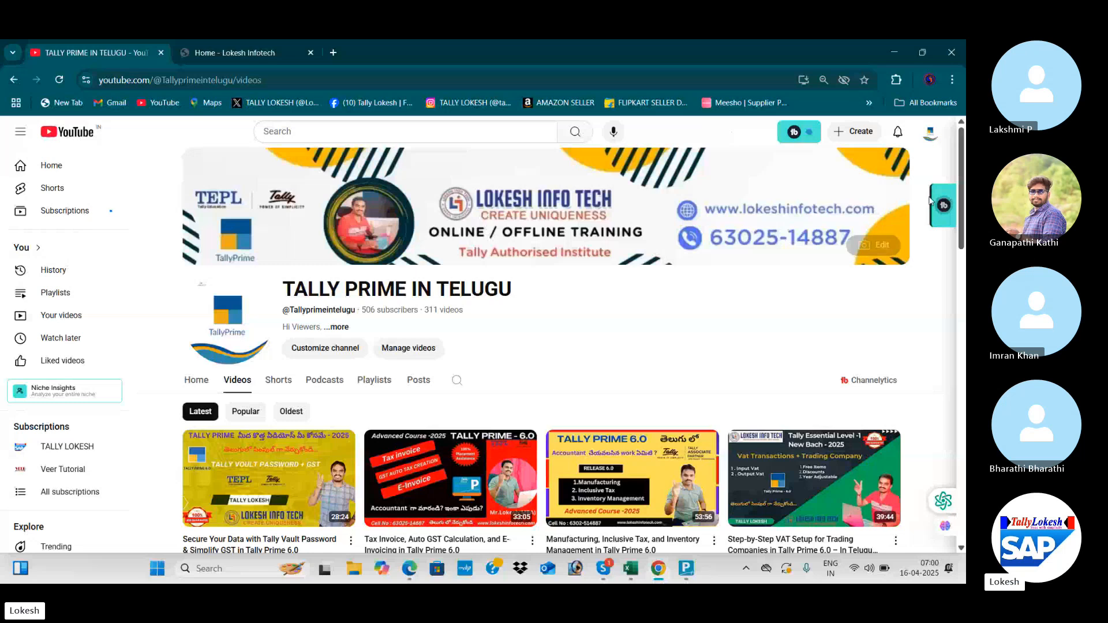
# - Shut SRIYA TRADING COMPANY in TallyPrime
pyautogui.scroll(-2, 963, 186)
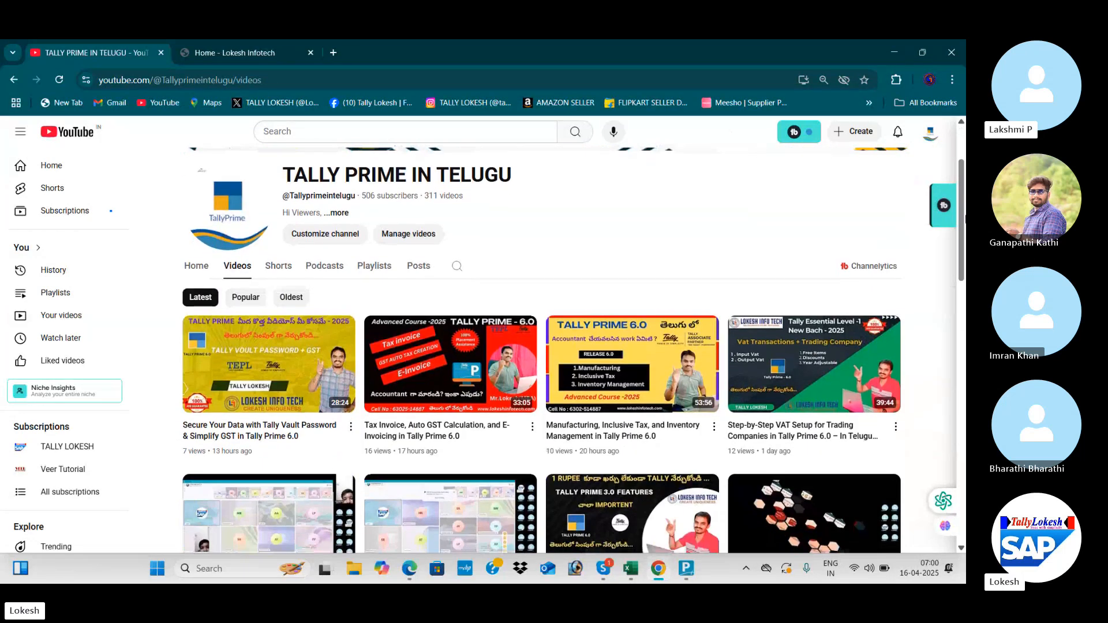
pyautogui.scroll(2, 965, 210)
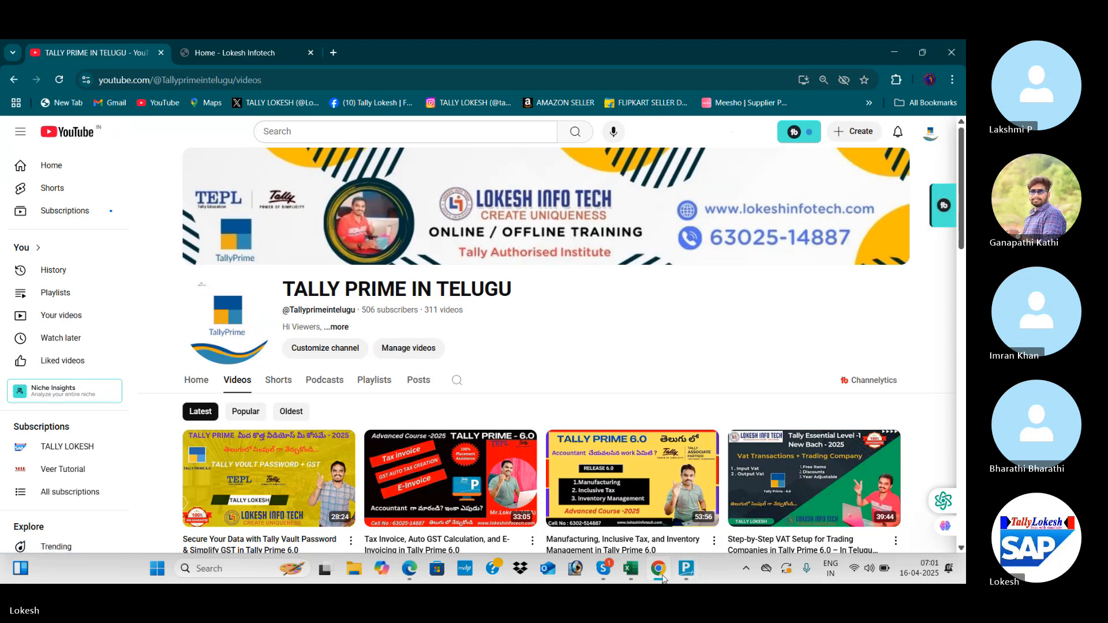
pyautogui.moveTo(667, 571)
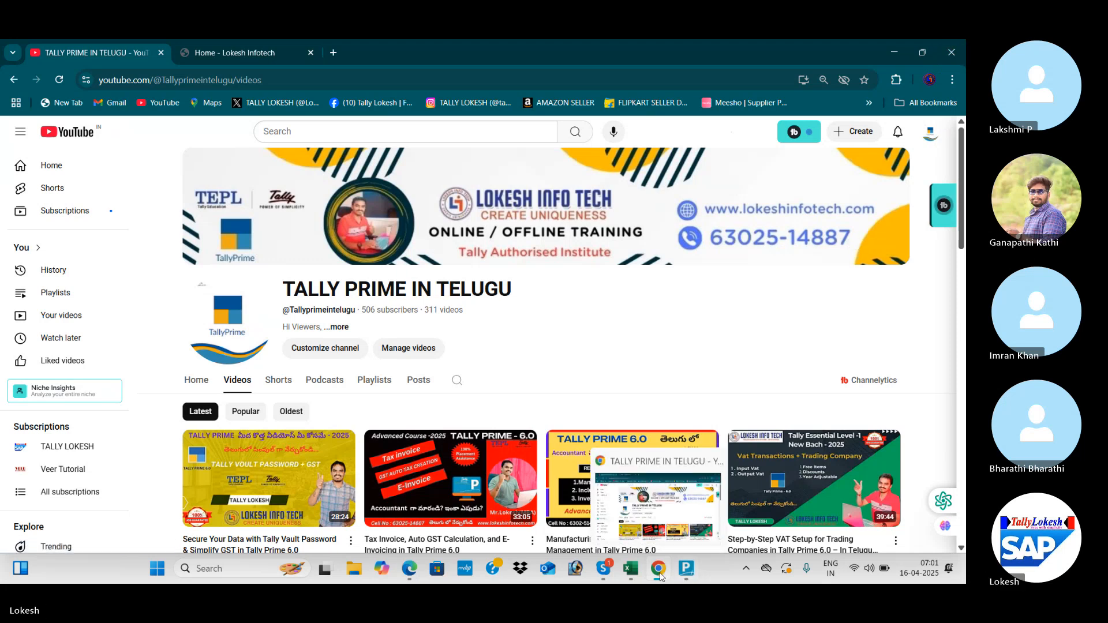
pyautogui.click(691, 577)
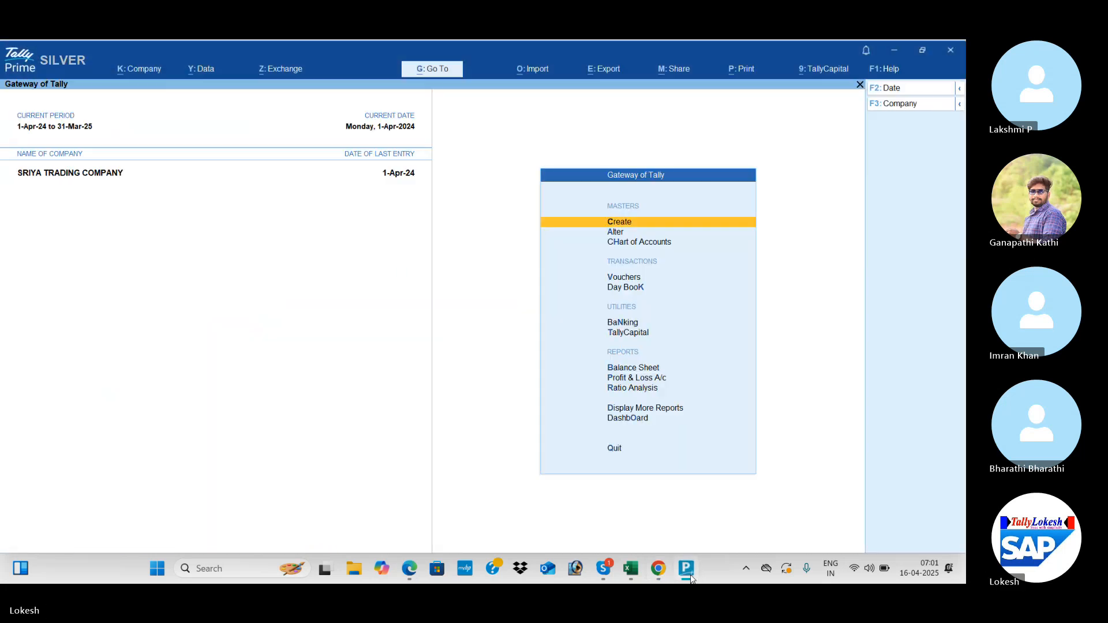
pyautogui.click(908, 107)
pyautogui.press('Up')
pyautogui.press('Return')
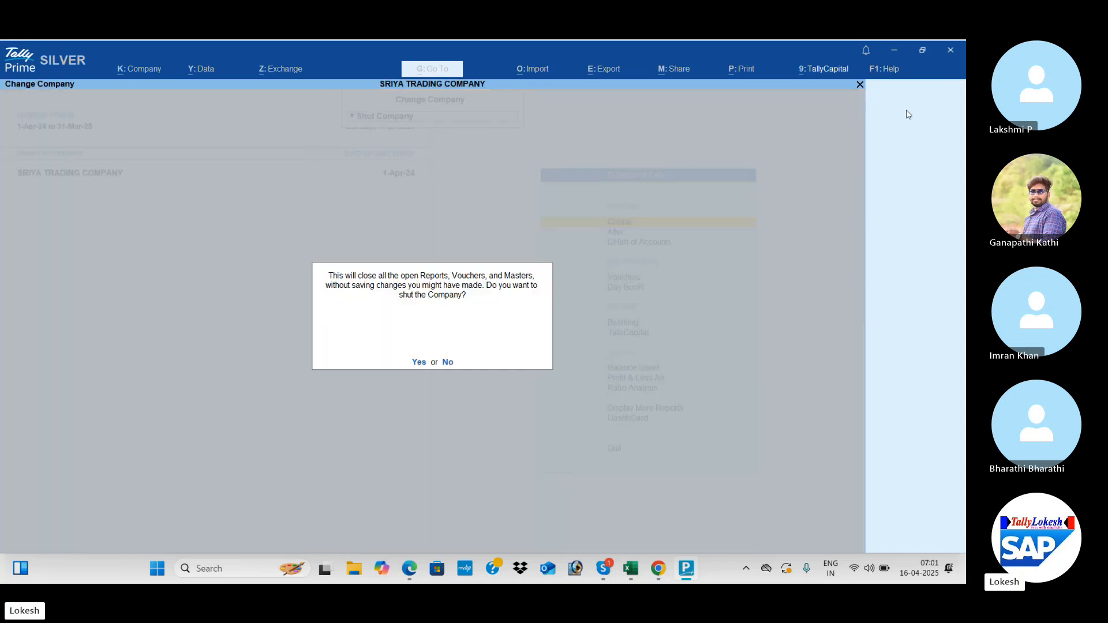
pyautogui.press('y')
# - Open a blank Company Creation form, then bring up the payroll guide PDF
pyautogui.press('Up')
pyautogui.press('Up')
pyautogui.press('Up')
pyautogui.press('Up')
pyautogui.press('Up')
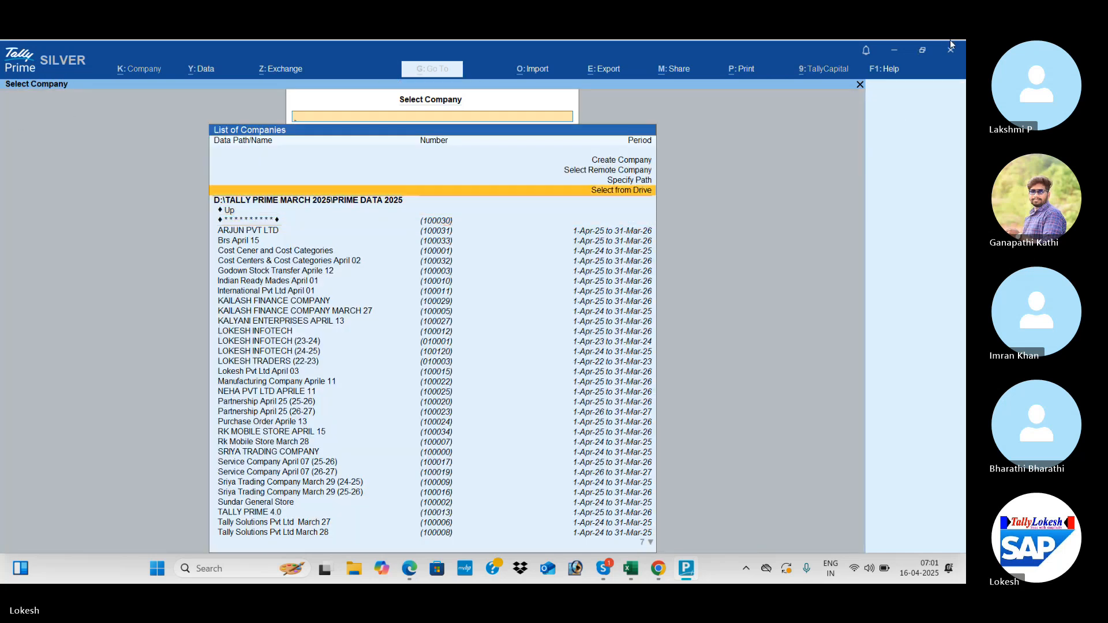
pyautogui.press('Return')
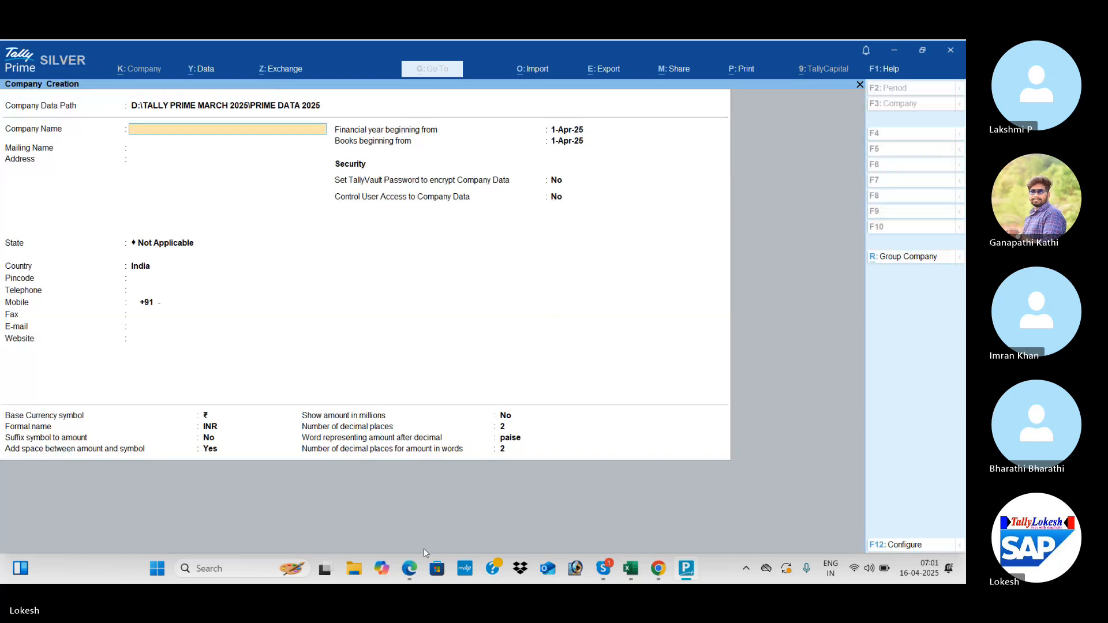
pyautogui.click(411, 570)
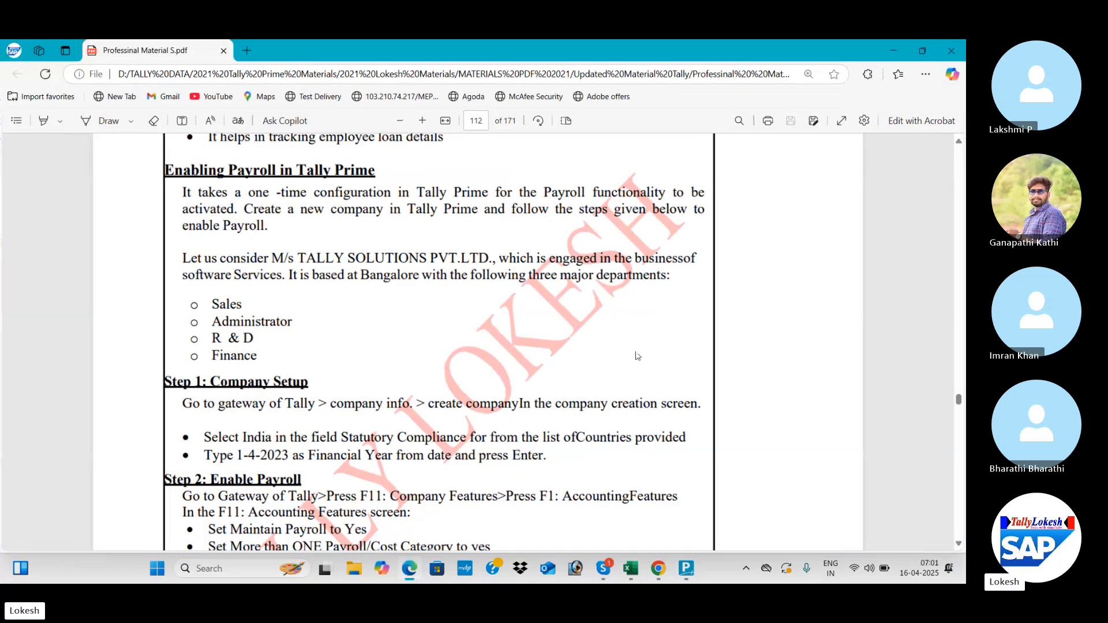
# - Review the Enabling Payroll steps on PDF page 112 and return to TallyPrime
pyautogui.scroll(-1, 637, 356)
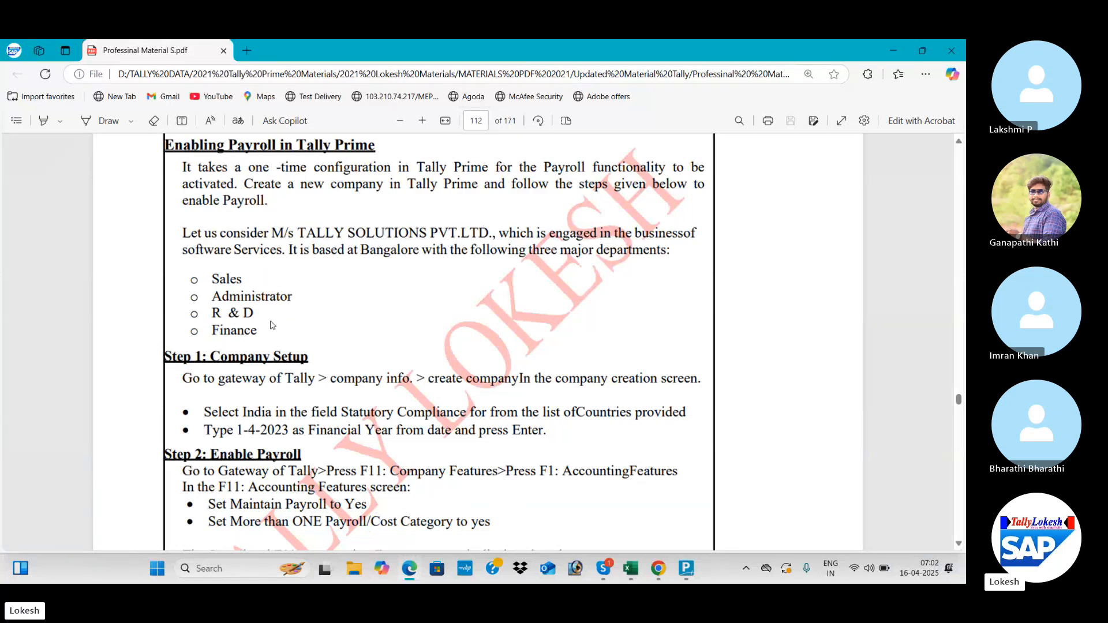
pyautogui.hotkey('alt', 'Tab')
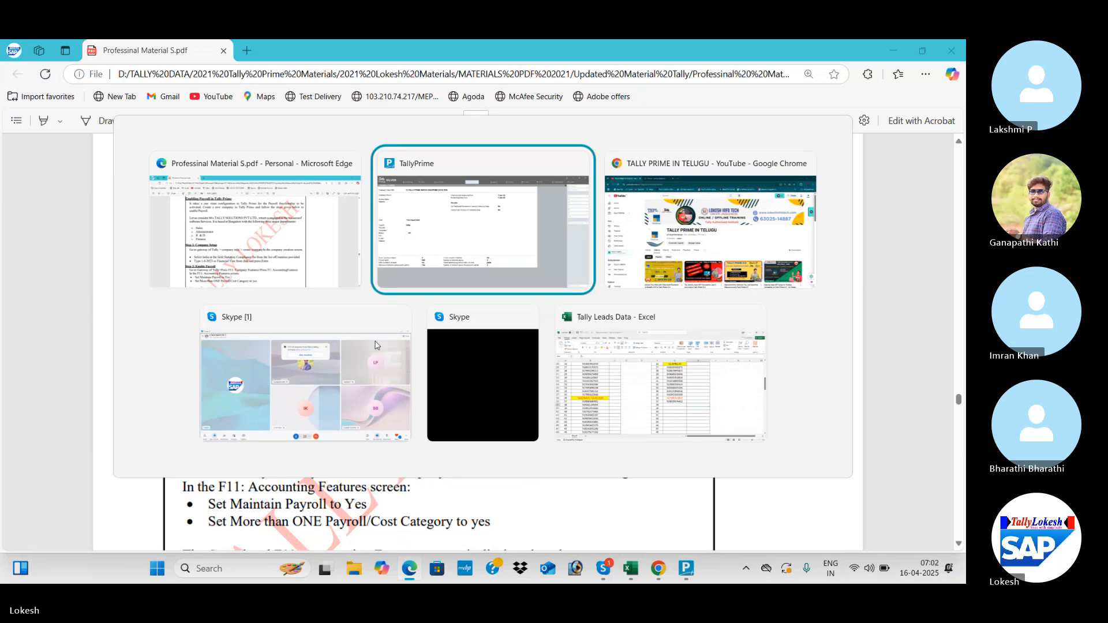
# - Create company 'Tally Solutions Pvt Ltd April 16' with state Andhra Pradesh and save it
pyautogui.write('Tall')
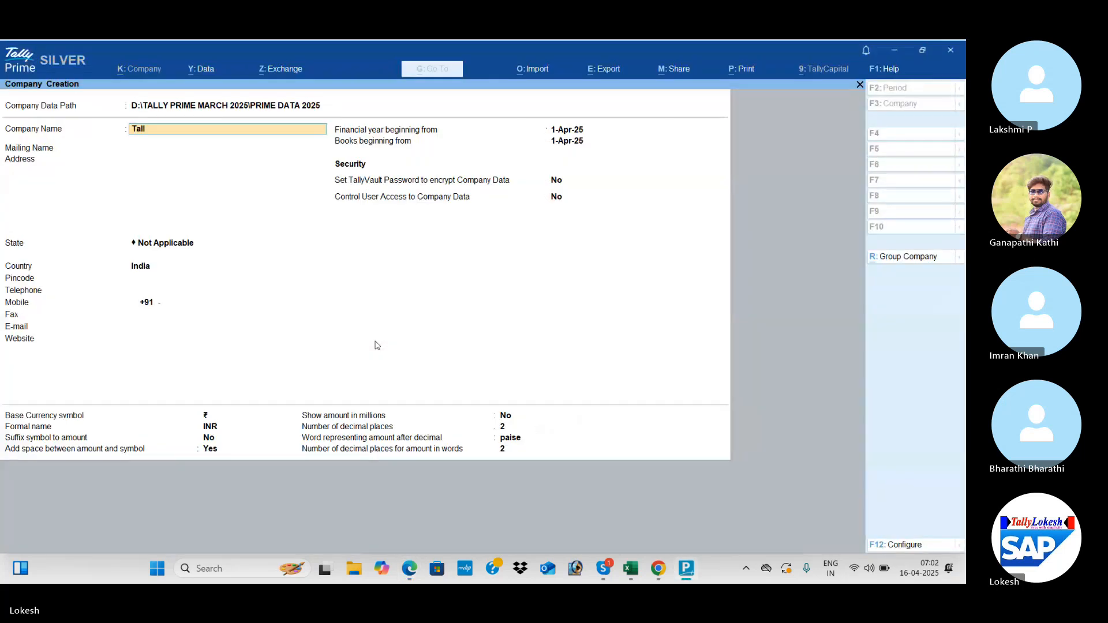
pyautogui.write('y Solutions')
pyautogui.write(' Pvt Ltd')
pyautogui.write(' Ap')
pyautogui.write('rile')
pyautogui.press('BackSpace')
pyautogui.write('16')
pyautogui.press('Return')
pyautogui.press('Return')
pyautogui.press('Return')
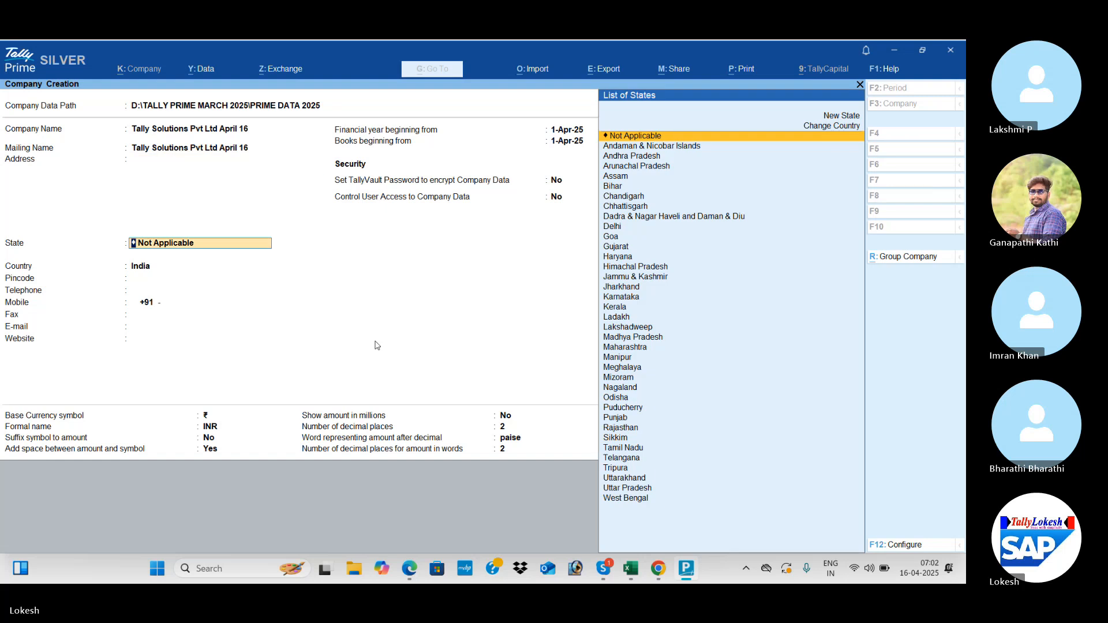
pyautogui.press('Down')
pyautogui.press('Down')
pyautogui.press('Return')
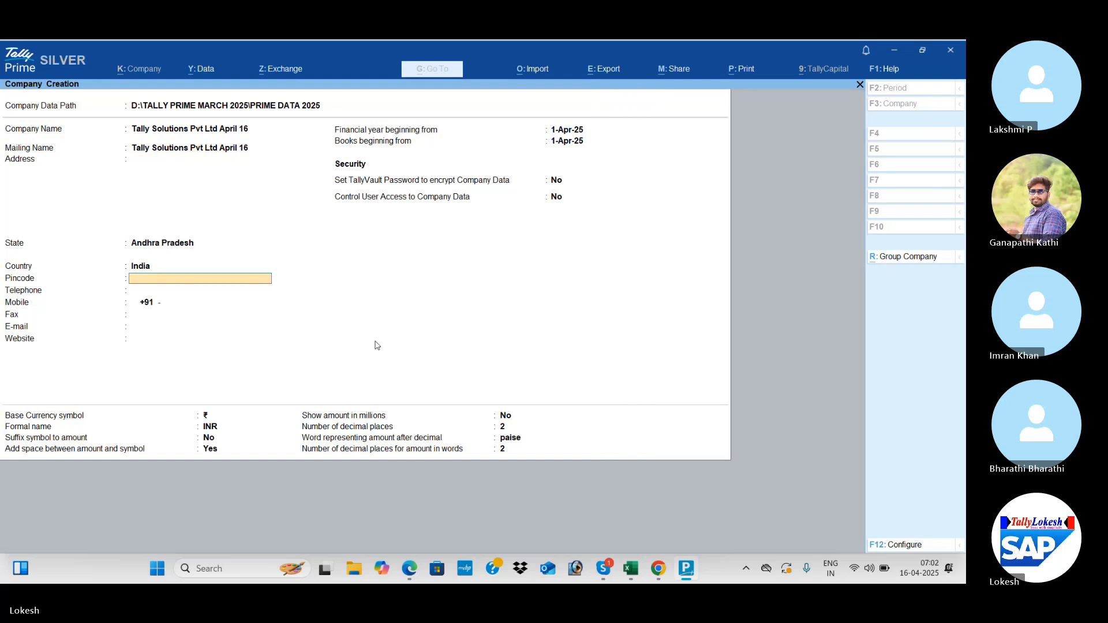
pyautogui.hotkey('ctrl', 'a')
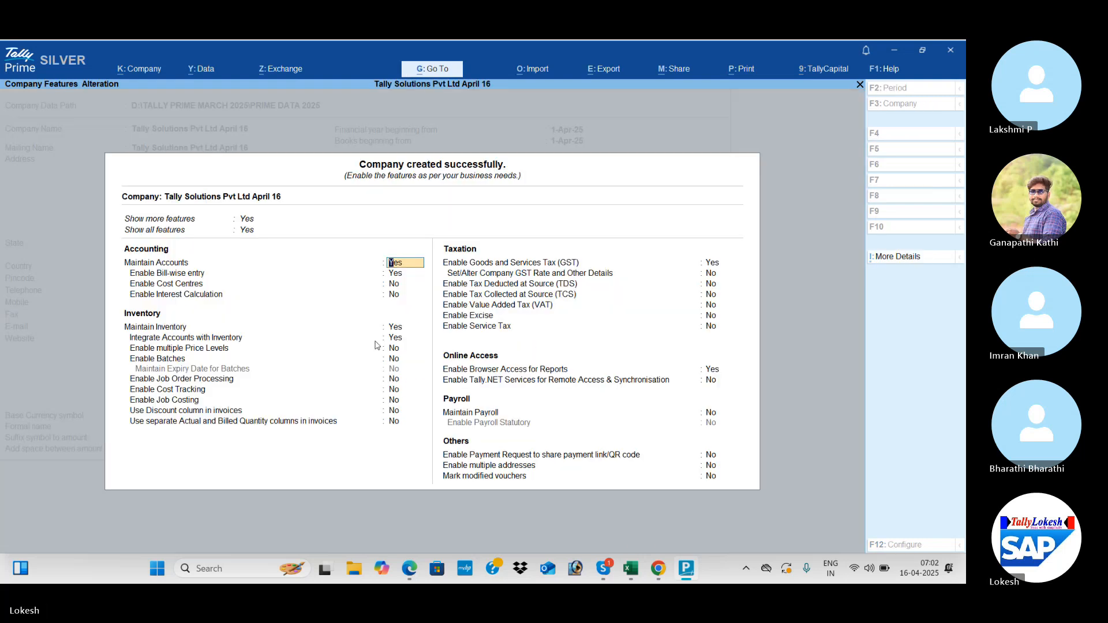
# - Set bill-wise, inventory, GST and browser access to No; Maintain Payroll and Payroll Statutory to Yes
pyautogui.press('Return')
pyautogui.write('n')
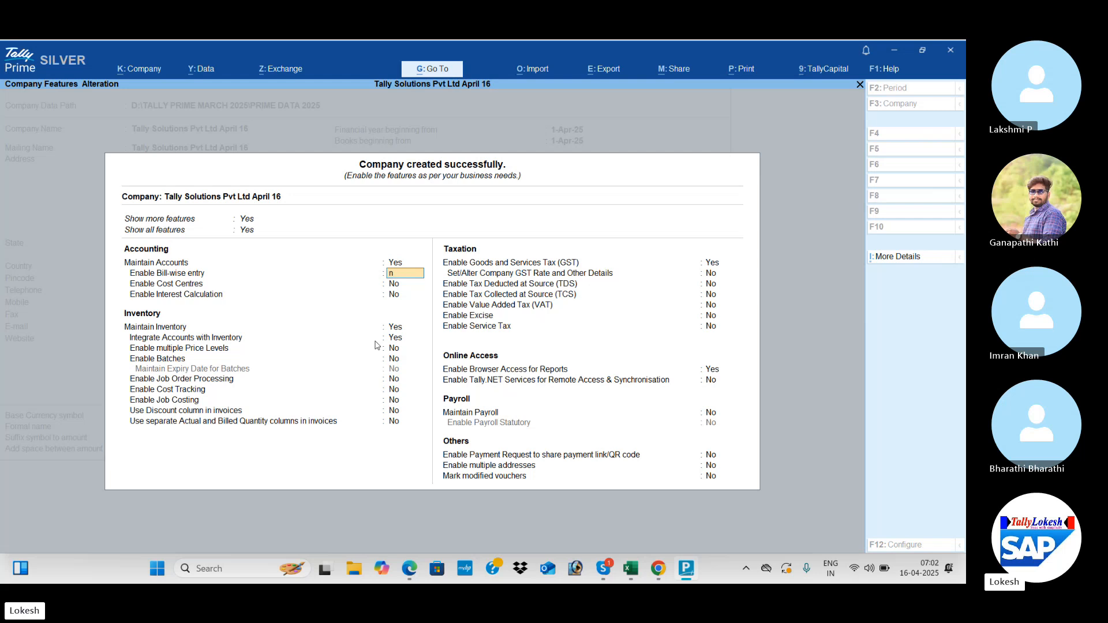
pyautogui.press('Return')
pyautogui.press('Return')
pyautogui.press('Return')
pyautogui.write('n')
pyautogui.press('Return')
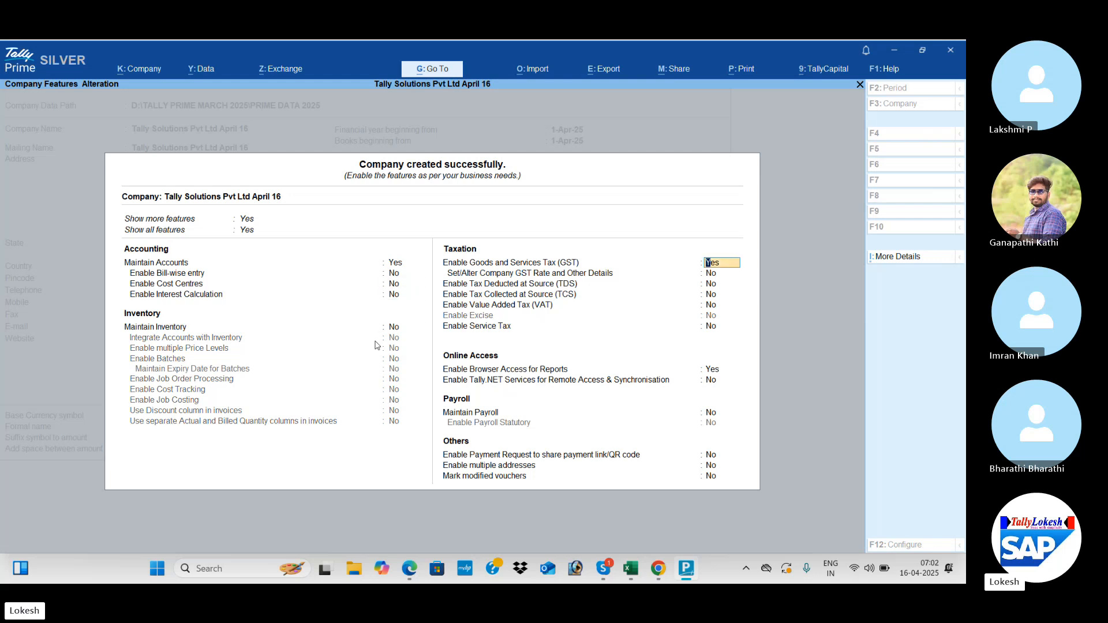
pyautogui.write('n')
pyautogui.press('Return')
pyautogui.press('Return')
pyautogui.press('Return')
pyautogui.press('Return')
pyautogui.press('Return')
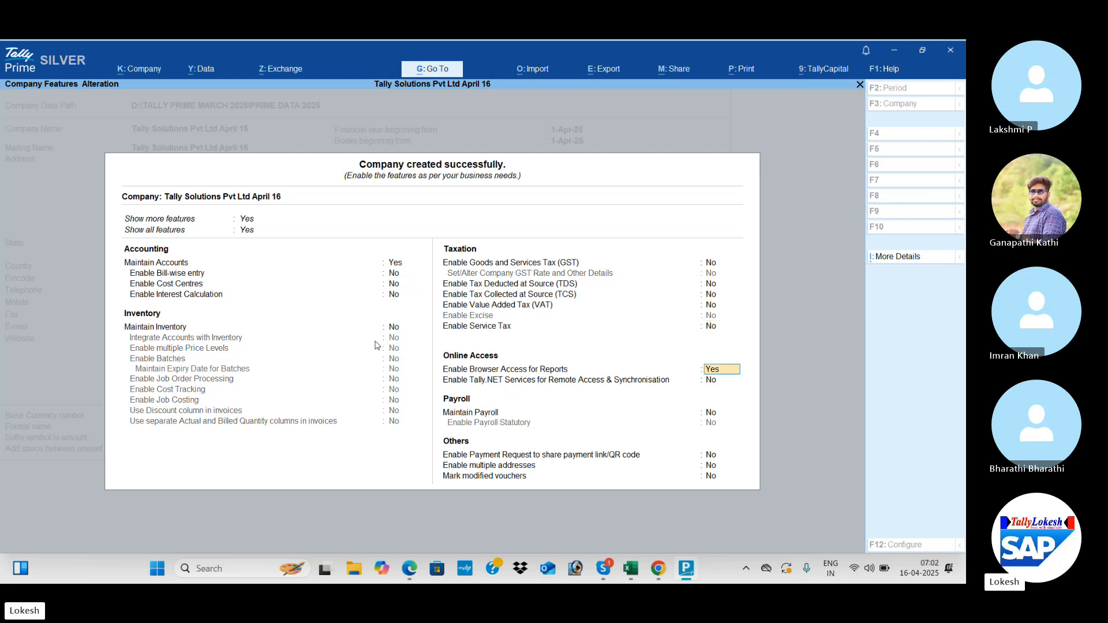
pyautogui.write('n')
pyautogui.press('Return')
pyautogui.press('Return')
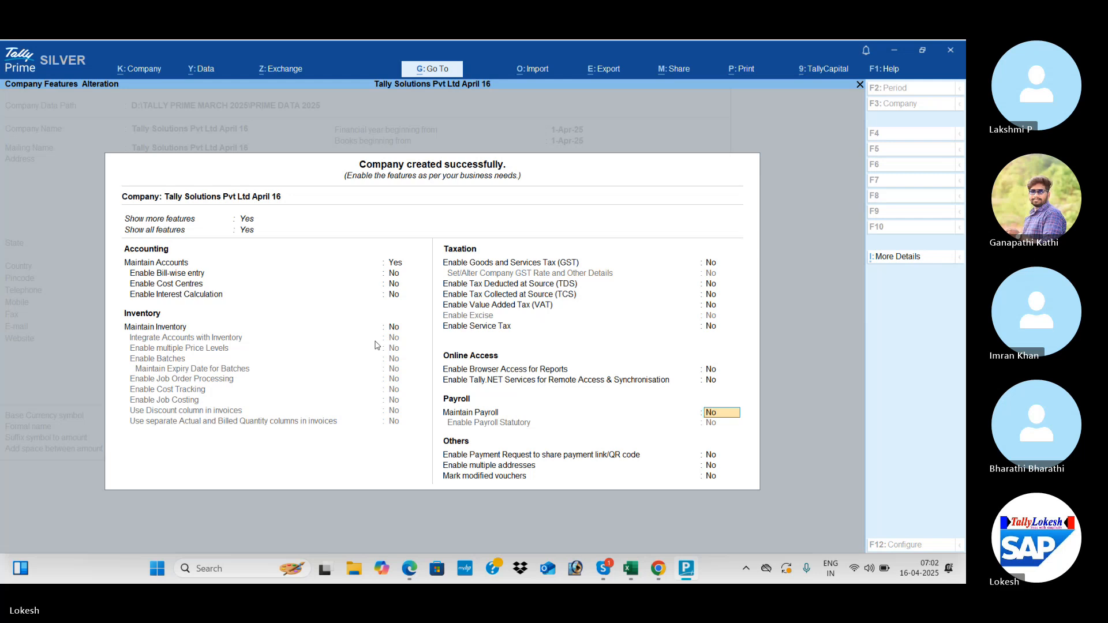
pyautogui.write('y')
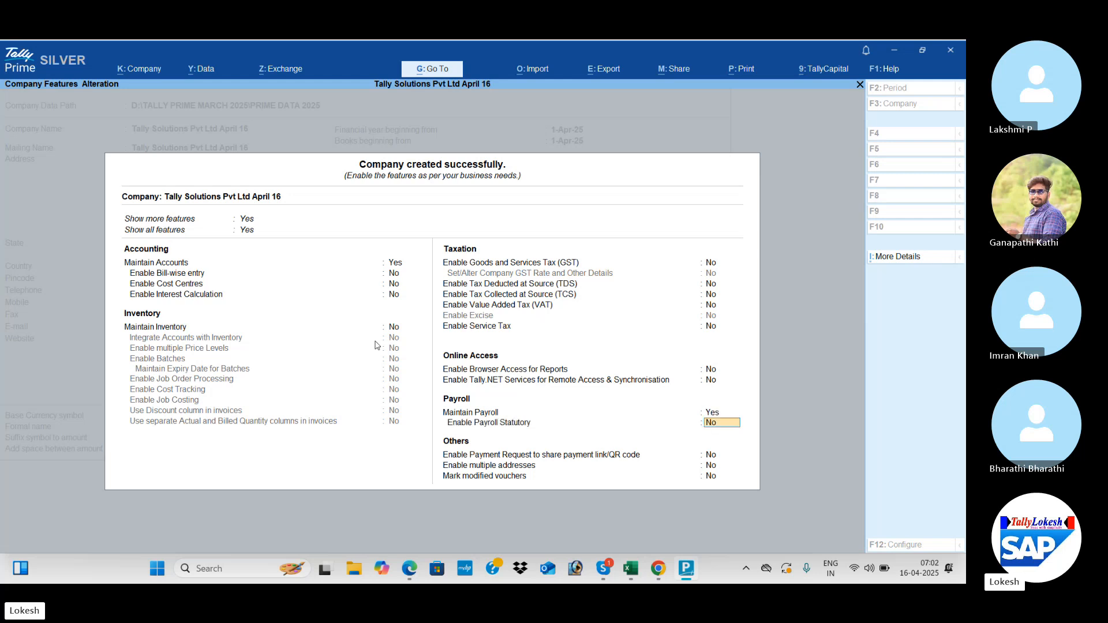
pyautogui.write('y')
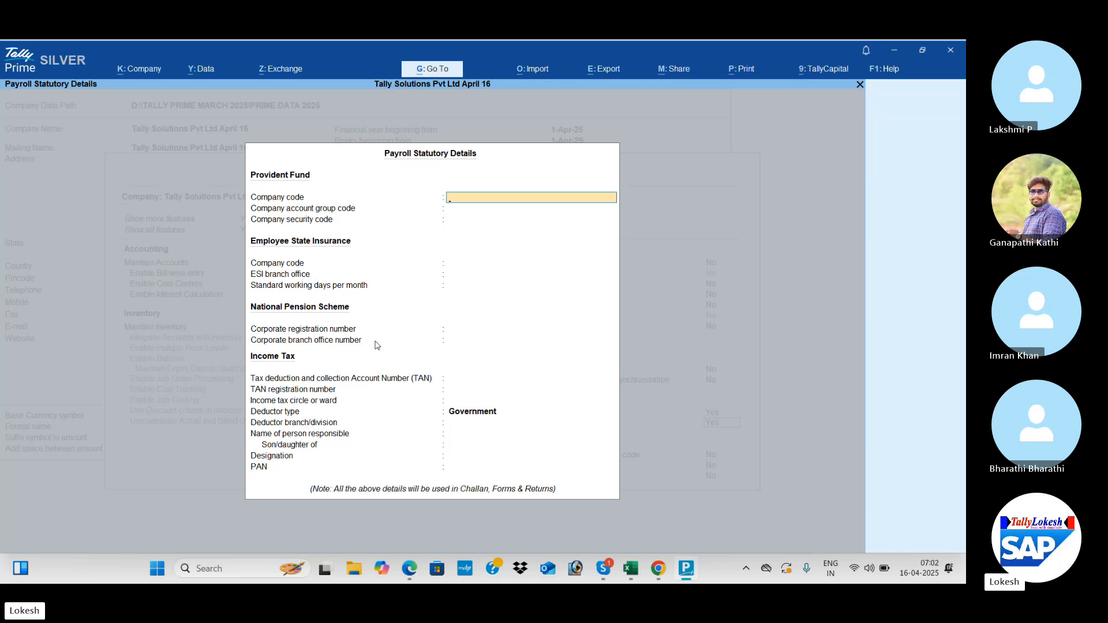
# - Leave statutory codes blank, set deductor type to Others, and accept the company features
pyautogui.press('Return')
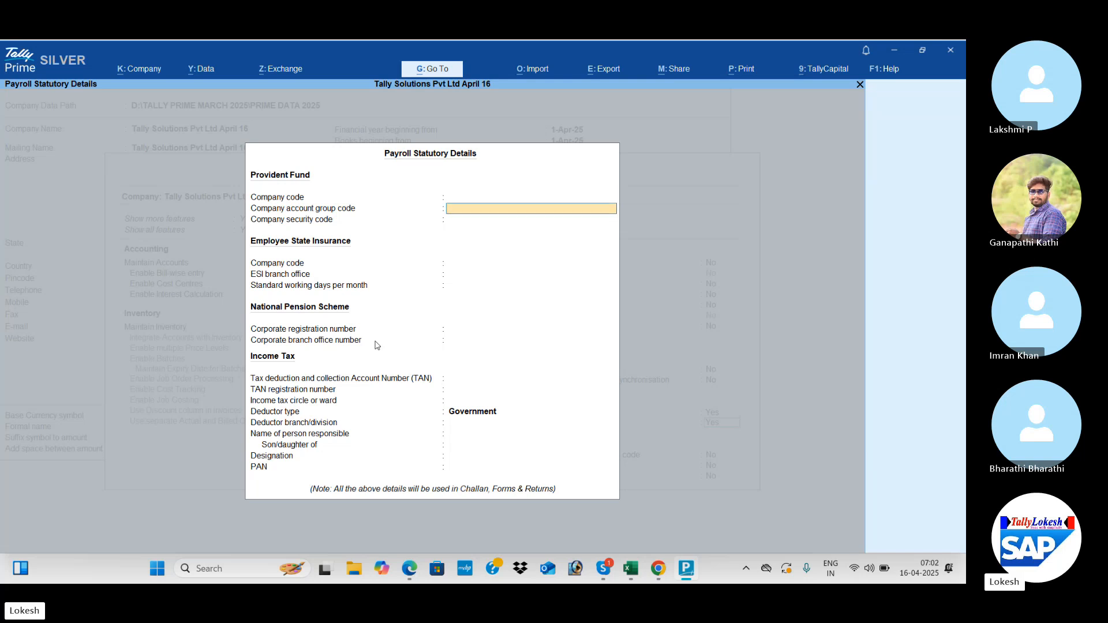
pyautogui.press('Return')
pyautogui.press('Return')
pyautogui.press('Return')
pyautogui.press('Return')
pyautogui.press('Return')
pyautogui.press('Return')
pyautogui.press('Return')
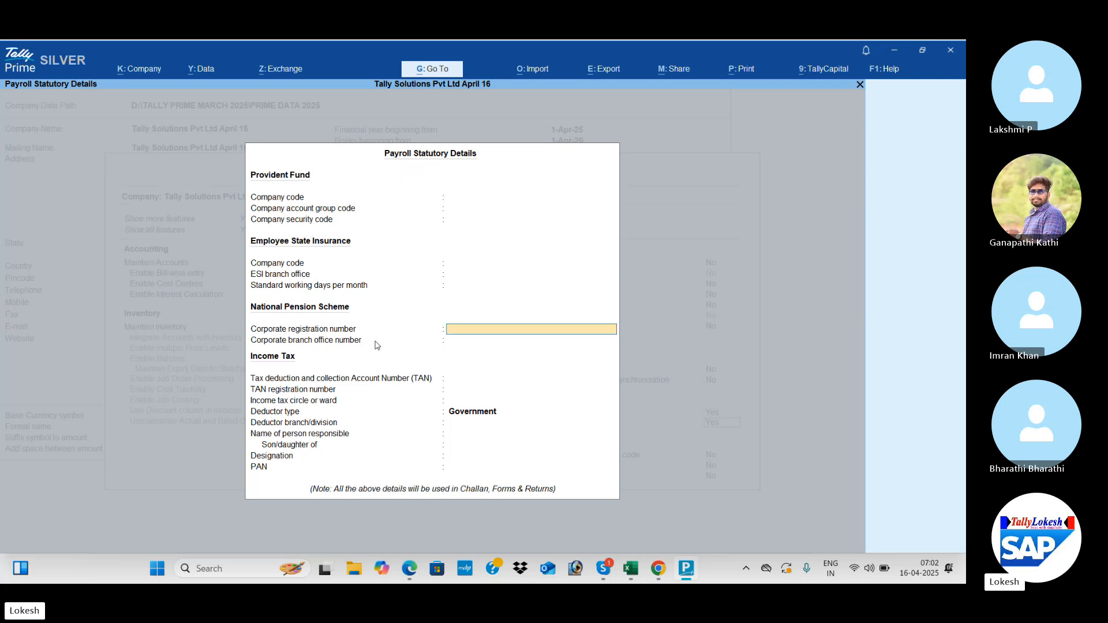
pyautogui.press('Return')
pyautogui.press('Return')
pyautogui.press('Return')
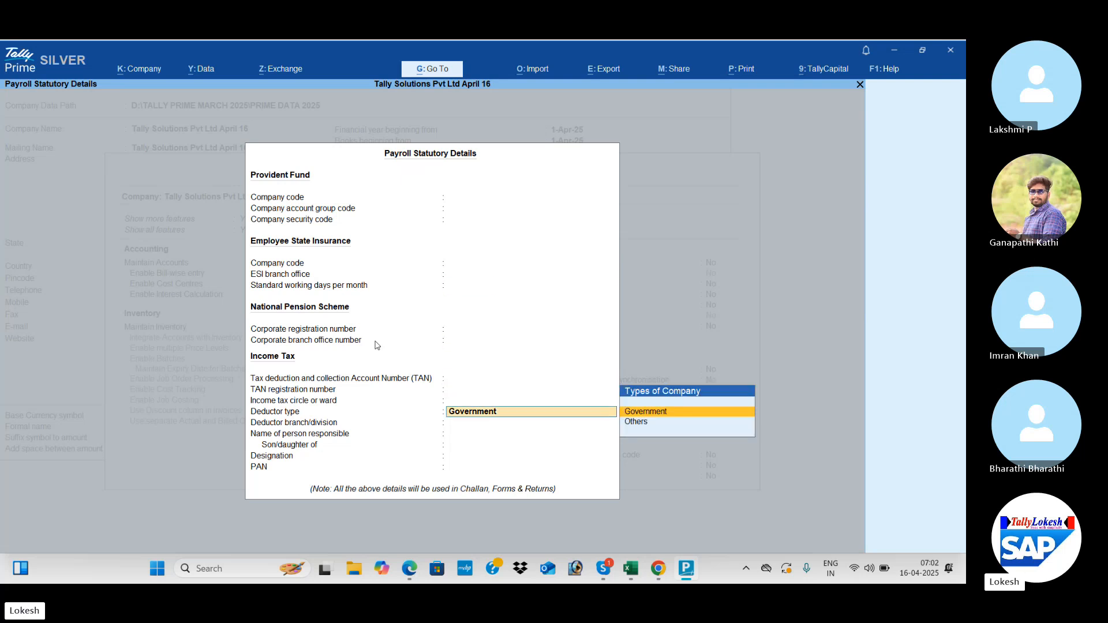
pyautogui.press('Down')
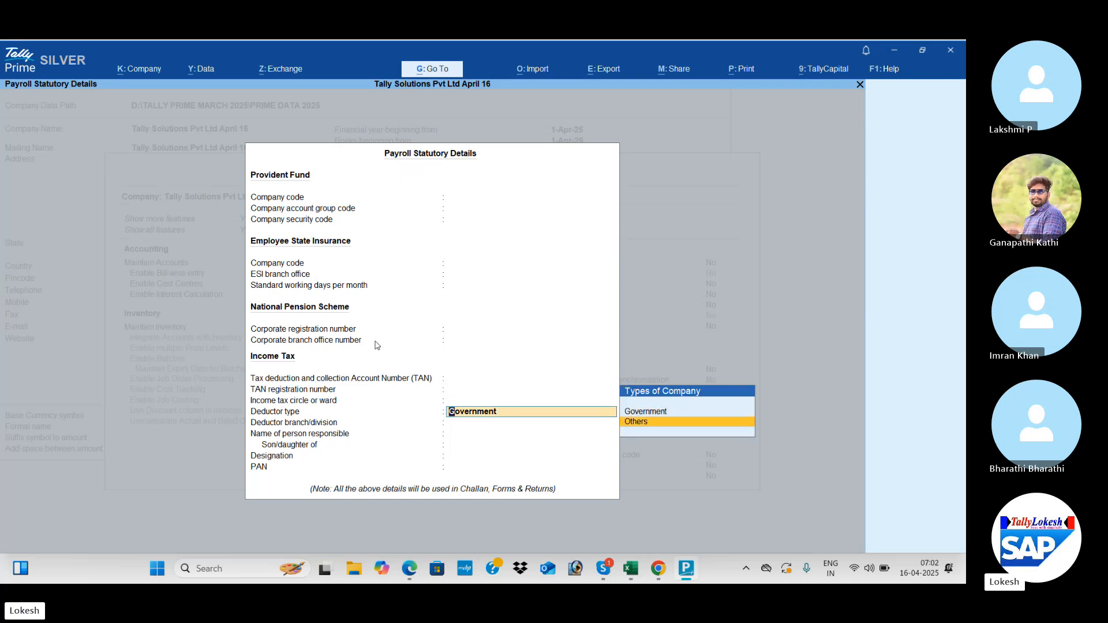
pyautogui.press('Return')
pyautogui.press('Return')
pyautogui.press('Return')
pyautogui.press('Return')
pyautogui.press('Return')
pyautogui.press('Return')
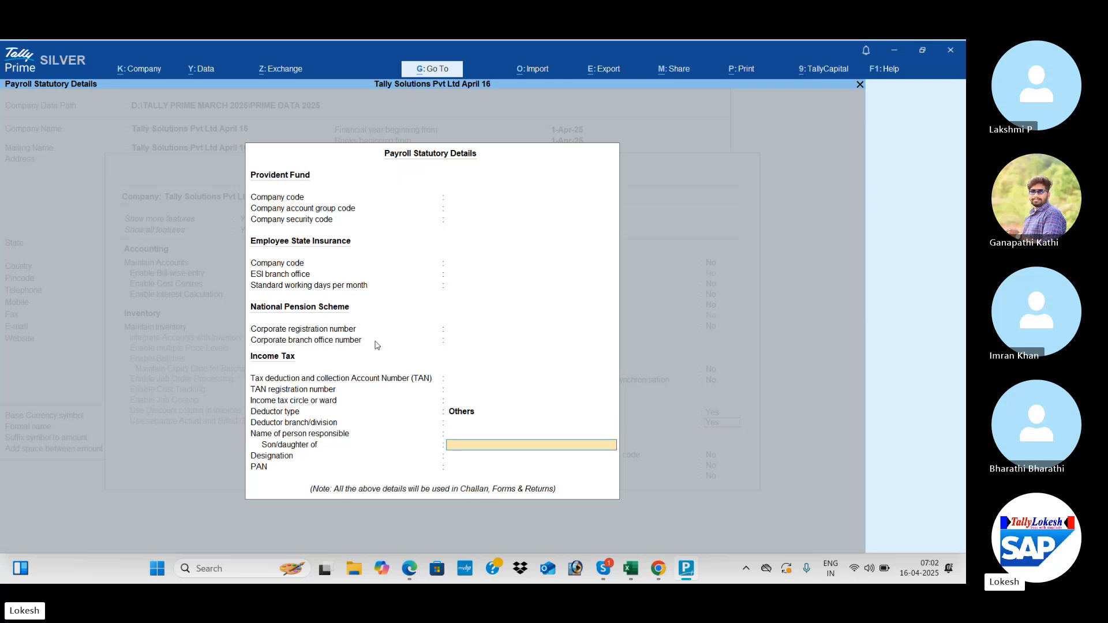
pyautogui.press('Return')
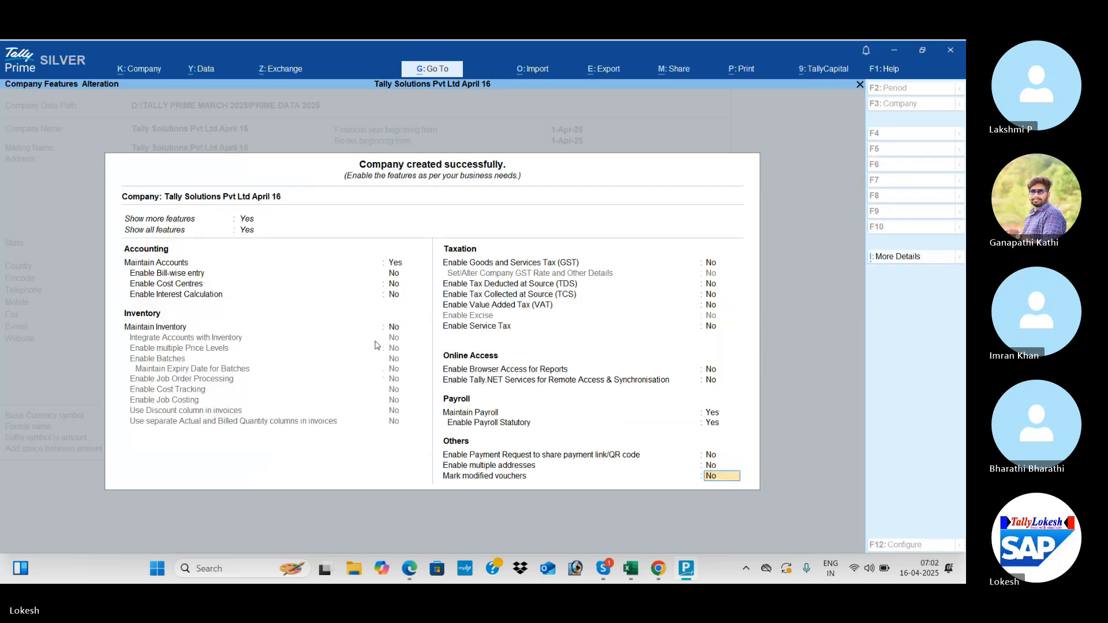
pyautogui.press('Return')
pyautogui.press('Return')
pyautogui.press('Return')
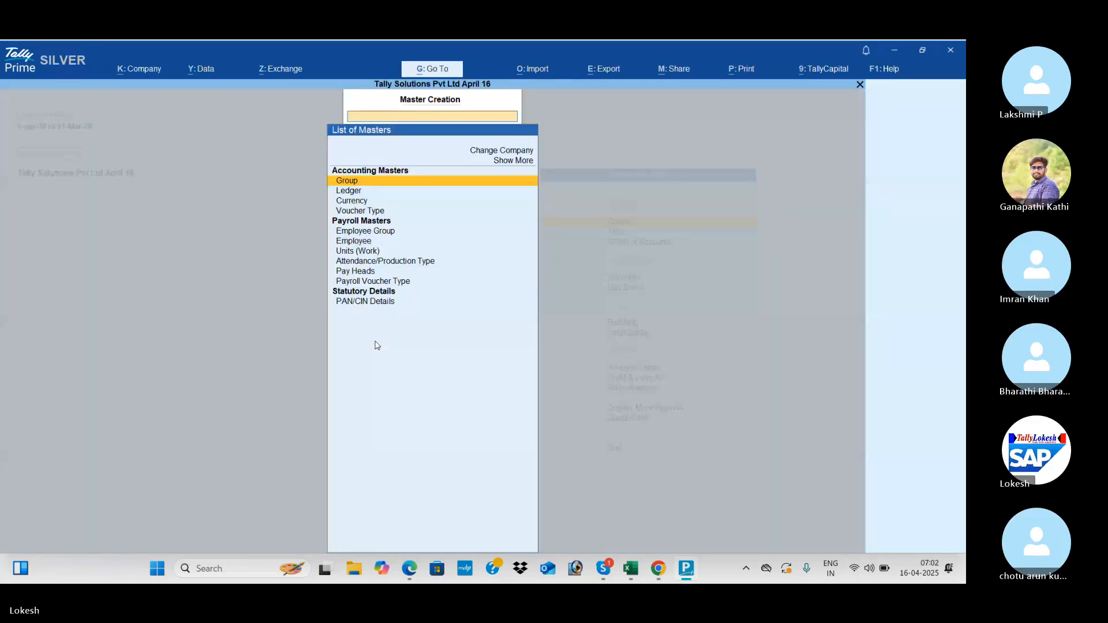
# - Open a new Employee Group creation form from the masters list
pyautogui.press('Down')
pyautogui.press('Down')
pyautogui.press('Down')
pyautogui.press('Down')
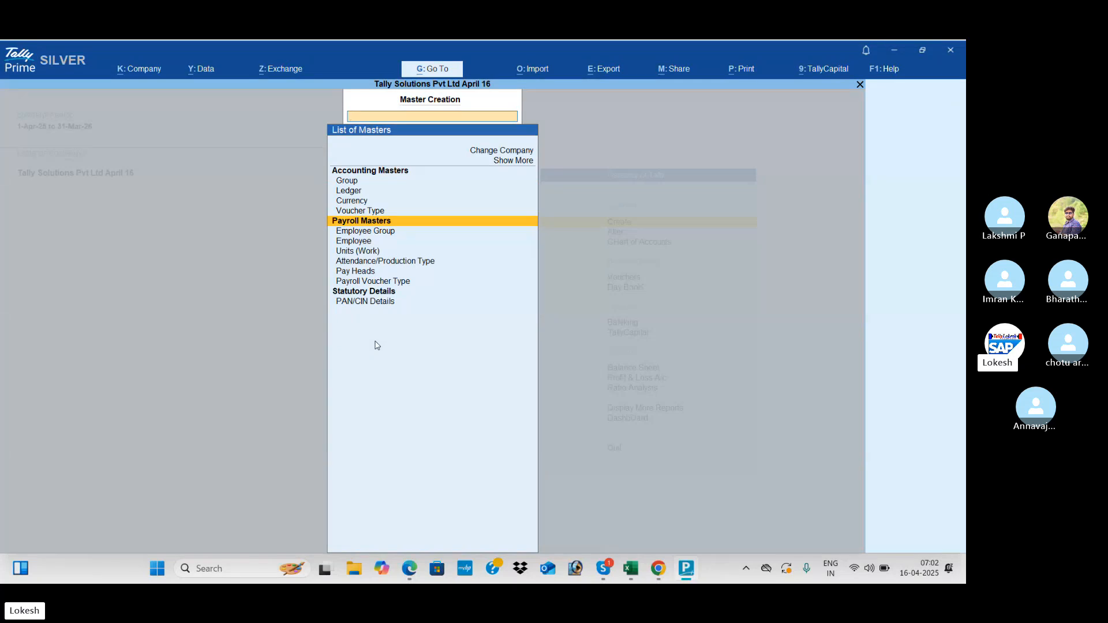
pyautogui.press('Down')
pyautogui.press('Down')
pyautogui.press('Down')
pyautogui.press('Down')
pyautogui.press('Down')
pyautogui.press('Down')
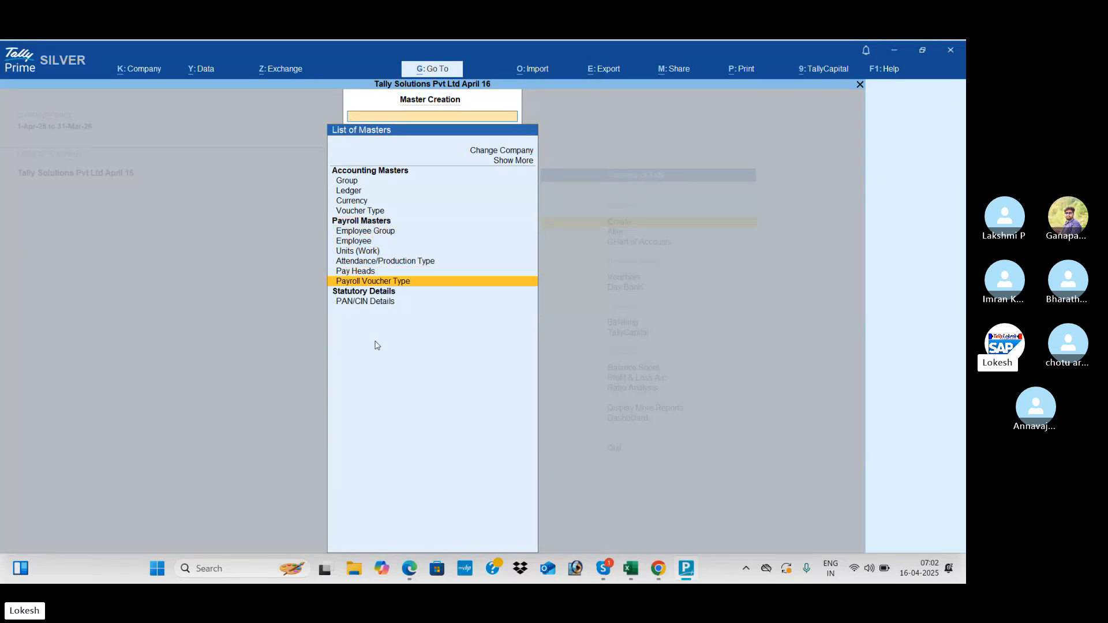
pyautogui.press('Up')
pyautogui.press('Up')
pyautogui.press('Up')
pyautogui.press('Up')
pyautogui.press('Up')
pyautogui.press('Return')
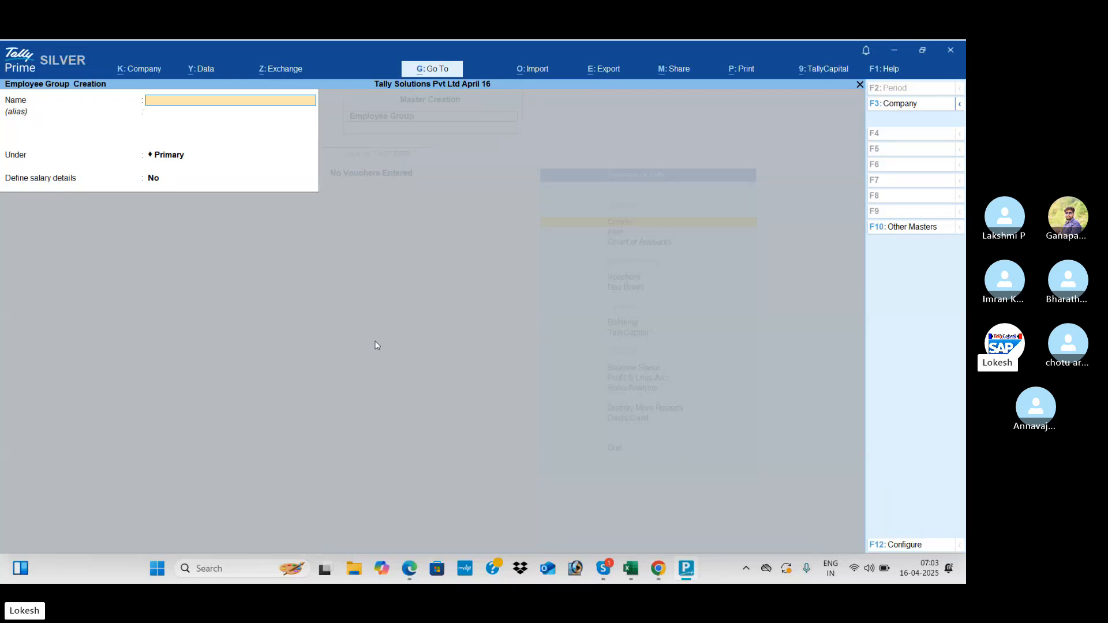
# - Create the Sales employee group under Primary and start naming the Administrator group
pyautogui.hotkey('alt', 'Tab')
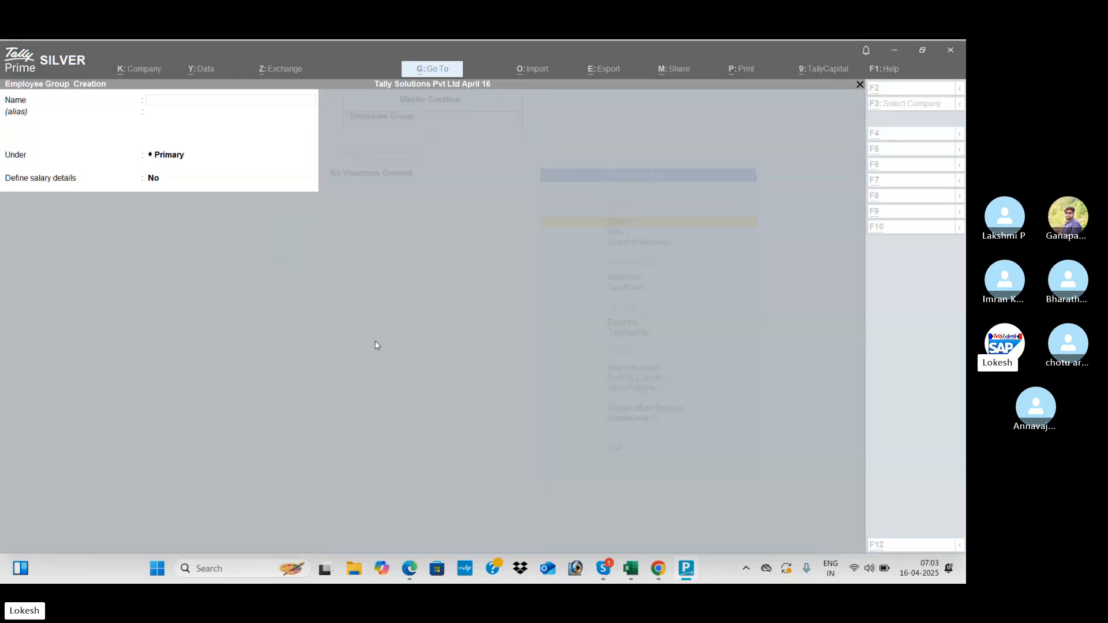
pyautogui.hotkey('alt', 'Tab')
pyautogui.write('S')
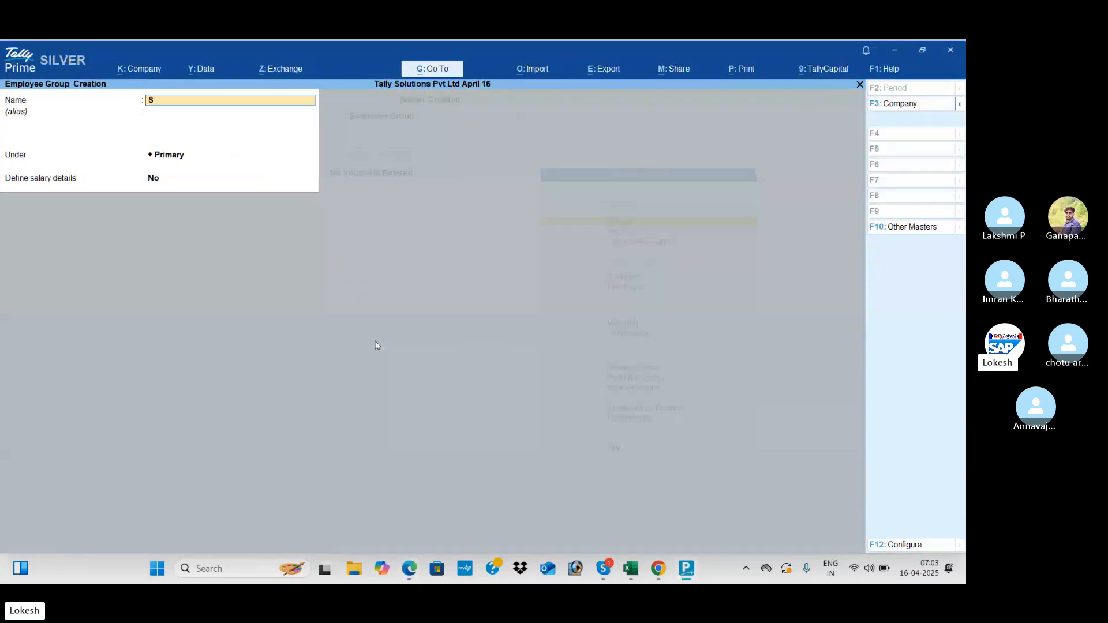
pyautogui.write('ales')
pyautogui.press('Return')
pyautogui.press('Return')
pyautogui.press('Return')
pyautogui.press('Return')
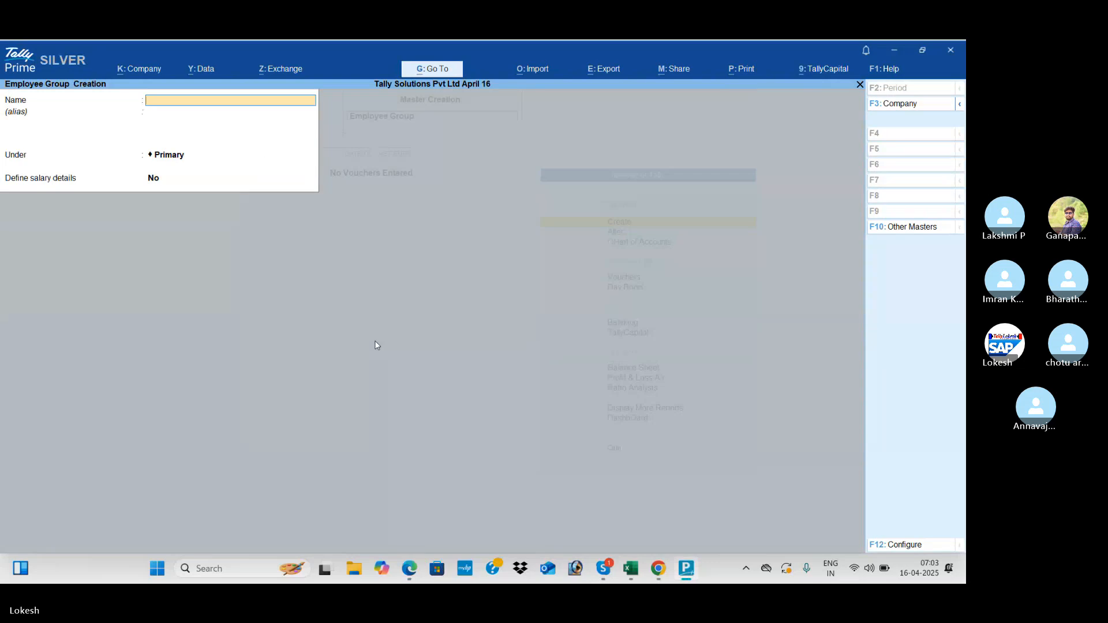
pyautogui.write('Admin')
pyautogui.hotkey('alt', 'Tab')
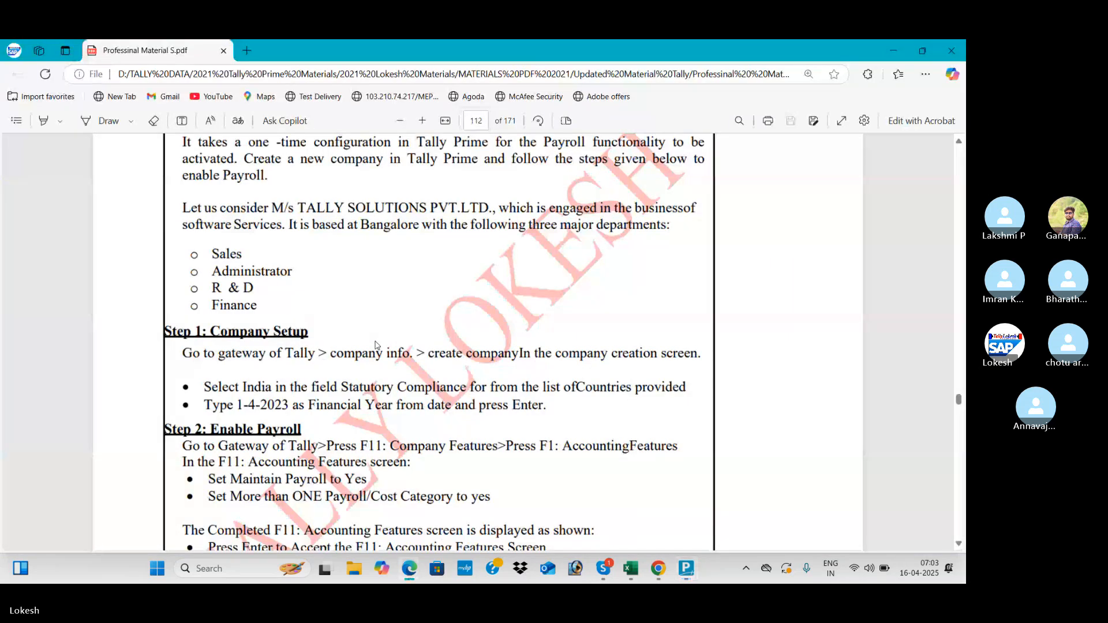
pyautogui.hotkey('alt', 'Tab')
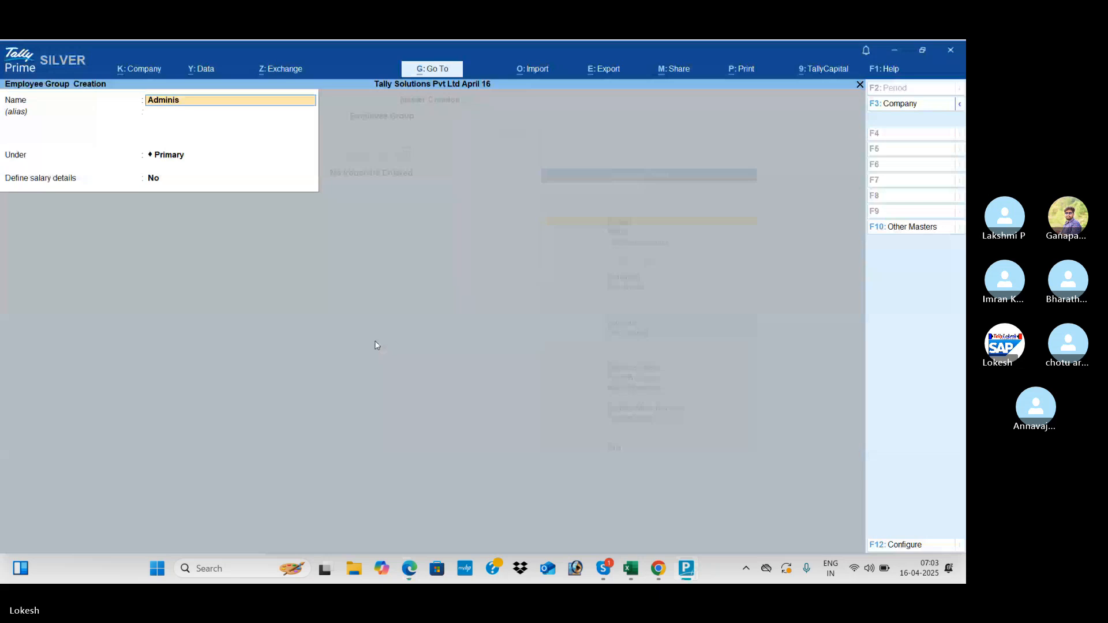
# - Create the Administrator and R & D employee groups
pyautogui.write('istrato')
pyautogui.press('Return')
pyautogui.press('Return')
pyautogui.press('Return')
pyautogui.press('Return')
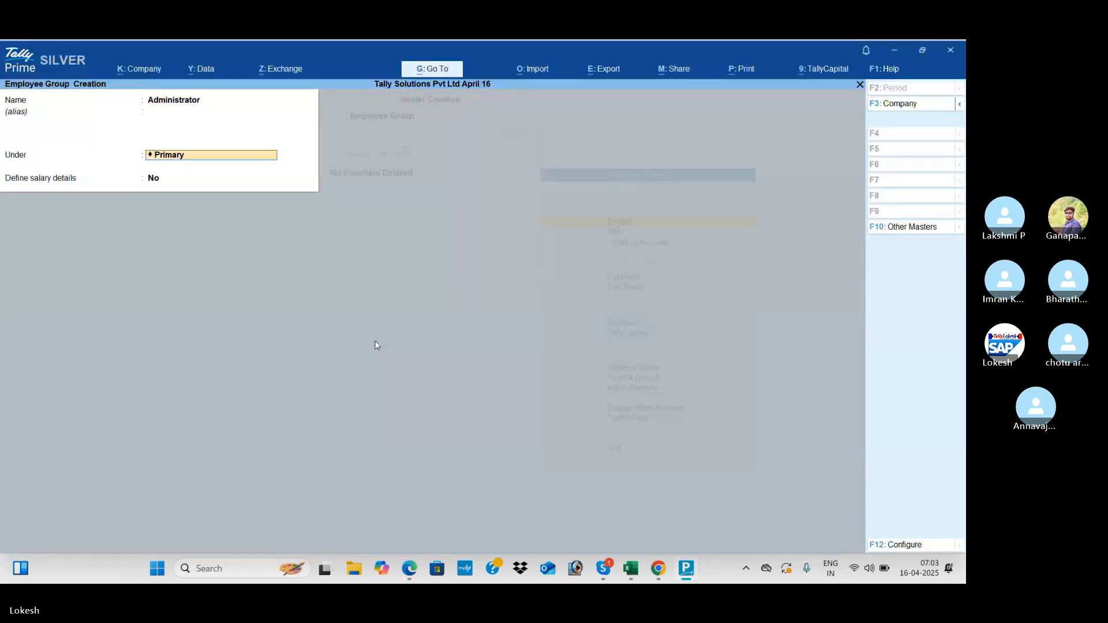
pyautogui.write('R')
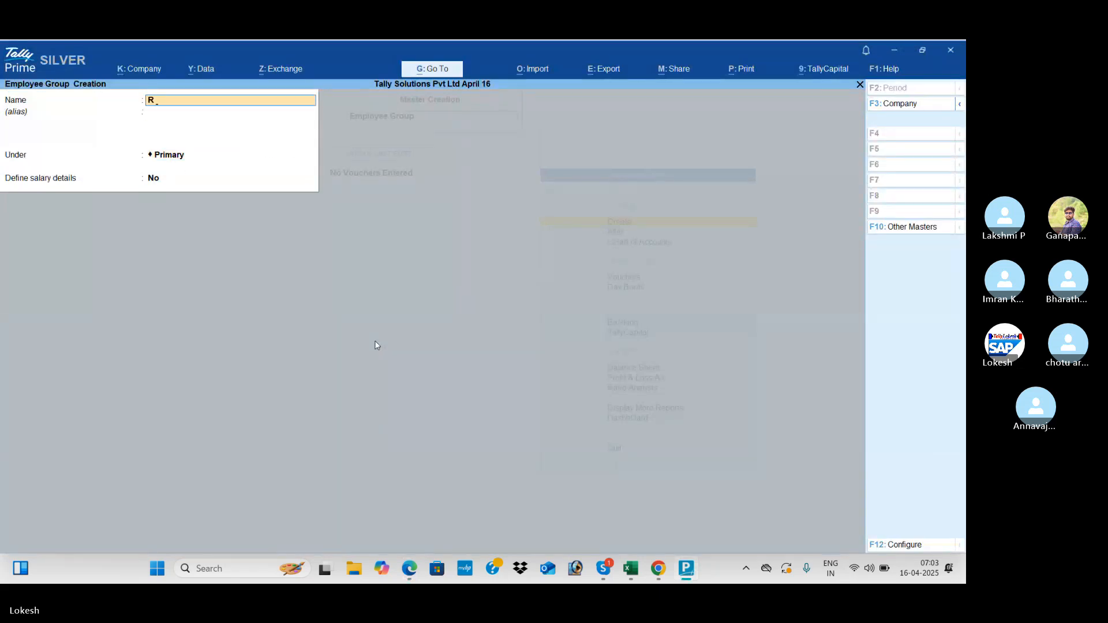
pyautogui.write(' & D')
pyautogui.press('Return')
pyautogui.press('Return')
pyautogui.press('Return')
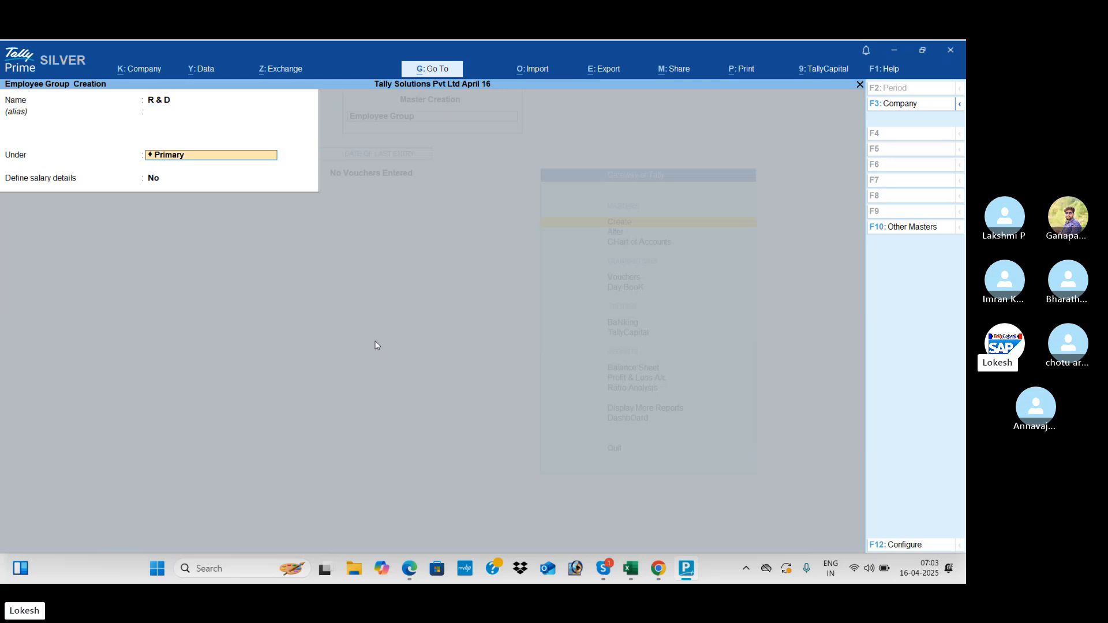
pyautogui.press('Return')
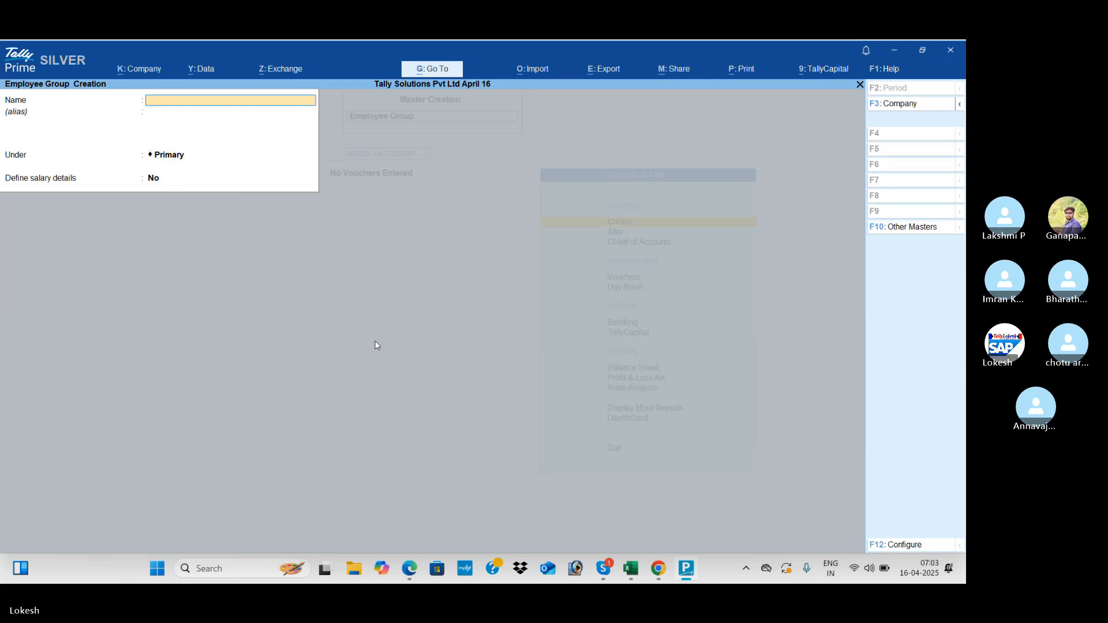
# - Create the Finance employee group
pyautogui.write('Finanace')
pyautogui.hotkey('ctrl', 'a')
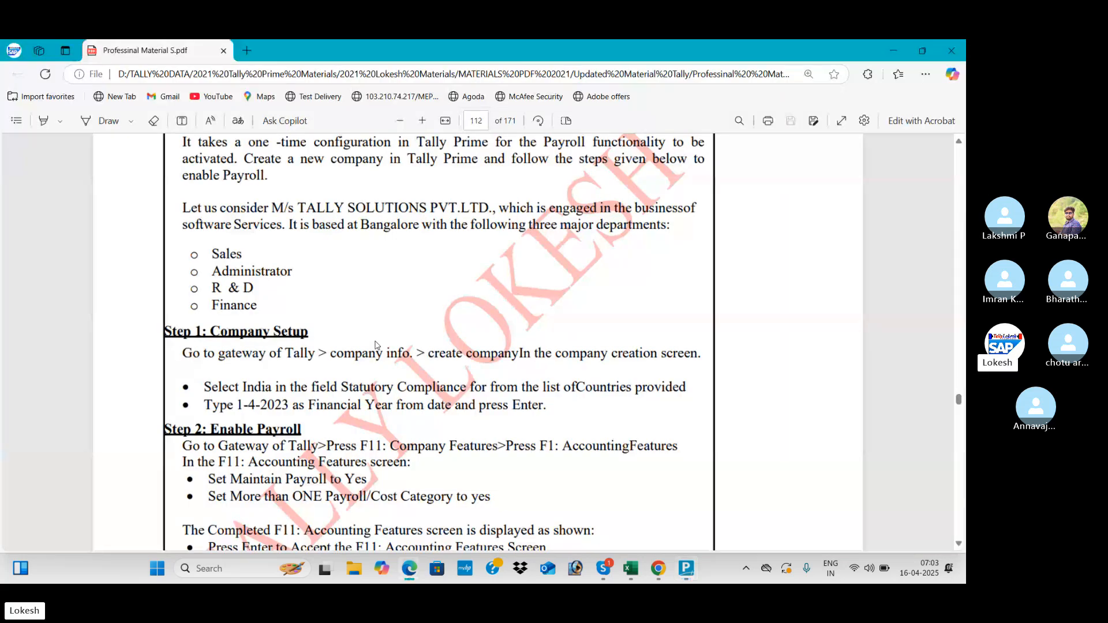
pyautogui.hotkey('alt', 'Tab')
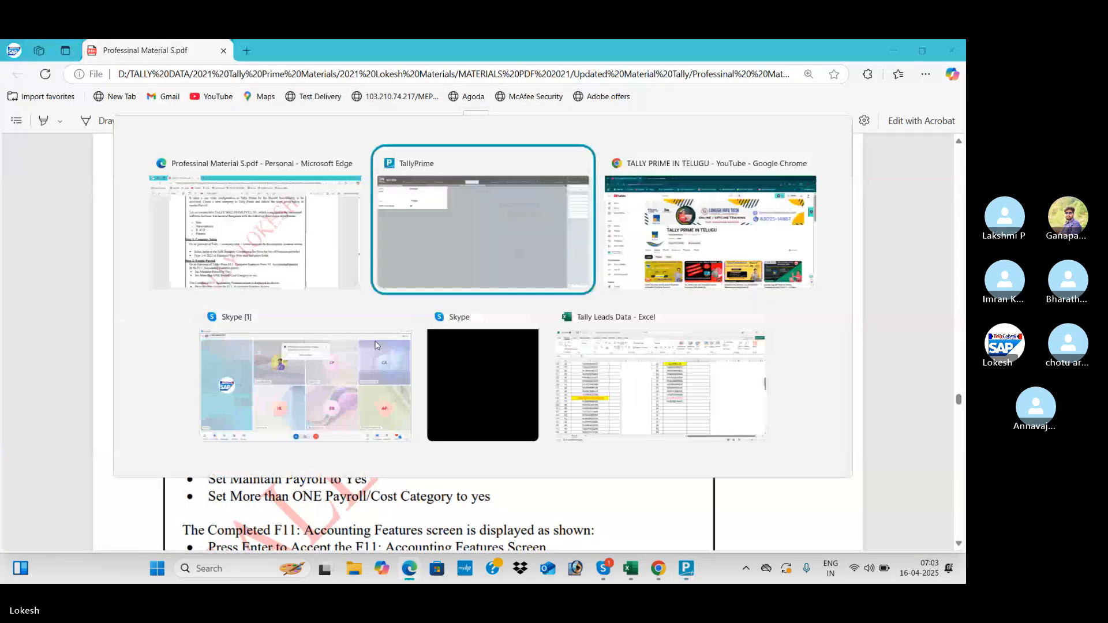
pyautogui.press('Return')
pyautogui.press('Return')
pyautogui.press('Return')
pyautogui.press('Return')
pyautogui.press('Return')
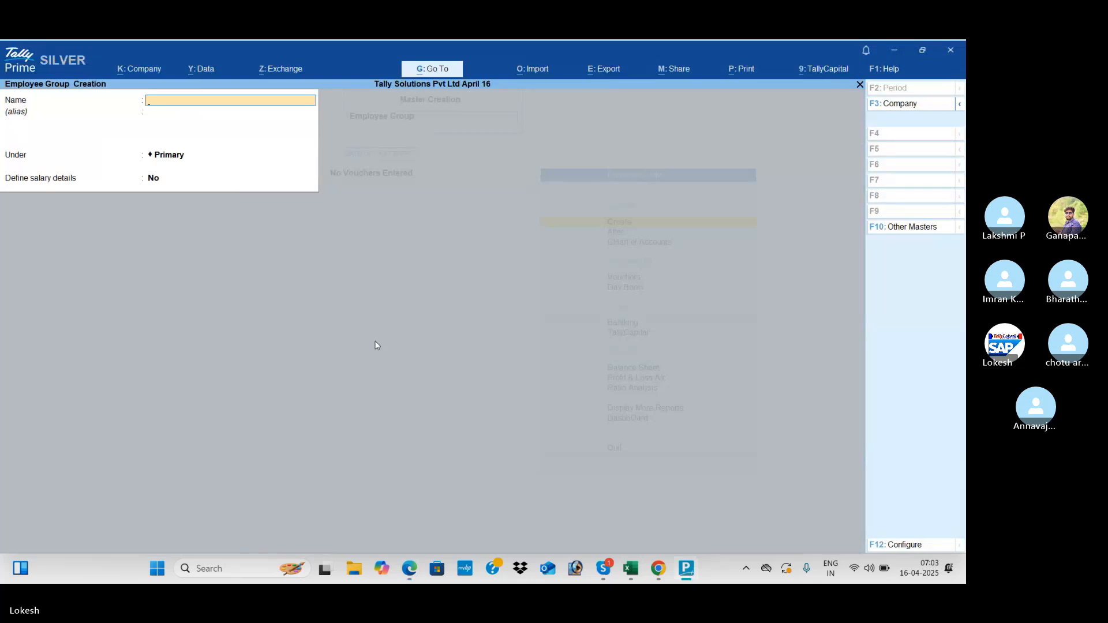
# - Quit employee group creation and open a new Employee Creation form
pyautogui.press('Escape')
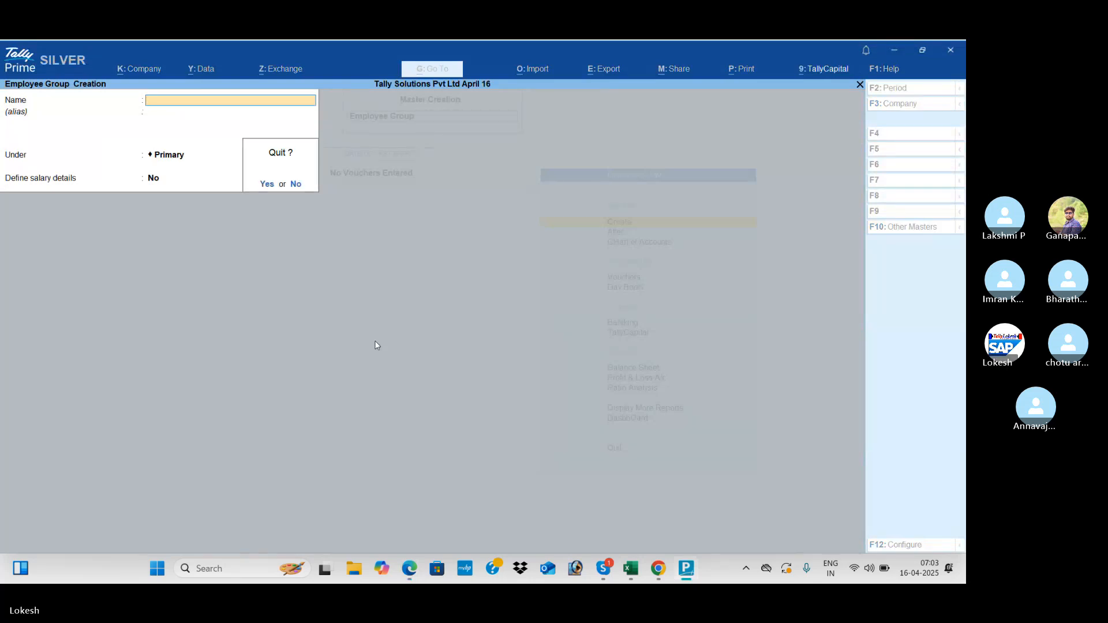
pyautogui.press('Return')
pyautogui.press('Down')
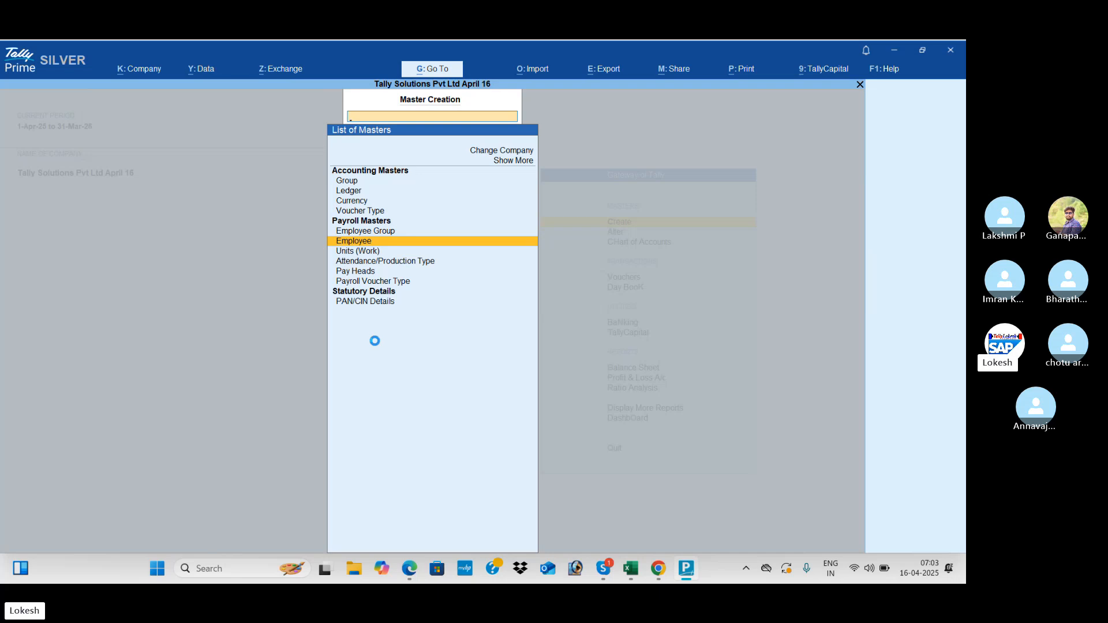
pyautogui.press('Return')
pyautogui.hotkey('alt', 'Tab')
# - Scroll the payroll PDF from page 112 to the sample employee master on page 116
pyautogui.scroll(-10, 377, 345)
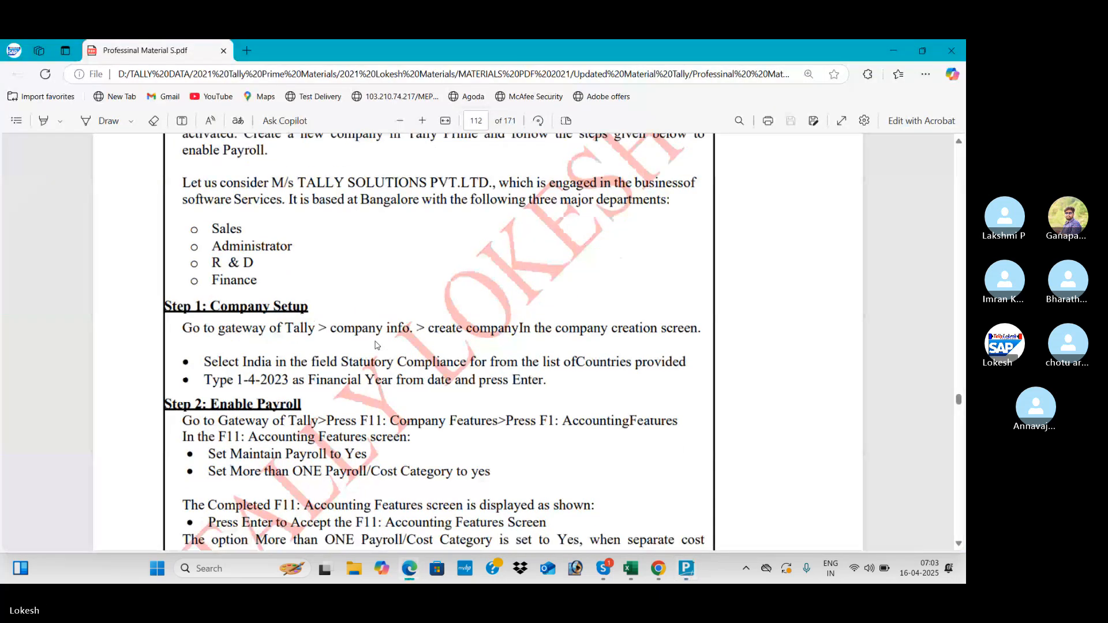
pyautogui.scroll(-10, 377, 346)
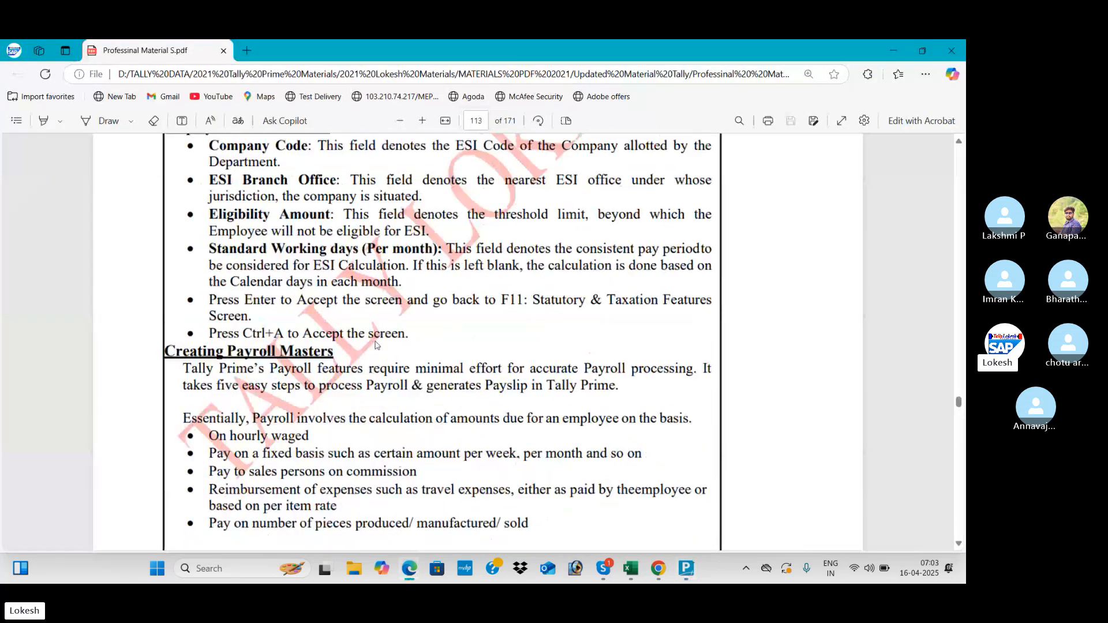
pyautogui.scroll(-10, 377, 345)
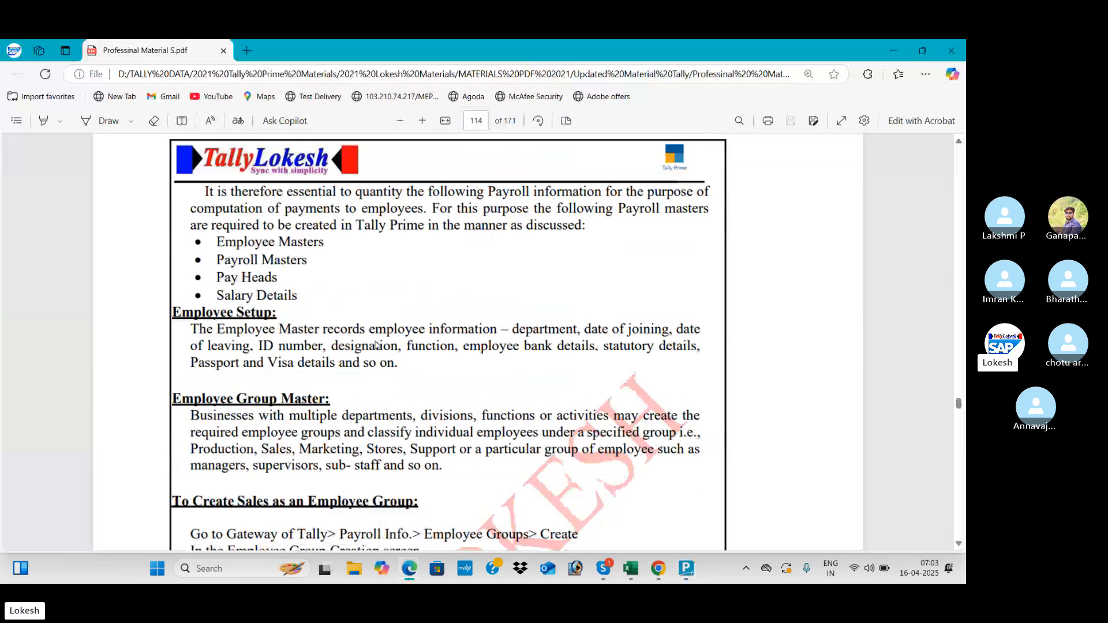
pyautogui.scroll(-10, 377, 345)
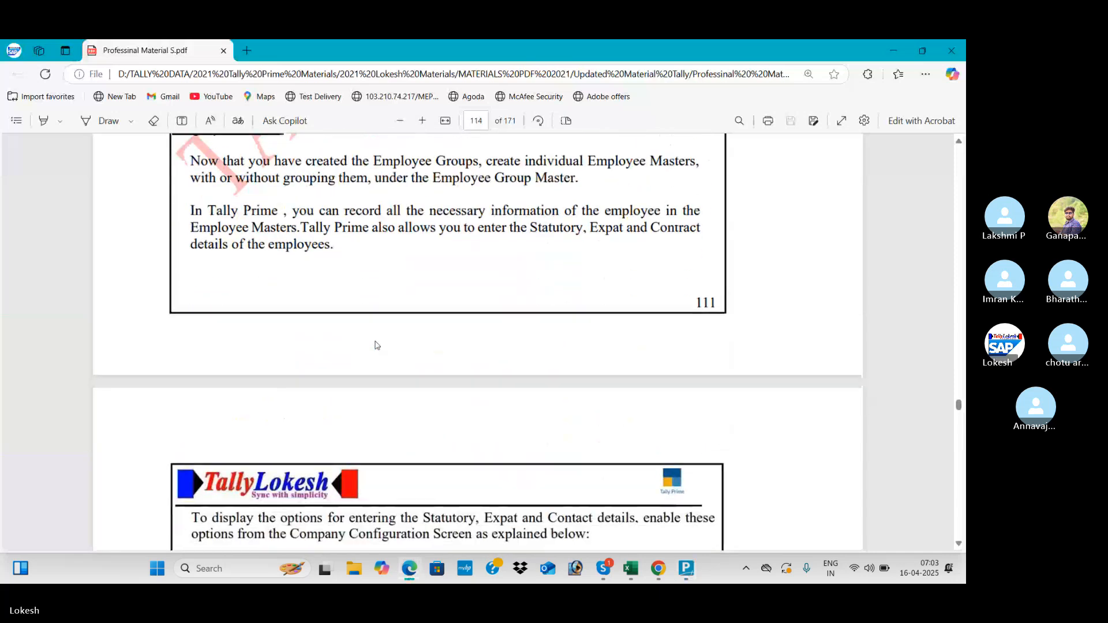
pyautogui.scroll(-4, 375, 345)
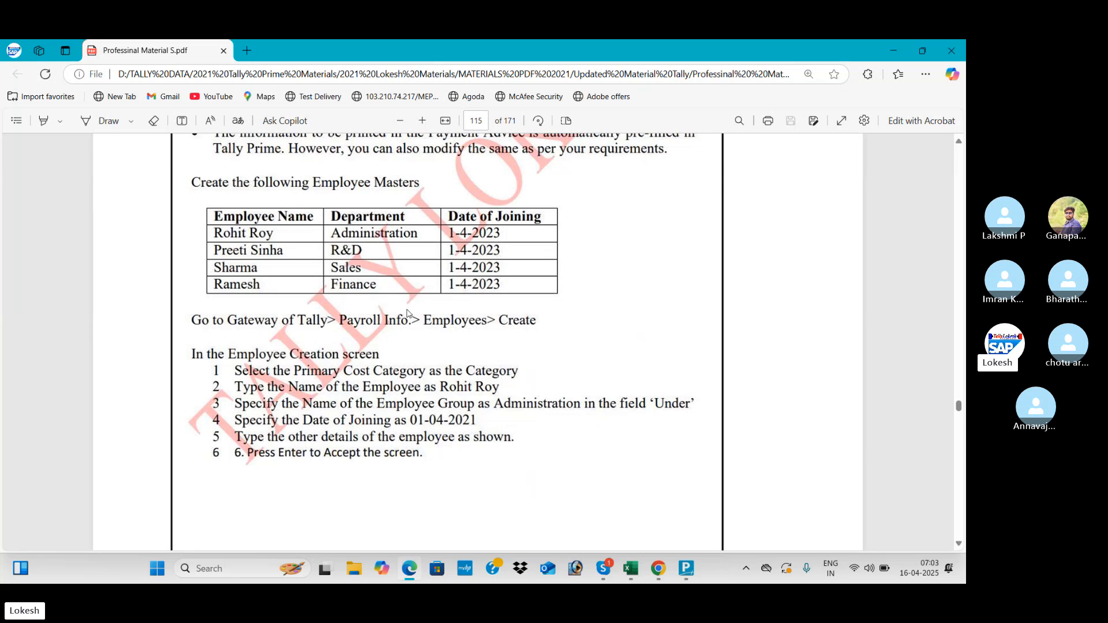
pyautogui.scroll(-1, 407, 314)
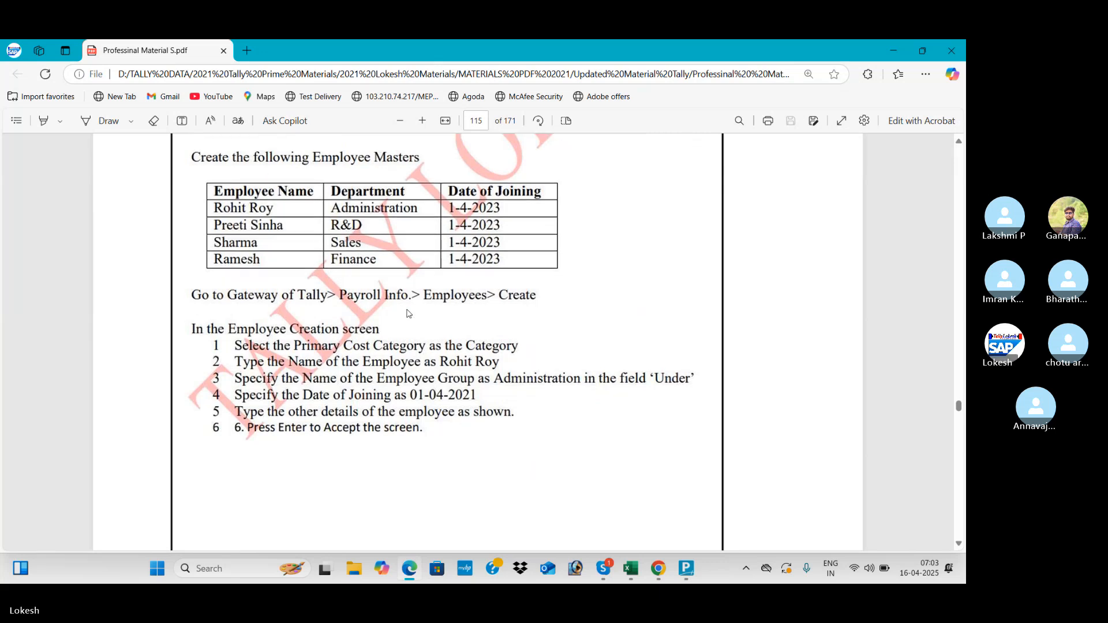
pyautogui.scroll(-15, 407, 313)
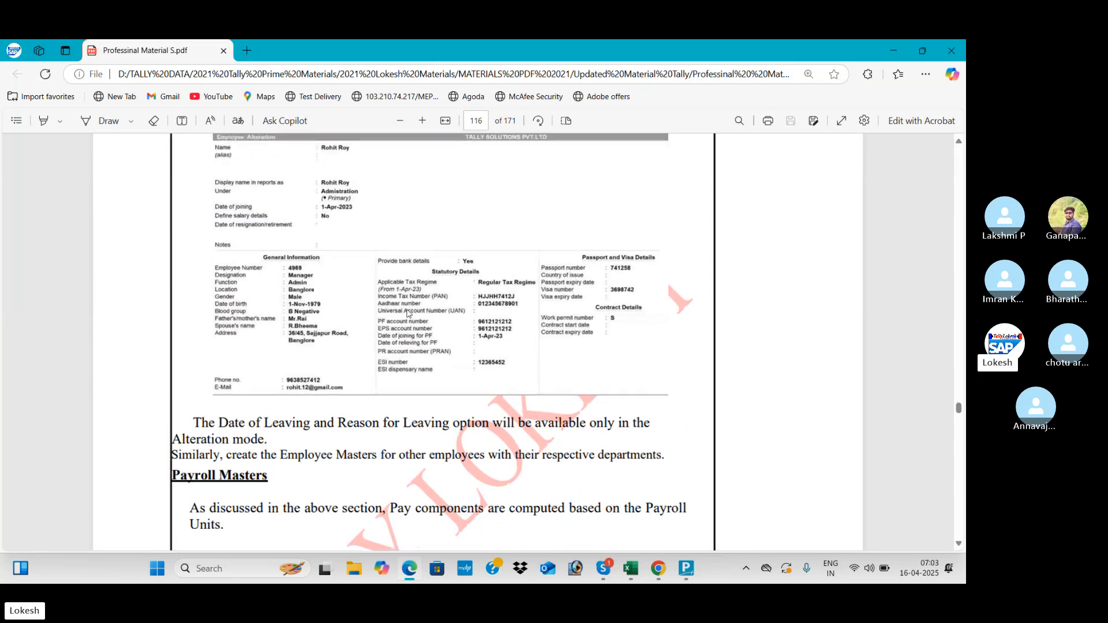
# - Enable alias, display name, notes, statutory, passport and contract fields, keeping language aliases off
pyautogui.hotkey('alt', 'Tab')
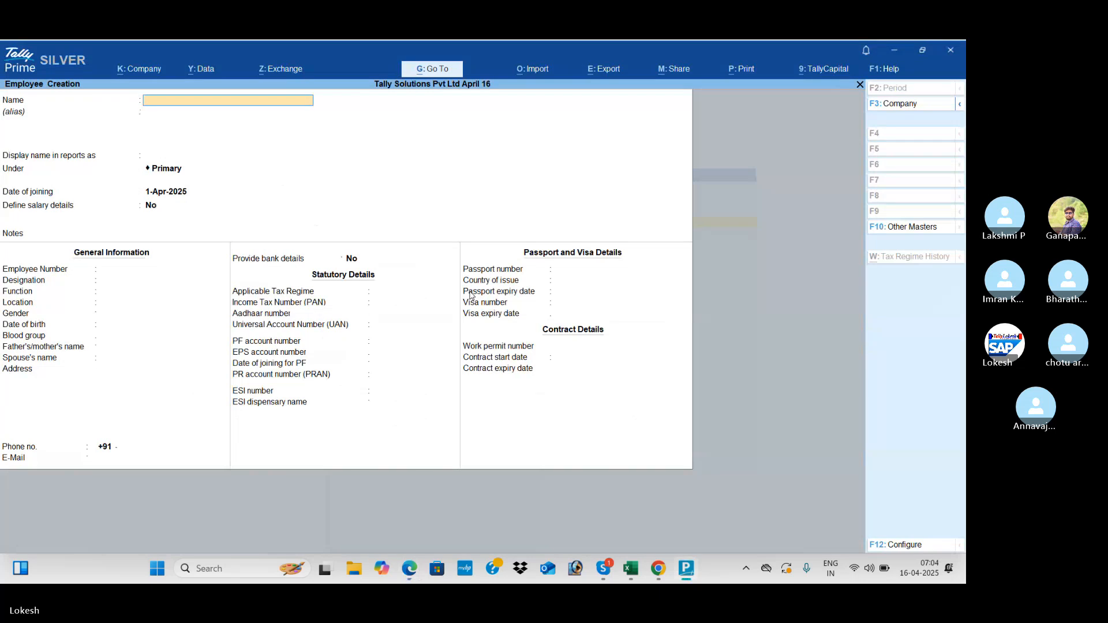
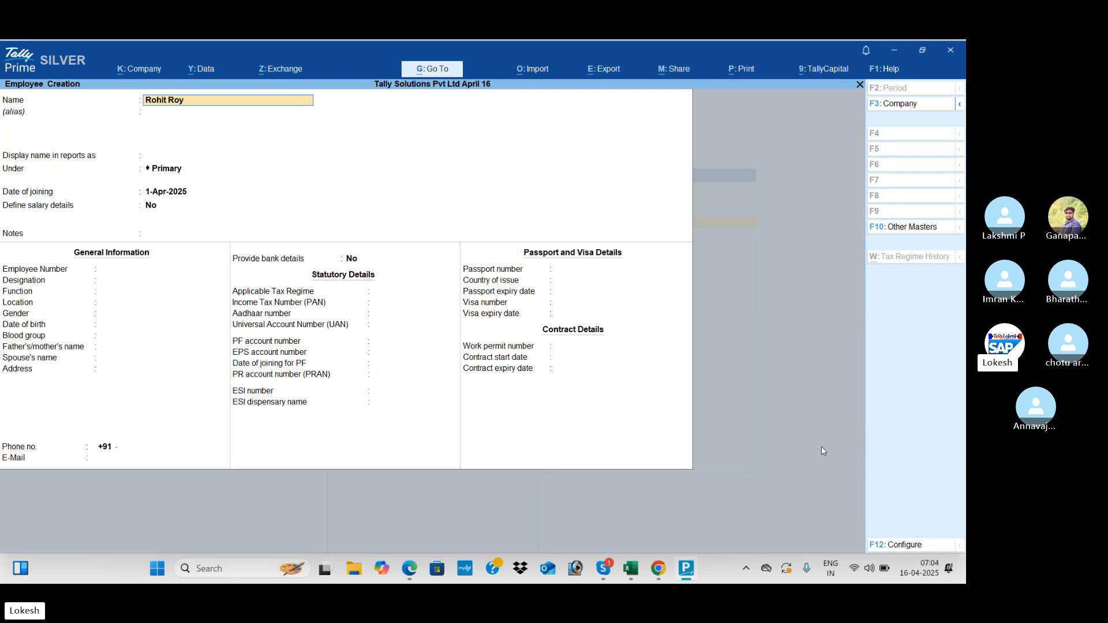
pyautogui.click(903, 545)
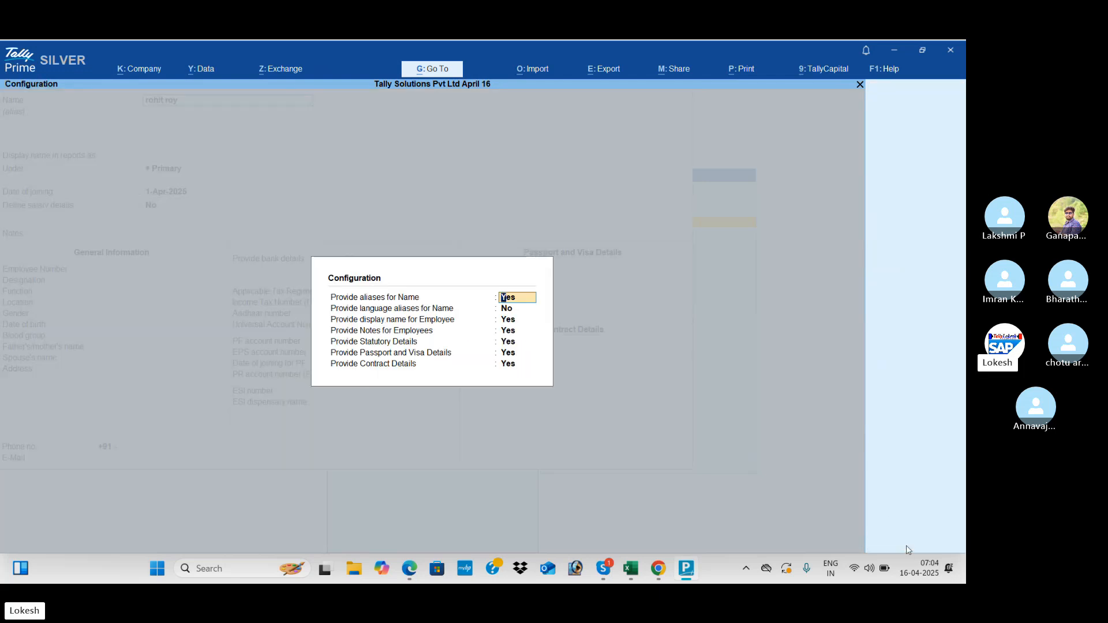
pyautogui.press('n')
pyautogui.press('n')
pyautogui.press('n')
pyautogui.press('n')
pyautogui.press('n')
pyautogui.press('n')
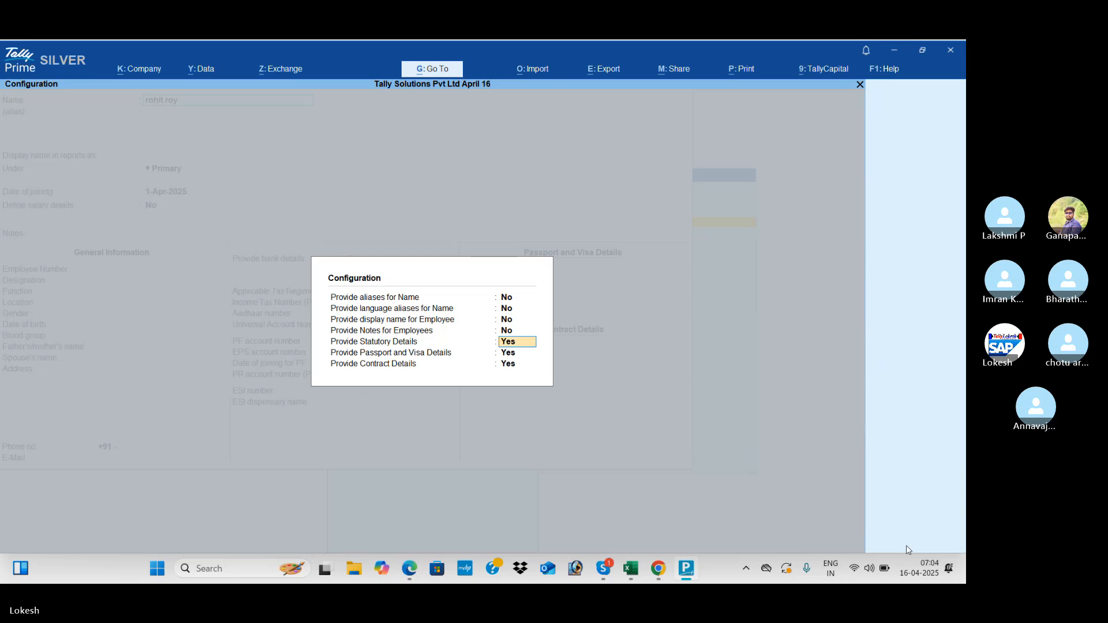
pyautogui.press('n')
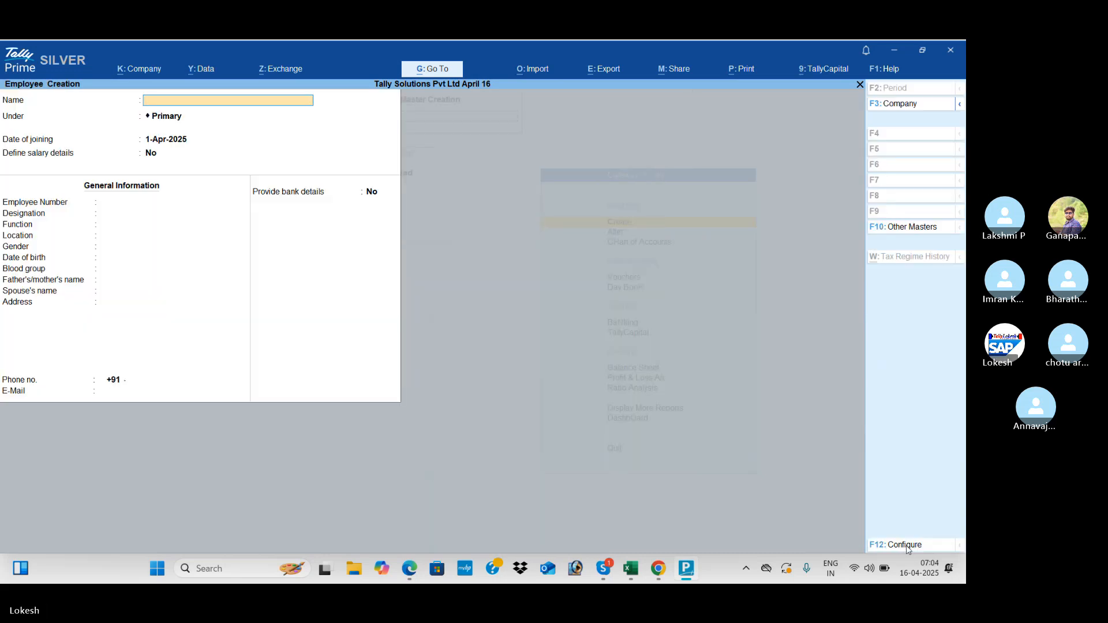
pyautogui.click(906, 545)
pyautogui.write('y')
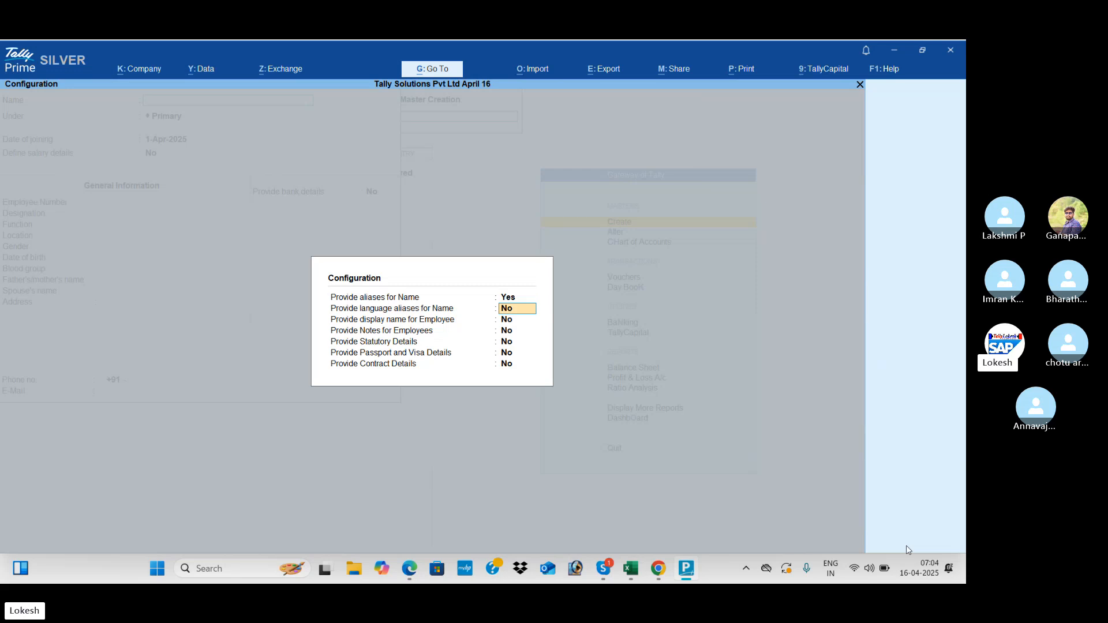
pyautogui.write('ny')
pyautogui.press('y')
pyautogui.press('y')
pyautogui.press('y')
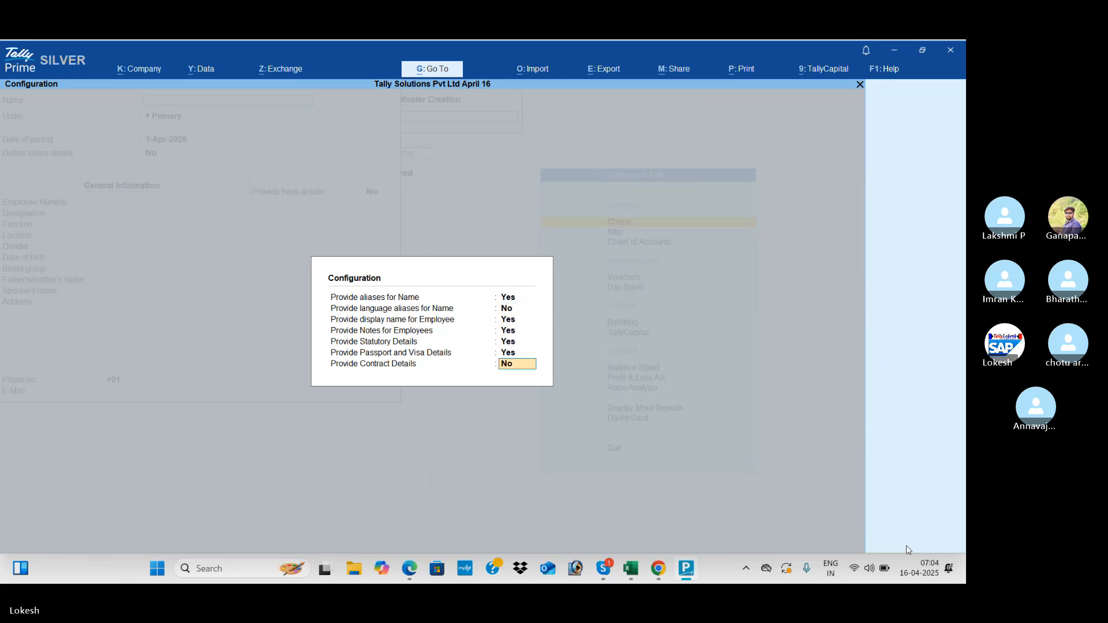
pyautogui.press('y')
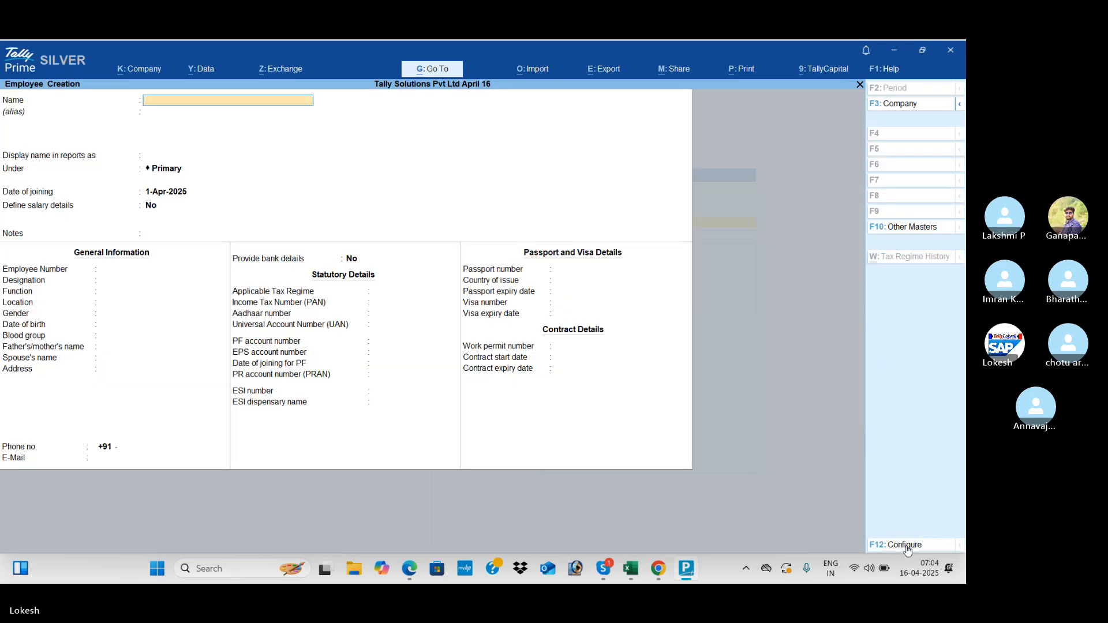
# - Enter the employee's name and place them under the Administrator group
pyautogui.write('Rohit R')
pyautogui.press('Return')
pyautogui.press('Return')
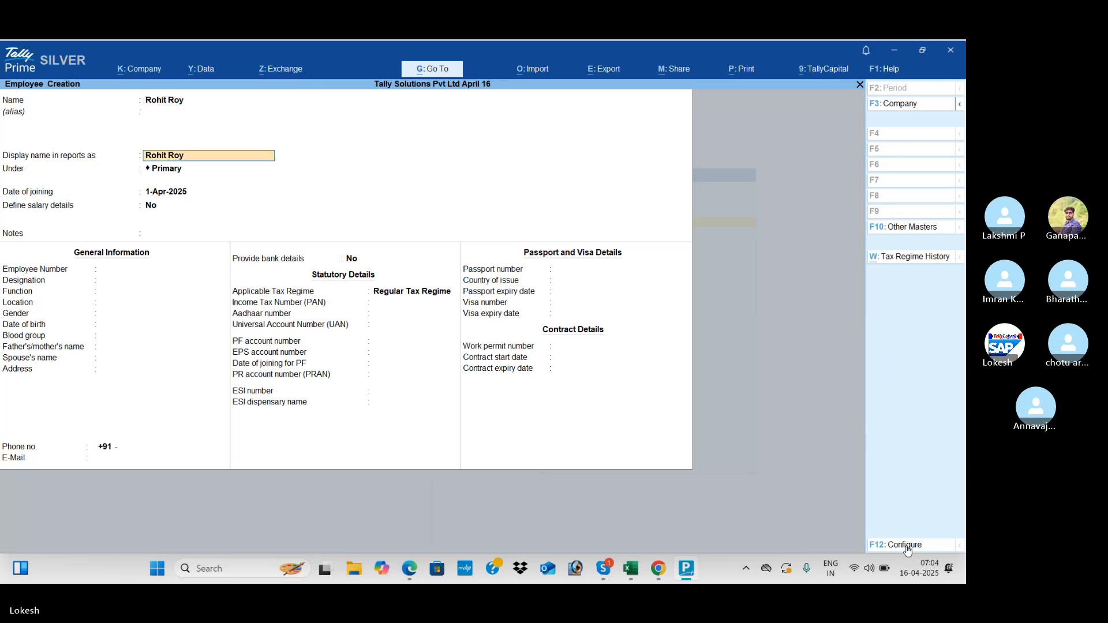
pyautogui.hotkey('alt', 'Tab')
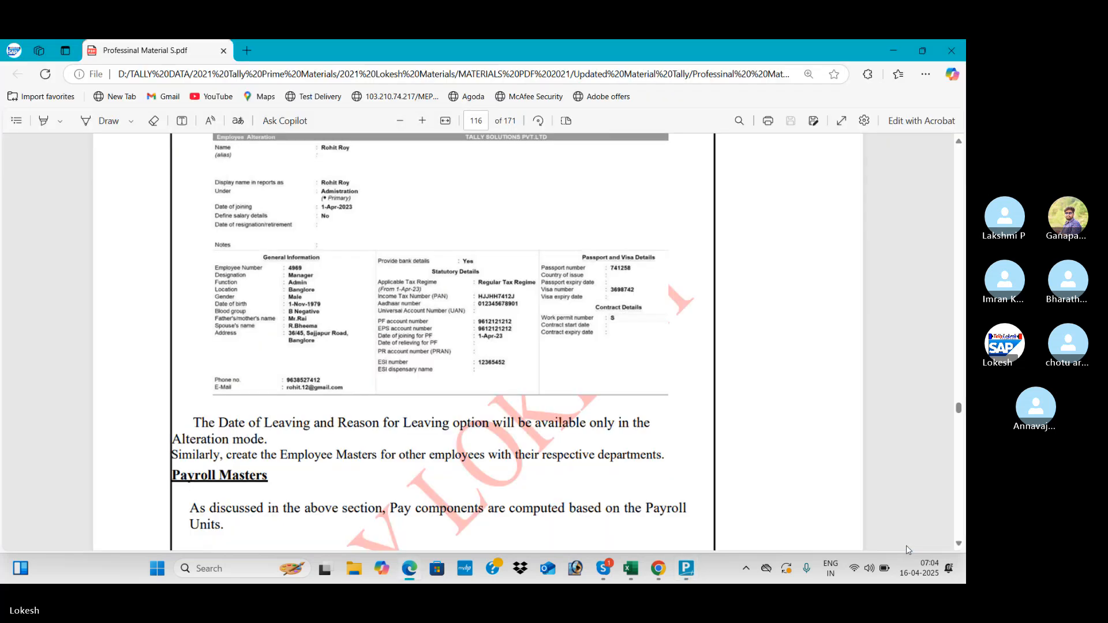
pyautogui.hotkey('alt', 'Tab')
pyautogui.write('ad')
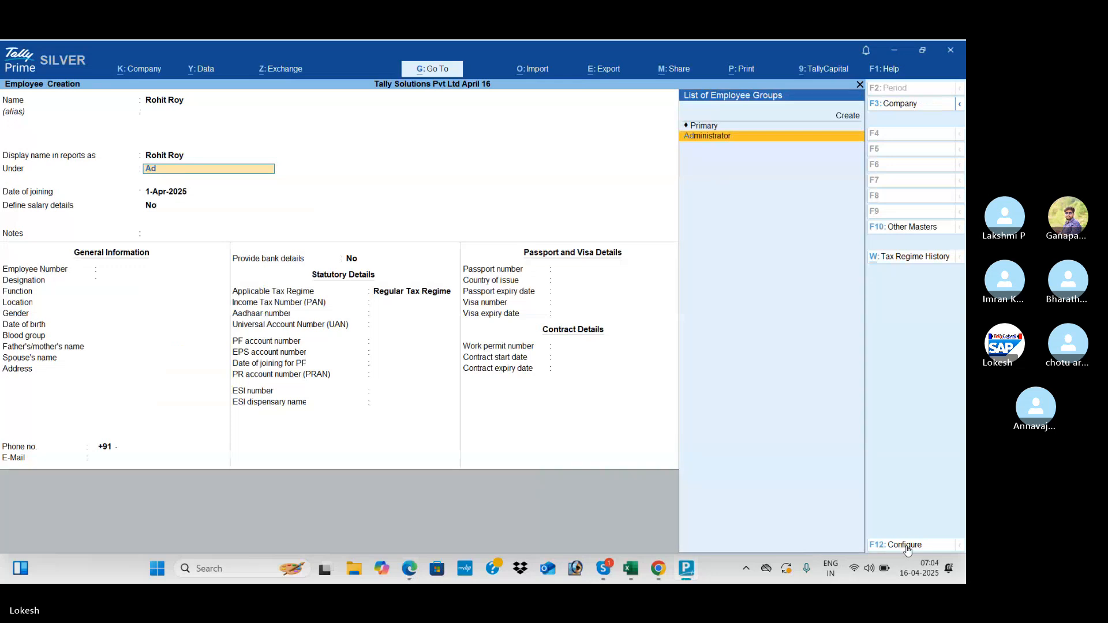
pyautogui.press('Return')
pyautogui.press('Return')
pyautogui.press('Return')
pyautogui.press('Return')
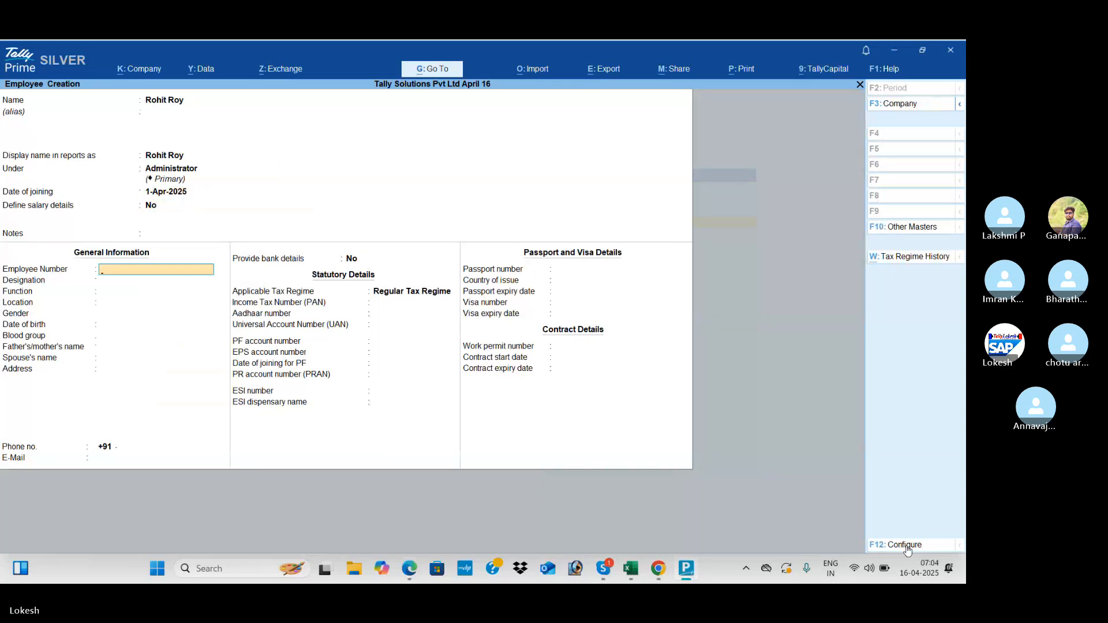
# - Set employee number 4696 and designation Manager
pyautogui.hotkey('alt', 'Tab')
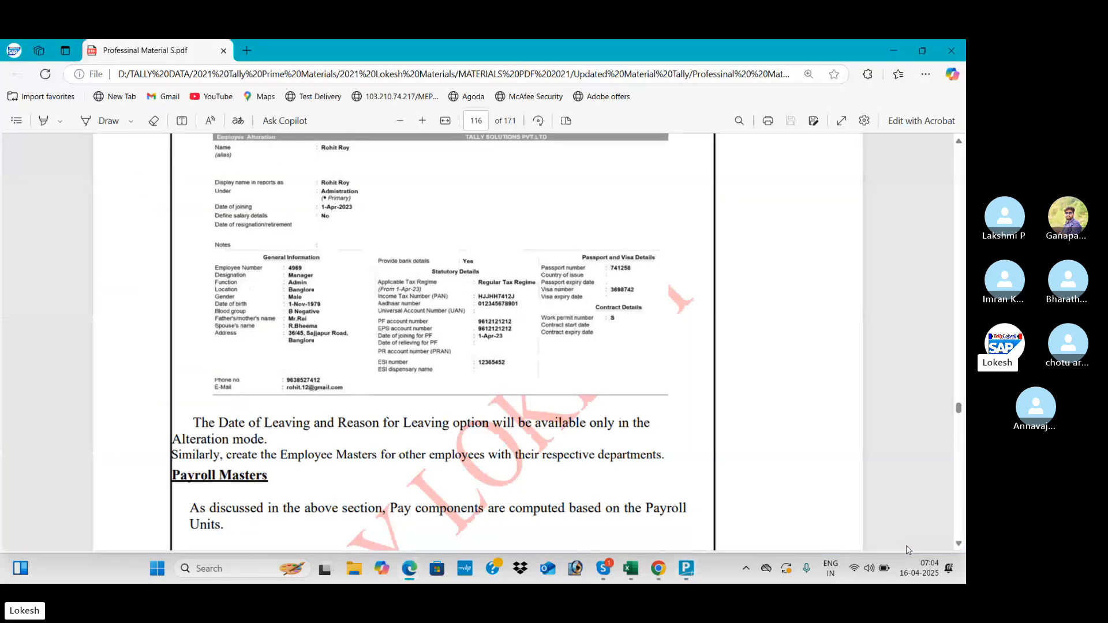
pyautogui.hotkey('alt', 'Tab')
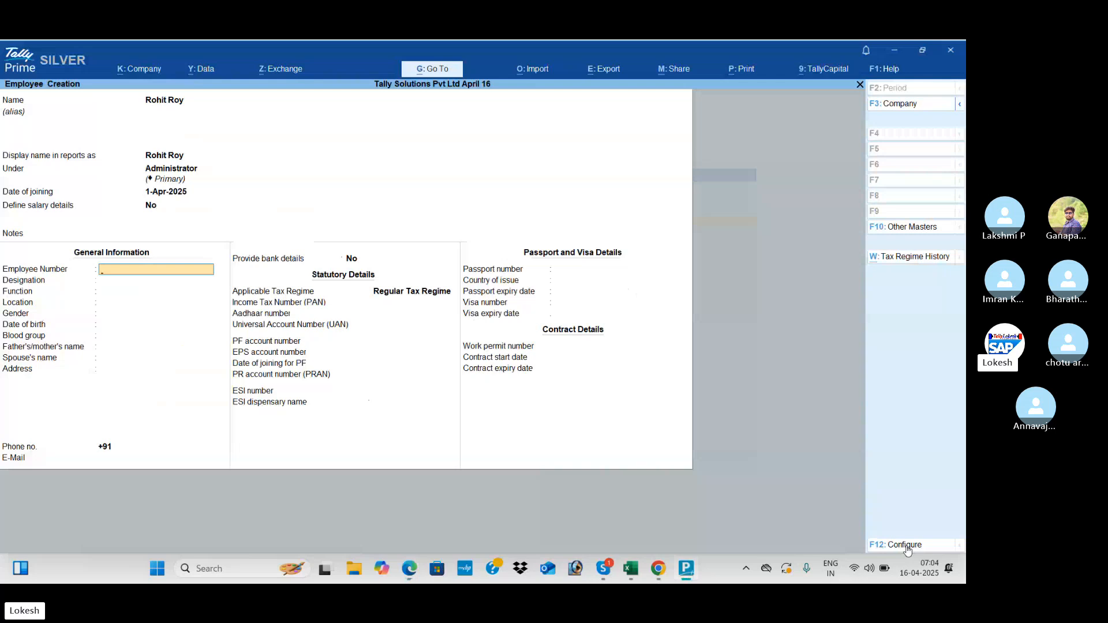
pyautogui.write('4696')
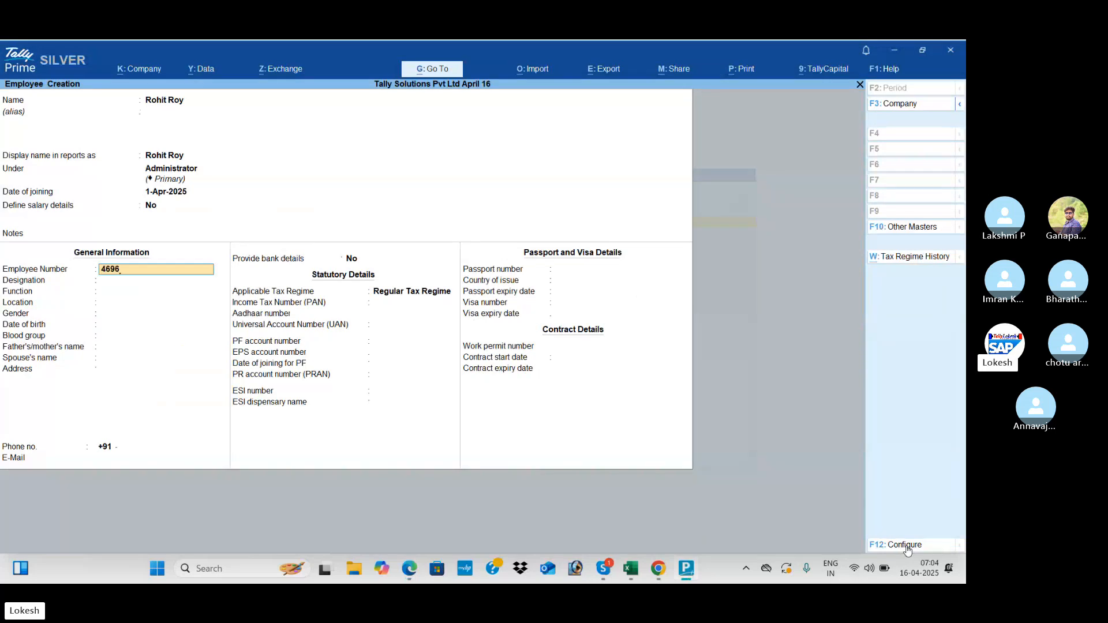
pyautogui.press('Return')
pyautogui.hotkey('alt', 'Tab')
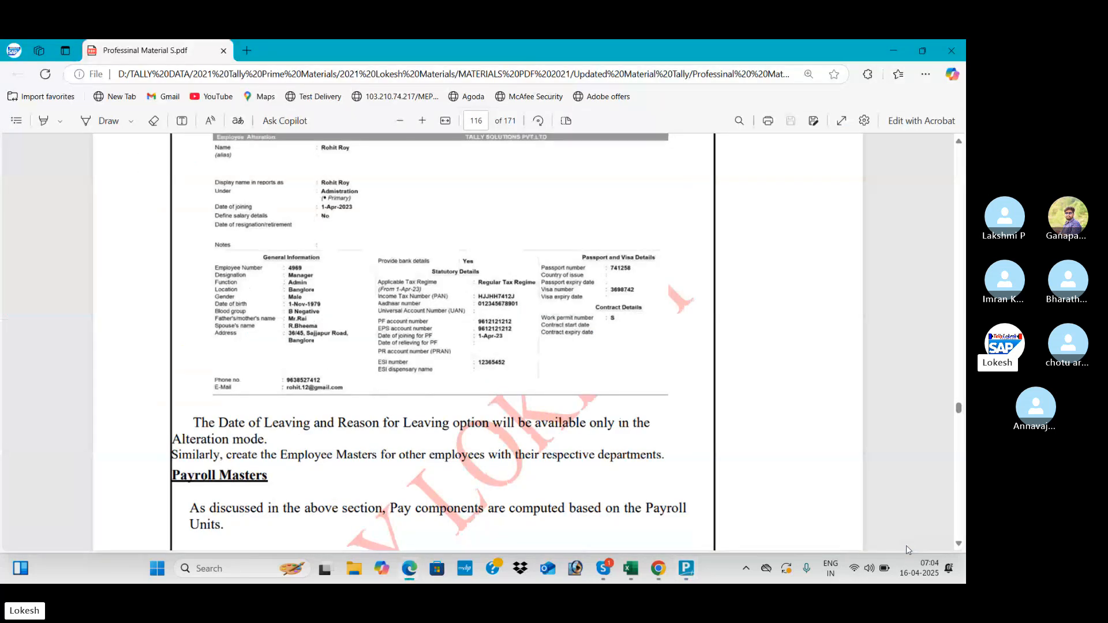
pyautogui.hotkey('alt', 'Tab')
pyautogui.write('Manager')
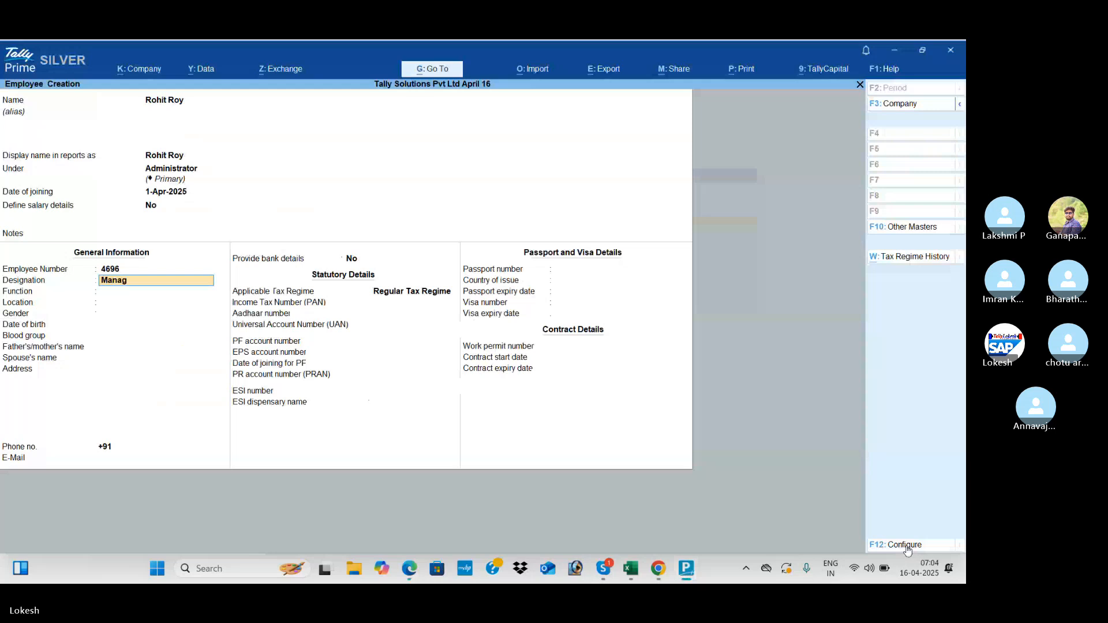
pyautogui.press('Return')
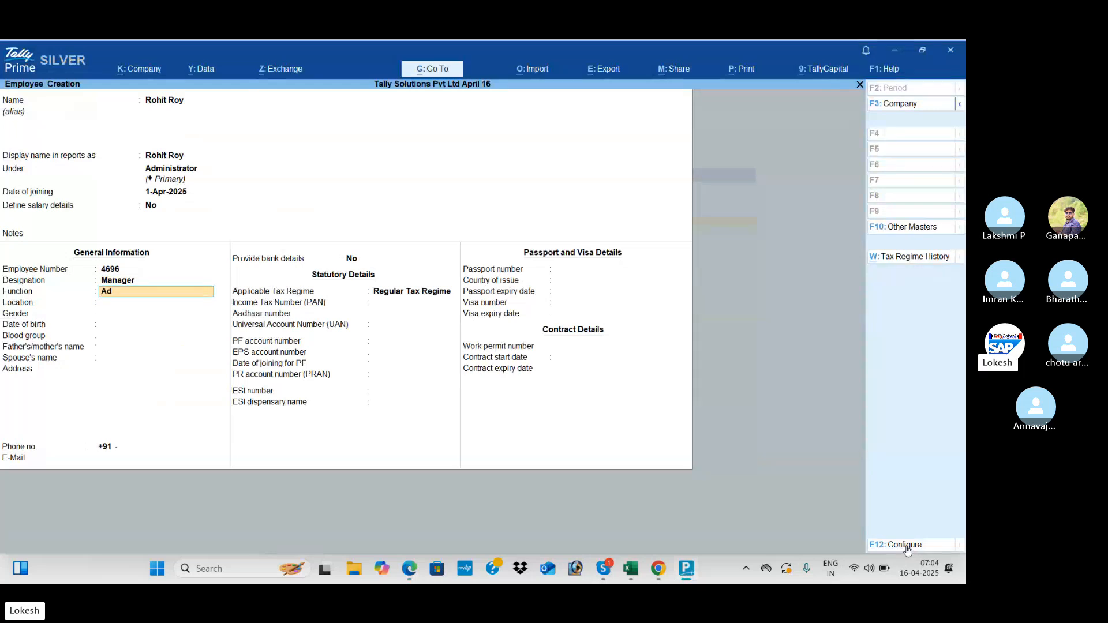
# - Set function Admin, location Banglore and gender Male
pyautogui.press('Return')
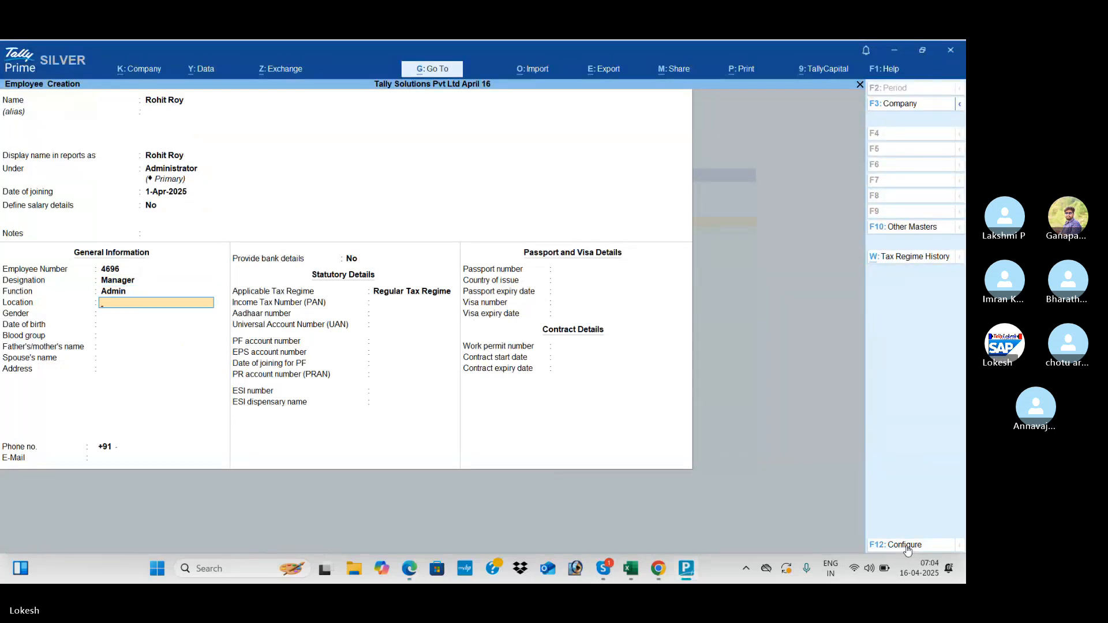
pyautogui.press('Return')
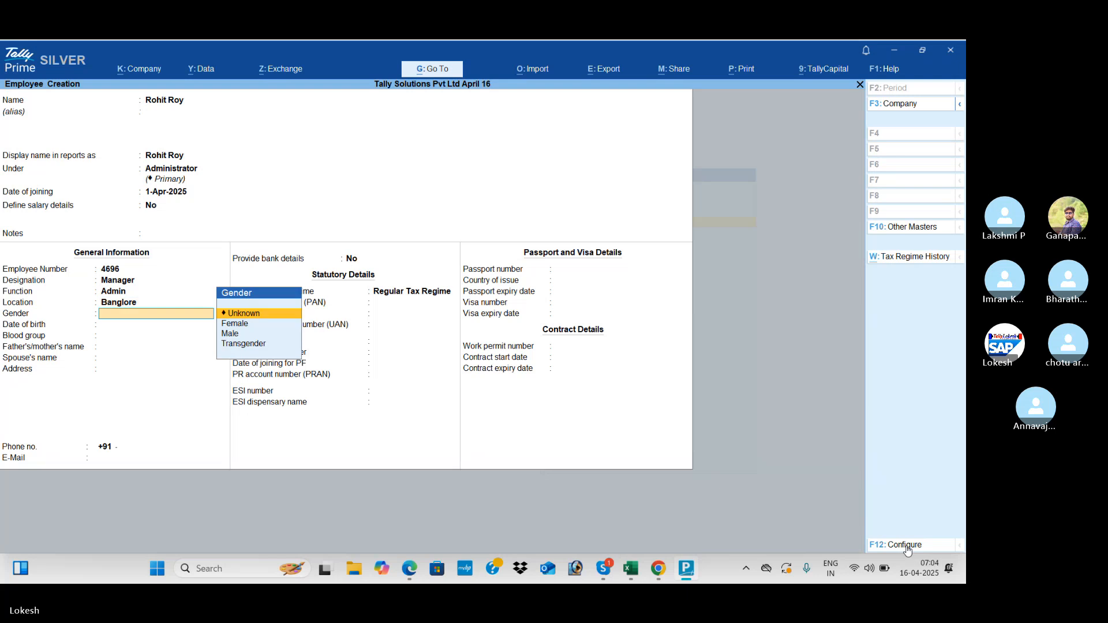
pyautogui.press('Down')
pyautogui.press('Return')
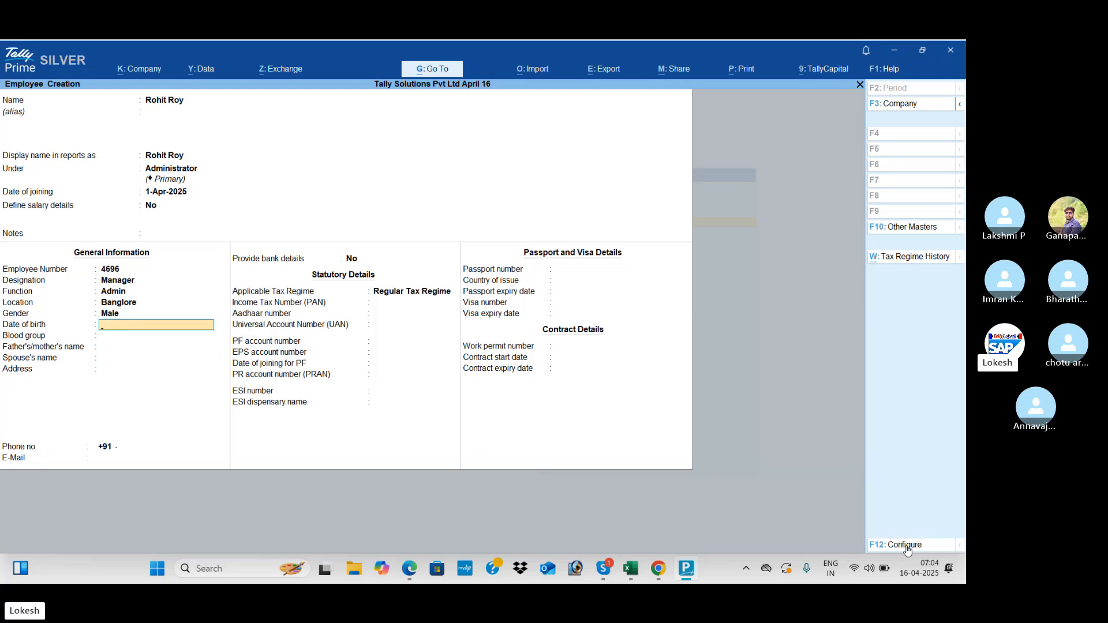
pyautogui.hotkey('alt', 'Tab')
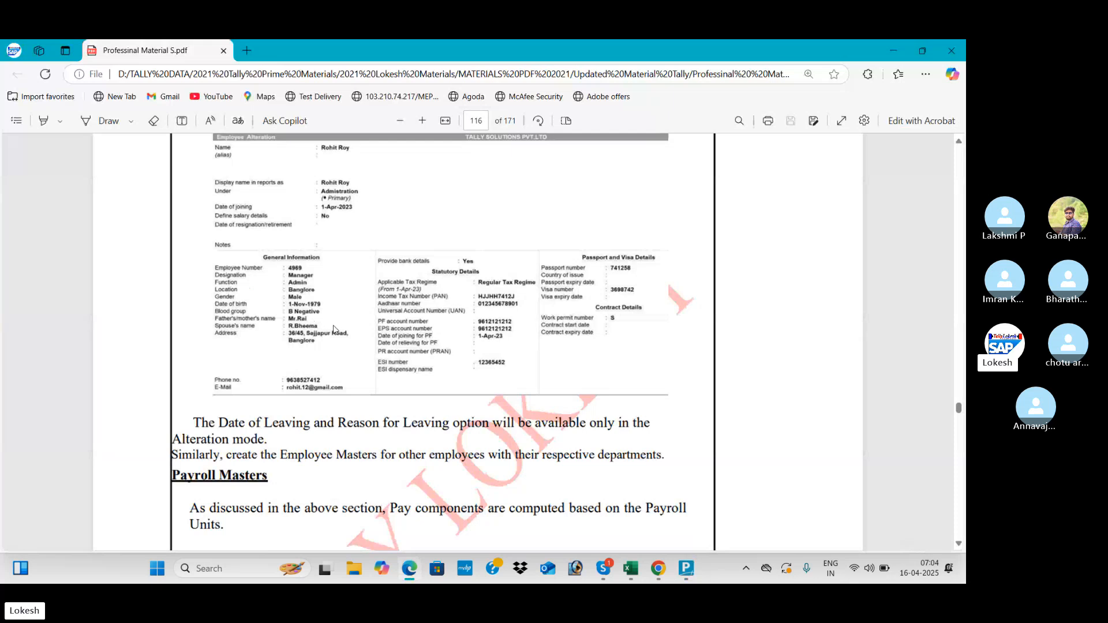
pyautogui.hotkey('alt', 'Tab')
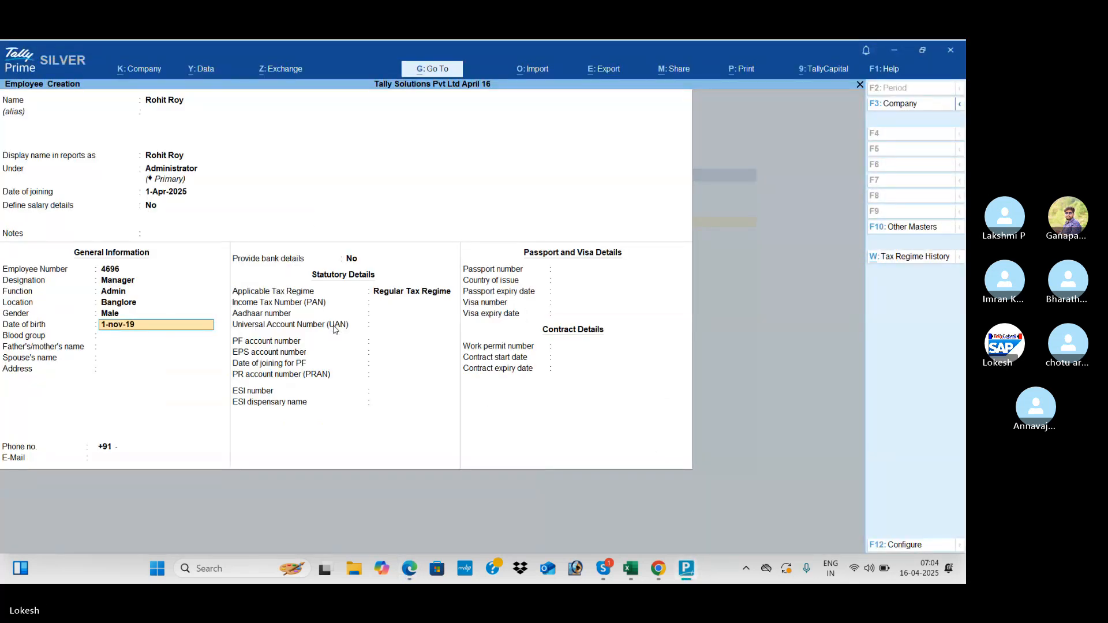
pyautogui.press('Return')
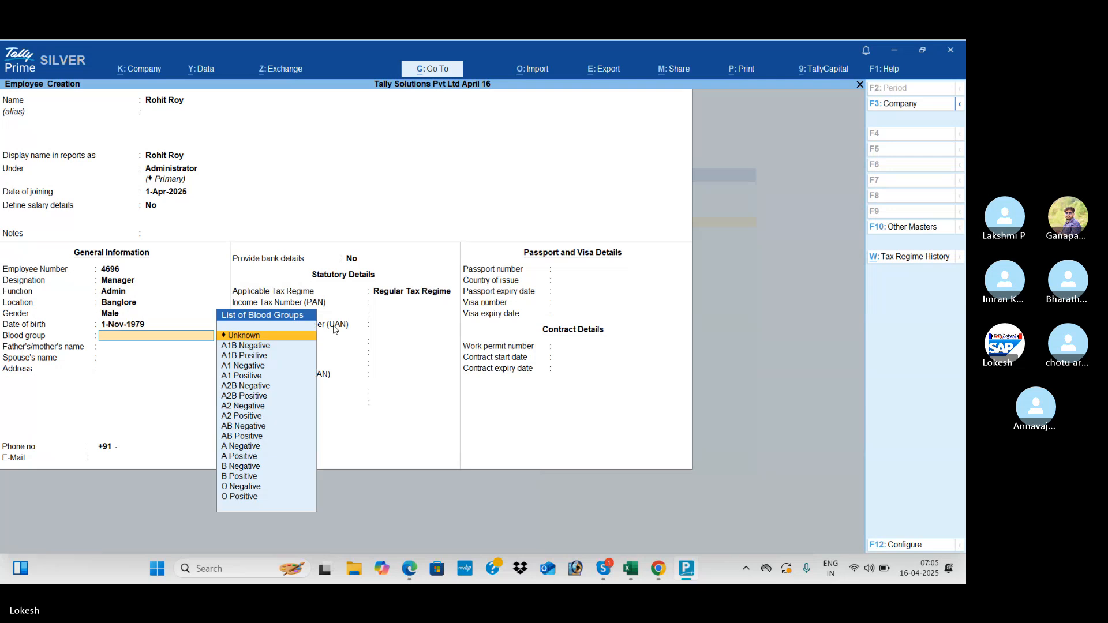
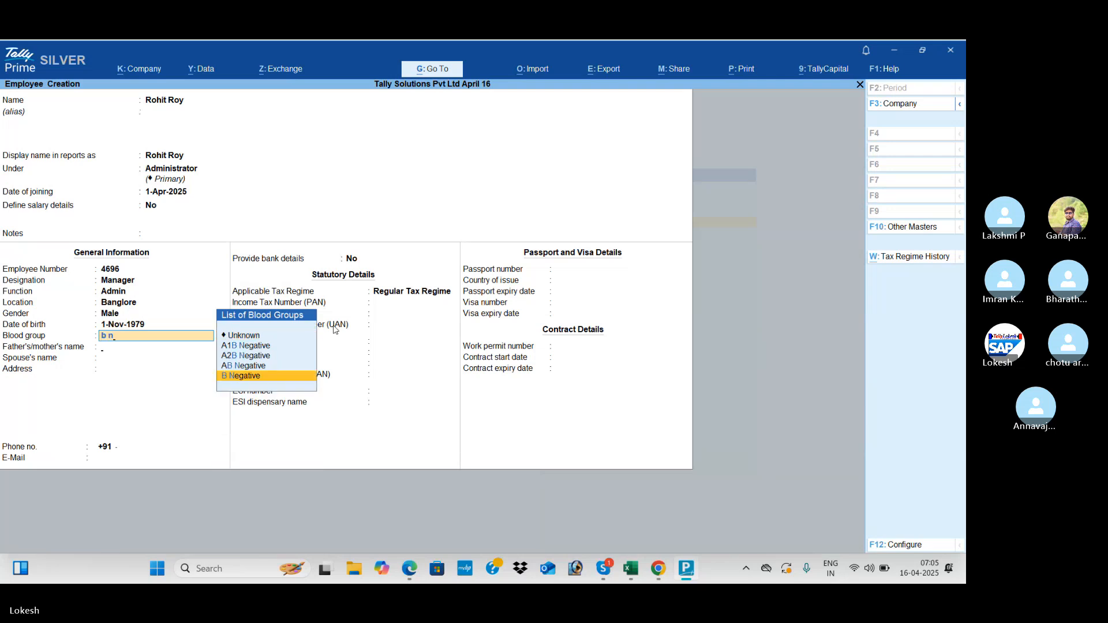
pyautogui.press('Return')
# - Fill in the father's/mother's name and begin the spouse's name, fixing a typo
pyautogui.hotkey('alt', 'Tab')
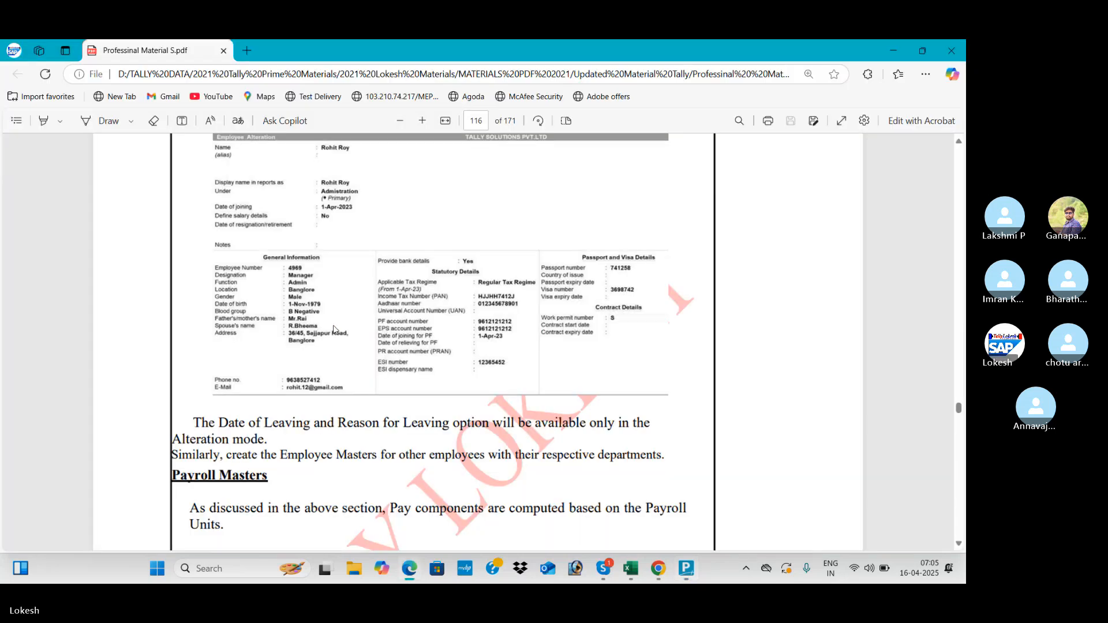
pyautogui.hotkey('alt', 'Tab')
pyautogui.write('M')
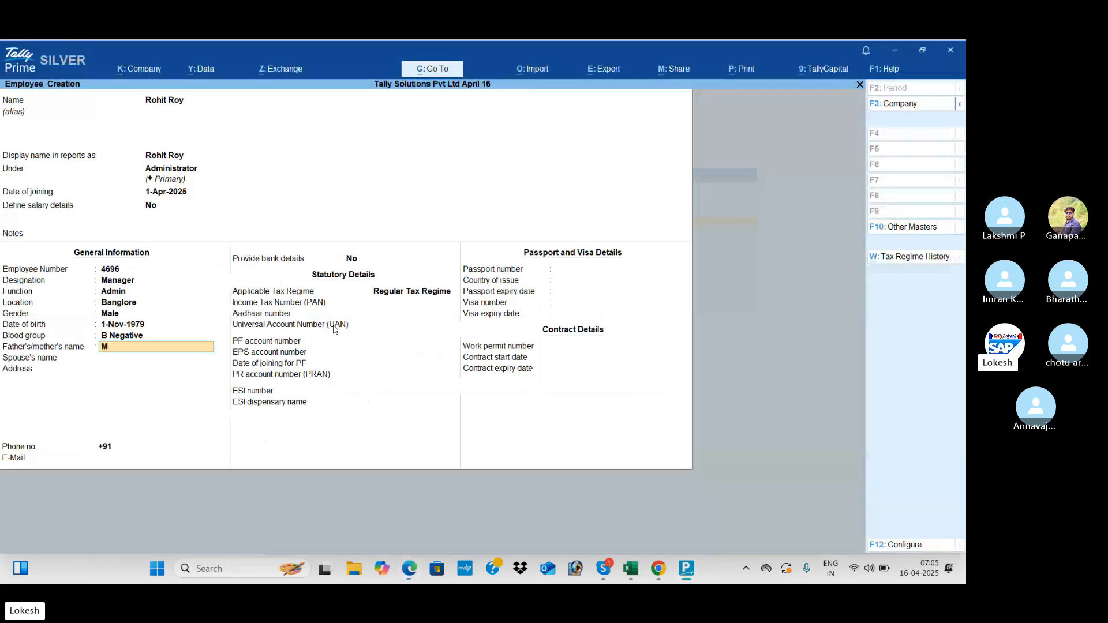
pyautogui.write('r,Ra')
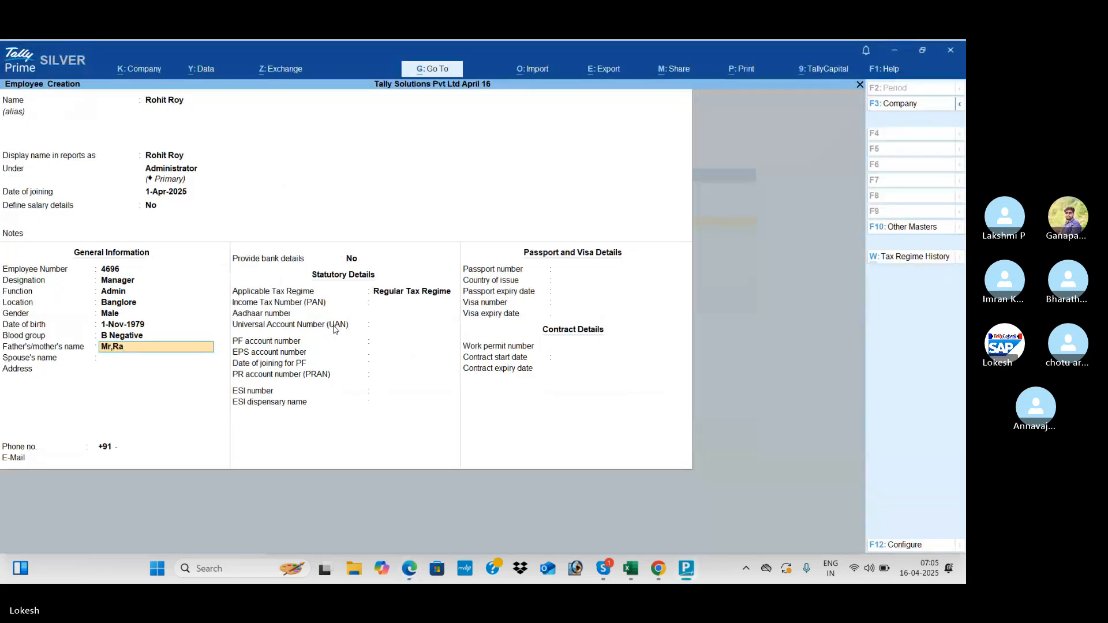
pyautogui.write('i')
pyautogui.press('Return')
pyautogui.hotkey('alt', 'Tab')
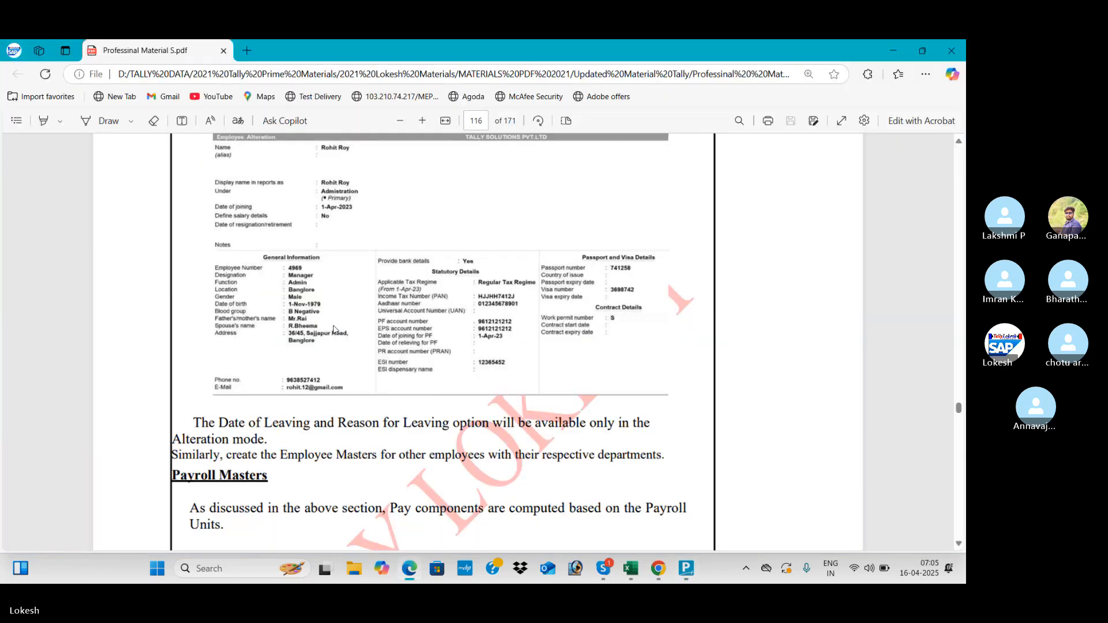
pyautogui.hotkey('alt', 'Tab')
pyautogui.write('R')
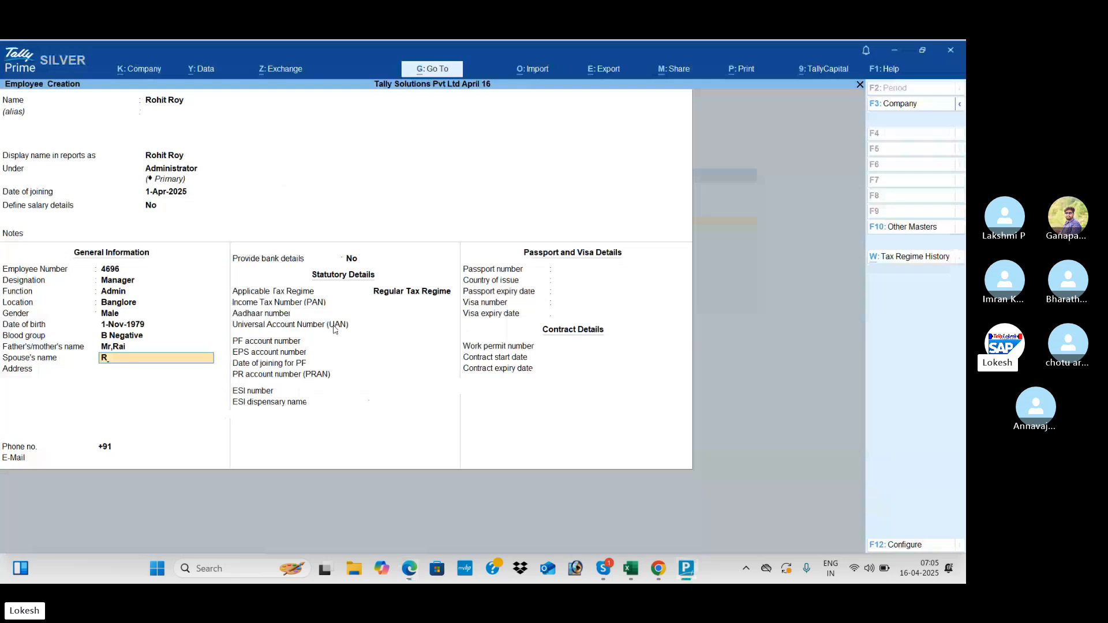
pyautogui.write('.Bhe')
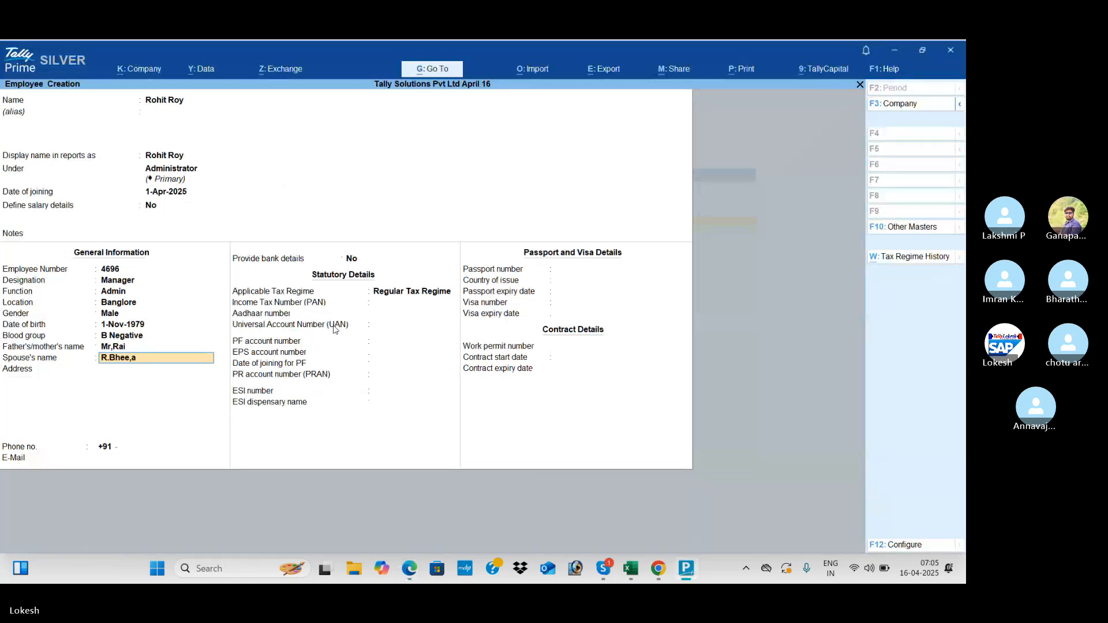
pyautogui.write('e,a')
pyautogui.press('BackSpace')
pyautogui.press('BackSpace')
# - Finish the spouse's name and enter the employee's postal address
pyautogui.write('ma')
pyautogui.press('Return')
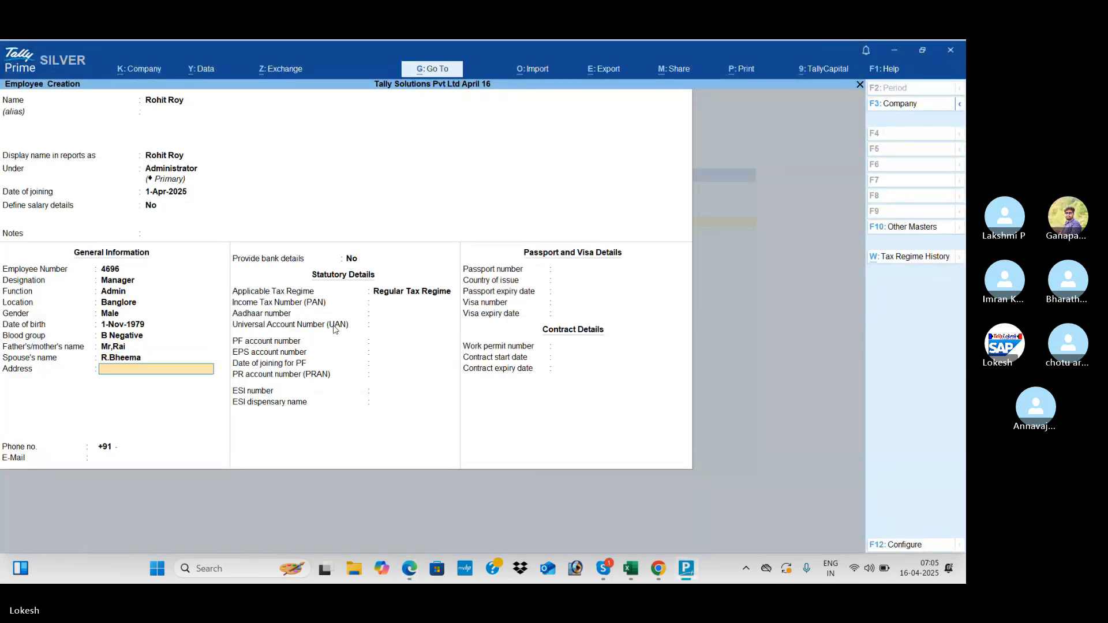
pyautogui.hotkey('alt', 'Tab')
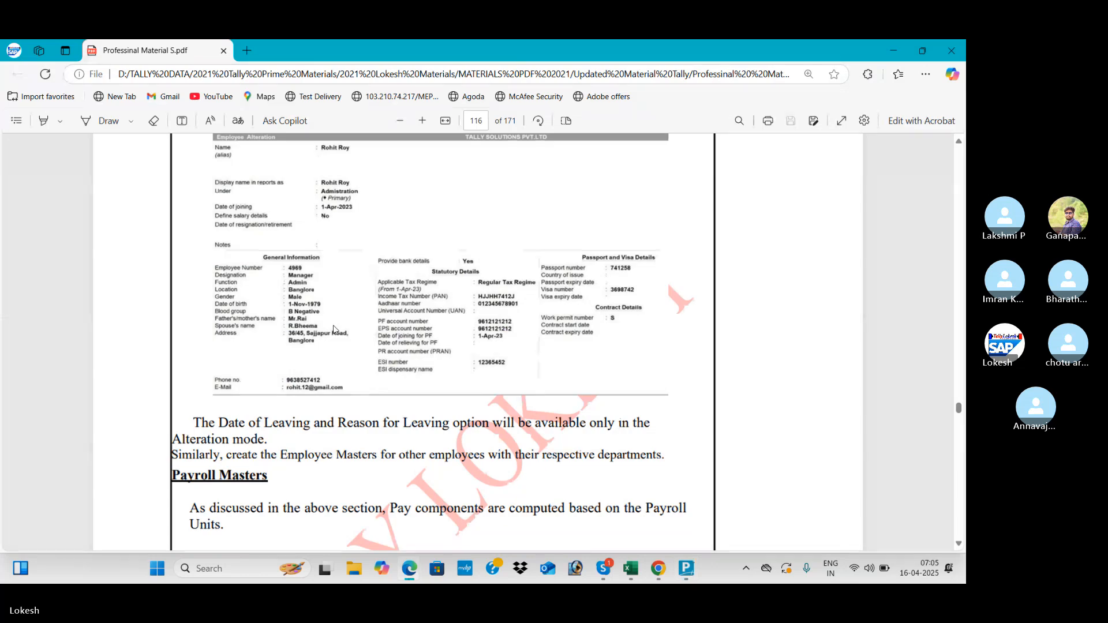
pyautogui.hotkey('alt', 'Tab')
pyautogui.write('36')
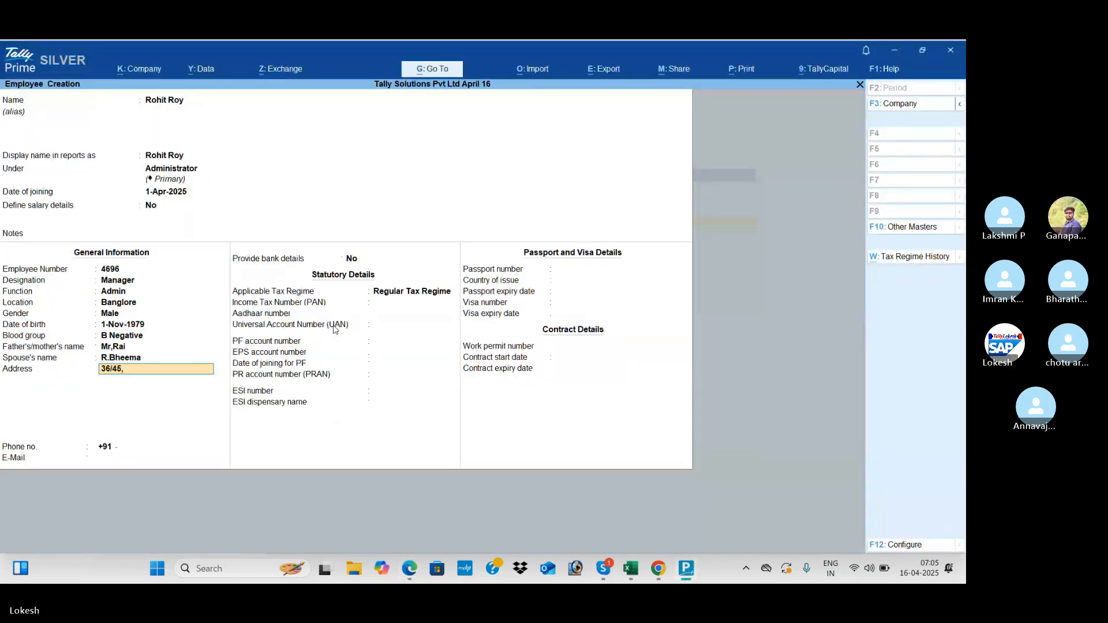
pyautogui.hotkey('alt', 'Tab')
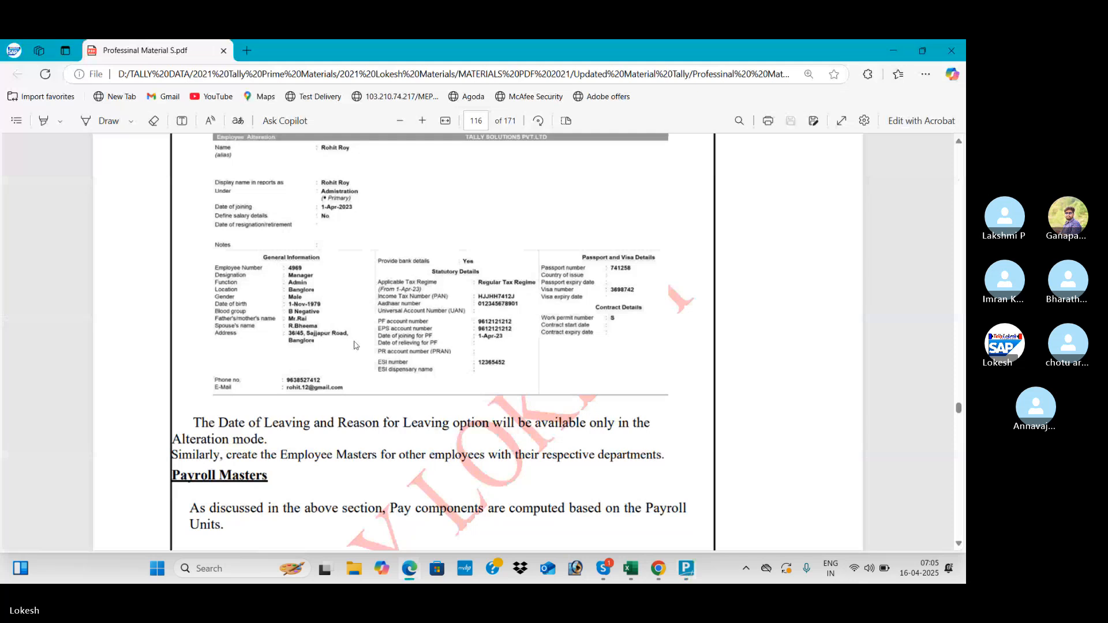
pyautogui.hotkey('alt', 'Tab')
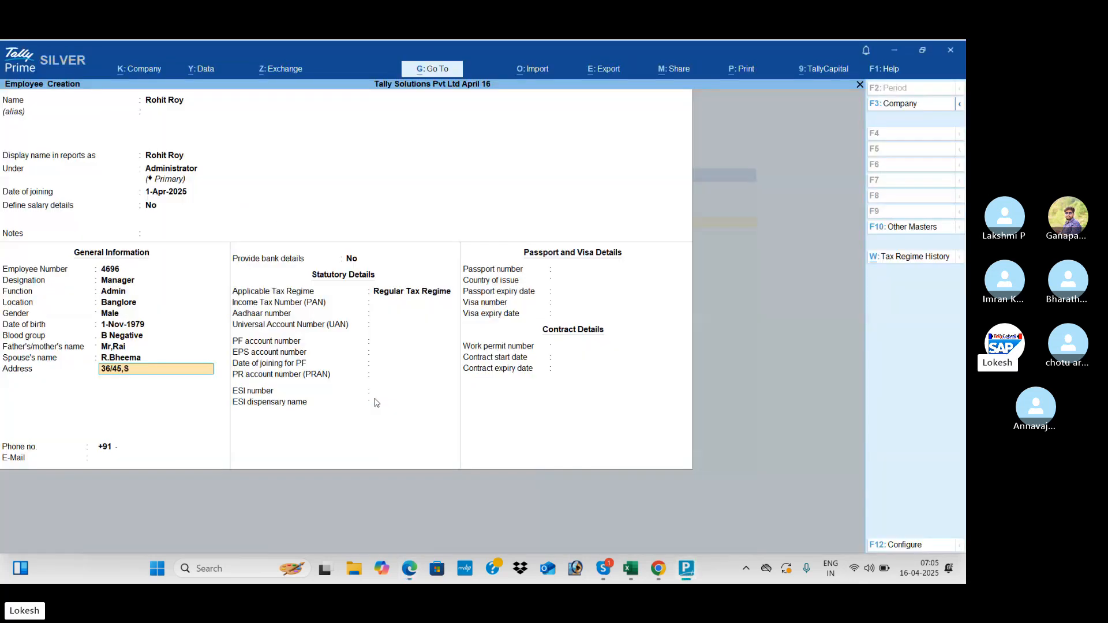
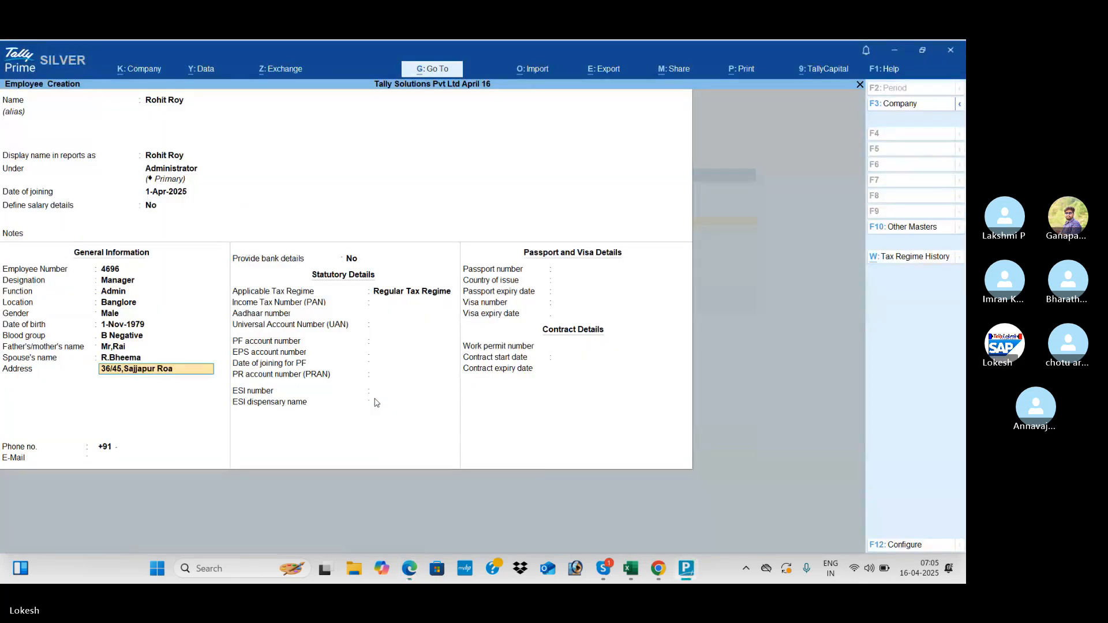
pyautogui.hotkey('alt', 'Tab')
pyautogui.hotkey('alt', 'Tab')
pyautogui.press('Return')
pyautogui.press('Return')
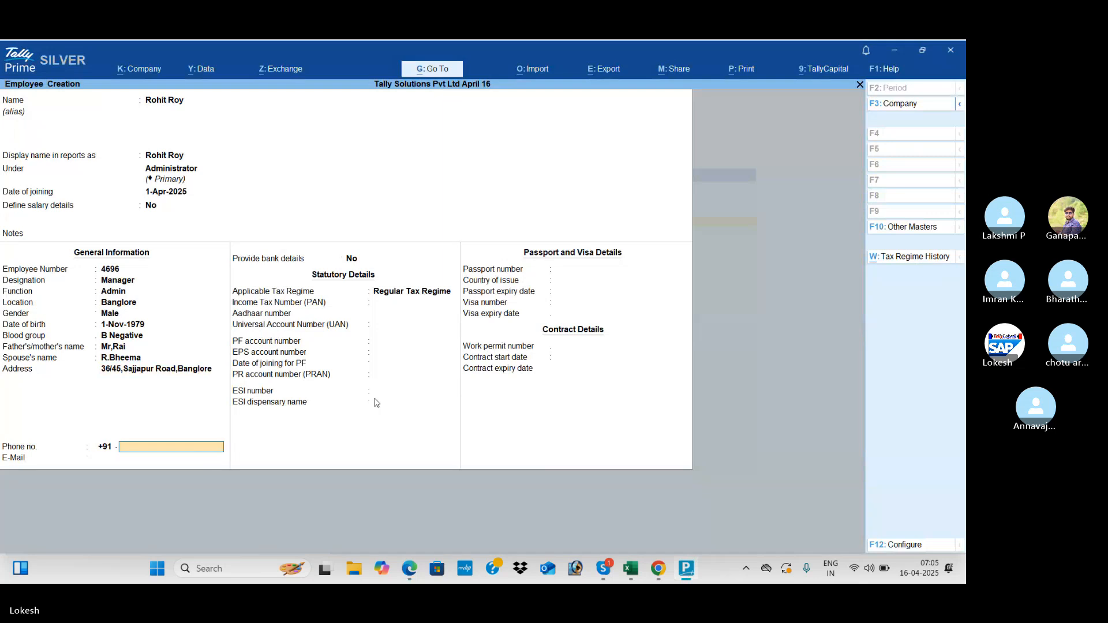
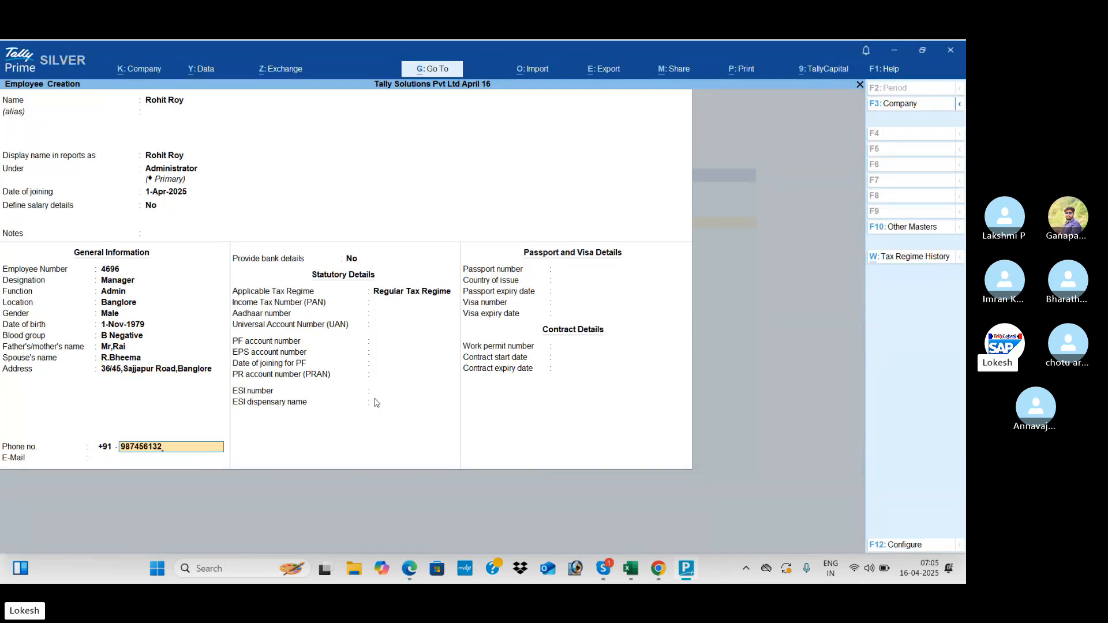
# - Enter the employee's phone number and e-mail address
pyautogui.press('Return')
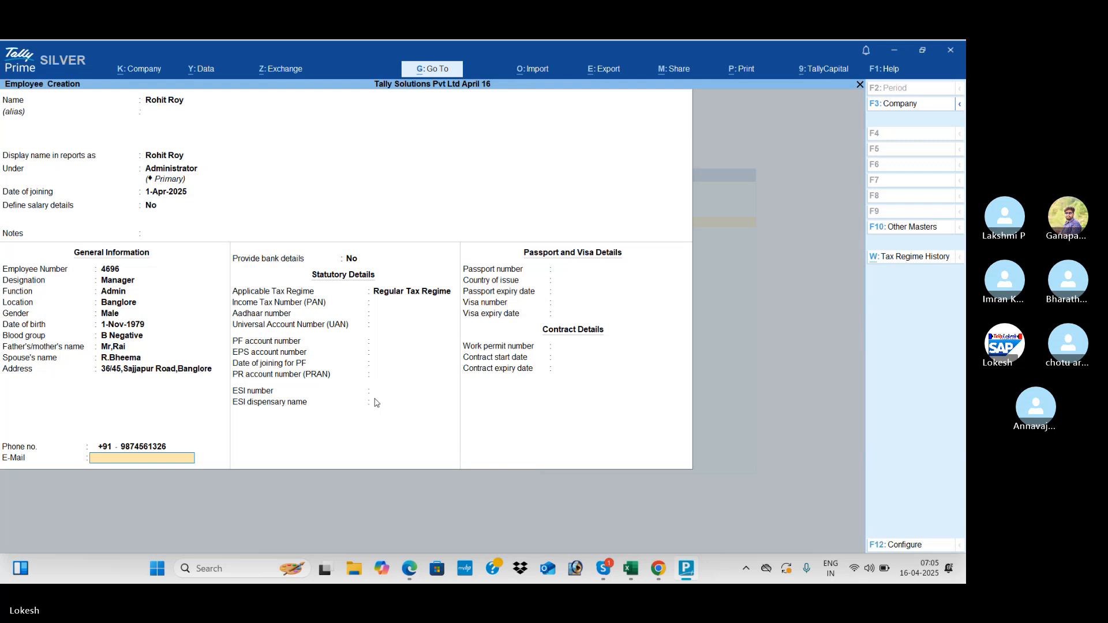
pyautogui.hotkey('alt', 'Tab')
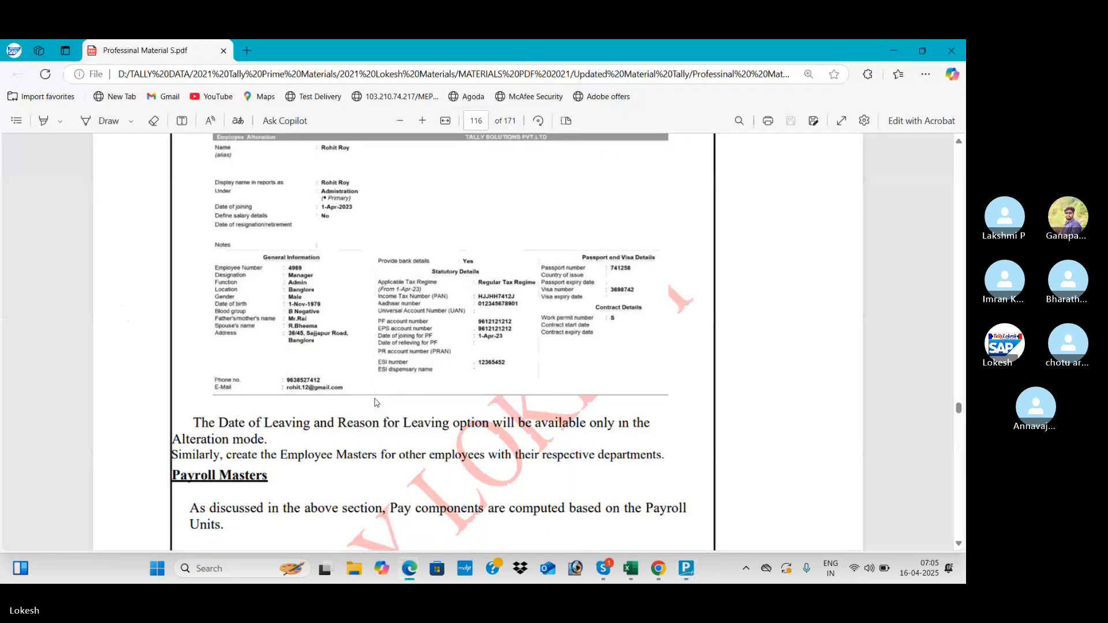
pyautogui.hotkey('alt', 'Tab')
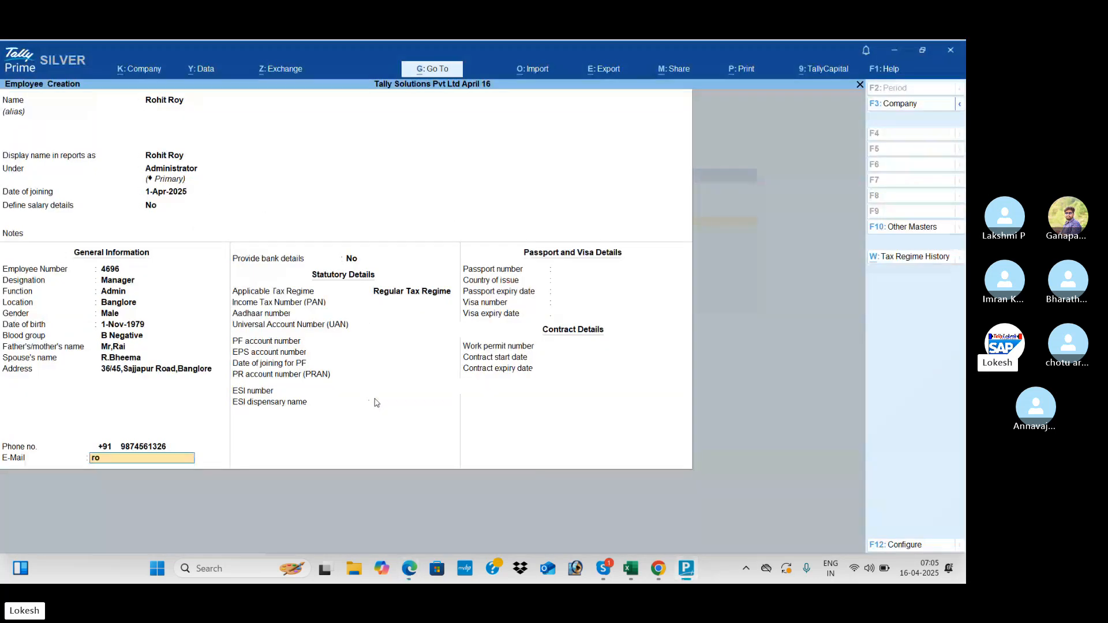
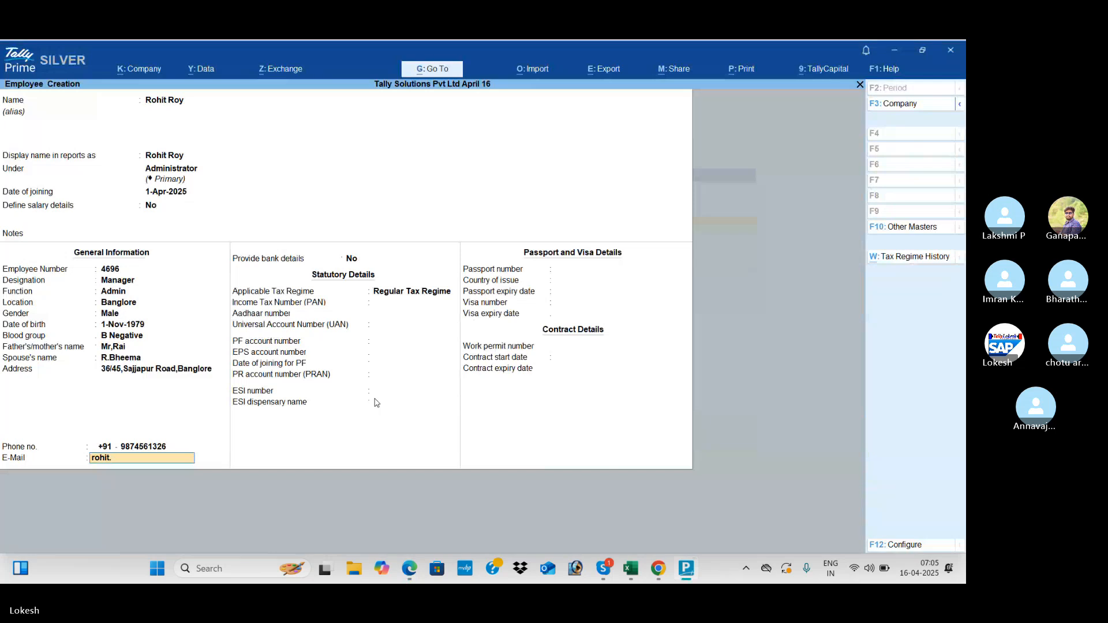
pyautogui.press('Return')
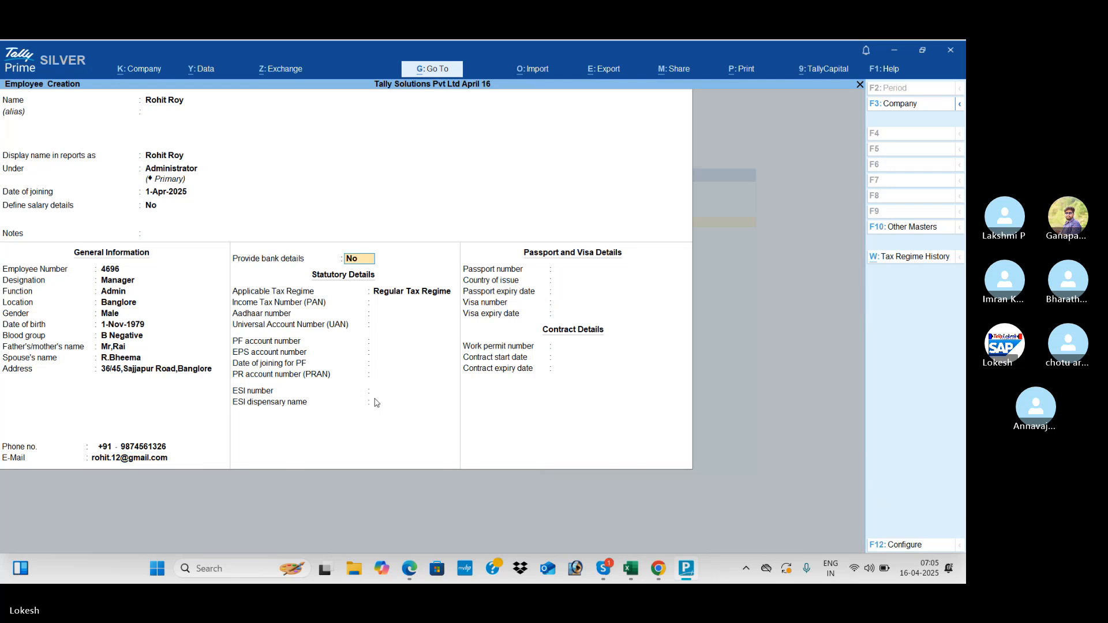
# - Record the bank account number, IFS code and Kadapa branch, leaving transaction type empty
pyautogui.press('y')
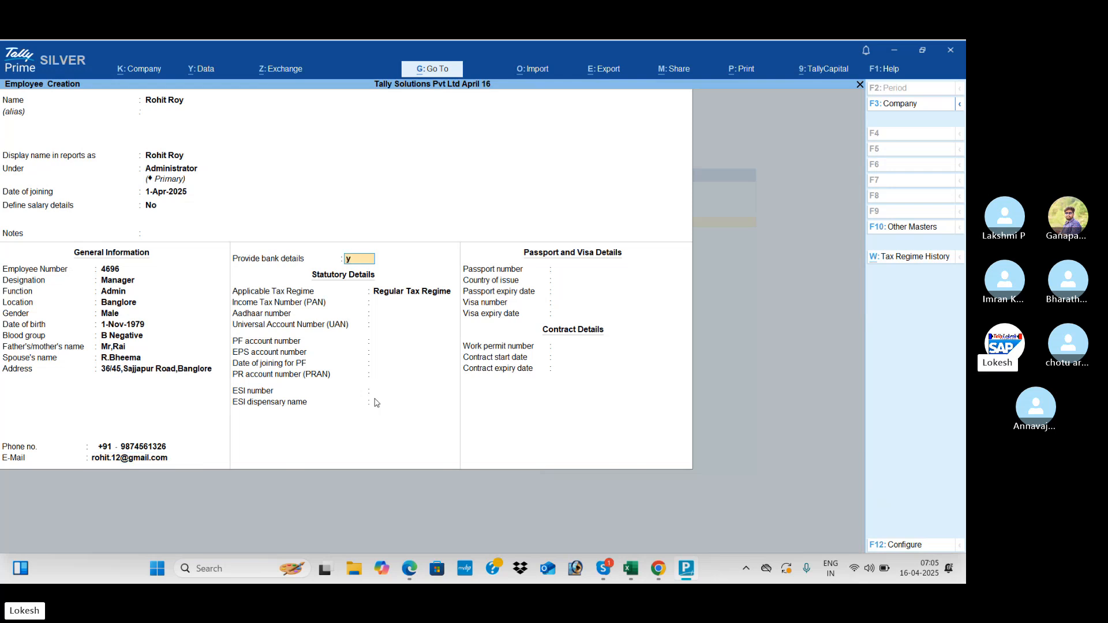
pyautogui.press('Return')
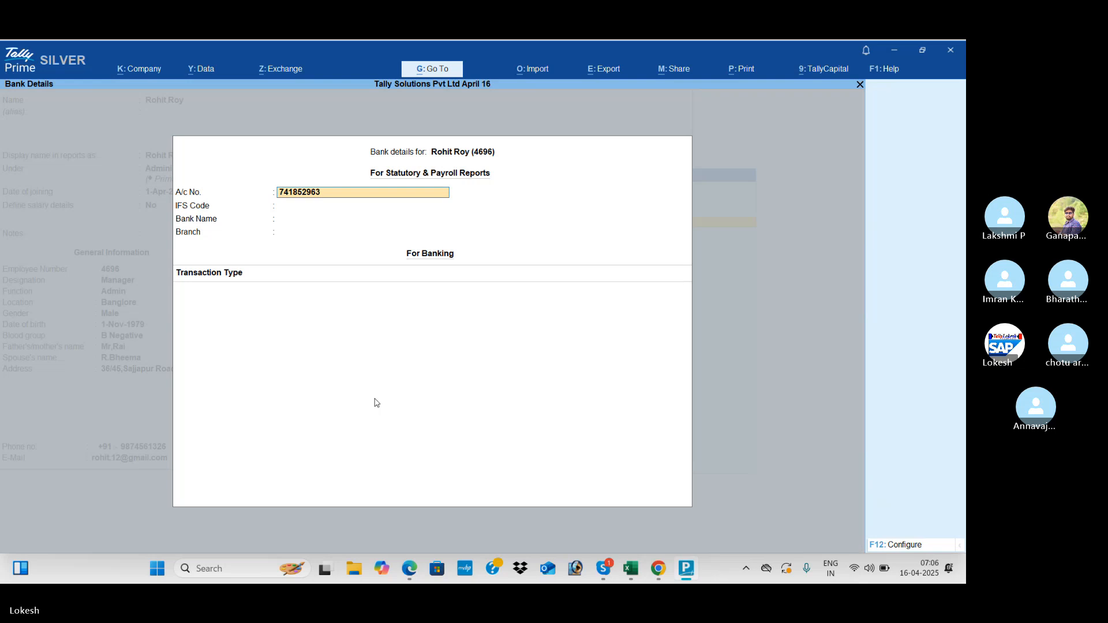
pyautogui.press('Return')
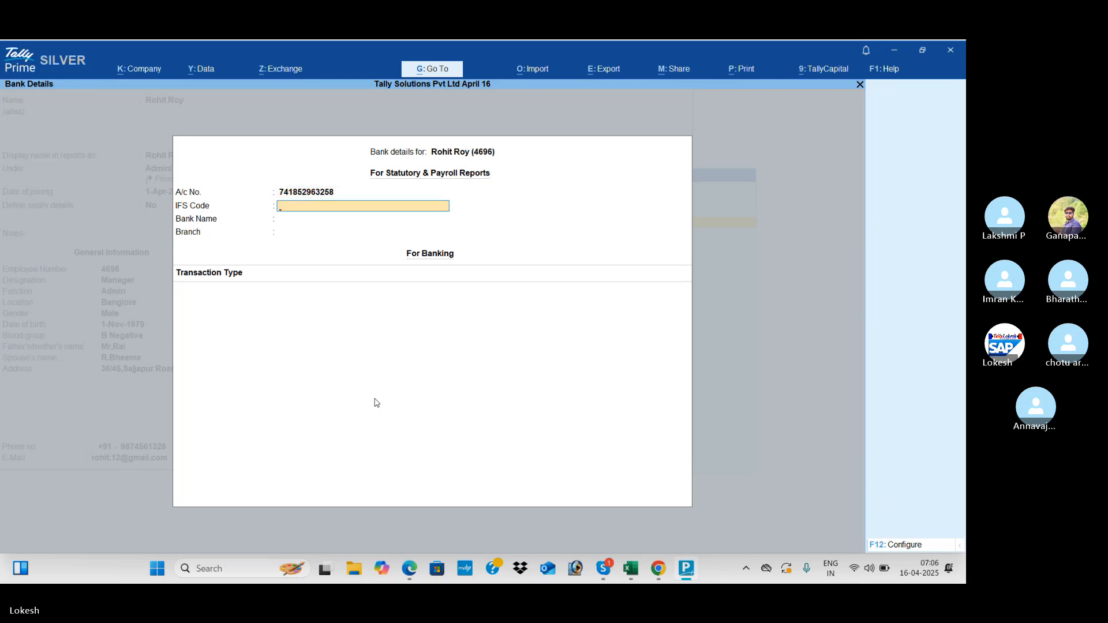
pyautogui.press('Return')
pyautogui.press('Return')
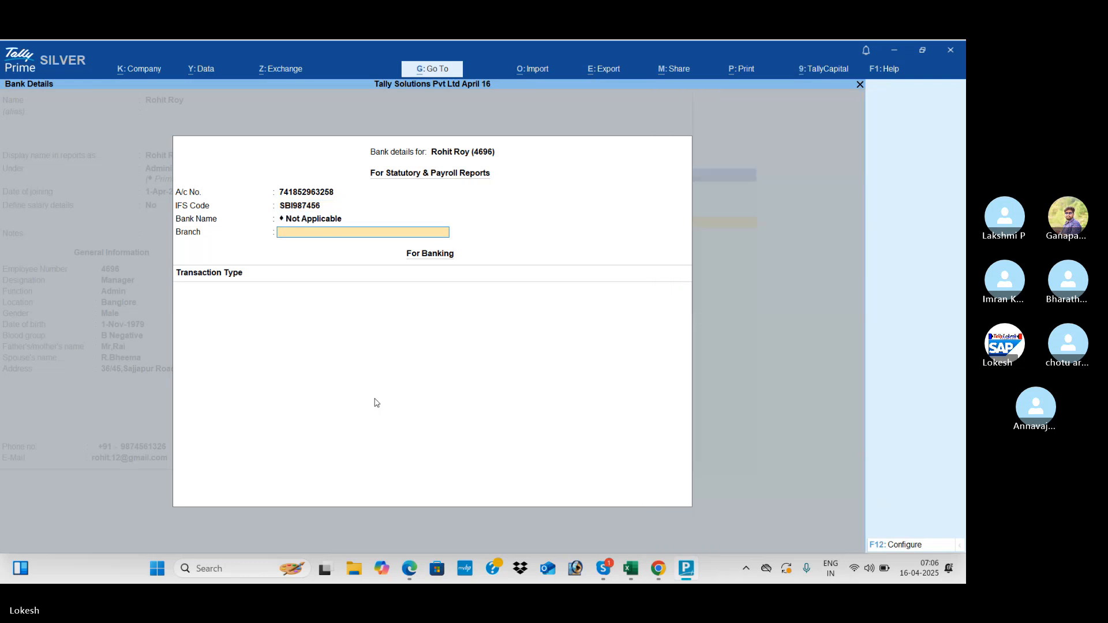
pyautogui.write('Kadapa')
pyautogui.press('Return')
pyautogui.hotkey('alt', 'h')
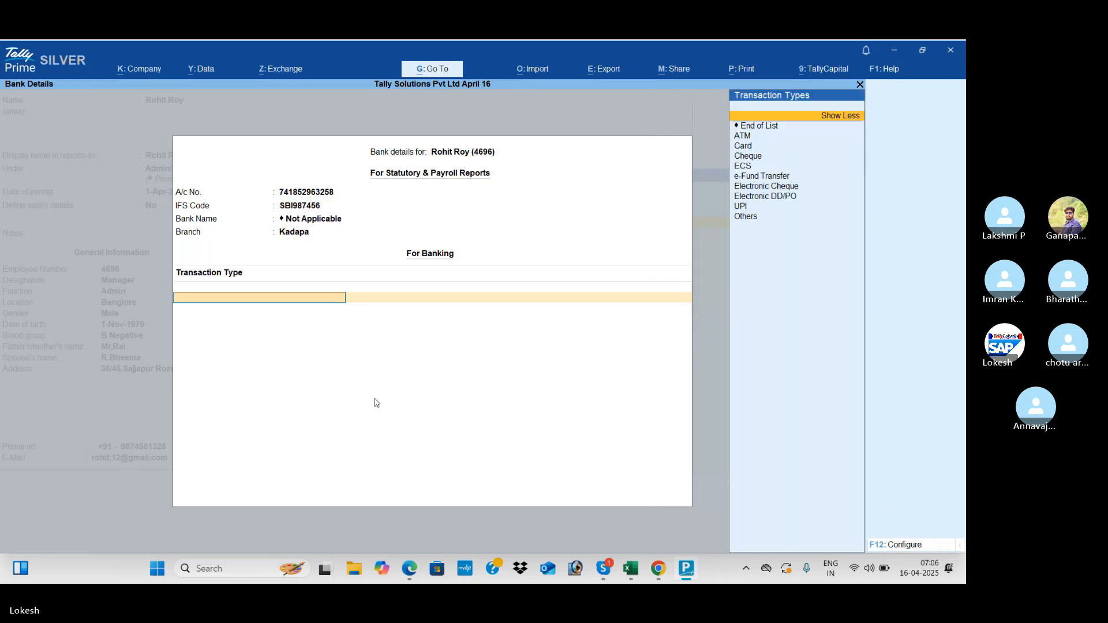
pyautogui.press('Down')
pyautogui.press('Return')
pyautogui.press('Return')
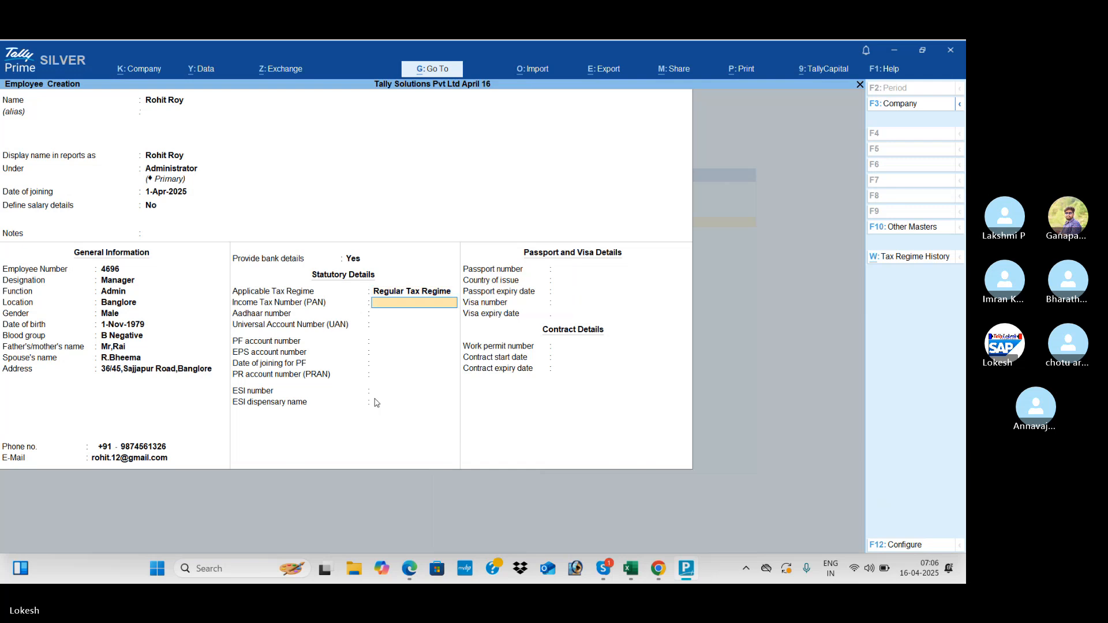
# - Skip PAN, Aadhaar, UAN and other statutory fields, save the employee, then view guide page 115
pyautogui.press('Return')
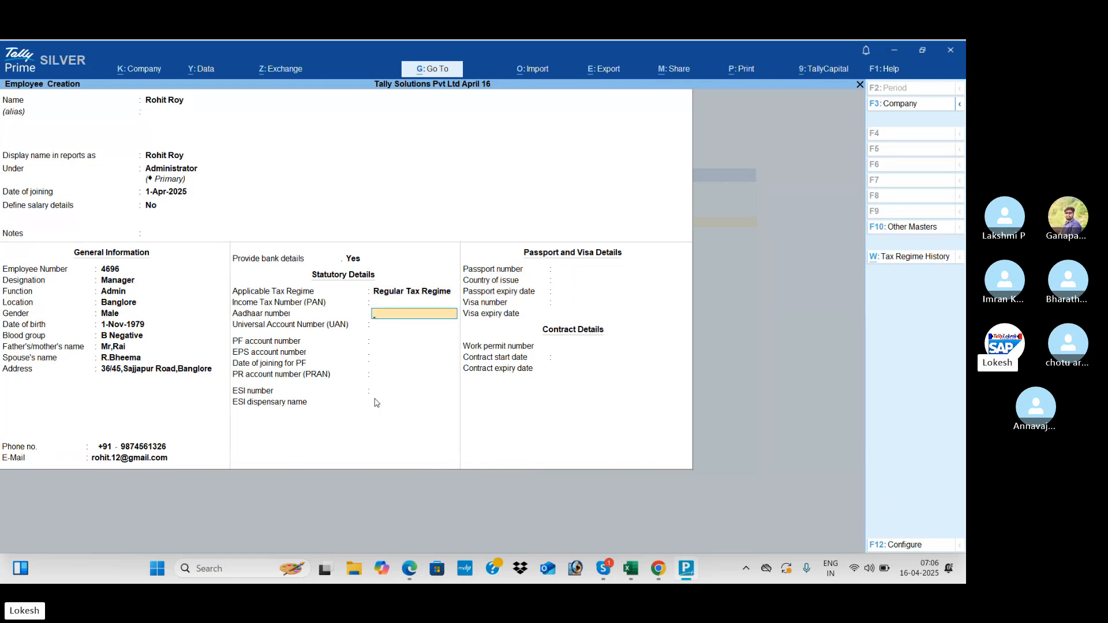
pyautogui.press('Return')
pyautogui.press('Return')
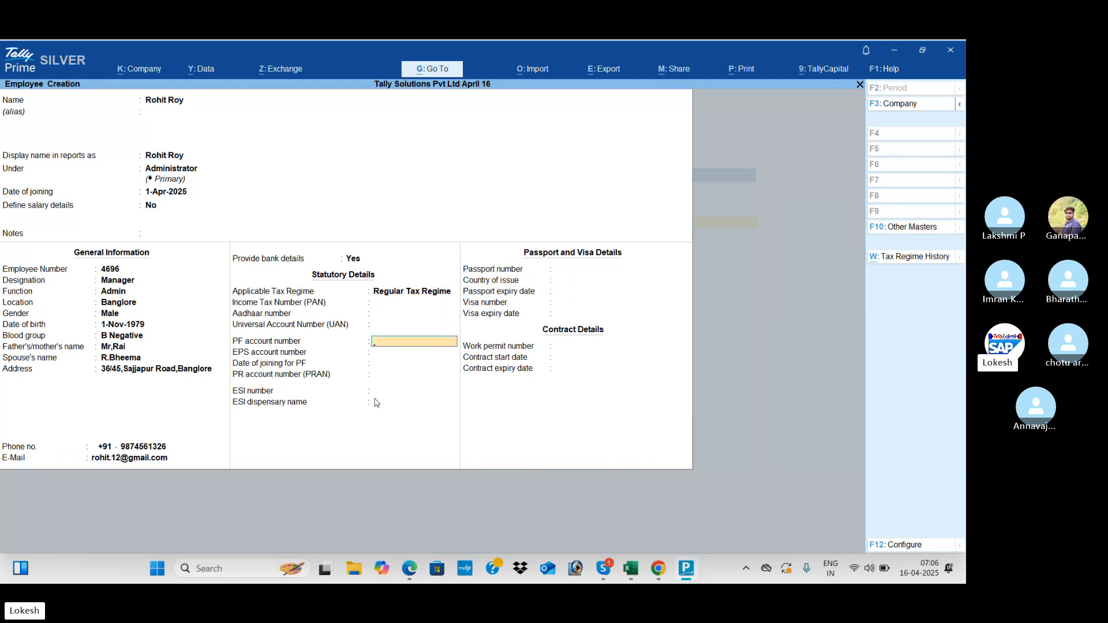
pyautogui.press('Return')
pyautogui.press('Return')
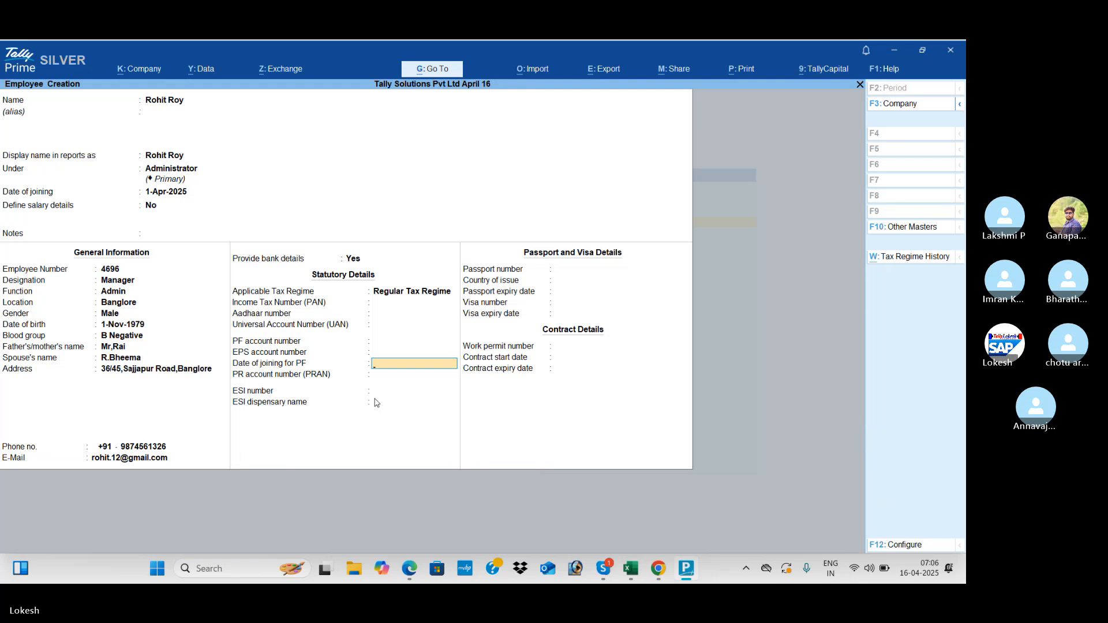
pyautogui.hotkey('alt', 'Tab')
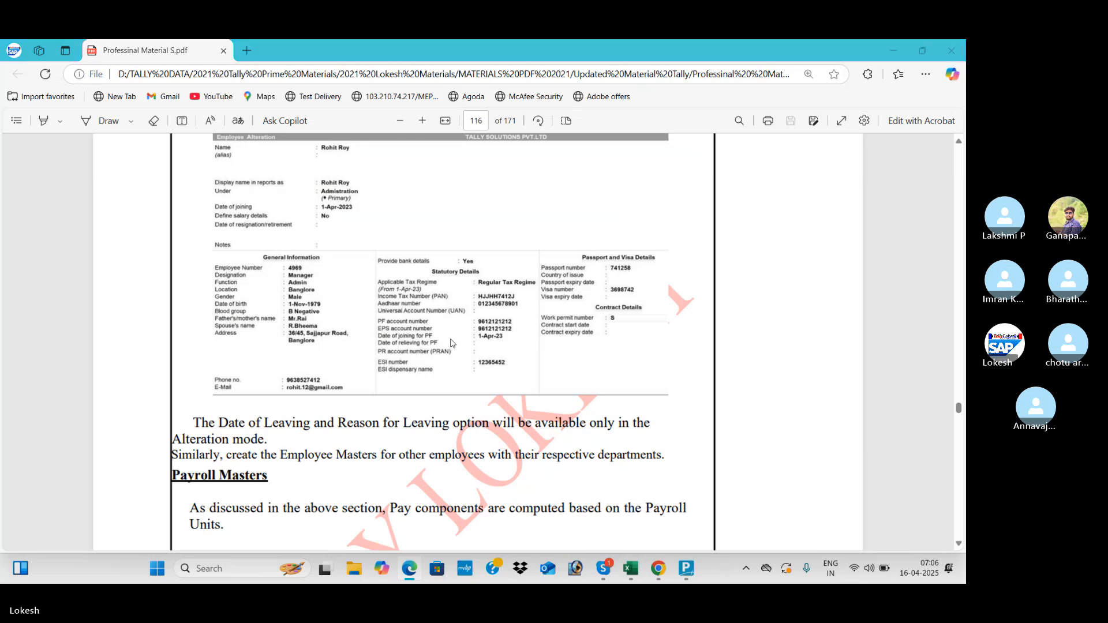
pyautogui.hotkey('alt', 'Tab')
pyautogui.press('Return')
pyautogui.press('Return')
pyautogui.press('Return')
pyautogui.press('Return')
pyautogui.press('Return')
pyautogui.press('Return')
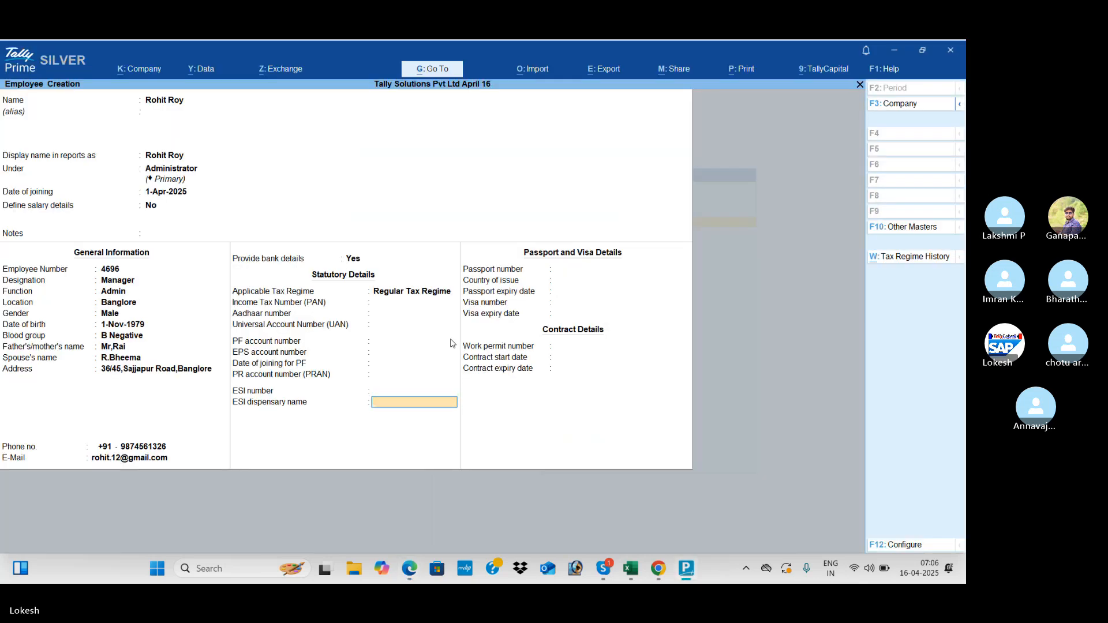
pyautogui.press('Return')
pyautogui.press('Return')
pyautogui.press('Return')
pyautogui.press('Return')
pyautogui.press('Return')
pyautogui.press('Return')
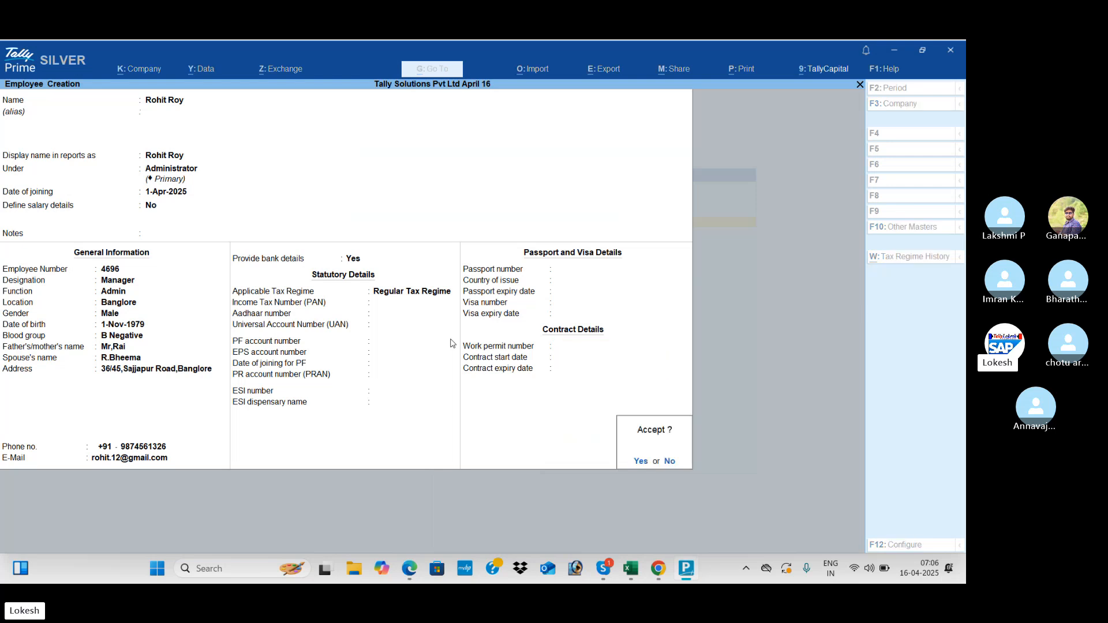
pyautogui.press('Return')
pyautogui.hotkey('alt', 'Tab')
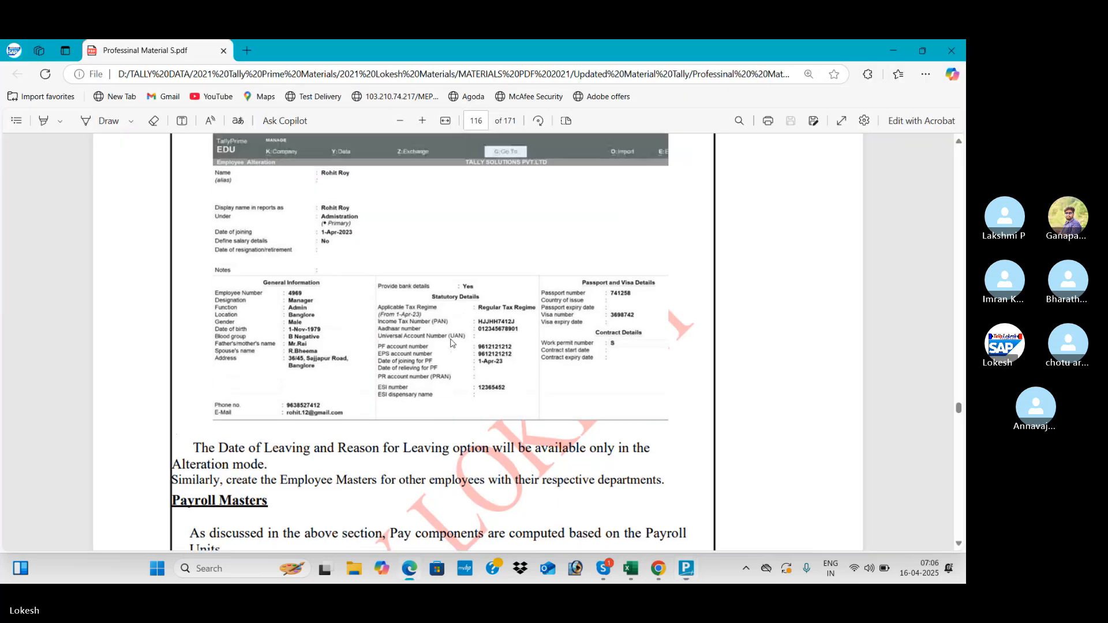
pyautogui.scroll(10, 451, 342)
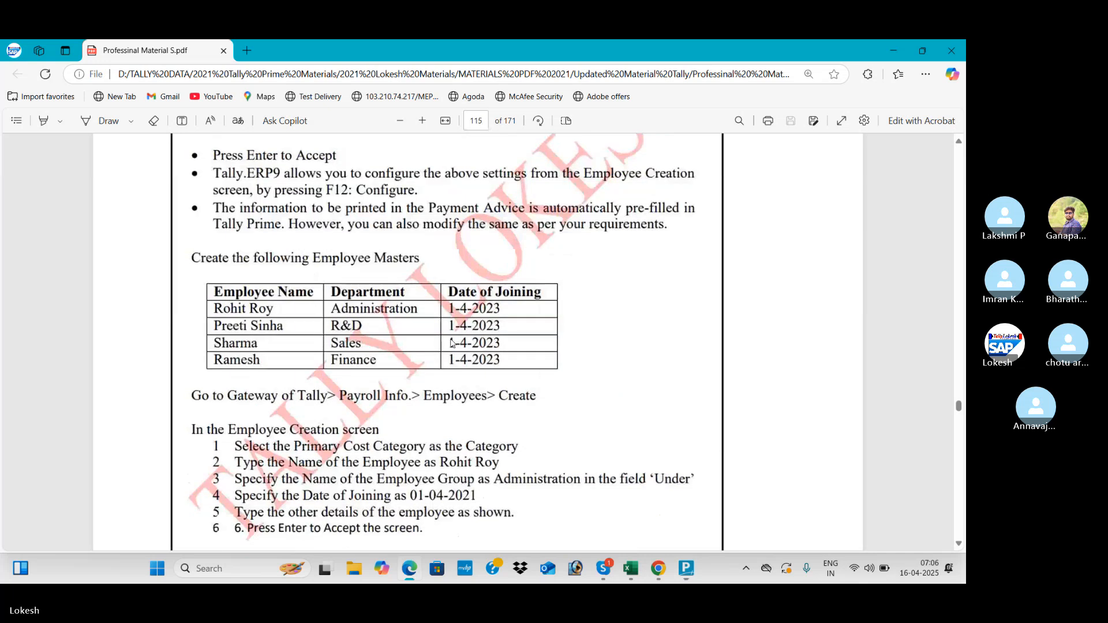
# - Create and save a second employee in the R & D group
pyautogui.hotkey('alt', 'Tab')
pyautogui.write('Pree')
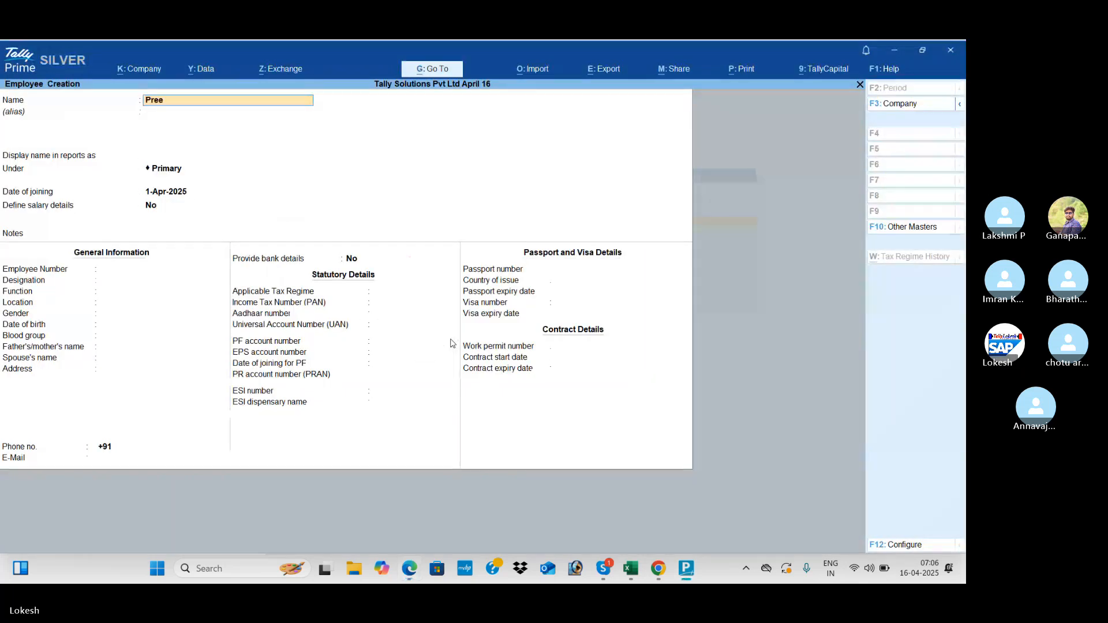
pyautogui.write('ti')
pyautogui.press('Return')
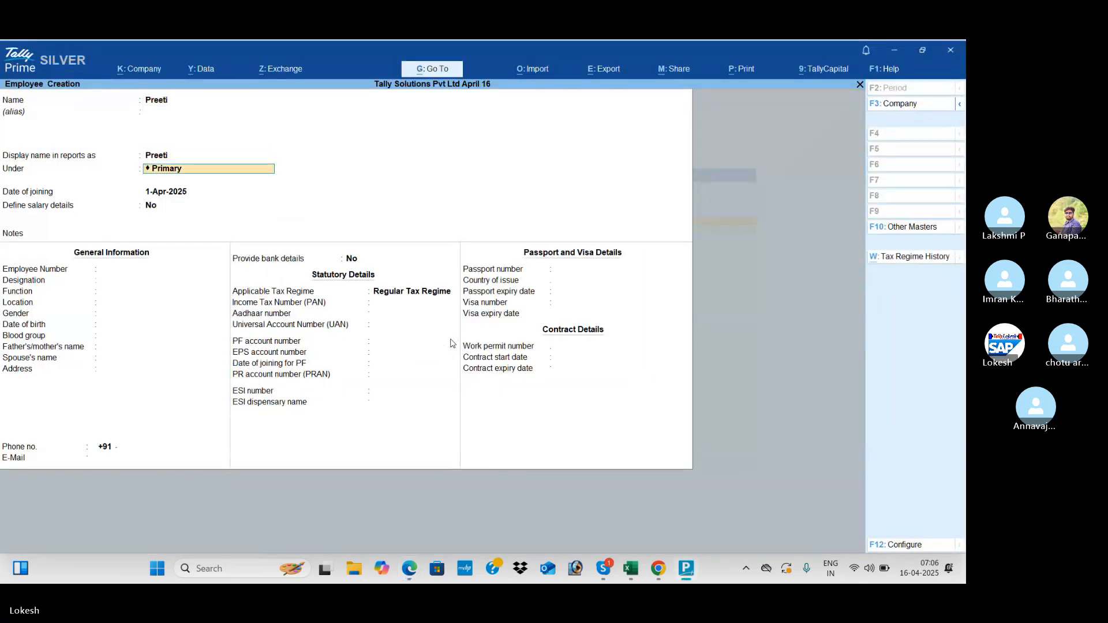
pyautogui.hotkey('alt', 'Tab')
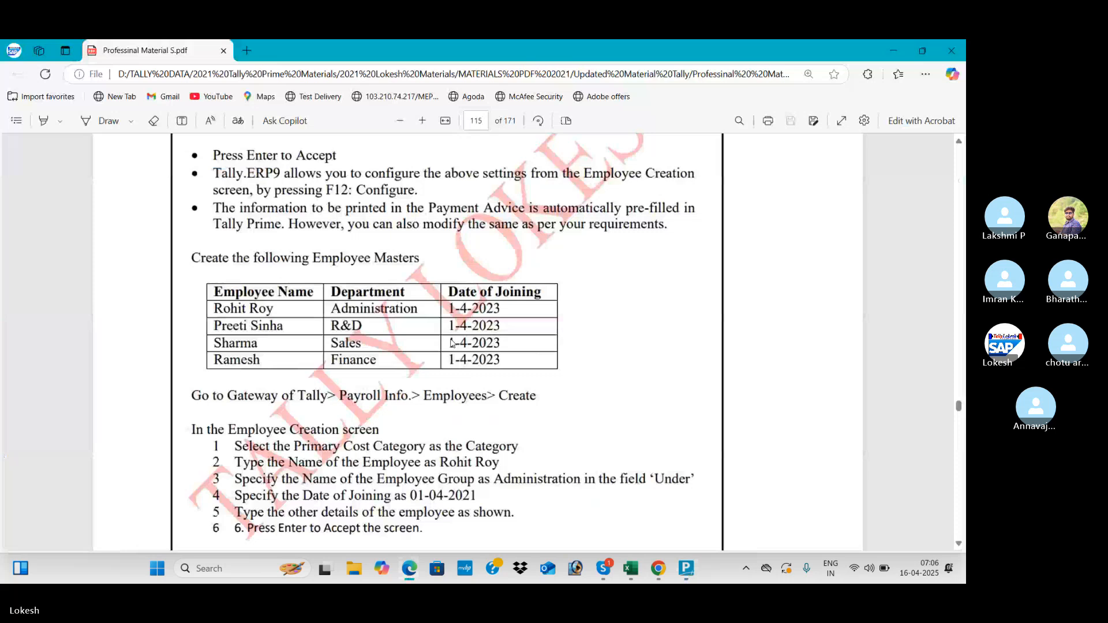
pyautogui.hotkey('alt', 'Tab')
pyautogui.write('r')
pyautogui.press('Return')
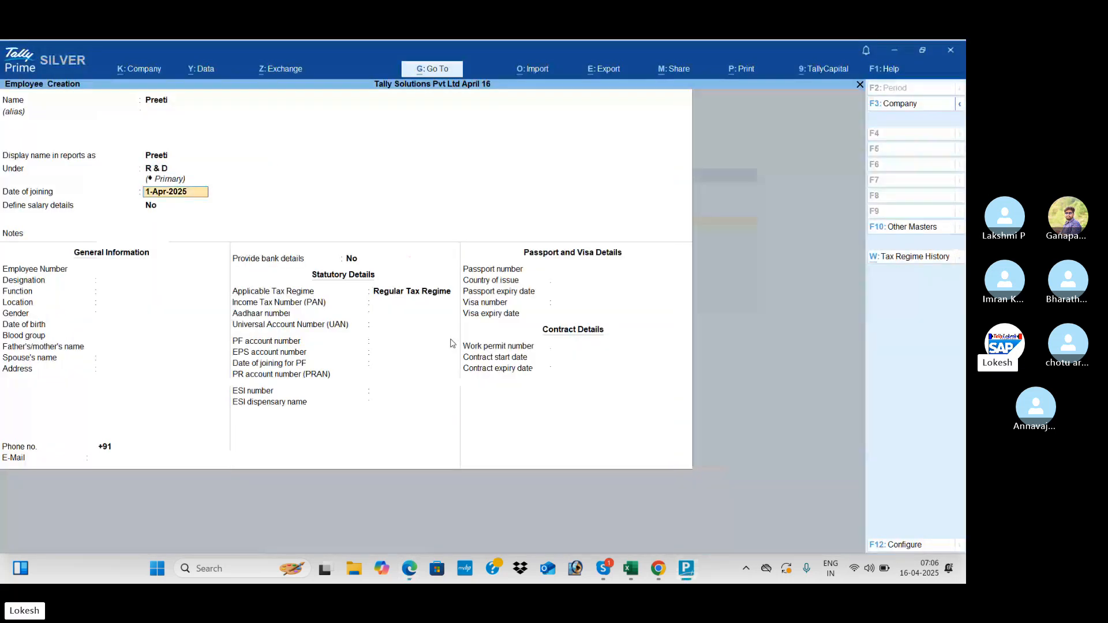
pyautogui.press('Return')
pyautogui.press('Return')
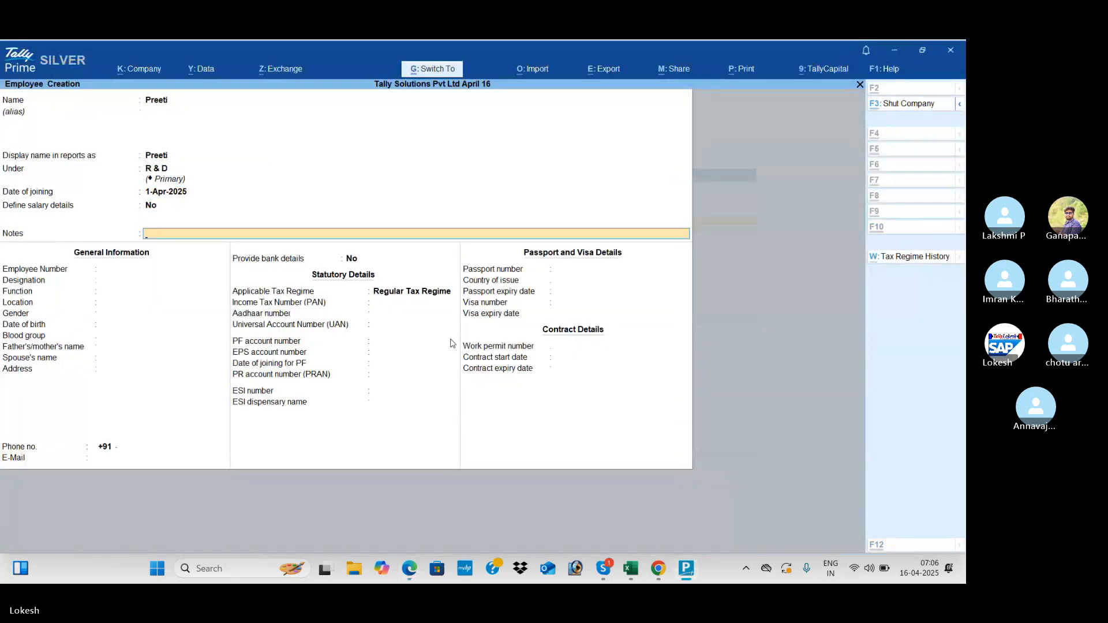
pyautogui.hotkey('ctrl', 'a')
# - Create and save a third employee in the Sales group
pyautogui.hotkey('alt', 'Tab')
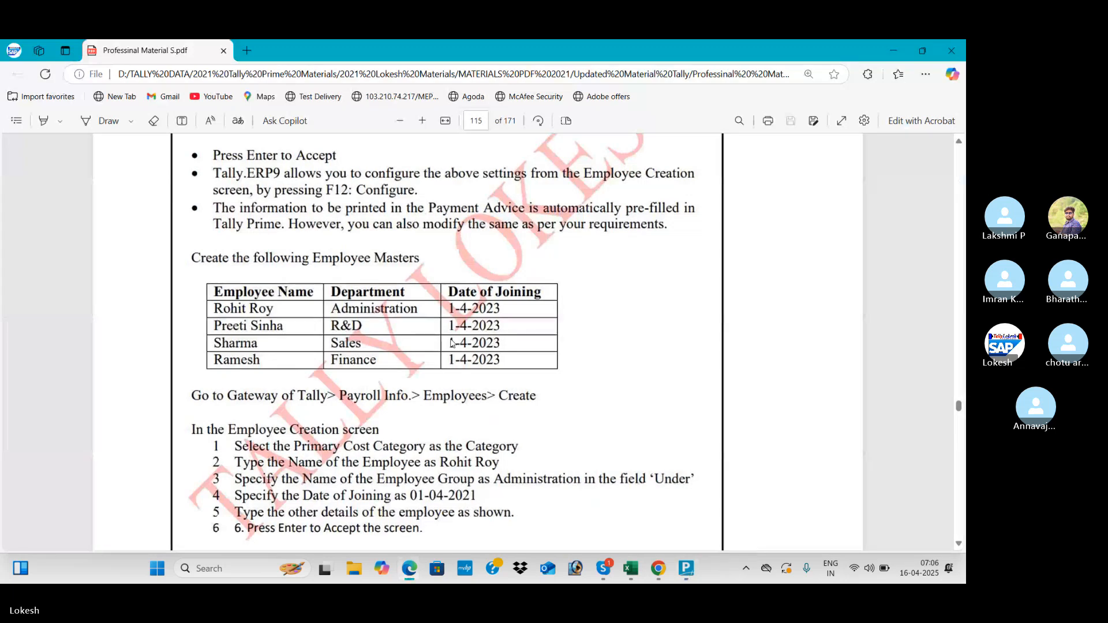
pyautogui.hotkey('alt', 'Tab')
pyautogui.write('Sha')
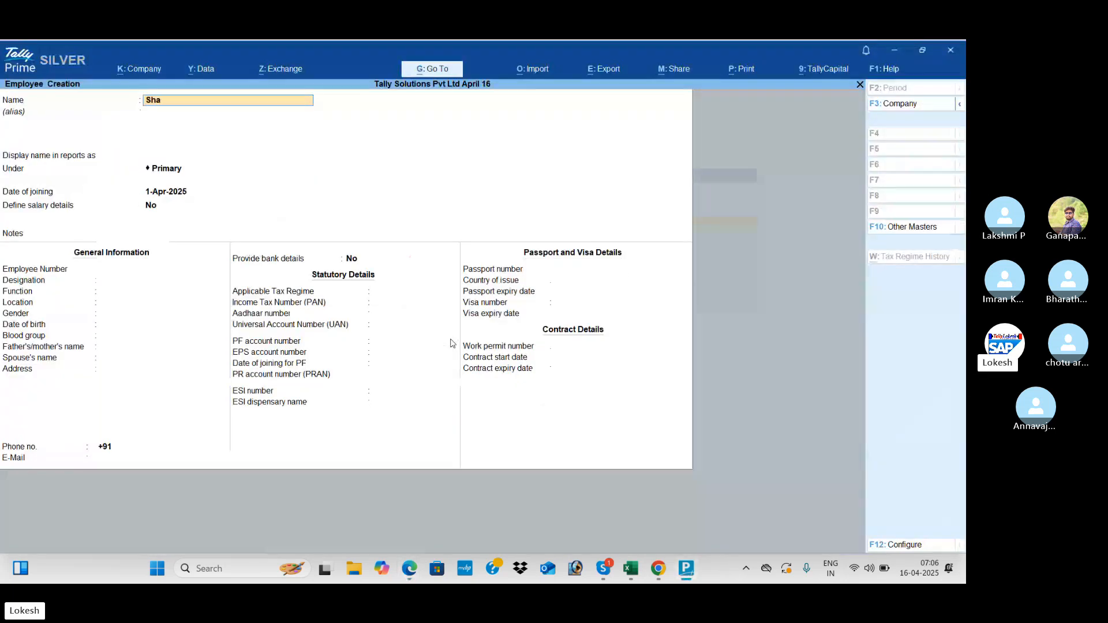
pyautogui.write('rma')
pyautogui.press('Return')
pyautogui.press('Return')
pyautogui.press('Return')
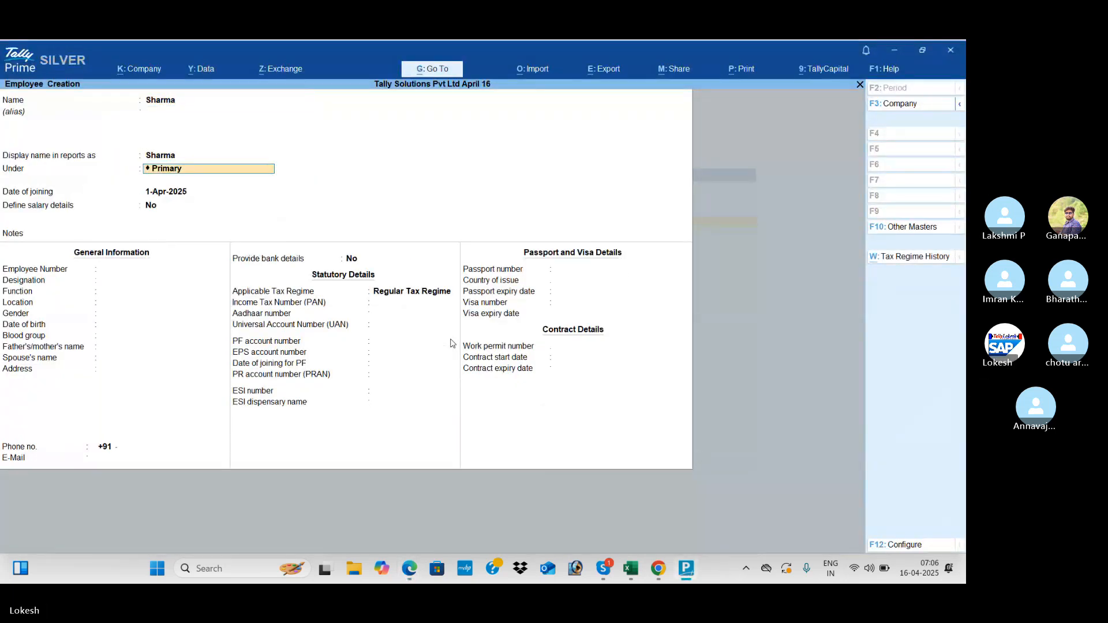
pyautogui.hotkey('alt', 'Tab')
pyautogui.hotkey('alt', 'Tab')
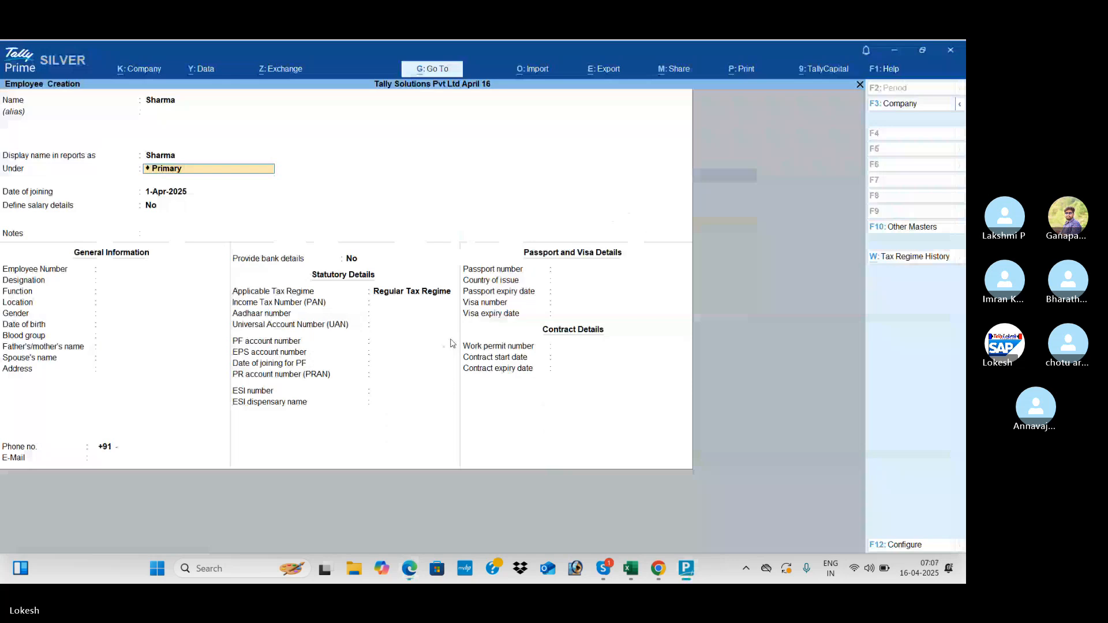
pyautogui.write('sa')
pyautogui.press('Return')
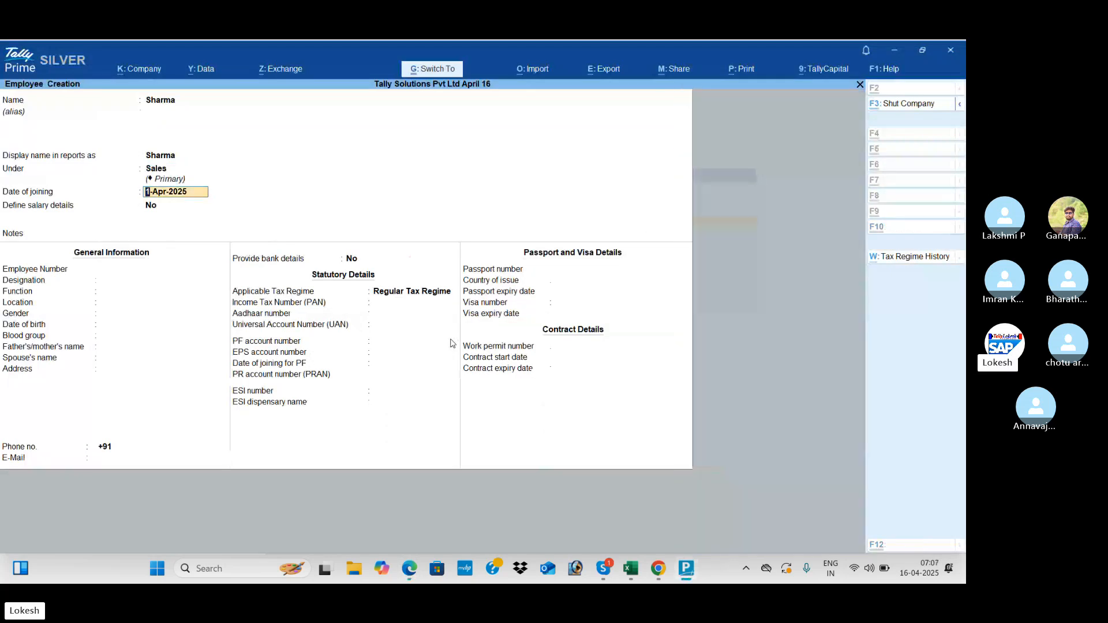
pyautogui.hotkey('ctrl', 'a')
# - Save a fourth employee under Finance, quit employee creation, and select Units (Work)
pyautogui.hotkey('alt', 'Tab')
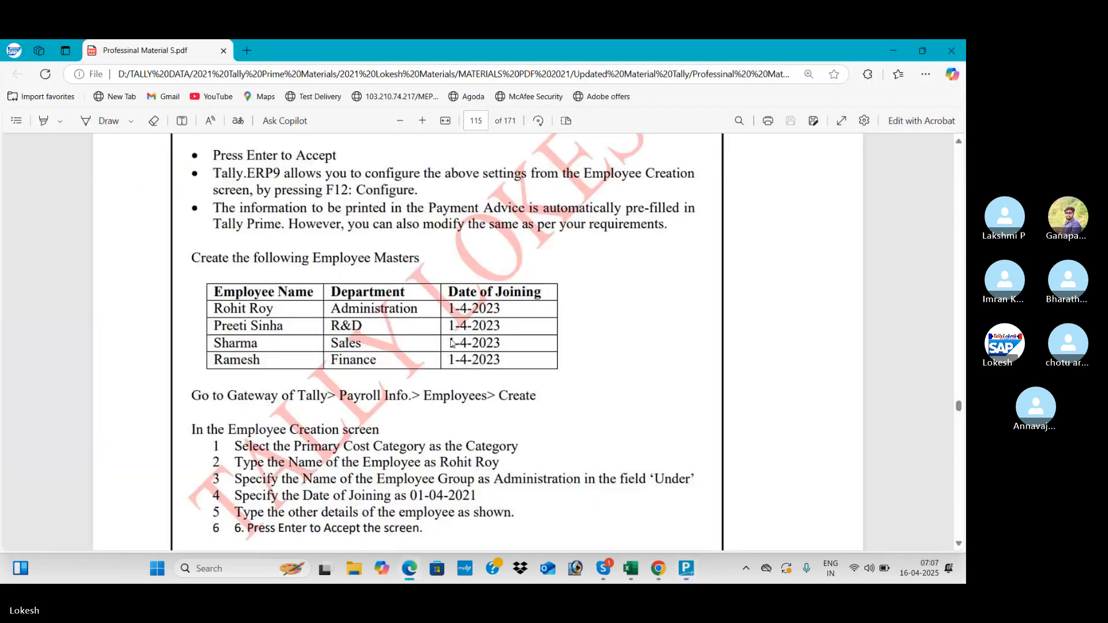
pyautogui.hotkey('alt', 'Tab')
pyautogui.write('Ram')
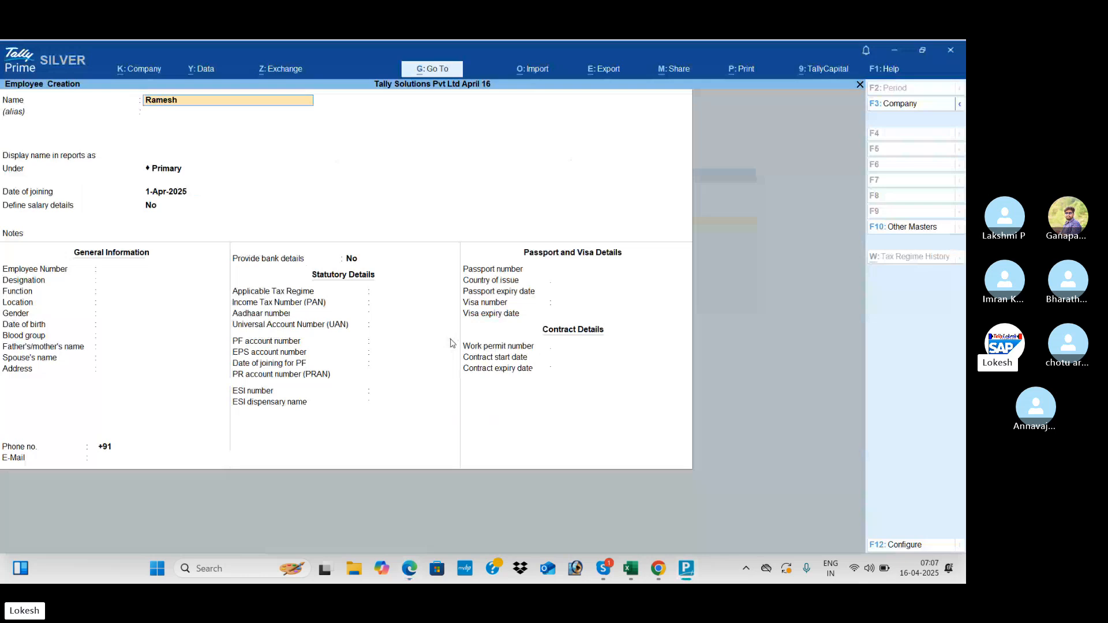
pyautogui.press('Return')
pyautogui.press('Return')
pyautogui.press('Return')
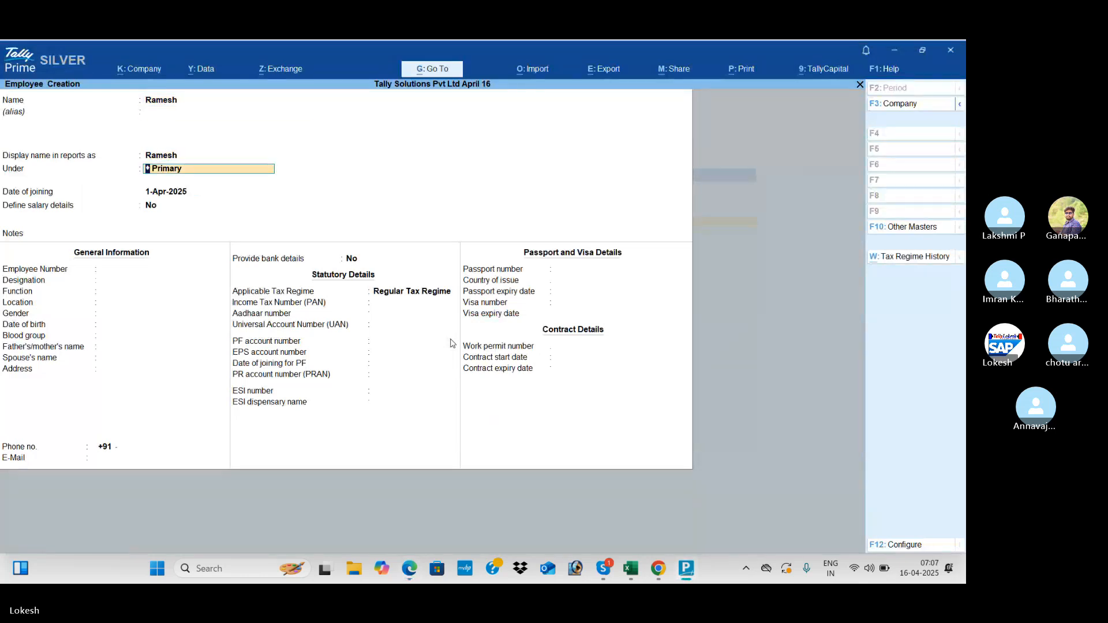
pyautogui.press('Return')
pyautogui.hotkey('ctrl', 'a')
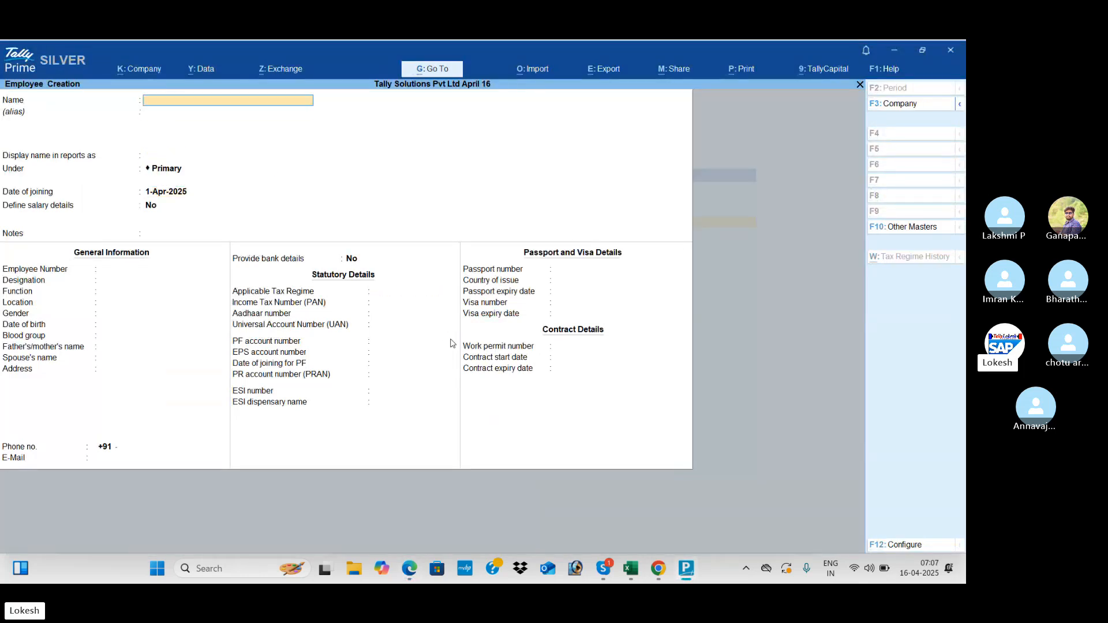
pyautogui.press('Escape')
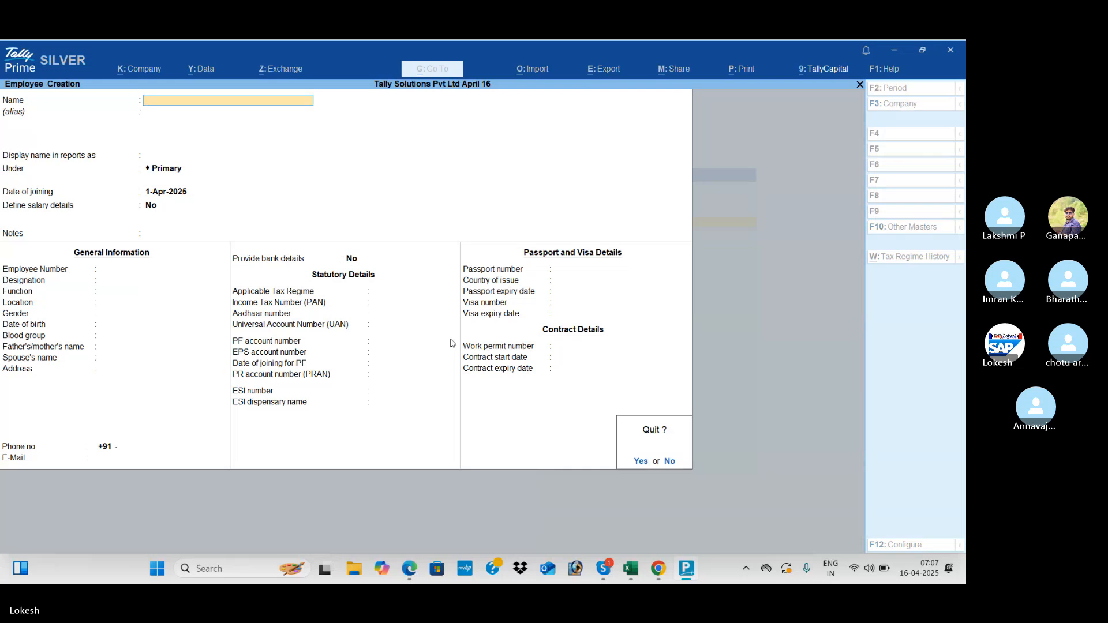
pyautogui.press('y')
pyautogui.press('Down')
# - Create the simple work unit hrs
pyautogui.press('Return')
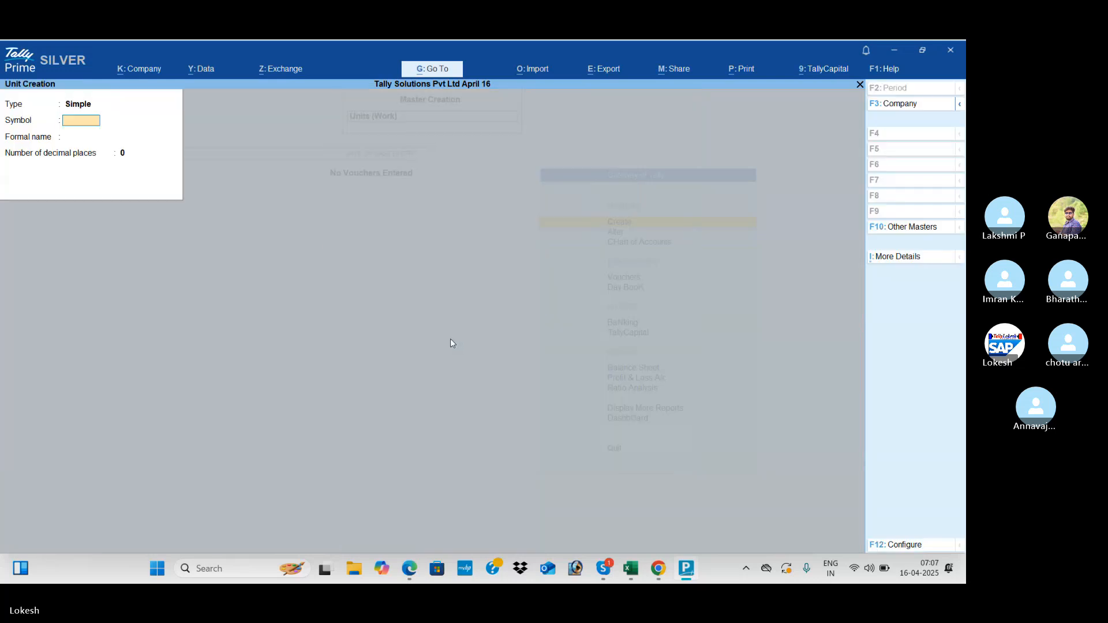
pyautogui.hotkey('alt', 'Tab')
pyautogui.scroll(-15, 450, 341)
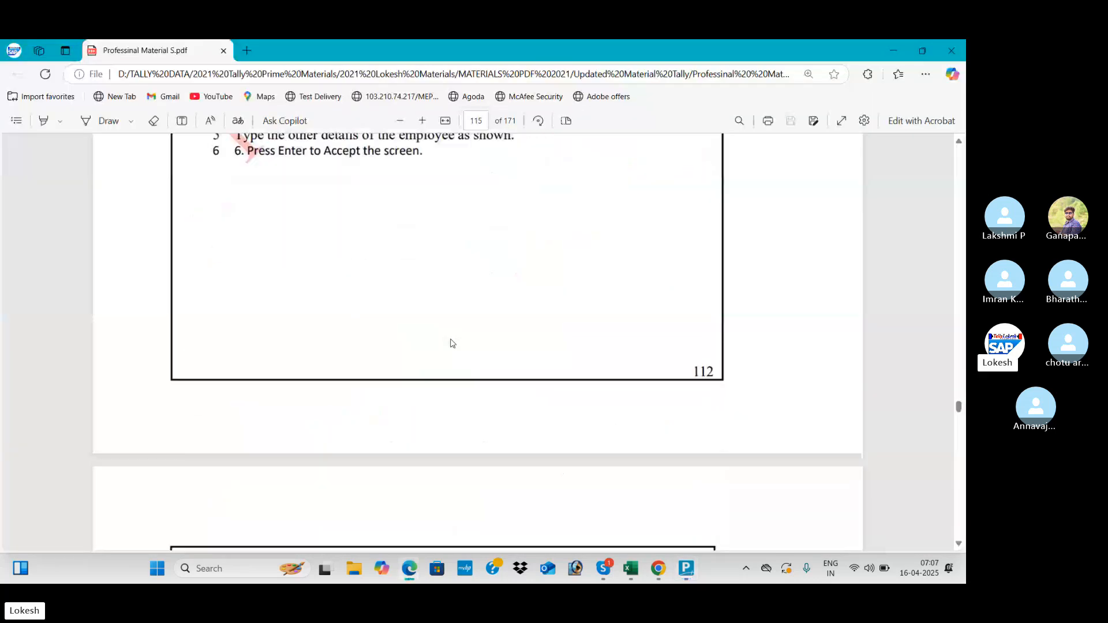
pyautogui.scroll(-10, 451, 343)
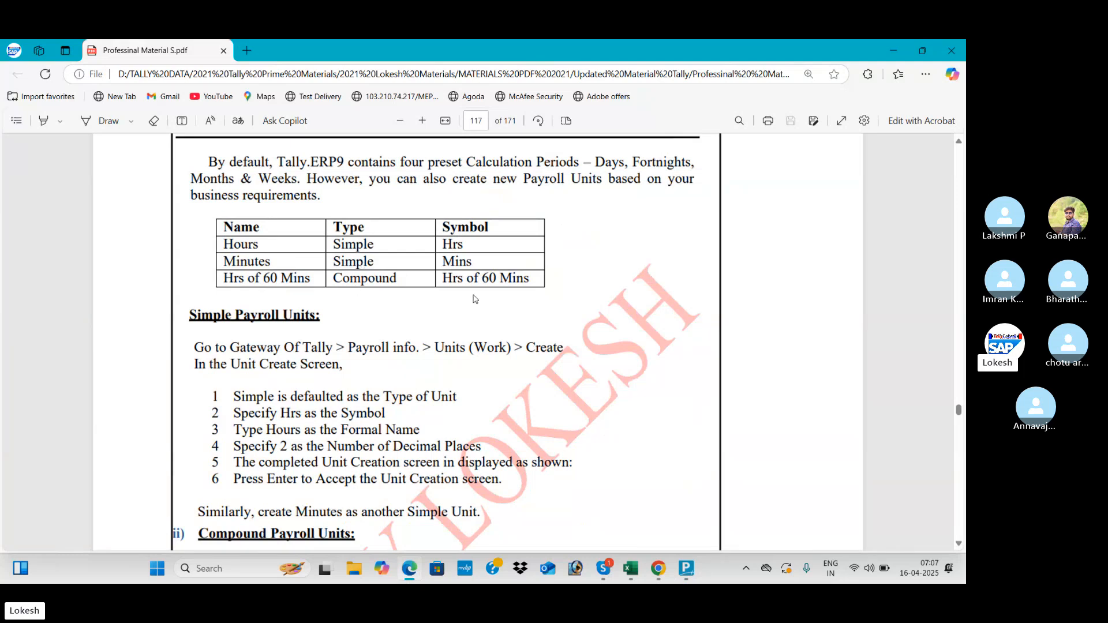
pyautogui.hotkey('alt', 'Tab')
pyautogui.write('rs')
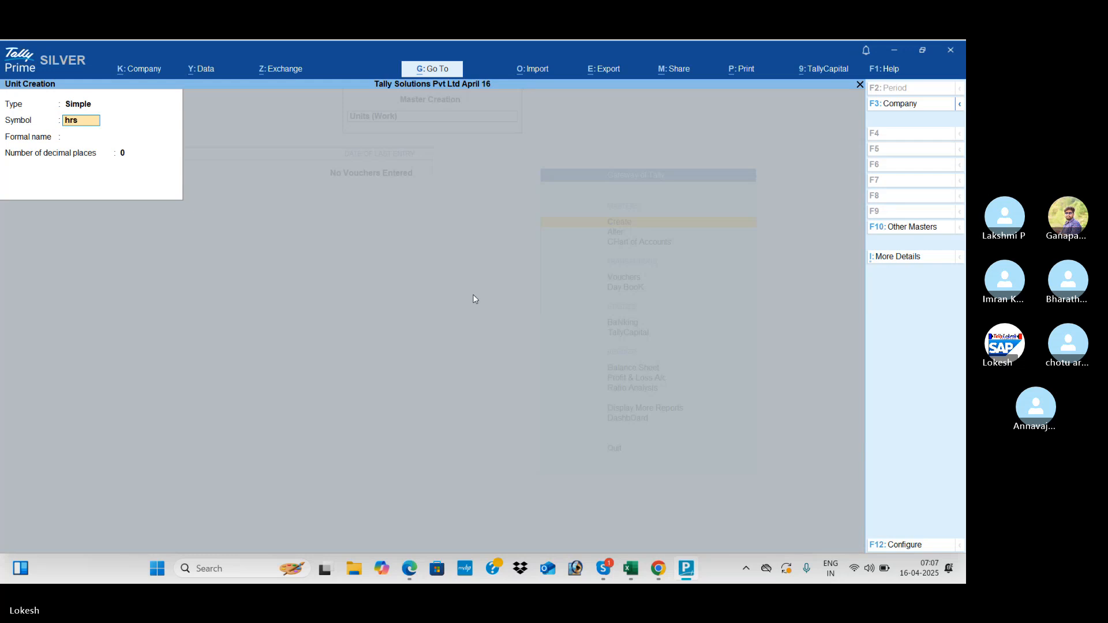
pyautogui.press('Return')
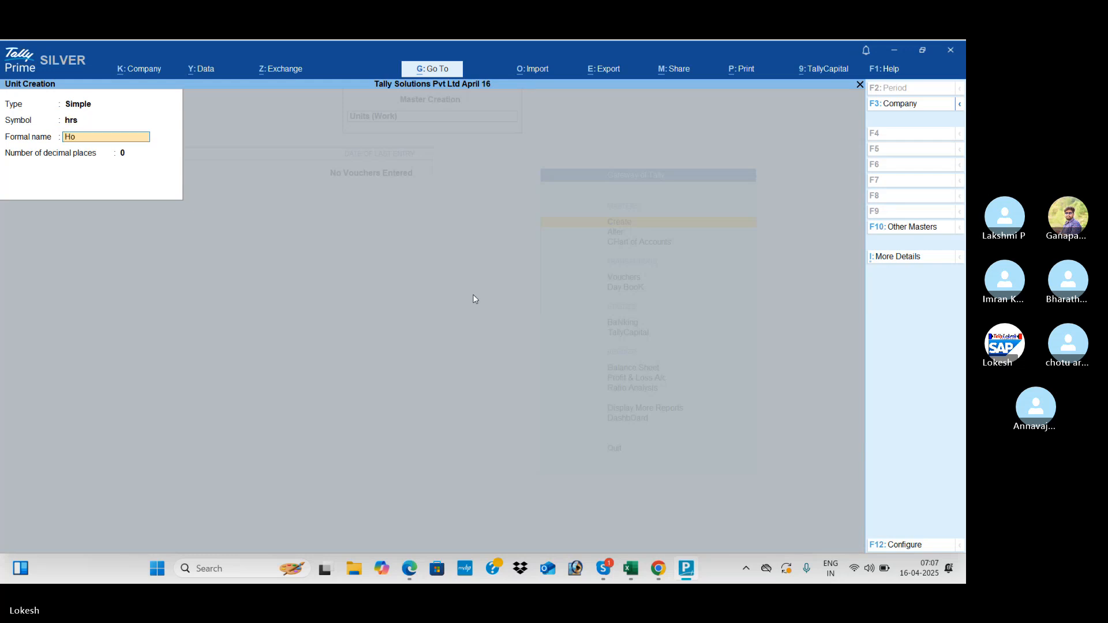
pyautogui.press('Return')
pyautogui.press('Return')
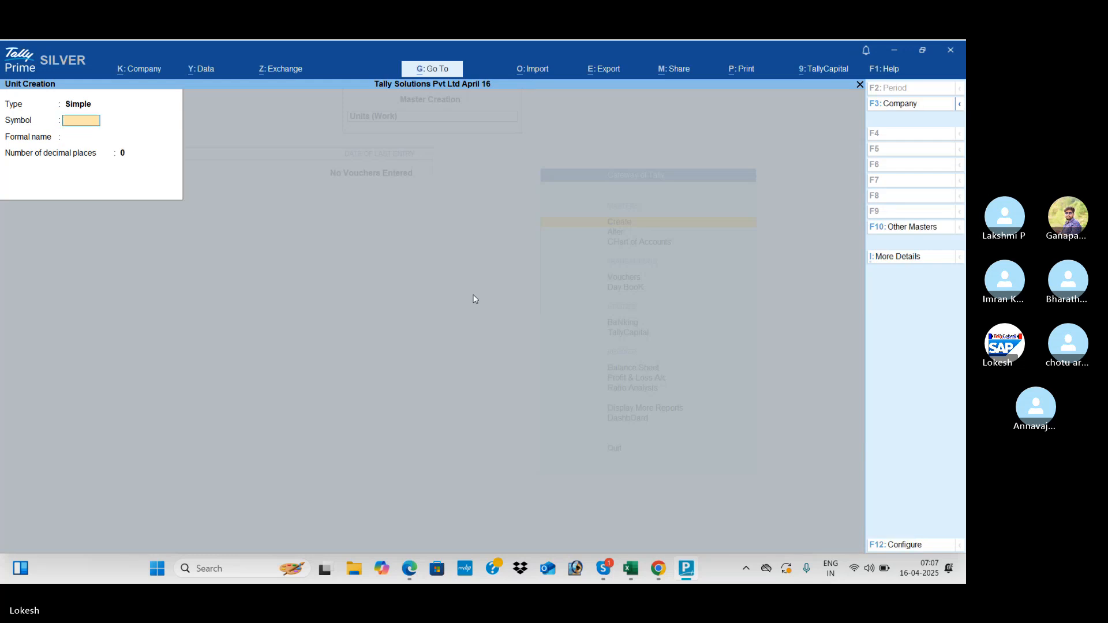
pyautogui.write('mins')
pyautogui.press('Return')
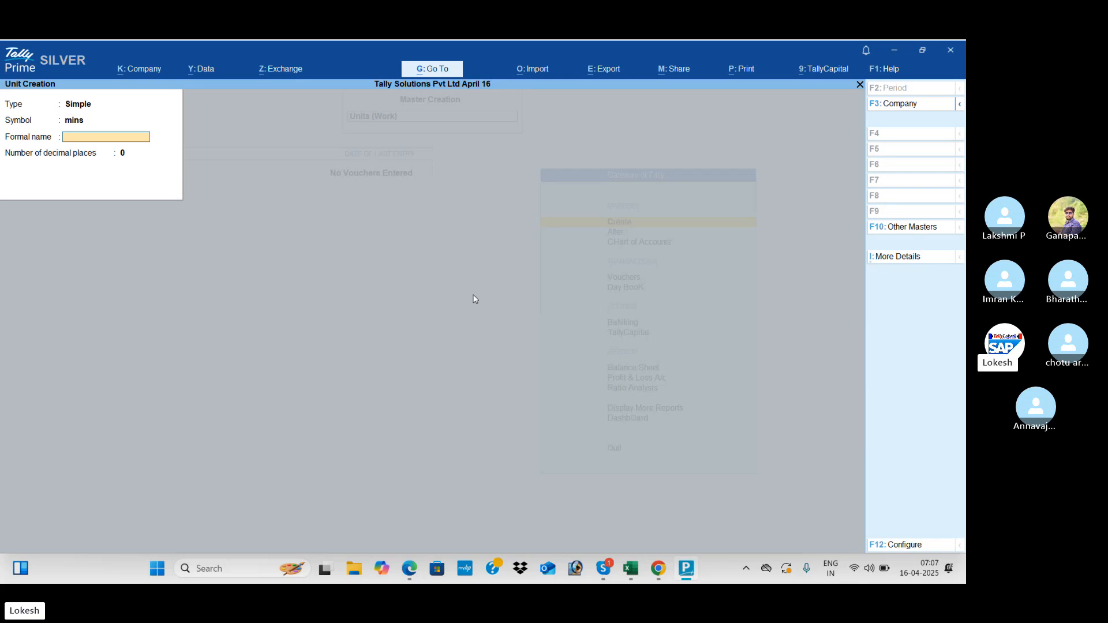
# - Create the simple unit mins with formal name Minutes
pyautogui.write('Minute')
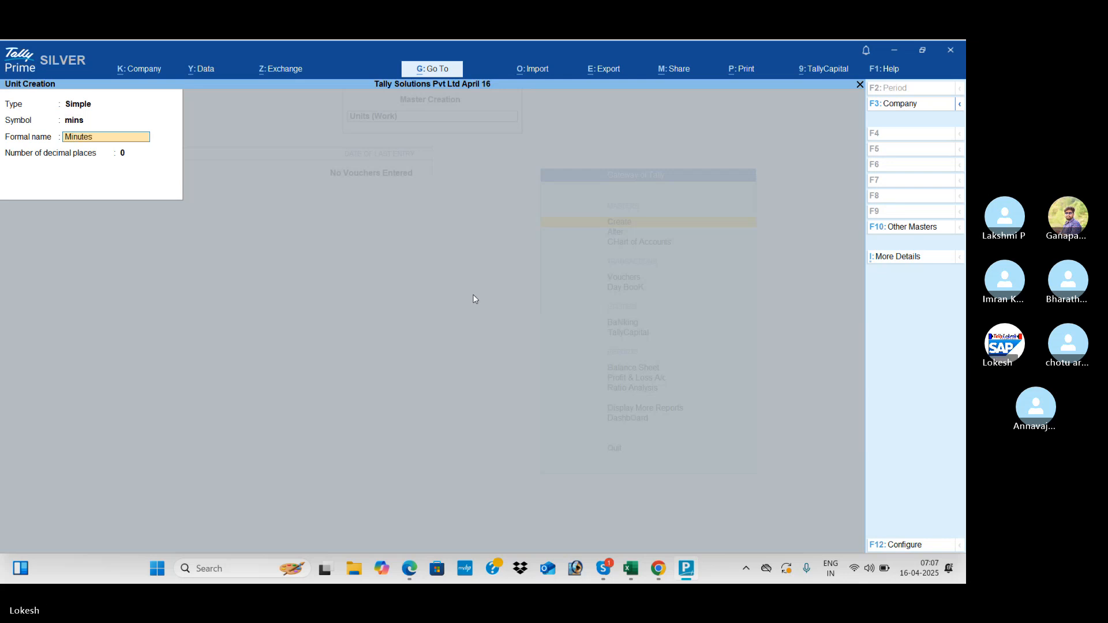
pyautogui.write('s')
pyautogui.press('Return')
pyautogui.press('Return')
pyautogui.press('Return')
pyautogui.press('BackSpace')
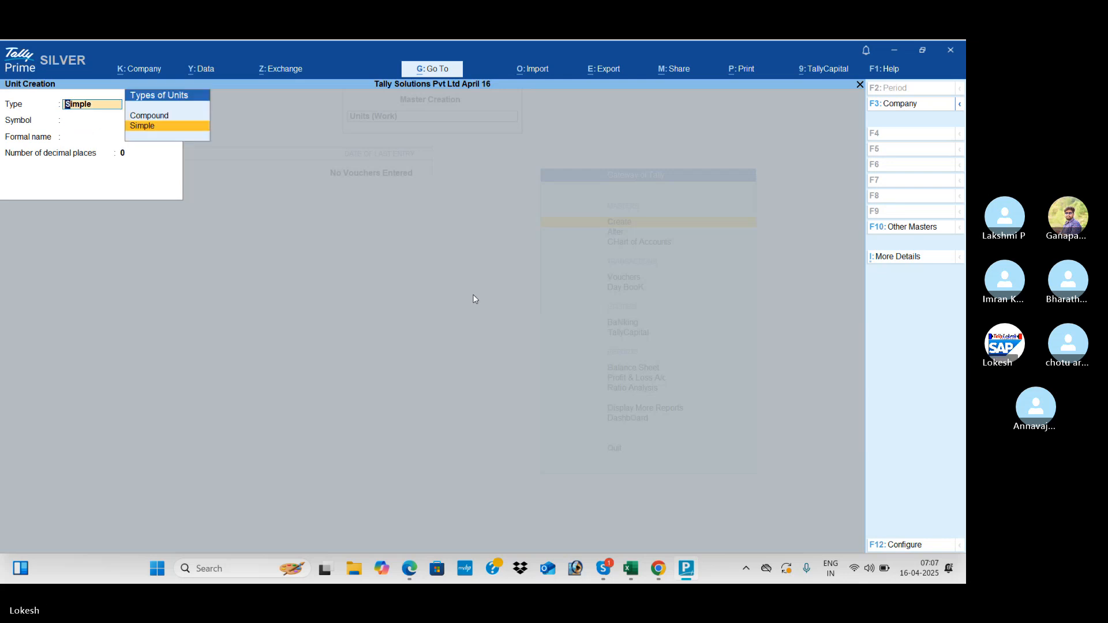
pyautogui.press('Up')
pyautogui.press('Return')
pyautogui.press('Return')
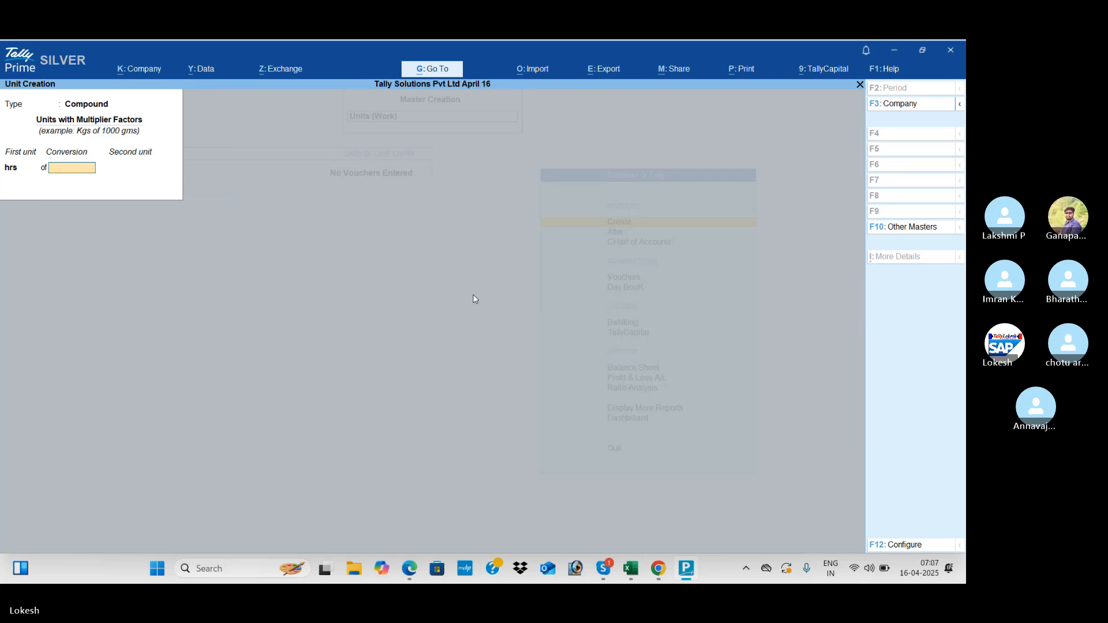
# - Create the compound unit hrs of 60 mins and return to the masters list
pyautogui.hotkey('alt', 'Tab')
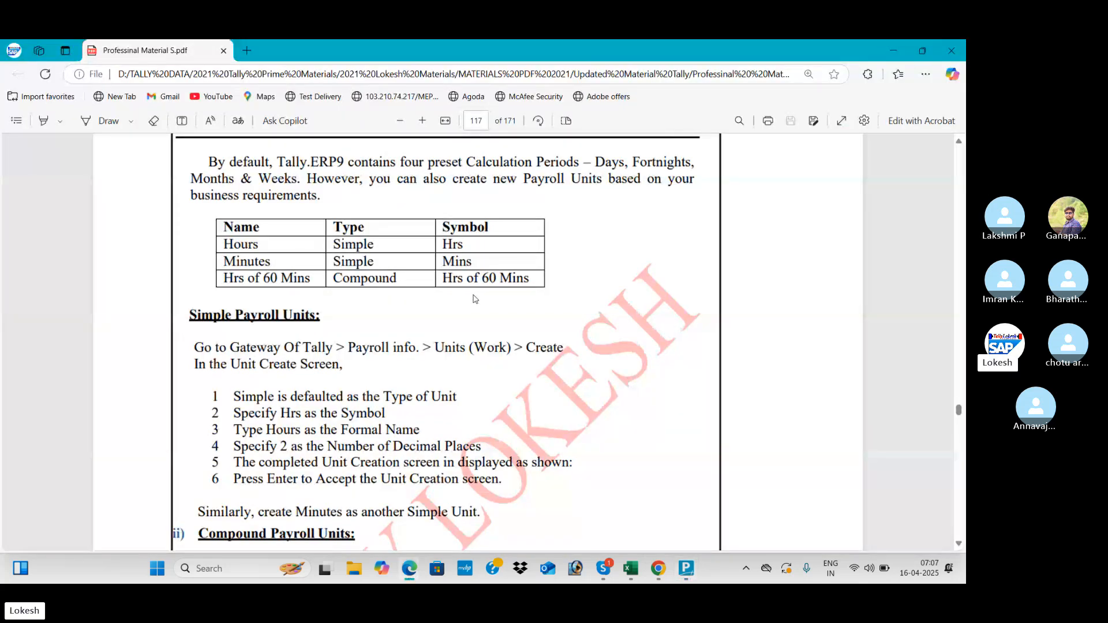
pyautogui.hotkey('alt', 'Tab')
pyautogui.write('60')
pyautogui.press('Return')
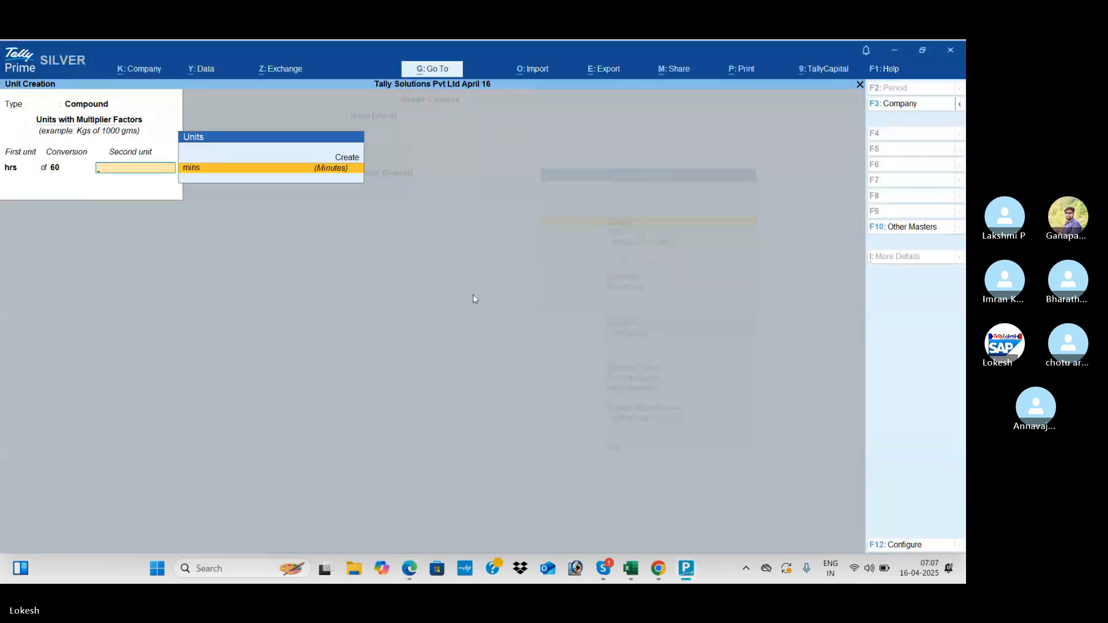
pyautogui.press('Return')
pyautogui.press('Return')
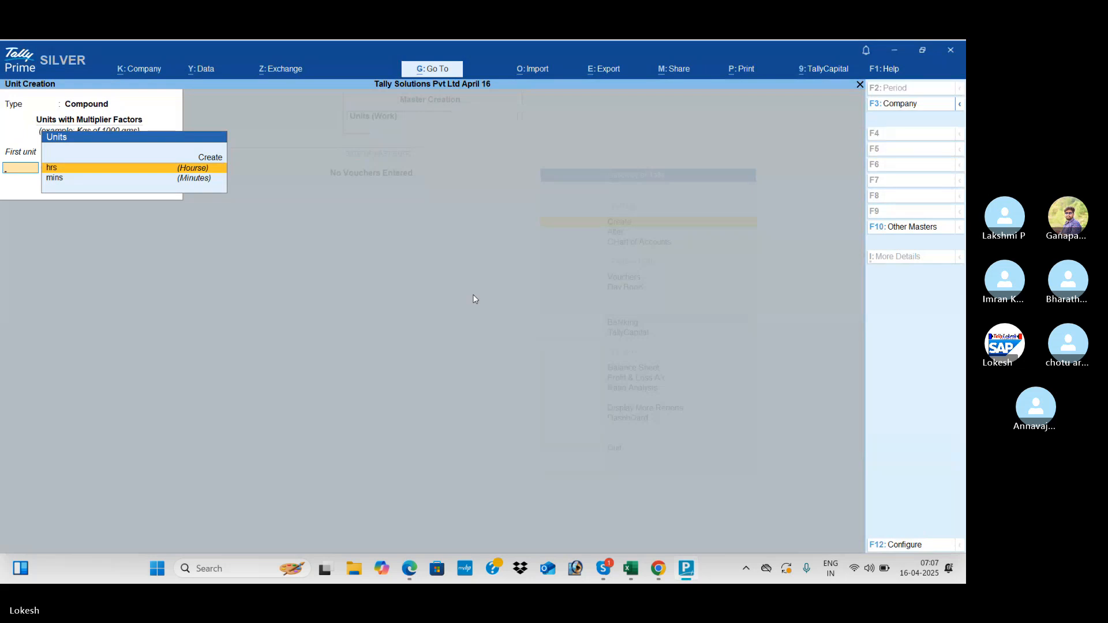
pyautogui.press('Escape')
pyautogui.press('Return')
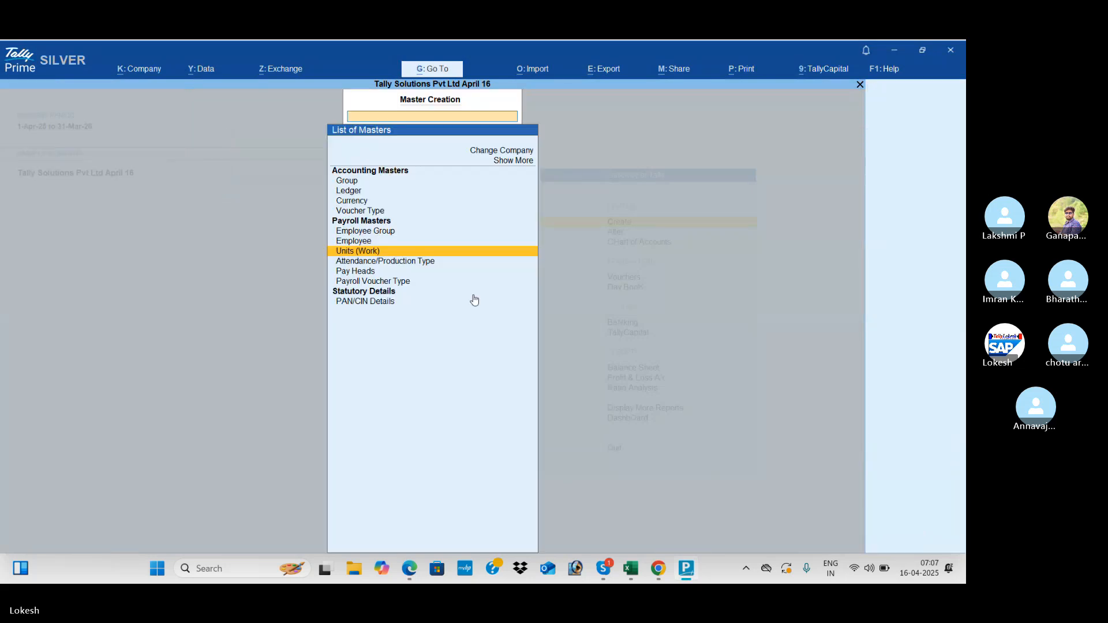
# - Create attendance type Present as Attendance / Leave with Pay
pyautogui.press('Down')
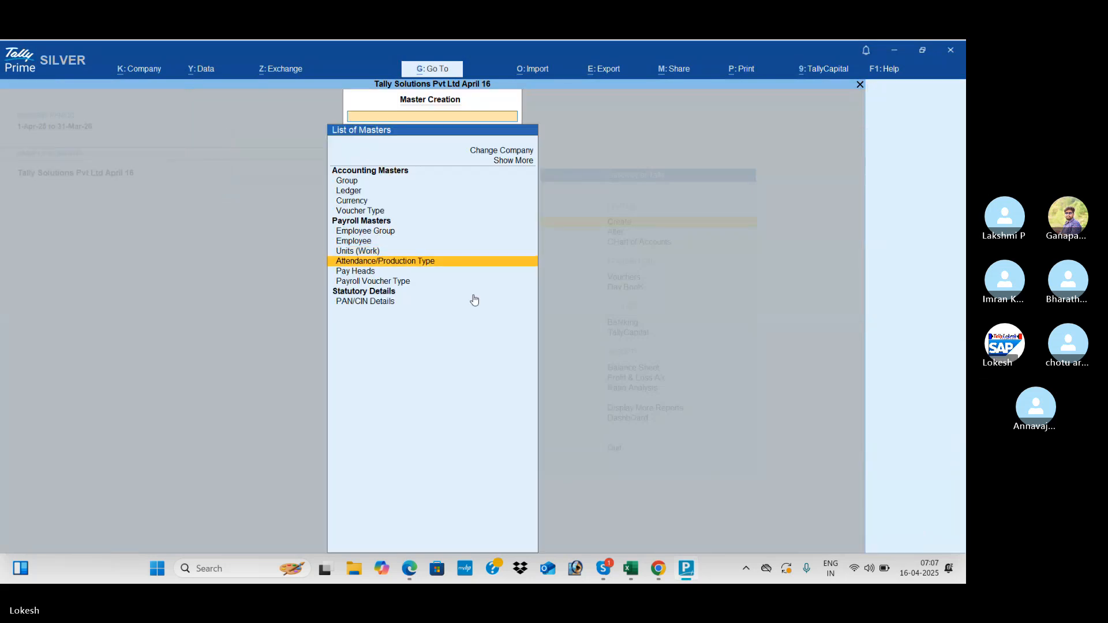
pyautogui.press('Return')
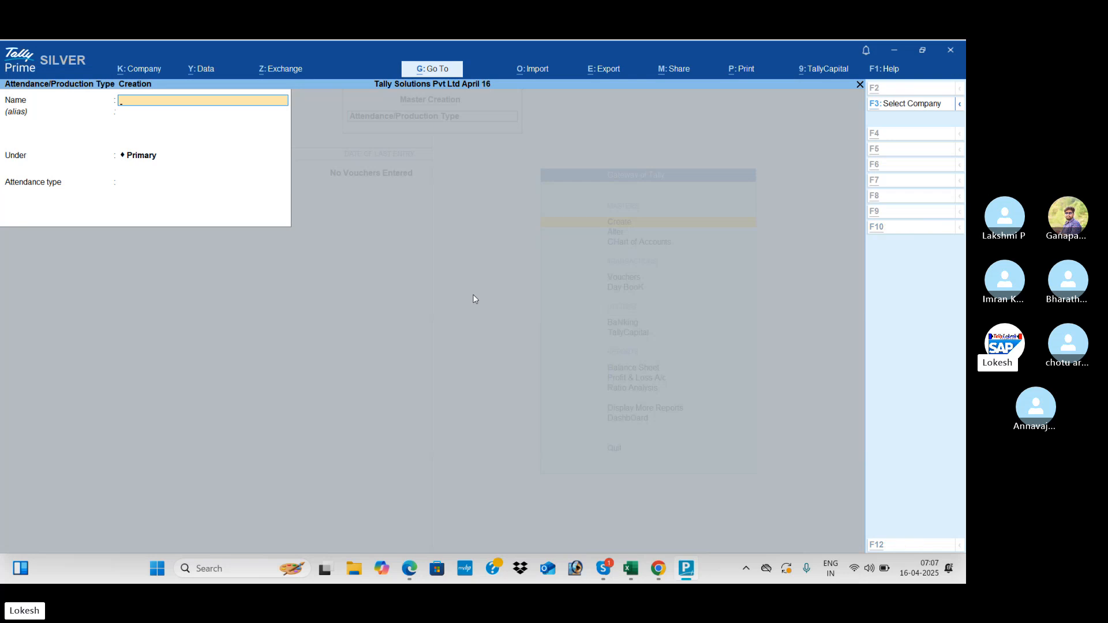
pyautogui.hotkey('alt', 'Tab')
pyautogui.scroll(-10, 475, 298)
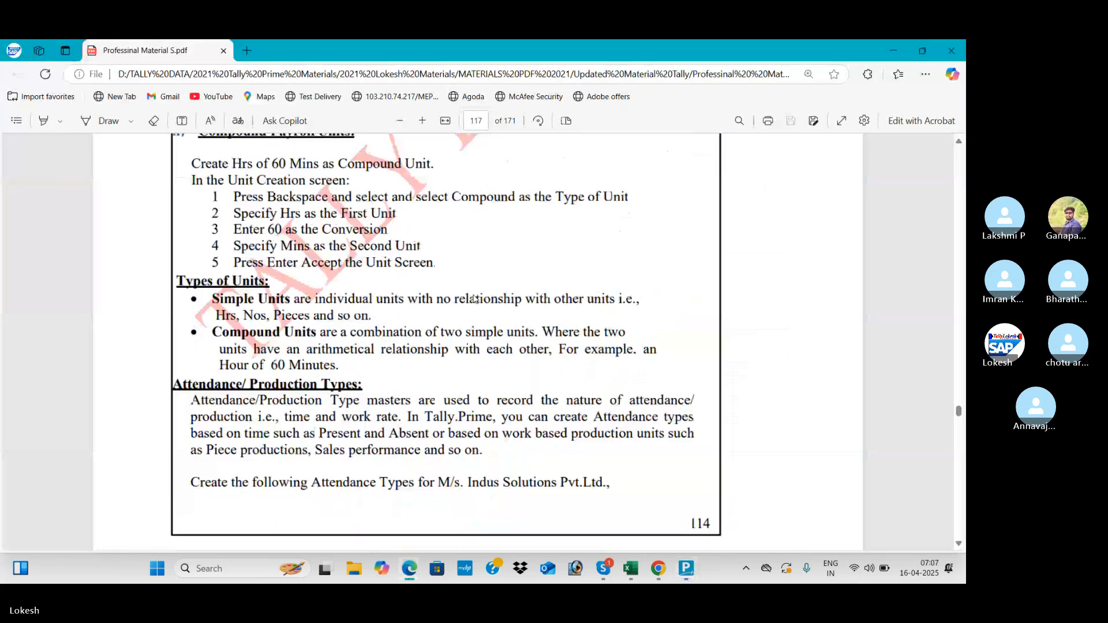
pyautogui.scroll(-1, 475, 299)
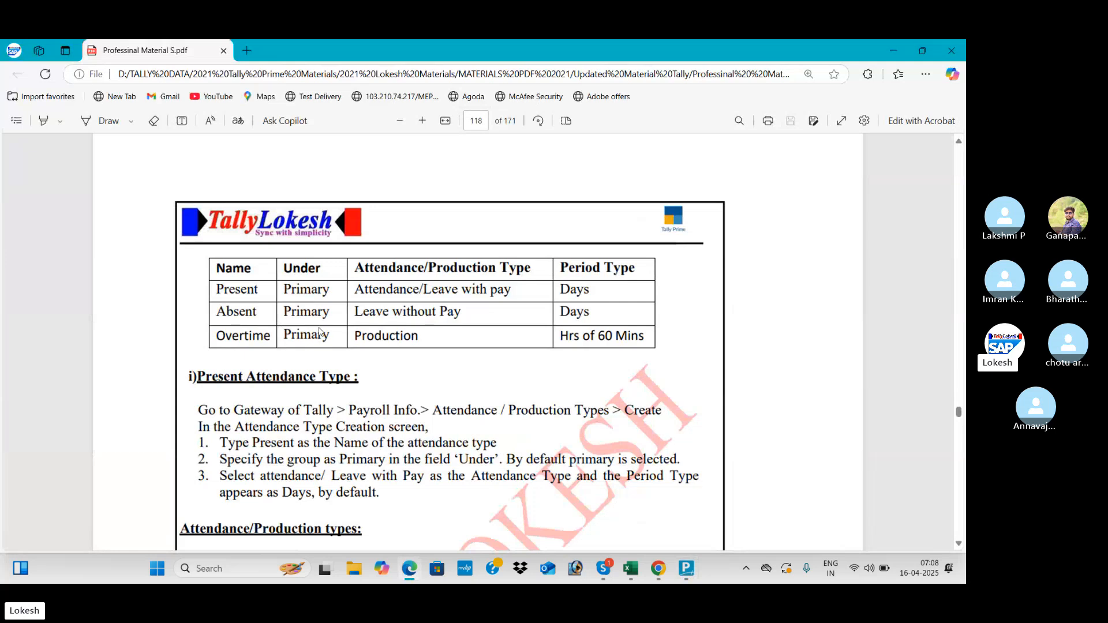
pyautogui.hotkey('alt', 'Tab')
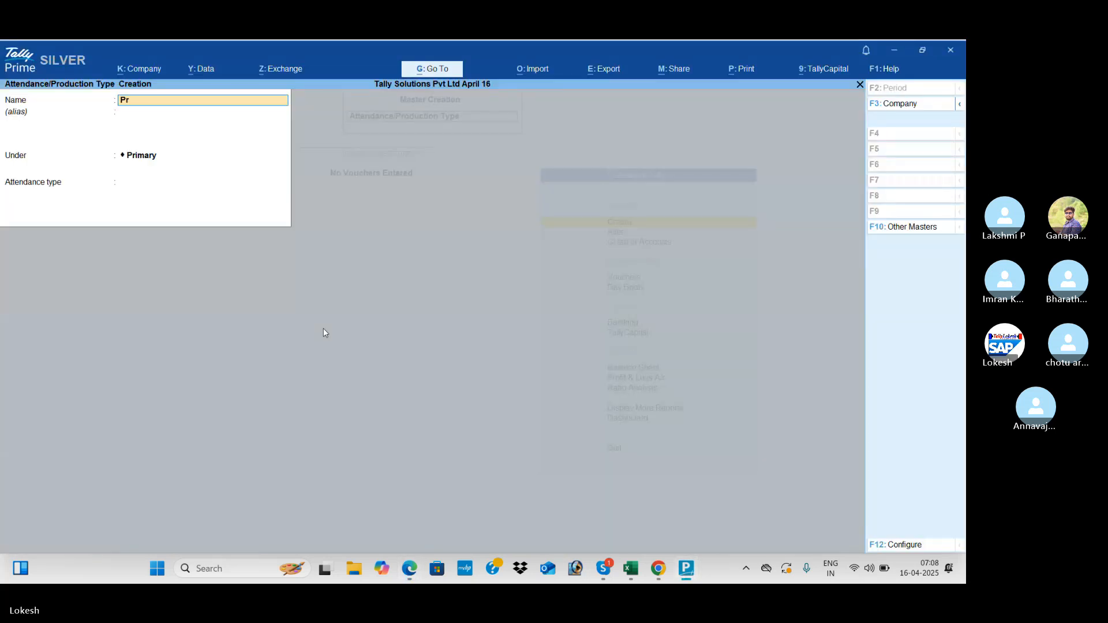
pyautogui.press('Return')
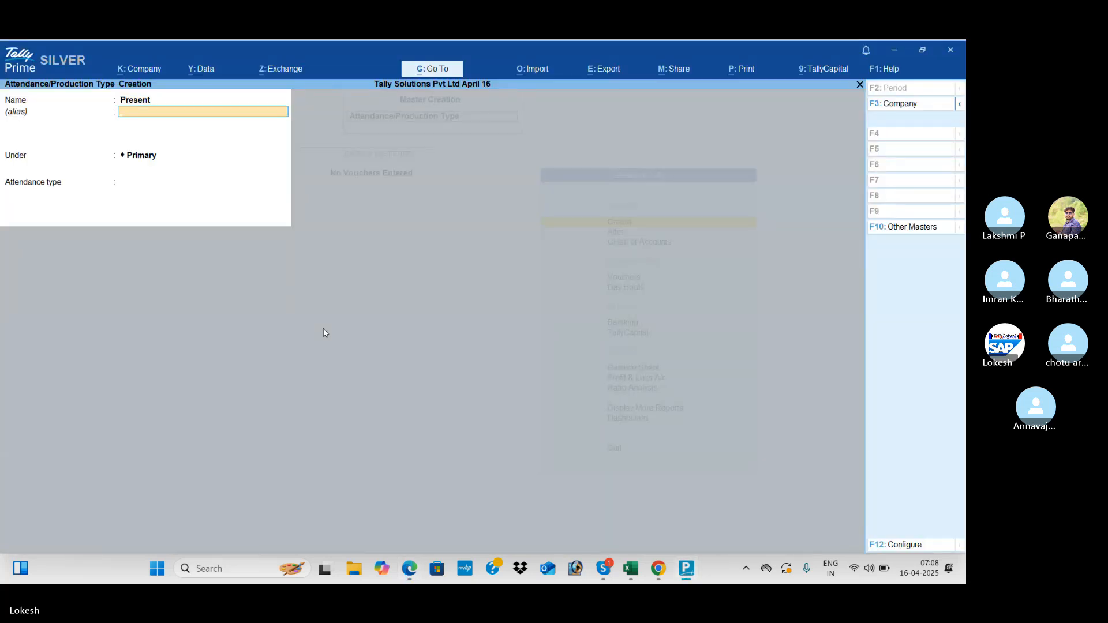
pyautogui.press('Return')
pyautogui.press('Return')
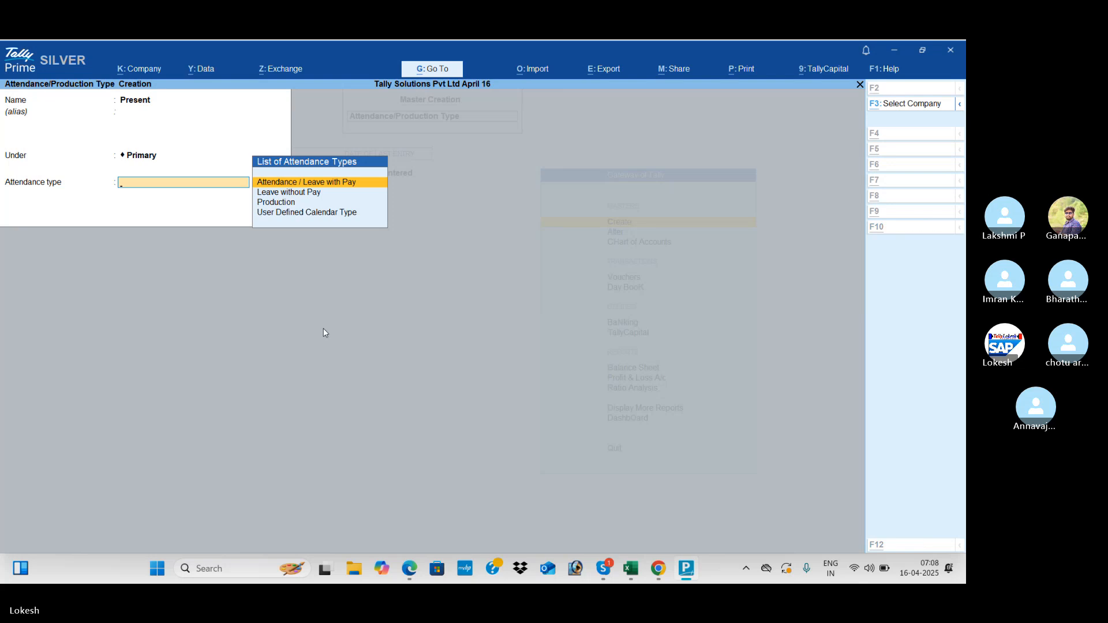
pyautogui.hotkey('alt', 'Tab')
pyautogui.hotkey('alt', 'Tab')
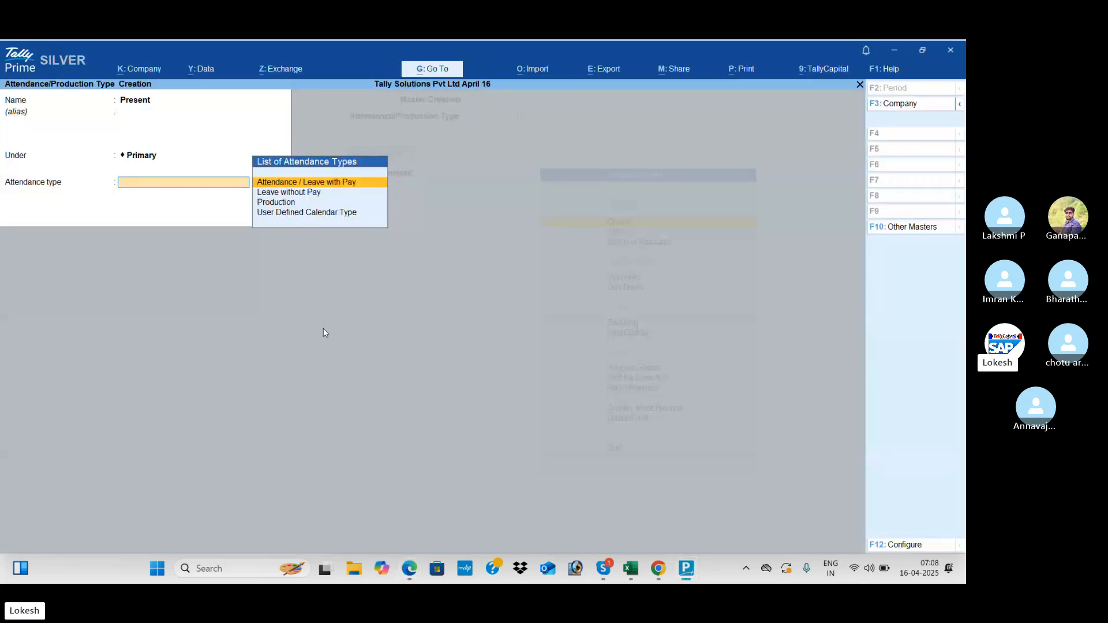
pyautogui.press('Return')
pyautogui.press('Return')
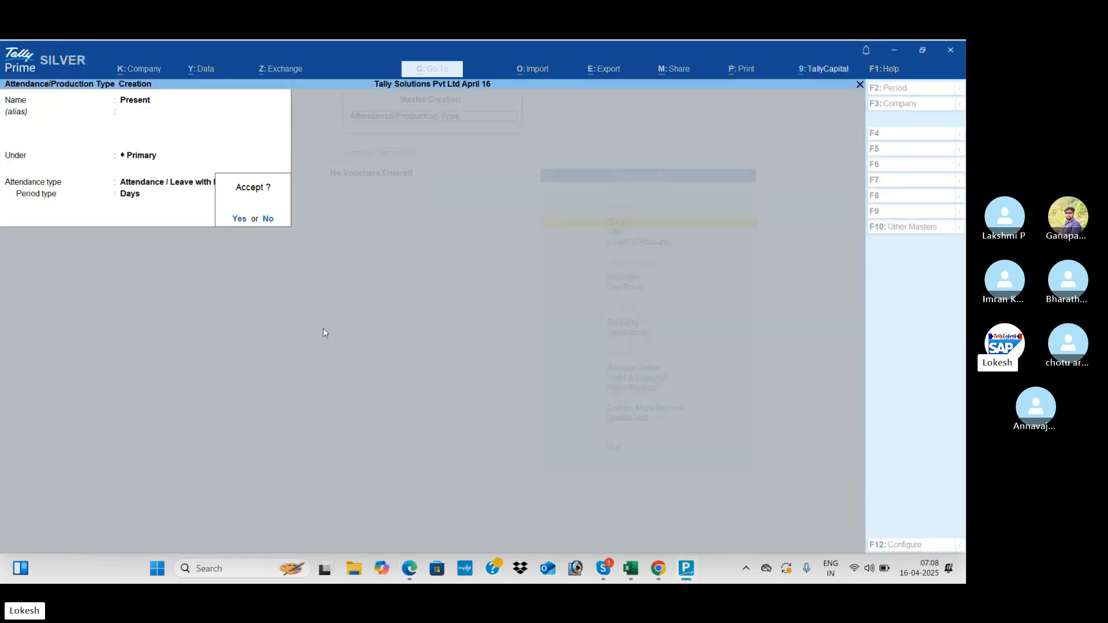
pyautogui.press('Return')
# - Create attendance type Absent as Leave without Pay
pyautogui.hotkey('alt', 'Tab')
pyautogui.hotkey('alt', 'Tab')
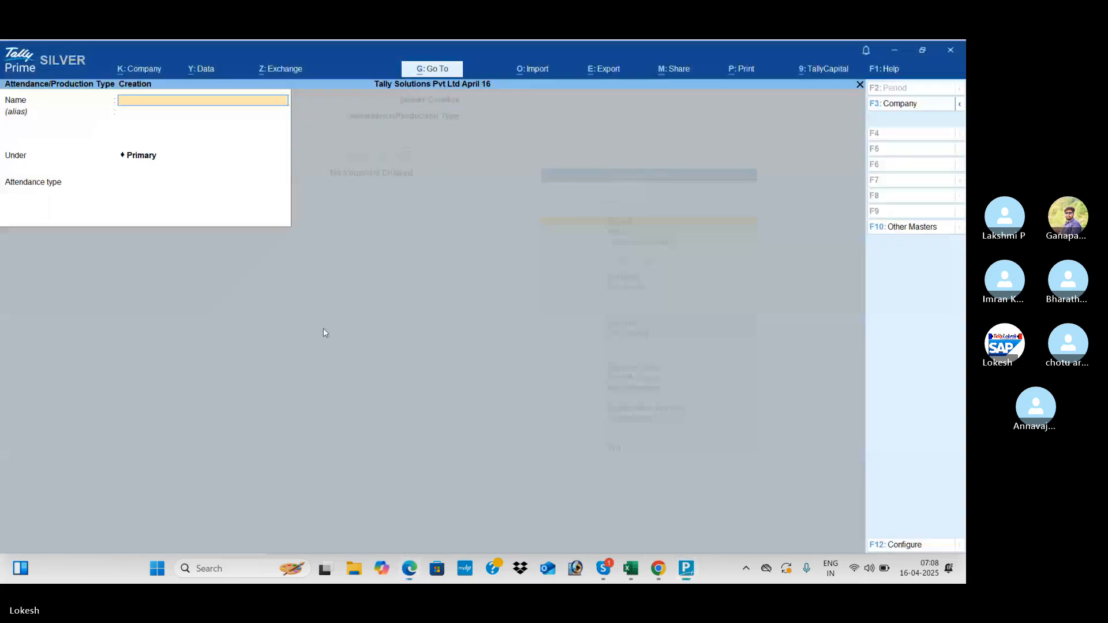
pyautogui.write('Absen')
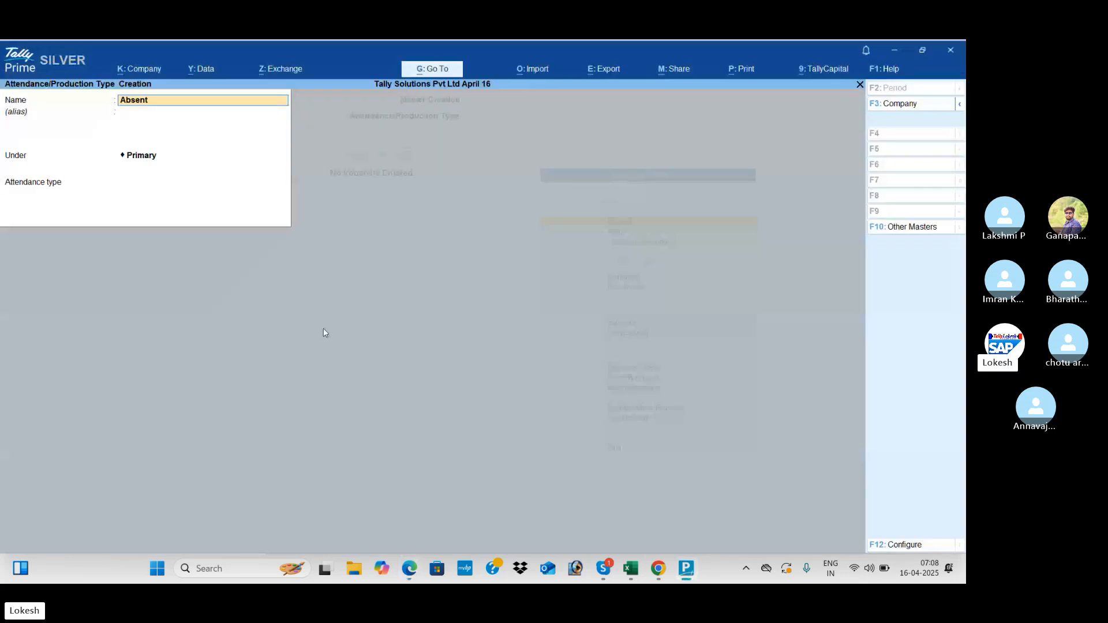
pyautogui.write('t')
pyautogui.press('Return')
pyautogui.press('Return')
pyautogui.press('Return')
pyautogui.hotkey('alt', 'Tab')
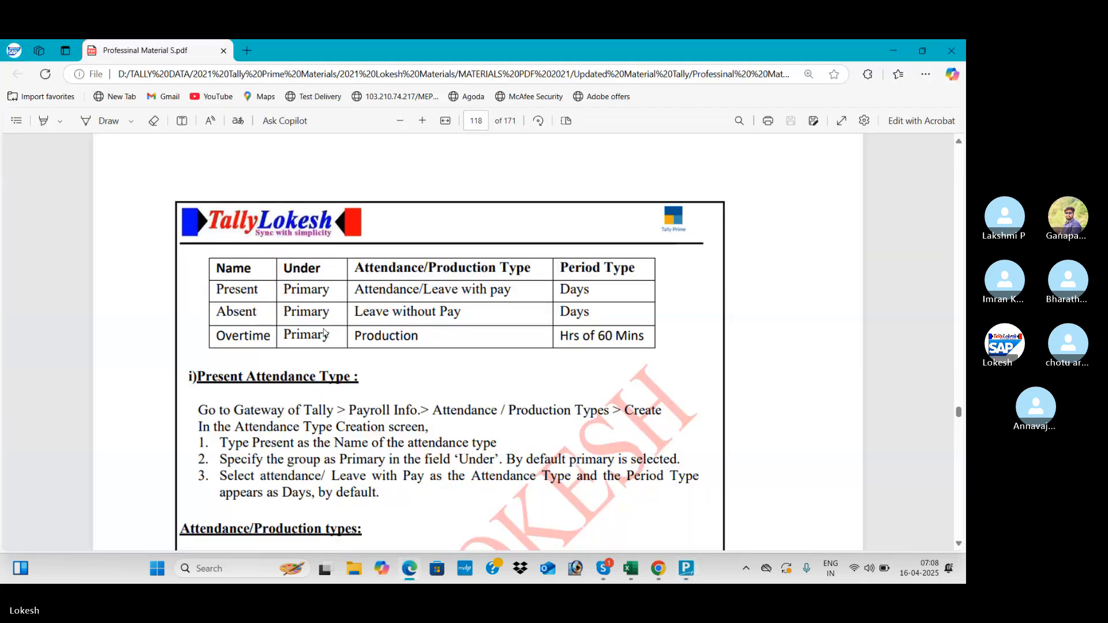
pyautogui.hotkey('alt', 'Tab')
pyautogui.press('Down')
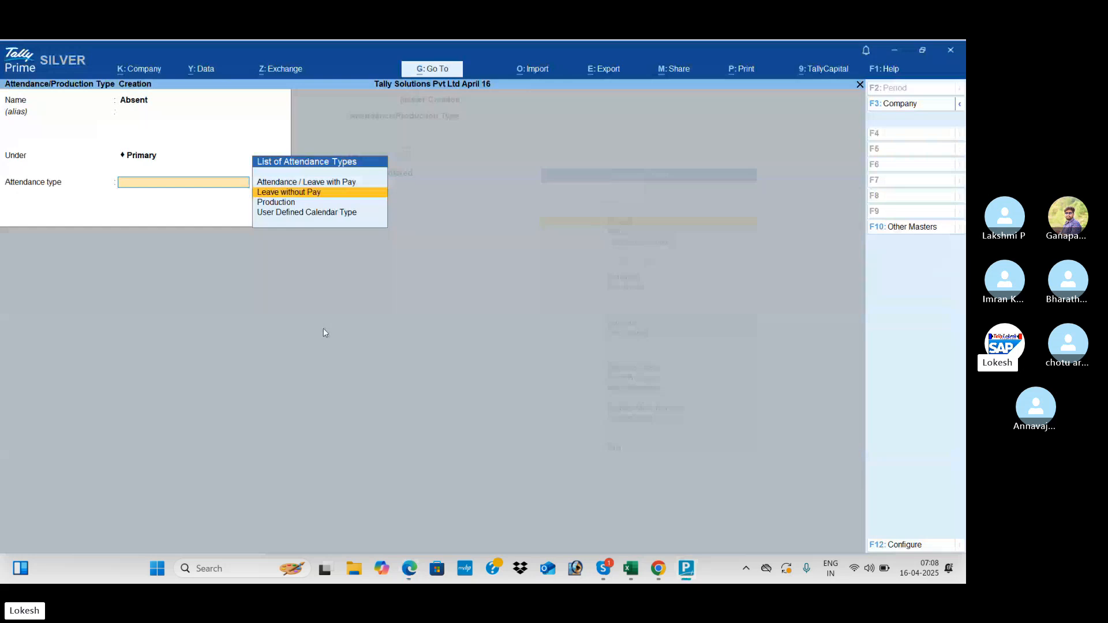
pyautogui.press('Return')
pyautogui.press('Return')
pyautogui.press('Return')
pyautogui.hotkey('alt', 'Tab')
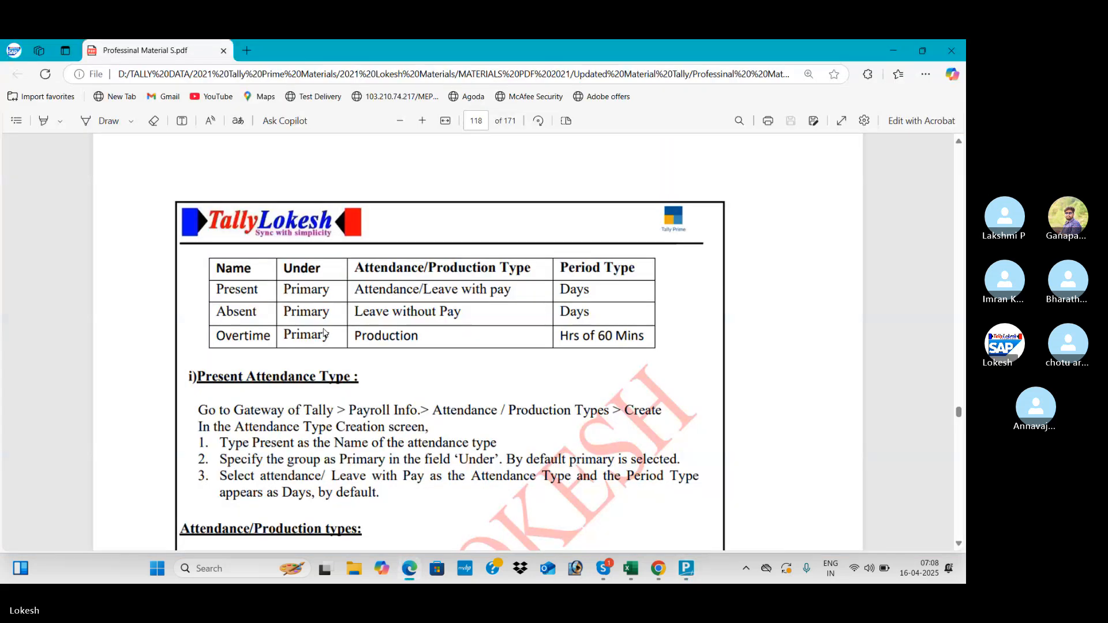
# - Create Overtime as a Production type measured in hrs of 60 mins
pyautogui.hotkey('alt', 'Tab')
pyautogui.write('Over')
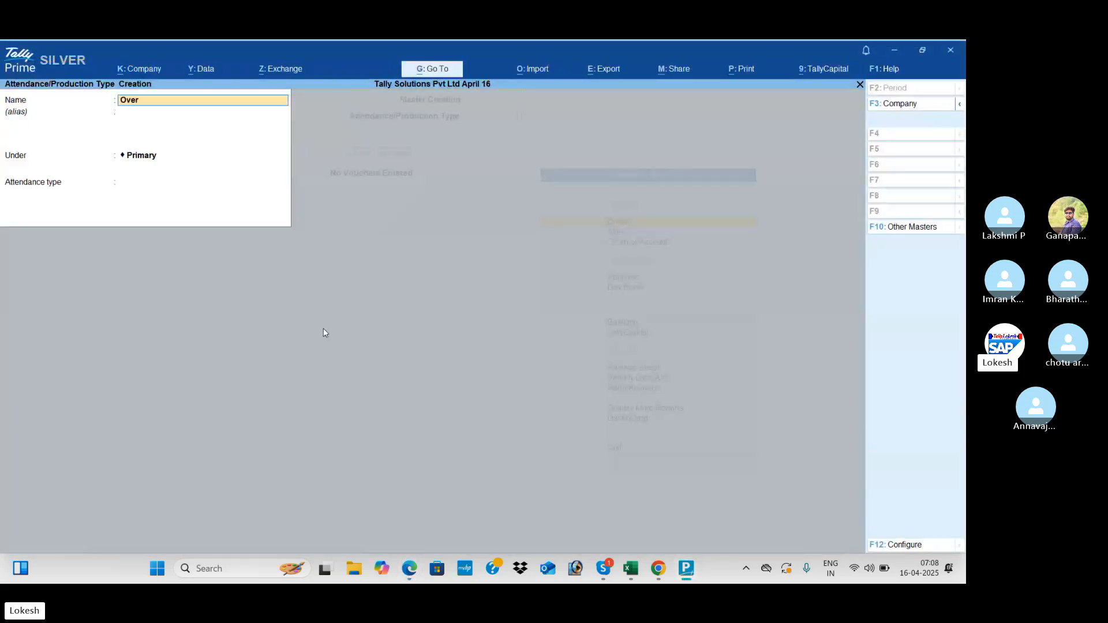
pyautogui.write('time')
pyautogui.press('Return')
pyautogui.press('Return')
pyautogui.press('Return')
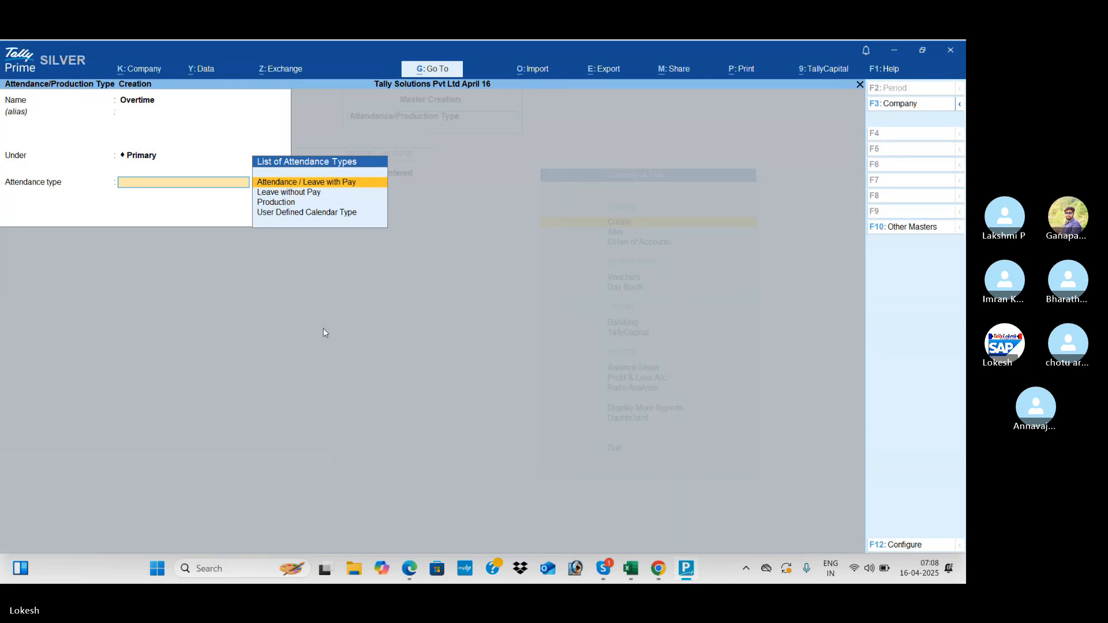
pyautogui.hotkey('alt', 'Tab')
pyautogui.hotkey('alt', 'Tab')
pyautogui.press('Down')
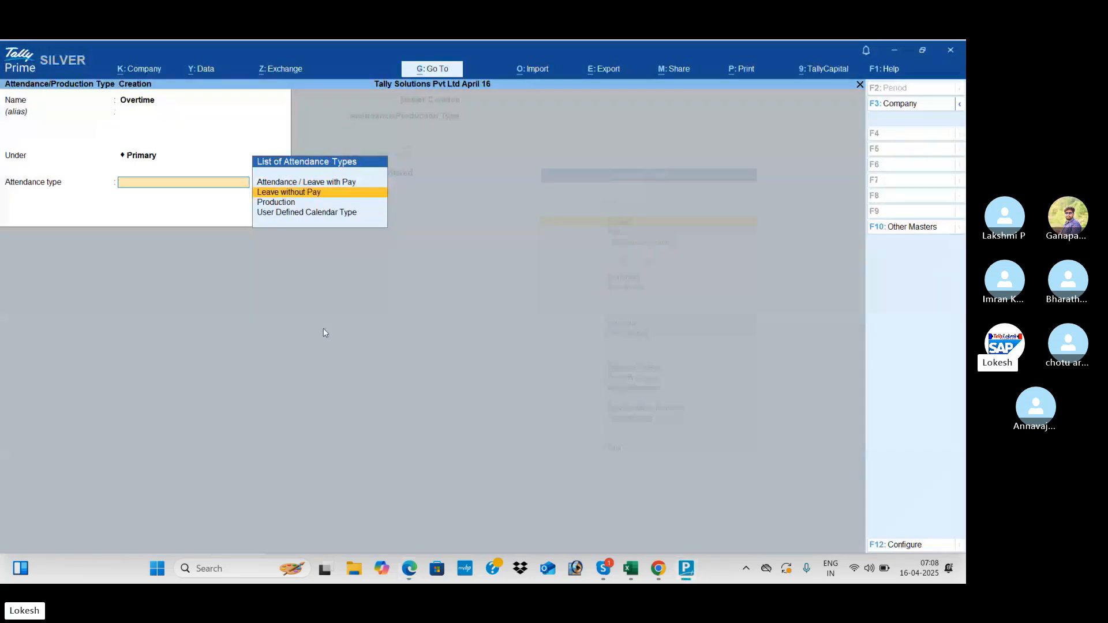
pyautogui.press('Down')
pyautogui.press('Return')
pyautogui.press('Down')
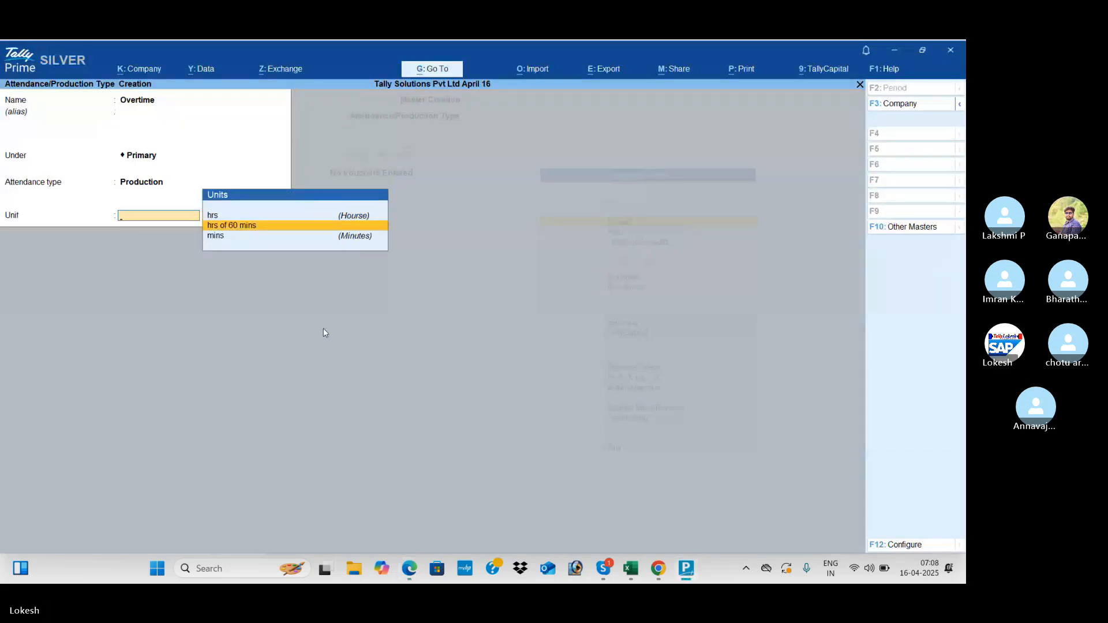
pyautogui.press('Return')
pyautogui.press('Return')
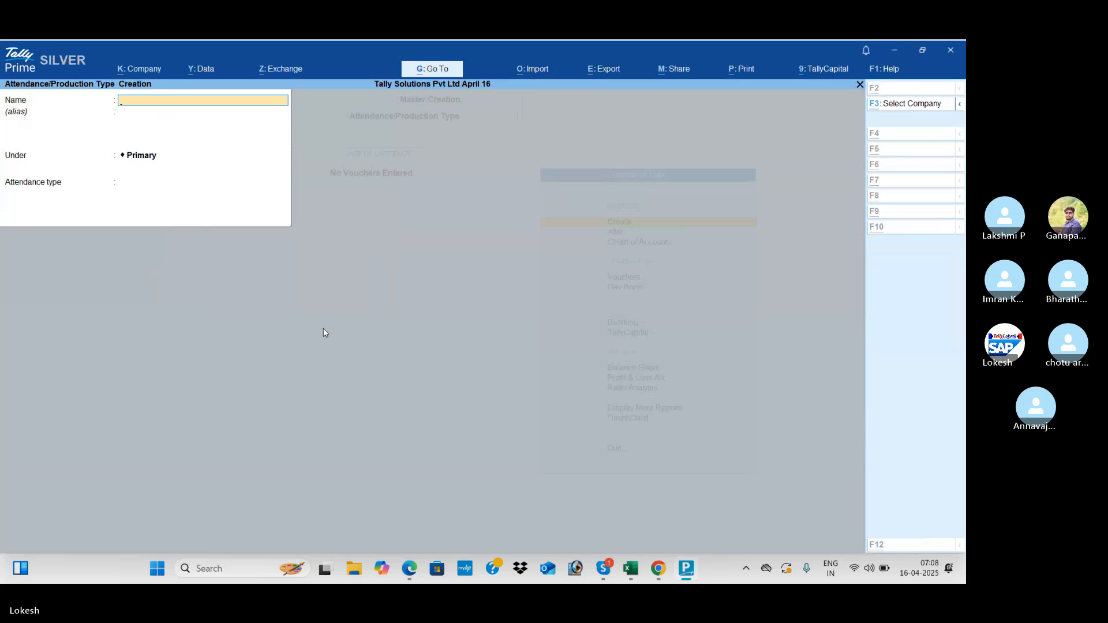
pyautogui.hotkey('alt', 'Tab')
pyautogui.scroll(-2, 323, 332)
# - Read the guide down to the Earning Pay Heads table and Basic Pay example, then exit the attendance form
pyautogui.scroll(-12, 324, 332)
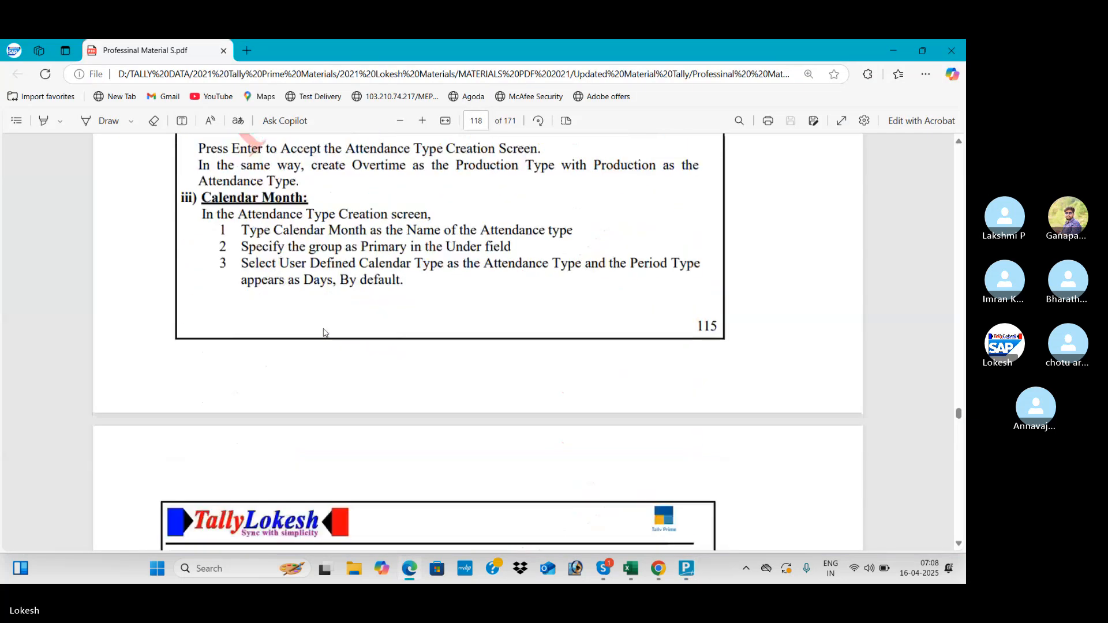
pyautogui.scroll(-9, 323, 332)
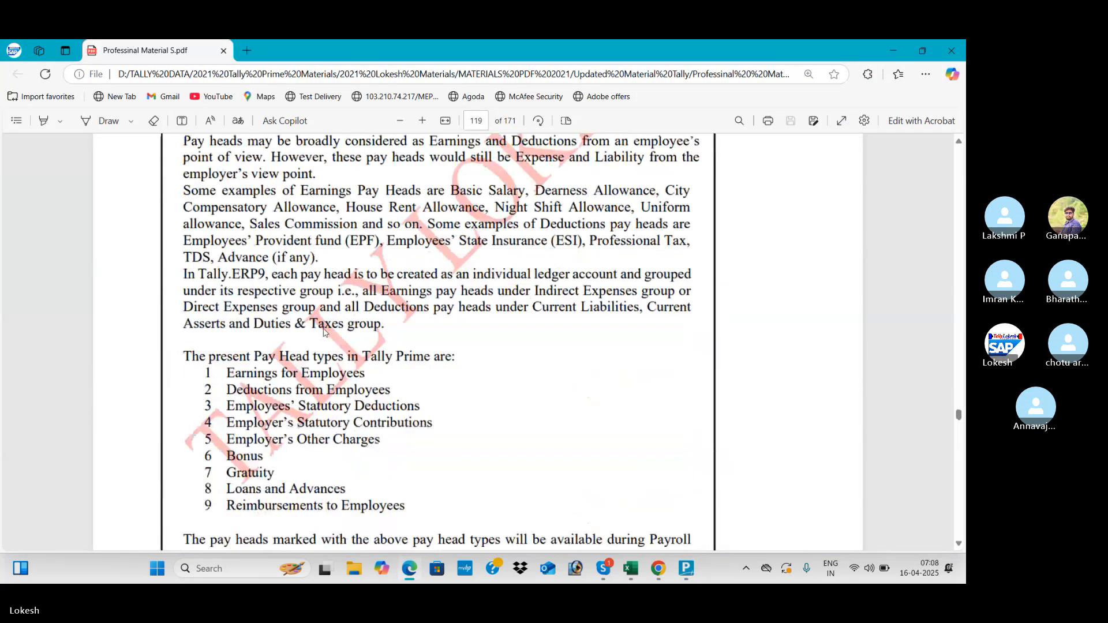
pyautogui.scroll(-6, 323, 333)
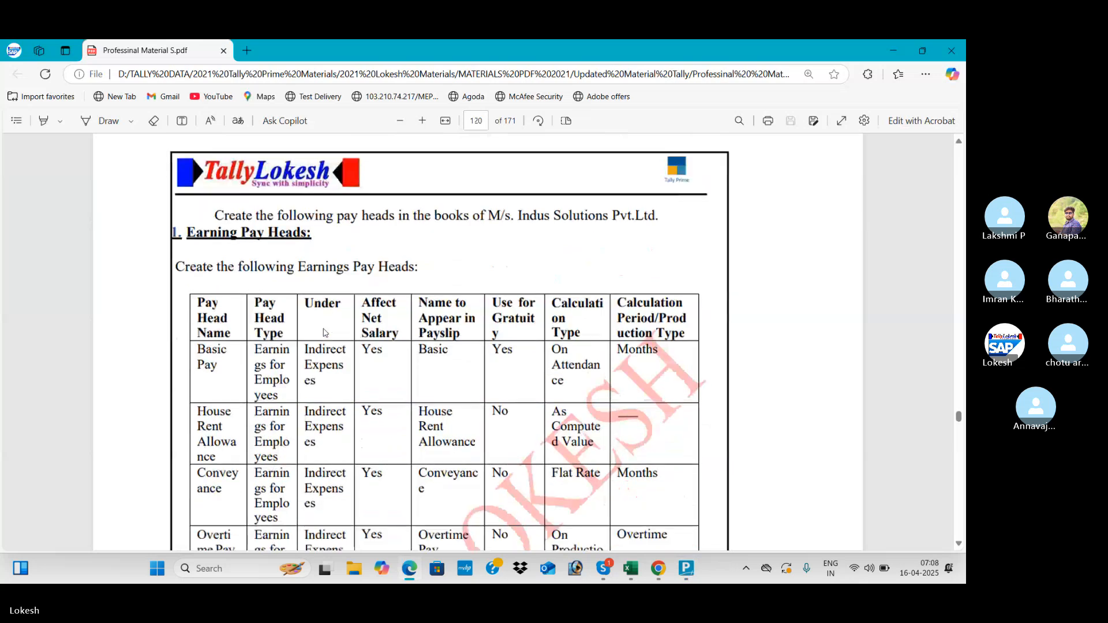
pyautogui.scroll(-2, 323, 332)
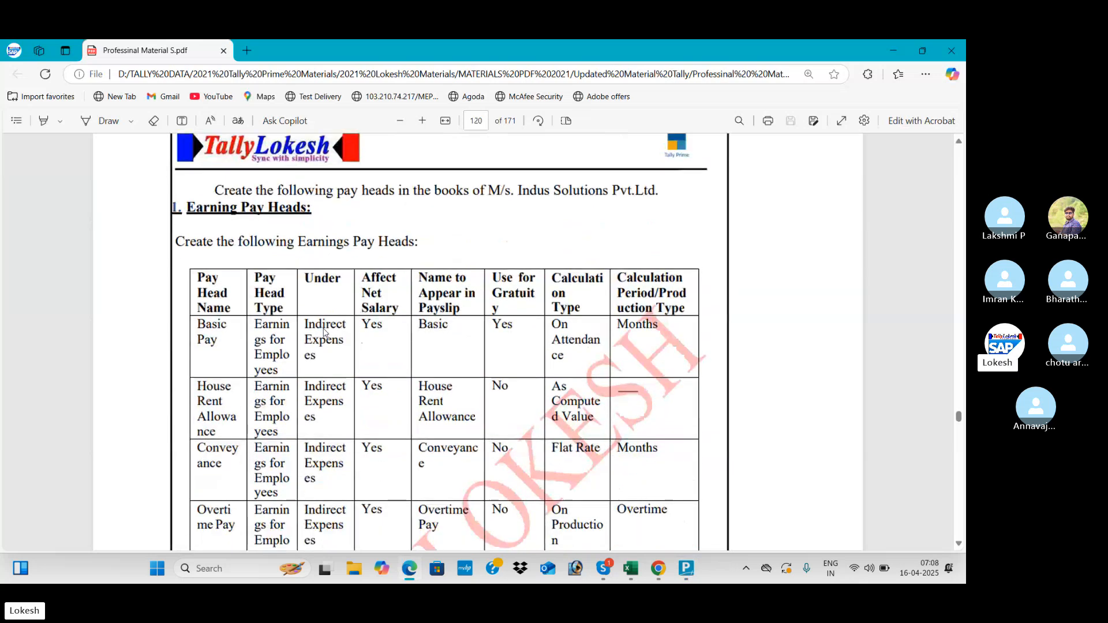
pyautogui.scroll(-10, 325, 332)
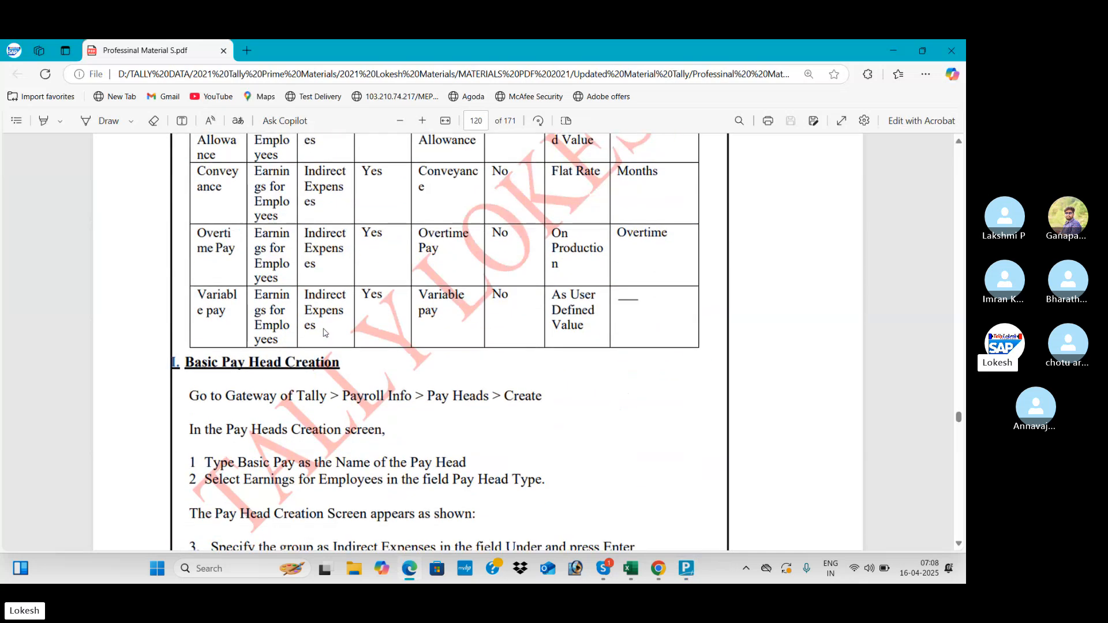
pyautogui.scroll(-20, 325, 333)
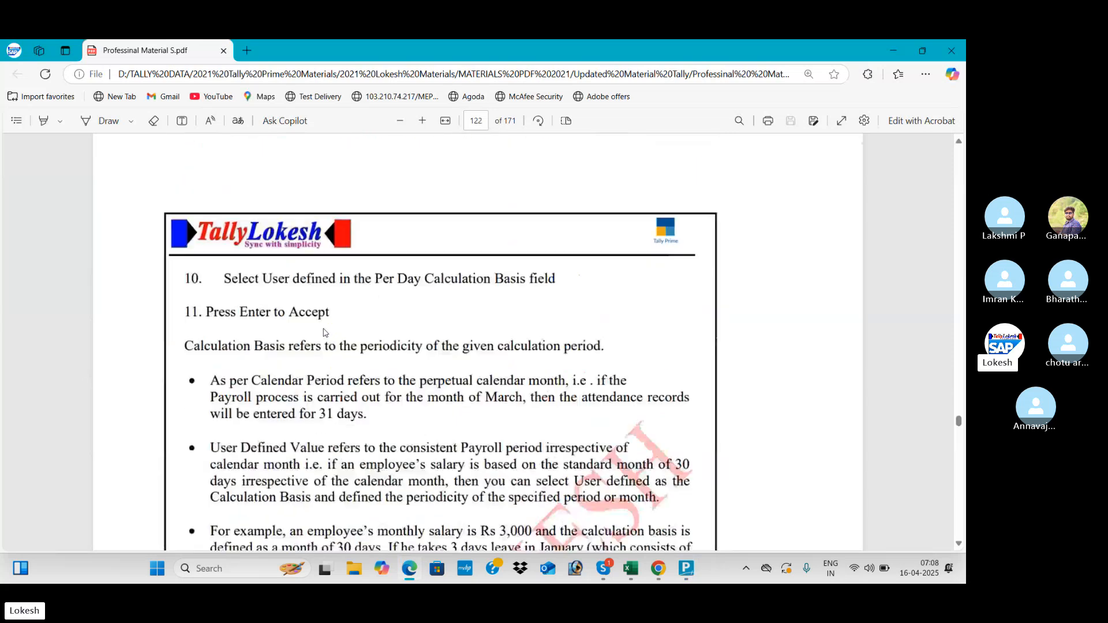
pyautogui.scroll(-15, 325, 332)
pyautogui.scroll(2, 325, 333)
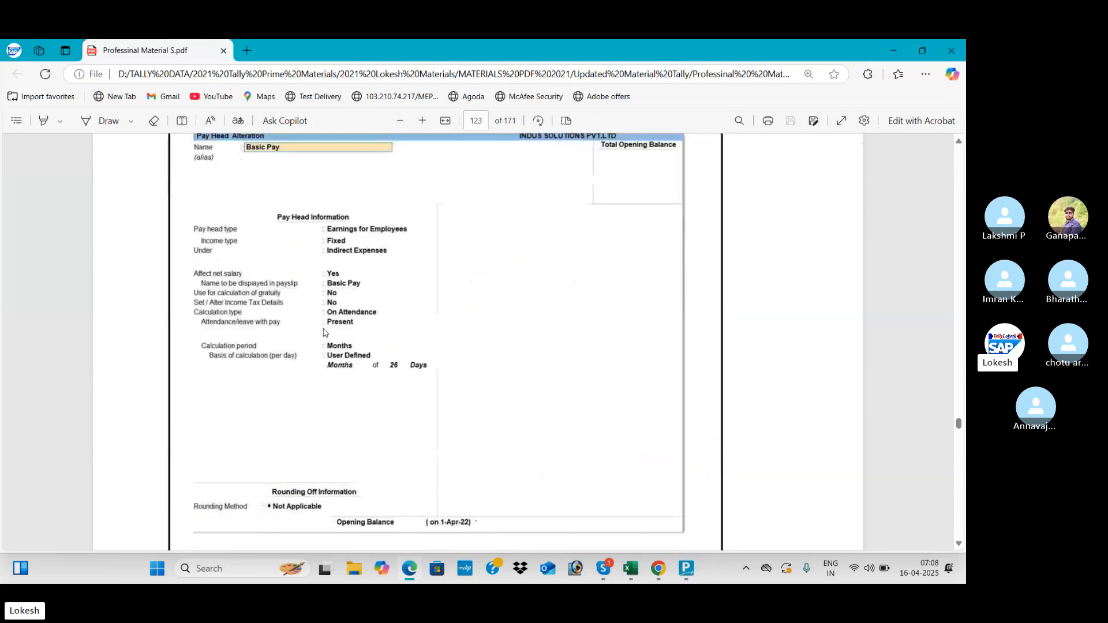
pyautogui.hotkey('alt', 'Tab')
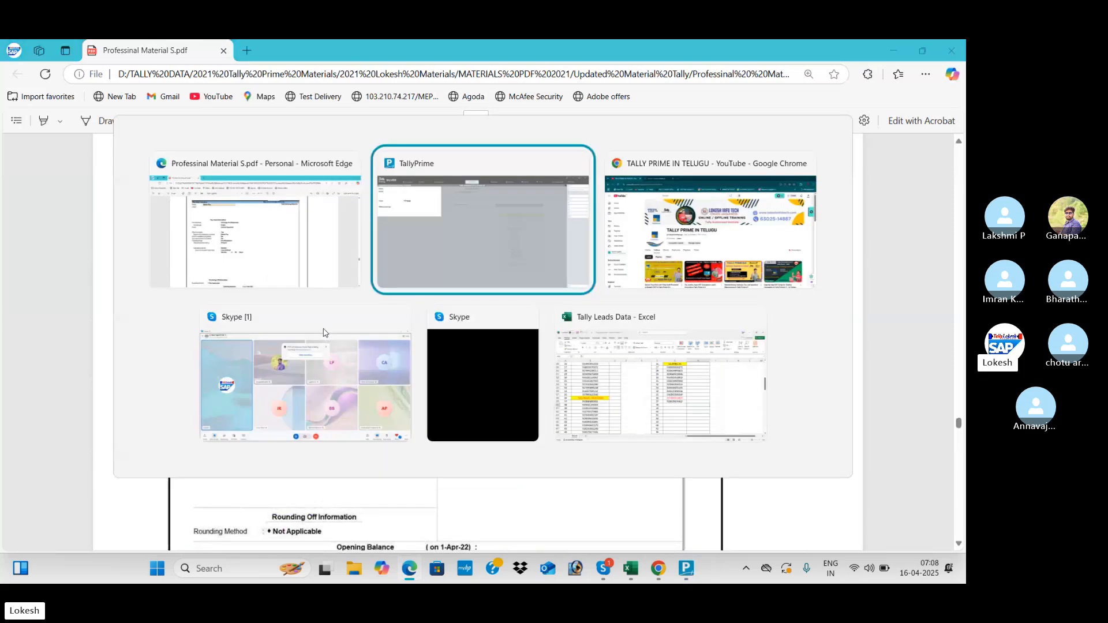
pyautogui.press('Escape')
# - Create a Basic Pay pay head: Earnings for Employees, Fixed, under Indirect Expenses
pyautogui.press('Return')
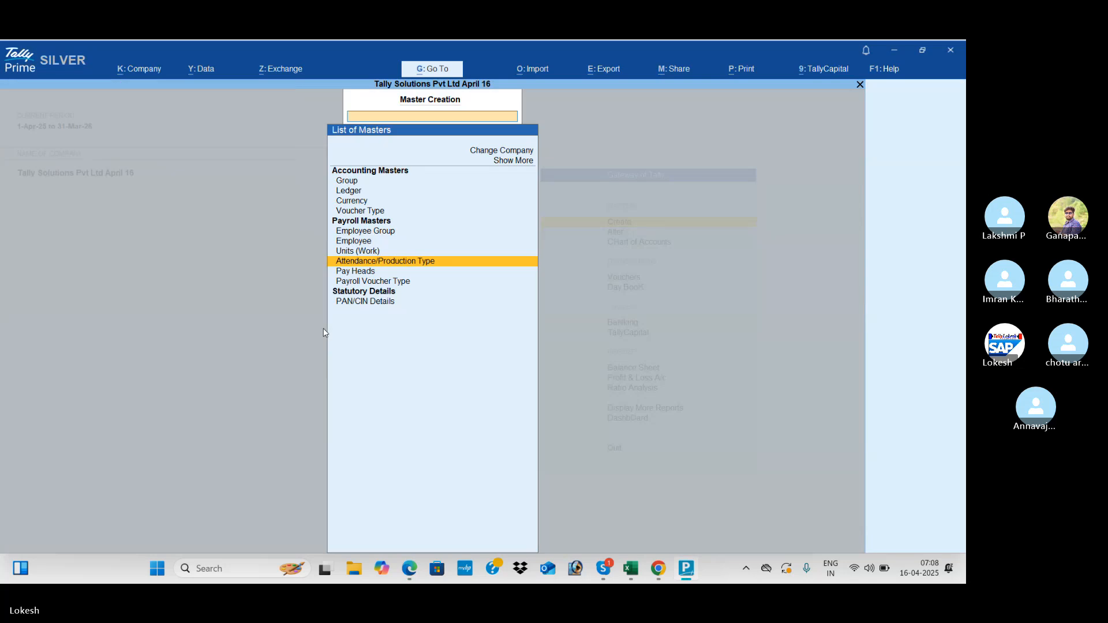
pyautogui.press('Down')
pyautogui.press('Return')
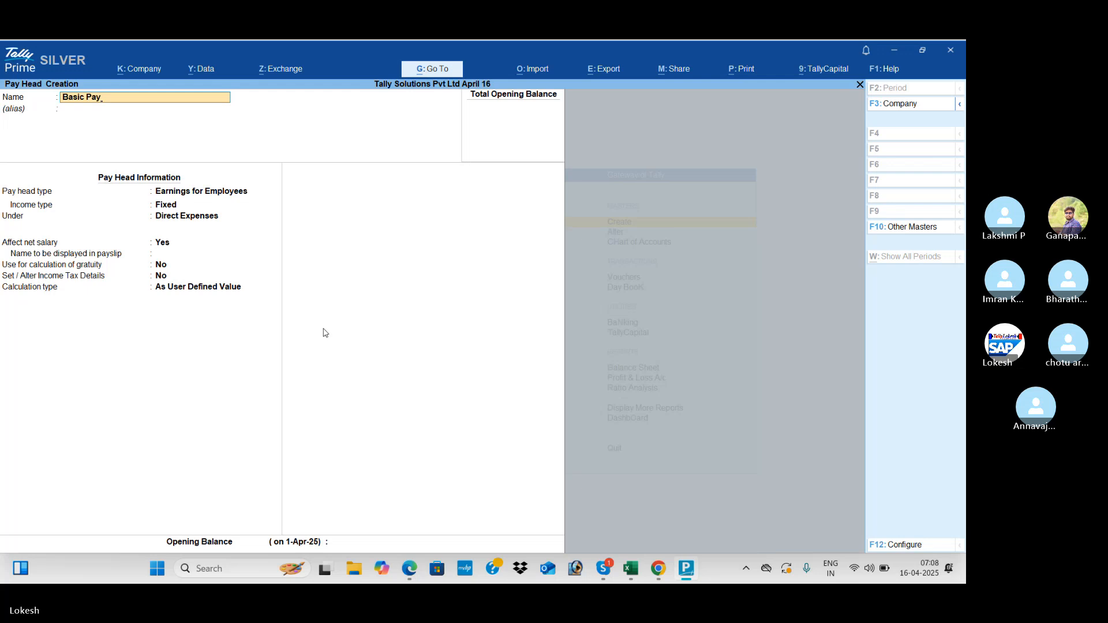
pyautogui.press('Return')
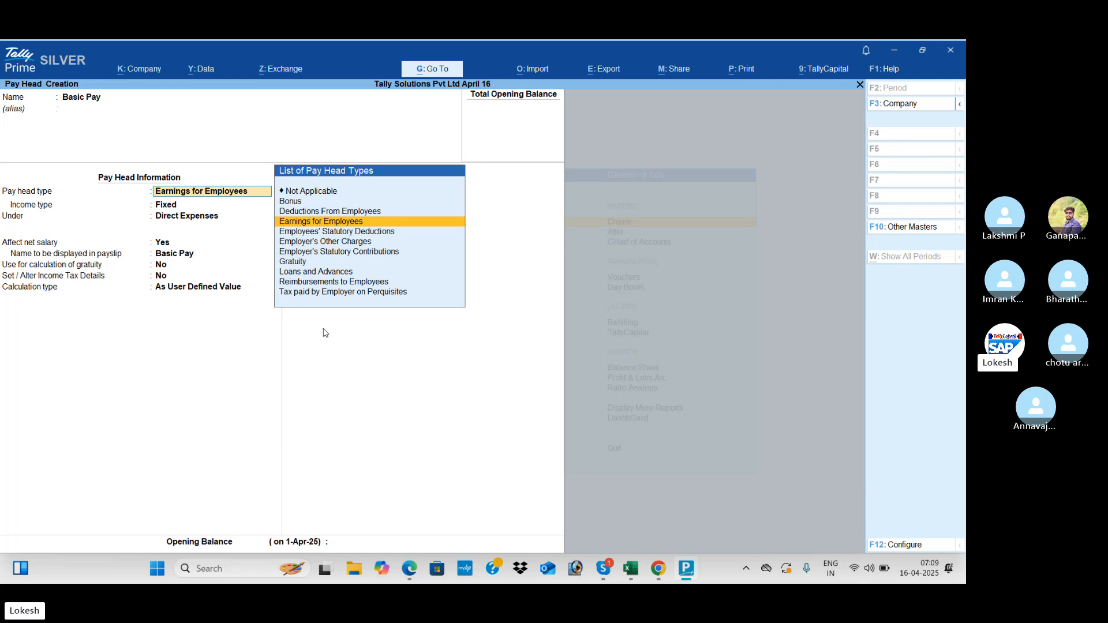
pyautogui.press('Return')
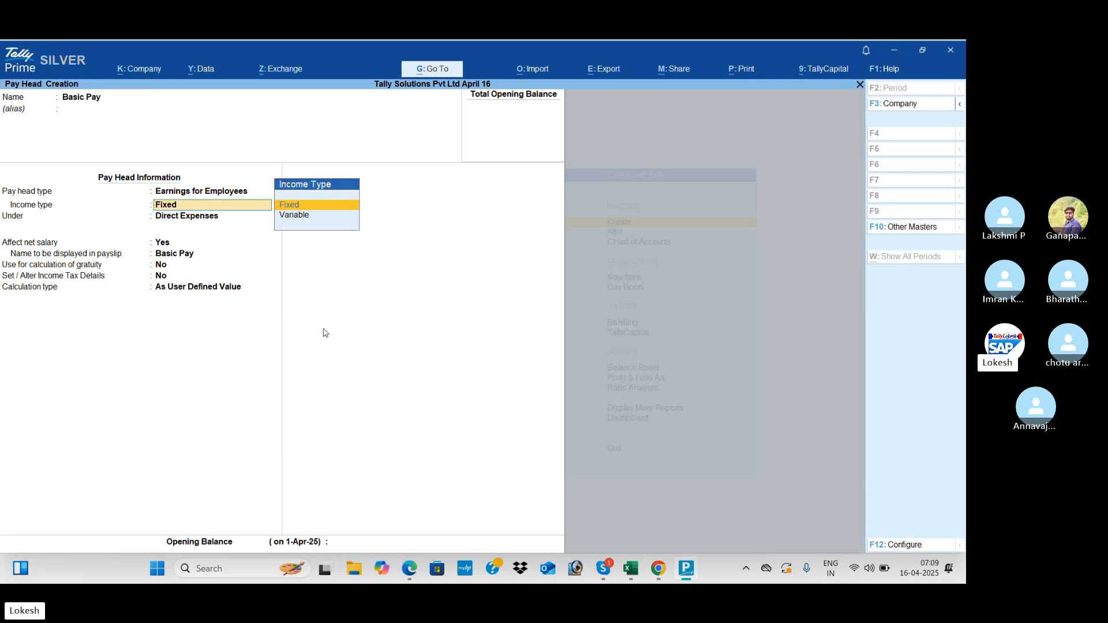
pyautogui.press('Return')
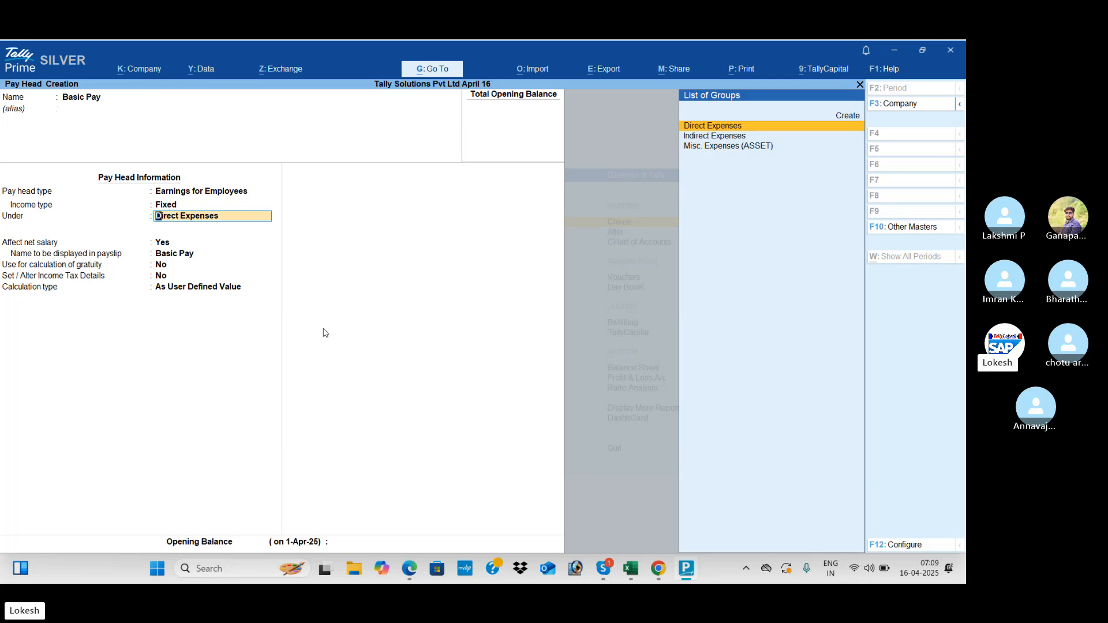
pyautogui.press('Down')
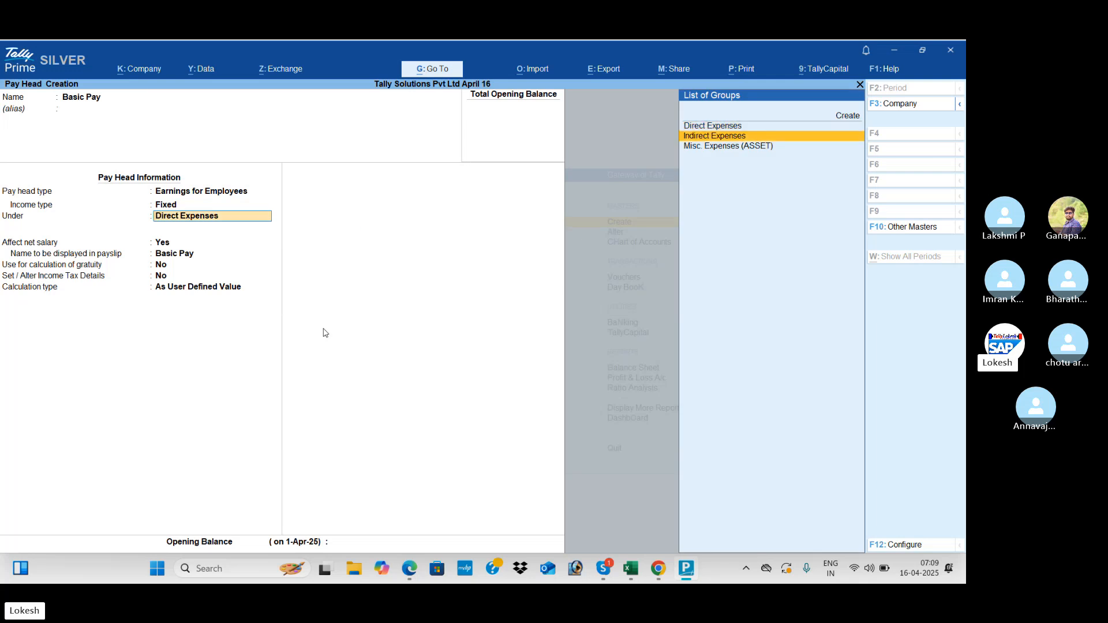
pyautogui.press('Return')
pyautogui.press('Return')
pyautogui.press('Return')
pyautogui.press('Return')
pyautogui.press('Return')
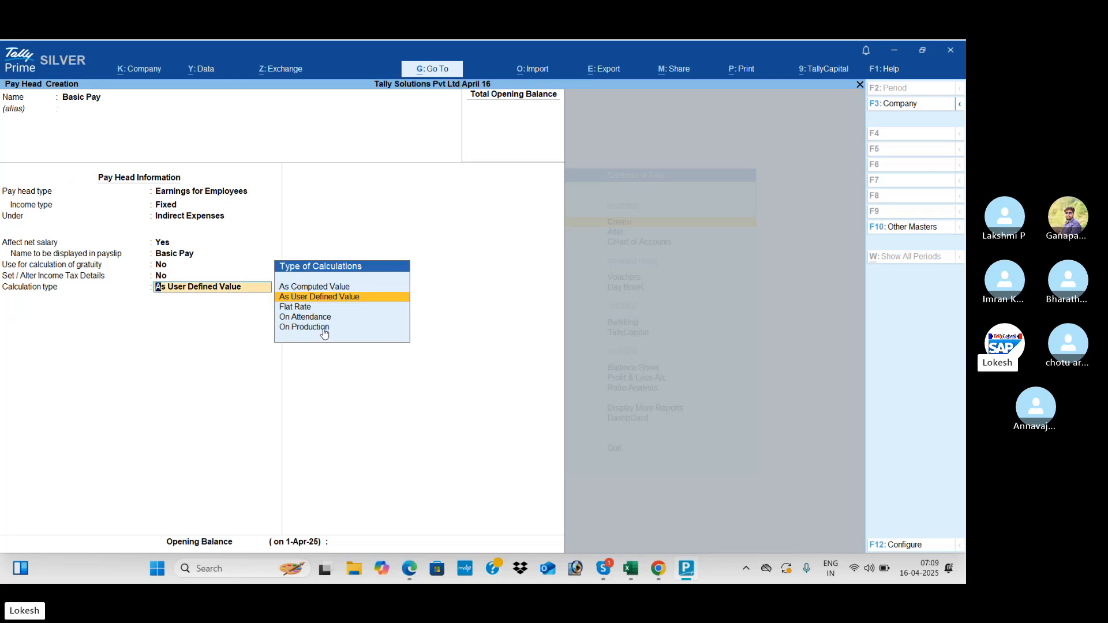
# - Calculate Basic Pay On Attendance, using Present attendance, per Months
pyautogui.press('Down')
pyautogui.press('Down')
pyautogui.press('Return')
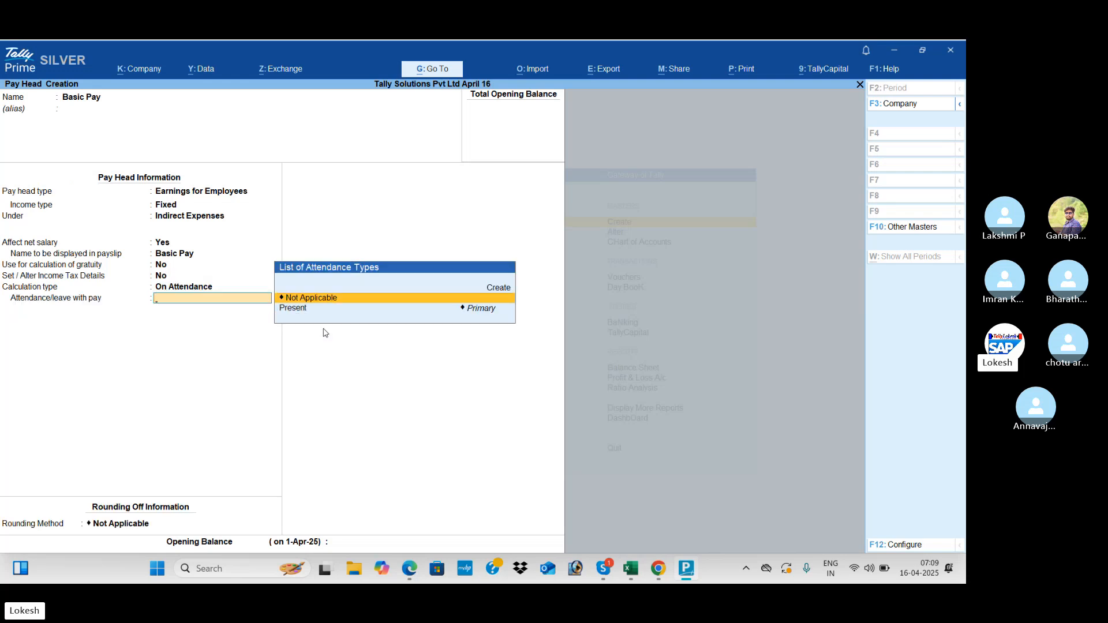
pyautogui.press('Down')
pyautogui.press('Return')
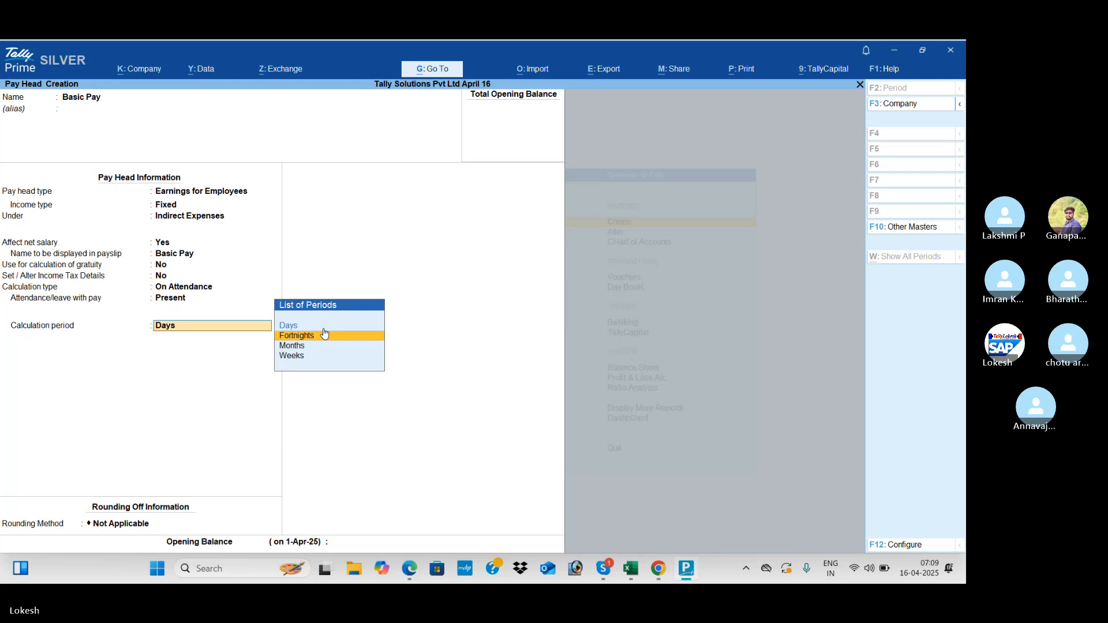
pyautogui.press('Up')
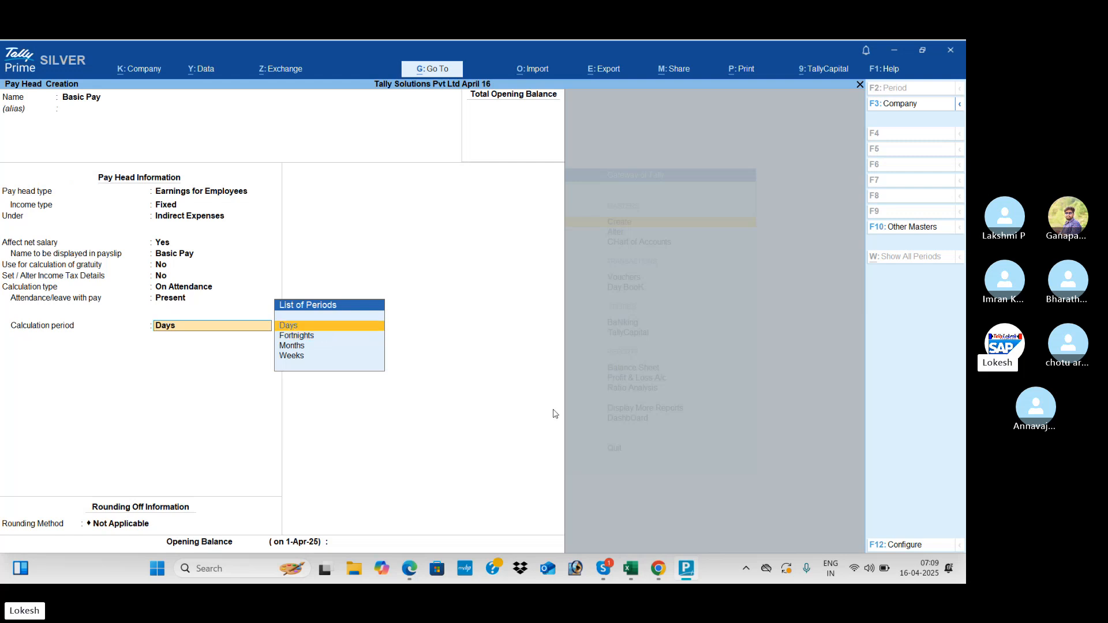
pyautogui.press('Down')
pyautogui.press('Down')
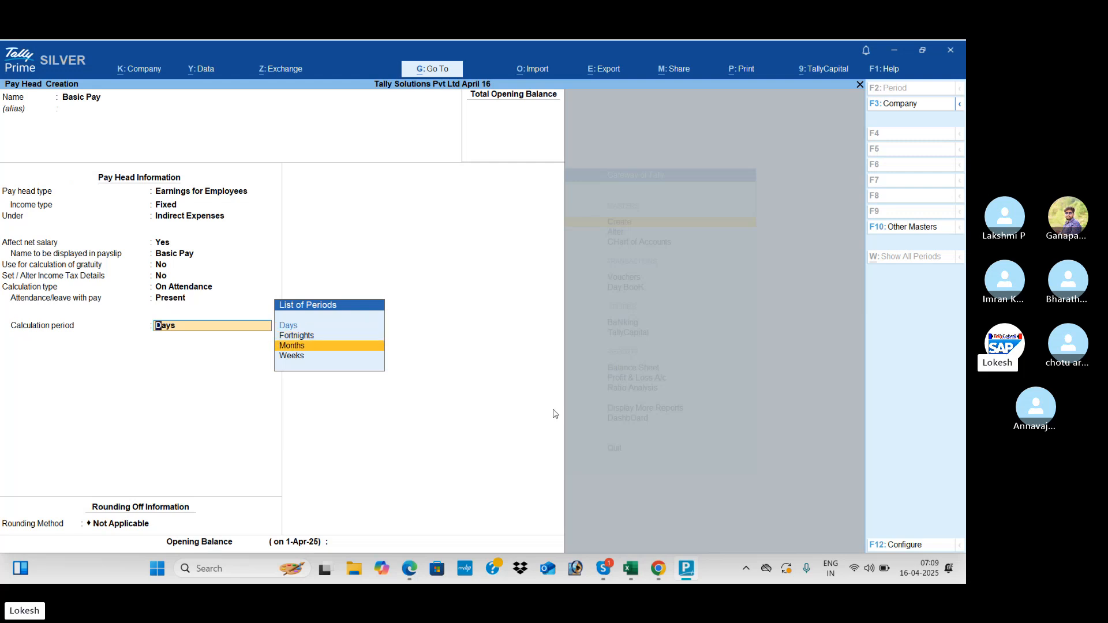
pyautogui.hotkey('alt', 'Tab')
pyautogui.hotkey('alt', 'Tab')
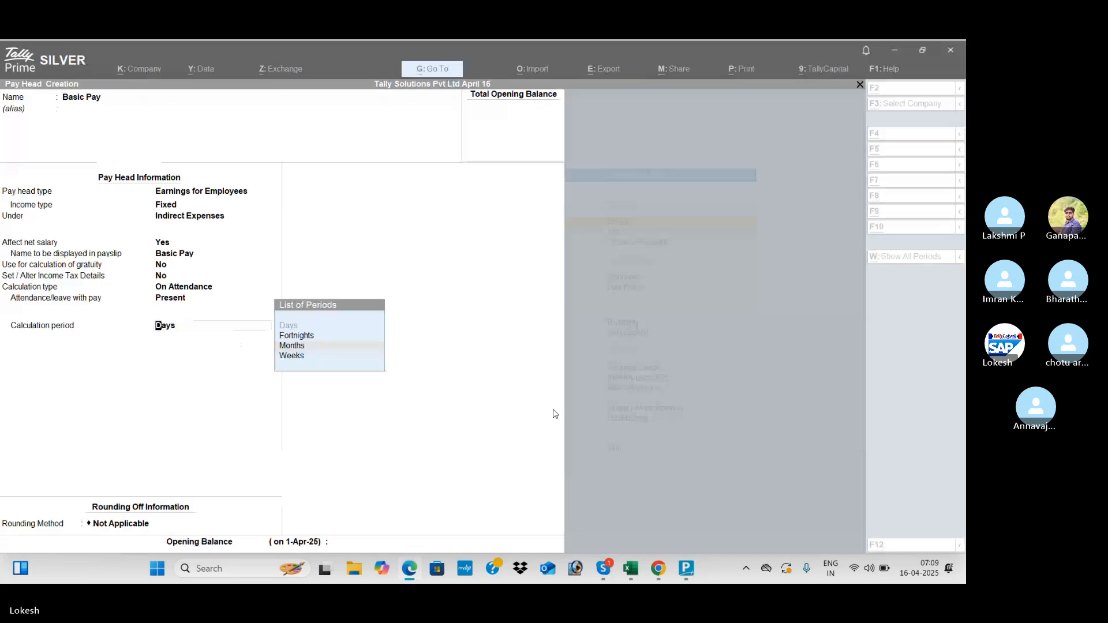
pyautogui.press('Return')
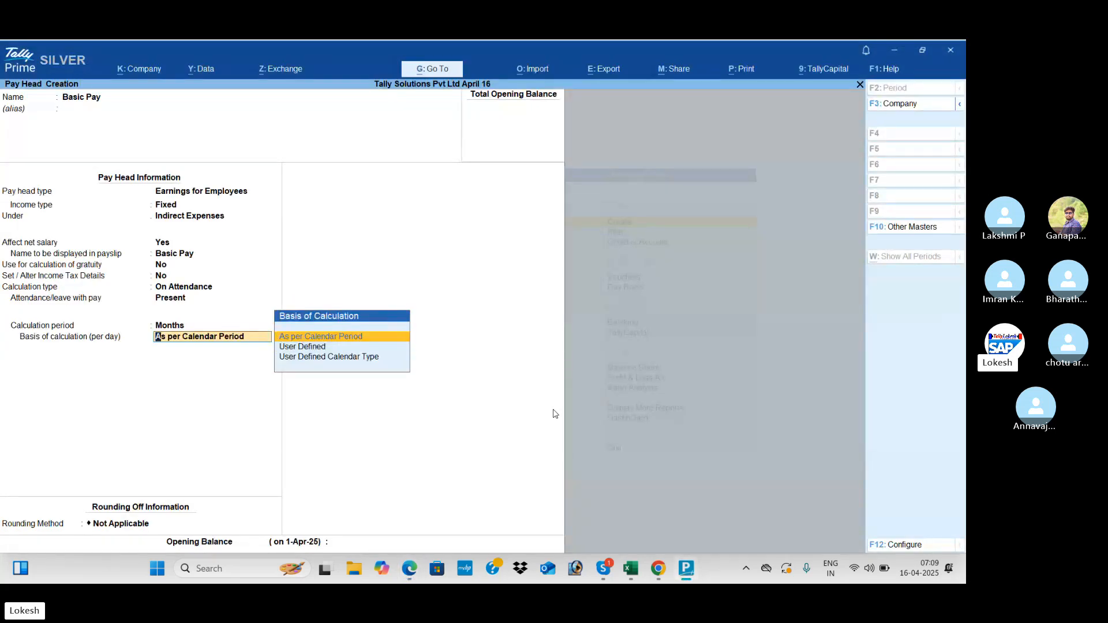
# - Set a User Defined 26-day month, keep Not Applicable rounding and finish Basic Pay
pyautogui.press('Down')
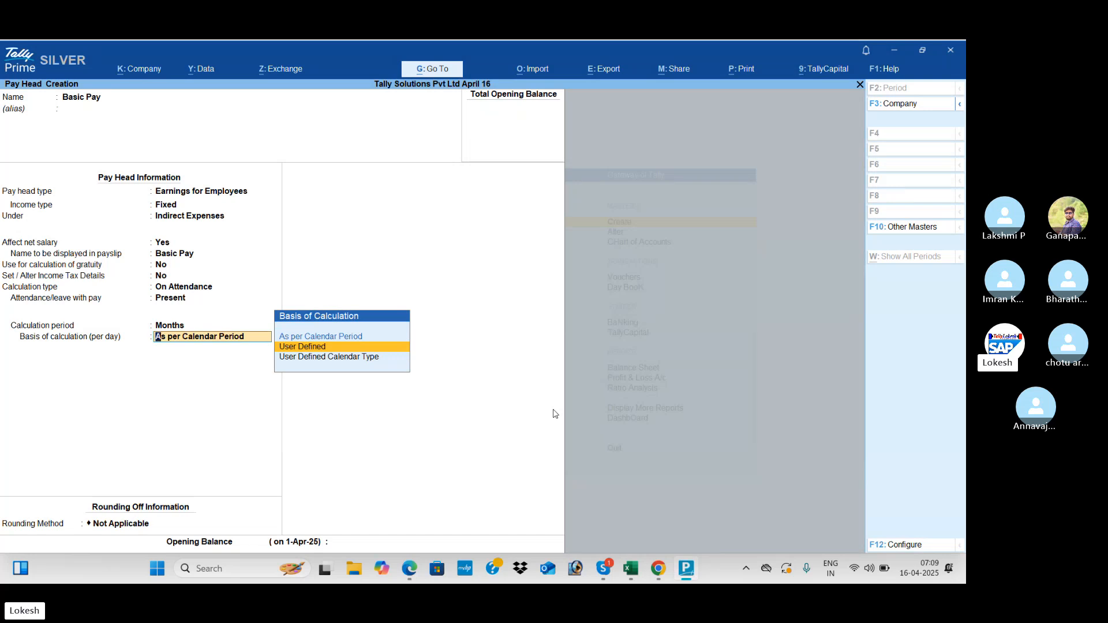
pyautogui.press('Return')
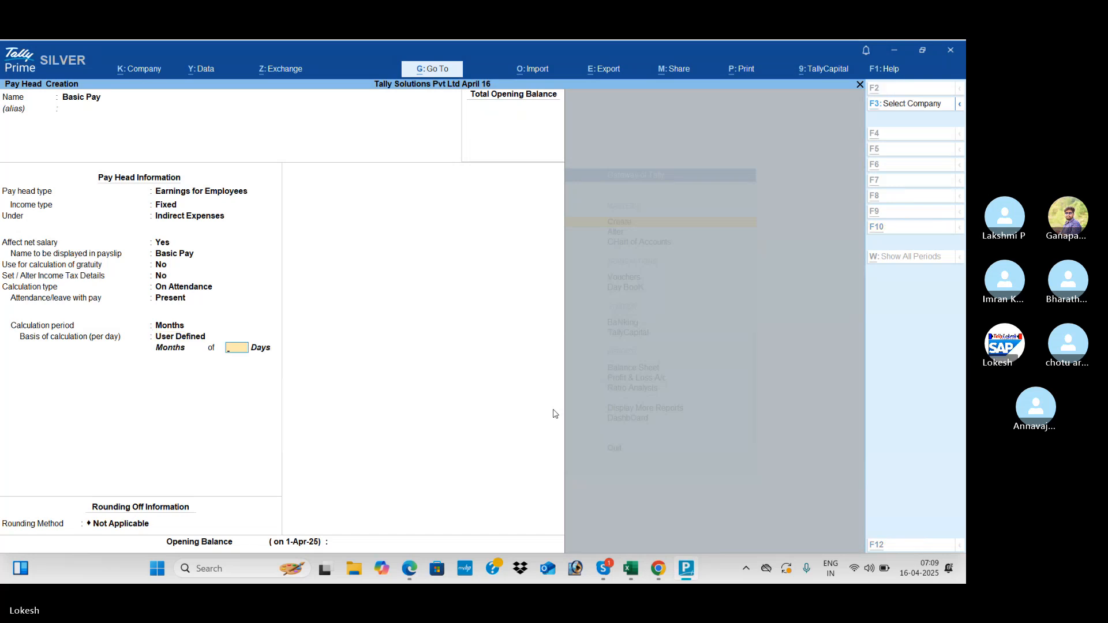
pyautogui.hotkey('alt', 'Tab')
pyautogui.hotkey('alt', 'Tab')
pyautogui.write('26')
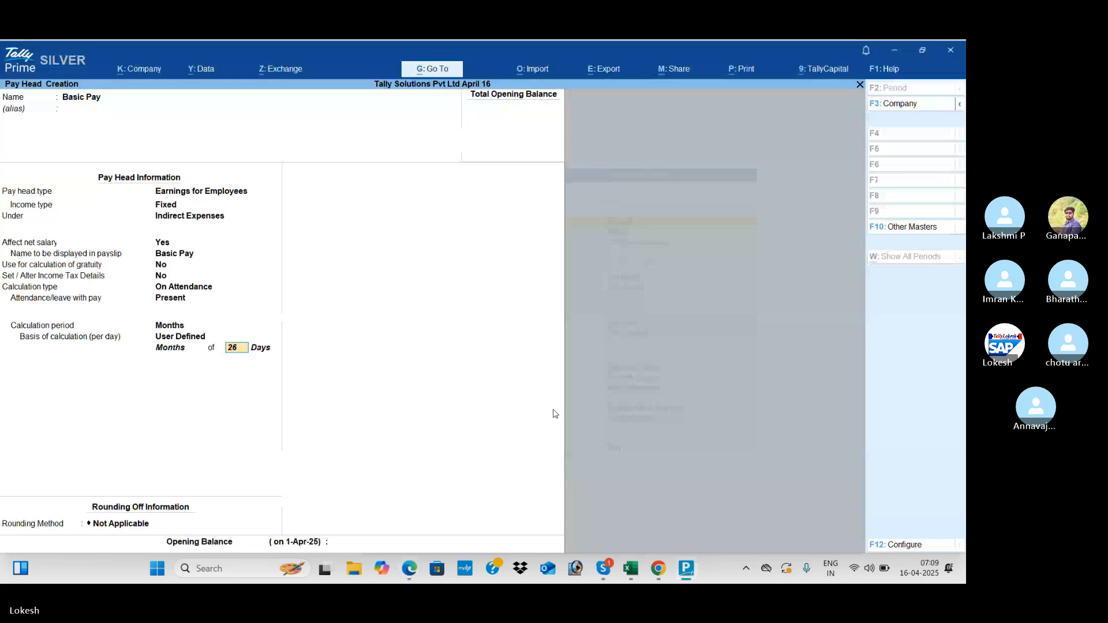
pyautogui.press('Return')
pyautogui.press('Return')
pyautogui.press('Return')
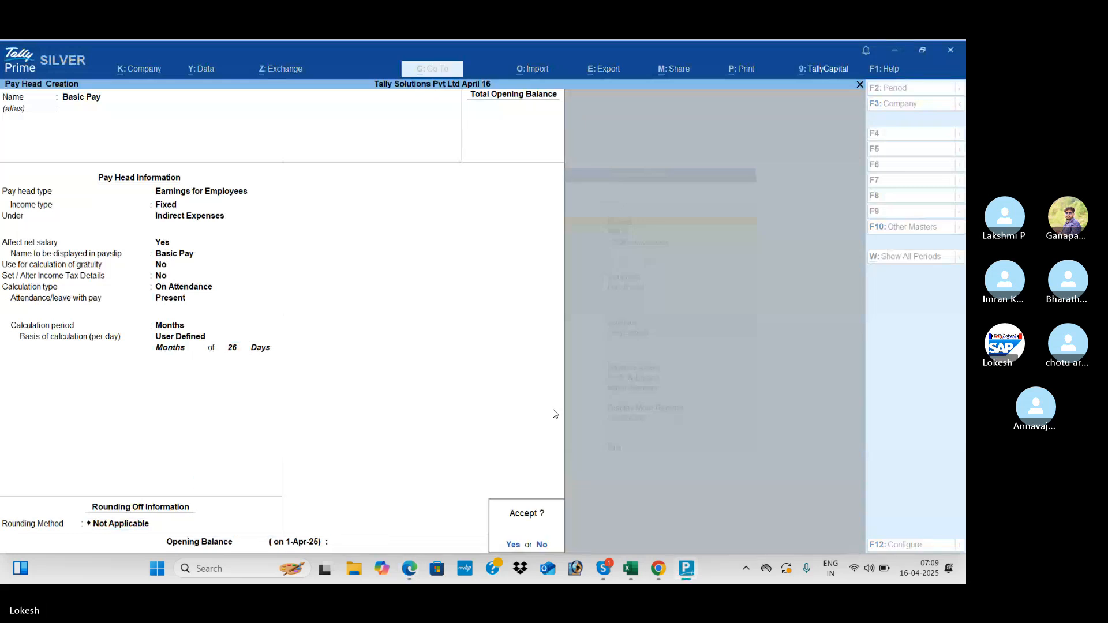
pyautogui.press('Return')
pyautogui.hotkey('alt', 'Tab')
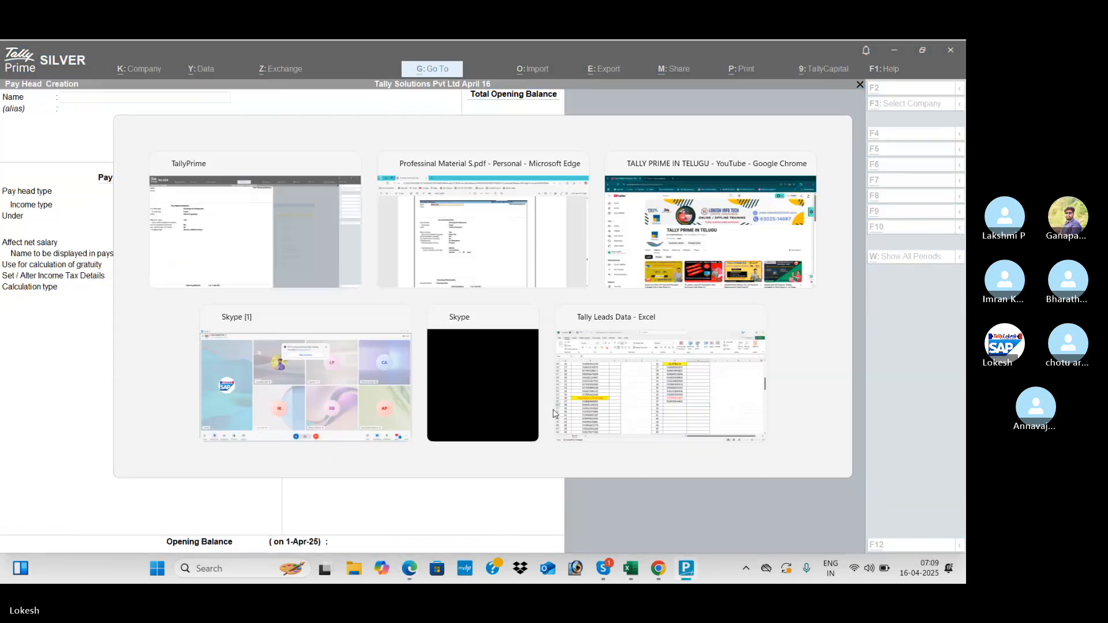
pyautogui.scroll(-5, 553, 414)
# - Create a House Rent Allowence earnings pay head, Fixed, under Indirect Expenses
pyautogui.scroll(-10, 553, 413)
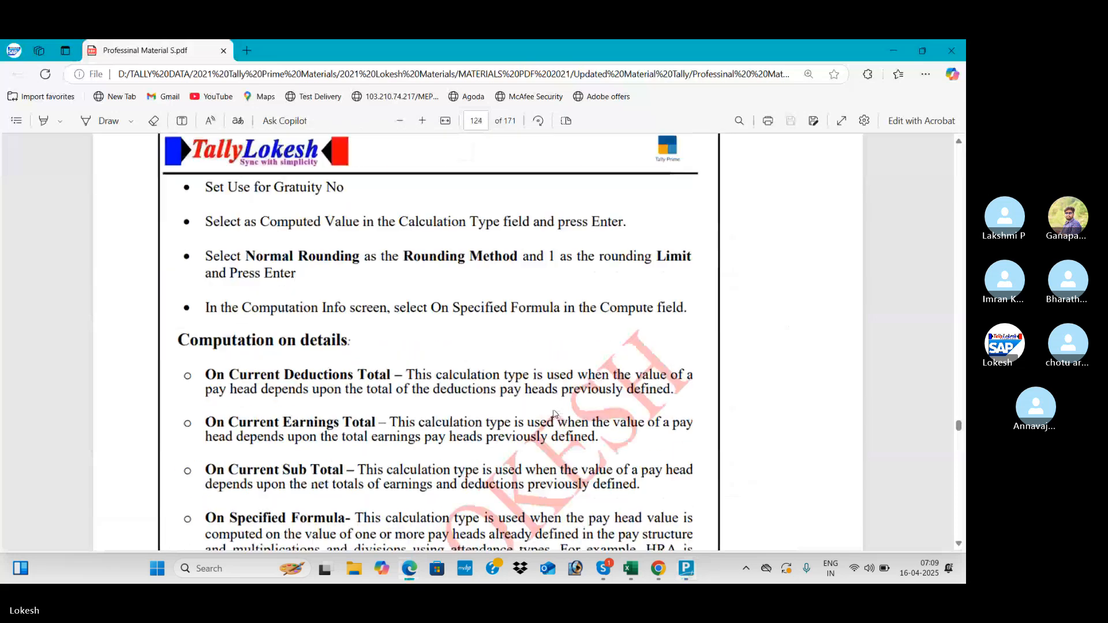
pyautogui.scroll(-10, 553, 413)
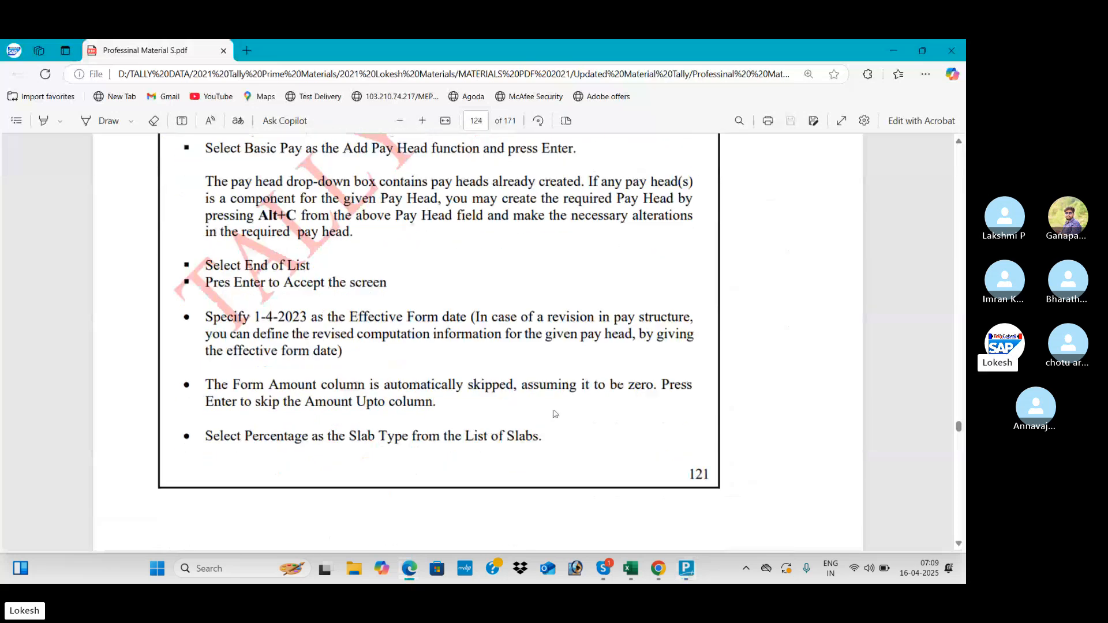
pyautogui.scroll(-2, 554, 413)
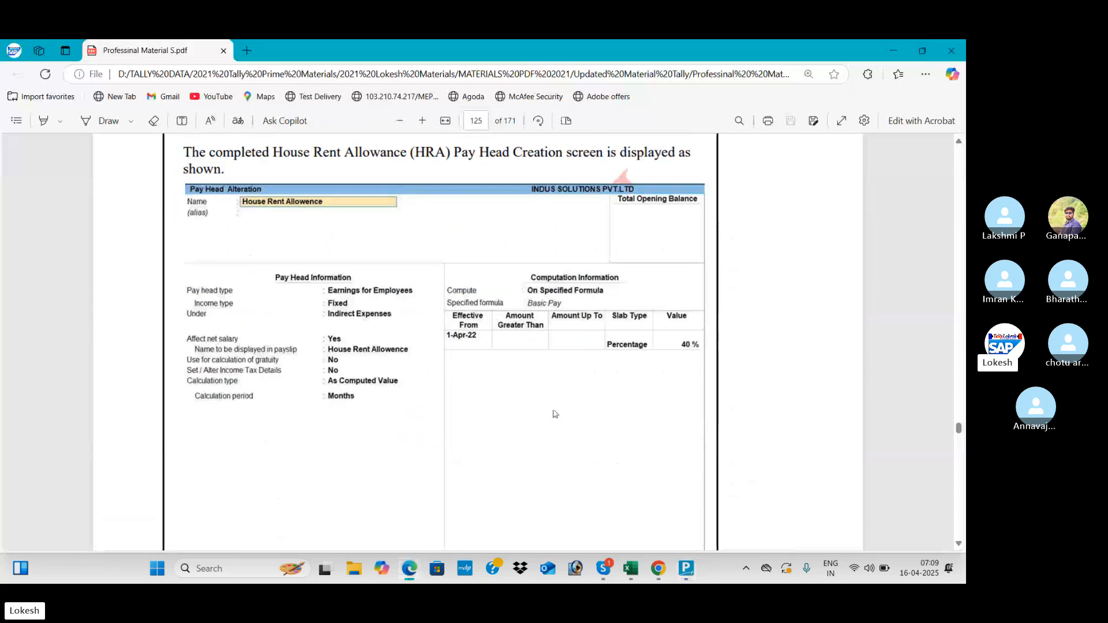
pyautogui.hotkey('alt', 'Tab')
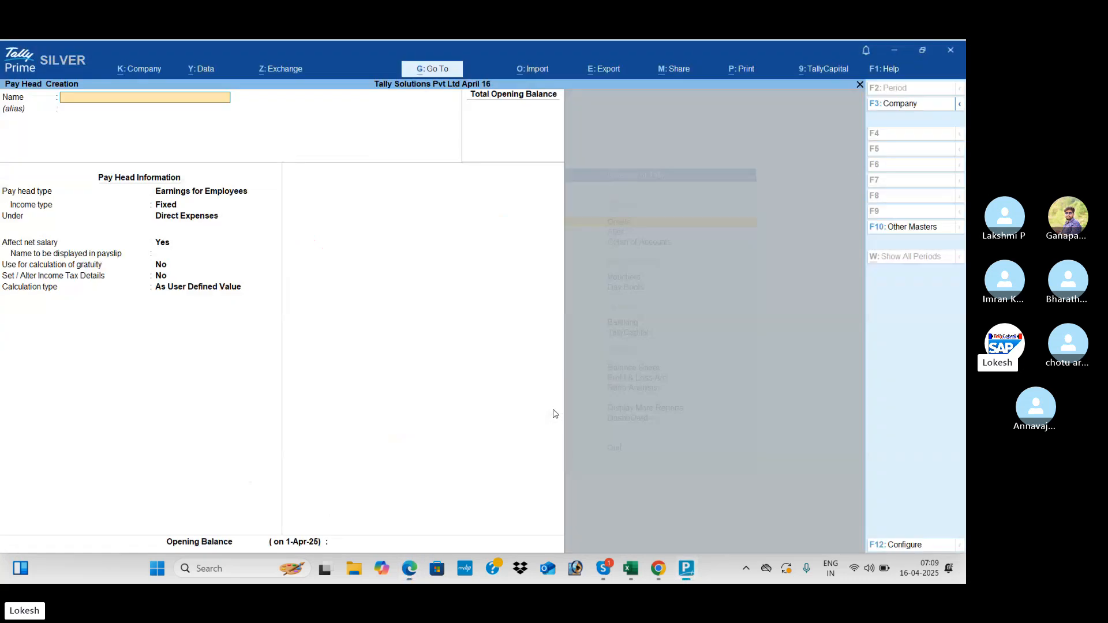
pyautogui.write('House')
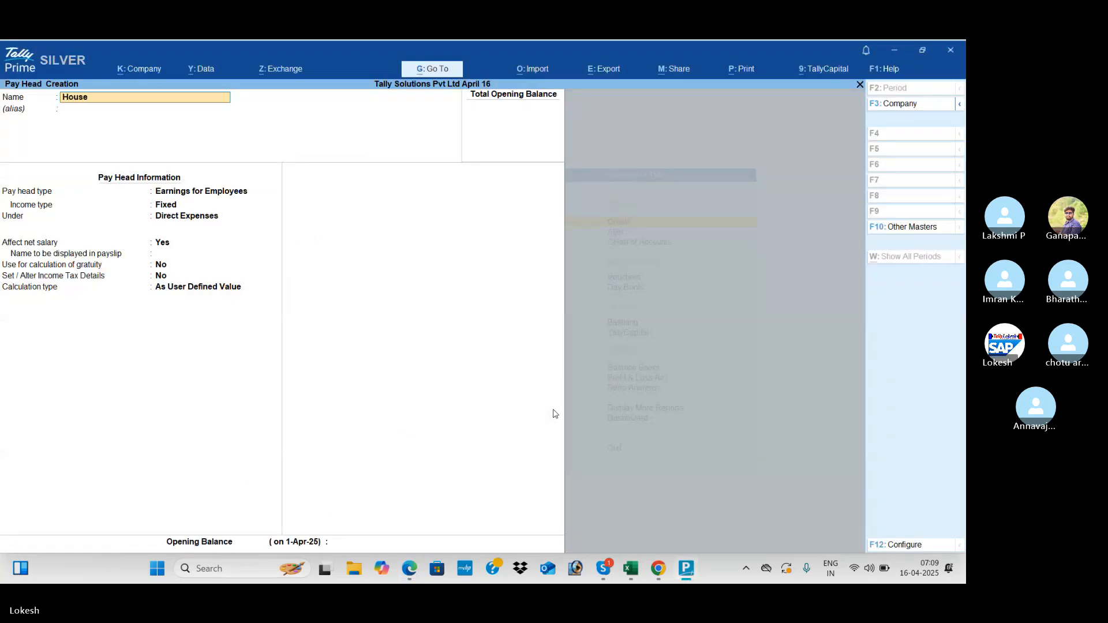
pyautogui.write(' Rent allowence')
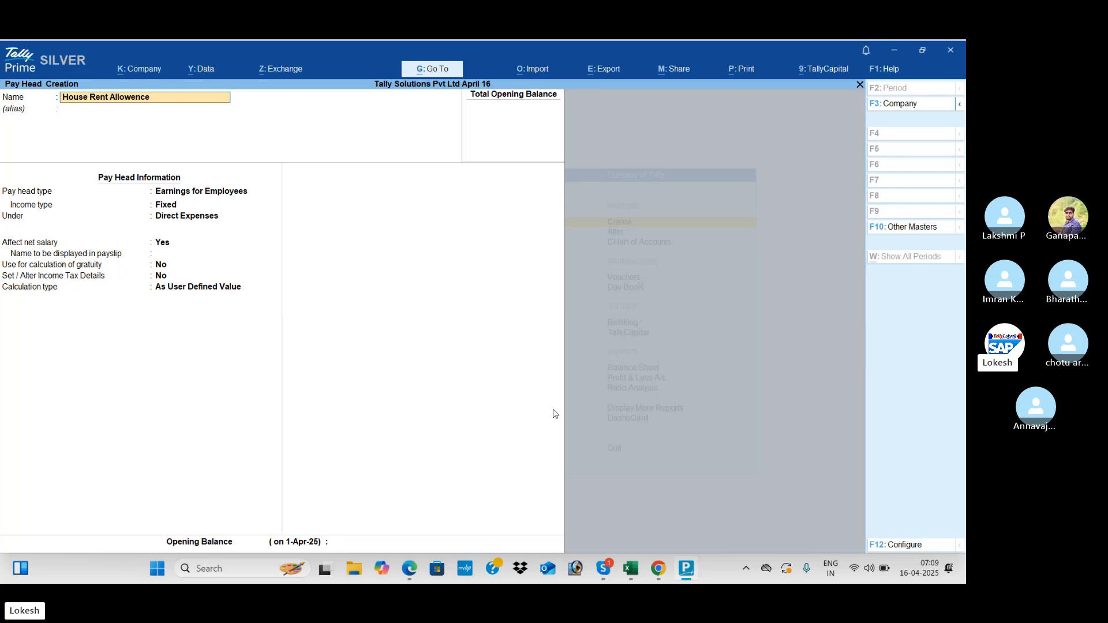
pyautogui.press('Return')
pyautogui.press('Return')
pyautogui.press('Return')
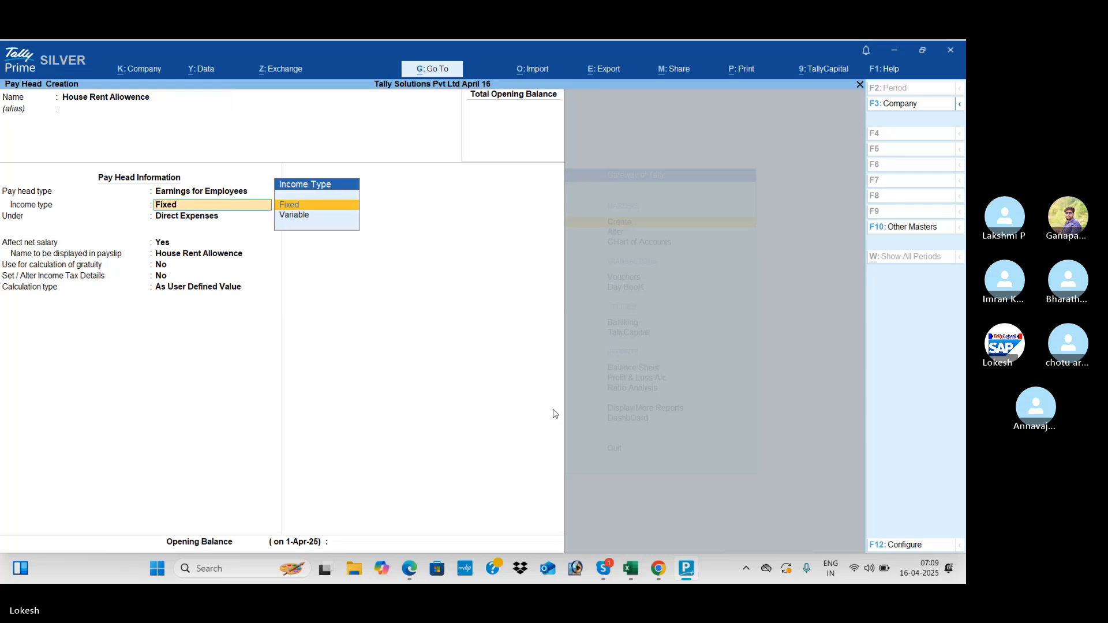
pyautogui.press('Return')
pyautogui.press('Down')
pyautogui.press('Return')
pyautogui.press('Return')
pyautogui.press('Return')
pyautogui.press('Return')
pyautogui.press('Return')
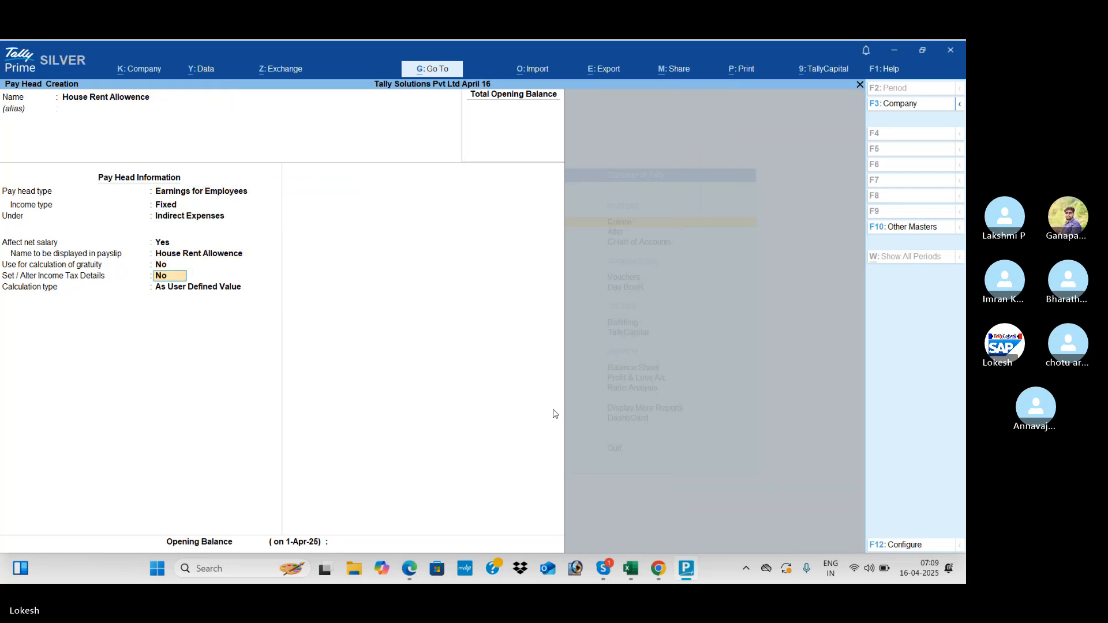
pyautogui.hotkey('alt', 'Tab')
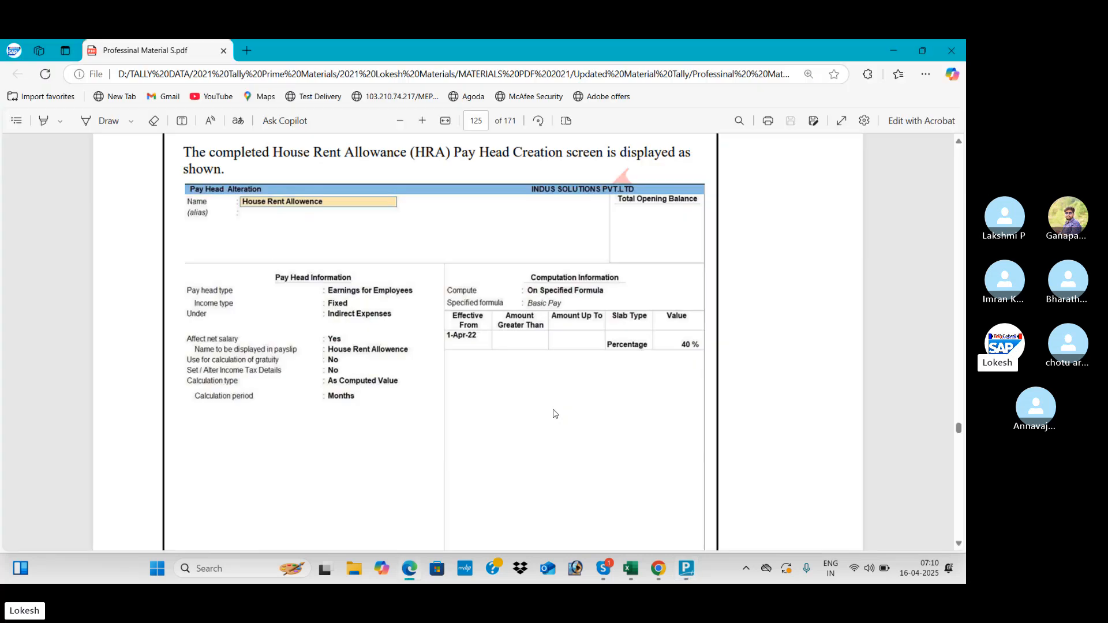
pyautogui.hotkey('alt', 'Tab')
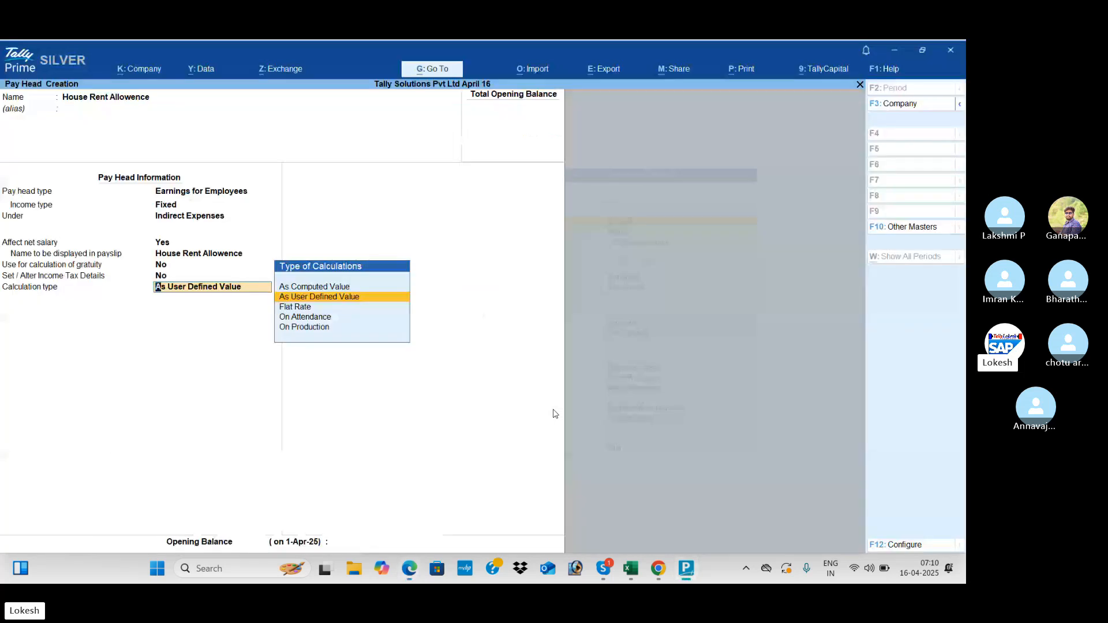
# - Make it As Computed Value per Months, on a specified formula of Basic Pay
pyautogui.press('Up')
pyautogui.press('Return')
pyautogui.press('Return')
pyautogui.press('Return')
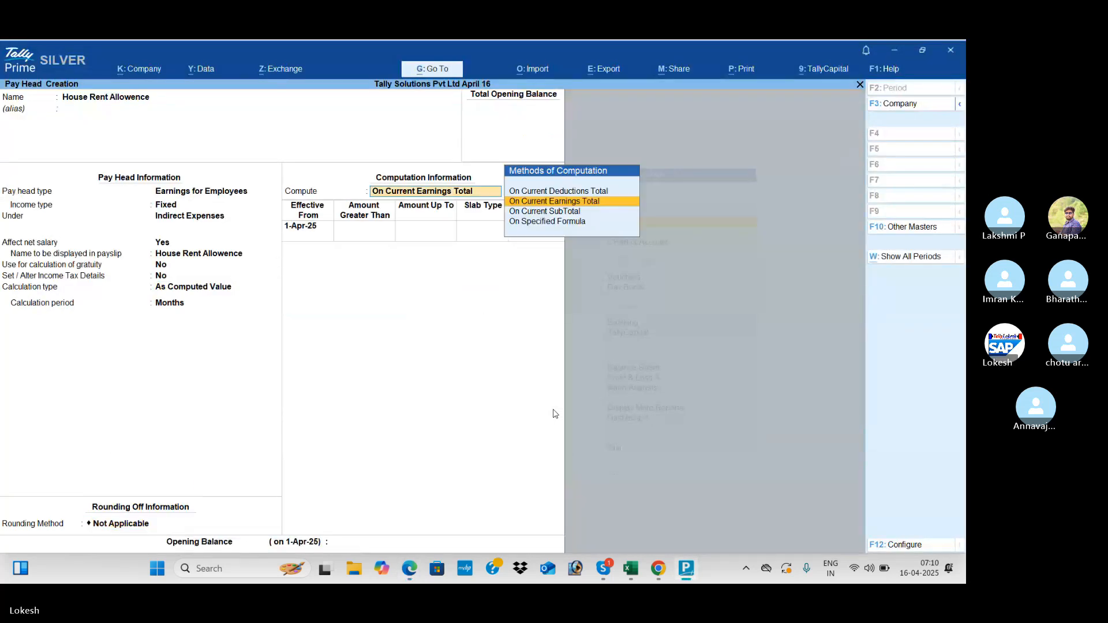
pyautogui.press('Down')
pyautogui.press('Down')
pyautogui.hotkey('alt', 'Tab')
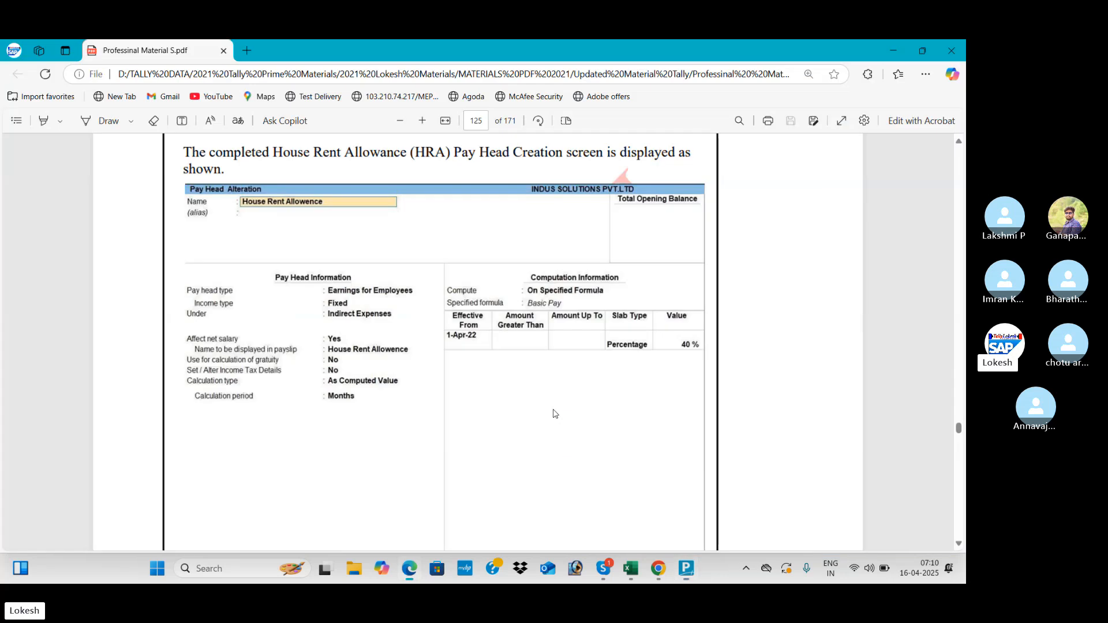
pyautogui.hotkey('alt', 'Tab')
pyautogui.press('Return')
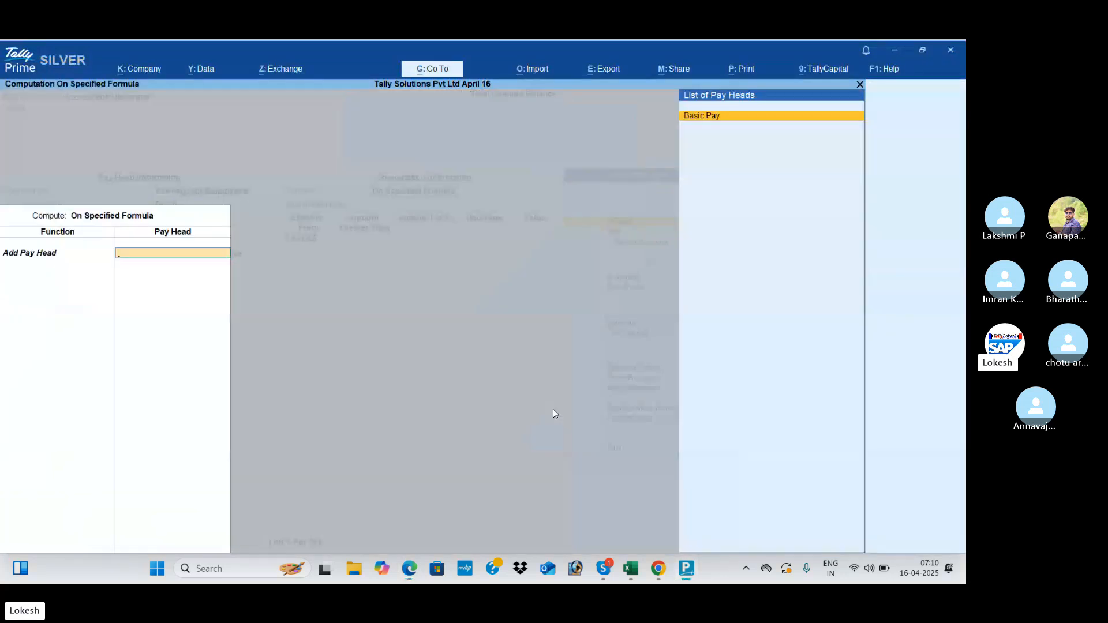
pyautogui.press('Return')
pyautogui.press('Return')
pyautogui.press('Return')
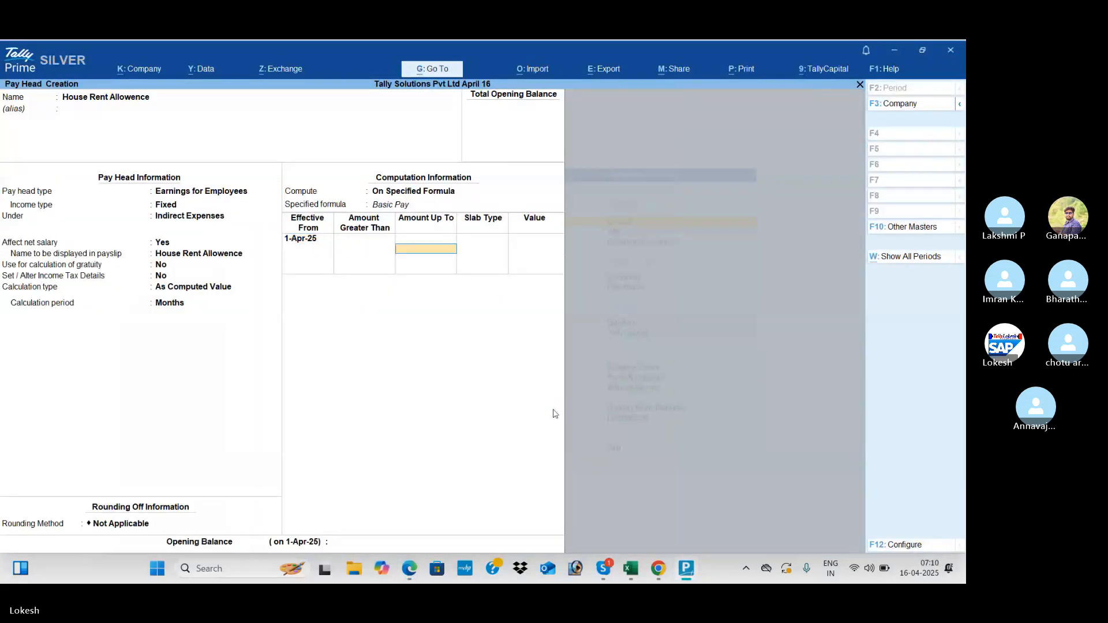
# - Add a 40% Percentage slab and reach the save prompt
pyautogui.hotkey('alt', 'Tab')
pyautogui.hotkey('alt', 'Tab')
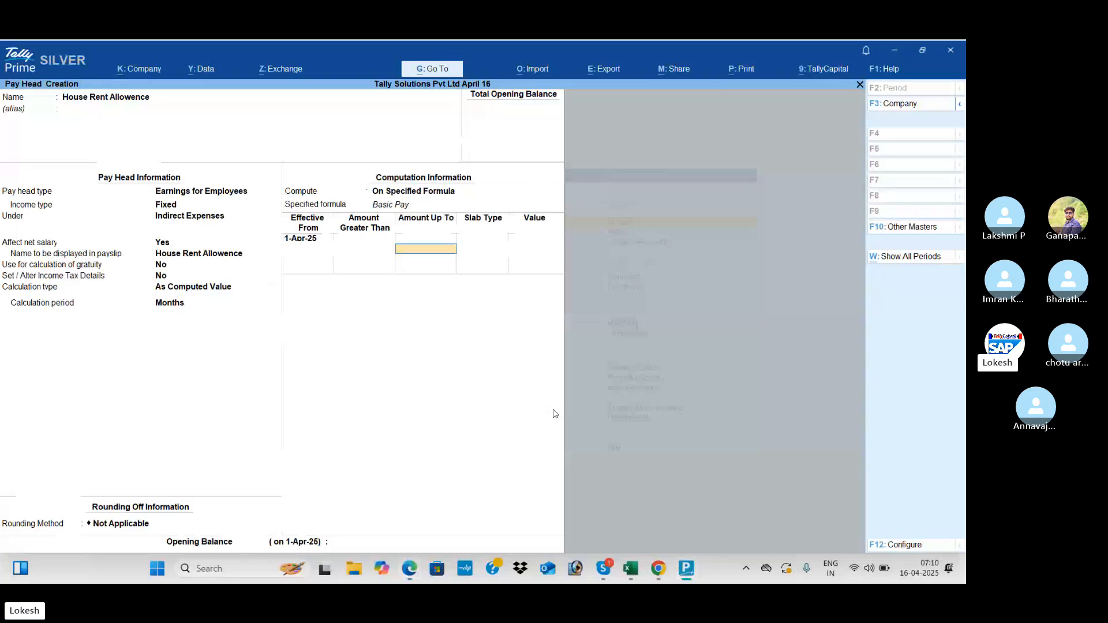
pyautogui.press('Return')
pyautogui.press('Return')
pyautogui.hotkey('alt', 'Tab')
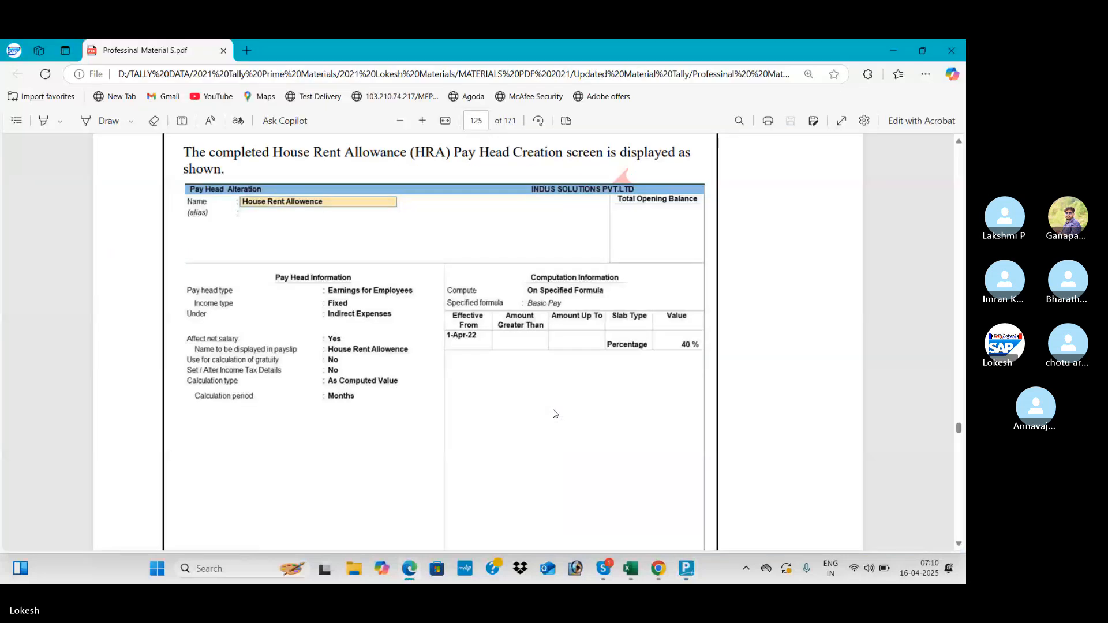
pyautogui.hotkey('alt', 'Tab')
pyautogui.write('40')
pyautogui.press('Return')
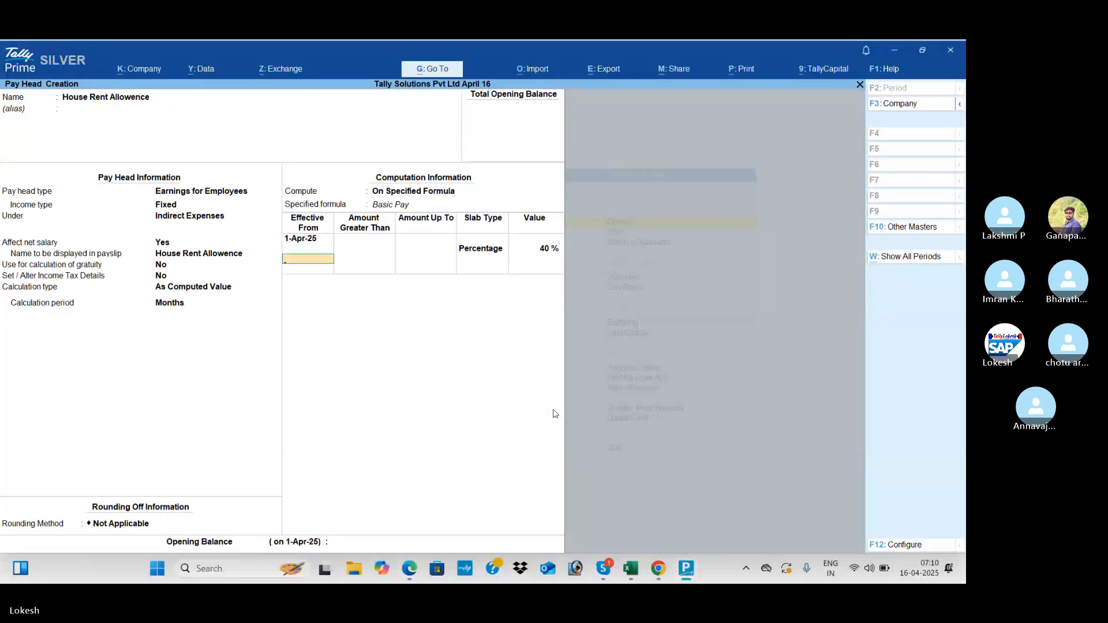
pyautogui.press('Return')
pyautogui.press('Return')
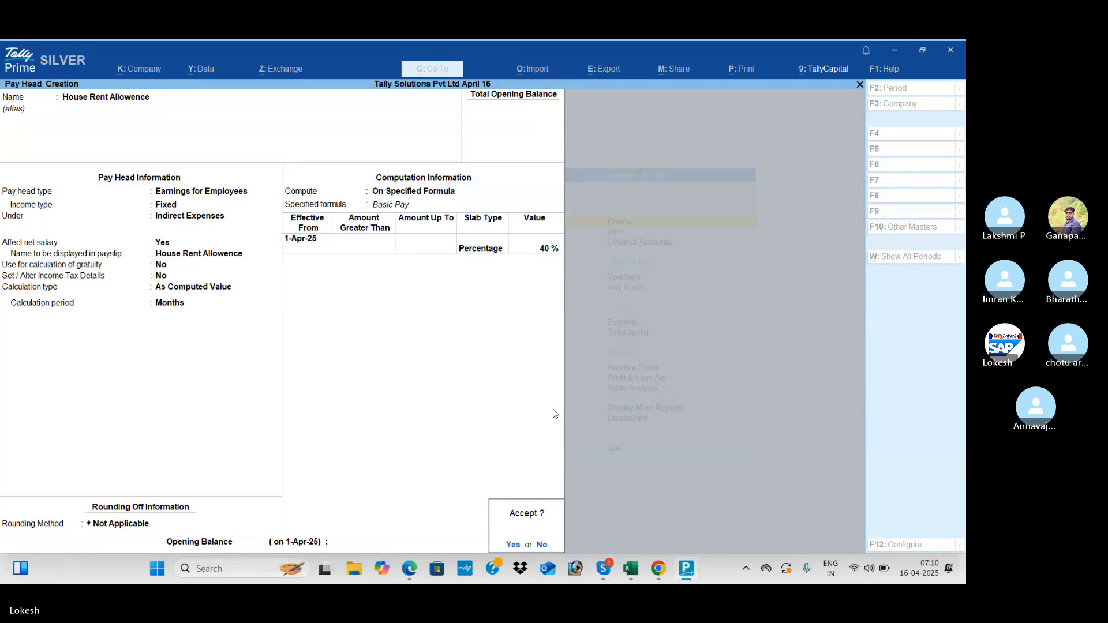
pyautogui.press('Return')
pyautogui.hotkey('alt', 'Tab')
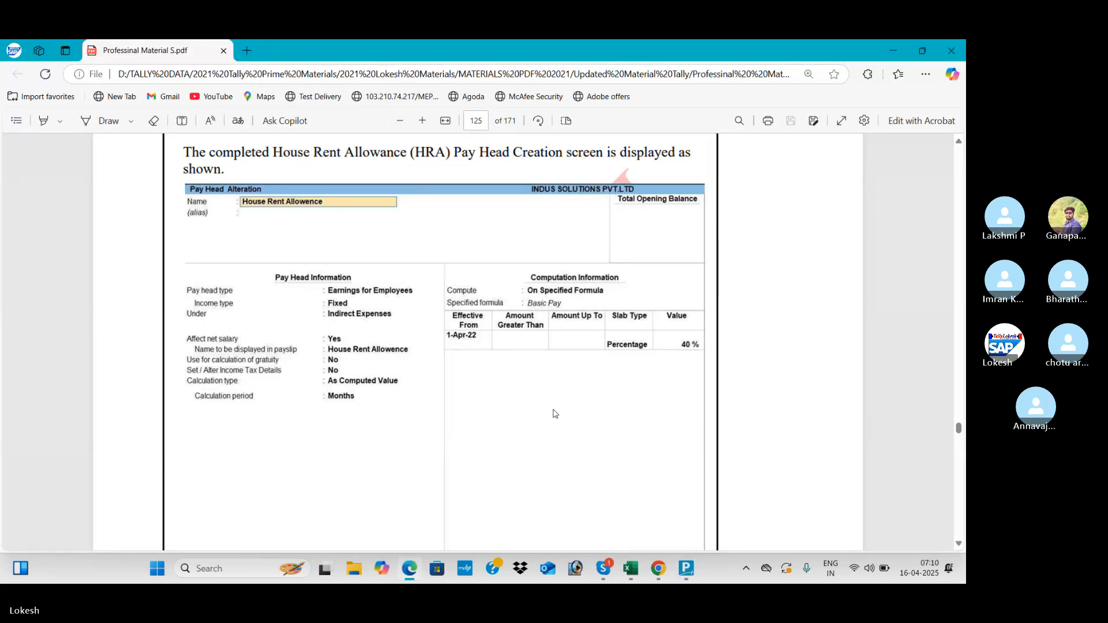
# - Create a Conveyance pay head: Earnings for Employees, Fixed, under Indirect Expenses
pyautogui.scroll(-10, 554, 414)
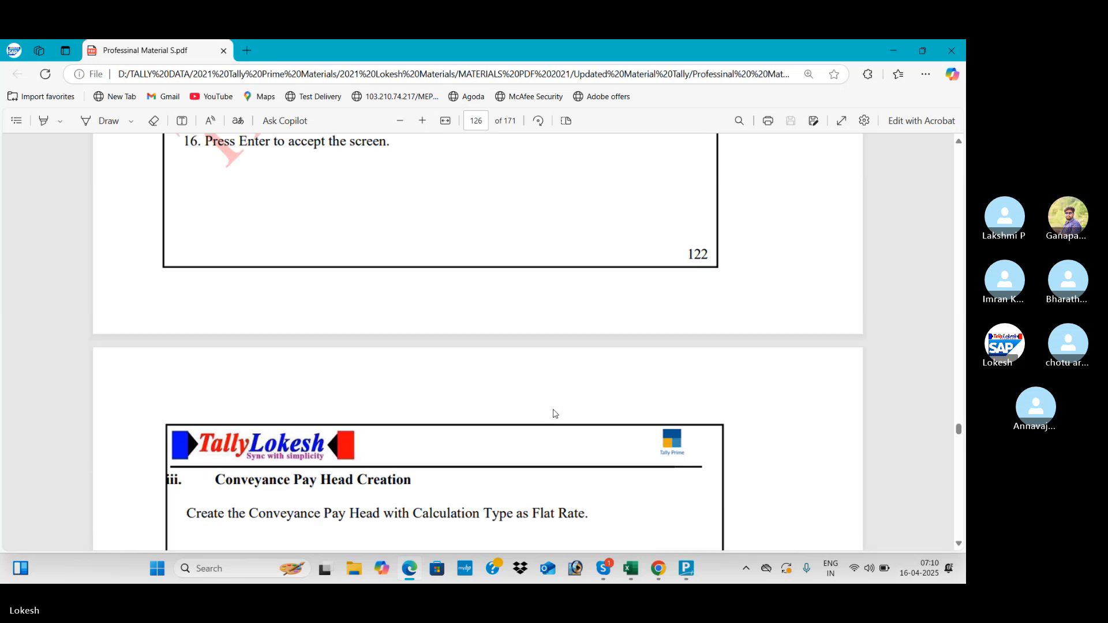
pyautogui.scroll(-6, 555, 413)
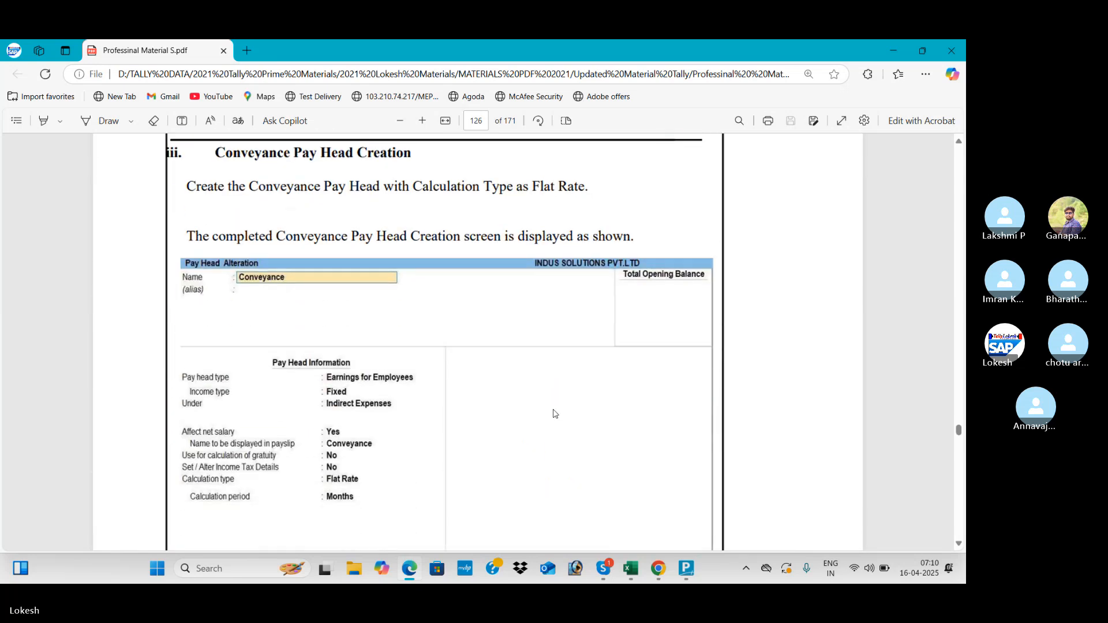
pyautogui.scroll(-2, 555, 413)
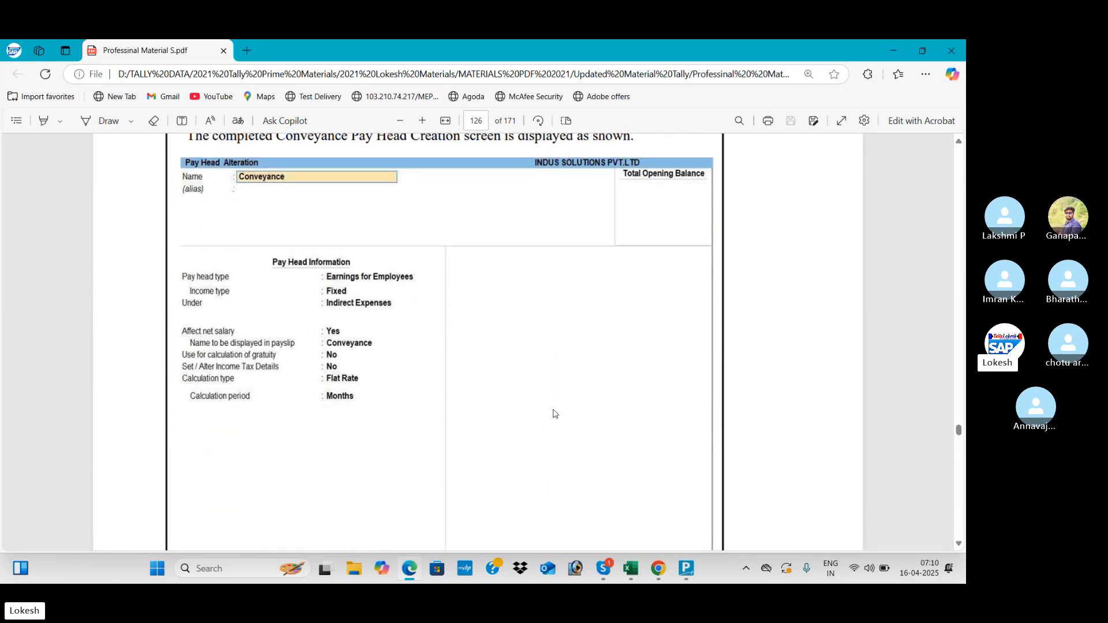
pyautogui.hotkey('alt', 'Tab')
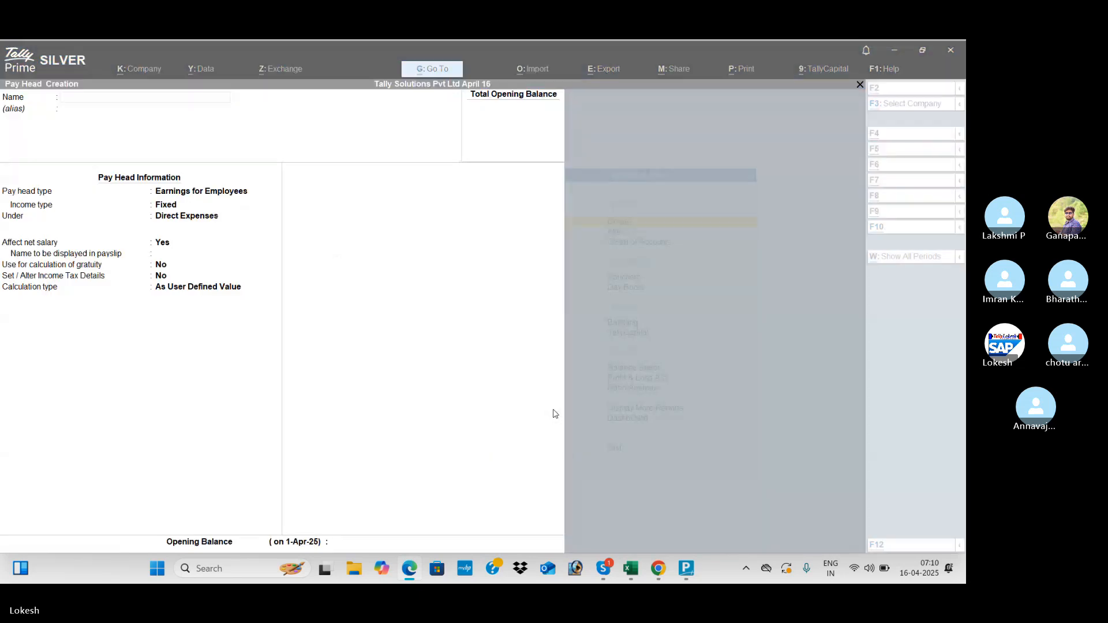
pyautogui.write('Conve')
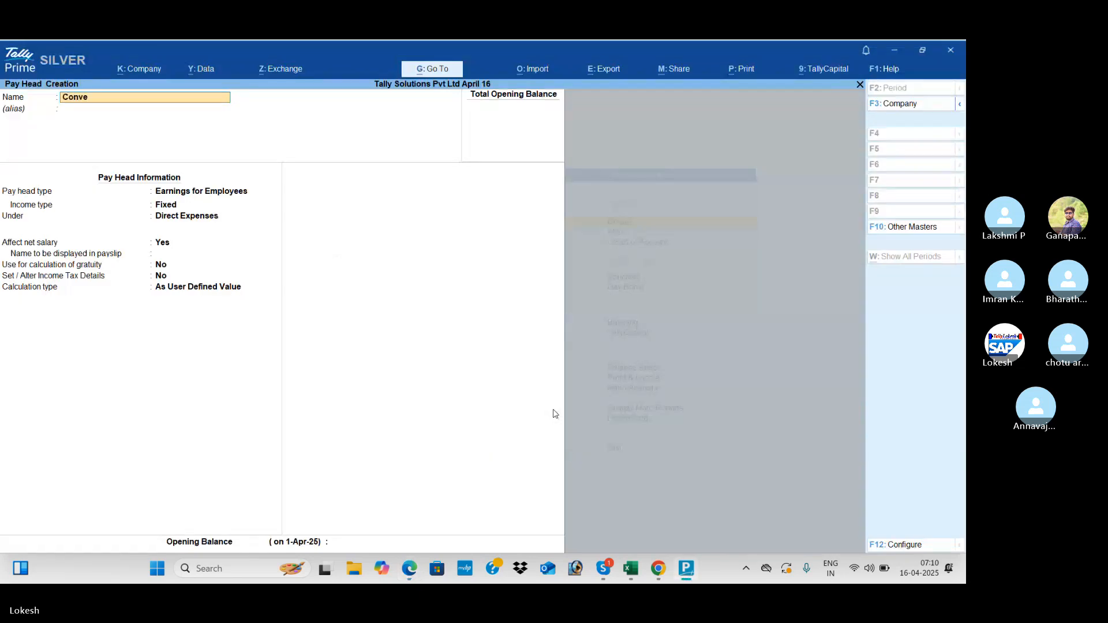
pyautogui.write('yance')
pyautogui.press('Return')
pyautogui.press('Return')
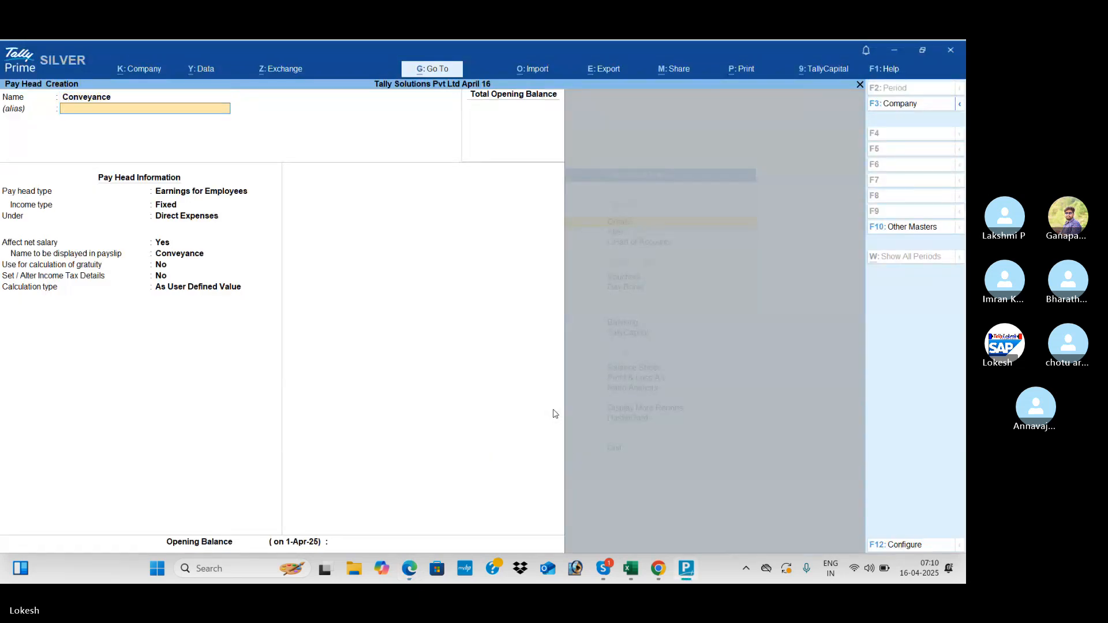
pyautogui.press('Return')
pyautogui.press('Return')
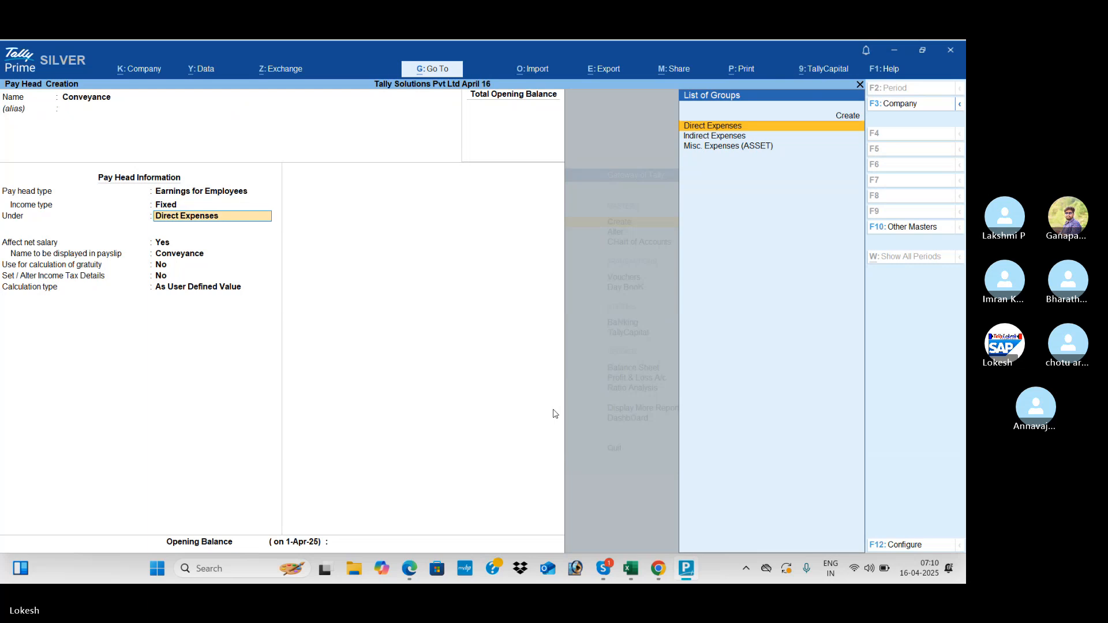
pyautogui.press('Down')
pyautogui.press('Return')
pyautogui.press('Return')
pyautogui.press('Return')
pyautogui.press('Return')
pyautogui.press('Return')
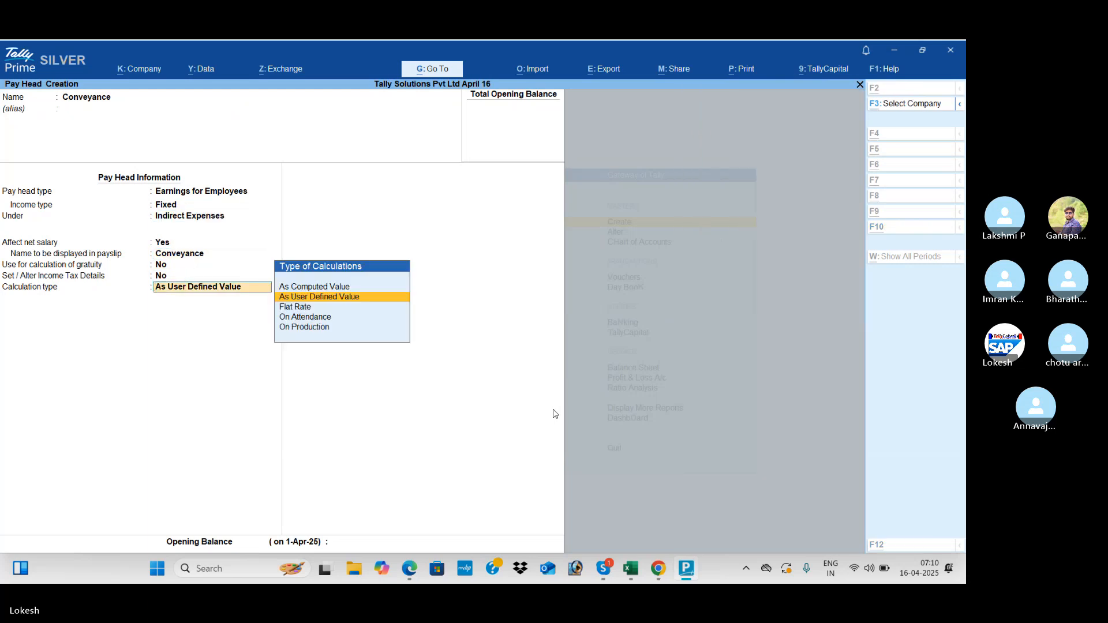
pyautogui.hotkey('alt', 'Tab')
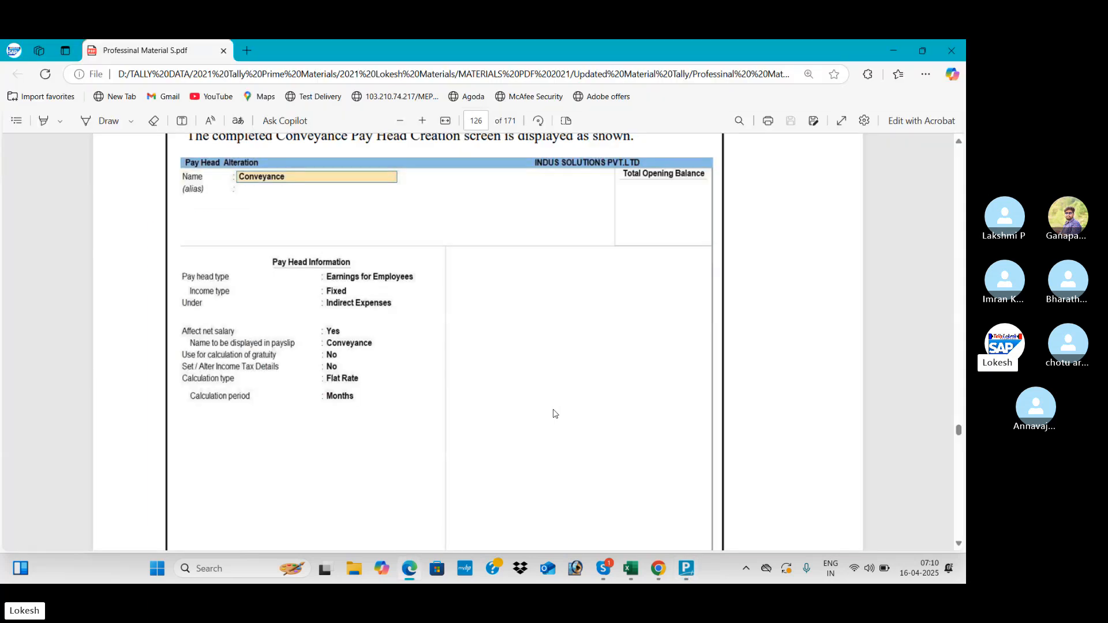
pyautogui.hotkey('alt', 'Tab')
# - Set Conveyance to Flat Rate per Months and save it
pyautogui.press('Down')
pyautogui.press('Return')
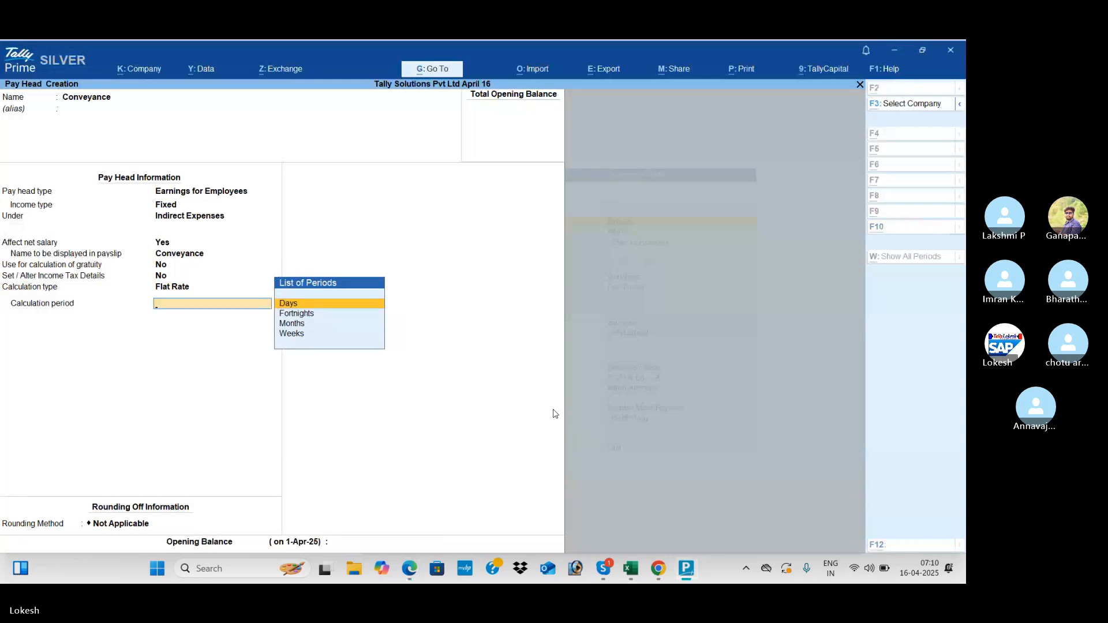
pyautogui.hotkey('alt', 'Tab')
pyautogui.hotkey('alt', 'Tab')
pyautogui.press('Down')
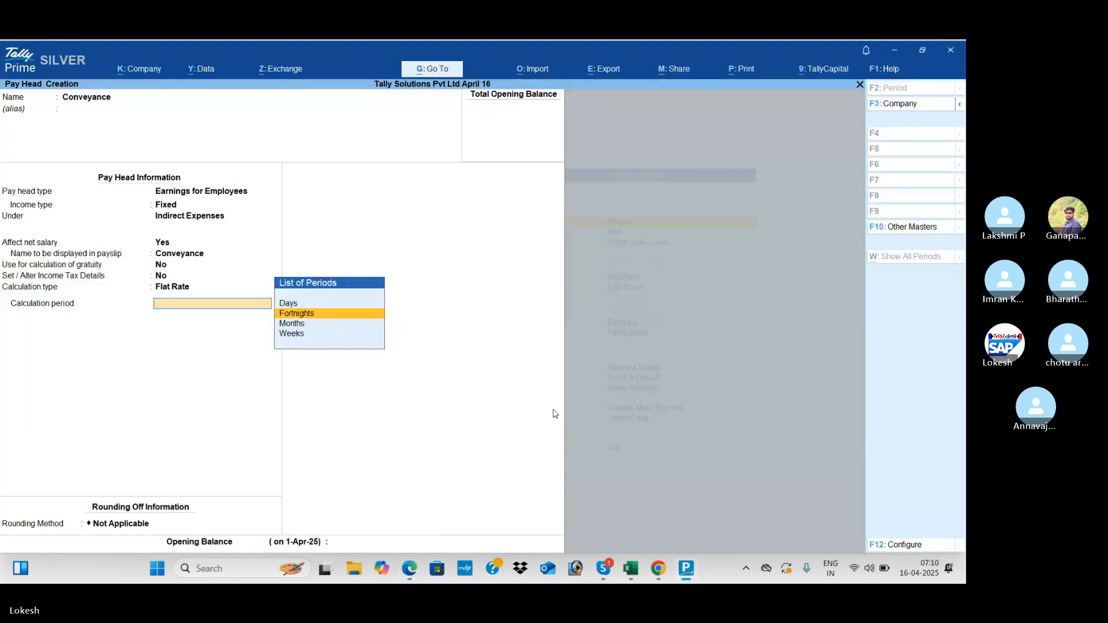
pyautogui.press('Down')
pyautogui.press('Return')
pyautogui.press('Return')
pyautogui.press('Return')
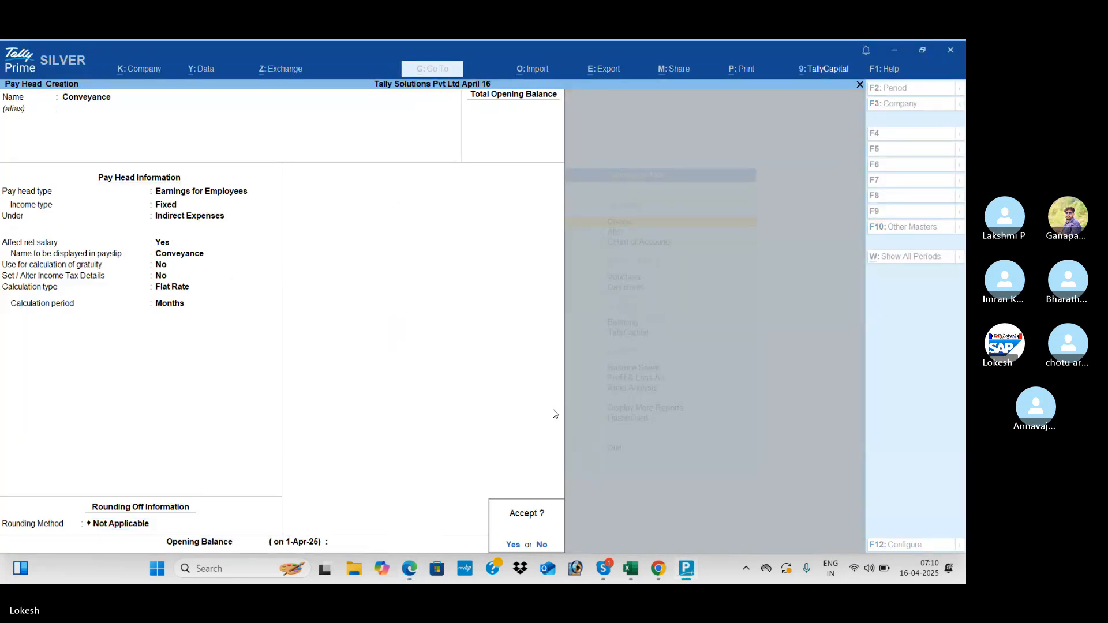
pyautogui.press('Return')
# - Create an Overtime Pay pay head: Earnings for Employees, Fixed, under Indirect Expenses
pyautogui.hotkey('alt', 'Tab')
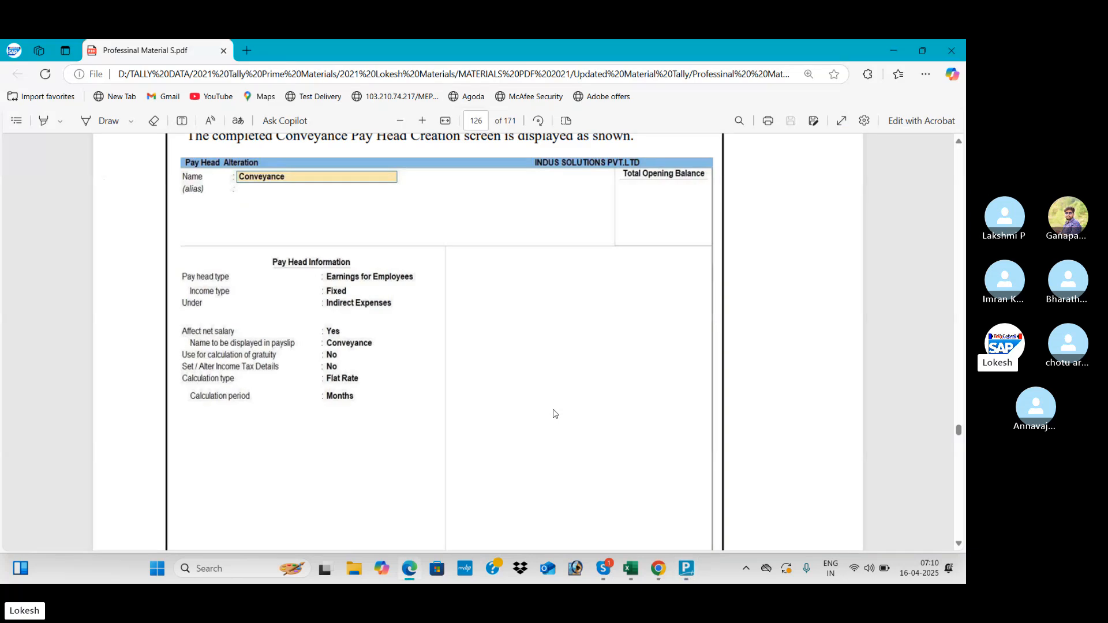
pyautogui.scroll(-5, 553, 413)
pyautogui.scroll(-9, 554, 414)
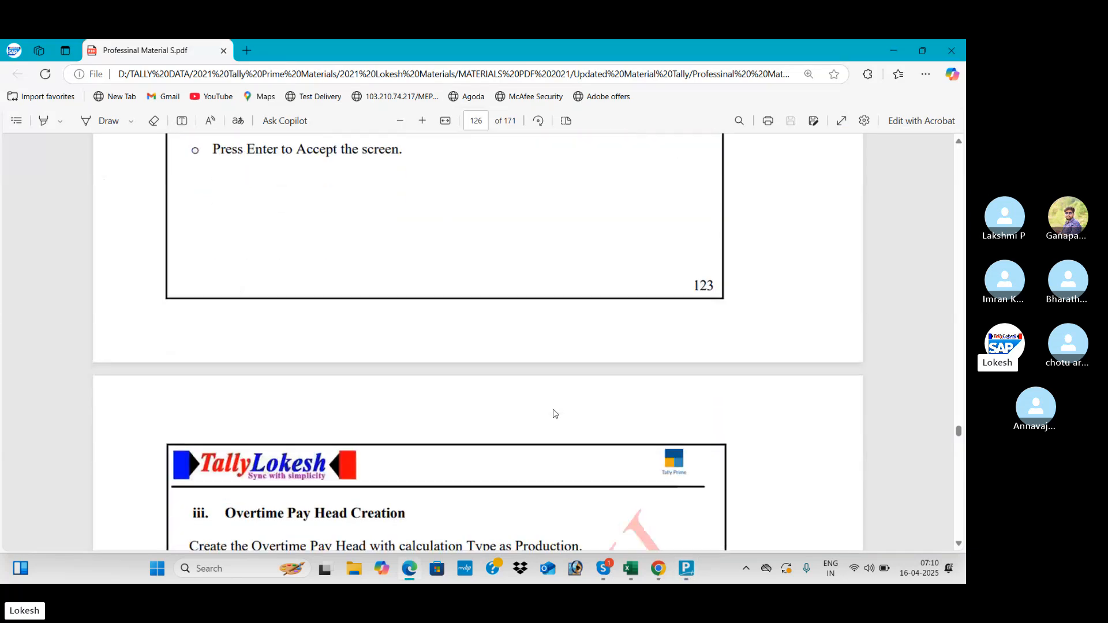
pyautogui.scroll(-3, 553, 413)
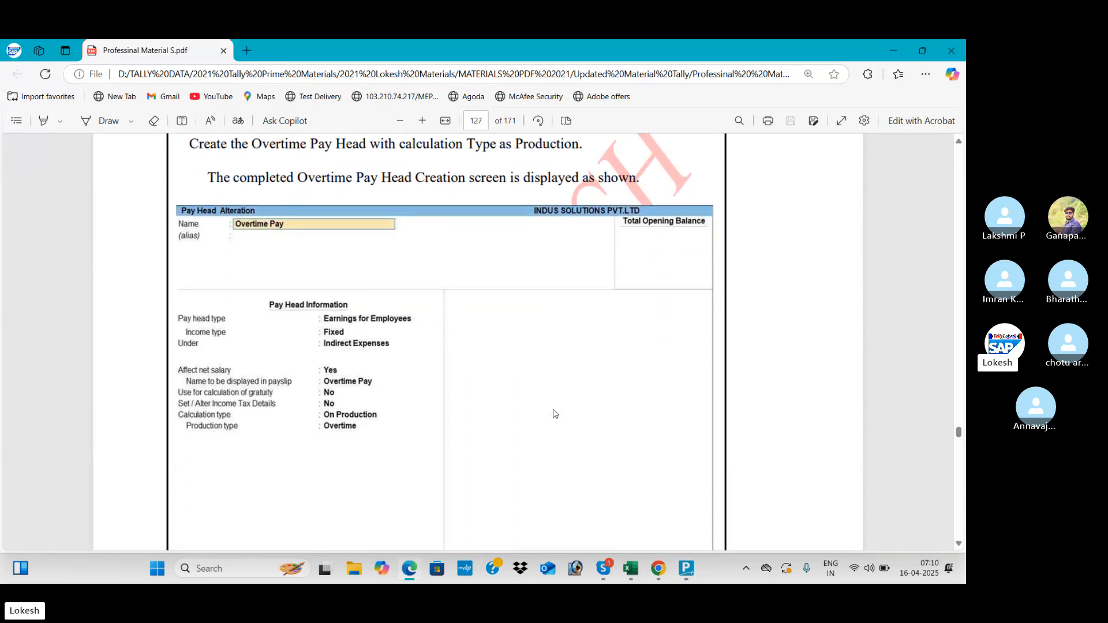
pyautogui.hotkey('alt', 'Tab')
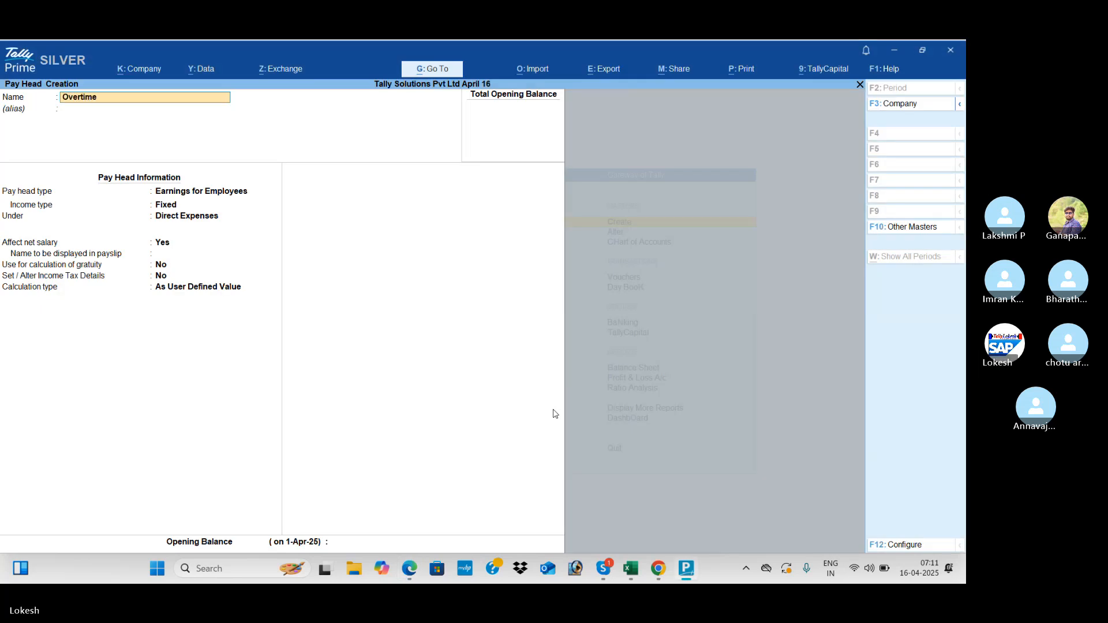
pyautogui.hotkey('alt', 'Tab')
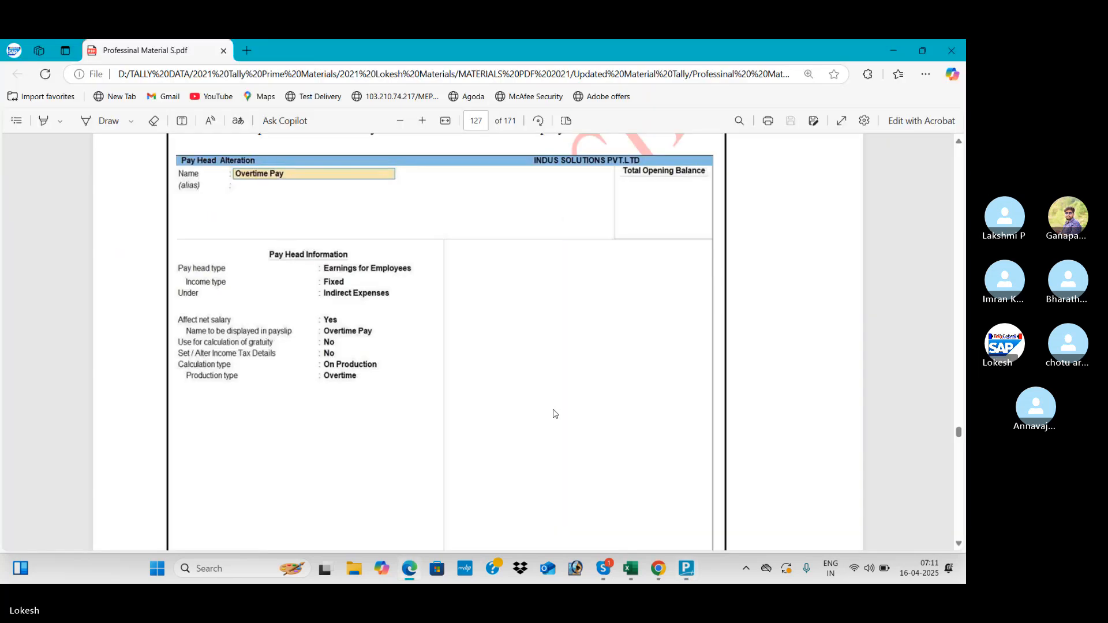
pyautogui.hotkey('alt', 'Tab')
pyautogui.write('Pau')
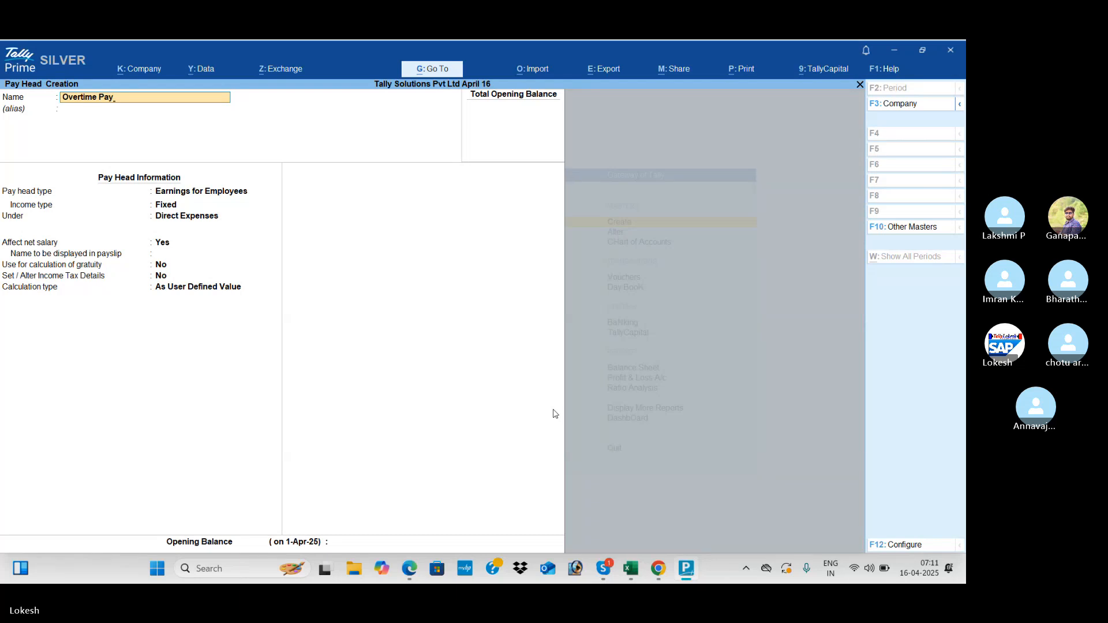
pyautogui.press('Return')
pyautogui.press('Return')
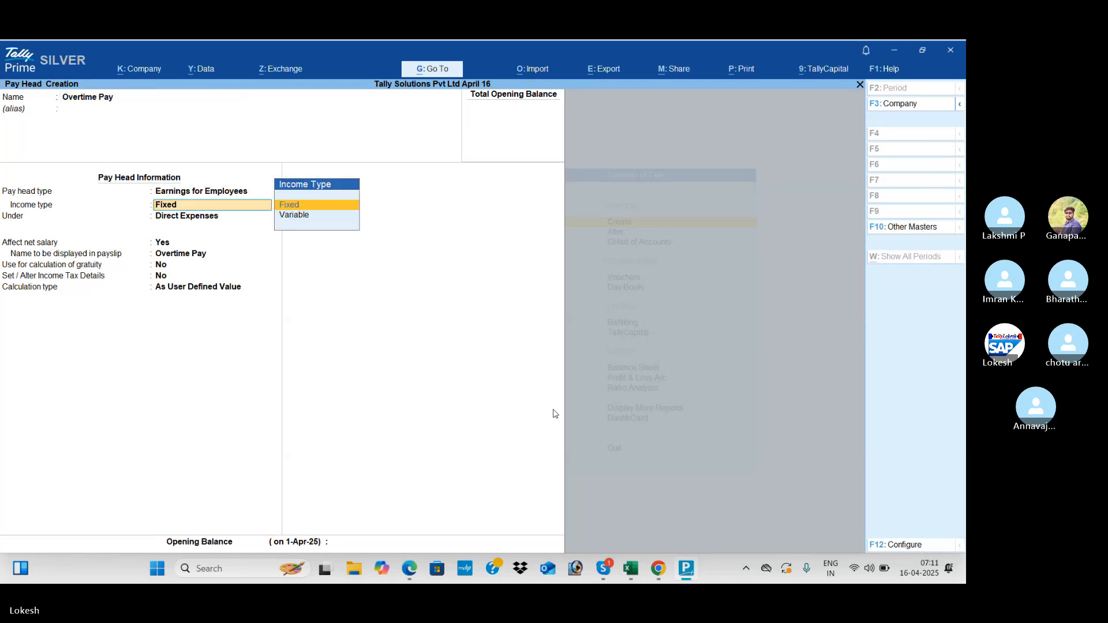
pyautogui.press('Return')
pyautogui.press('Down')
pyautogui.press('Return')
pyautogui.press('Return')
pyautogui.press('Return')
pyautogui.press('Return')
pyautogui.press('Return')
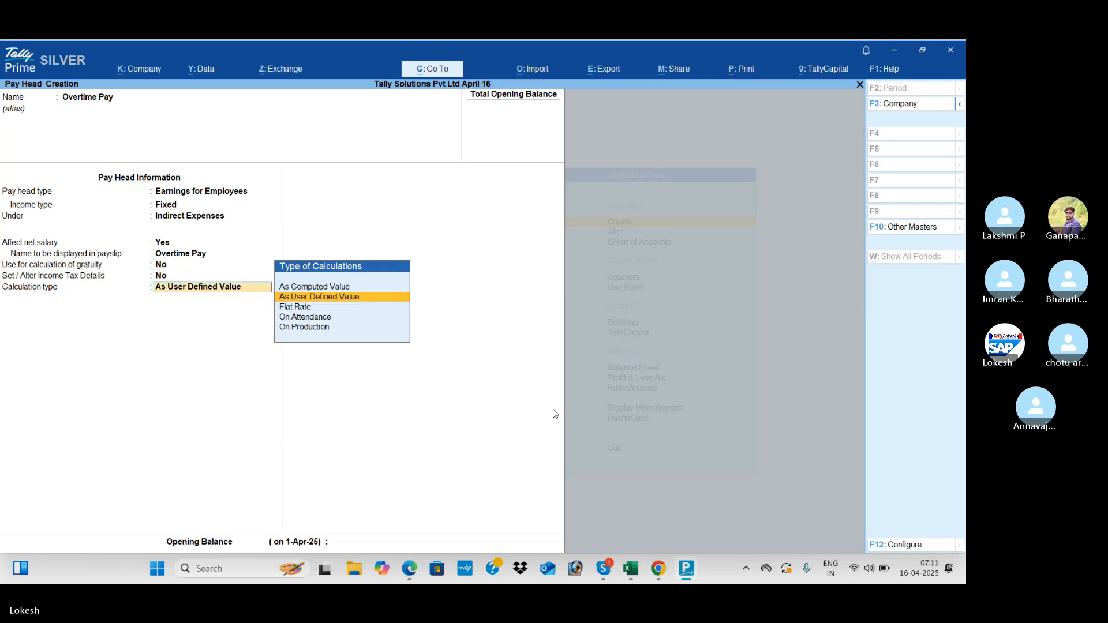
# - Calculate Overtime Pay On Production with Overtime as production type, then accept
pyautogui.hotkey('alt', 'Tab')
pyautogui.hotkey('alt', 'Tab')
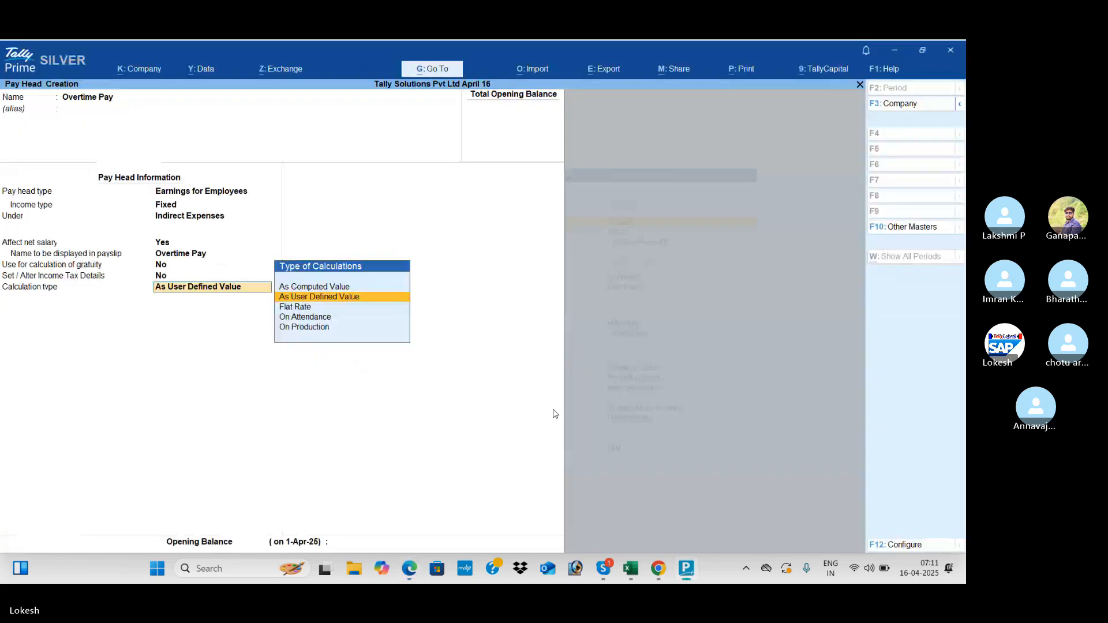
pyautogui.press('Down')
pyautogui.press('Down')
pyautogui.press('Down')
pyautogui.press('Return')
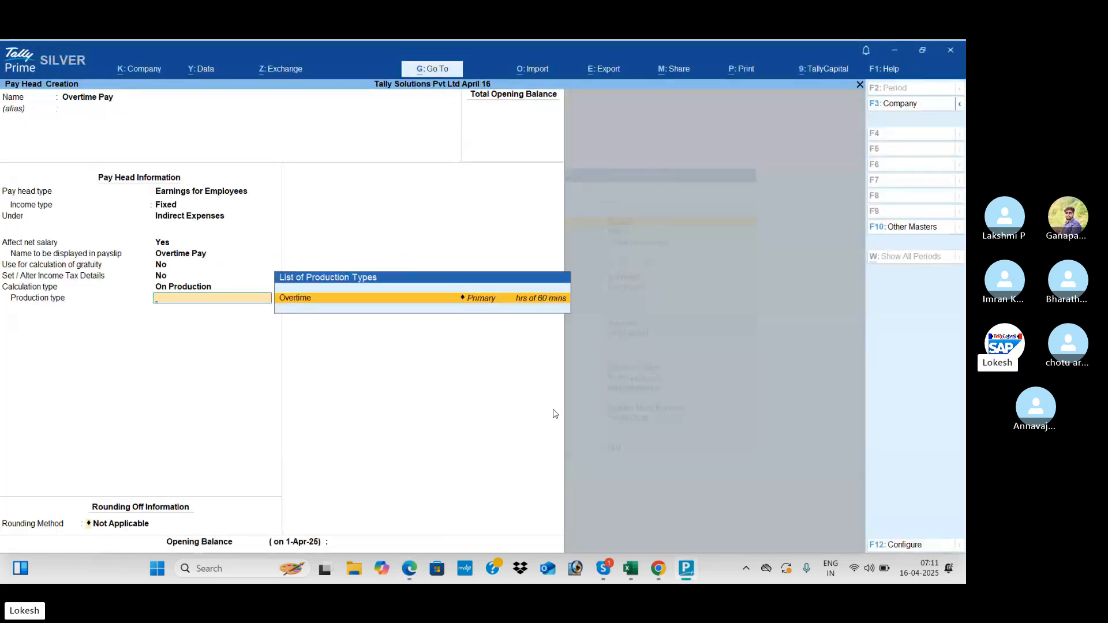
pyautogui.press('Return')
pyautogui.press('Return')
pyautogui.press('Return')
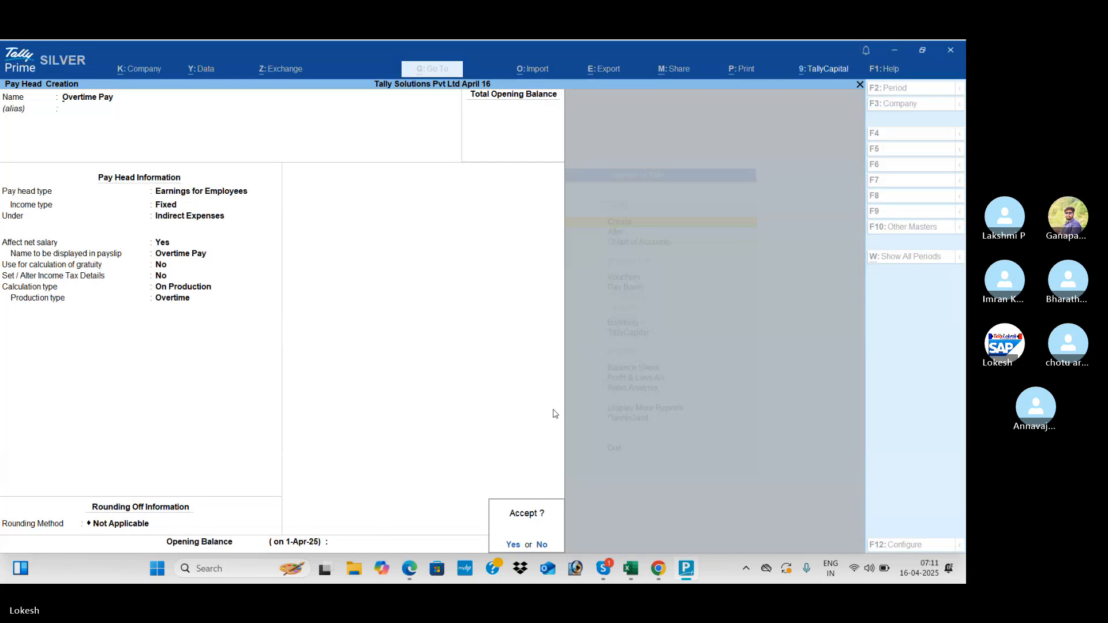
pyautogui.press('Return')
pyautogui.hotkey('alt', 'Tab')
pyautogui.scroll(-5, 555, 413)
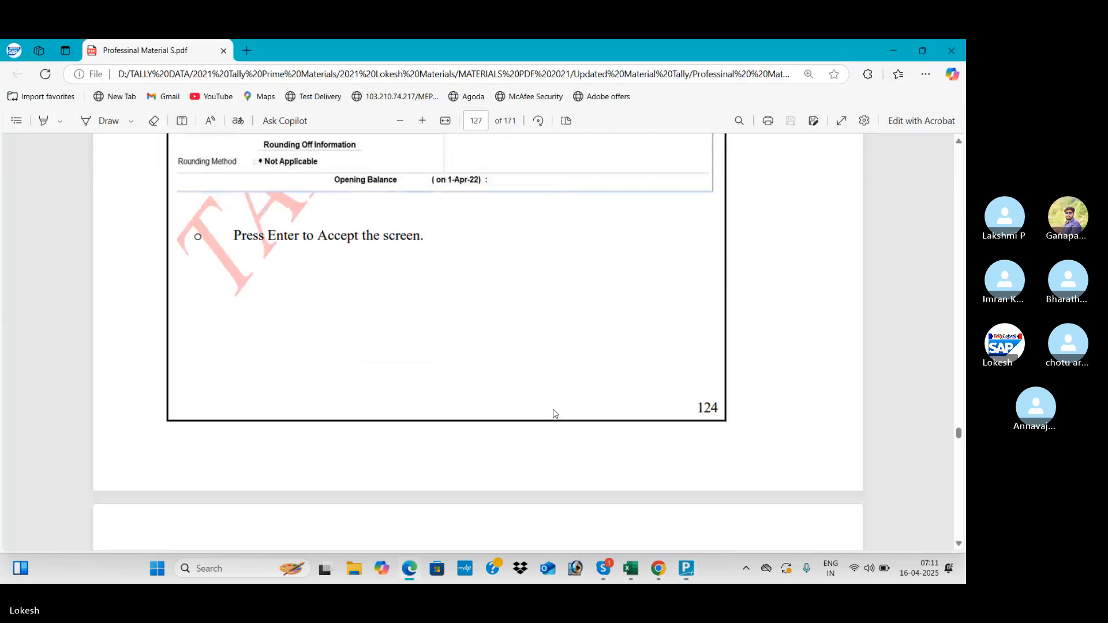
# - Save Variable Pay as a Fixed earnings pay head under Indirect Expenses, As User Defined Value
pyautogui.scroll(-7, 554, 414)
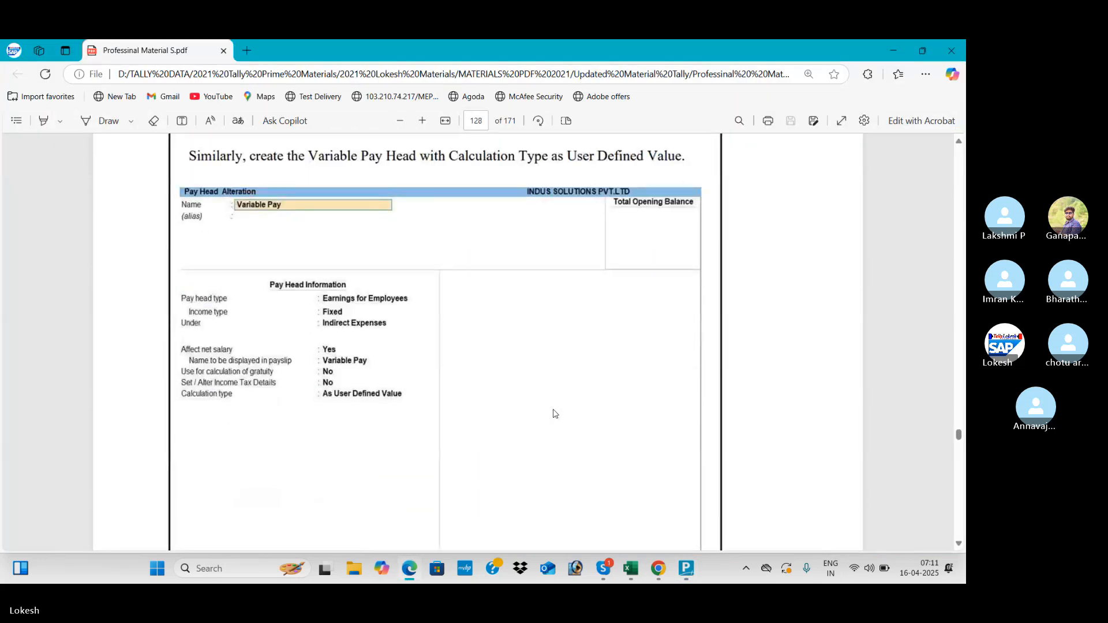
pyautogui.hotkey('alt', 'Tab')
pyautogui.write('Varia')
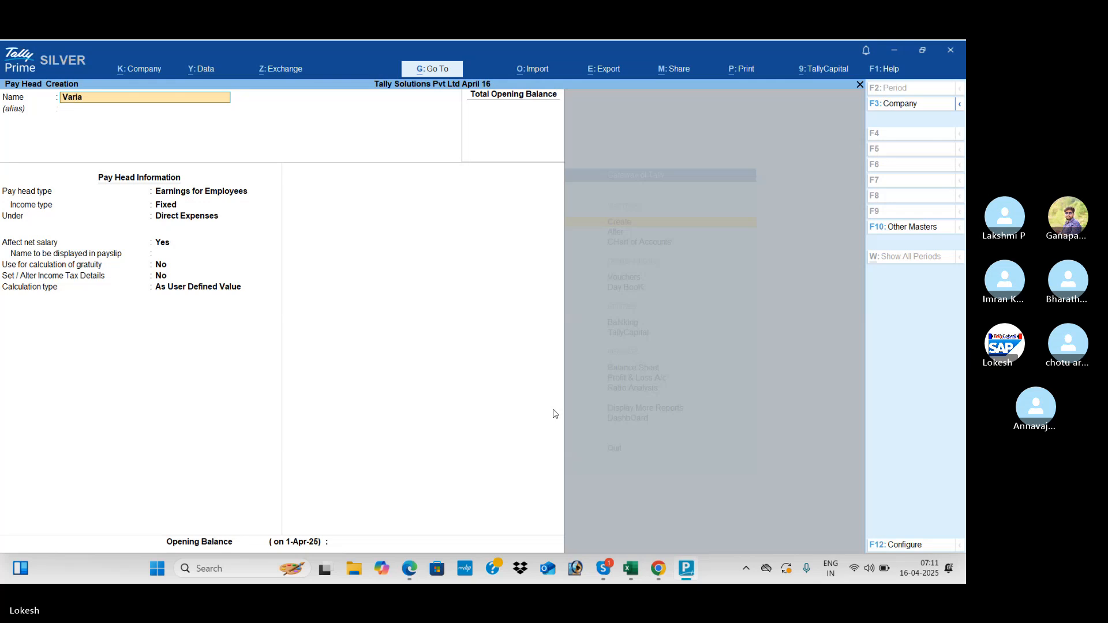
pyautogui.write('ble Pay')
pyautogui.press('Return')
pyautogui.press('Return')
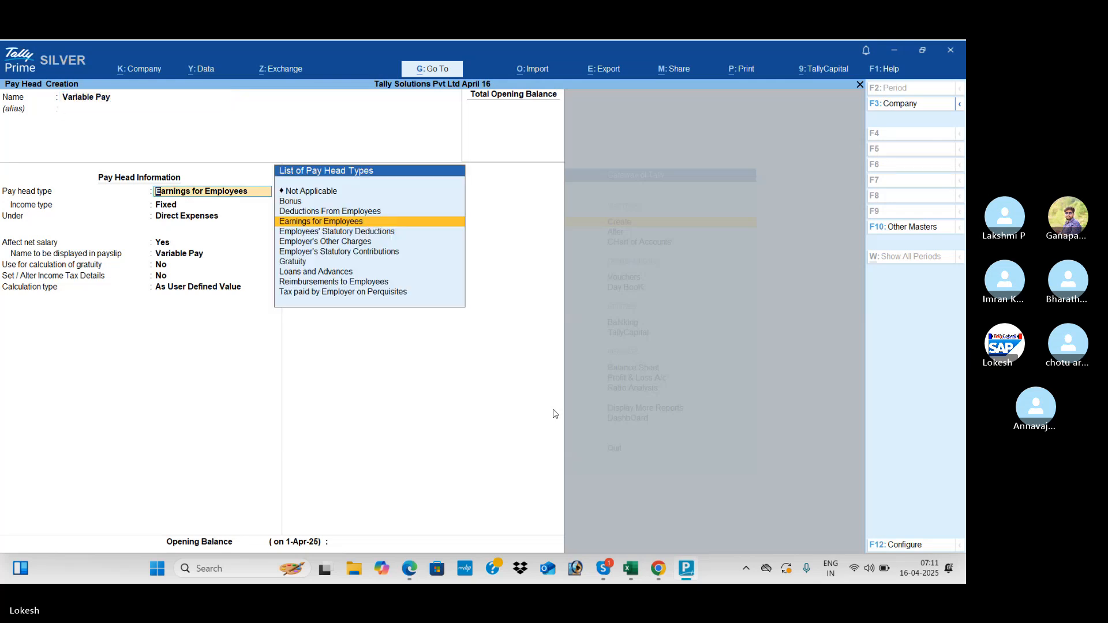
pyautogui.press('Return')
pyautogui.press('Return')
pyautogui.press('Down')
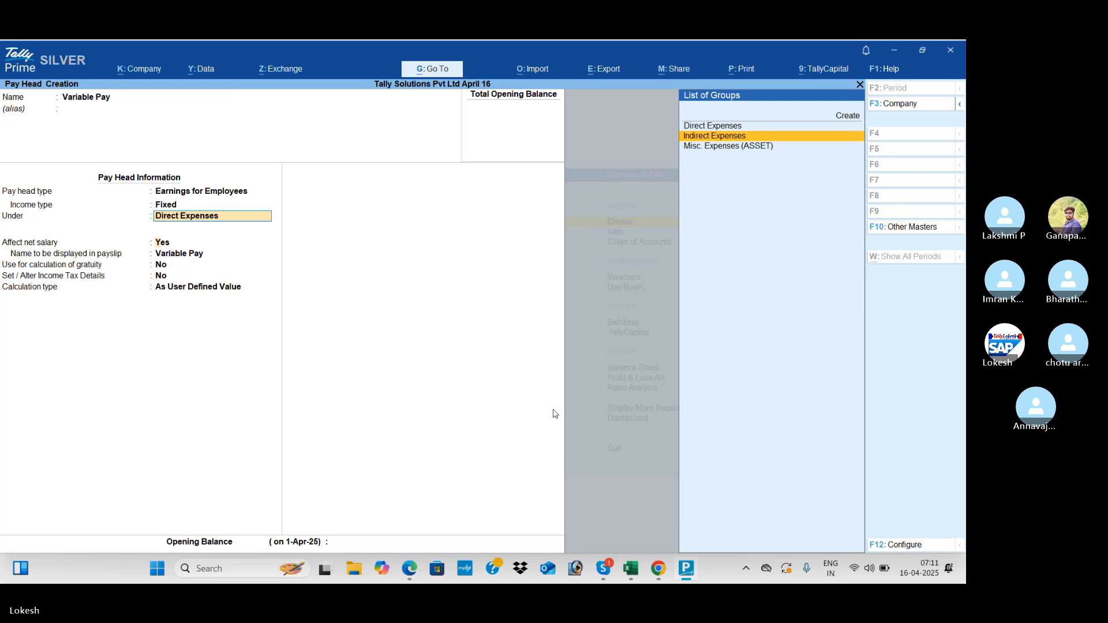
pyautogui.press('Return')
pyautogui.press('Return')
pyautogui.press('Return')
pyautogui.press('Return')
pyautogui.press('Return')
pyautogui.hotkey('alt', 'Tab')
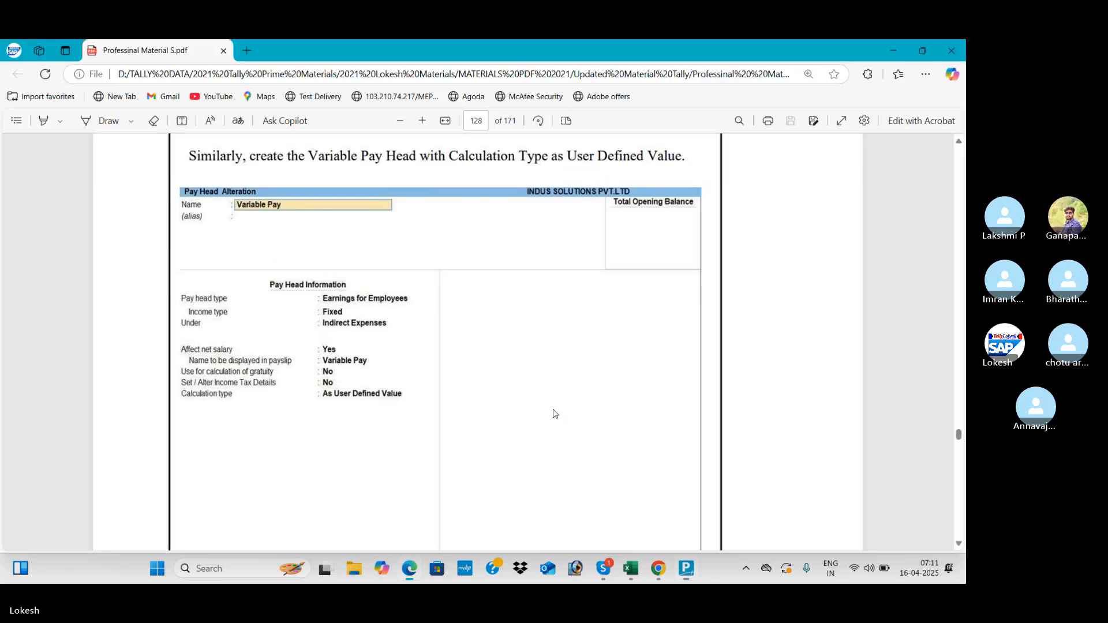
pyautogui.hotkey('alt', 'Tab')
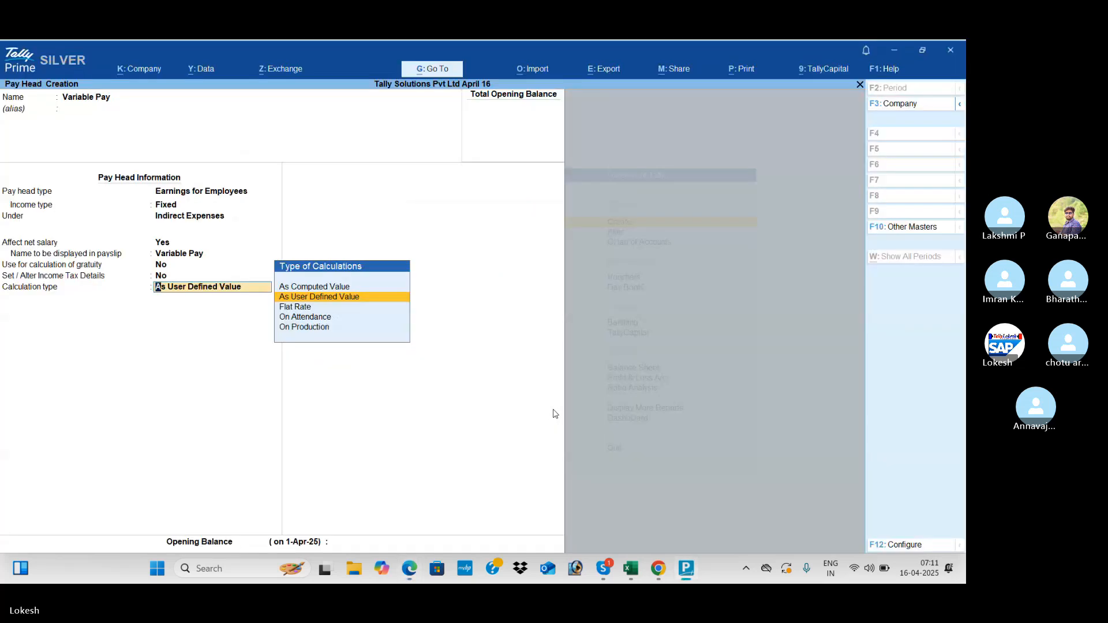
pyautogui.press('Return')
pyautogui.press('Return')
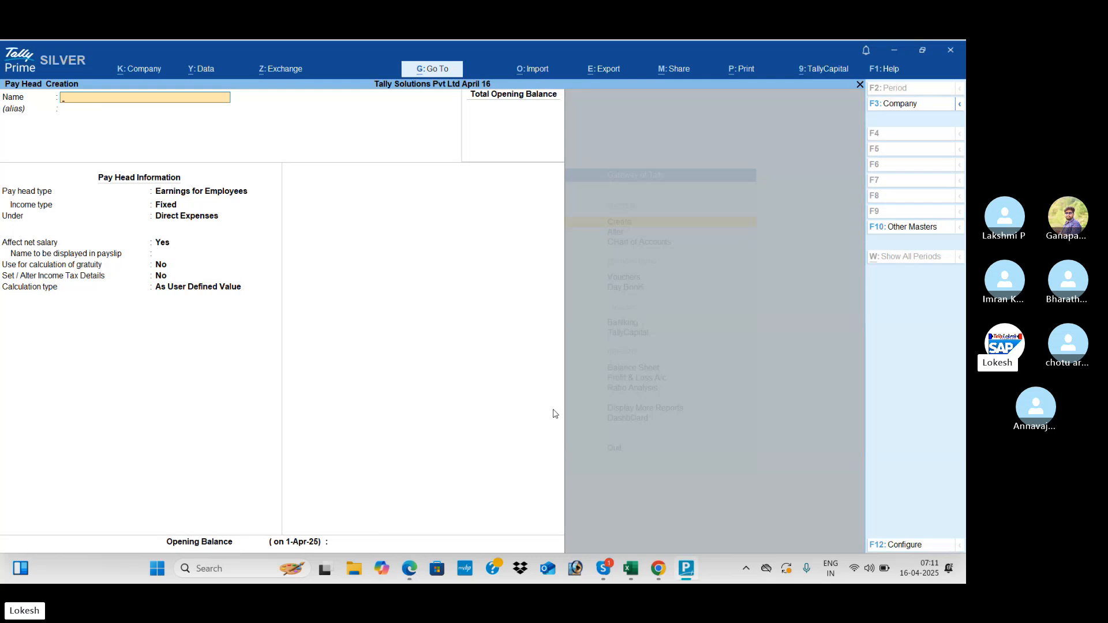
pyautogui.hotkey('alt', 'Tab')
# - Scroll the guide through the PF, ESI and Professional Tax deductions table to page 131
pyautogui.scroll(-10, 554, 414)
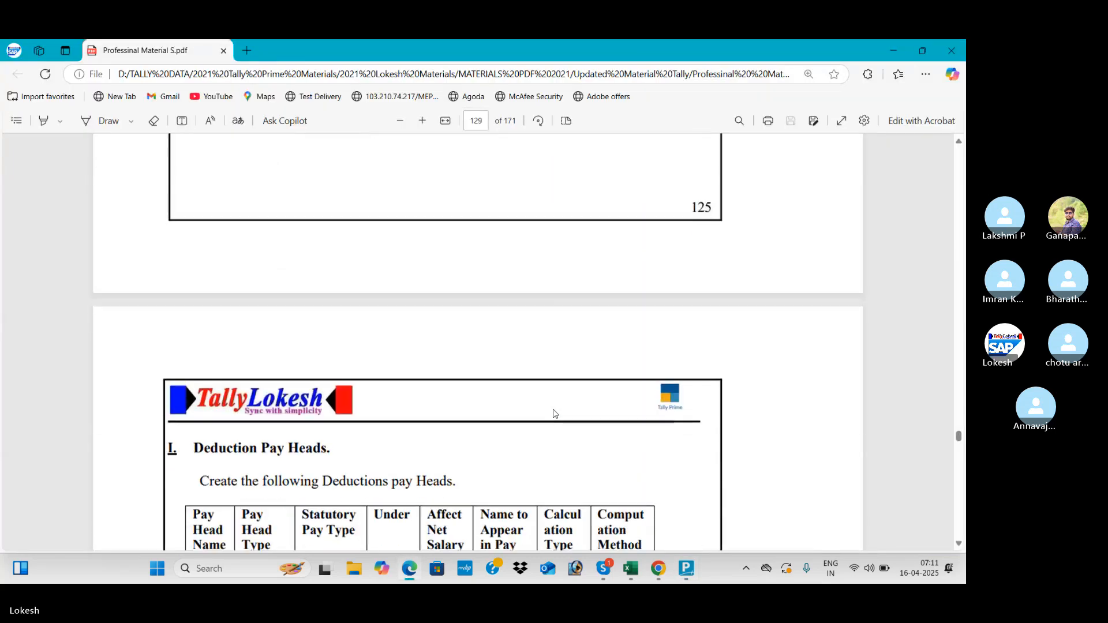
pyautogui.scroll(-3, 555, 414)
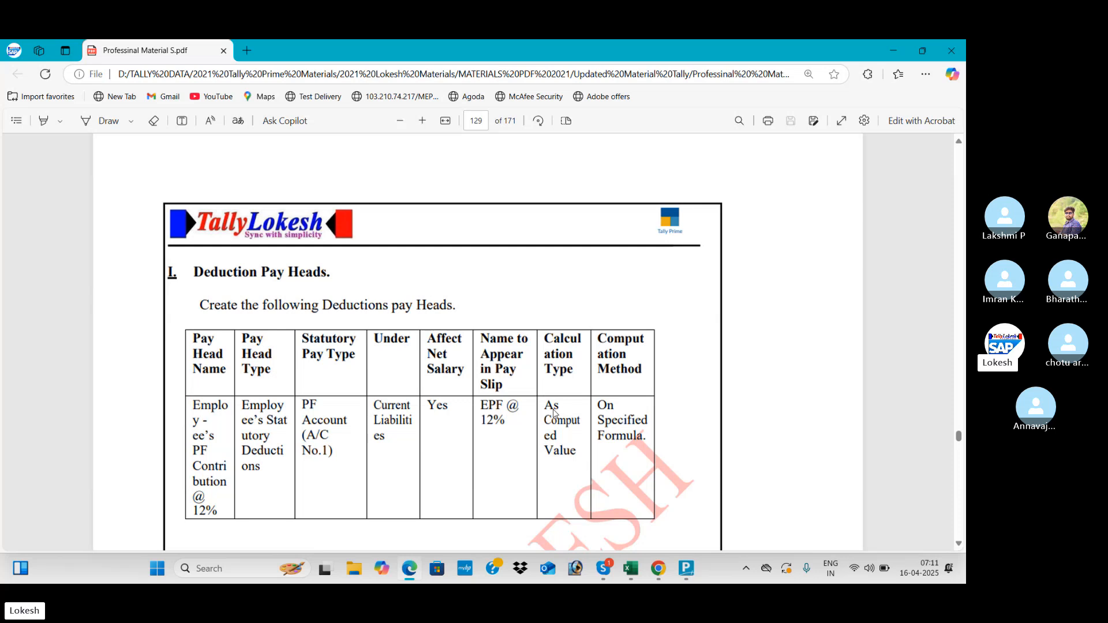
pyautogui.scroll(-2, 552, 412)
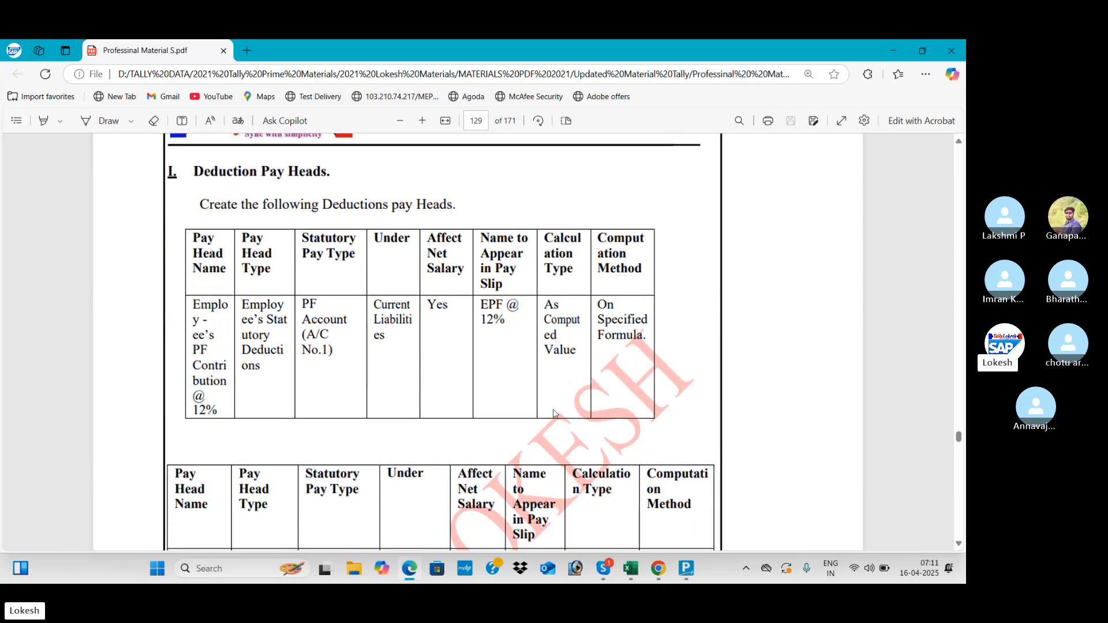
pyautogui.scroll(-5, 553, 412)
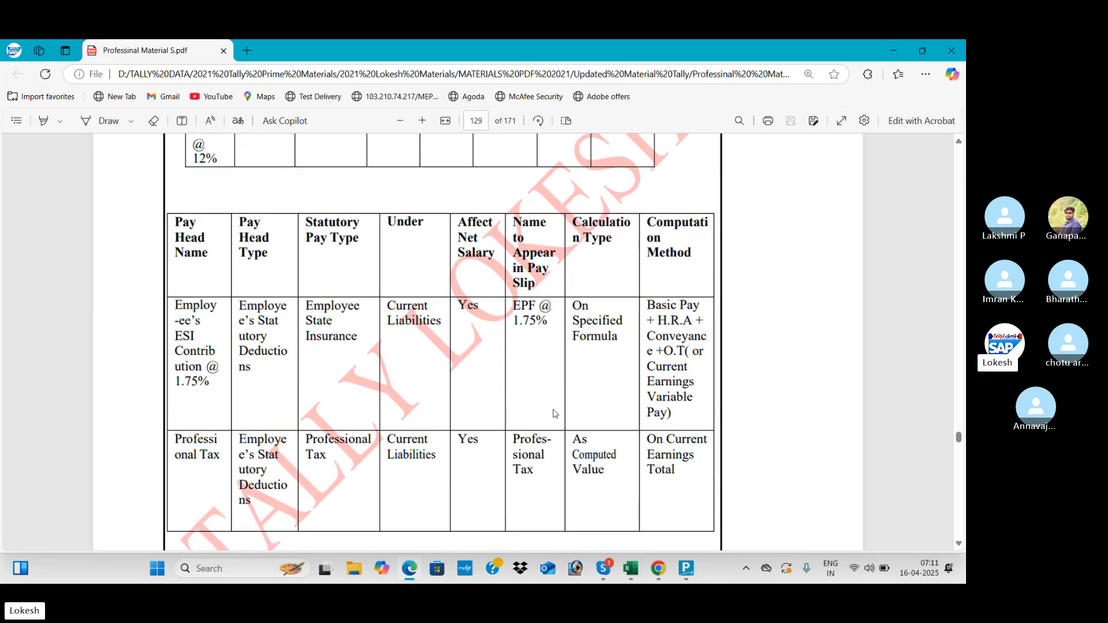
pyautogui.scroll(-10, 553, 413)
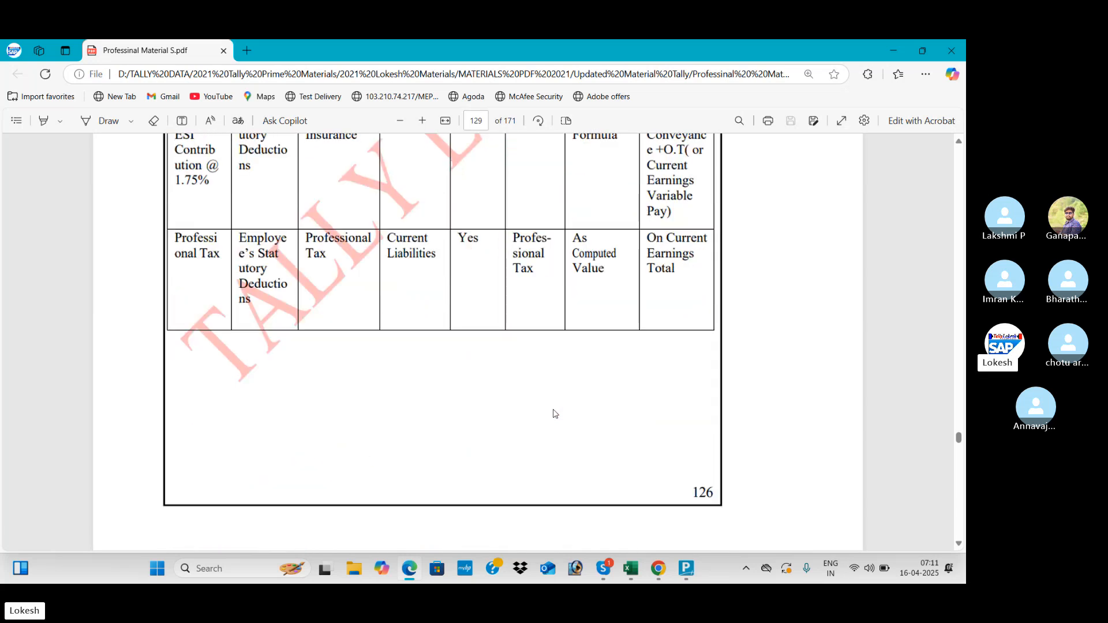
pyautogui.scroll(-12, 554, 414)
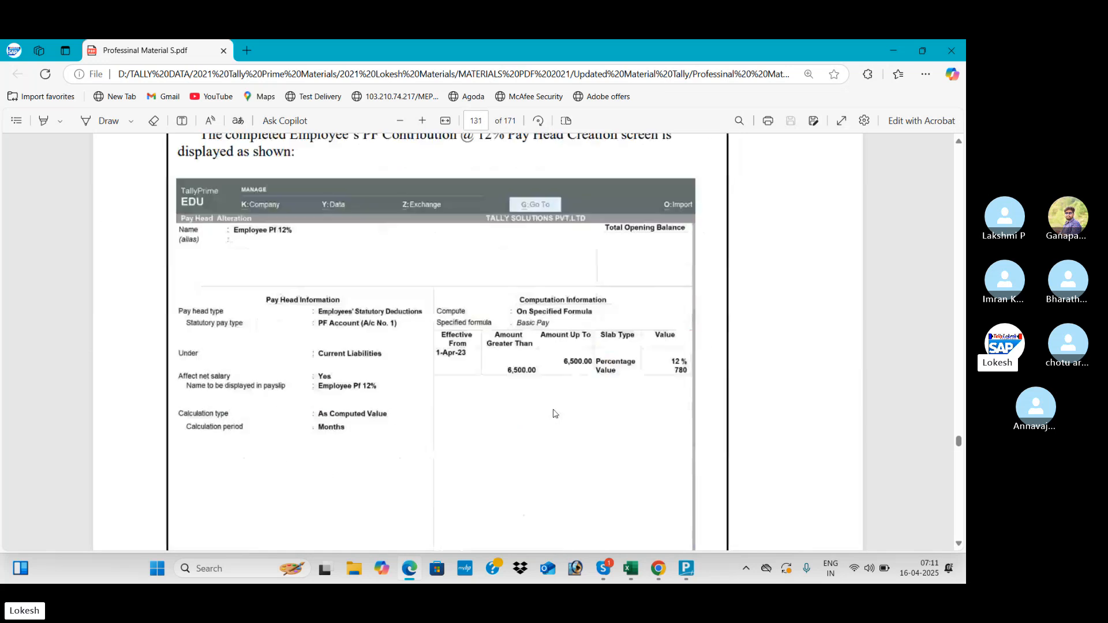
pyautogui.hotkey('alt', 'Tab')
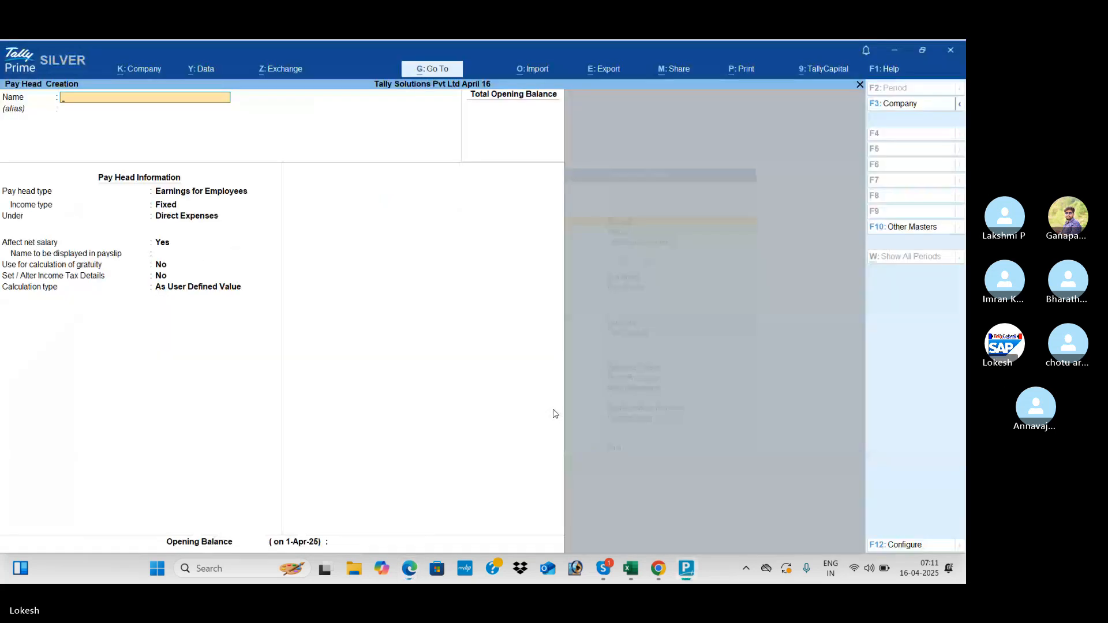
# - Create Employee @ 12% as a statutory deduction, PF Account (A/c No. 1), under Current Liabilities
pyautogui.write('Employee @ 12%')
pyautogui.press('Return')
pyautogui.press('Return')
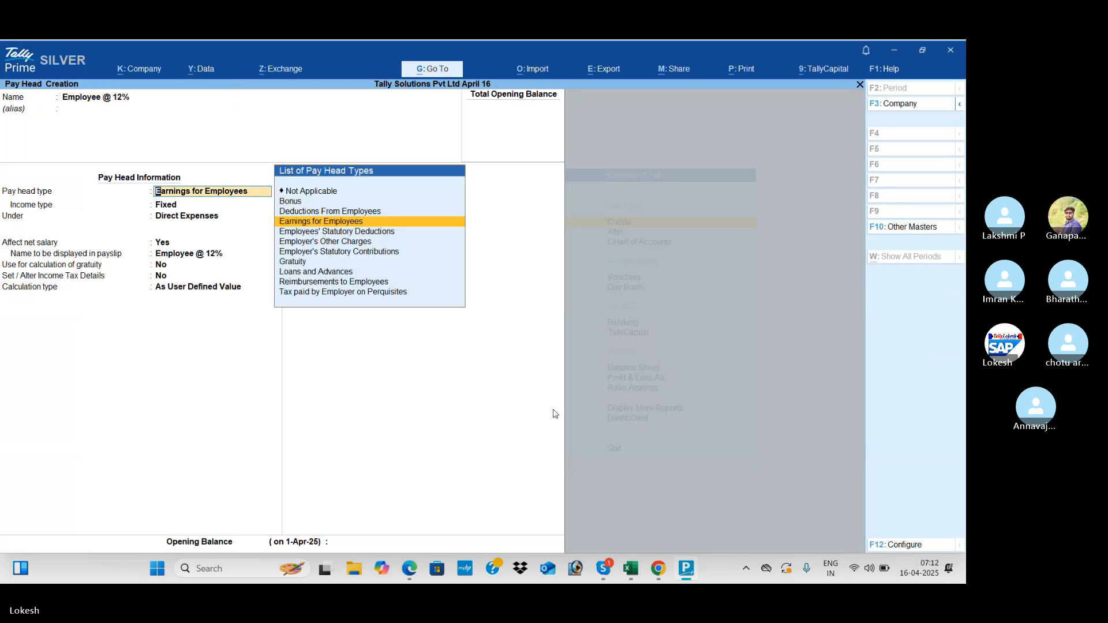
pyautogui.press('Down')
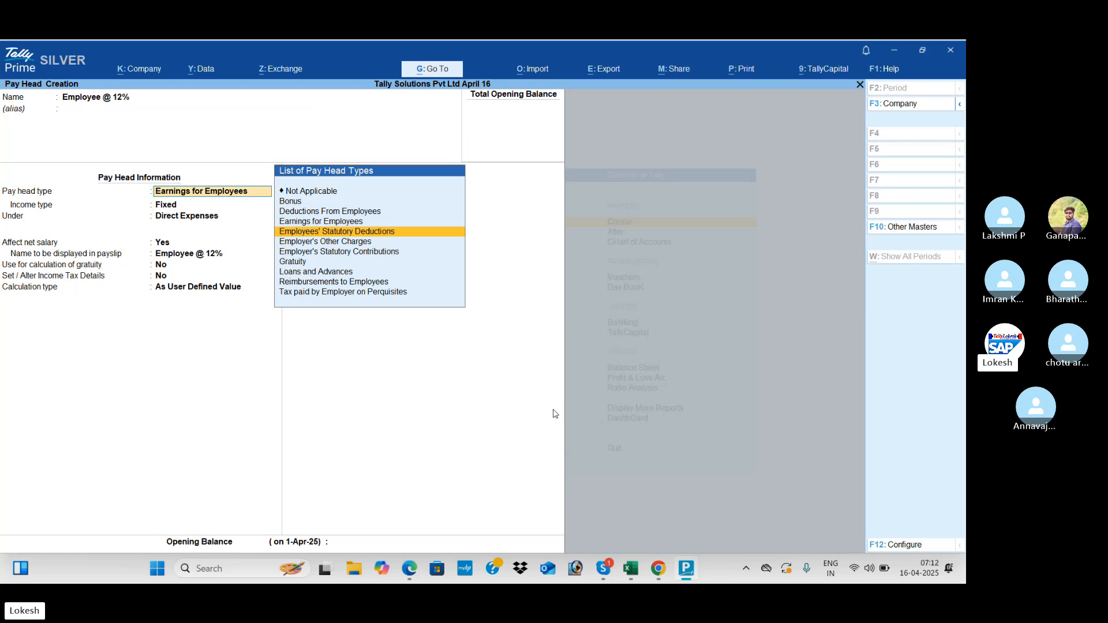
pyautogui.press('Return')
pyautogui.press('Down')
pyautogui.press('Down')
pyautogui.press('Down')
pyautogui.press('Down')
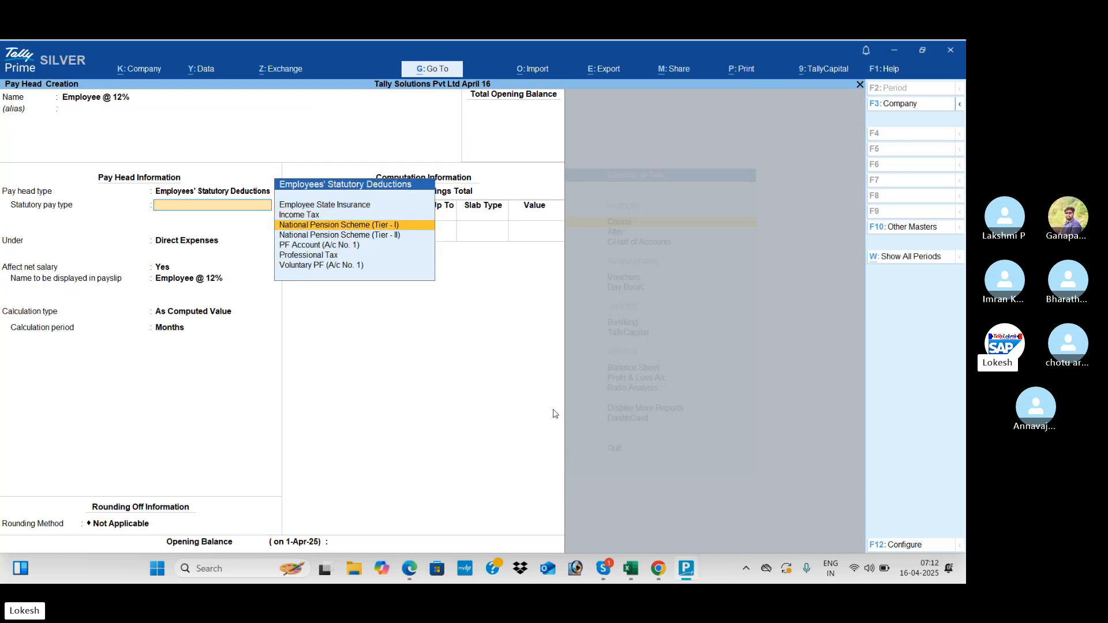
pyautogui.press('Return')
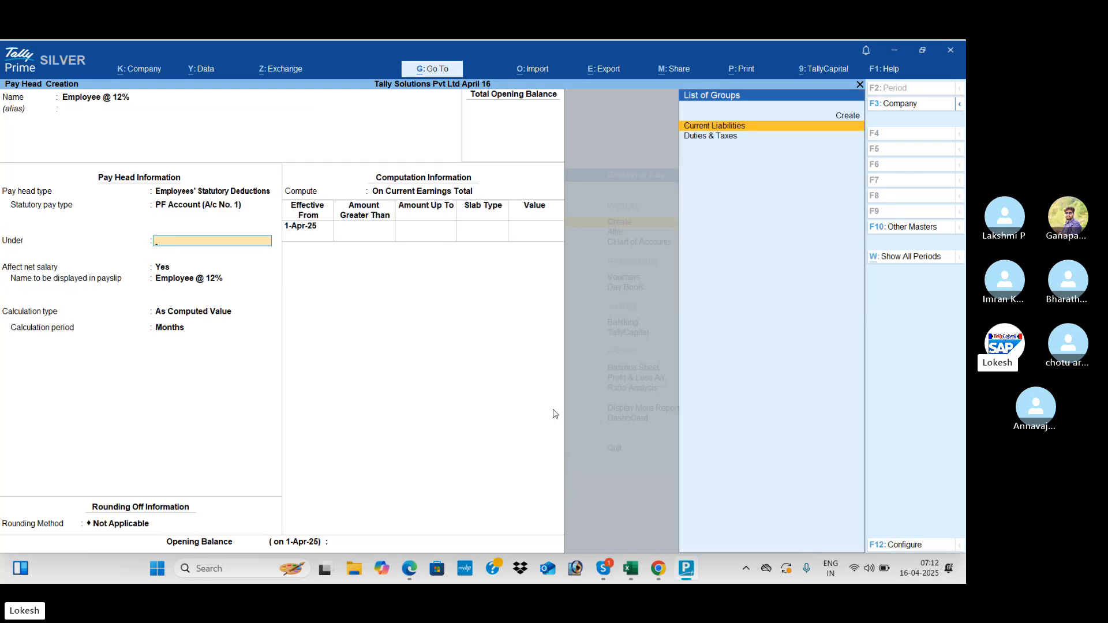
pyautogui.press('Return')
pyautogui.press('Return')
# - Compute it On Specified Formula using Basic Pay
pyautogui.hotkey('alt', 'Tab')
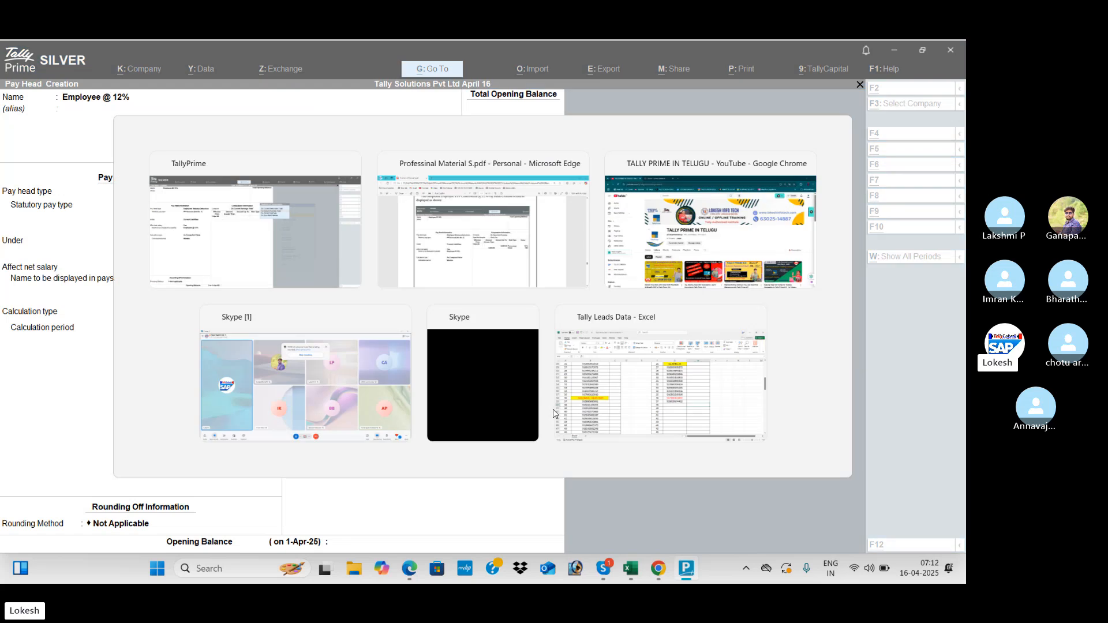
pyautogui.hotkey('alt', 'Tab')
pyautogui.press('Down')
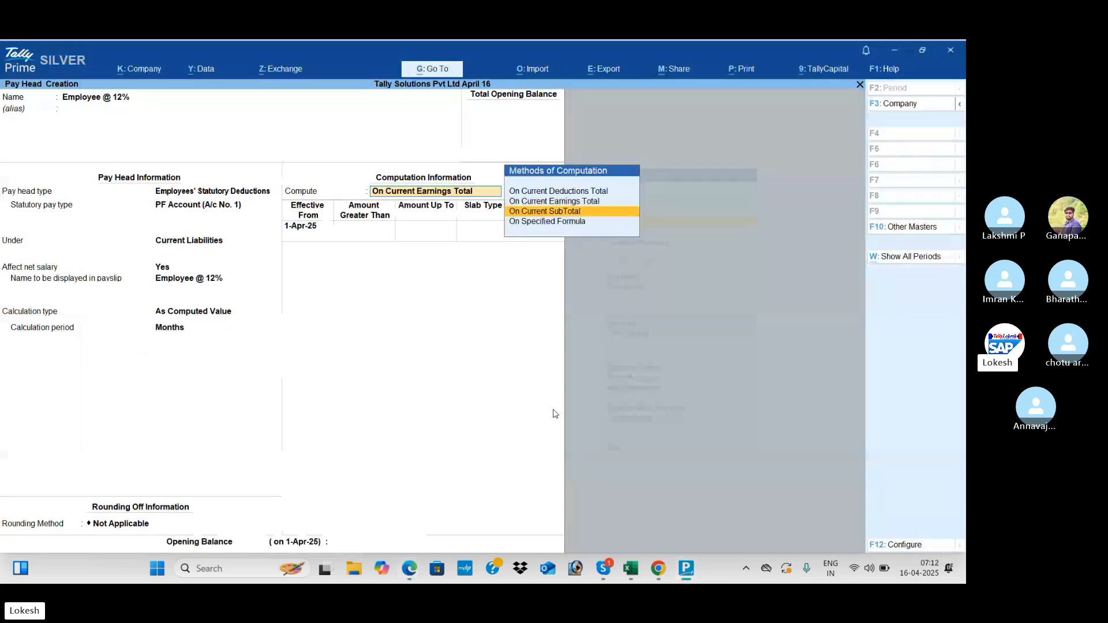
pyautogui.press('Down')
pyautogui.press('Return')
pyautogui.press('Return')
pyautogui.press('Return')
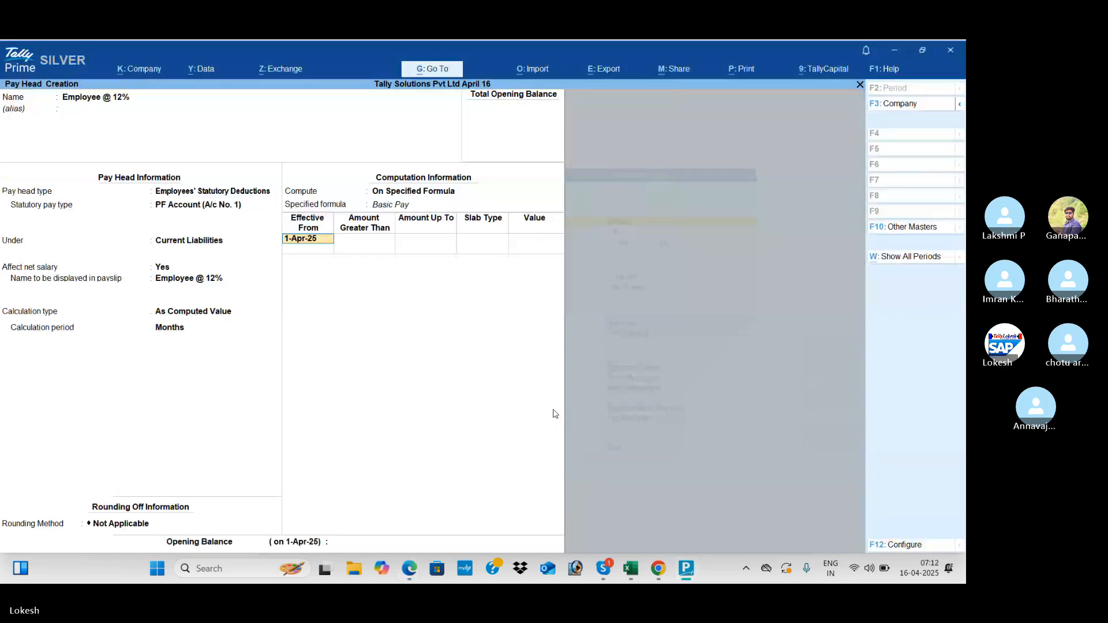
pyautogui.press('Return')
pyautogui.hotkey('alt', 'Tab')
pyautogui.hotkey('alt', 'Tab')
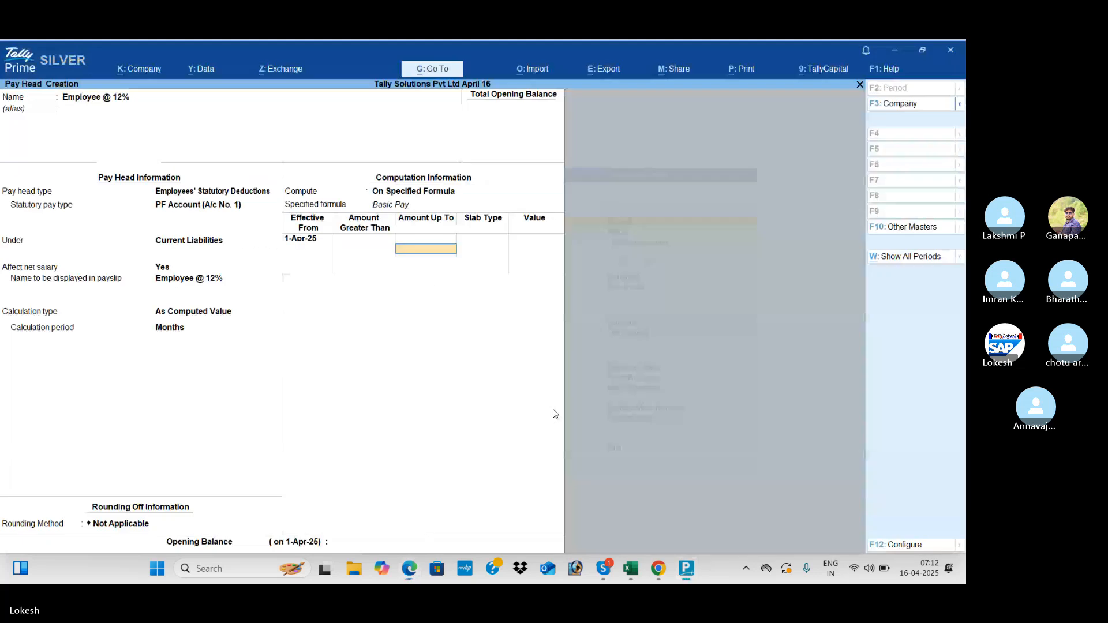
# - Add a first slab of 12% Percentage on amounts up to 6,500
pyautogui.write('6500')
pyautogui.press('Return')
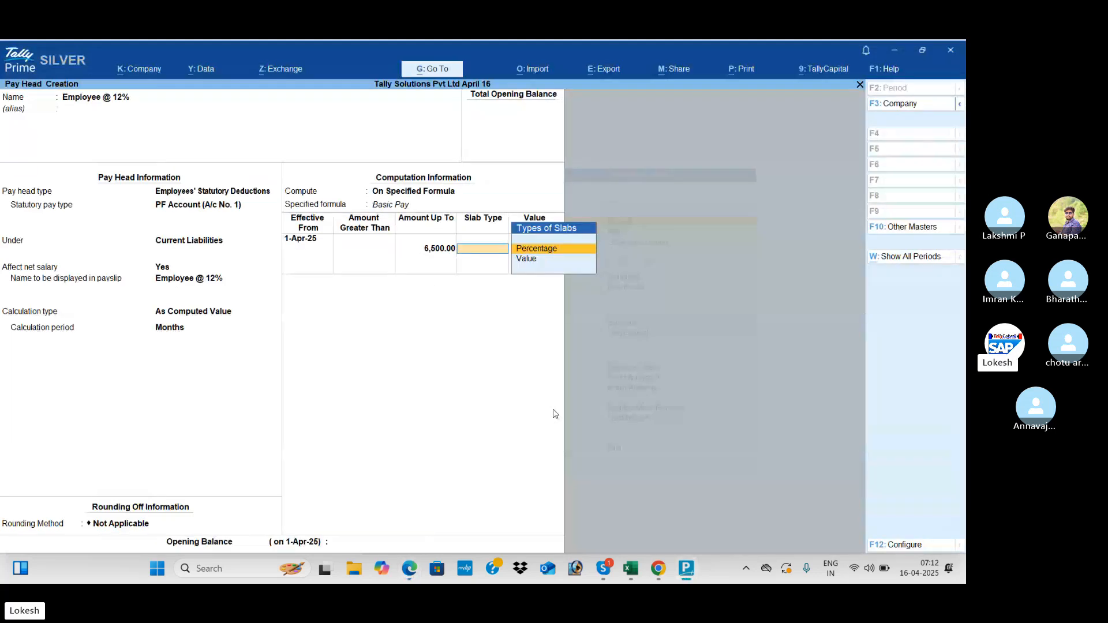
pyautogui.press('Return')
pyautogui.hotkey('alt', 'Tab')
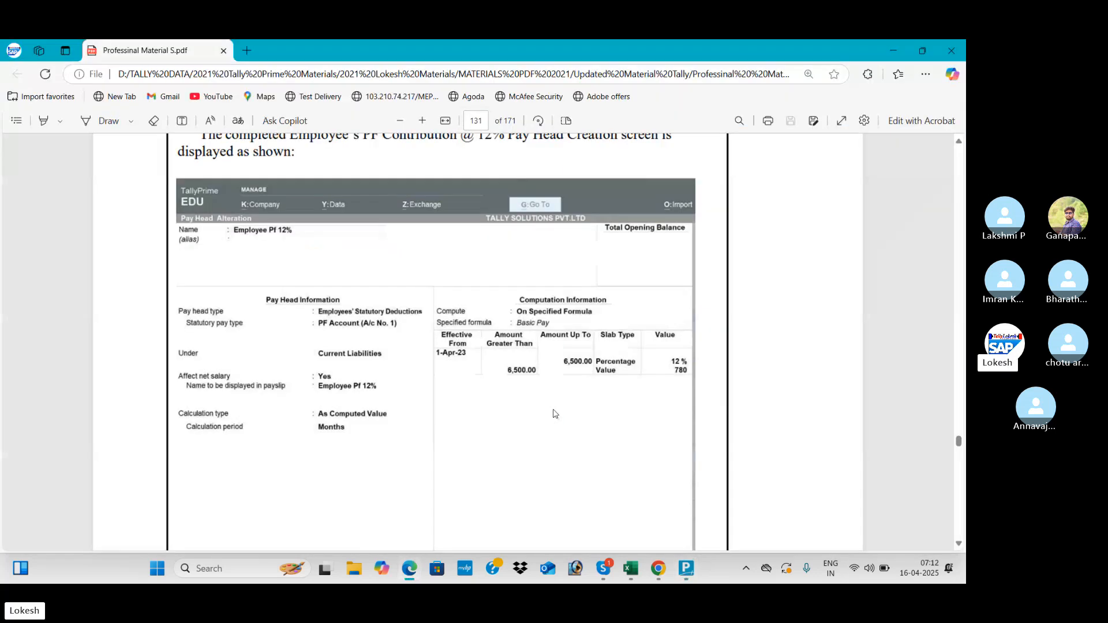
pyautogui.hotkey('alt', 'Tab')
pyautogui.write('12')
pyautogui.press('Return')
pyautogui.hotkey('alt', 'Tab')
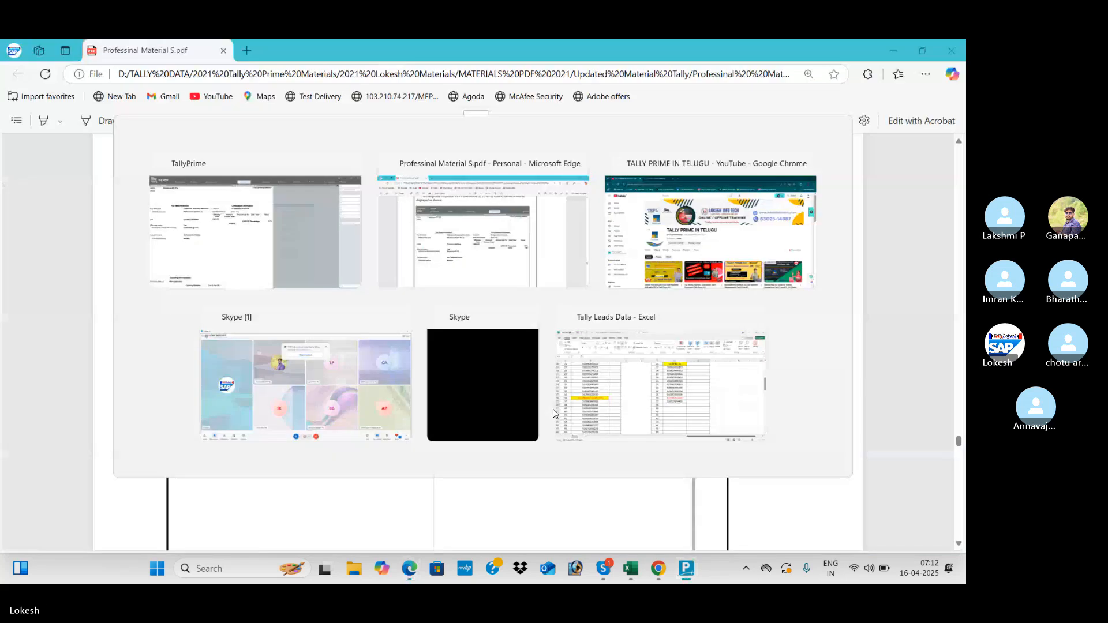
pyautogui.hotkey('alt', 'Tab')
# - Add a second slab with a flat Value of 780 and reach the save prompt
pyautogui.press('Return')
pyautogui.press('Down')
pyautogui.press('Return')
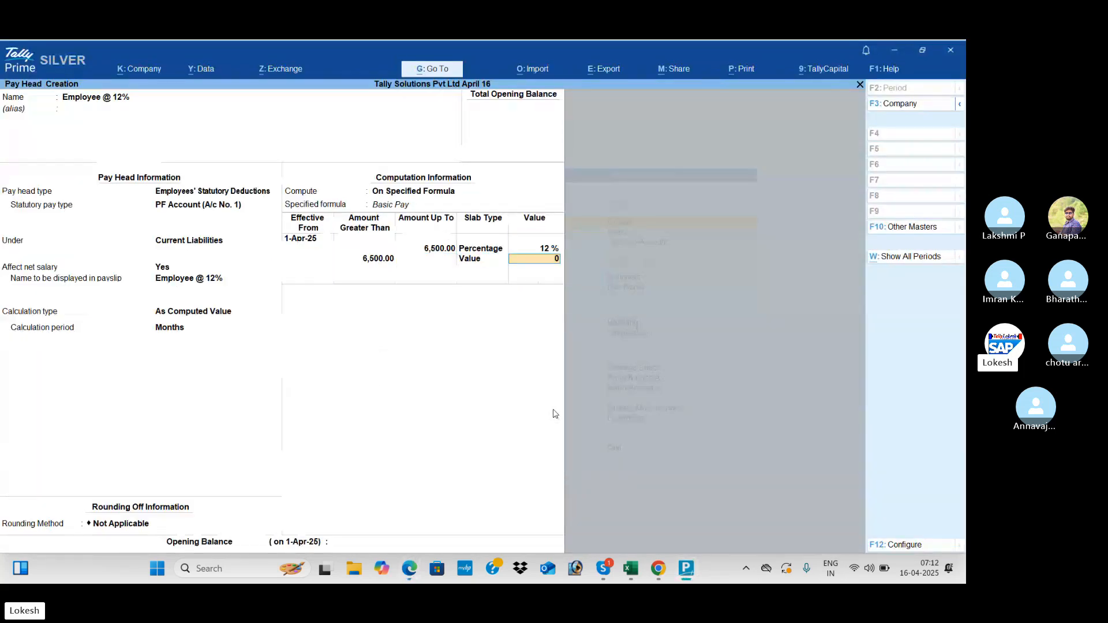
pyautogui.hotkey('alt', 'Tab')
pyautogui.hotkey('alt', 'Tab')
pyautogui.write('7')
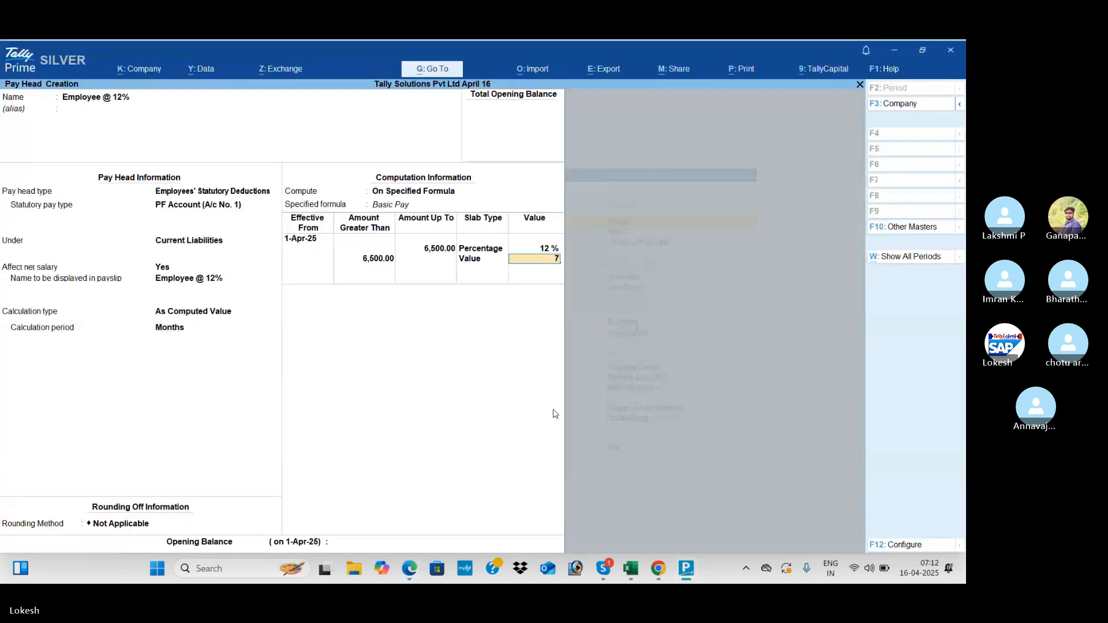
pyautogui.write('80')
pyautogui.press('Return')
pyautogui.press('Return')
pyautogui.press('Return')
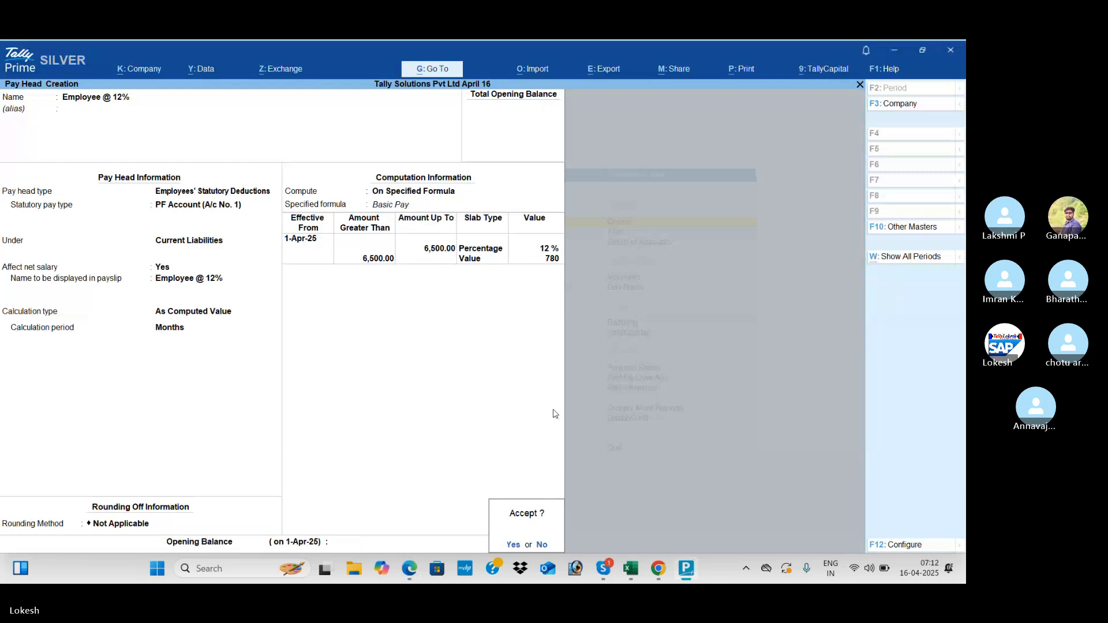
pyautogui.press('Return')
# - Check the reference PDF, then name the new pay head 'Employee ESI @ 12%'
pyautogui.hotkey('alt', 'Tab')
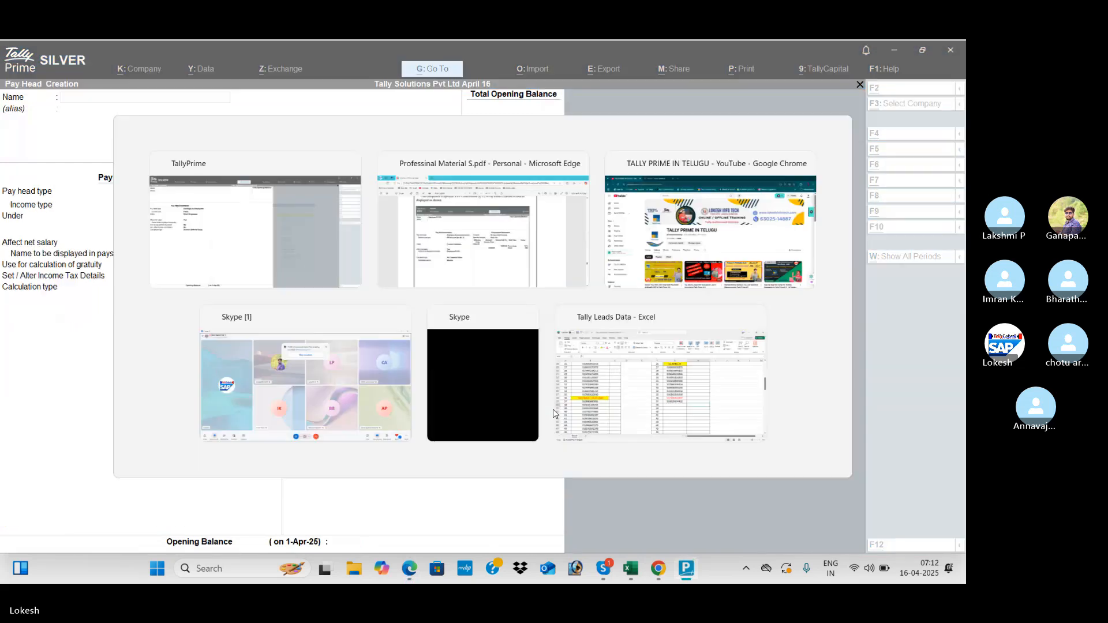
pyautogui.scroll(-15, 553, 413)
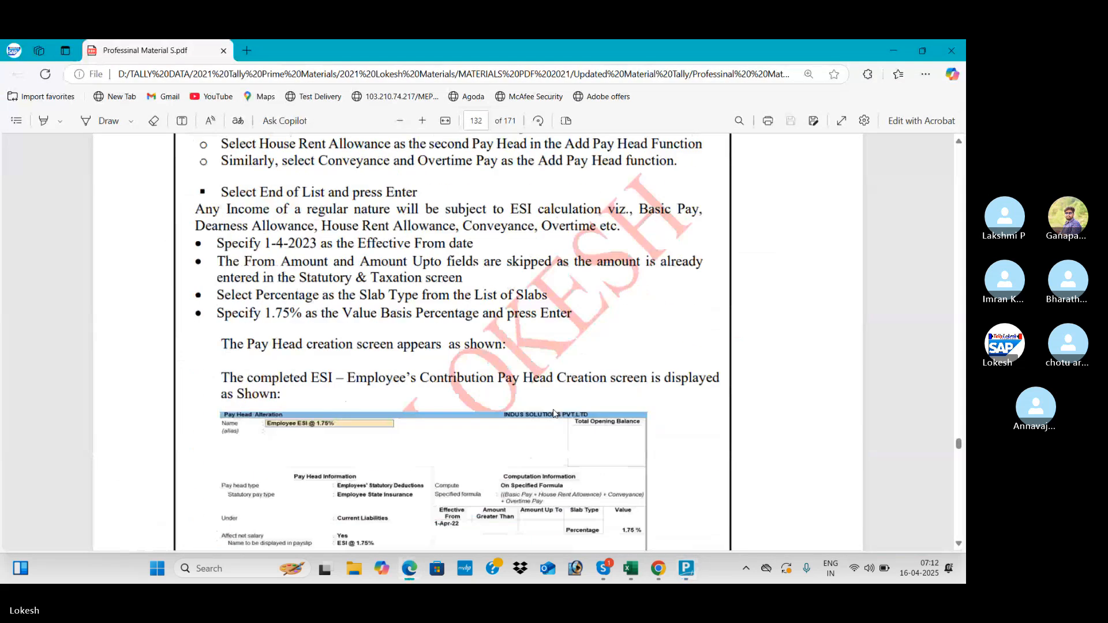
pyautogui.scroll(-3, 553, 413)
pyautogui.hotkey('alt', 'Tab')
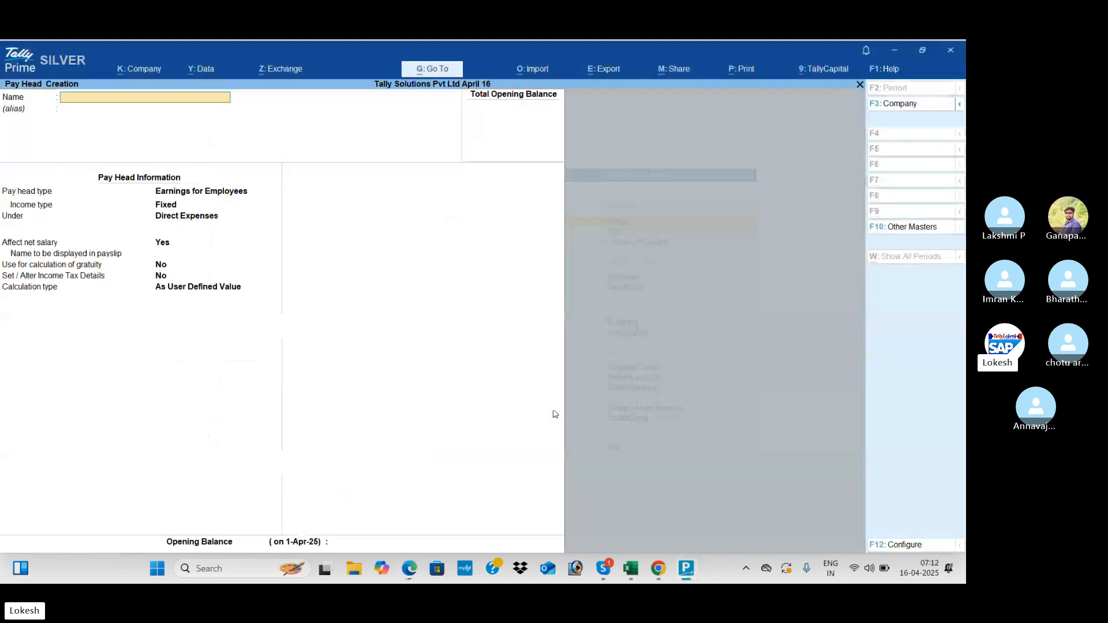
pyautogui.write('Emplo')
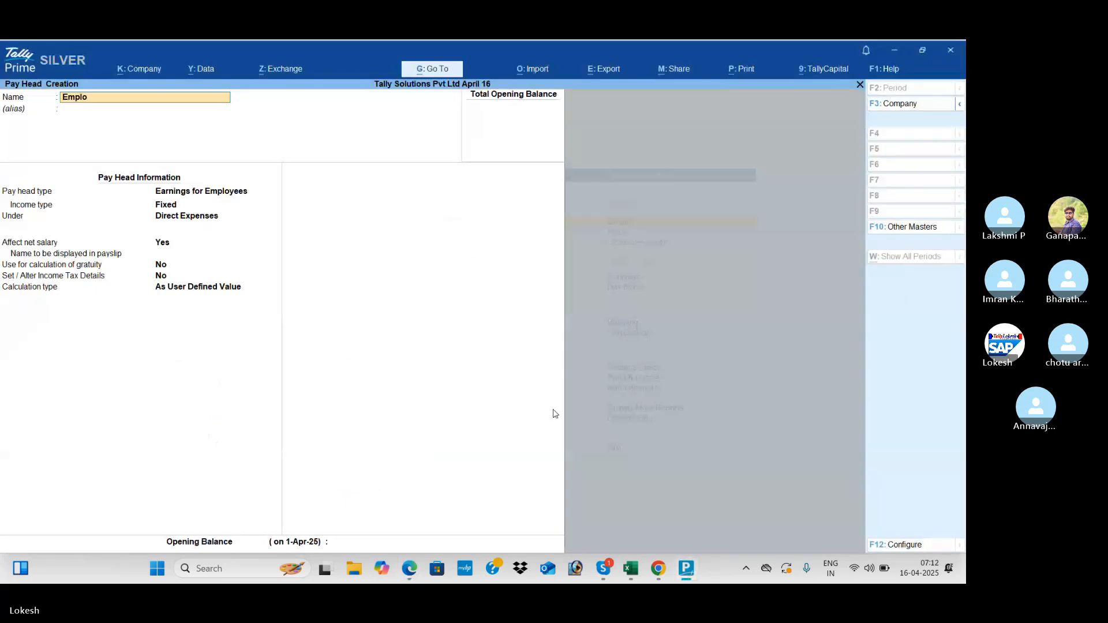
pyautogui.write('yee ESI @ 12%')
pyautogui.press('Return')
pyautogui.press('Return')
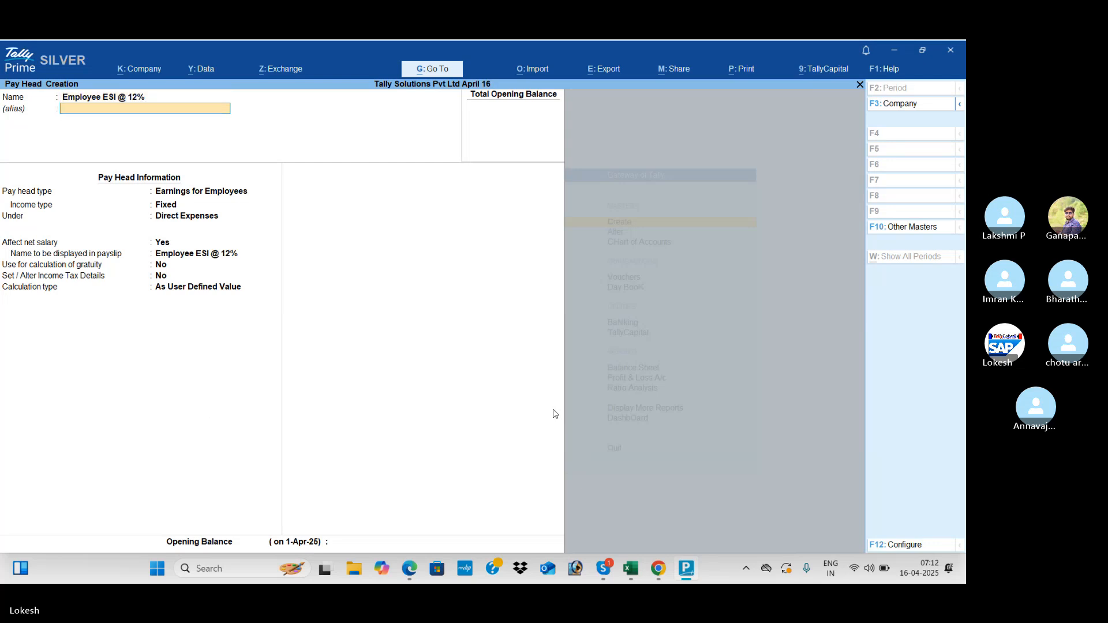
# - Make it an Employees' Statutory Deductions, Employee State Insurance pay head under Current Liabilities, computed On Specified Formula
pyautogui.press('Down')
pyautogui.press('Return')
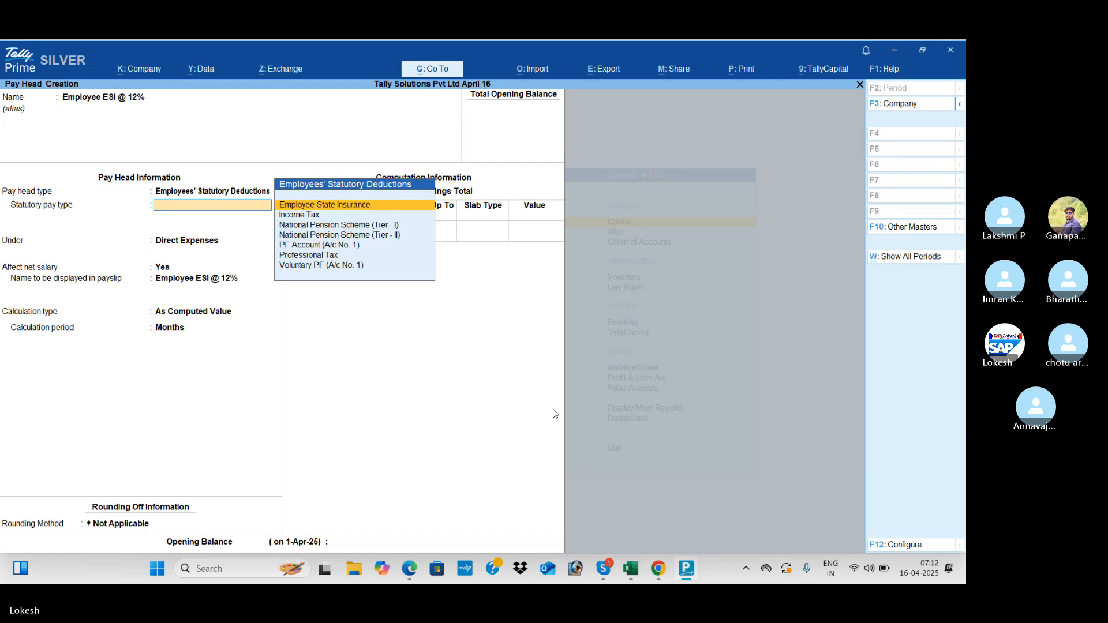
pyautogui.press('Down')
pyautogui.press('Down')
pyautogui.press('Up')
pyautogui.press('Up')
pyautogui.press('Return')
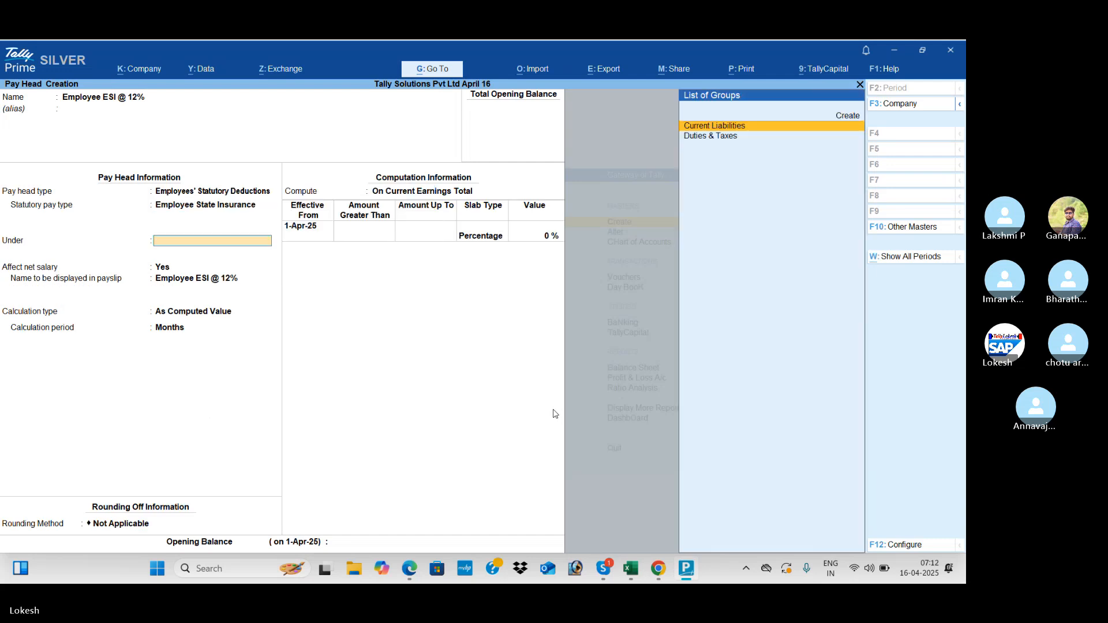
pyautogui.press('Return')
pyautogui.press('Return')
pyautogui.press('Return')
pyautogui.press('Return')
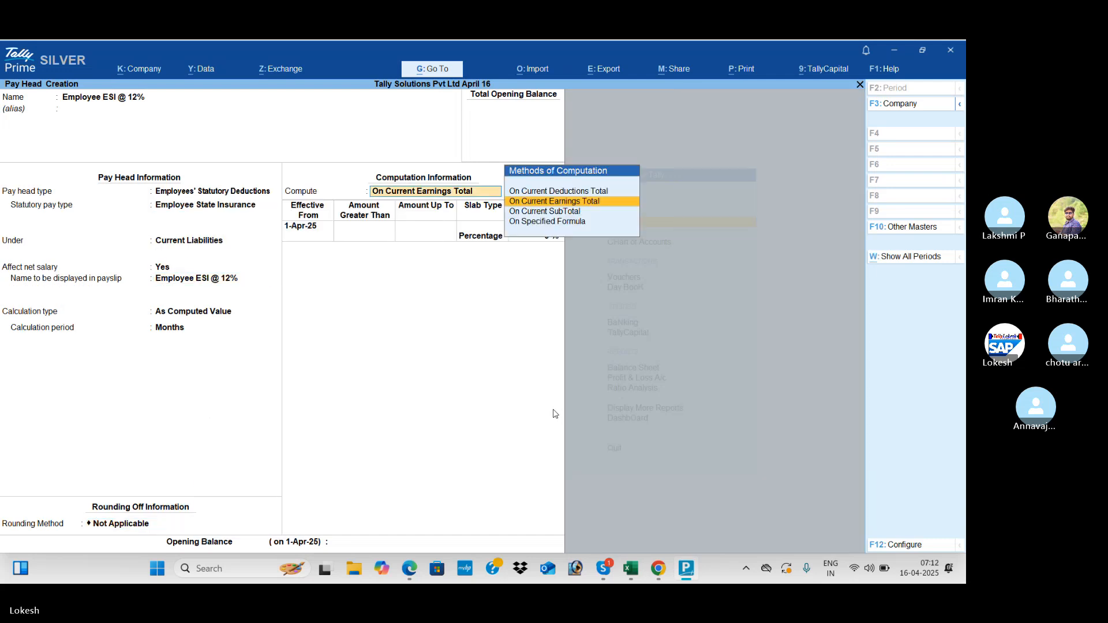
pyautogui.hotkey('alt', 'Tab')
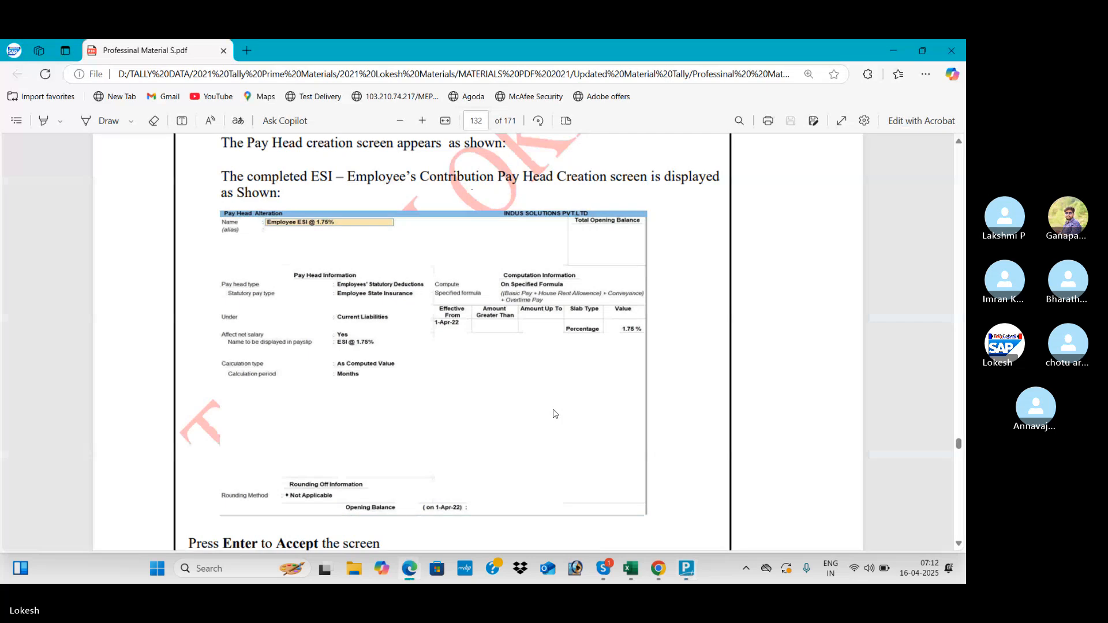
pyautogui.hotkey('alt', 'Tab')
pyautogui.press('Down')
pyautogui.press('Down')
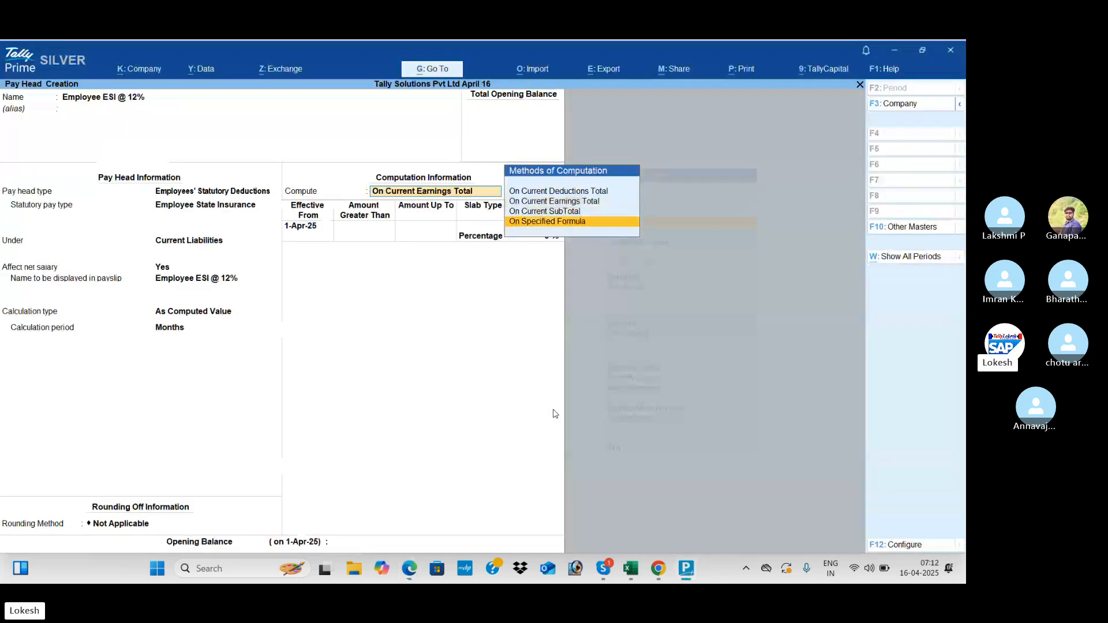
pyautogui.press('Return')
# - Add Basic Pay, House Rent Allowence and Conveyance to the ESI computation formula
pyautogui.press('Return')
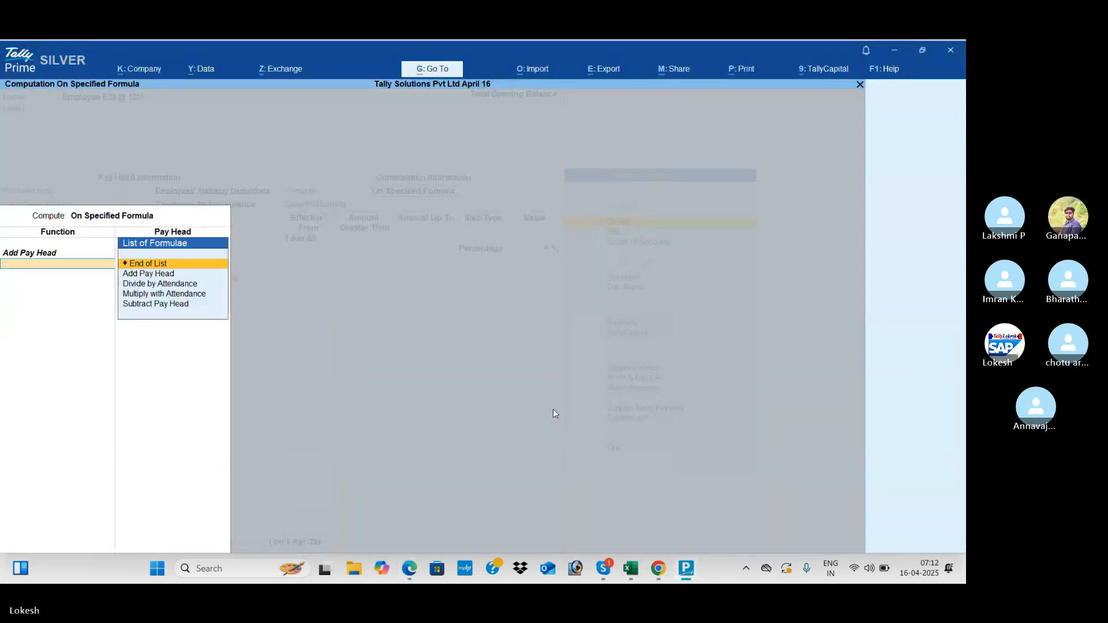
pyautogui.press('Down')
pyautogui.press('Return')
pyautogui.hotkey('alt', 'Tab')
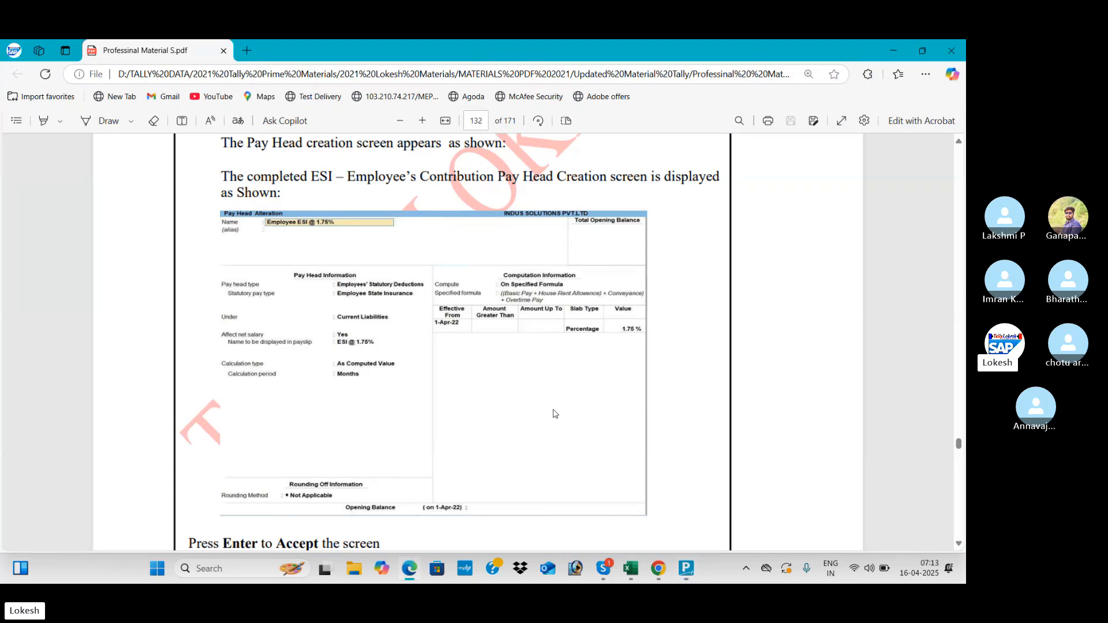
pyautogui.hotkey('alt', 'Tab')
pyautogui.press('Down')
pyautogui.press('Down')
pyautogui.press('Down')
pyautogui.press('Return')
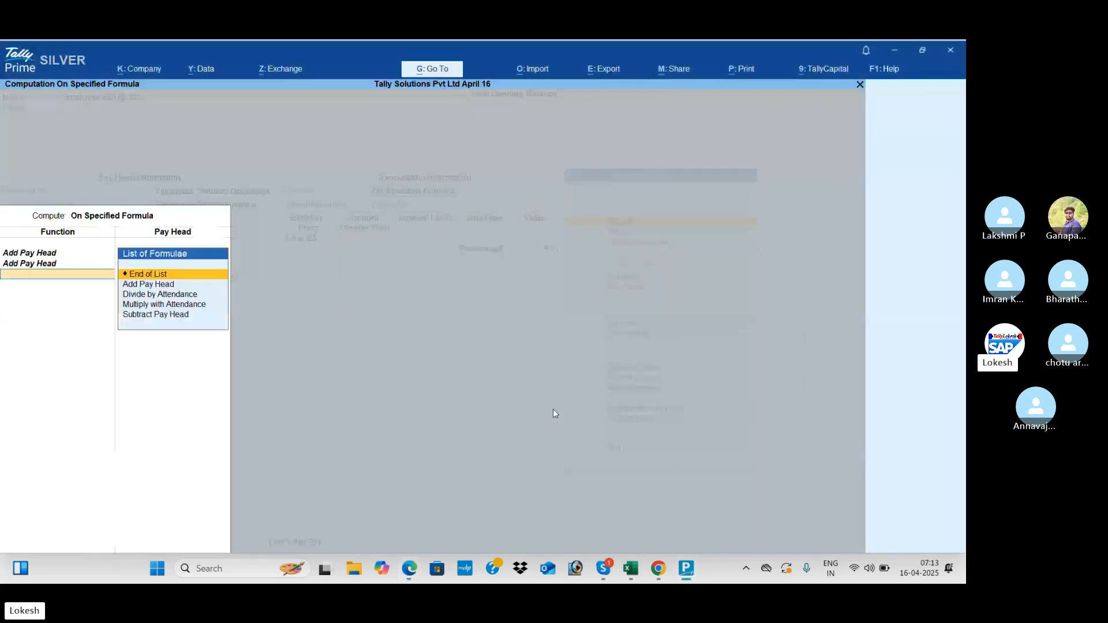
pyautogui.press('Down')
pyautogui.press('Return')
pyautogui.hotkey('alt', 'Tab')
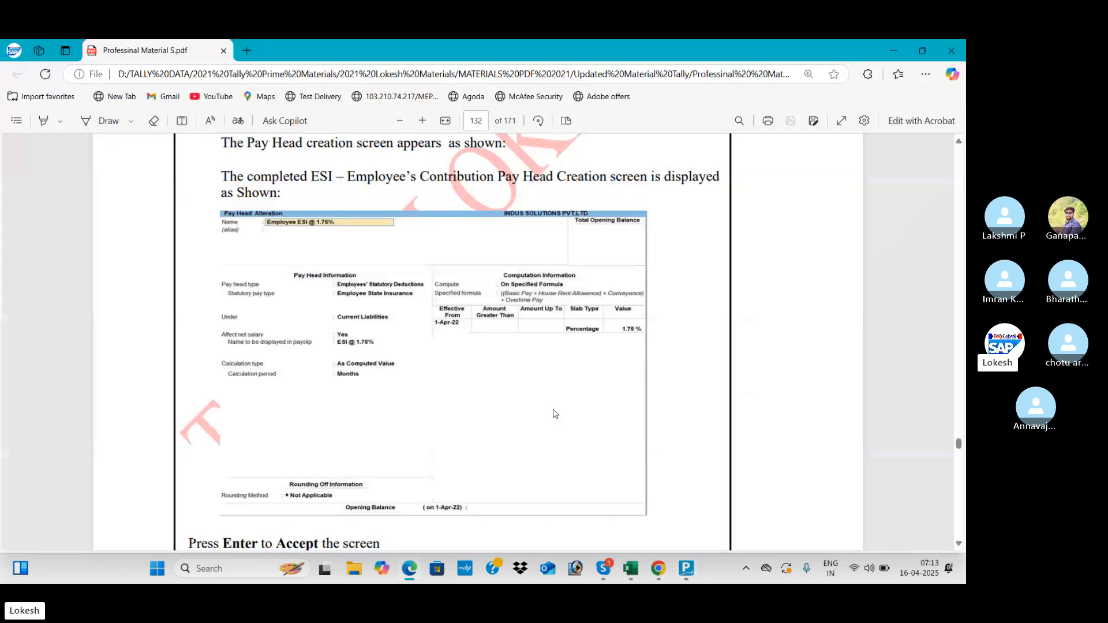
pyautogui.hotkey('alt', 'Tab')
pyautogui.press('Down')
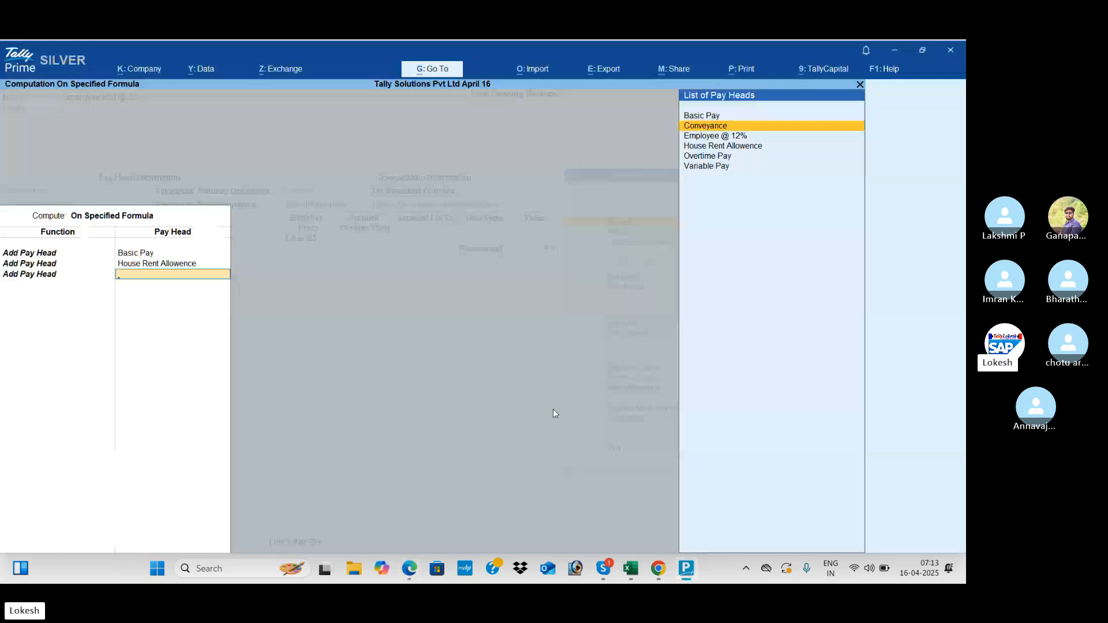
pyautogui.press('Return')
# - Add Overtime Pay, end the formula list, and set the rate to 1.75%
pyautogui.press('Down')
pyautogui.press('Return')
pyautogui.hotkey('alt', 'Tab')
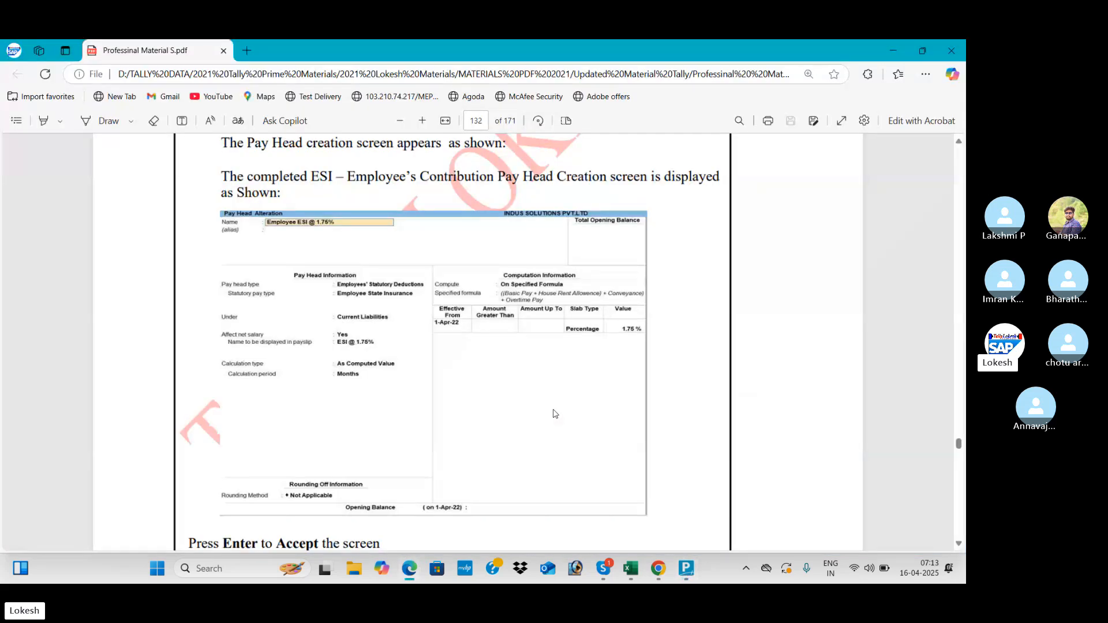
pyautogui.hotkey('alt', 'Tab')
pyautogui.press('Down')
pyautogui.press('Down')
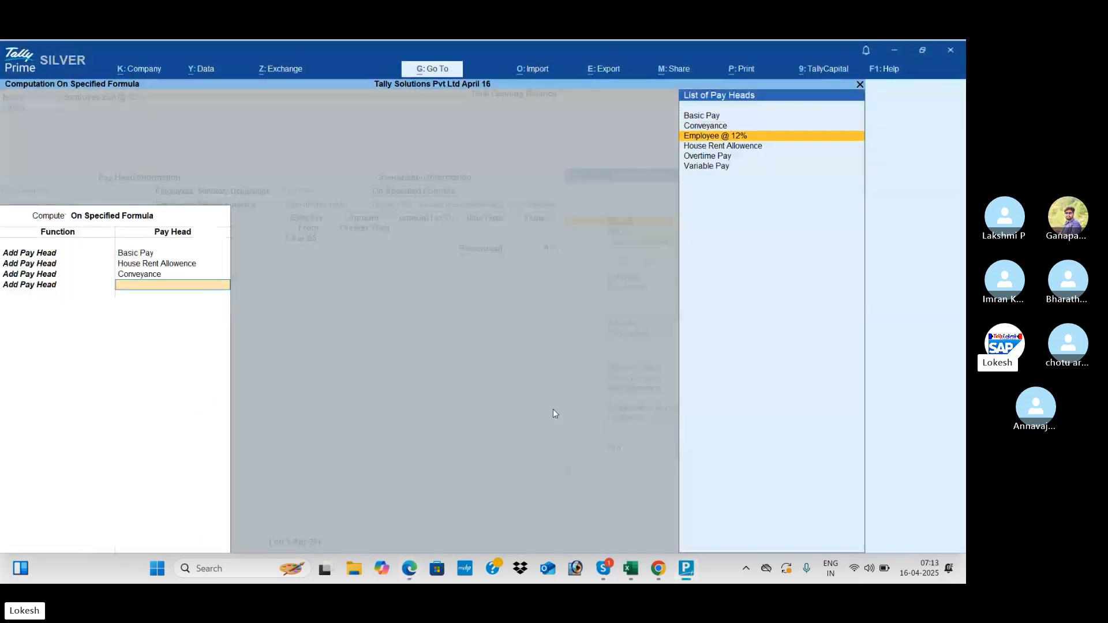
pyautogui.press('Down')
pyautogui.press('Down')
pyautogui.press('Return')
pyautogui.press('Return')
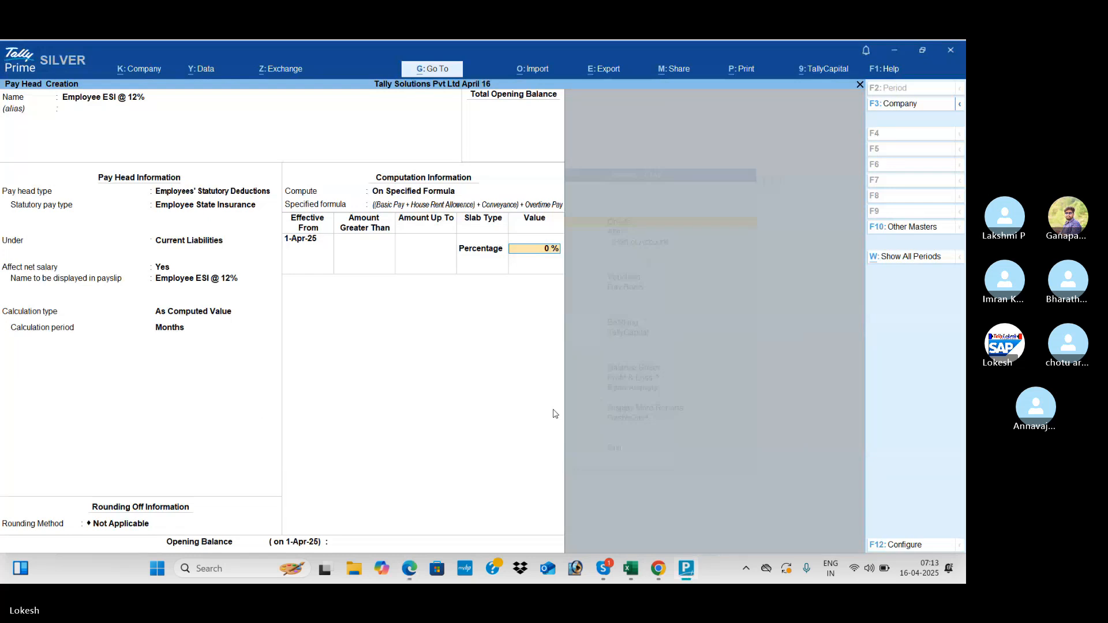
pyautogui.hotkey('alt', 'Tab')
pyautogui.hotkey('alt', 'Tab')
pyautogui.write('1.75')
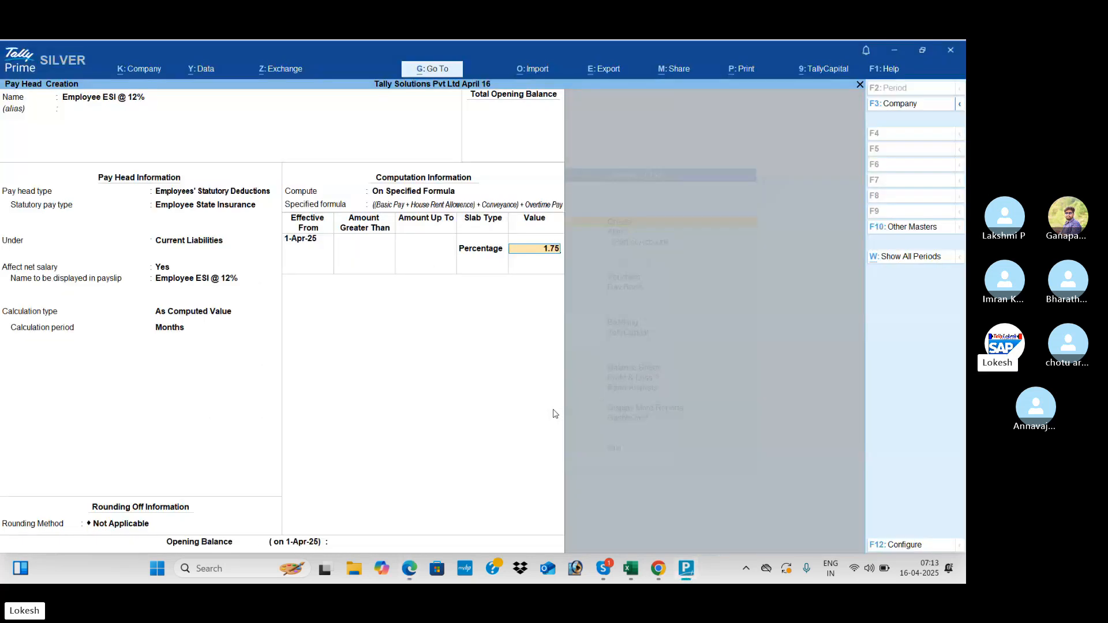
pyautogui.press('Return')
pyautogui.press('Return')
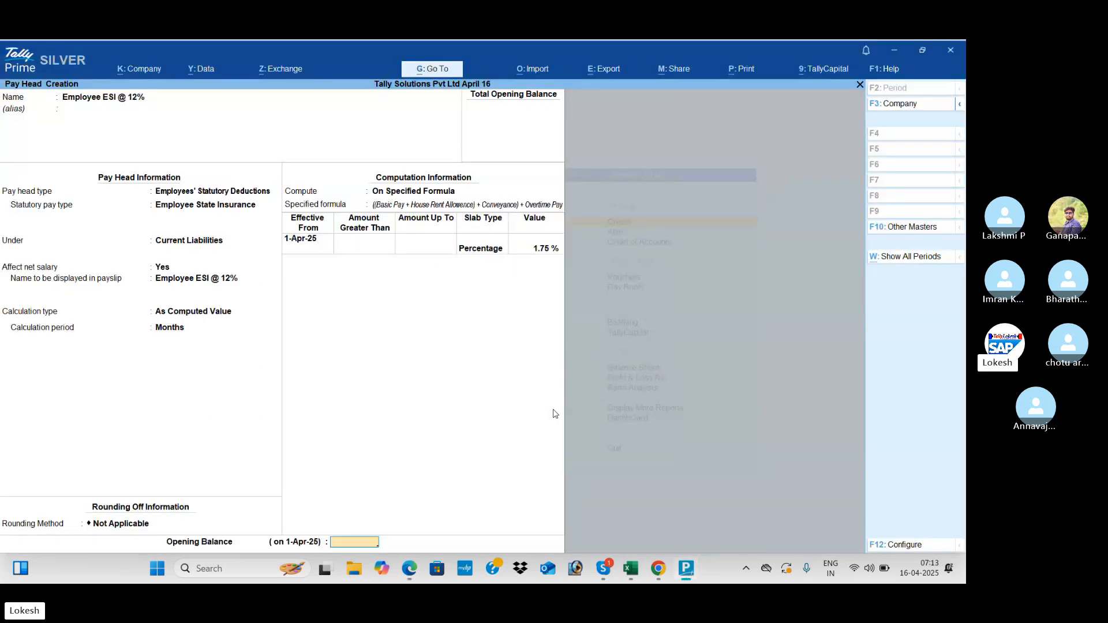
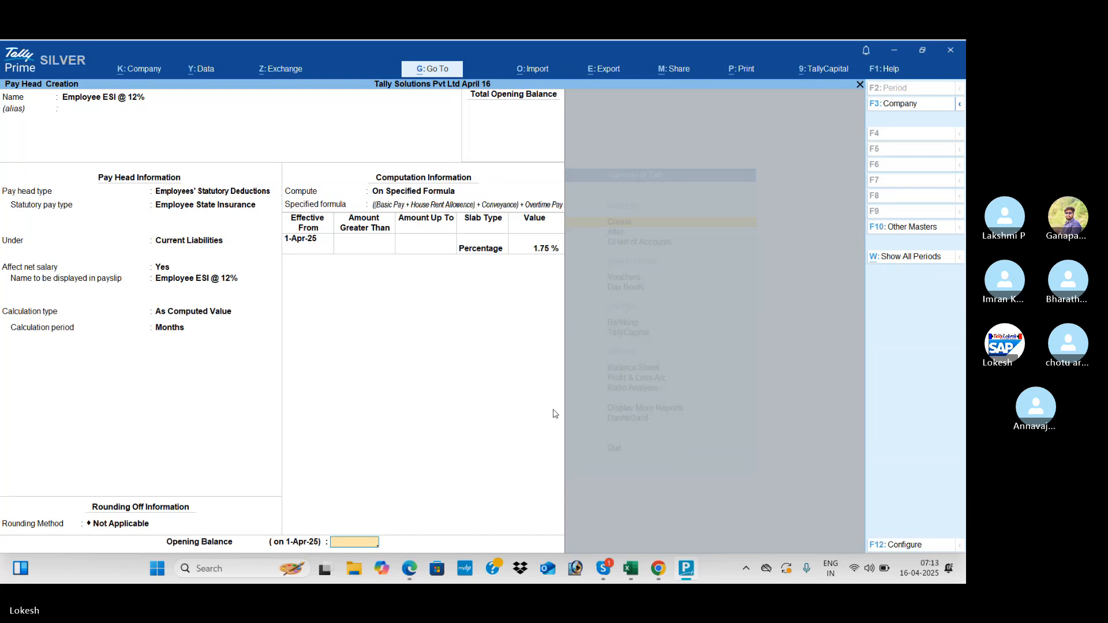
# - Save the Employee ESI @ 12% pay head and check page 133 of the reference PDF
pyautogui.press('Return')
pyautogui.press('Return')
pyautogui.hotkey('alt', 'Tab')
pyautogui.scroll(-2, 554, 414)
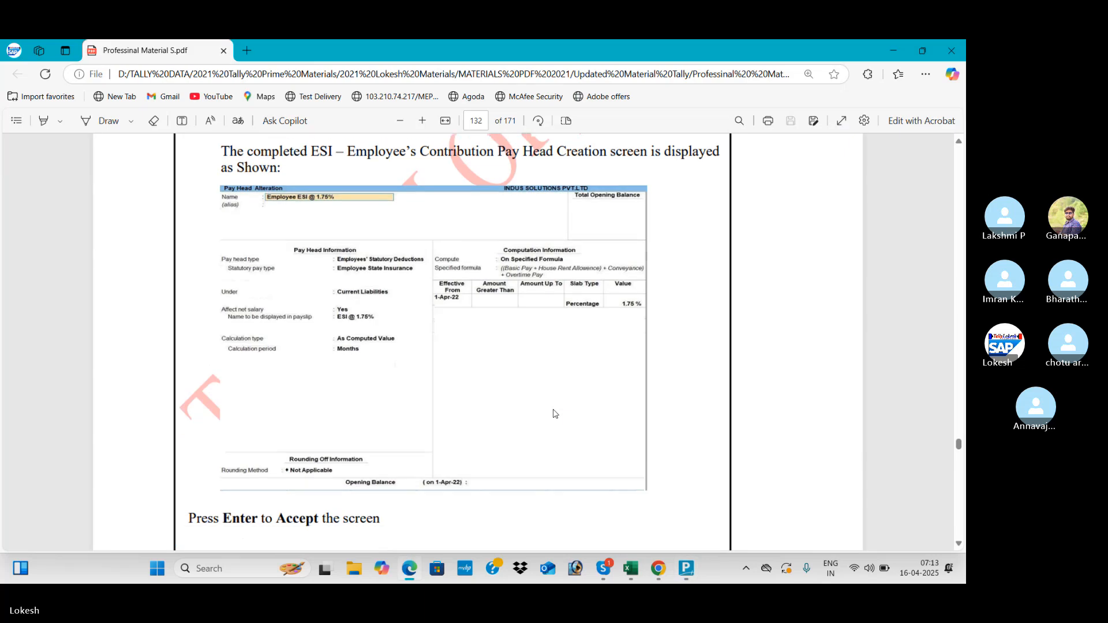
pyautogui.scroll(-8, 554, 414)
pyautogui.scroll(-1, 554, 414)
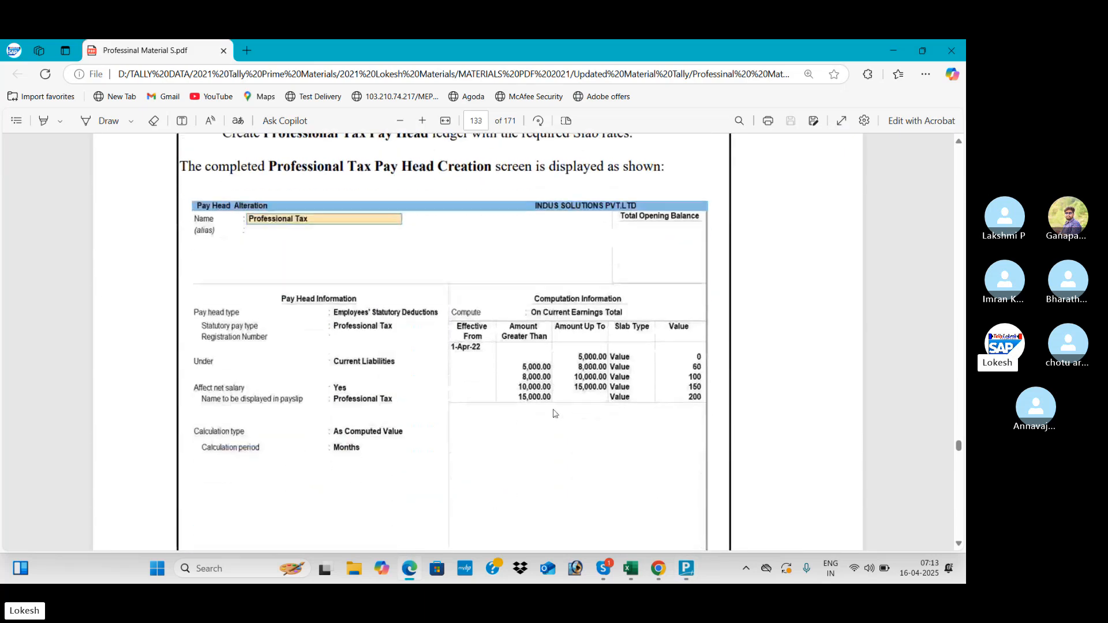
pyautogui.hotkey('alt', 'Tab')
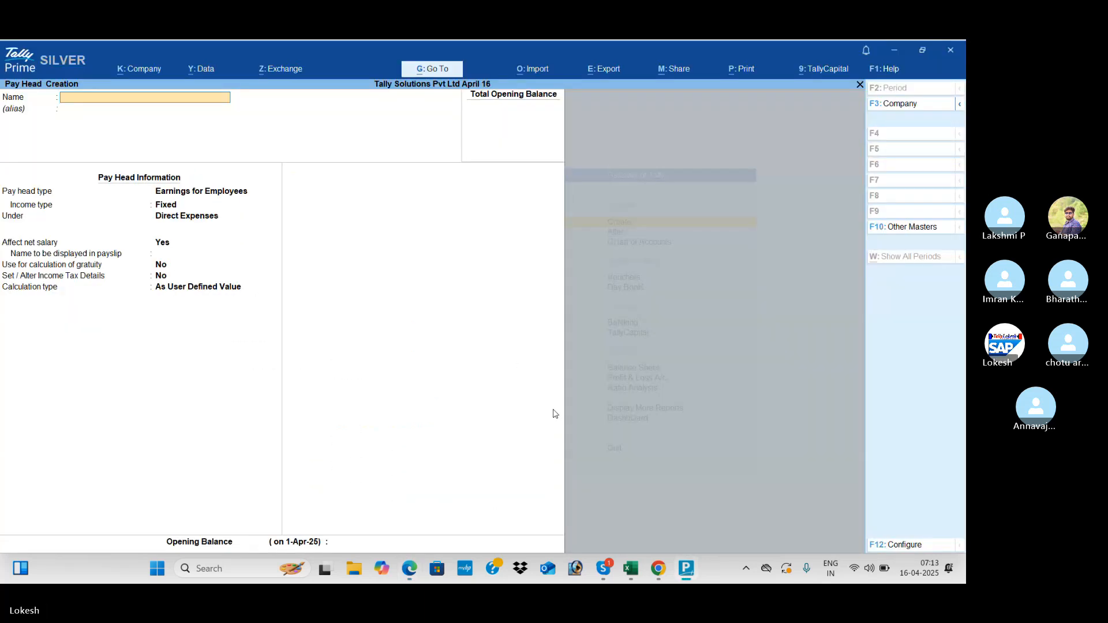
# - Name the new pay head Professional Tax and place it under Indirect Expenses
pyautogui.write('RO')
pyautogui.press('Return')
pyautogui.press('Return')
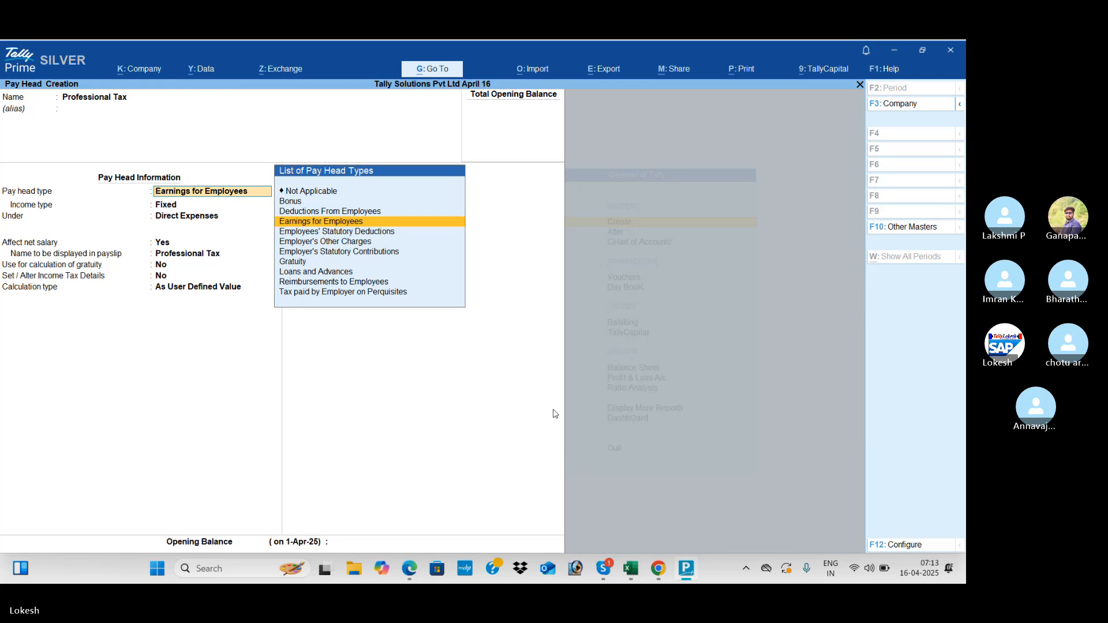
pyautogui.press('Return')
pyautogui.press('Return')
pyautogui.press('Down')
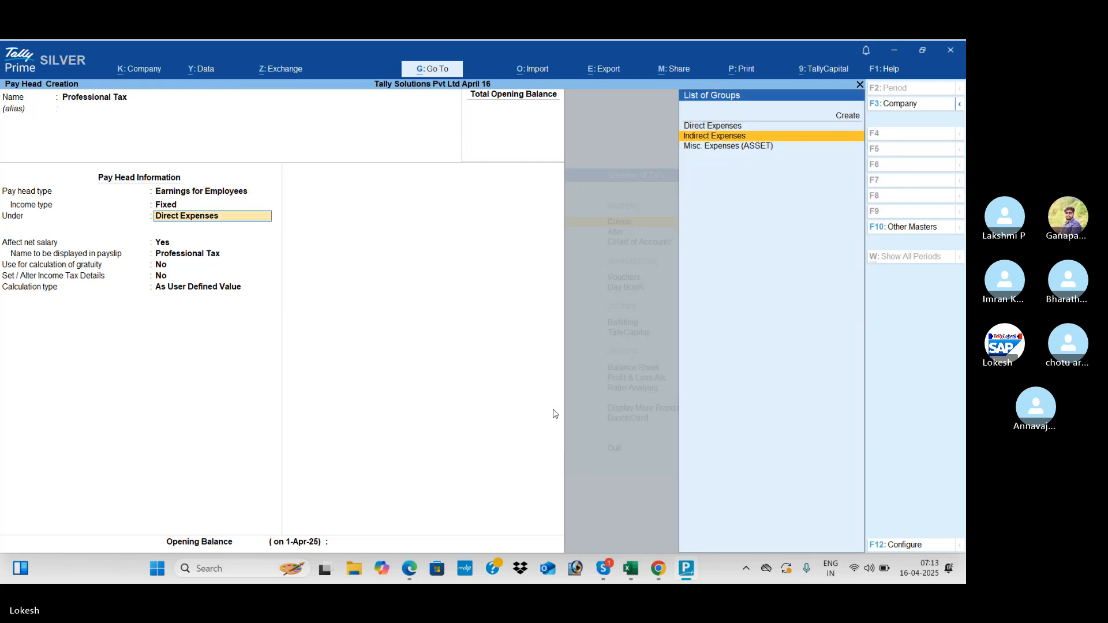
pyautogui.press('Return')
pyautogui.press('Return')
pyautogui.press('Return')
pyautogui.press('Return')
pyautogui.press('Return')
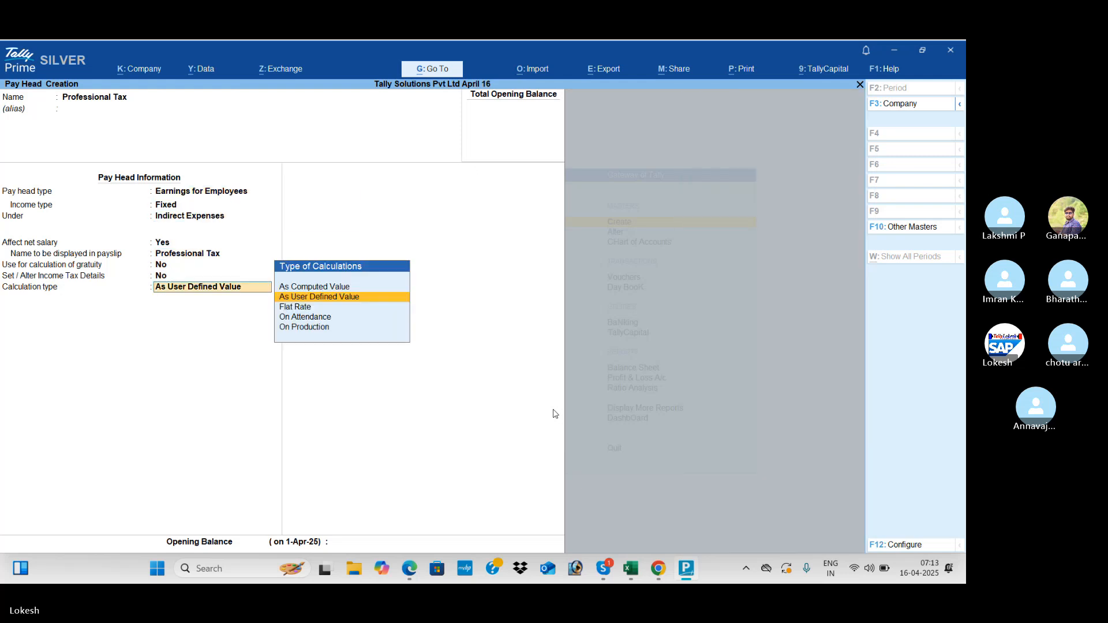
pyautogui.hotkey('alt', 'Tab')
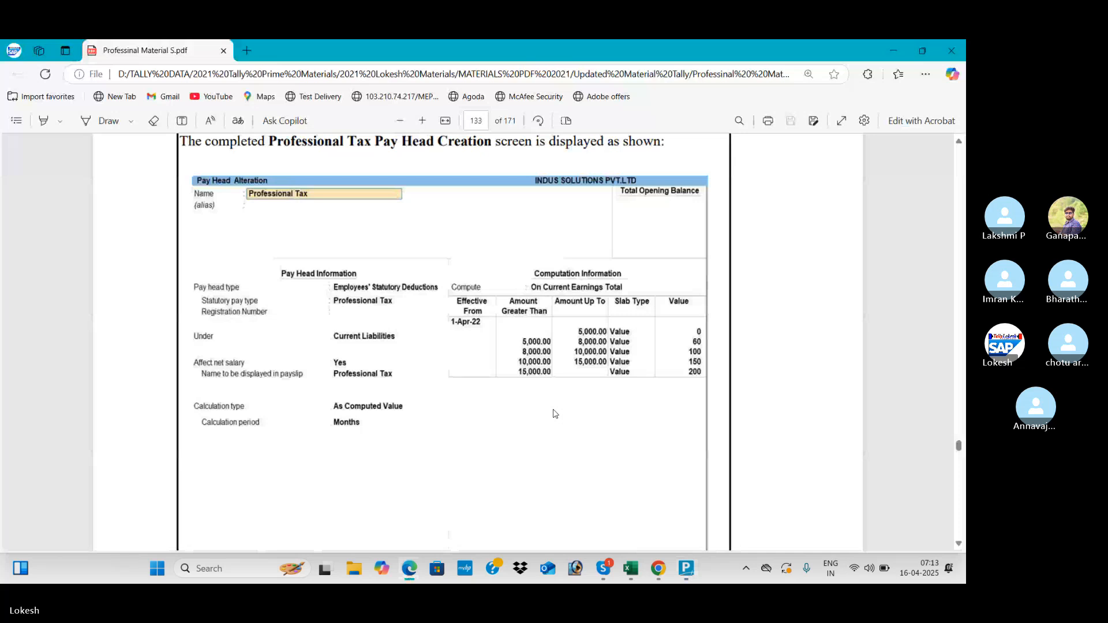
pyautogui.hotkey('alt', 'Tab')
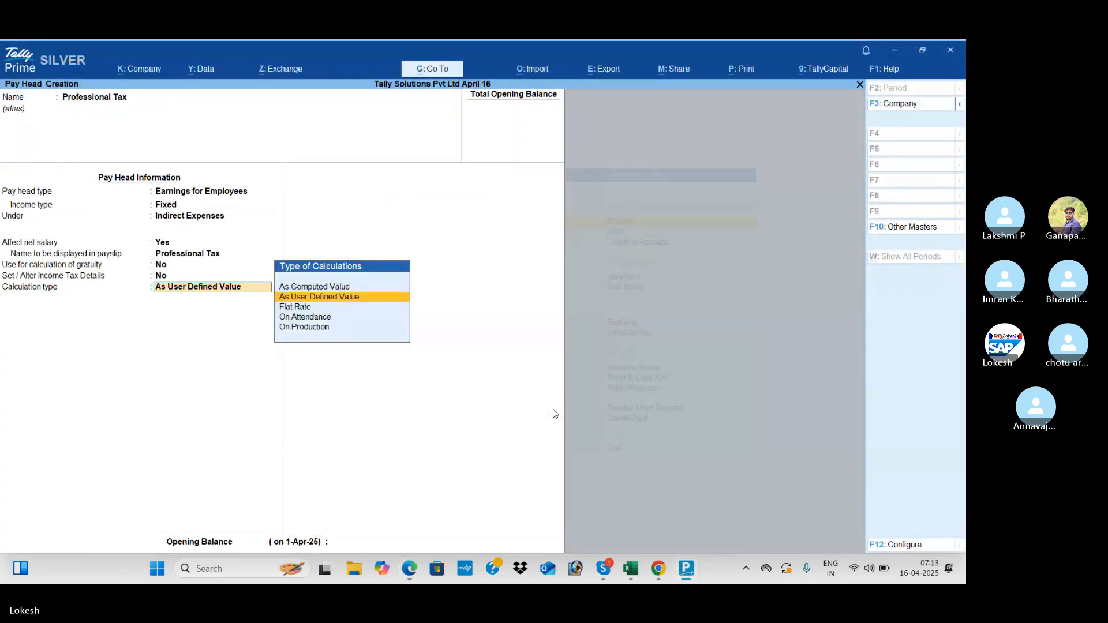
# - Compute it As Computed Value, On Current Earnings Total, effective 1-Apr-25
pyautogui.press('Up')
pyautogui.press('Return')
pyautogui.press('BackSpace')
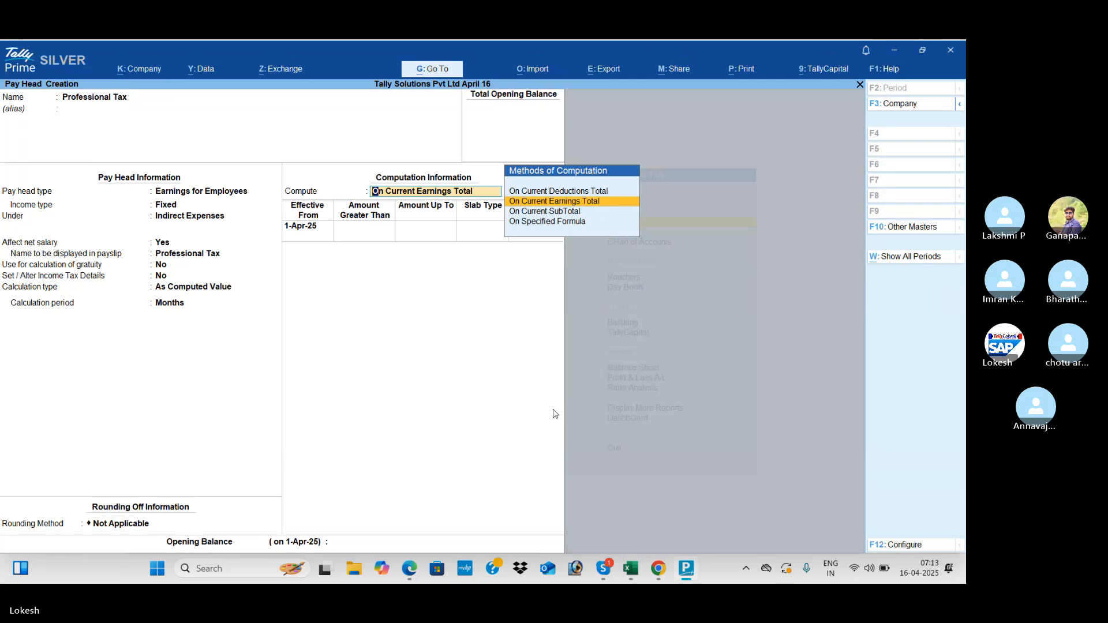
pyautogui.hotkey('alt', 'Tab')
pyautogui.hotkey('alt', 'Tab')
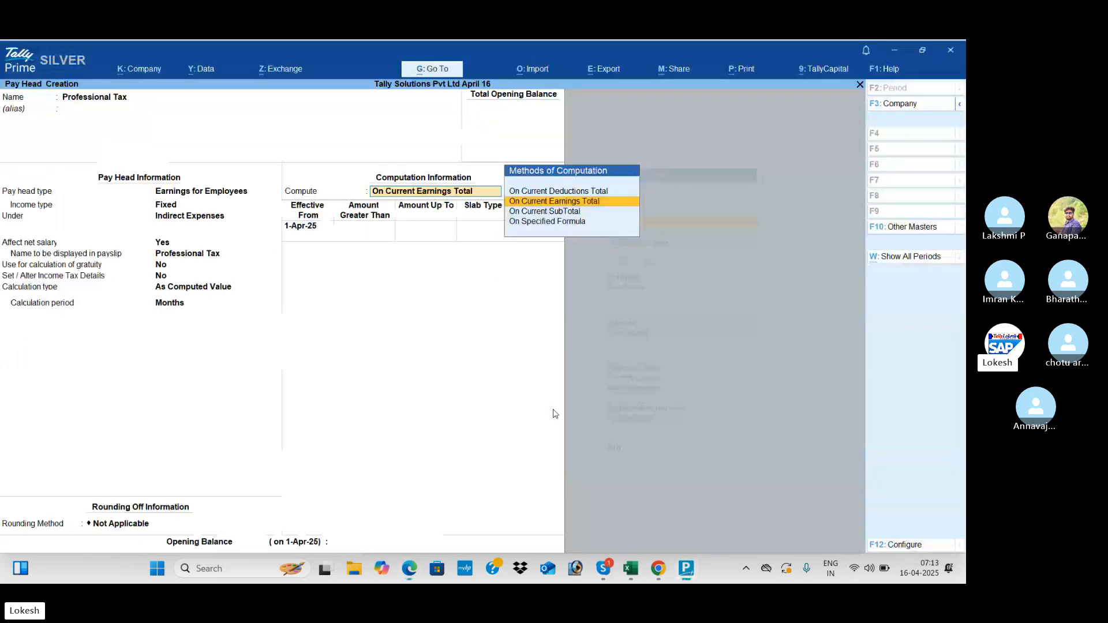
pyautogui.press('Return')
pyautogui.press('Return')
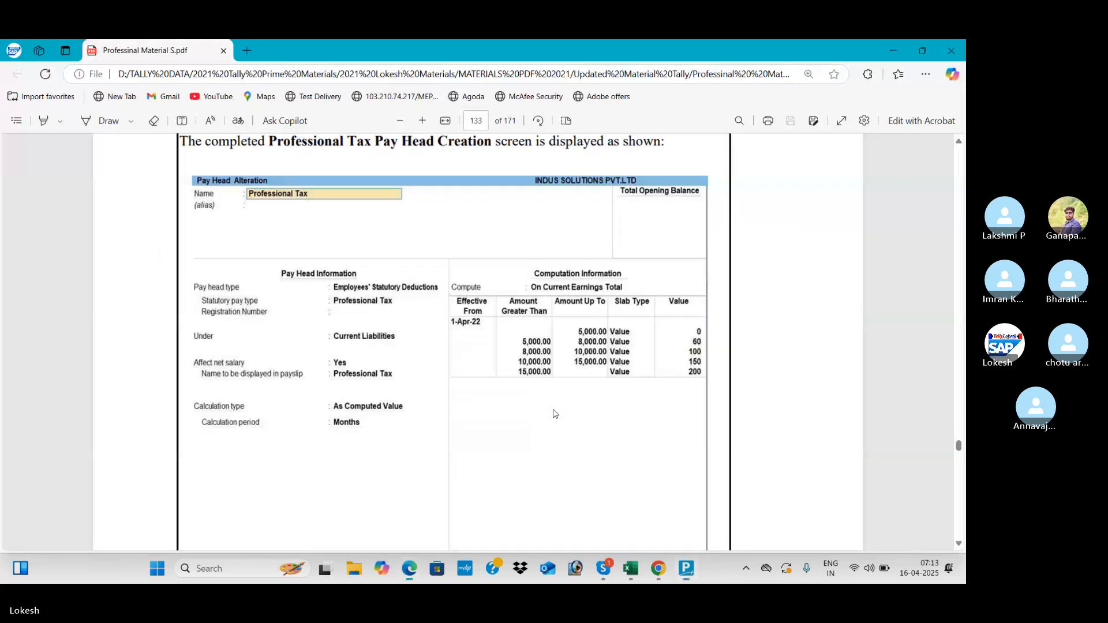
pyautogui.hotkey('alt', 'Tab')
pyautogui.hotkey('alt', 'Tab')
# - Enter the first Professional Tax slab up to 5,000 as a Value slab
pyautogui.write('5000')
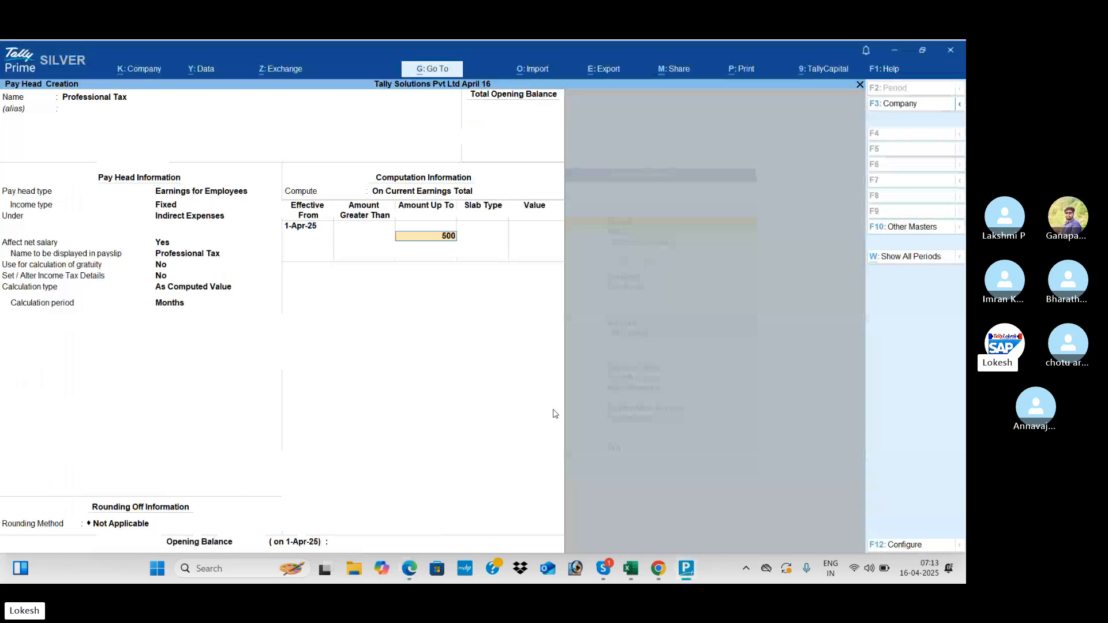
pyautogui.press('Return')
pyautogui.hotkey('alt', 'Tab')
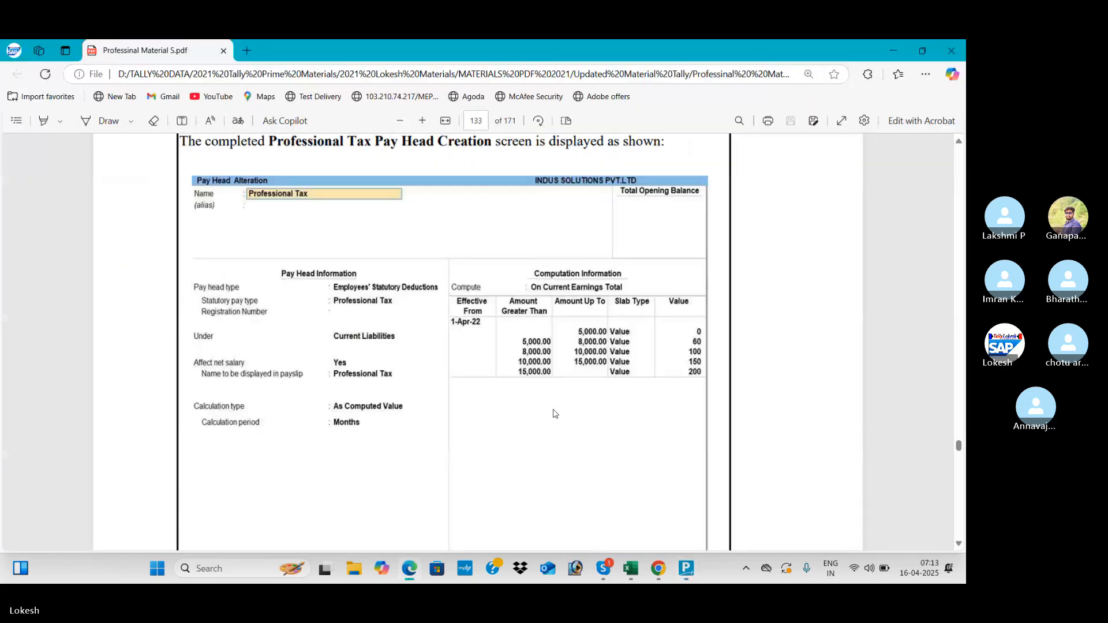
pyautogui.hotkey('alt', 'Tab')
pyautogui.press('Down')
pyautogui.press('Return')
# - Add a slab up to 8,000 with a value of 60
pyautogui.hotkey('alt', 'Tab')
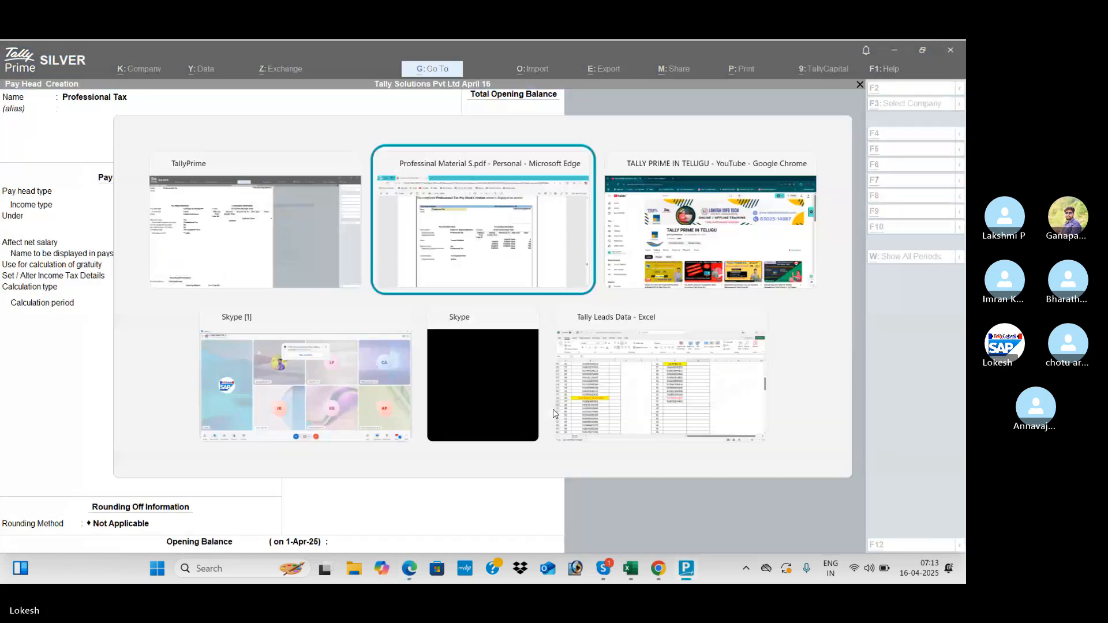
pyautogui.hotkey('alt', 'Tab')
pyautogui.write('500')
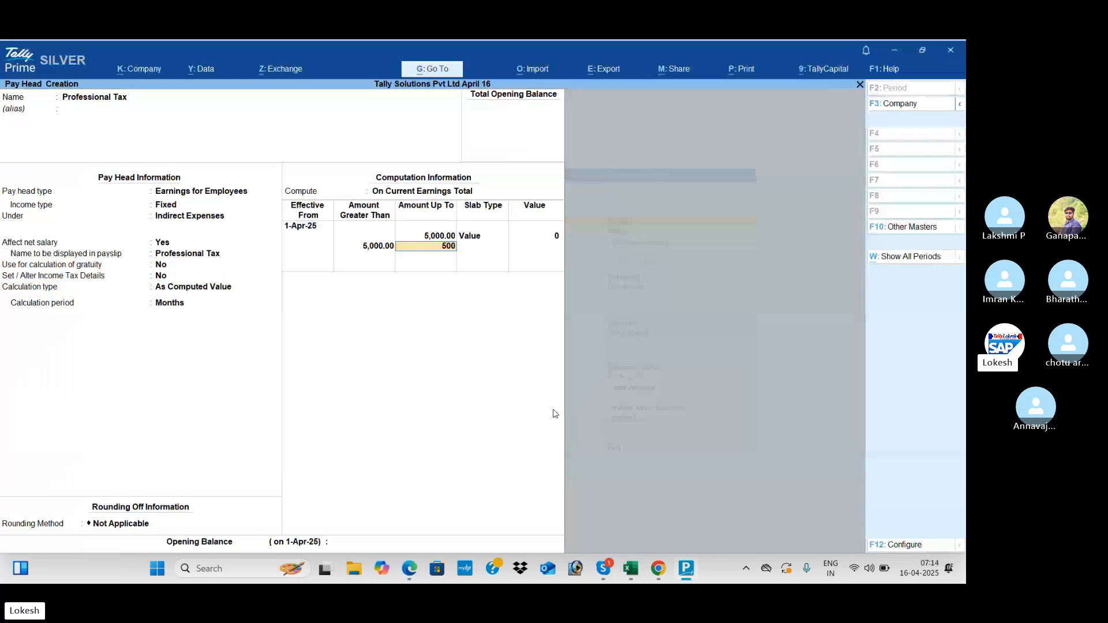
pyautogui.press('BackSpace')
pyautogui.press('BackSpace')
pyautogui.press('BackSpace')
pyautogui.write('8,0')
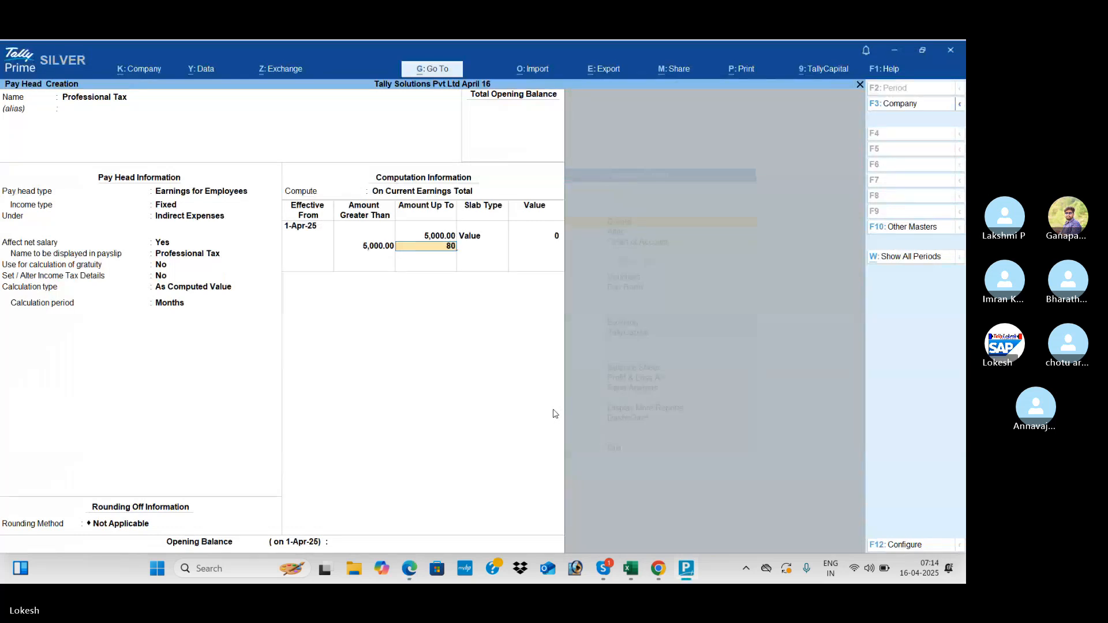
pyautogui.write('00')
pyautogui.press('Return')
pyautogui.press('Down')
pyautogui.press('Return')
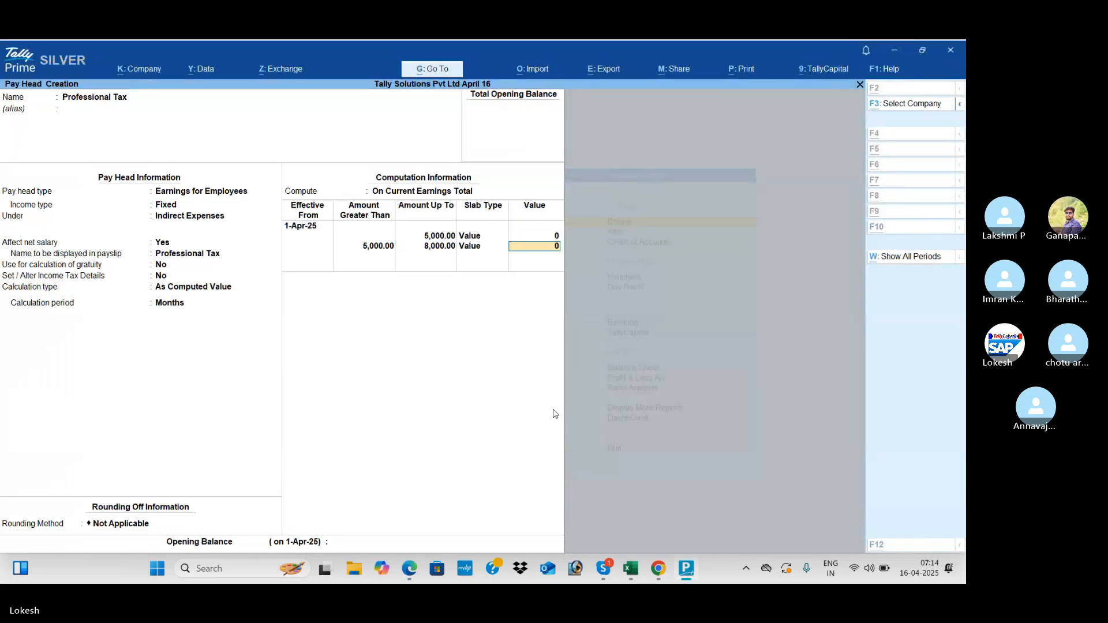
pyautogui.hotkey('alt', 'Tab')
pyautogui.hotkey('alt', 'Tab')
pyautogui.write('60')
pyautogui.press('Return')
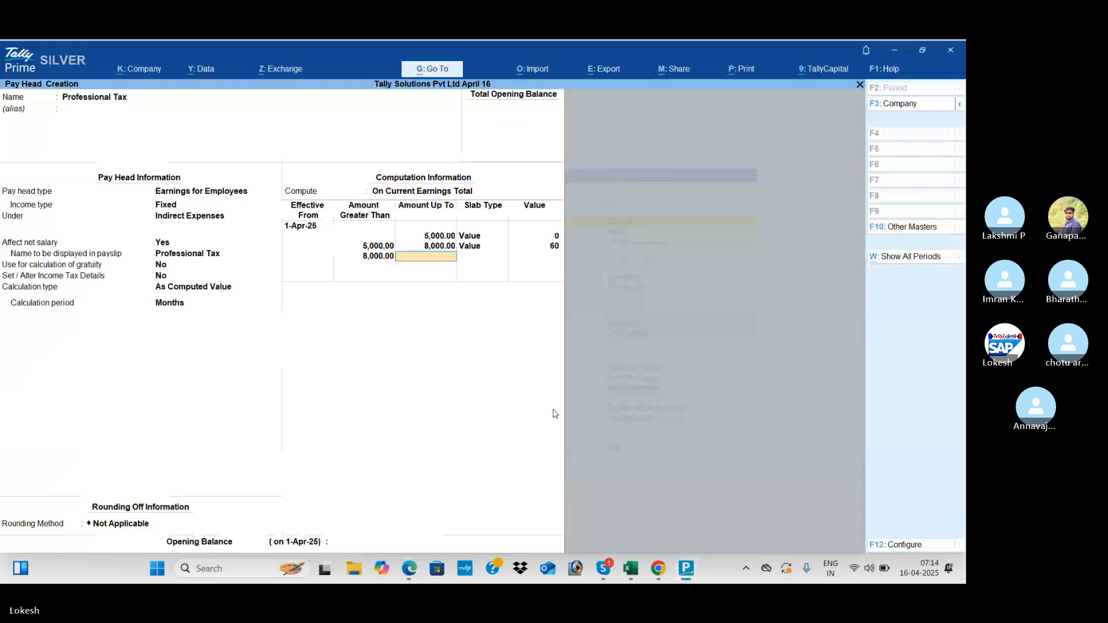
# - Add slabs up to 10,000 valued at 100 and up to 15,000 valued at 150
pyautogui.hotkey('alt', 'Tab')
pyautogui.hotkey('alt', 'Tab')
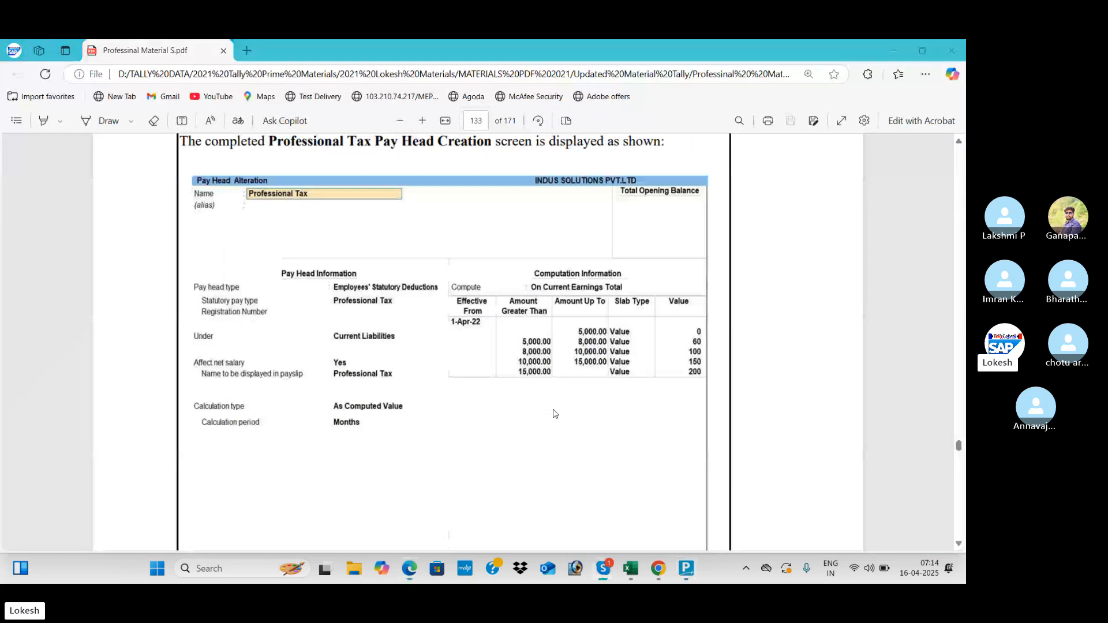
pyautogui.hotkey('alt', 'Tab')
pyautogui.hotkey('alt', 'Tab')
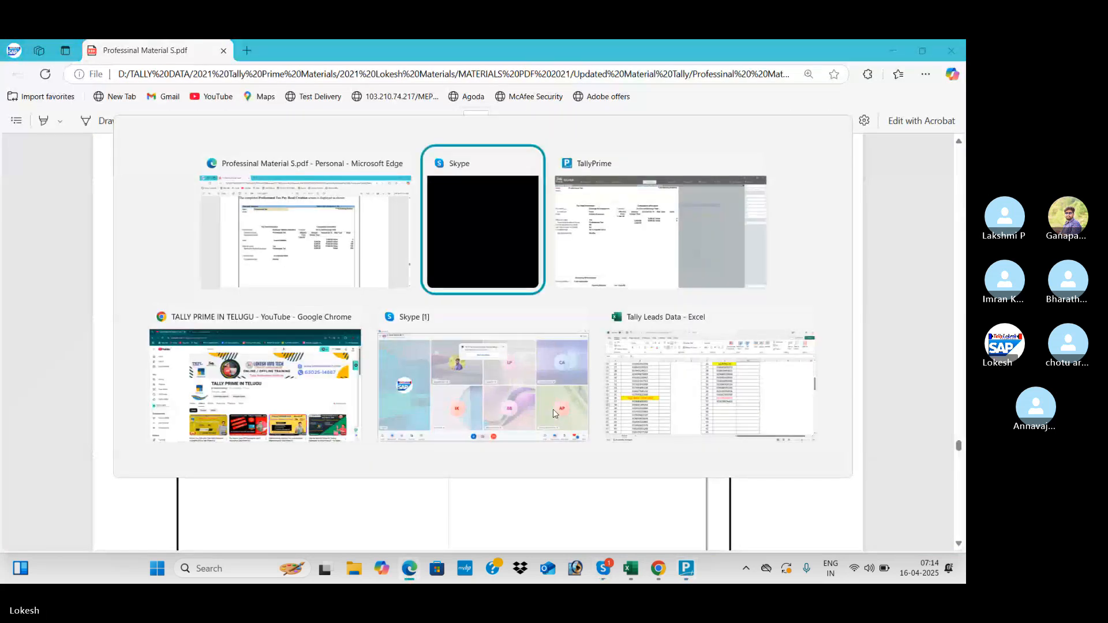
pyautogui.hotkey('alt', 'Tab')
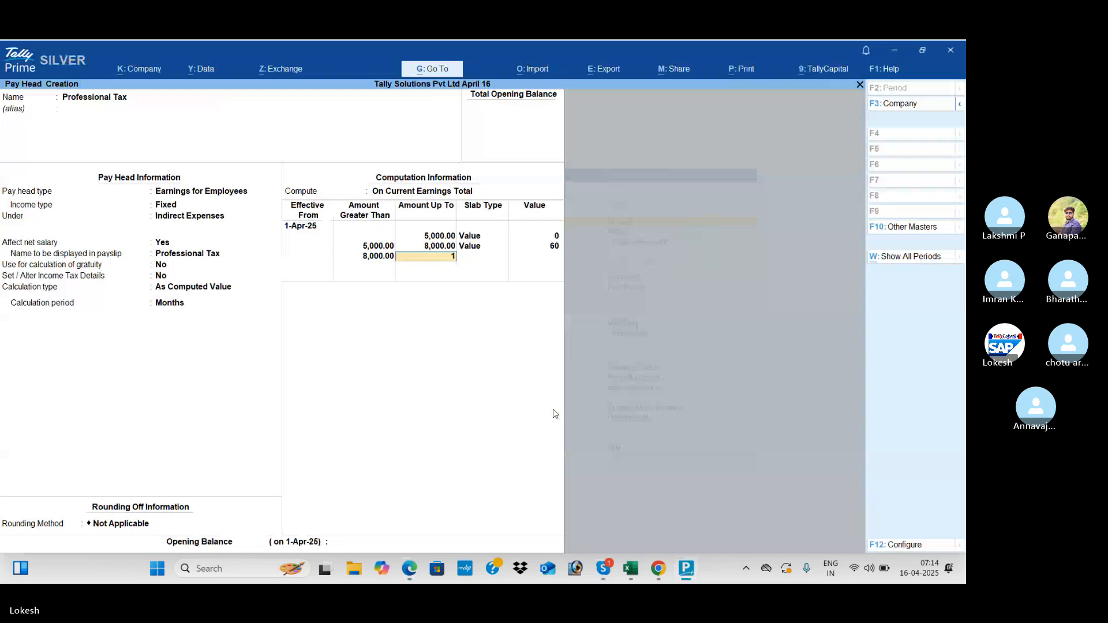
pyautogui.write('0000')
pyautogui.press('Return')
pyautogui.press('Return')
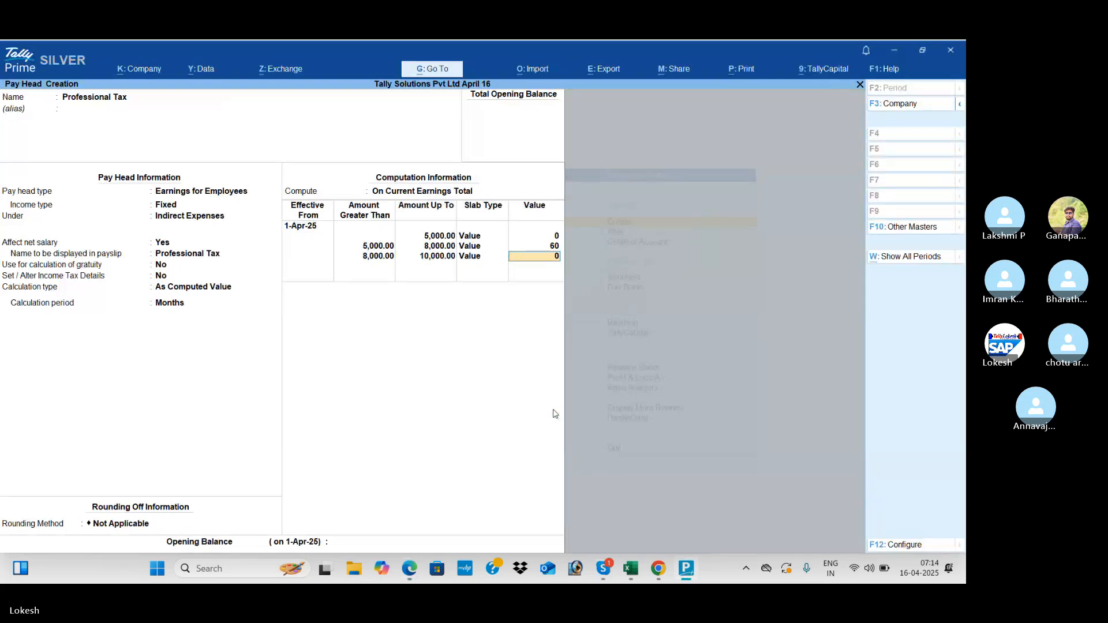
pyautogui.hotkey('alt', 'Tab')
pyautogui.hotkey('alt', 'Tab')
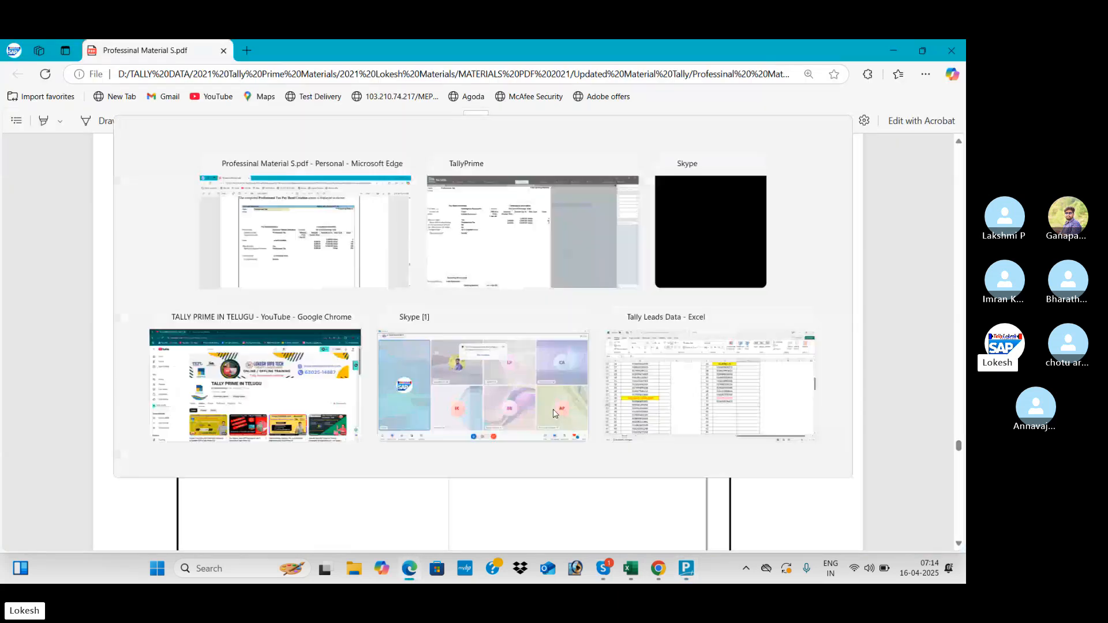
pyautogui.write('100')
pyautogui.press('Return')
pyautogui.press('Return')
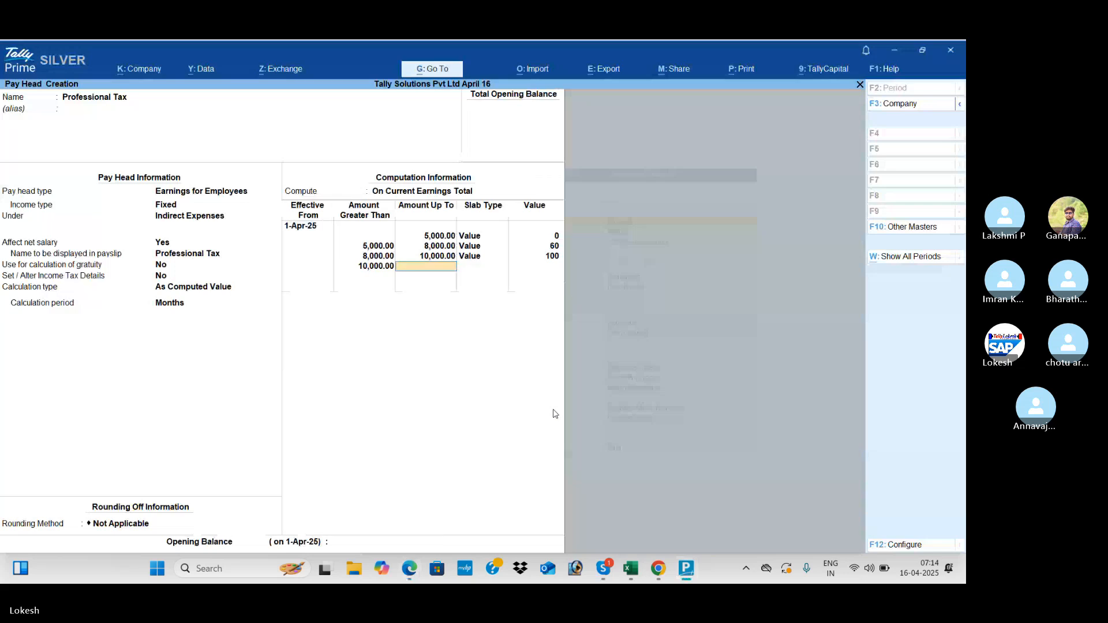
pyautogui.hotkey('alt', 'Tab')
pyautogui.hotkey('alt', 'Tab')
pyautogui.write('15000')
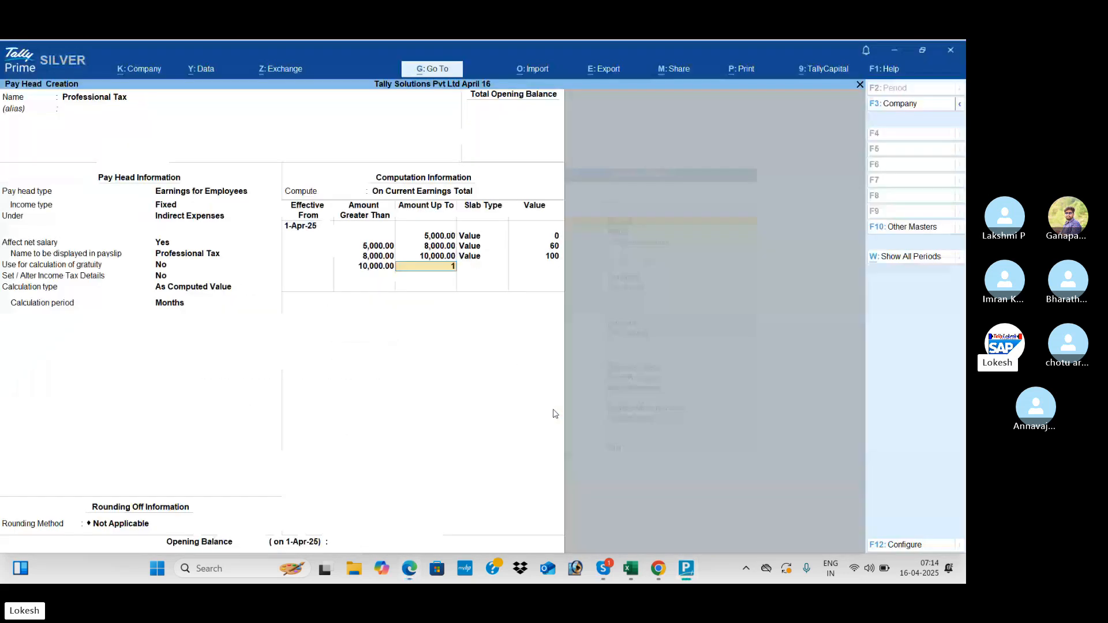
pyautogui.press('Return')
pyautogui.press('Return')
pyautogui.hotkey('alt', 'Tab')
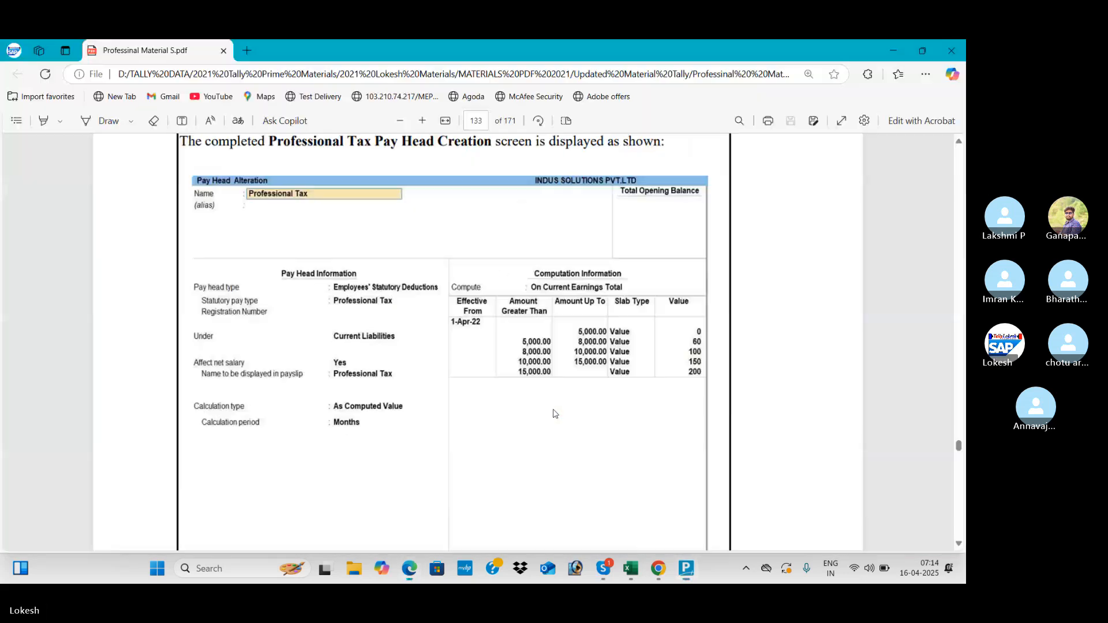
# - Make the last slab a Value slab of 200 and save Professional Tax
pyautogui.hotkey('alt', 'Tab')
pyautogui.write('150')
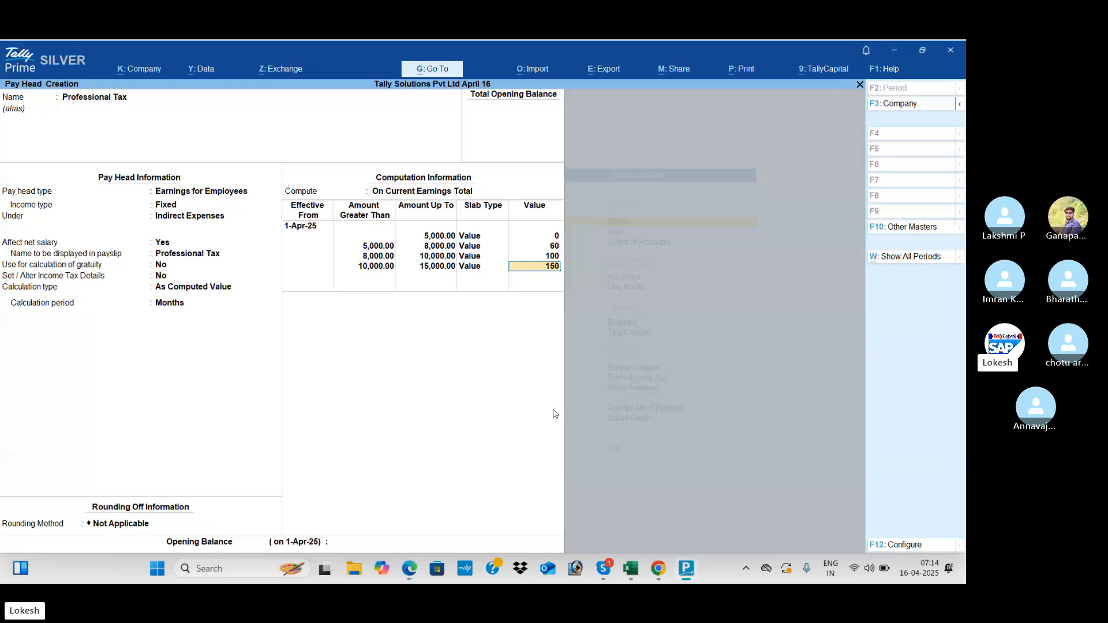
pyautogui.press('Return')
pyautogui.hotkey('alt', 'Tab')
pyautogui.hotkey('alt', 'Tab')
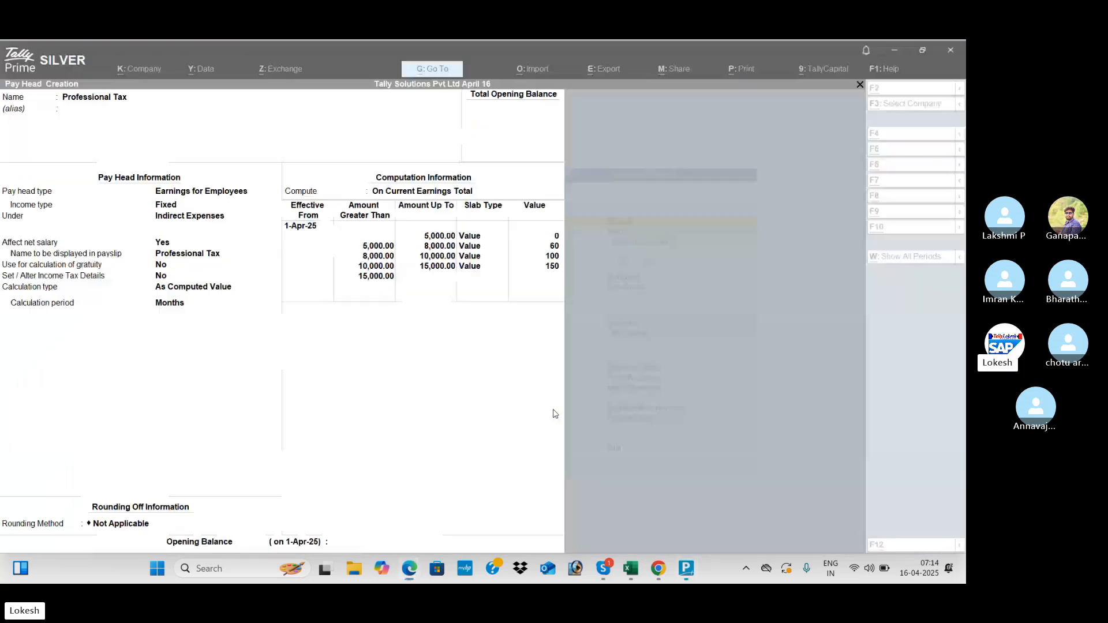
pyautogui.press('Return')
pyautogui.press('Down')
pyautogui.press('Return')
pyautogui.hotkey('alt', 'Tab')
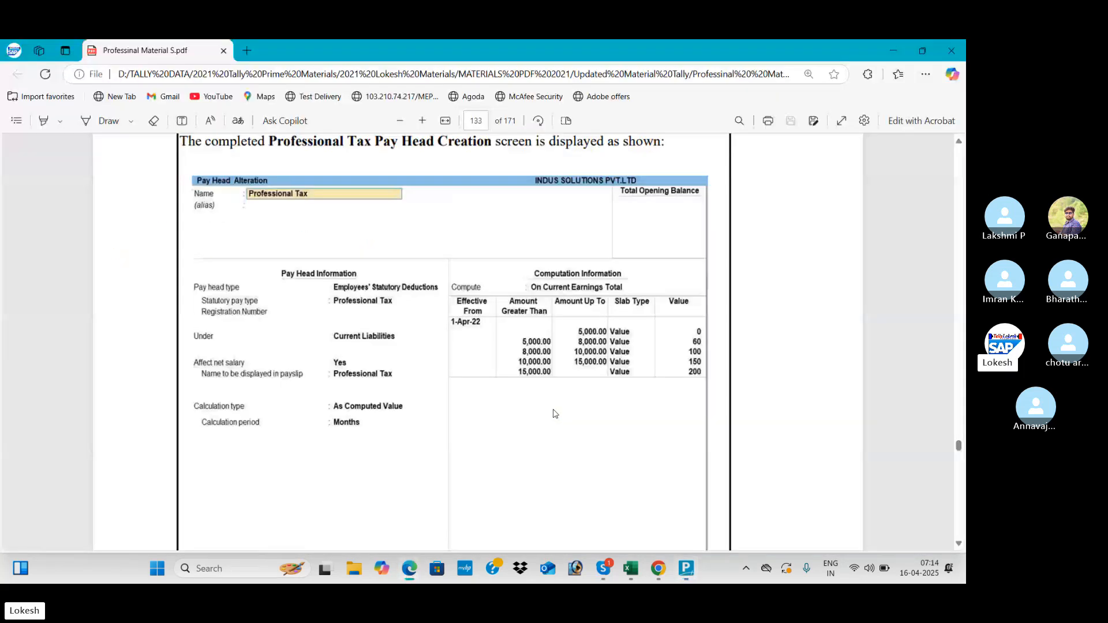
pyautogui.hotkey('alt', 'Tab')
pyautogui.write('200')
pyautogui.press('Return')
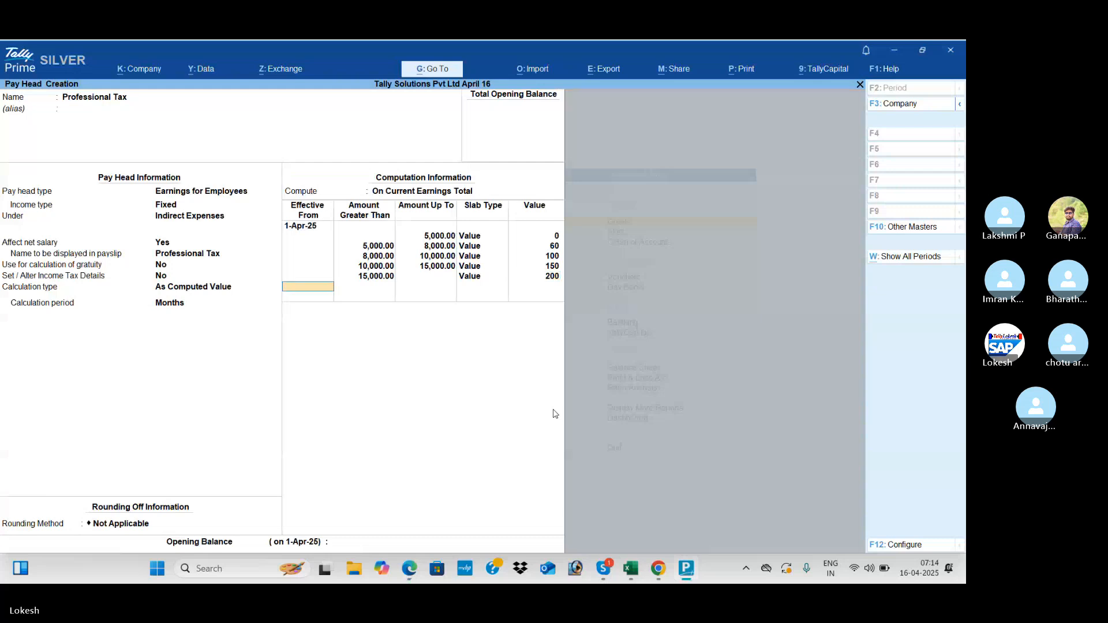
pyautogui.press('Return')
pyautogui.press('Return')
pyautogui.press('Return')
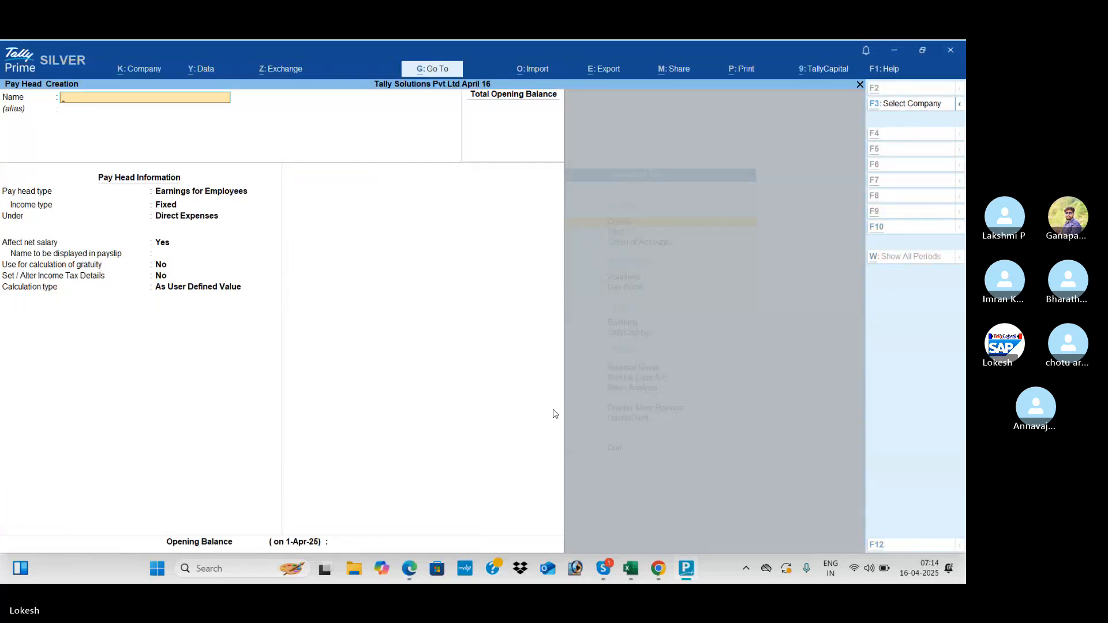
# - Create Gratuity Exp as a Gratuity-type pay head using 26 days per month
pyautogui.hotkey('alt', 'Tab')
pyautogui.scroll(-10, 555, 413)
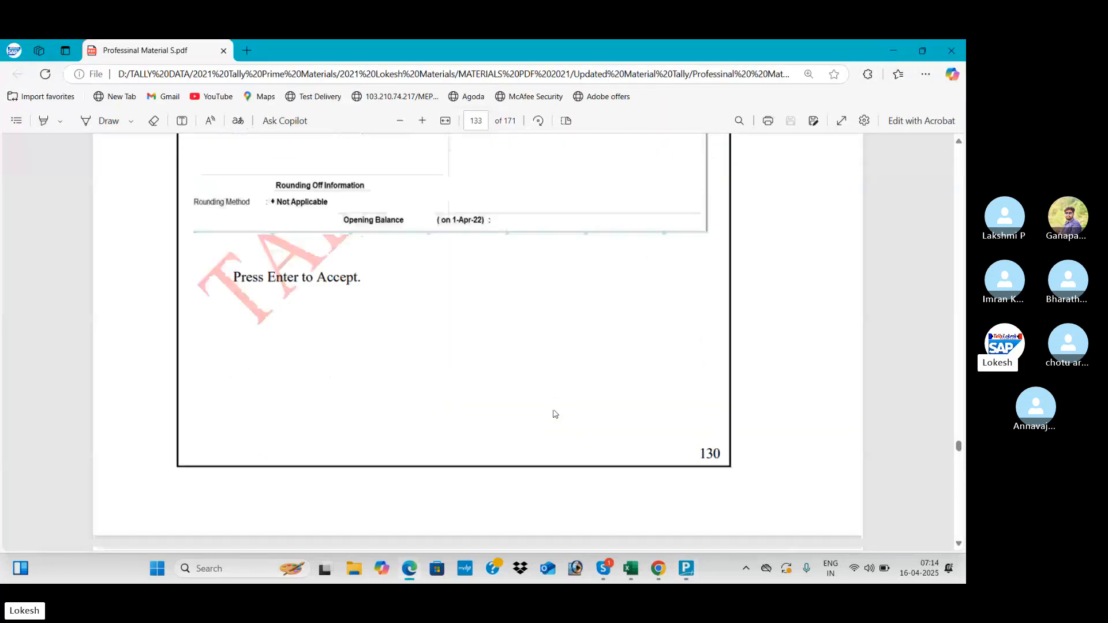
pyautogui.scroll(-10, 554, 414)
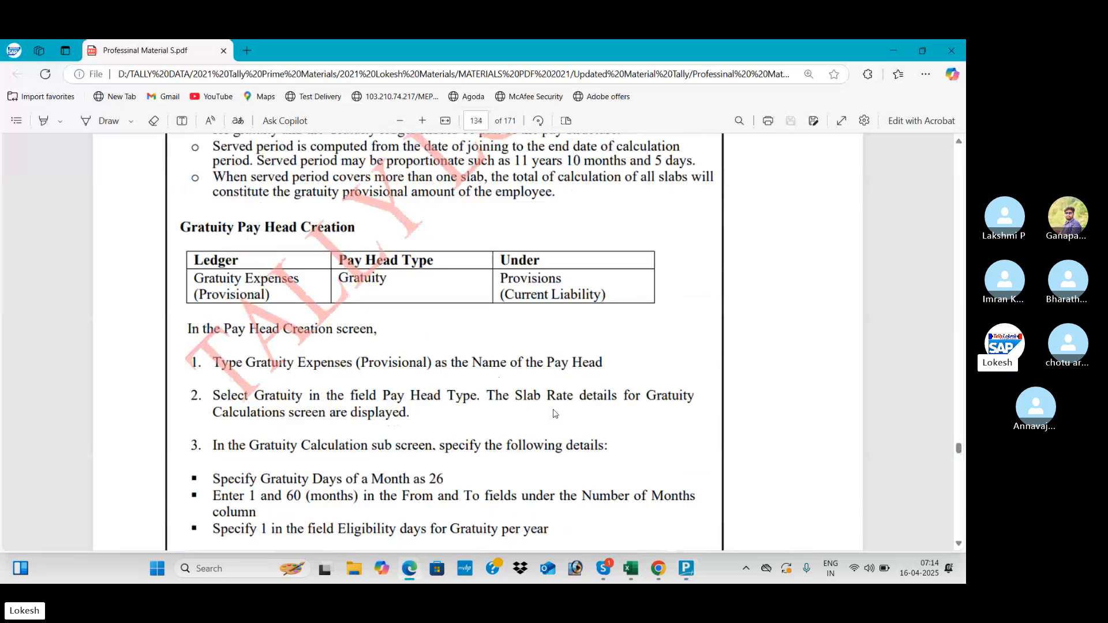
pyautogui.hotkey('alt', 'Tab')
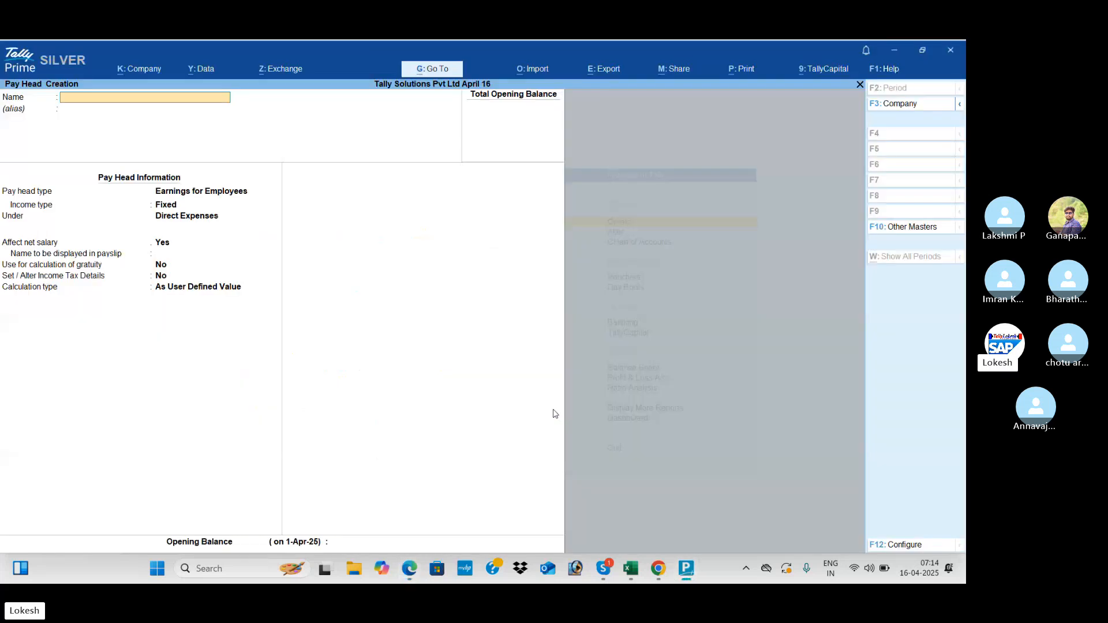
pyautogui.write('Gratuity Exp')
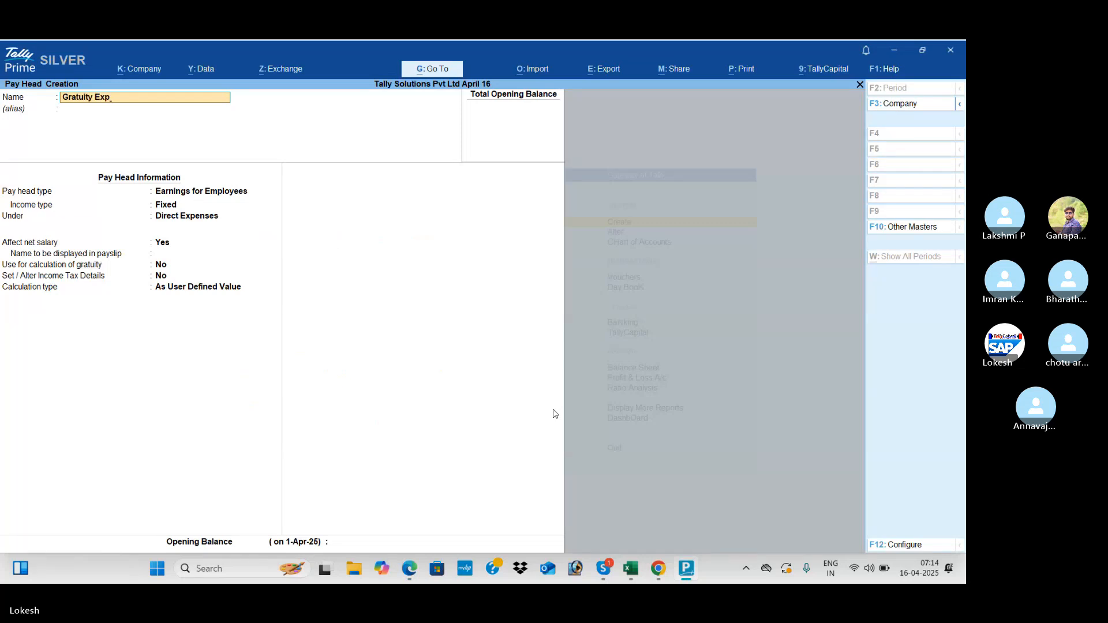
pyautogui.press('Return')
pyautogui.press('Return')
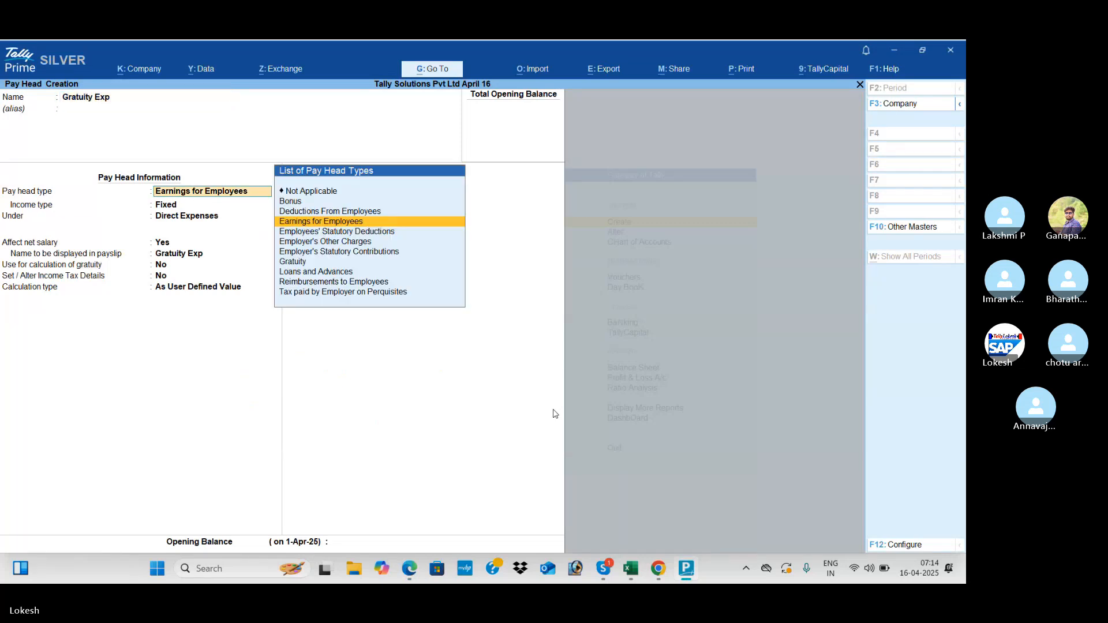
pyautogui.press('Down')
pyautogui.press('Down')
pyautogui.press('Down')
pyautogui.press('Down')
pyautogui.press('Return')
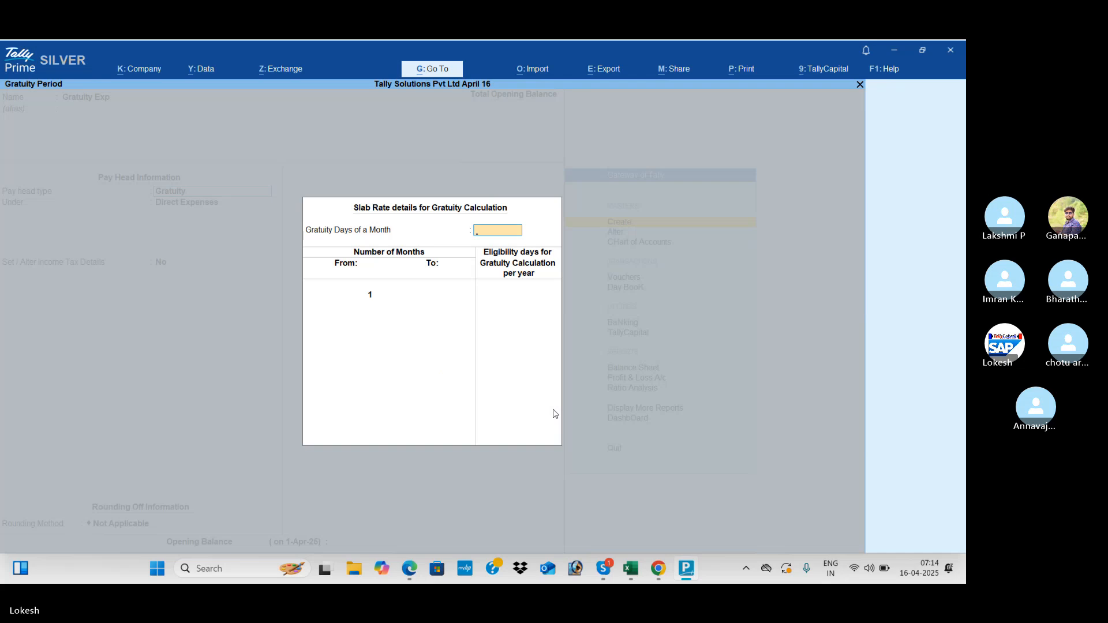
pyautogui.write('26')
pyautogui.press('Return')
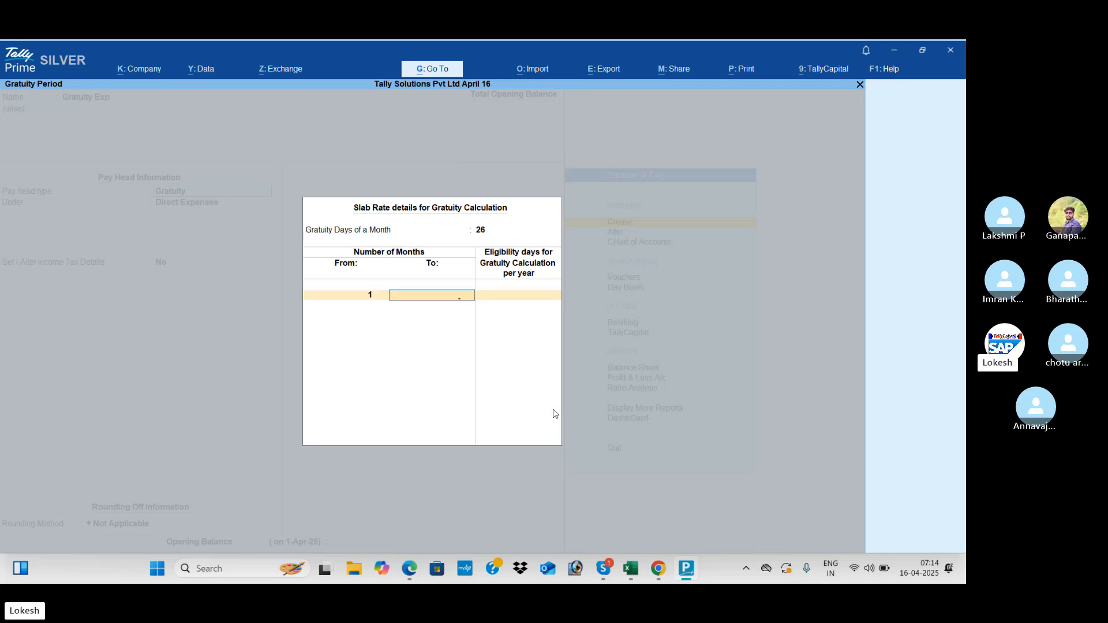
# - Enter the first eligibility slab up to 60 months with 0 days
pyautogui.hotkey('alt', 'Tab')
pyautogui.scroll(-15, 553, 413)
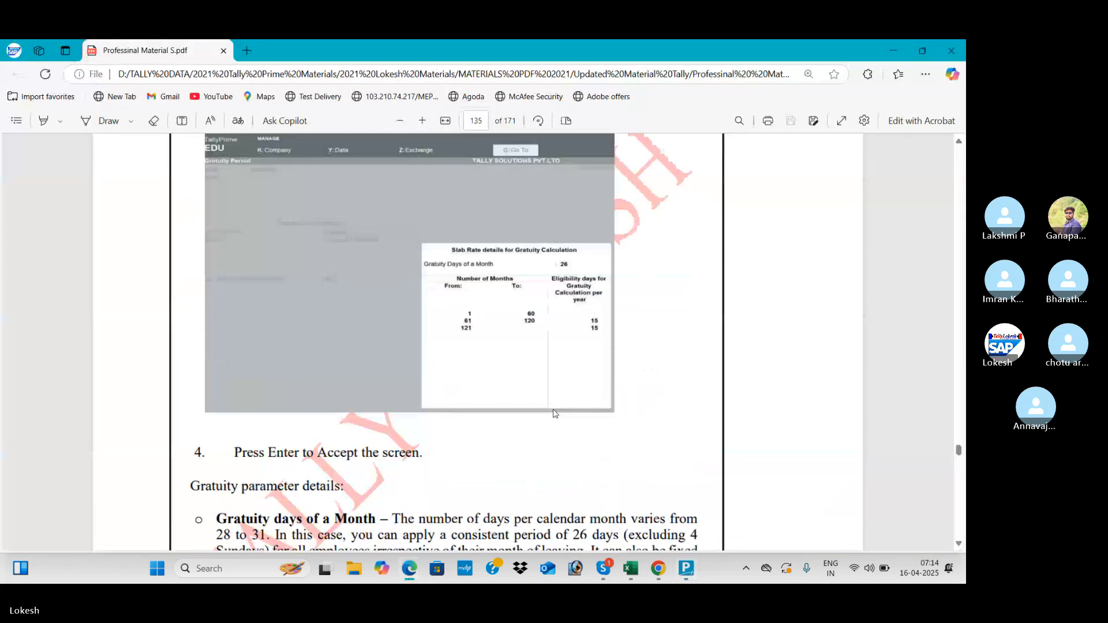
pyautogui.hotkey('alt', 'Tab')
pyautogui.write('60')
pyautogui.press('Return')
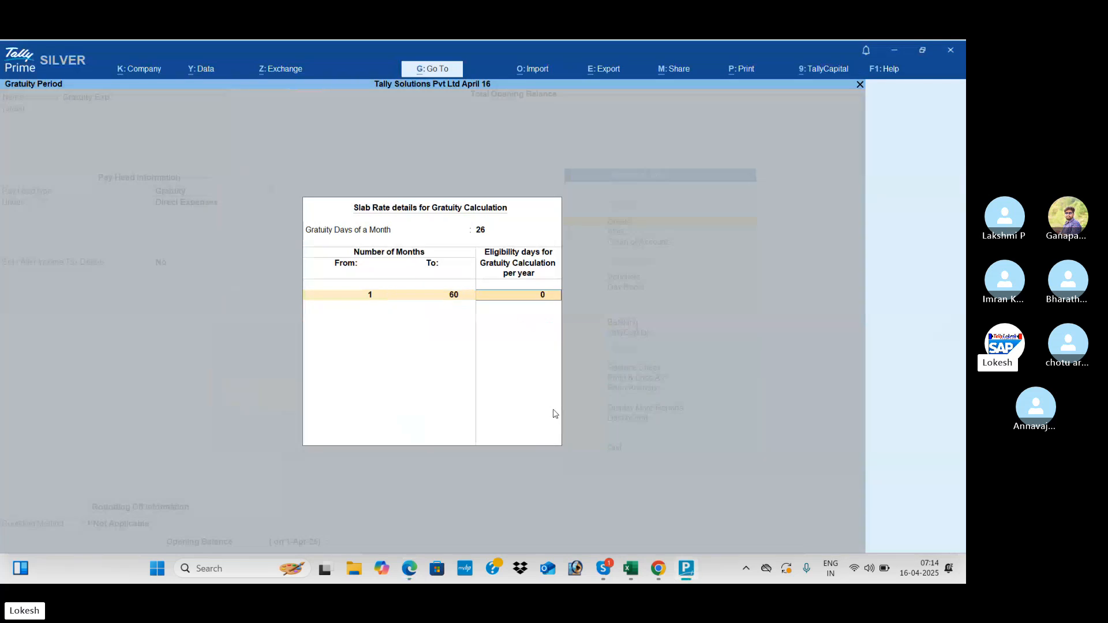
pyautogui.hotkey('alt', 'Tab')
pyautogui.hotkey('alt', 'Tab')
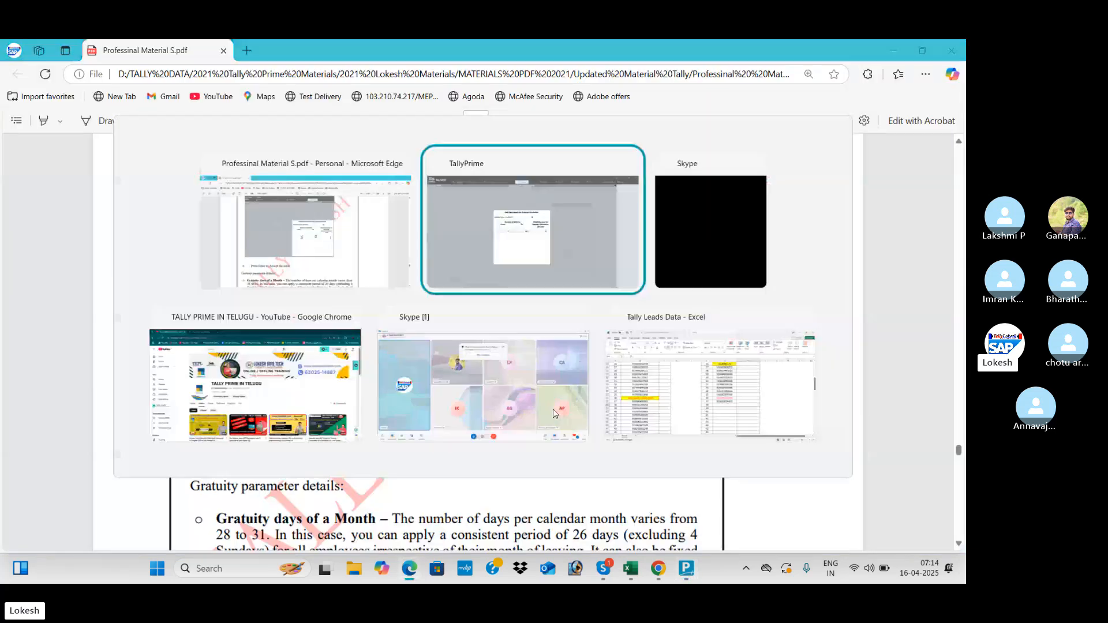
pyautogui.press('Return')
# - Add 15-day slabs up to 120 months and from 121 months, then save Gratuity Exp
pyautogui.write('120')
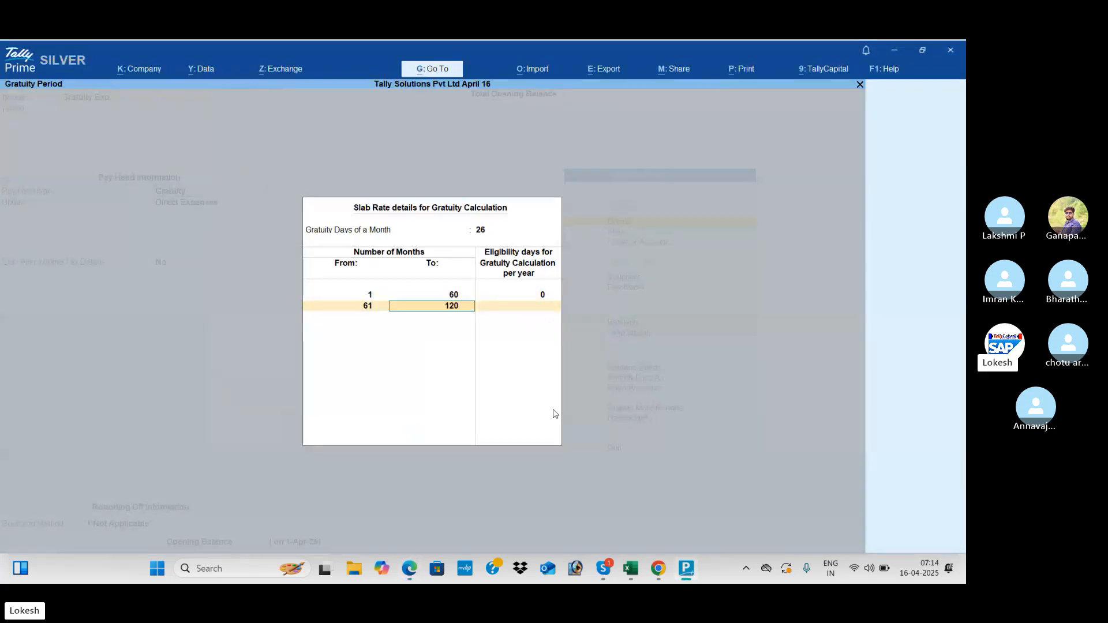
pyautogui.press('Return')
pyautogui.hotkey('alt', 'Tab')
pyautogui.hotkey('alt', 'Tab')
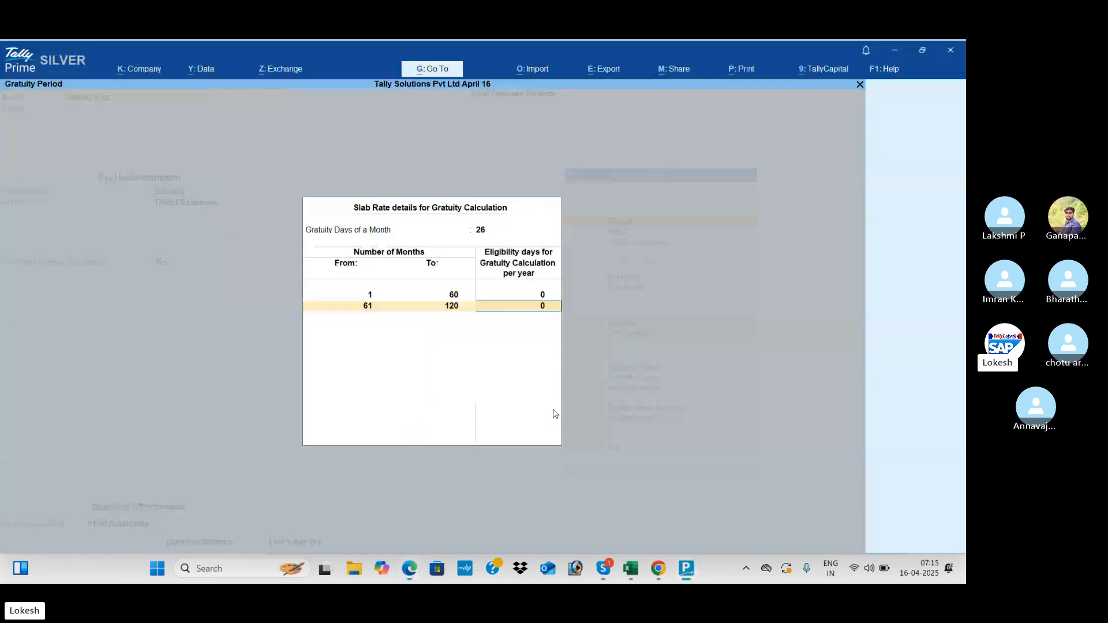
pyautogui.press('Return')
pyautogui.hotkey('alt', 'Tab')
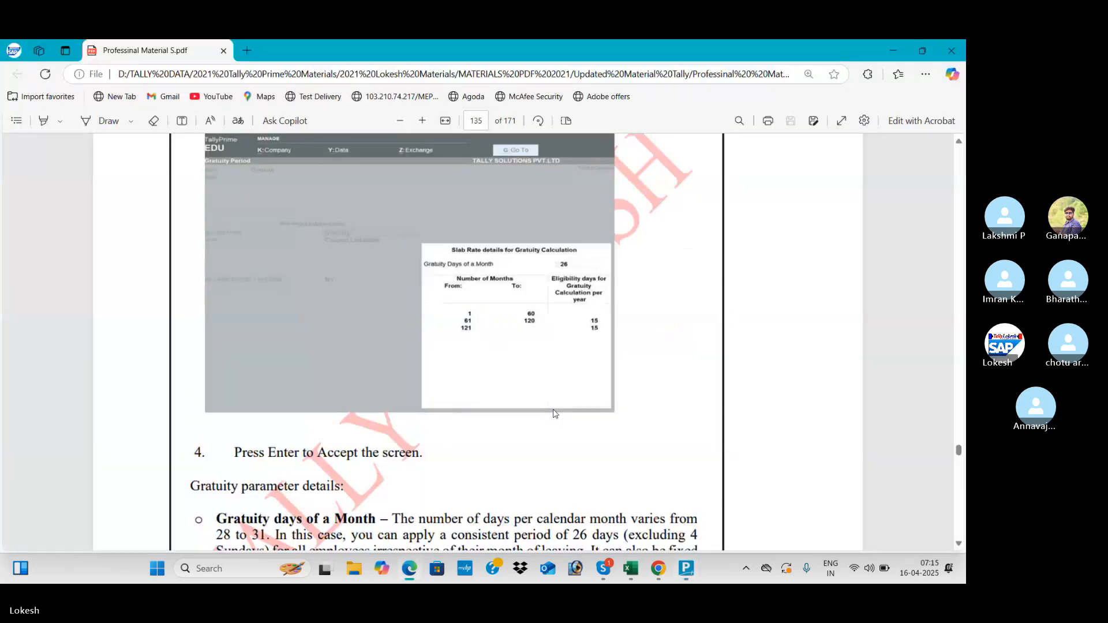
pyautogui.hotkey('alt', 'Tab')
pyautogui.press('Return')
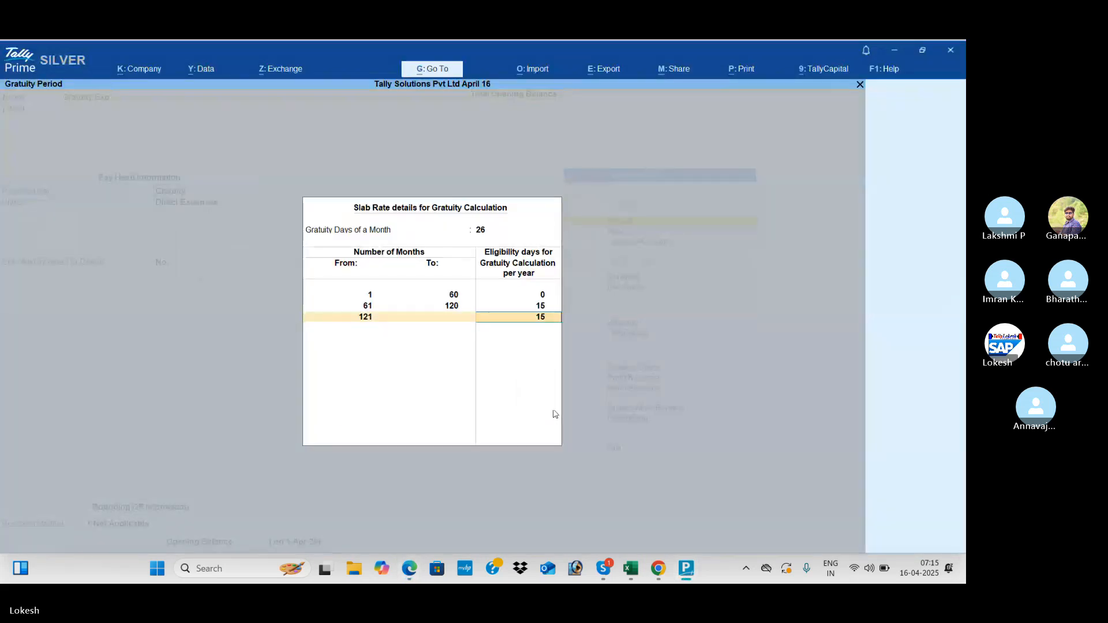
pyautogui.press('Return')
pyautogui.press('Return')
pyautogui.press('Return')
pyautogui.press('Return')
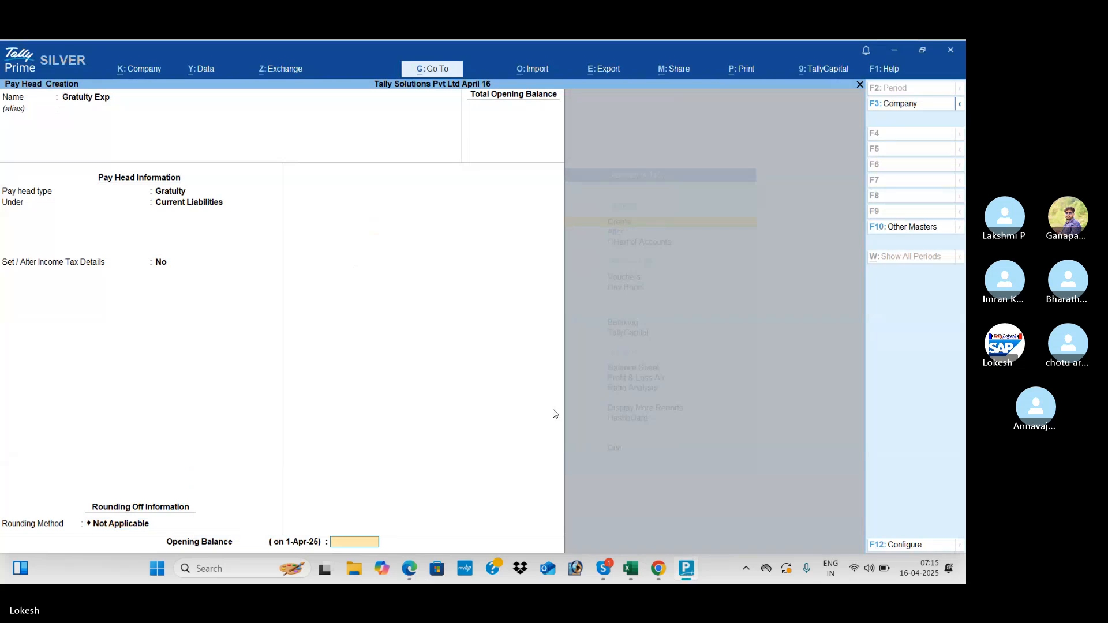
pyautogui.press('Return')
pyautogui.press('Return')
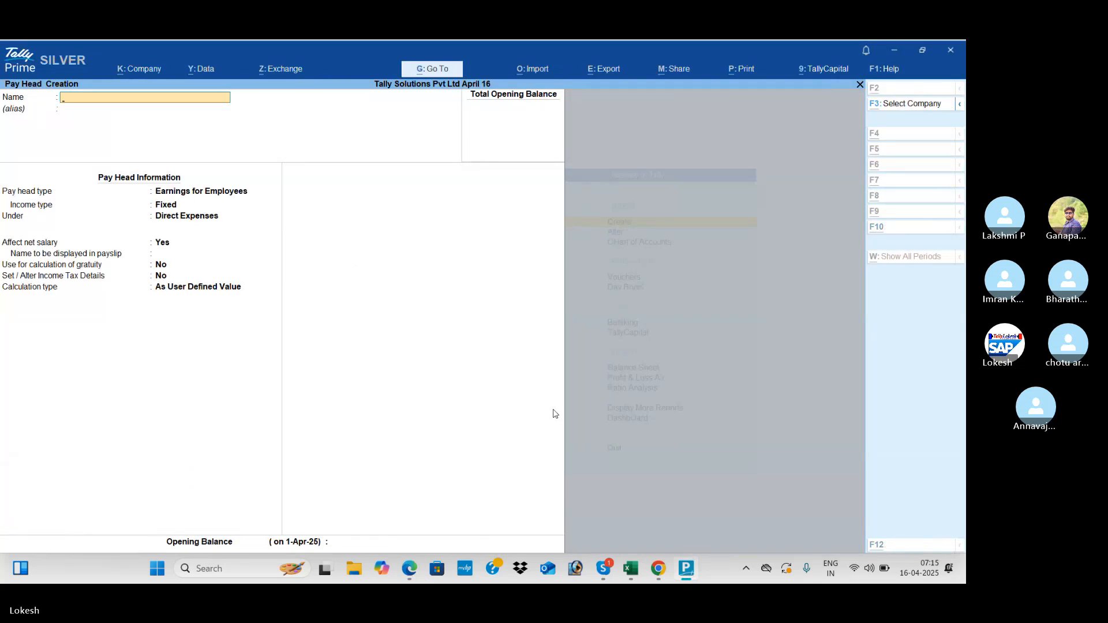
pyautogui.hotkey('alt', 'Tab')
# - Scroll the PDF down to the Salary Details setup on page 137
pyautogui.scroll(-1, 555, 414)
pyautogui.scroll(-10, 556, 414)
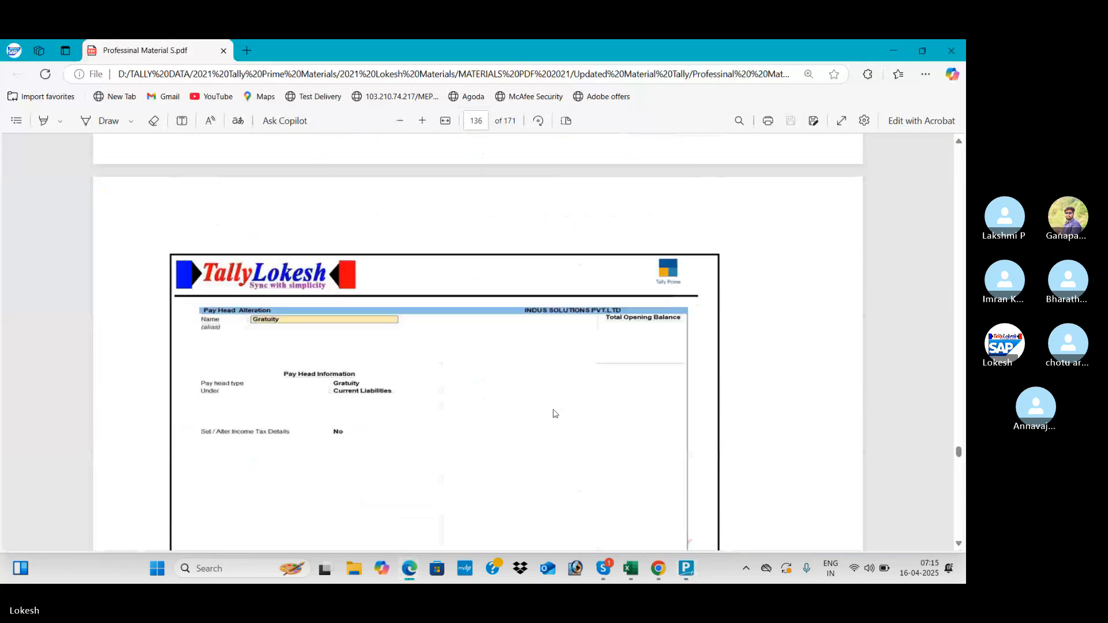
pyautogui.scroll(-10, 555, 413)
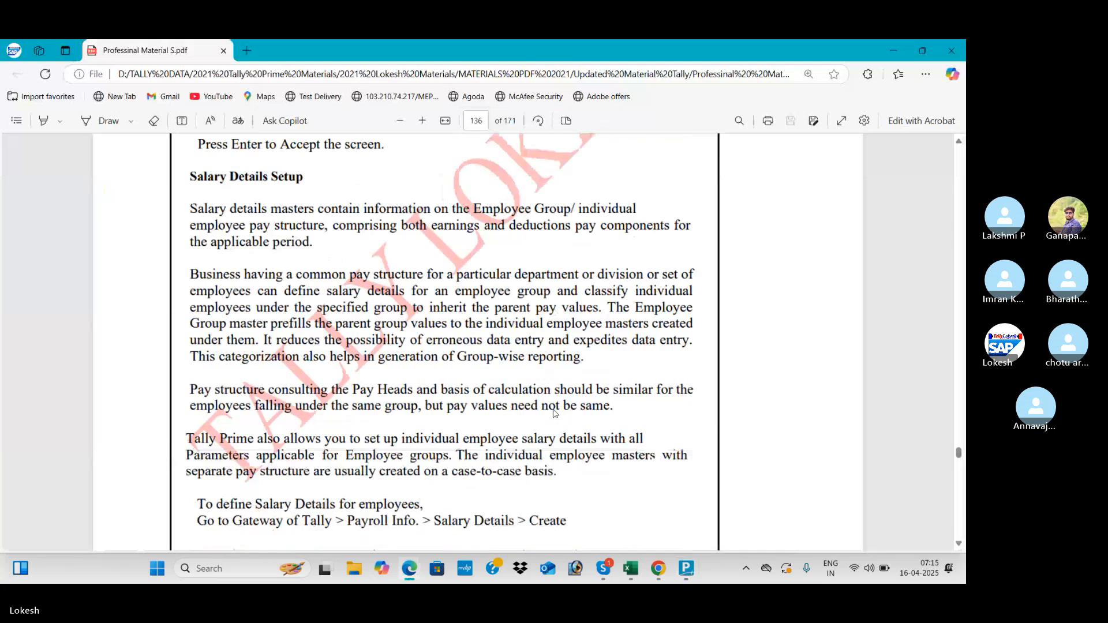
pyautogui.scroll(-10, 556, 413)
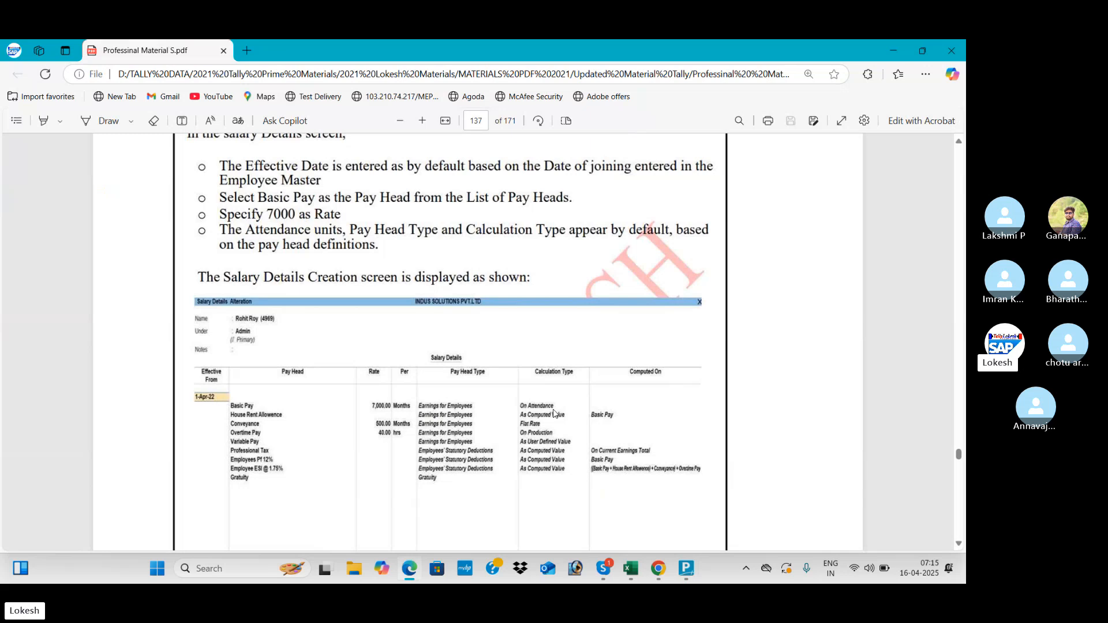
pyautogui.hotkey('alt', 'Tab')
# - Leave Pay Head Creation, open Alter > Define Salary, and move to the Sales group
pyautogui.press('Escape')
pyautogui.press('Return')
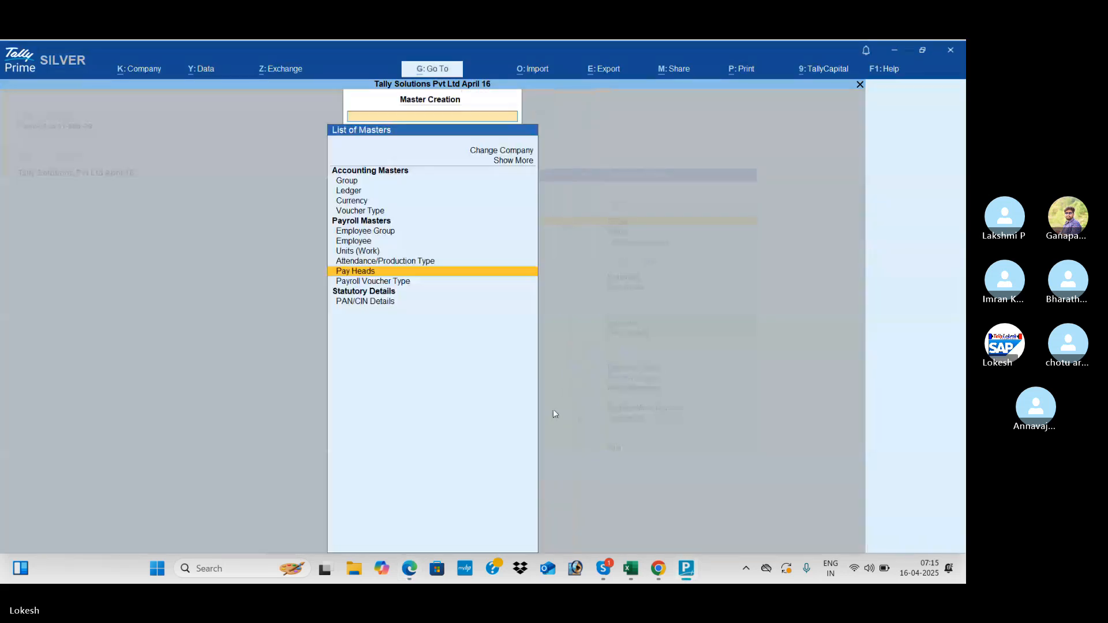
pyautogui.press('Escape')
pyautogui.press('Down')
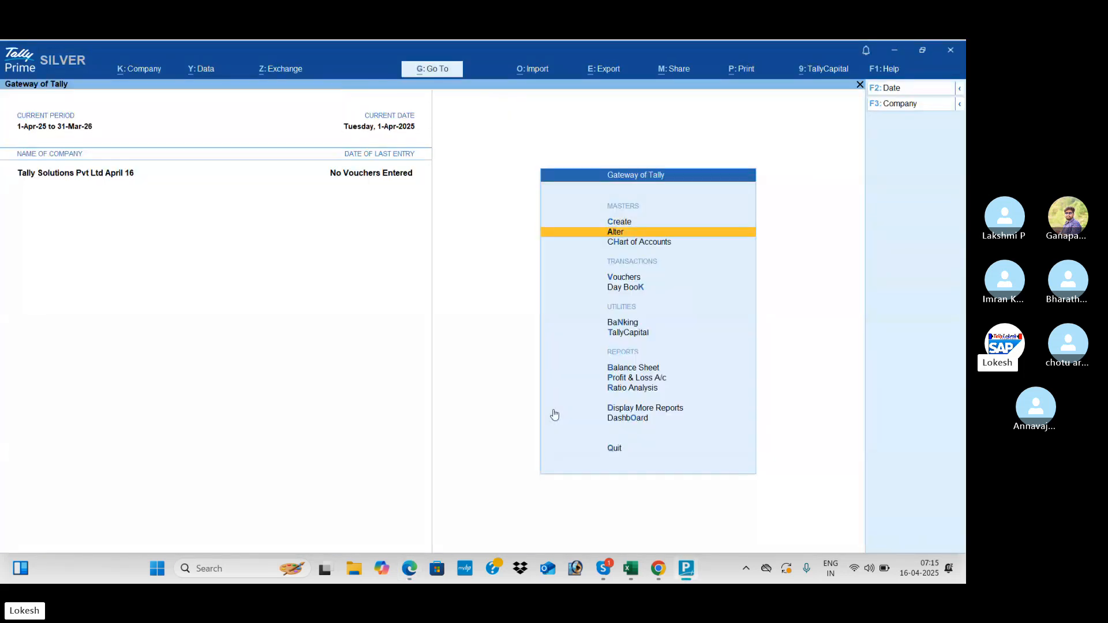
pyautogui.press('Return')
pyautogui.press('Down')
pyautogui.press('Down')
pyautogui.press('Down')
pyautogui.press('Down')
pyautogui.press('Down')
pyautogui.press('Down')
pyautogui.press('Down')
pyautogui.press('Down')
pyautogui.press('Down')
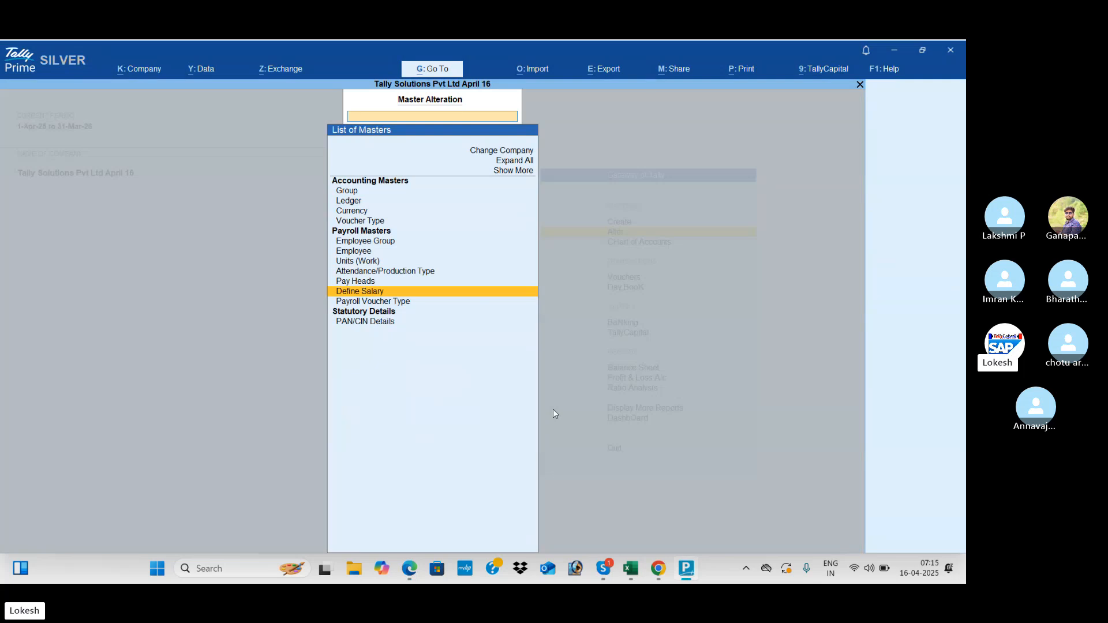
pyautogui.press('Return')
pyautogui.press('Down')
pyautogui.press('Down')
pyautogui.press('Down')
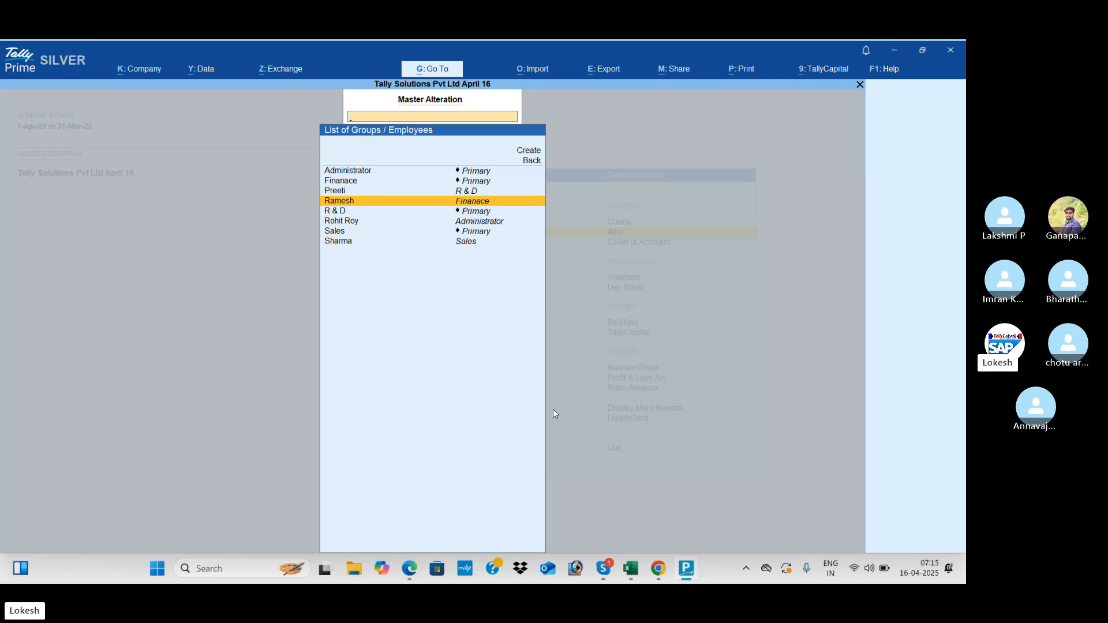
pyautogui.press('Down')
pyautogui.press('Down')
pyautogui.press('Down')
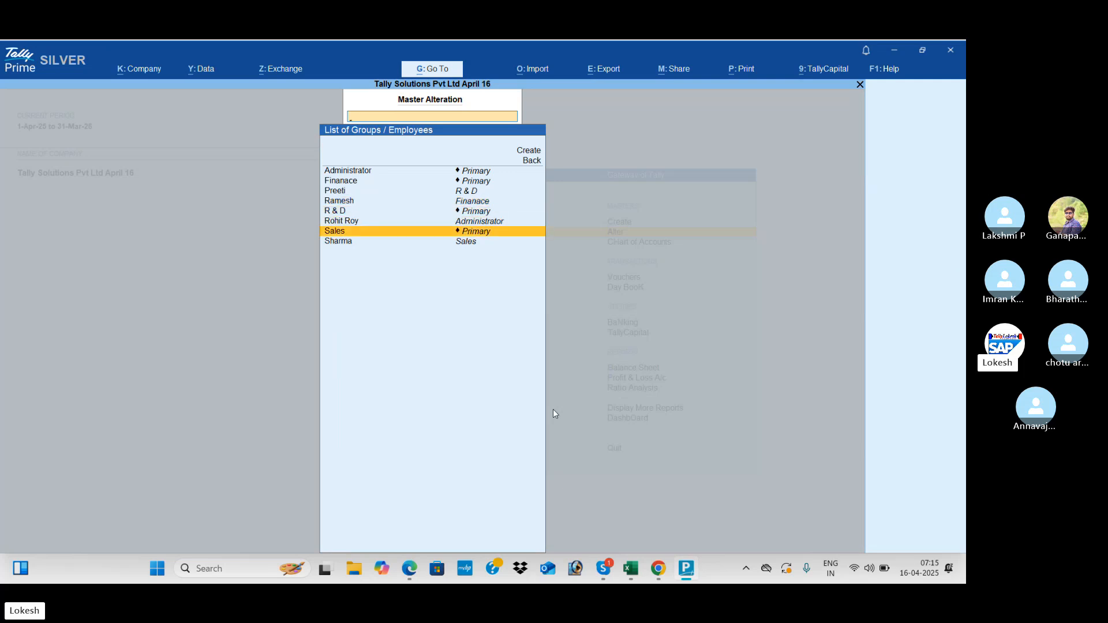
# - Open Sales salary details effective 1-Apr-25 and review the reference structure in the PDF
pyautogui.press('Return')
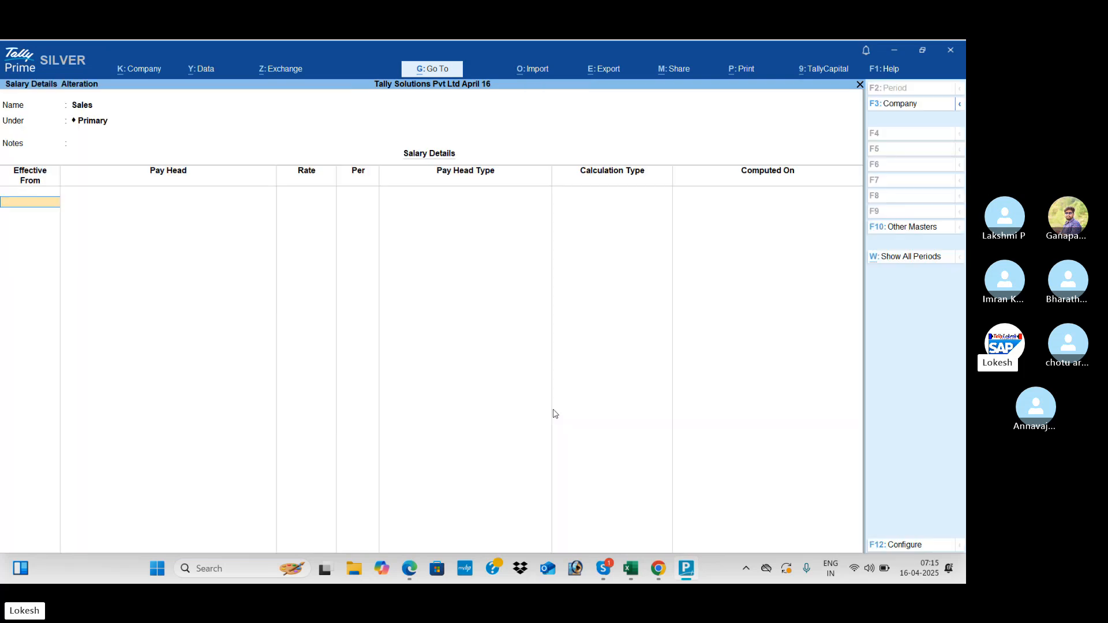
pyautogui.press('Return')
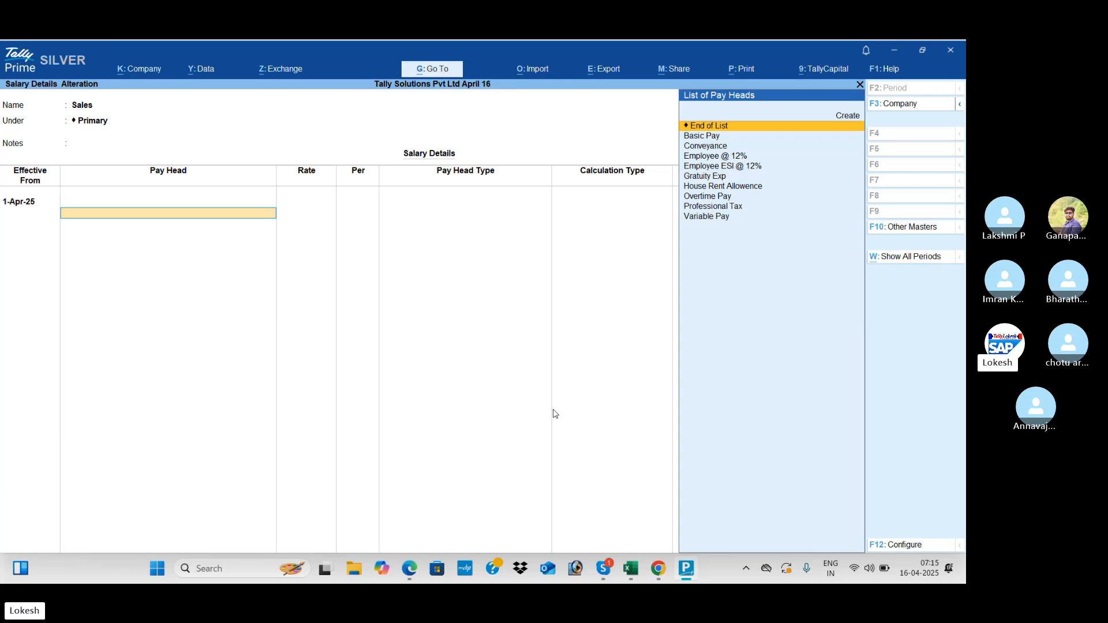
pyautogui.hotkey('alt', 'Tab')
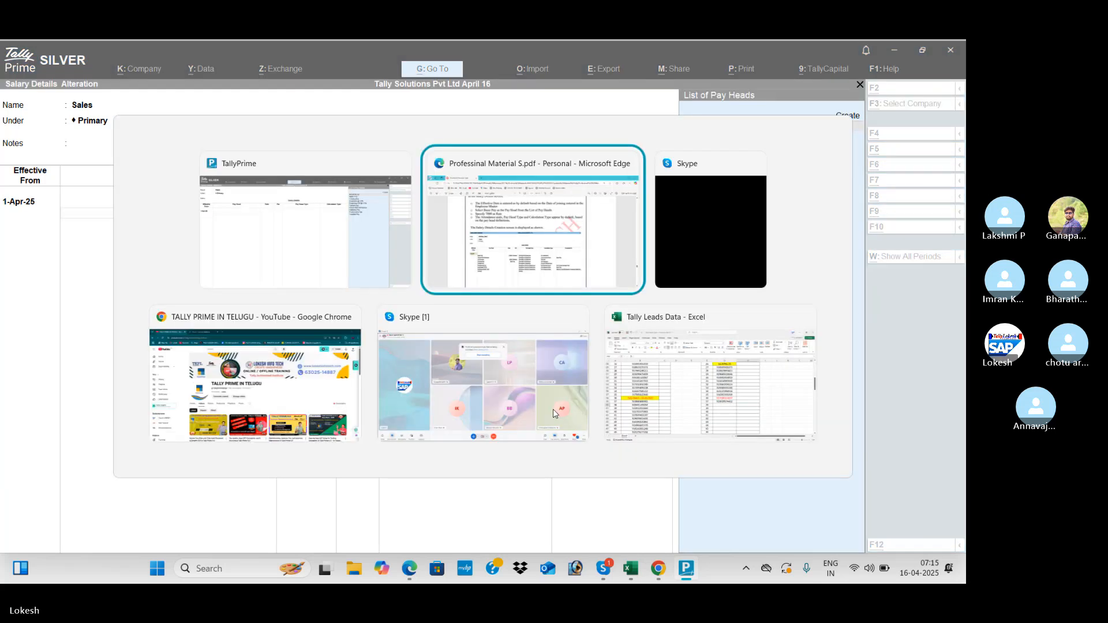
pyautogui.scroll(-15, 553, 413)
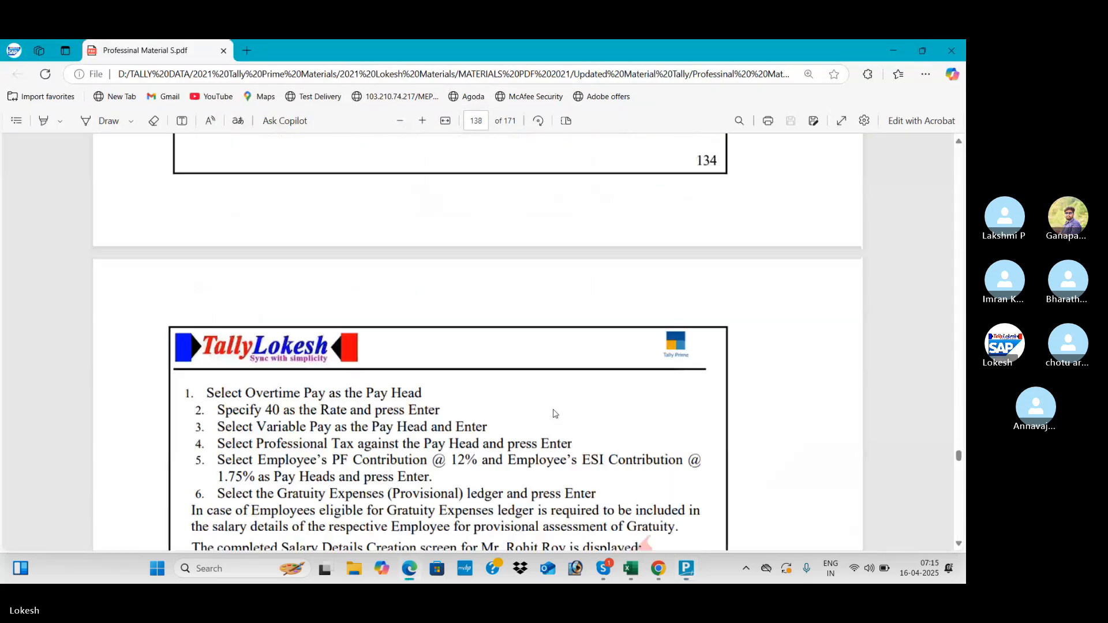
pyautogui.scroll(-15, 554, 414)
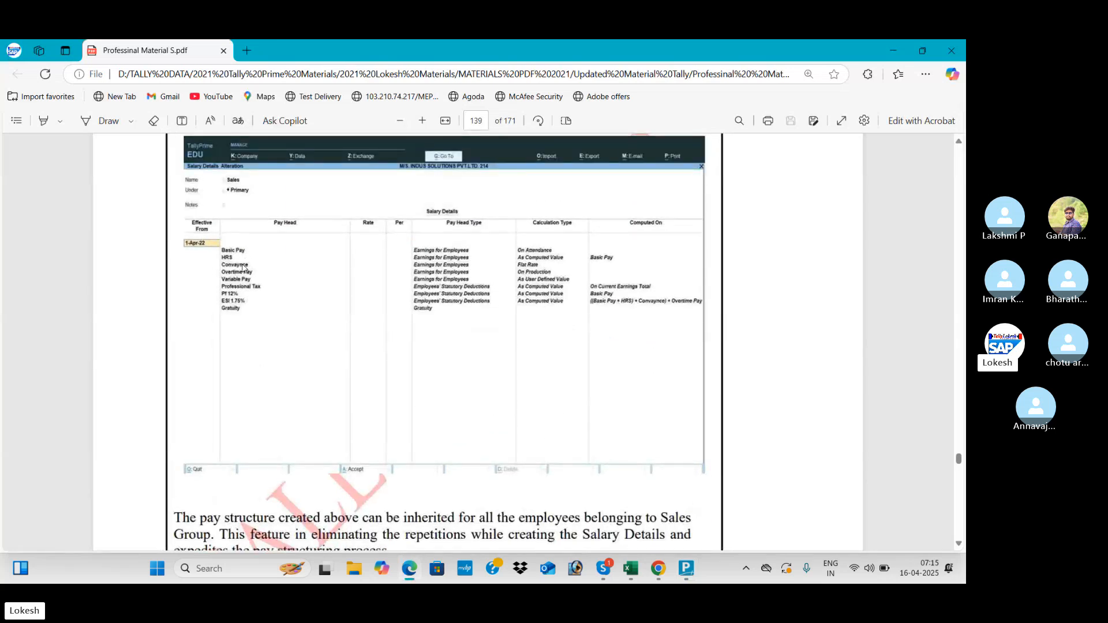
pyautogui.hotkey('alt', 'Tab')
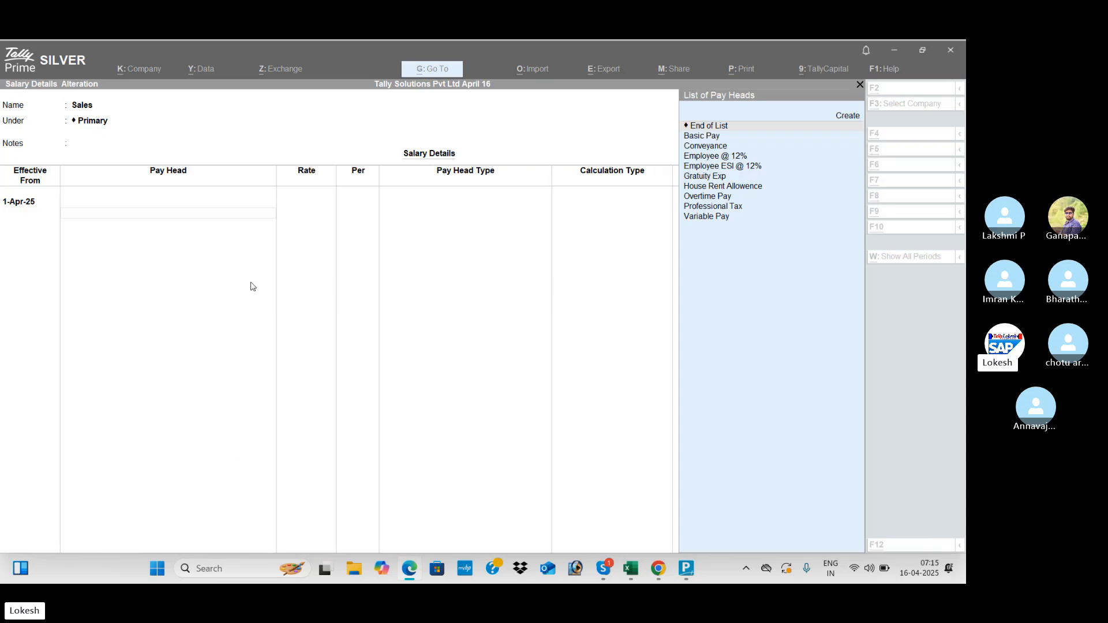
# - Add Basic Pay, House Rent Allowence, Conveyance and Overtime Pay with rates left blank
pyautogui.press('Down')
pyautogui.press('Return')
pyautogui.press('Return')
pyautogui.hotkey('alt', 'Tab')
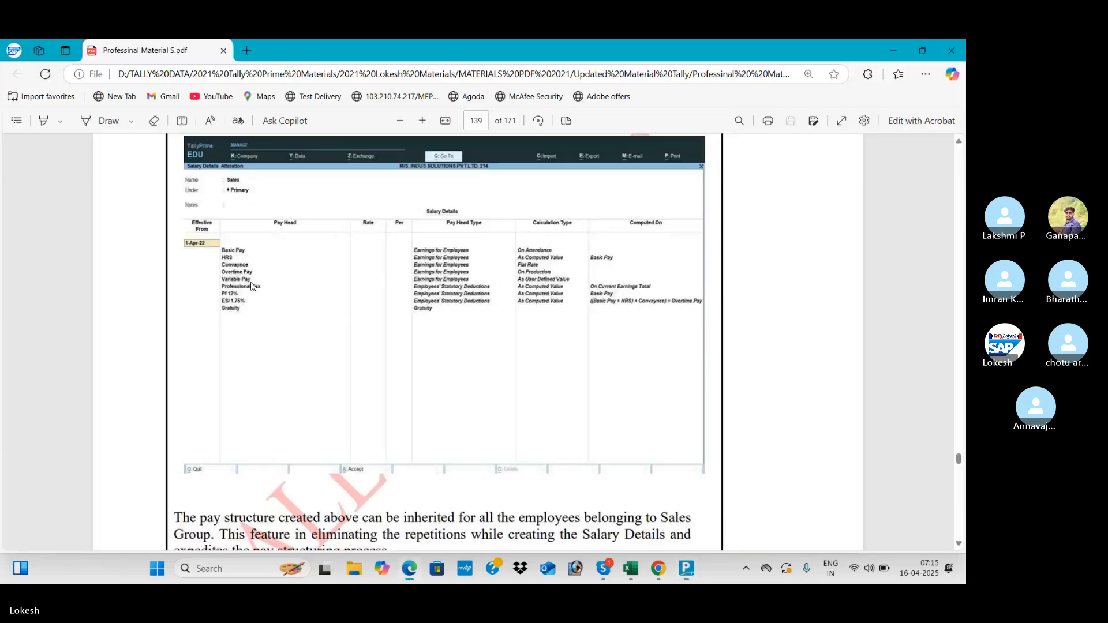
pyautogui.hotkey('alt', 'Tab')
pyautogui.press('Down')
pyautogui.press('Down')
pyautogui.press('Down')
pyautogui.press('Down')
pyautogui.press('Down')
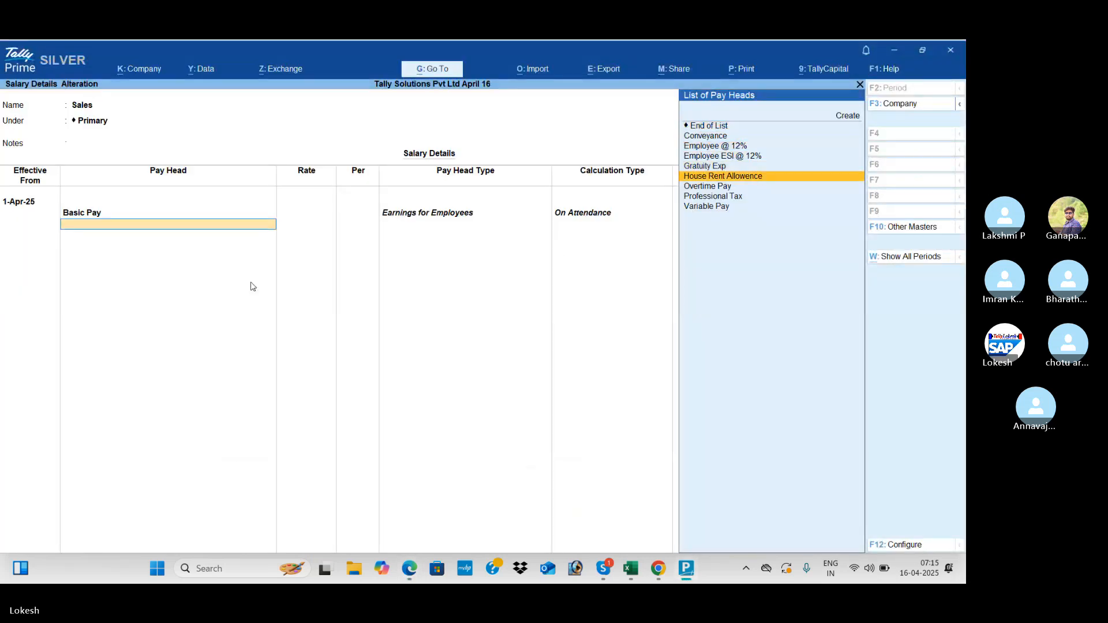
pyautogui.press('Return')
pyautogui.hotkey('alt', 'Tab')
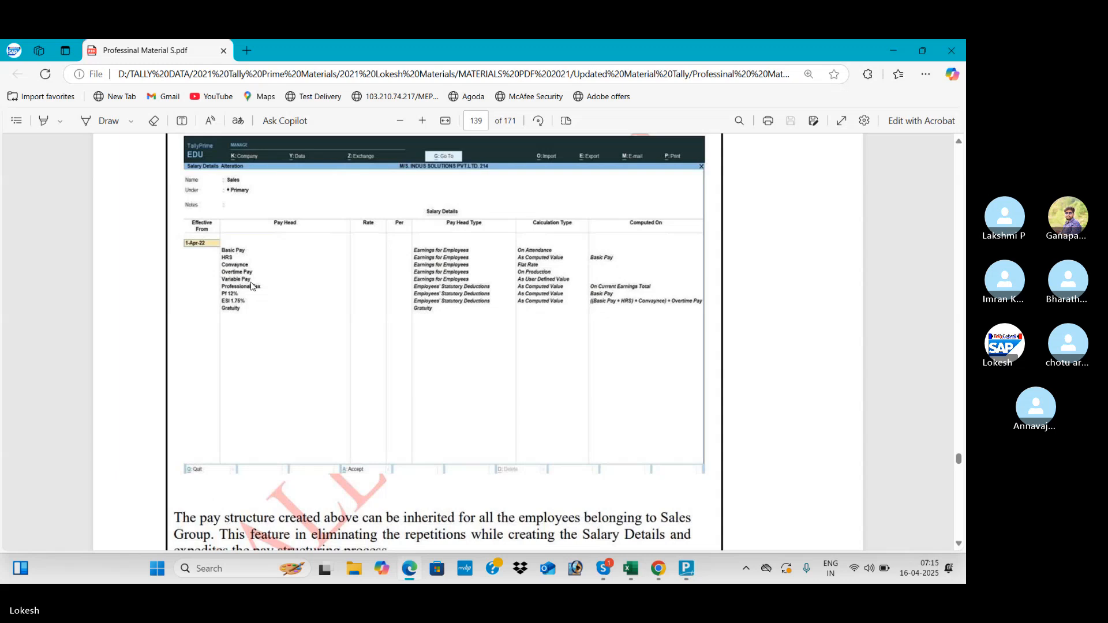
pyautogui.hotkey('alt', 'Tab')
pyautogui.press('Down')
pyautogui.press('Return')
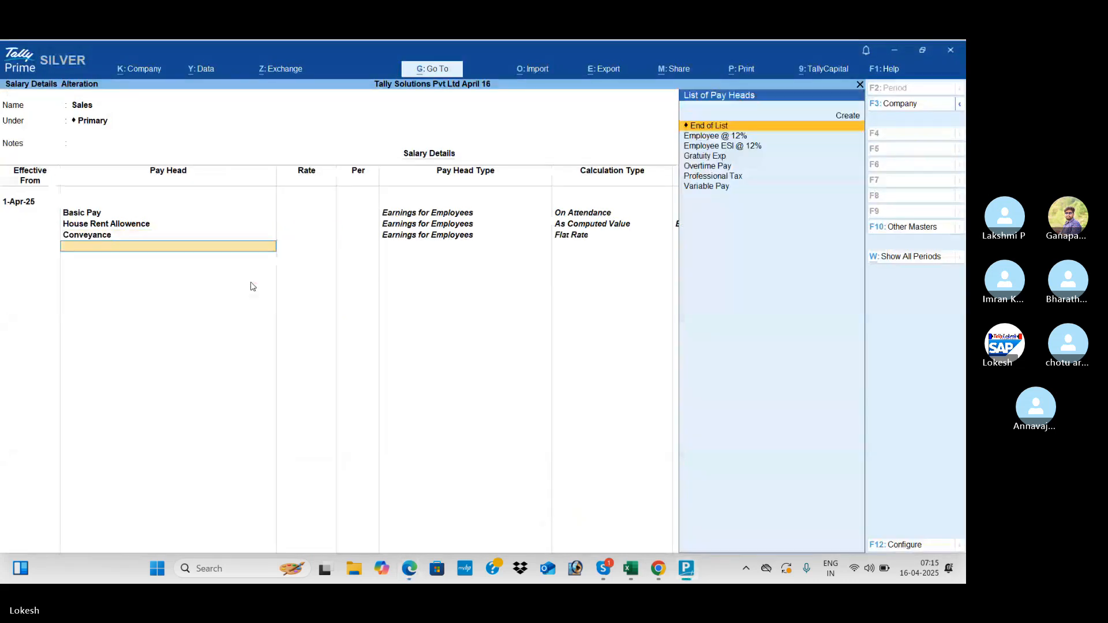
pyautogui.hotkey('alt', 'Tab')
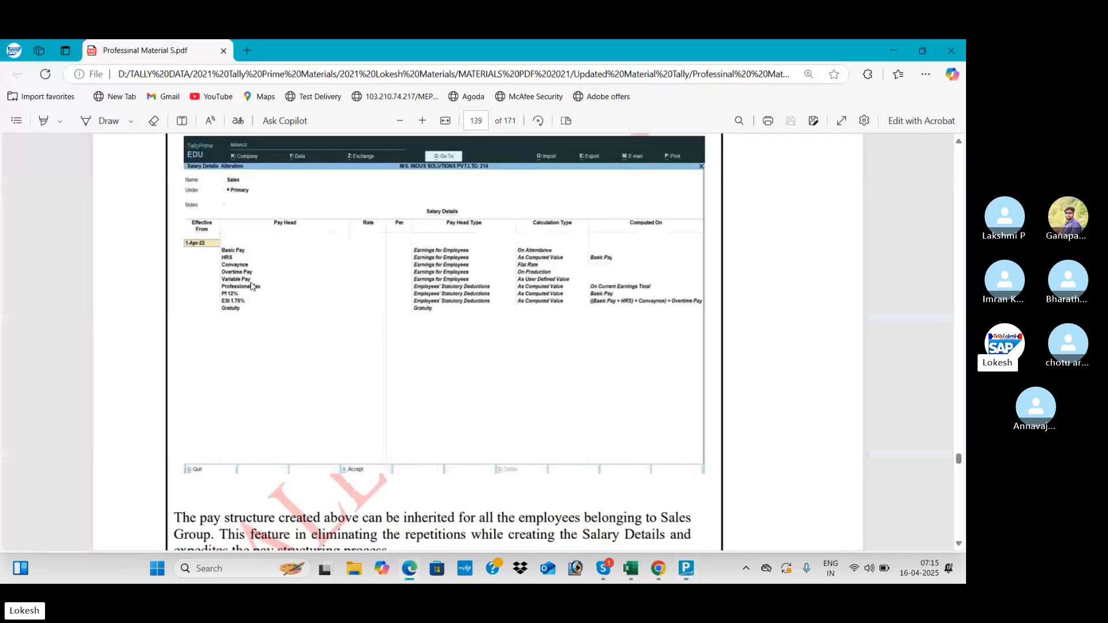
pyautogui.hotkey('alt', 'Tab')
pyautogui.press('Down')
pyautogui.press('Down')
pyautogui.press('Down')
pyautogui.press('Down')
pyautogui.press('Return')
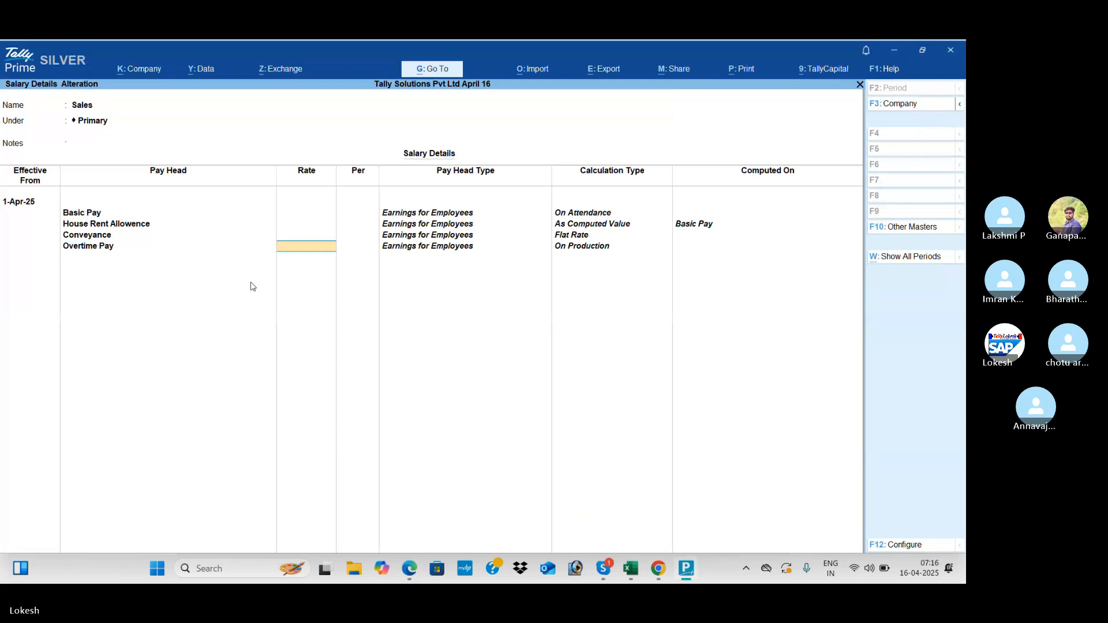
pyautogui.press('Return')
# - Add Variable Pay, Professional Tax, Employee @ 12%, Employee ESI @ 12% and Gratuity Exp, ending the list
pyautogui.hotkey('alt', 'Tab')
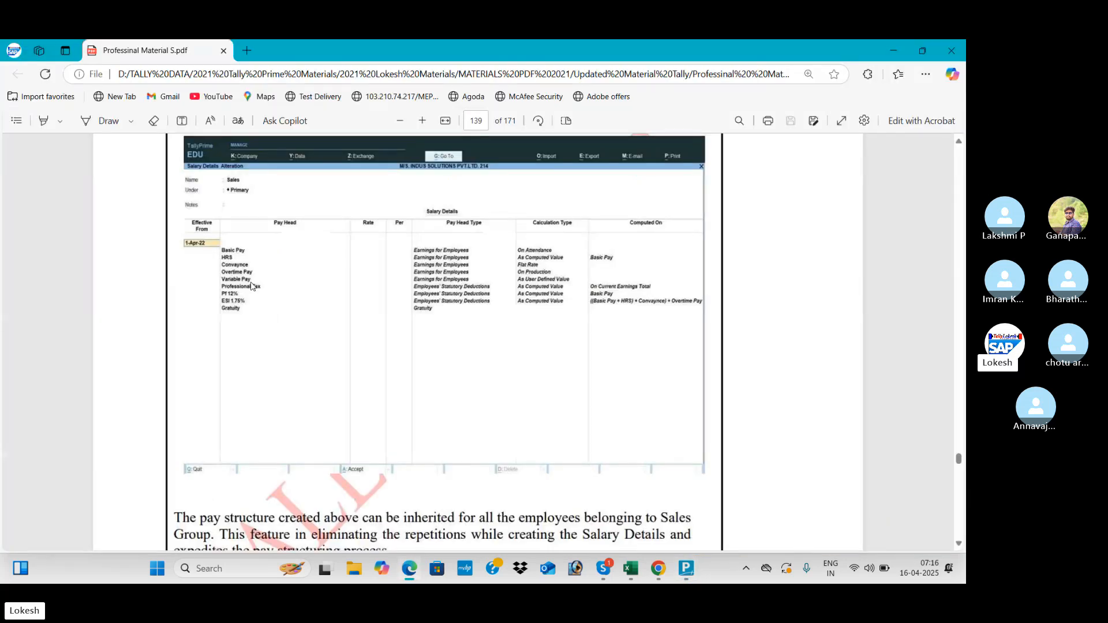
pyautogui.hotkey('alt', 'Tab')
pyautogui.write('v')
pyautogui.press('Return')
pyautogui.hotkey('alt', 'Tab')
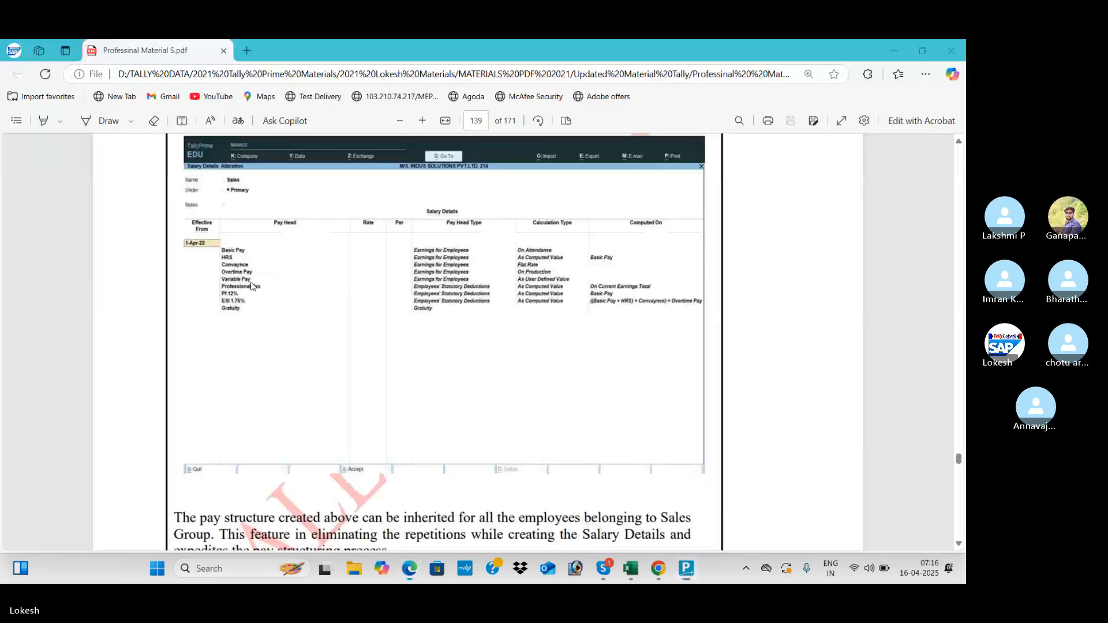
pyautogui.hotkey('alt', 'Tab')
pyautogui.write('P')
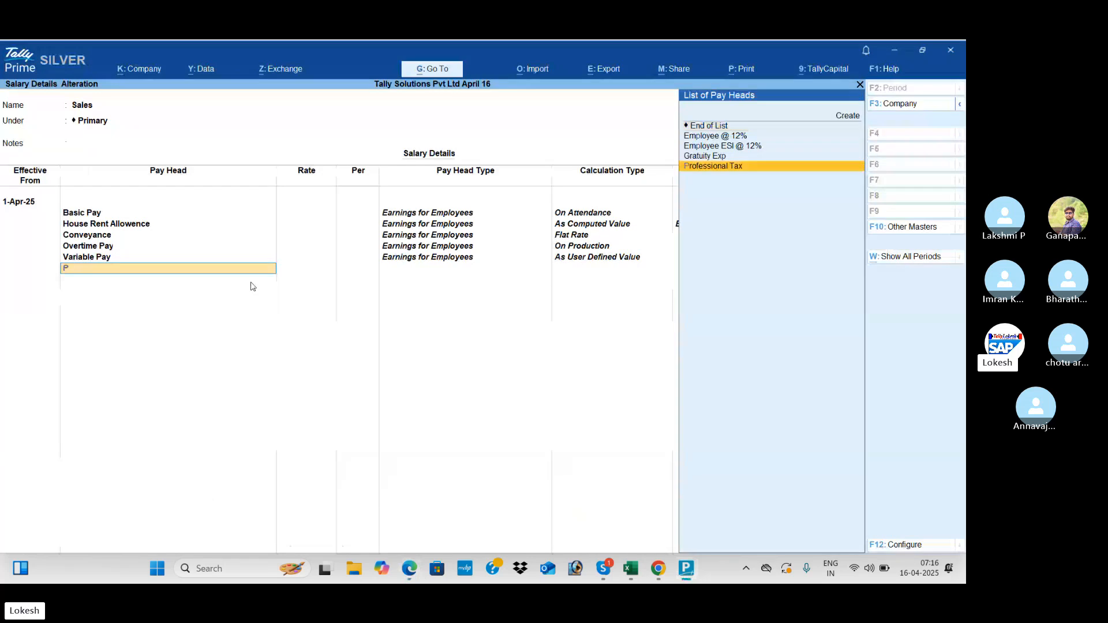
pyautogui.write('r')
pyautogui.press('Return')
pyautogui.hotkey('alt', 'Tab')
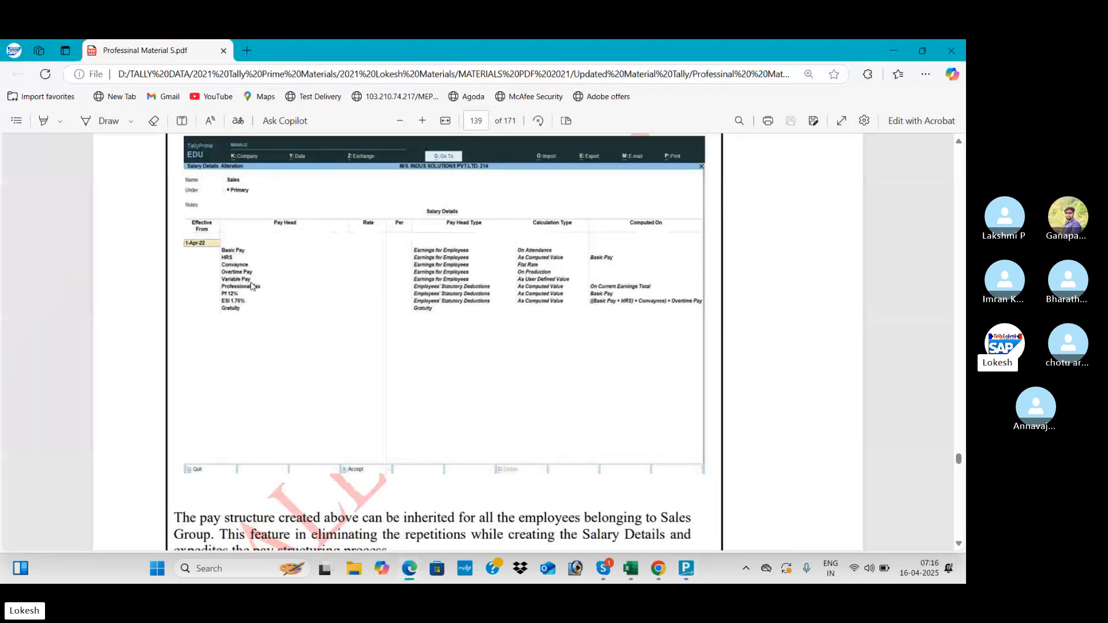
pyautogui.hotkey('alt', 'Tab')
pyautogui.press('Down')
pyautogui.press('Return')
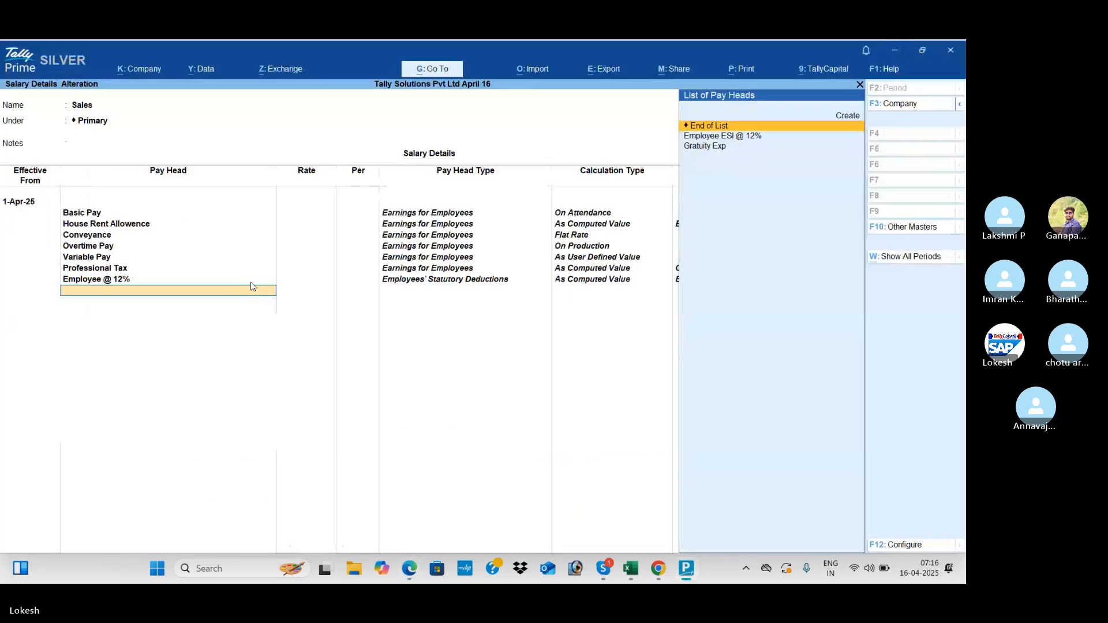
pyautogui.press('Down')
pyautogui.press('Return')
pyautogui.press('Down')
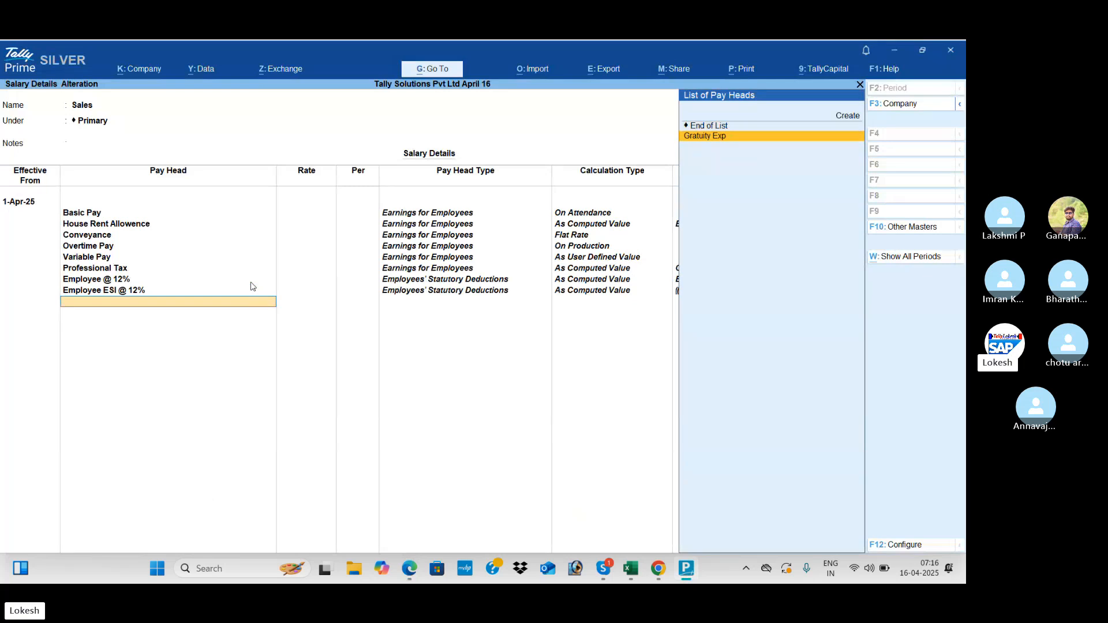
pyautogui.press('Return')
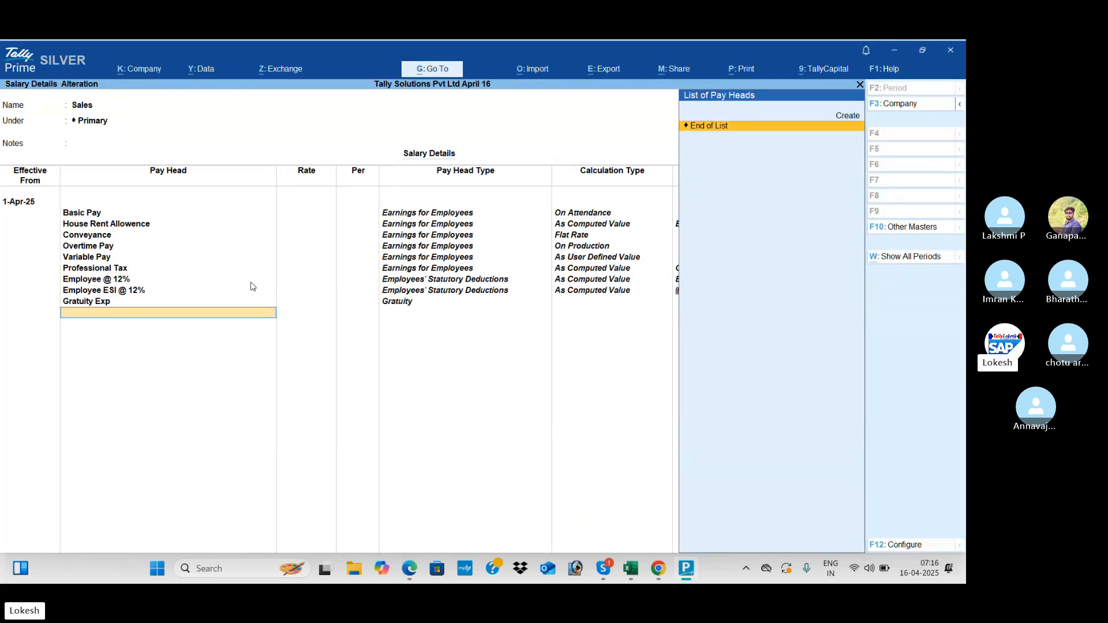
pyautogui.press('Return')
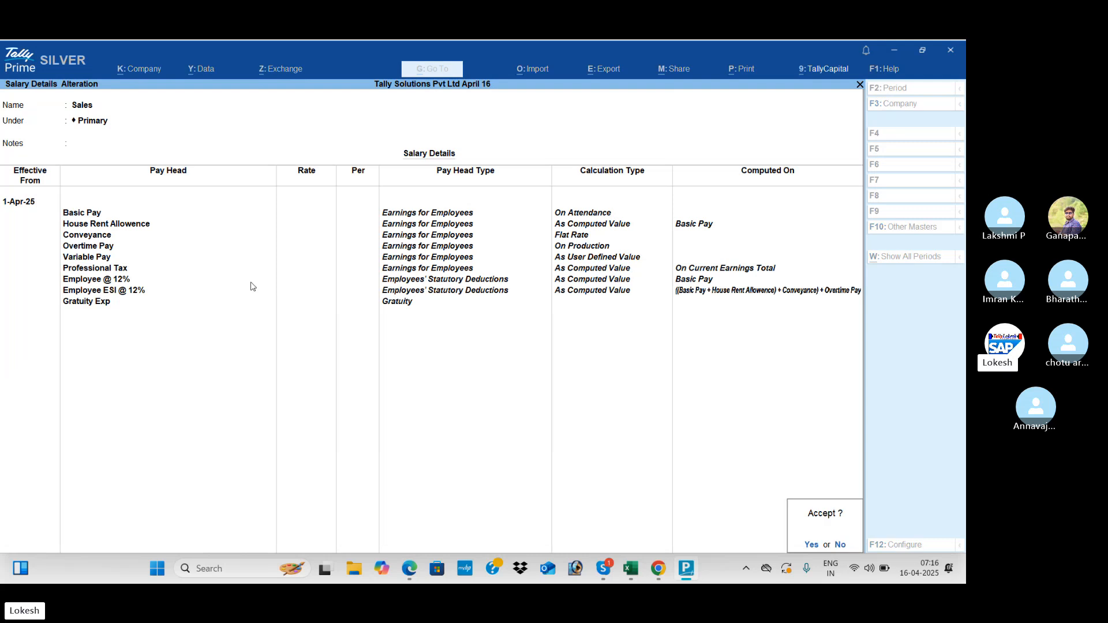
# - Save the Sales group's salary, then start the Administrator employee's salary copying Sales pay heads
pyautogui.press('Return')
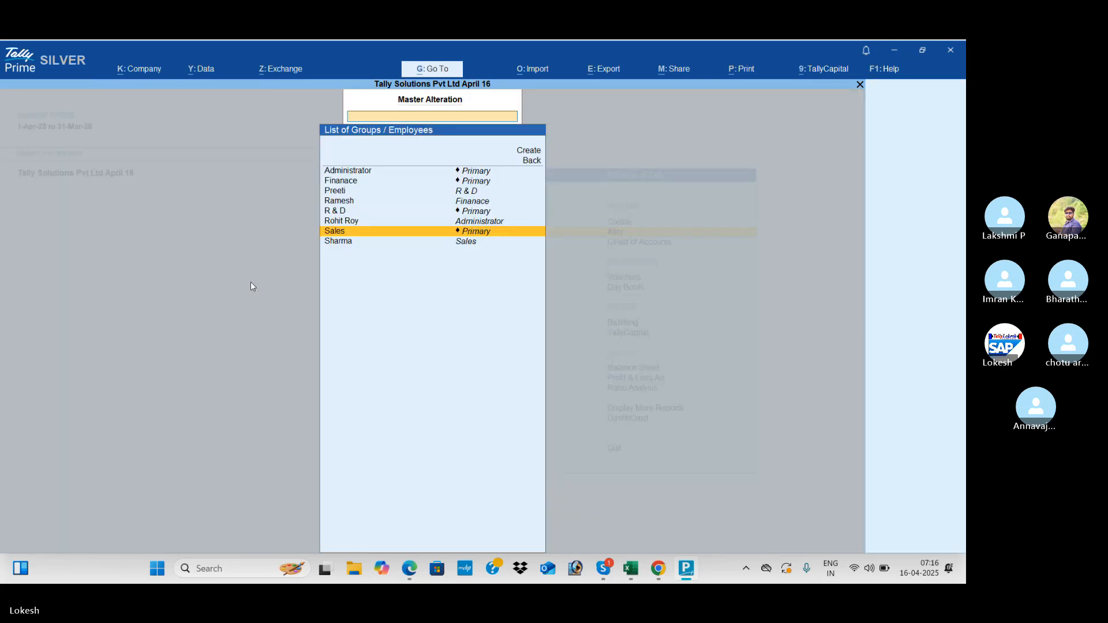
pyautogui.press('Down')
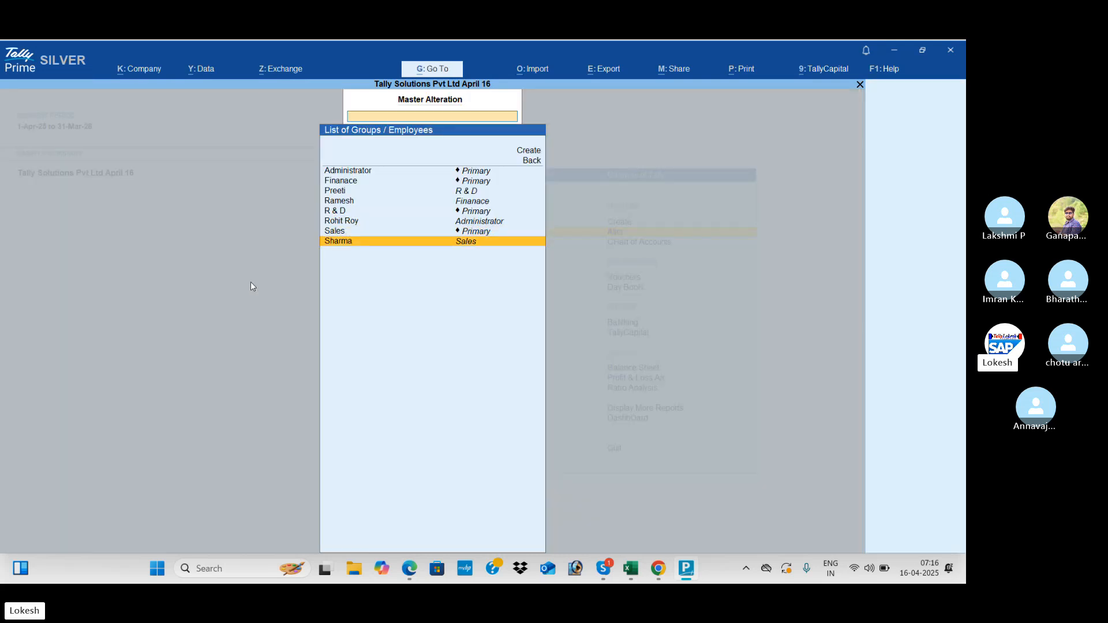
pyautogui.press('Up')
pyautogui.press('Up')
pyautogui.press('Up')
pyautogui.press('Down')
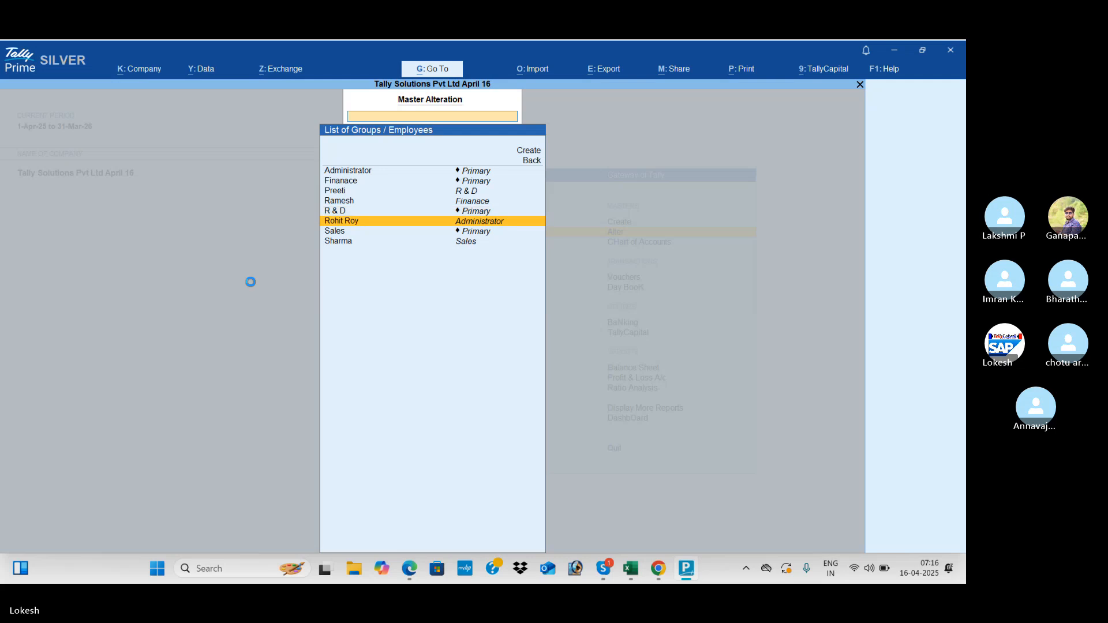
pyautogui.press('Return')
pyautogui.press('Return')
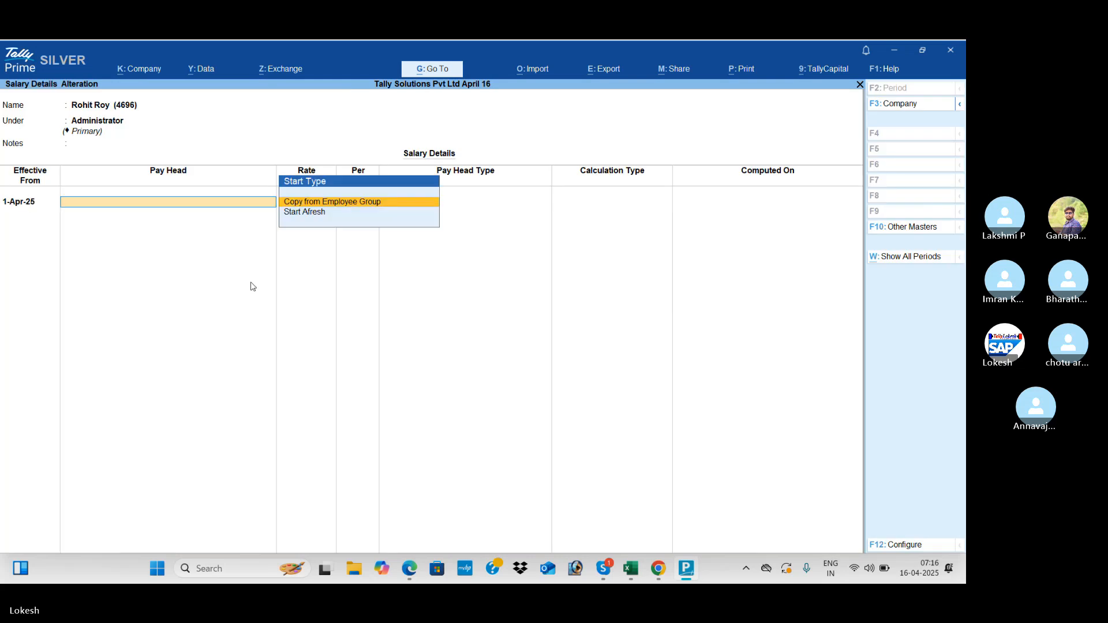
pyautogui.press('Return')
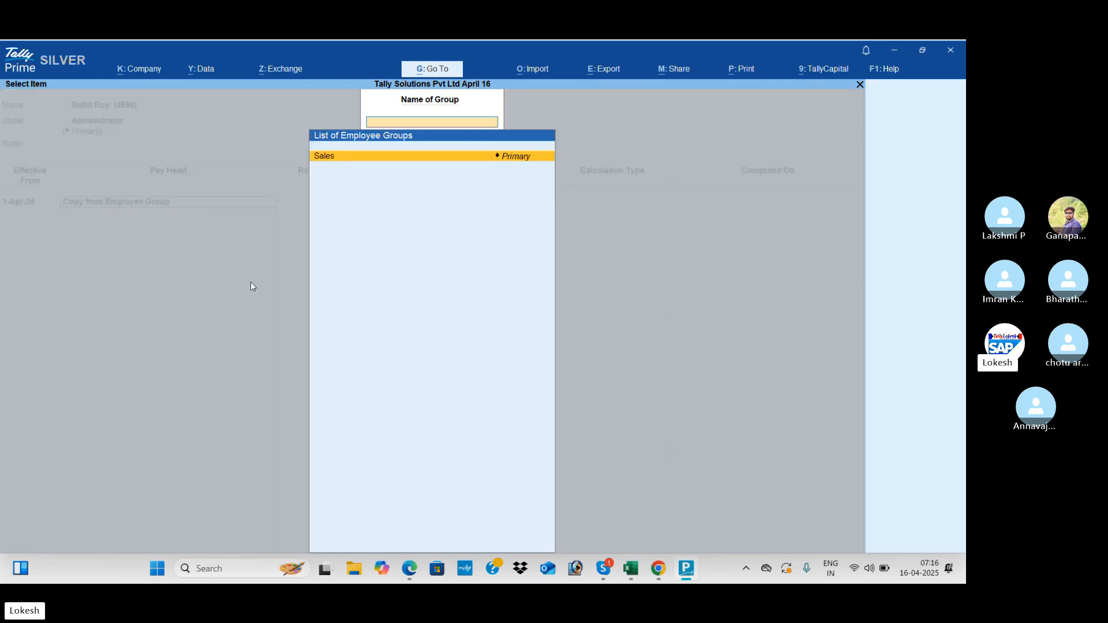
pyautogui.press('Return')
# - Set the Administrator employee's Basic Pay to 7,000, checking the reference PDF
pyautogui.hotkey('alt', 'Tab')
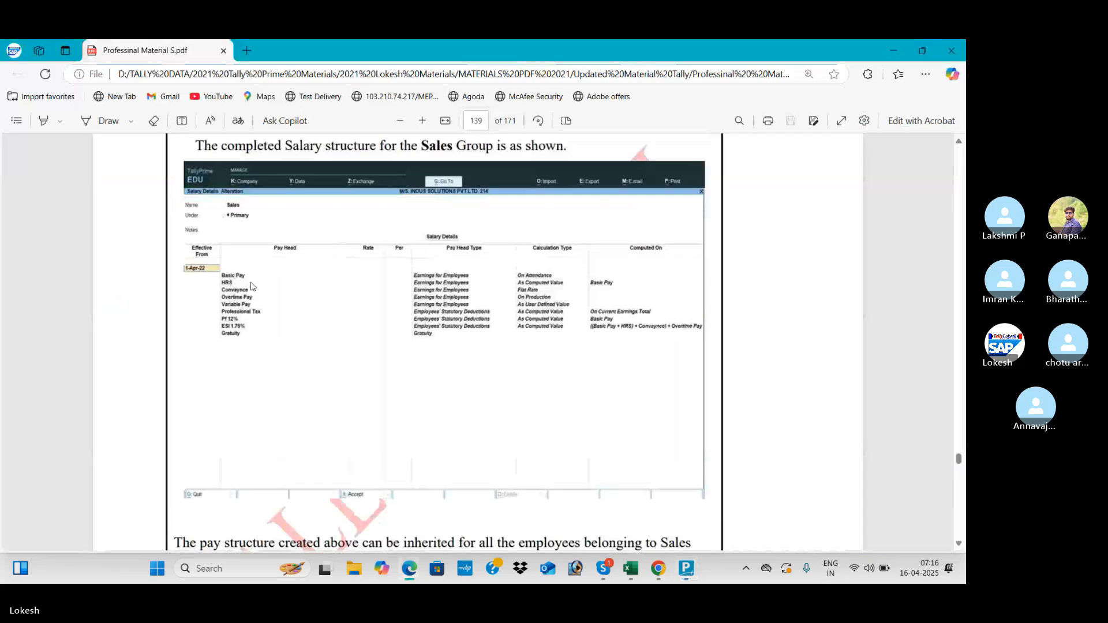
pyautogui.scroll(10, 251, 287)
pyautogui.scroll(15, 252, 287)
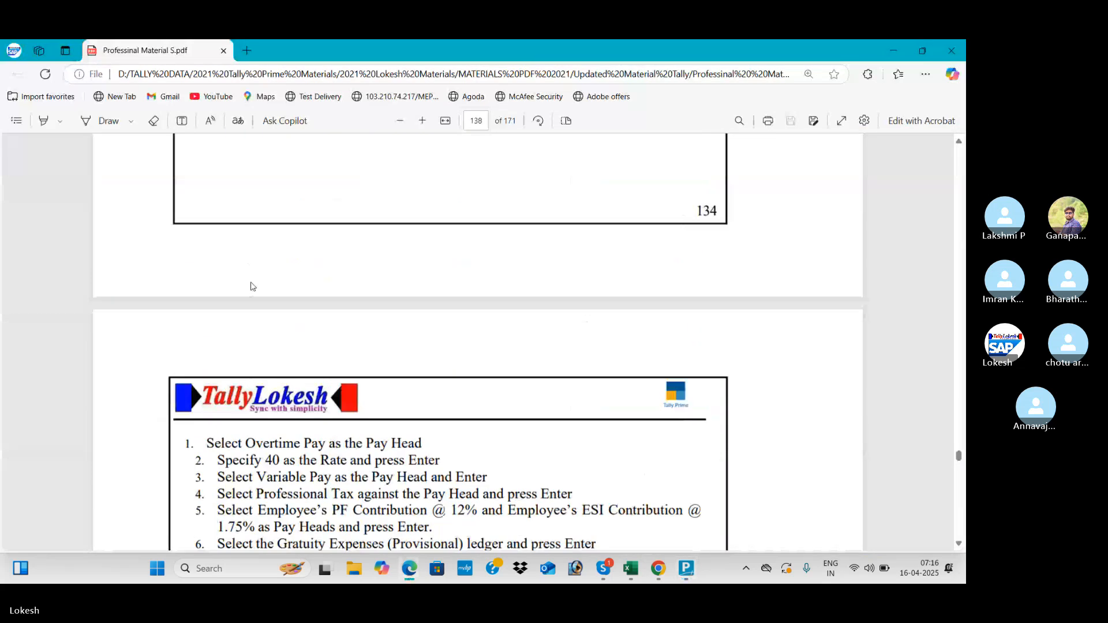
pyautogui.scroll(-1, 252, 287)
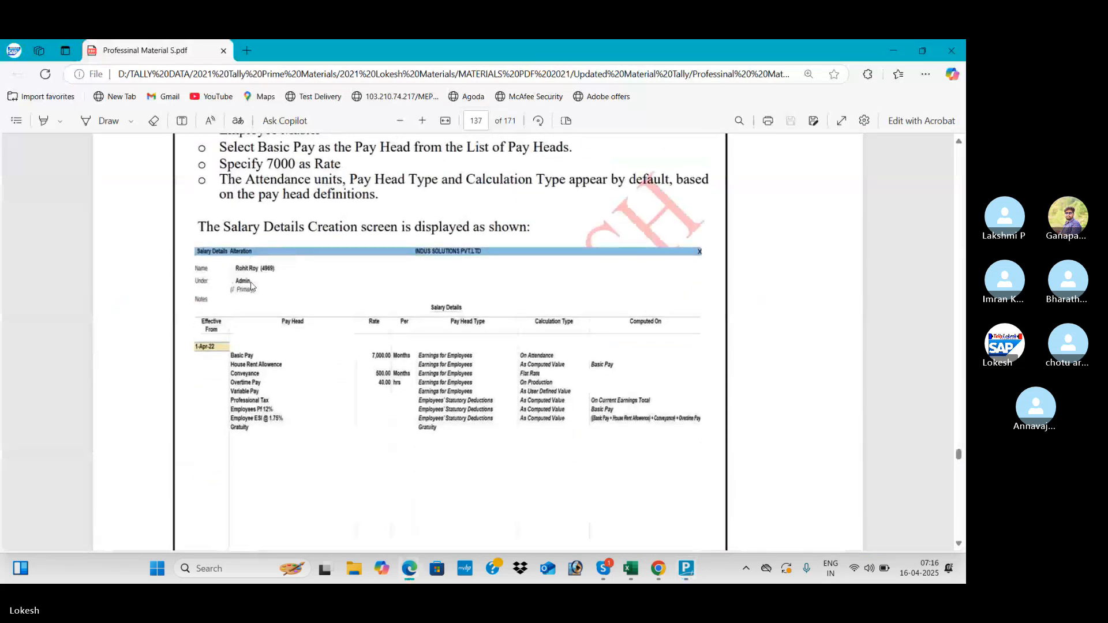
pyautogui.hotkey('alt', 'Tab')
pyautogui.write('7000')
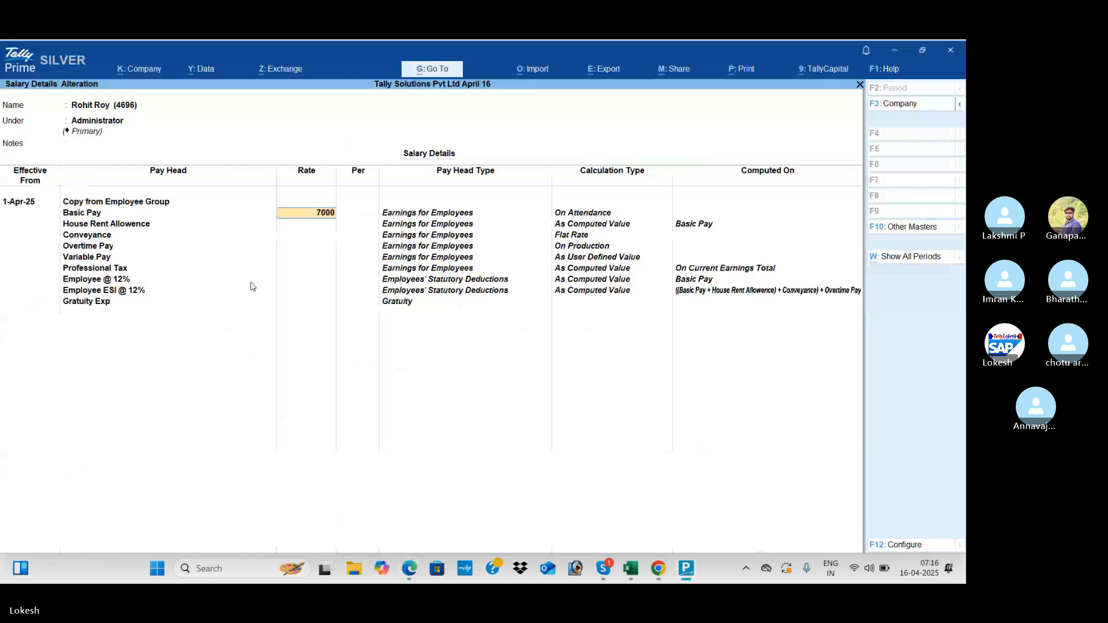
pyautogui.press('Return')
pyautogui.press('Return')
# - Enter Conveyance of 500 and Overtime Pay of 40 per hour
pyautogui.press('Return')
pyautogui.hotkey('alt', 'Tab')
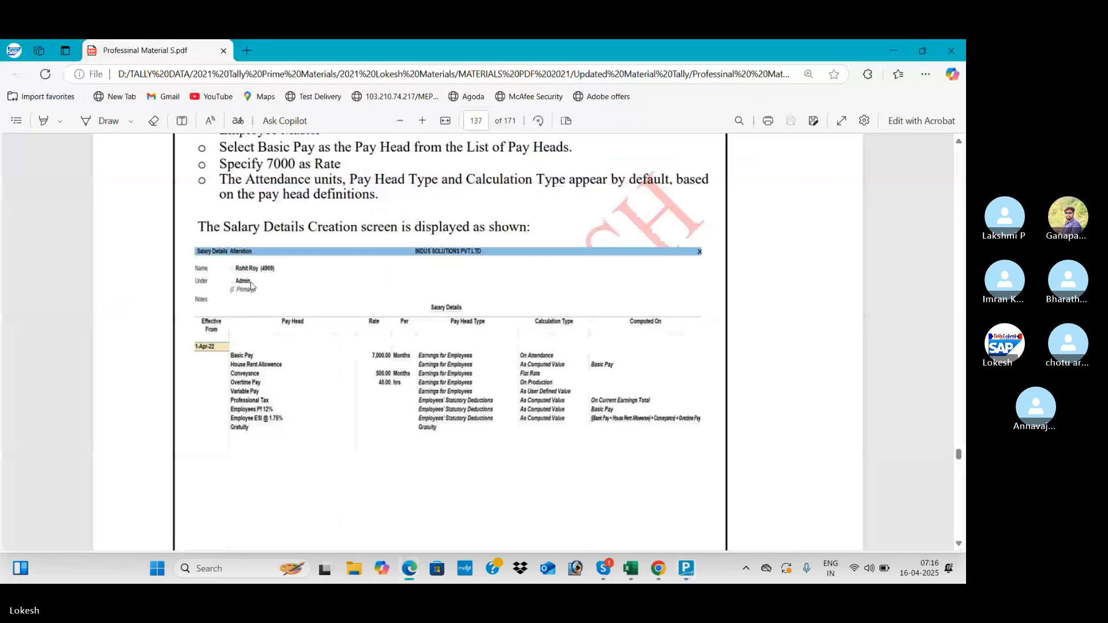
pyautogui.hotkey('alt', 'Tab')
pyautogui.write('500')
pyautogui.press('Return')
pyautogui.press('Return')
pyautogui.press('Return')
pyautogui.press('Return')
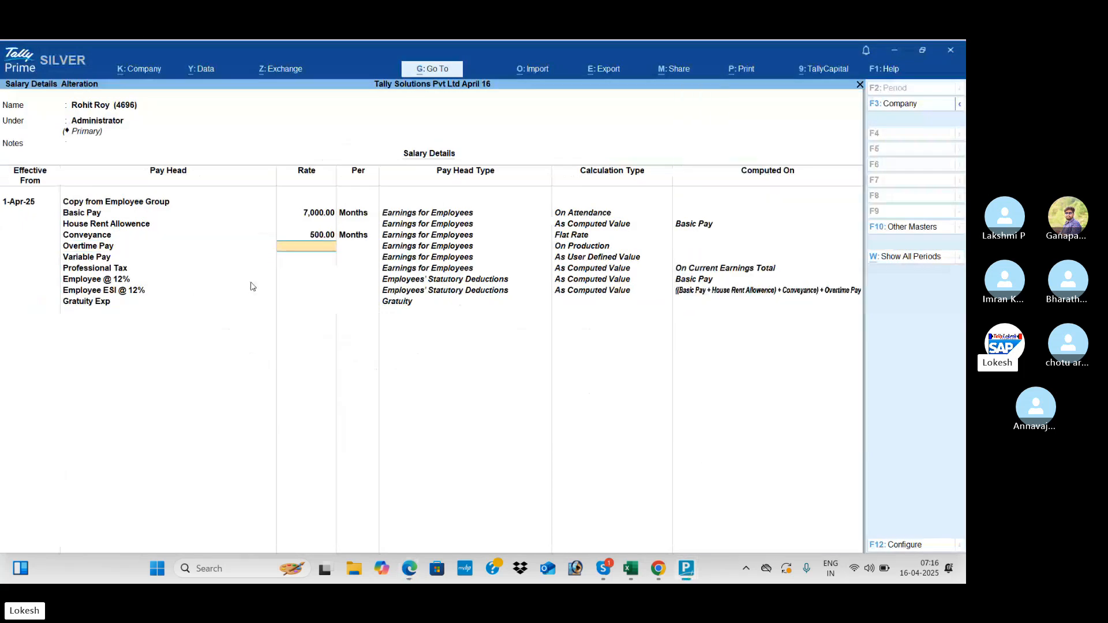
pyautogui.hotkey('alt', 'Tab')
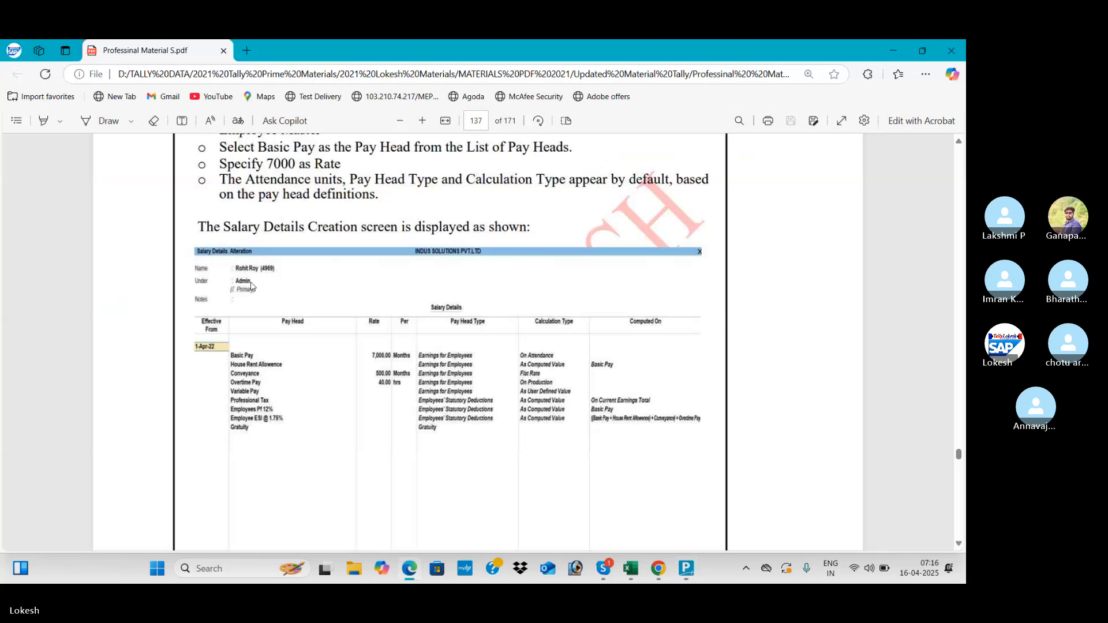
pyautogui.hotkey('alt', 'Tab')
pyautogui.press('BackSpace')
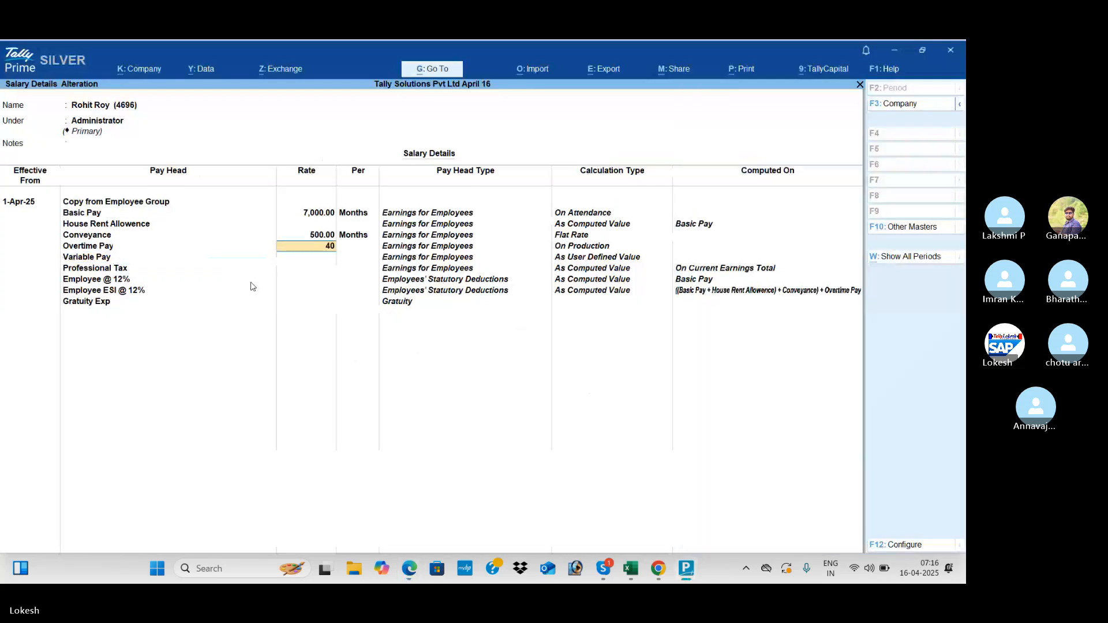
pyautogui.press('Return')
# - Save the Administrator's salary details and briefly view the Finanace group's salary details
pyautogui.hotkey('ctrl', 'a')
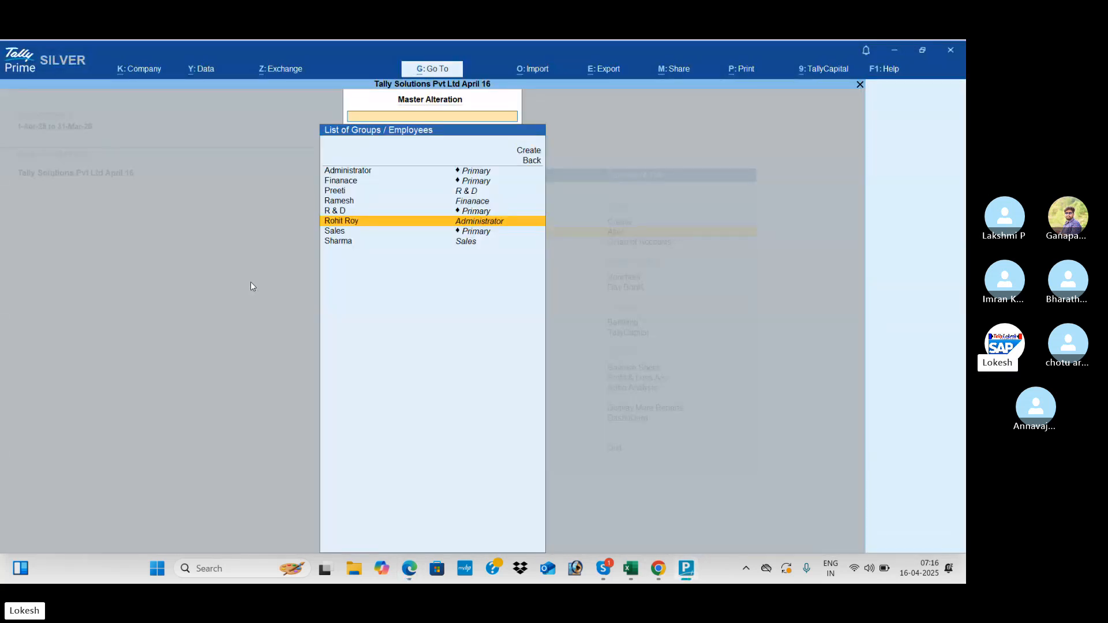
pyautogui.hotkey('alt', 'Tab')
pyautogui.scroll(-9, 251, 282)
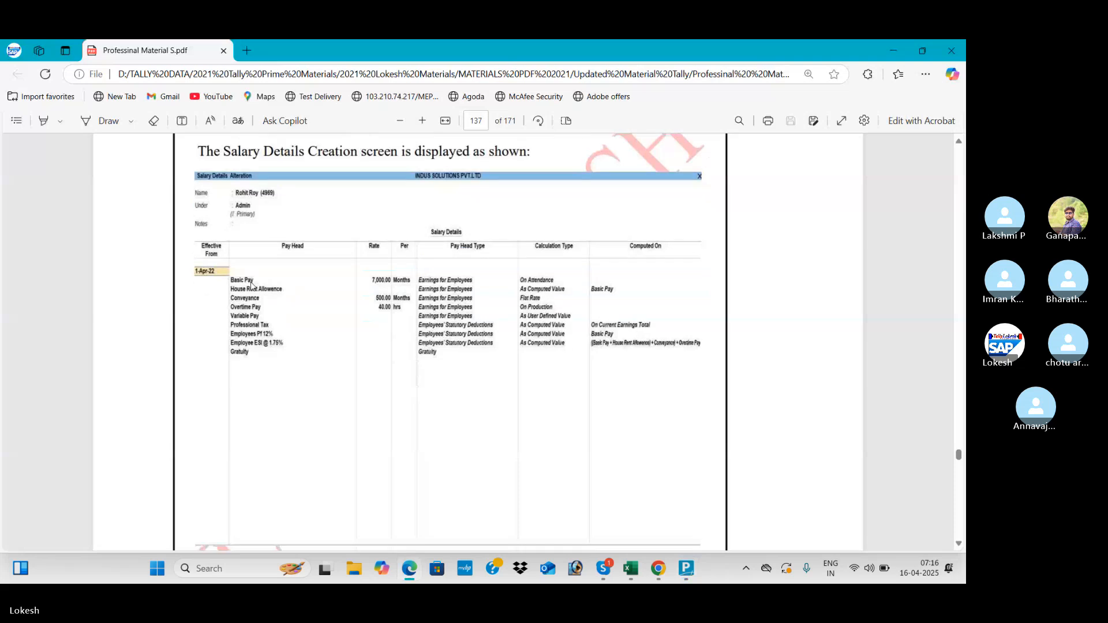
pyautogui.scroll(-10, 250, 287)
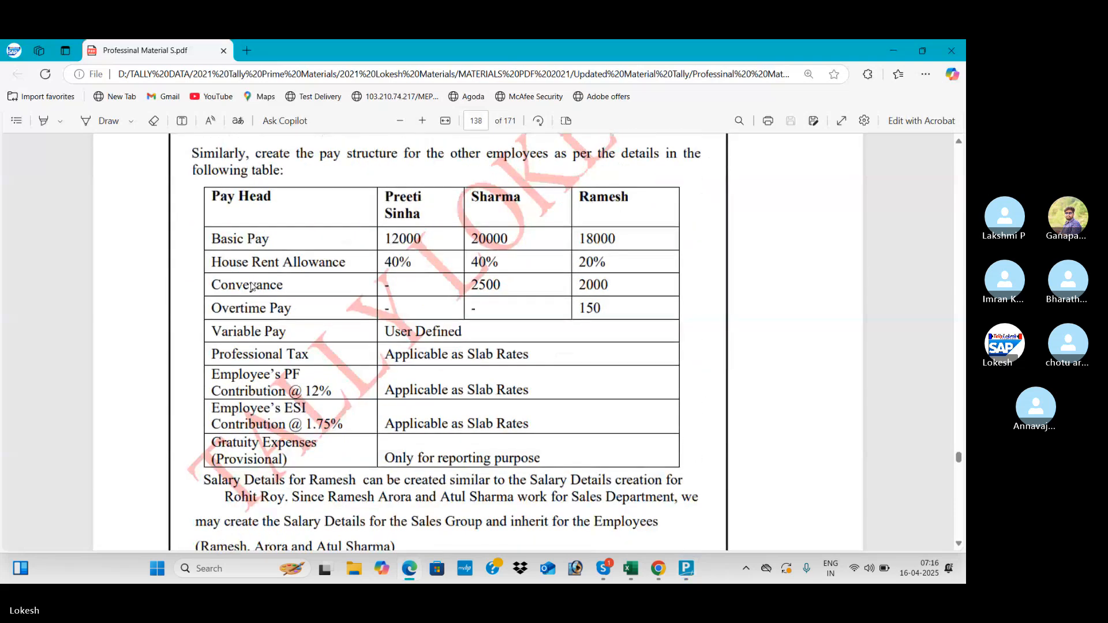
pyautogui.hotkey('alt', 'Tab')
pyautogui.press('Up')
pyautogui.press('Up')
pyautogui.press('Up')
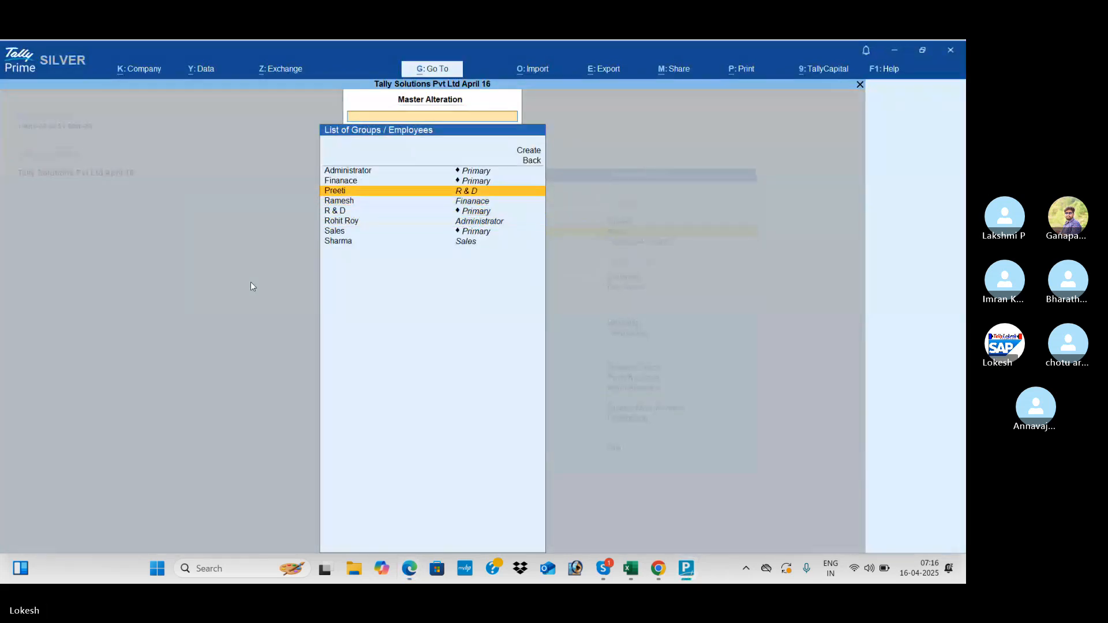
pyautogui.press('Up')
pyautogui.press('Return')
pyautogui.press('Escape')
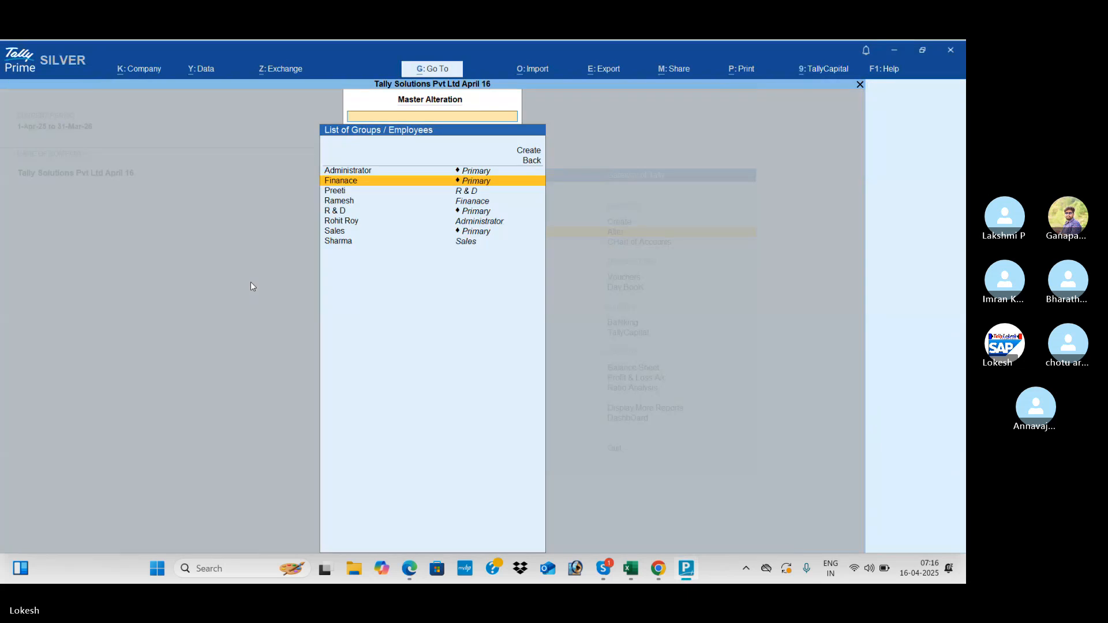
# - Give the R & D employee Basic Pay of 12,000 per month from 1-Apr-25
pyautogui.press('Down')
pyautogui.press('Return')
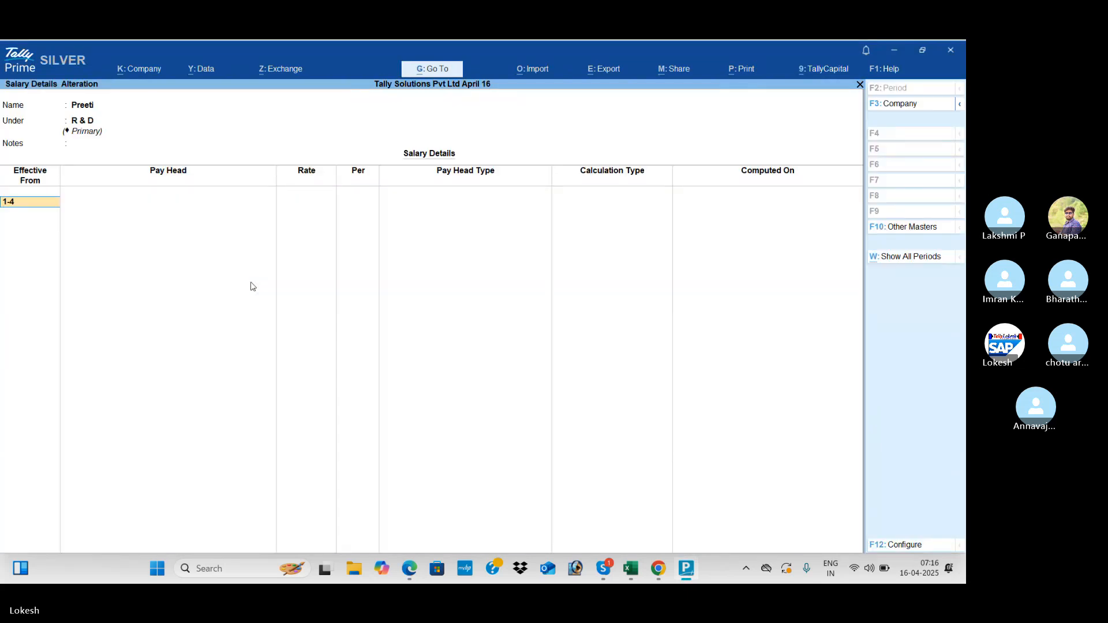
pyautogui.write('1-4')
pyautogui.press('Return')
pyautogui.press('Return')
pyautogui.press('Return')
pyautogui.press('Return')
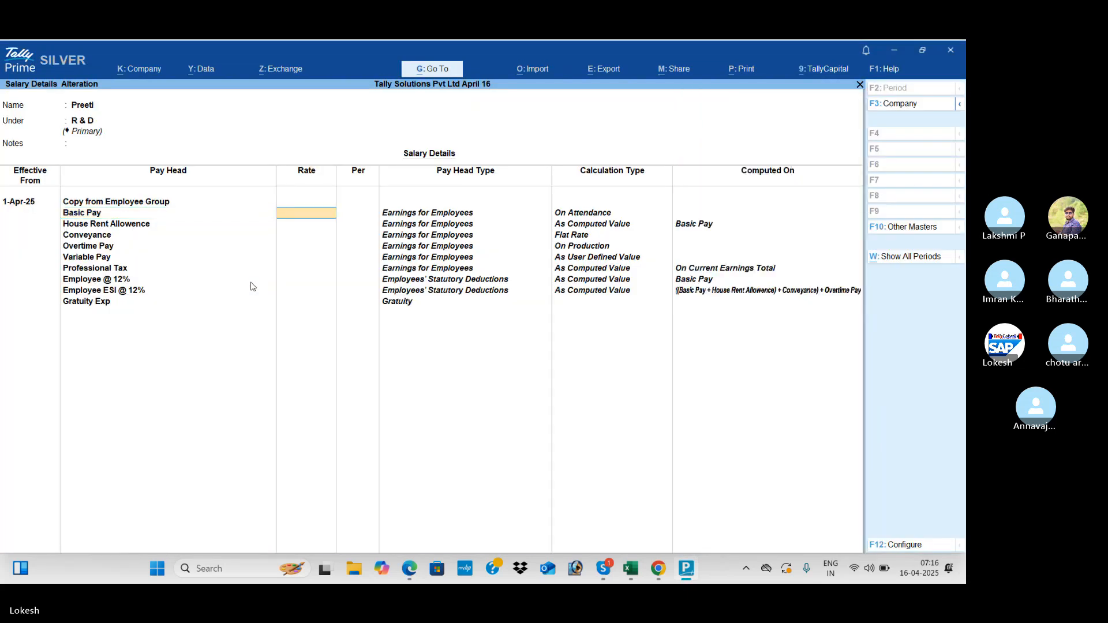
pyautogui.hotkey('alt', 'Tab')
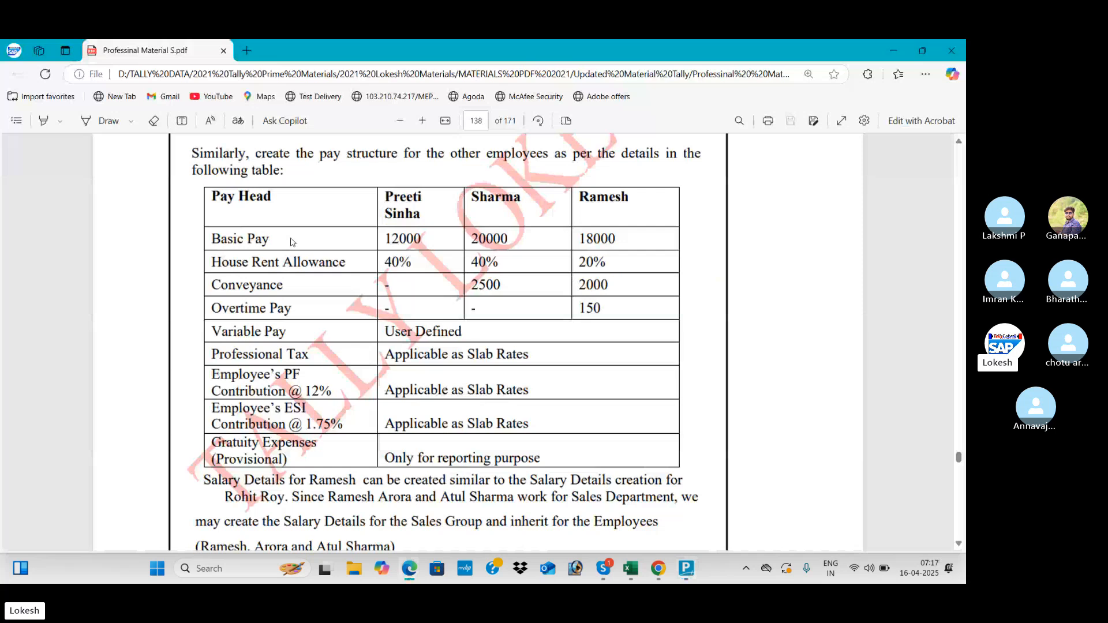
pyautogui.hotkey('alt', 'Tab')
pyautogui.write('1200')
pyautogui.press('Return')
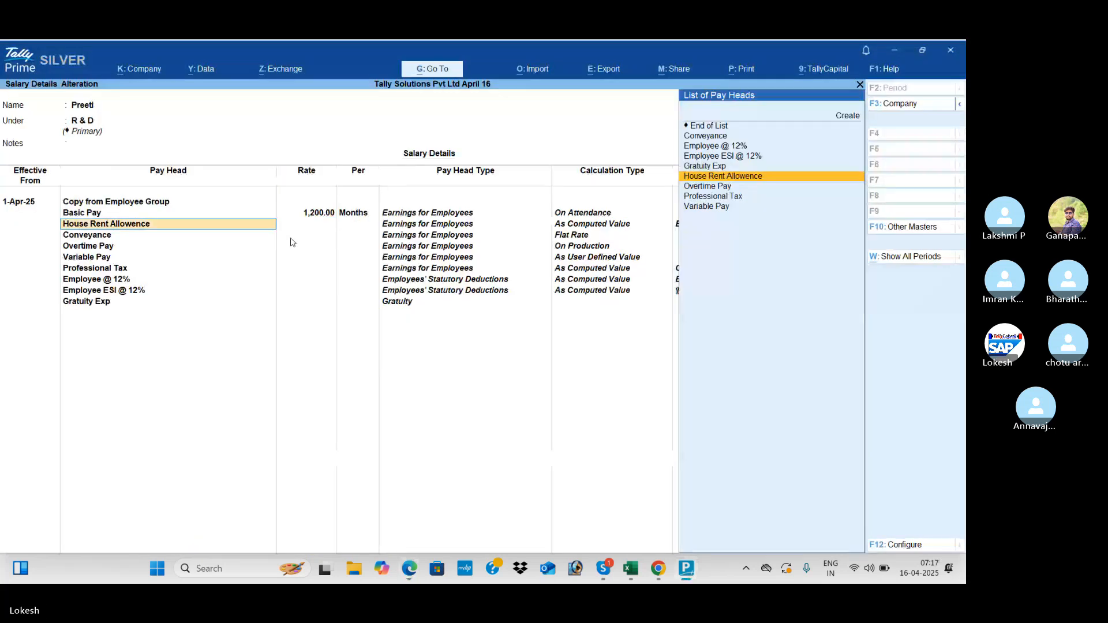
pyautogui.press('BackSpace')
pyautogui.write('12,000')
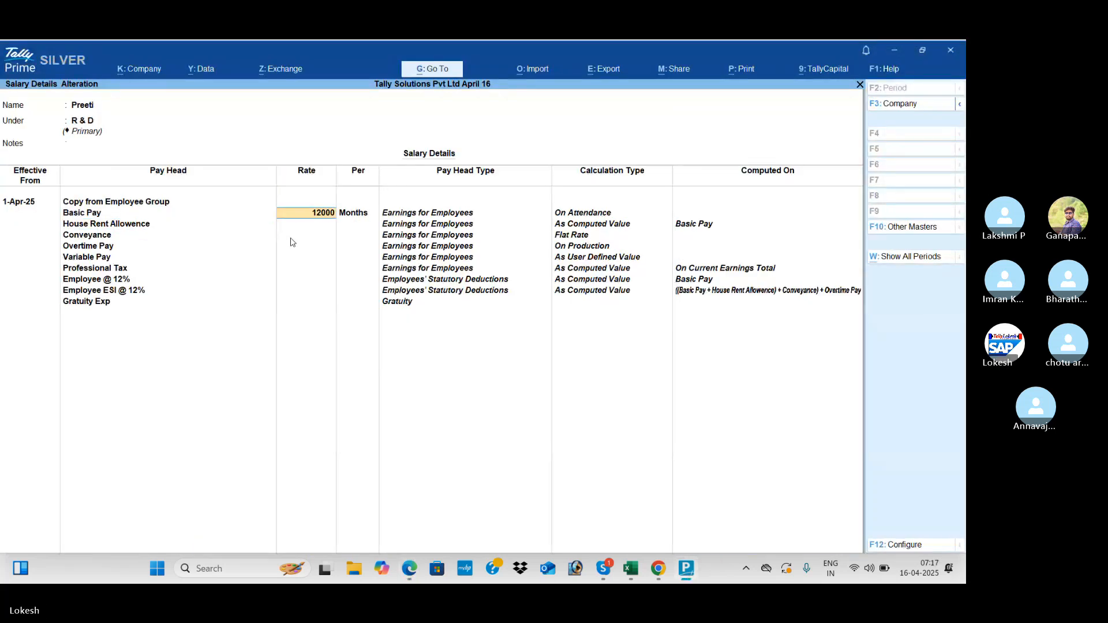
pyautogui.press('Return')
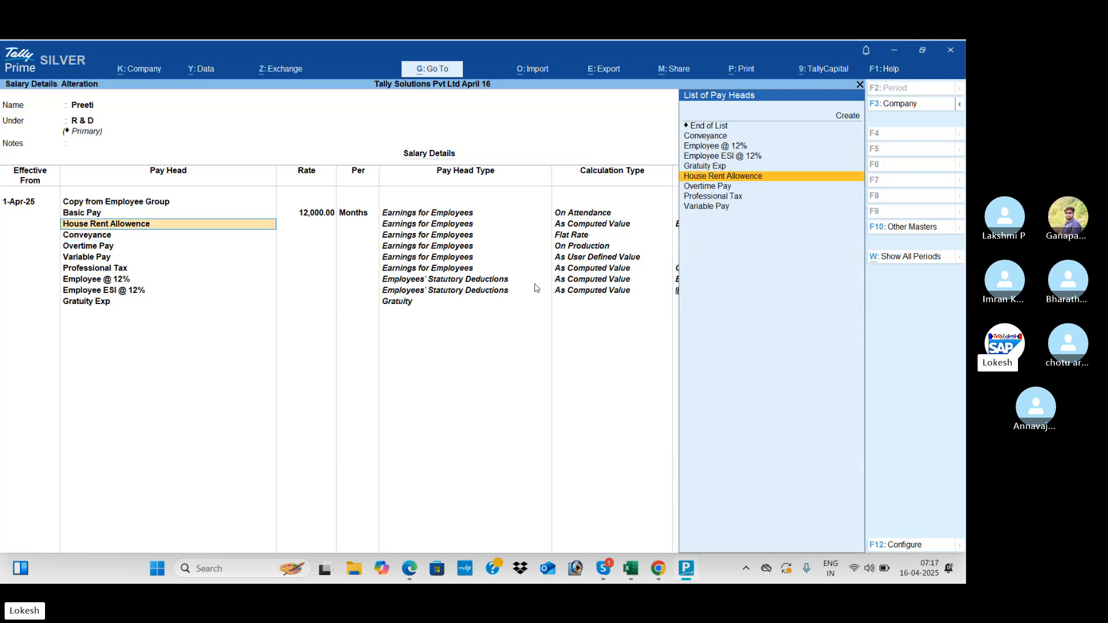
# - Allow slab percentage override, set House Rent Allowence to 40%, and save
pyautogui.click(914, 549)
pyautogui.write('y')
pyautogui.press('Return')
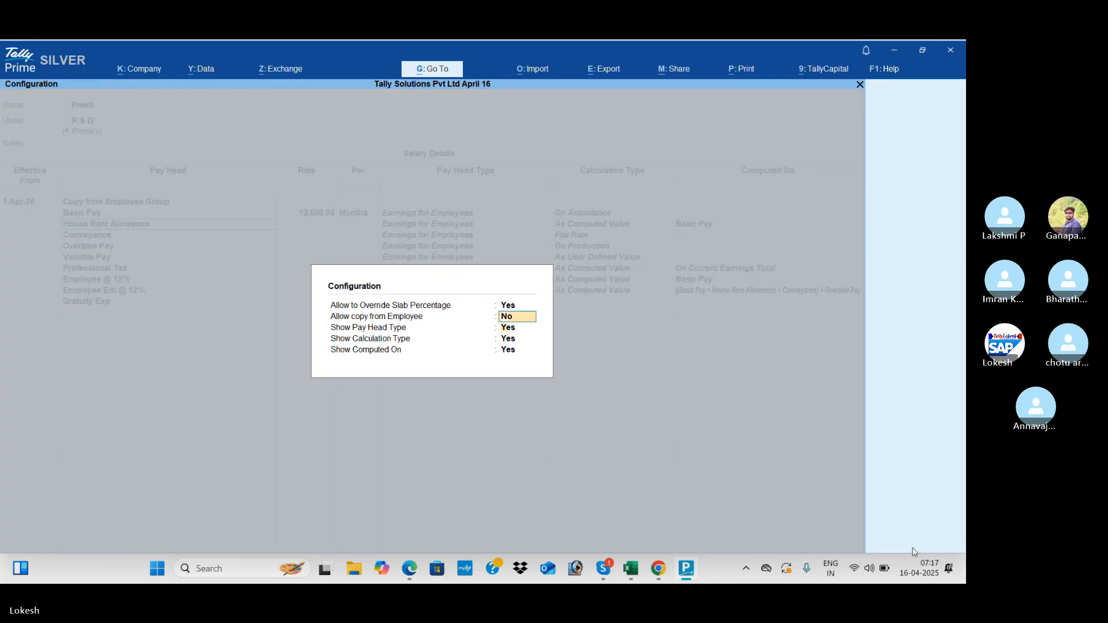
pyautogui.press('Return')
pyautogui.press('Return')
pyautogui.press('Return')
pyautogui.press('Return')
pyautogui.press('Return')
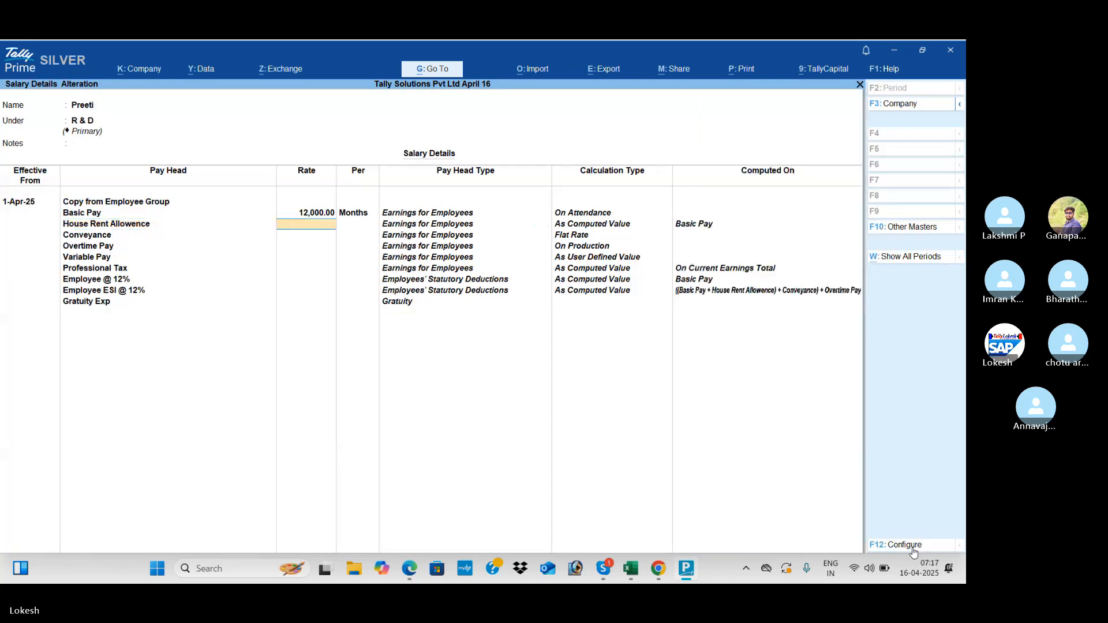
pyautogui.write('40')
pyautogui.press('Return')
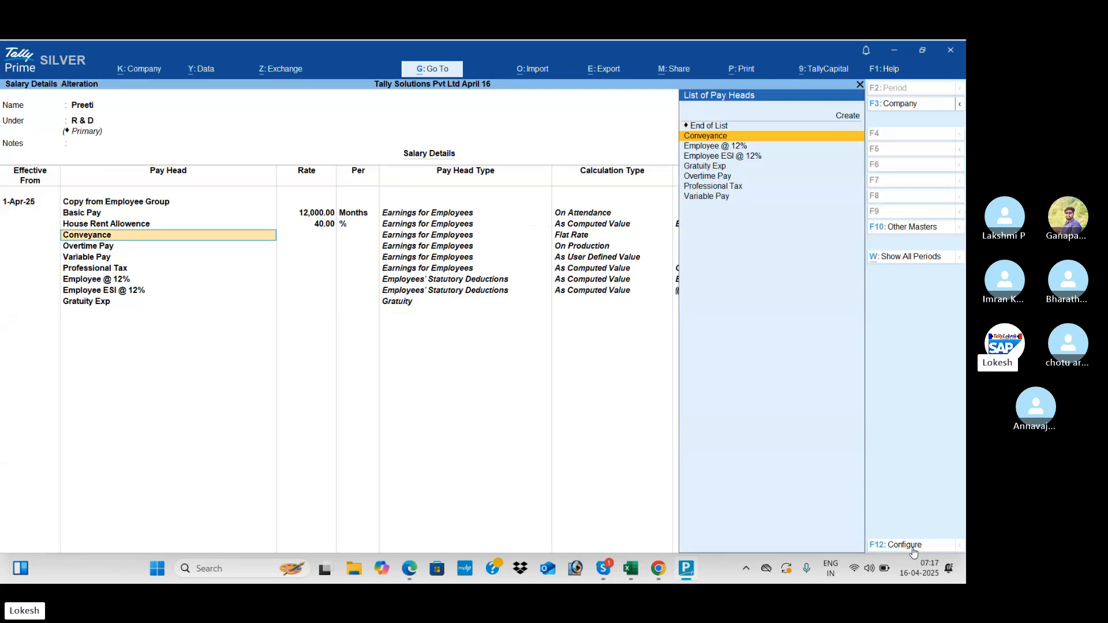
pyautogui.hotkey('ctrl', 'a')
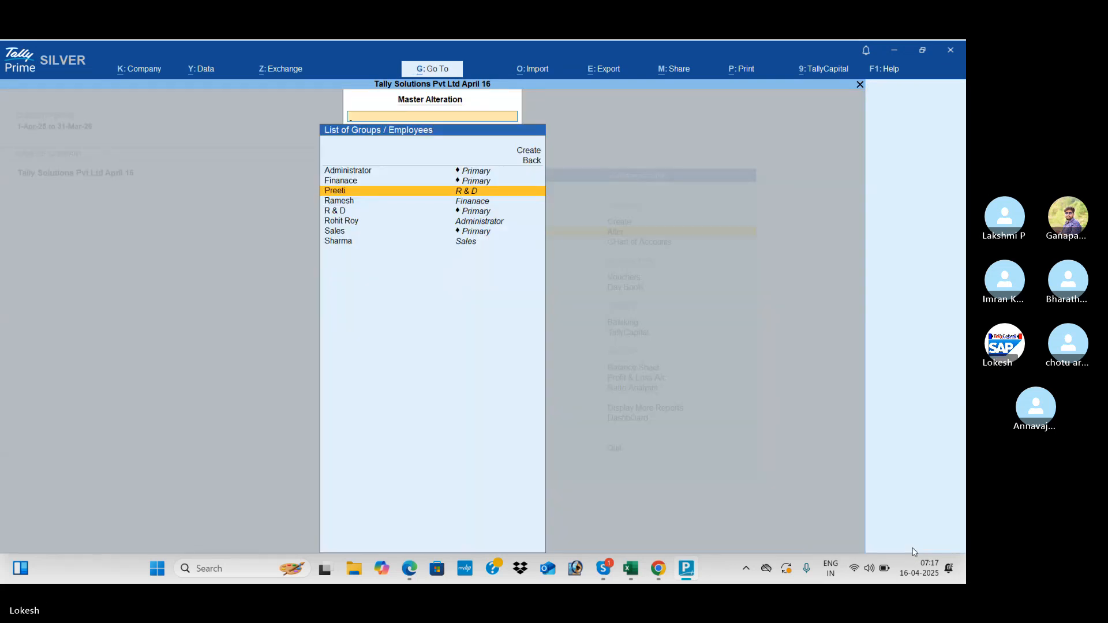
# - Open the Sales employee's salary details effective 1-Apr-25
pyautogui.hotkey('alt', 'Tab')
pyautogui.hotkey('alt', 'Tab')
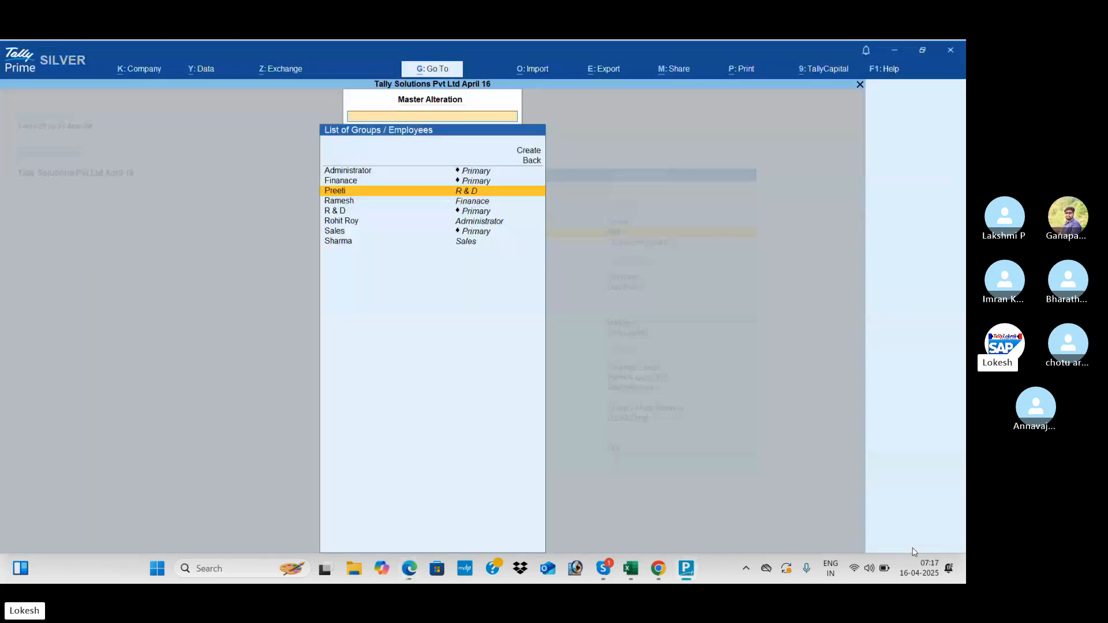
pyautogui.press('Down')
pyautogui.press('Down')
pyautogui.press('Down')
pyautogui.press('Down')
pyautogui.press('Down')
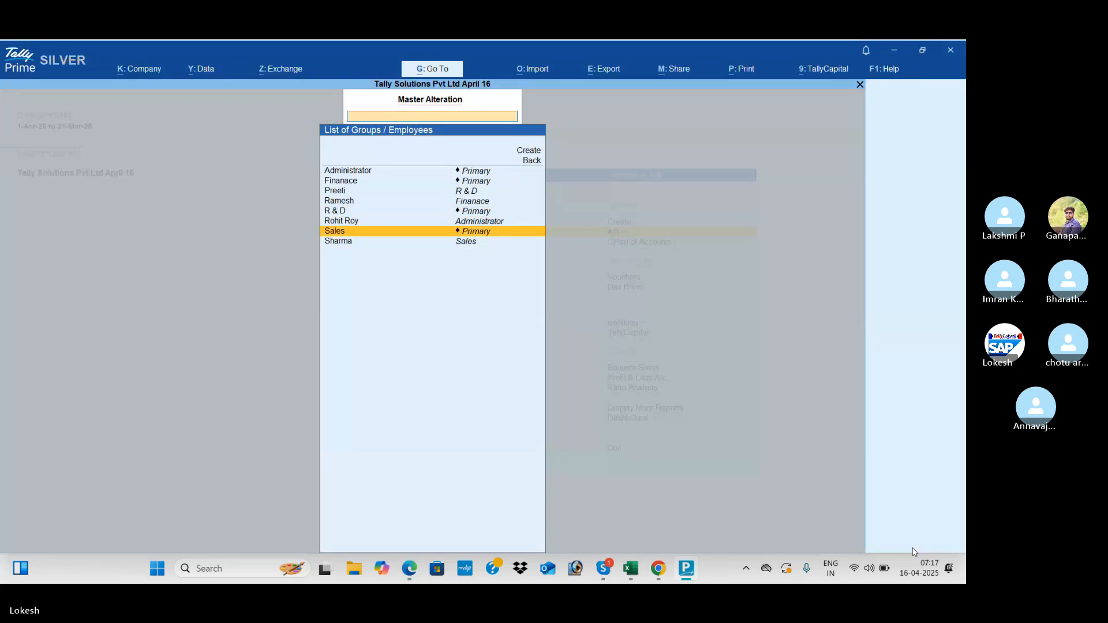
pyautogui.press('Return')
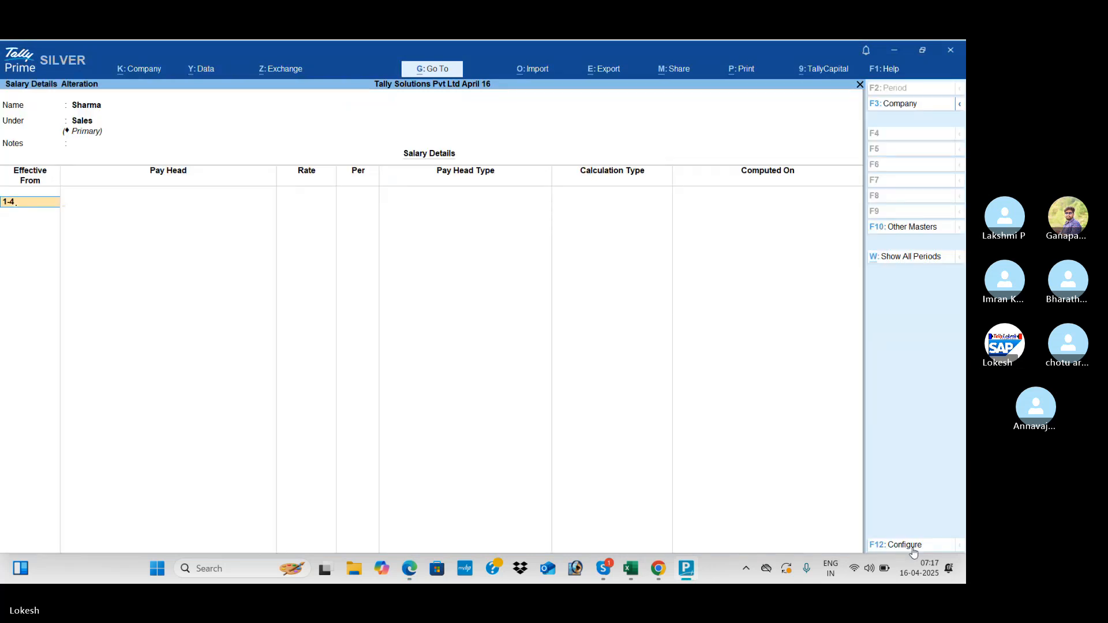
pyautogui.write('1-4')
pyautogui.press('Return')
pyautogui.press('Return')
pyautogui.press('Return')
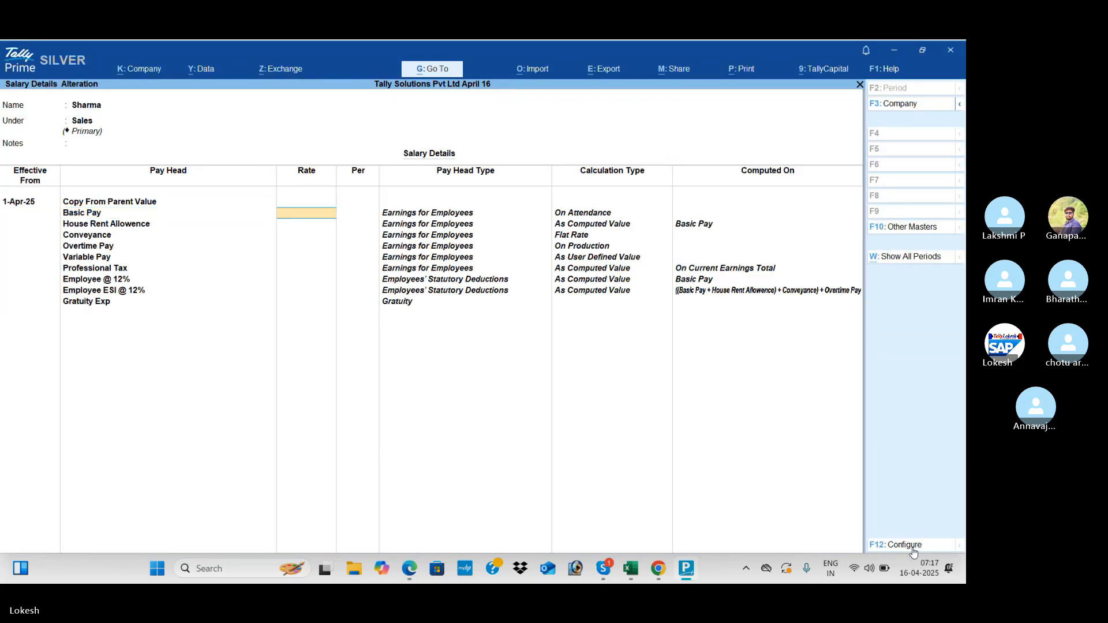
# - Enter Basic Pay 20,000, House Rent Allowence 40% and Conveyance 2,500 per month
pyautogui.hotkey('alt', 'Tab')
pyautogui.hotkey('alt', 'Tab')
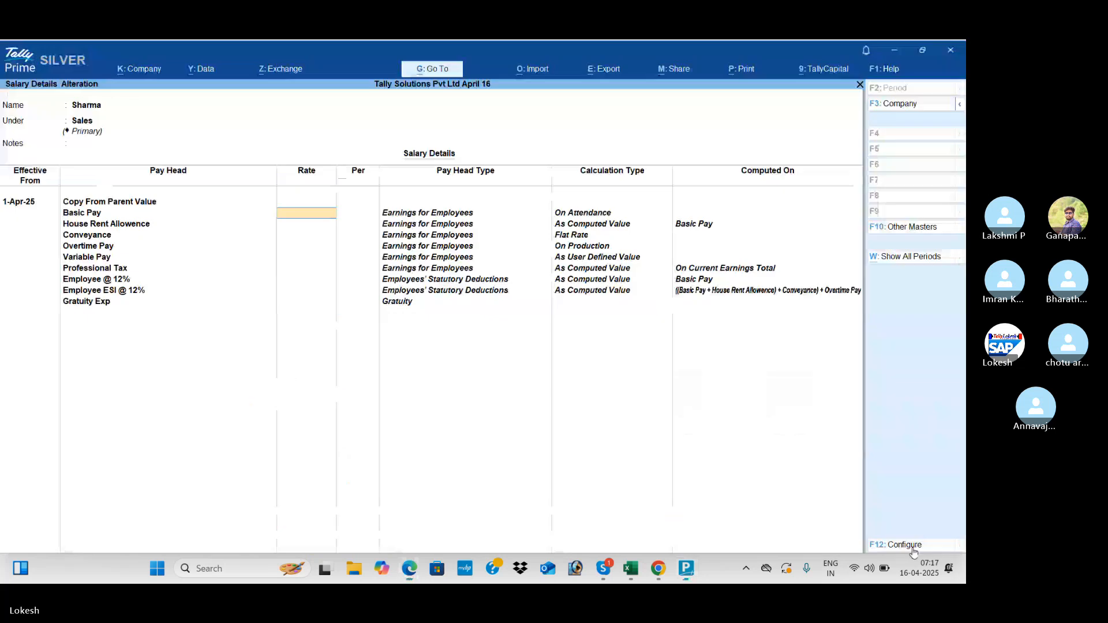
pyautogui.write('200')
pyautogui.press('Return')
pyautogui.press('Return')
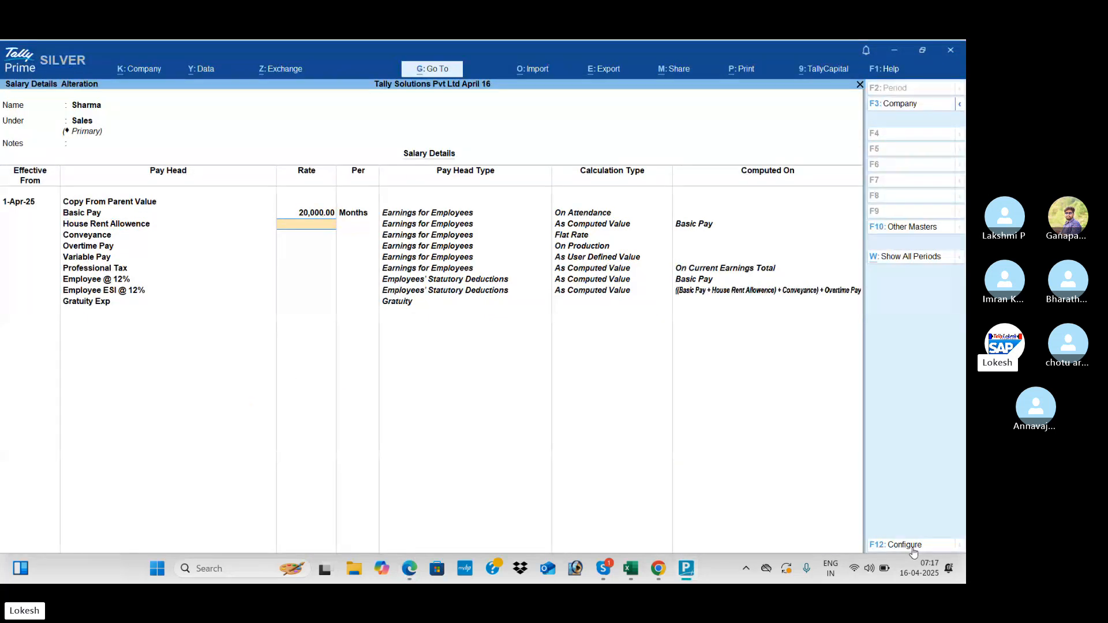
pyautogui.hotkey('alt', 'Tab')
pyautogui.hotkey('alt', 'Tab')
pyautogui.write('4')
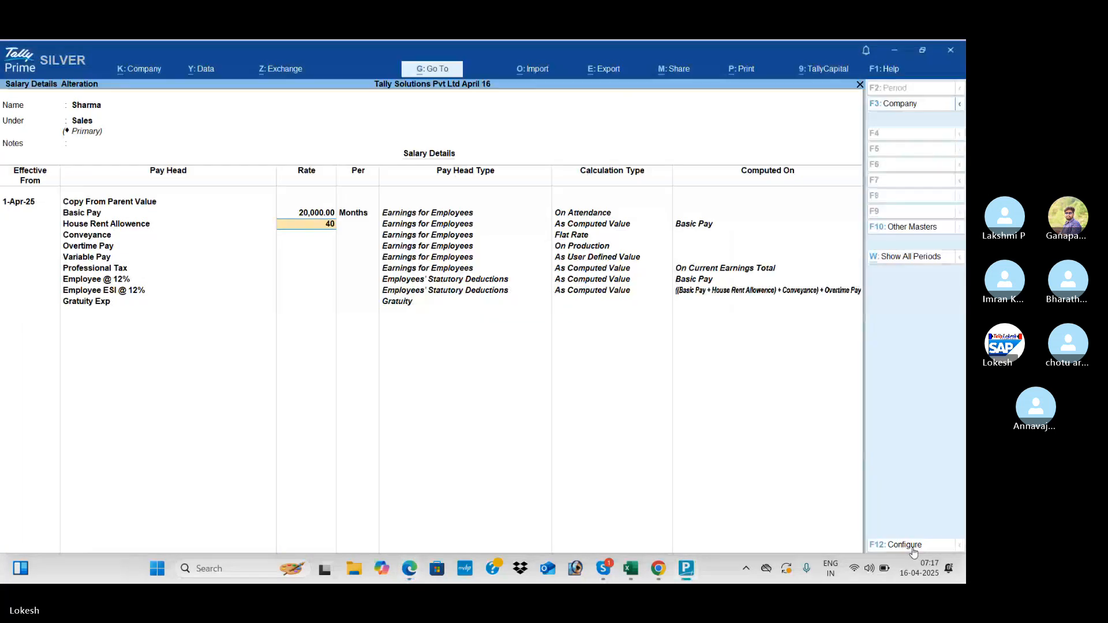
pyautogui.press('Return')
pyautogui.write('2500')
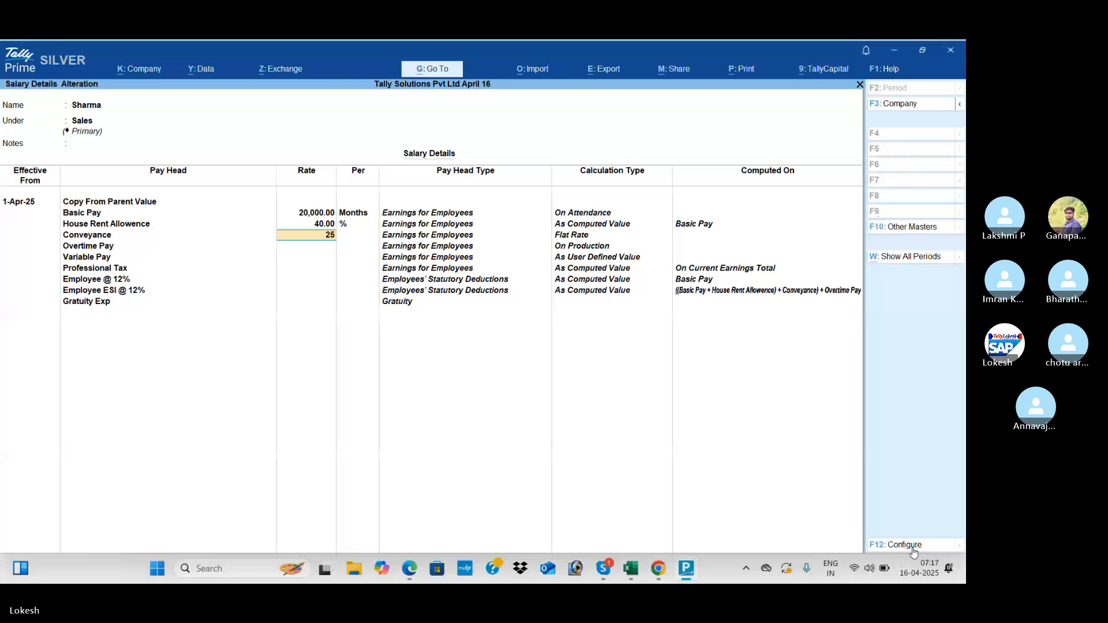
pyautogui.press('Return')
pyautogui.press('Return')
# - Save the Sales employee's details and open the Finanace employee's salary with copied pay heads
pyautogui.hotkey('ctrl', 'a')
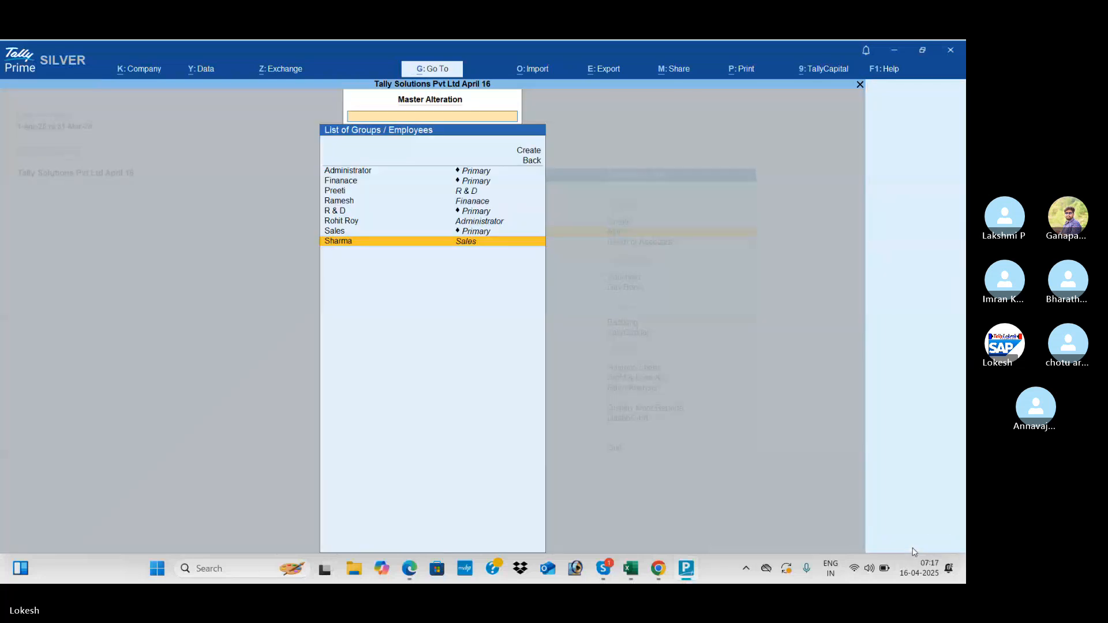
pyautogui.hotkey('alt', 'Tab')
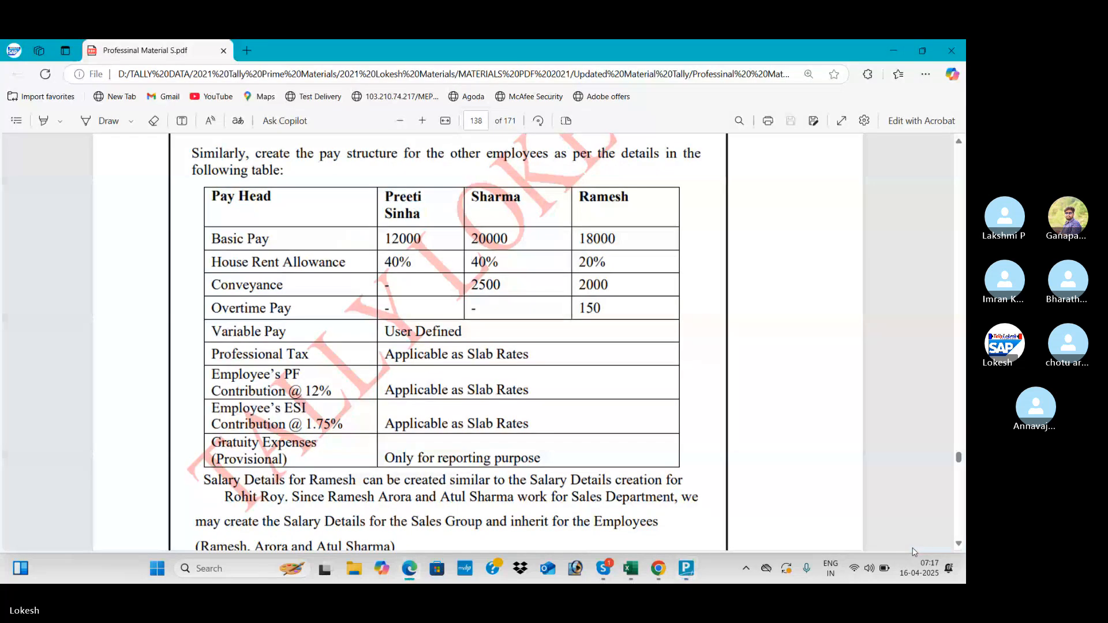
pyautogui.hotkey('alt', 'Tab')
pyautogui.press('Up')
pyautogui.press('Up')
pyautogui.press('Up')
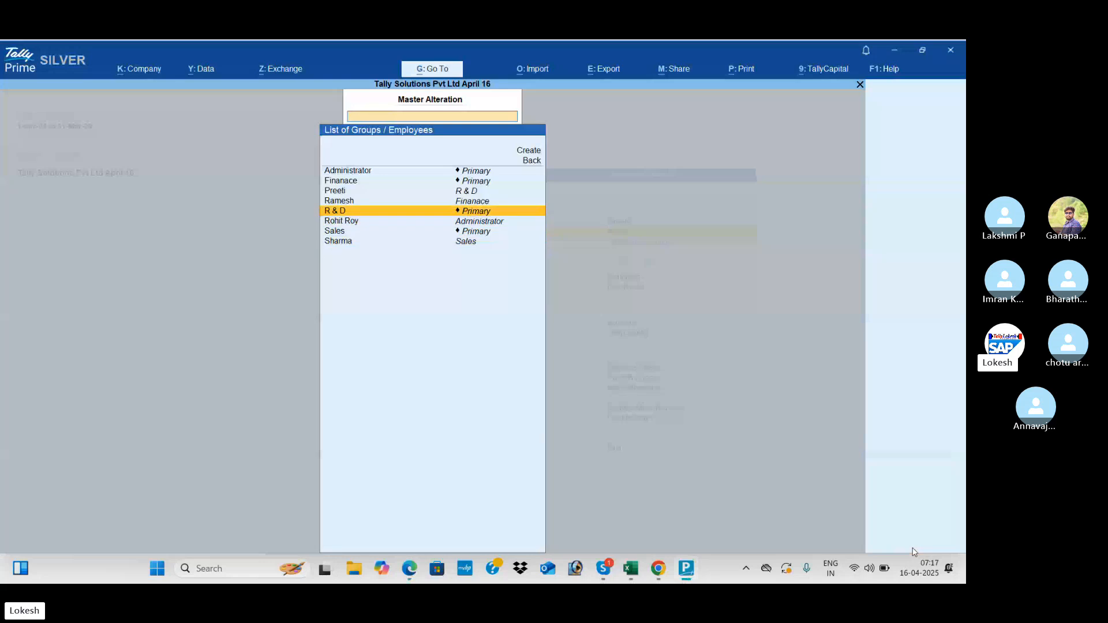
pyautogui.press('Up')
pyautogui.press('Return')
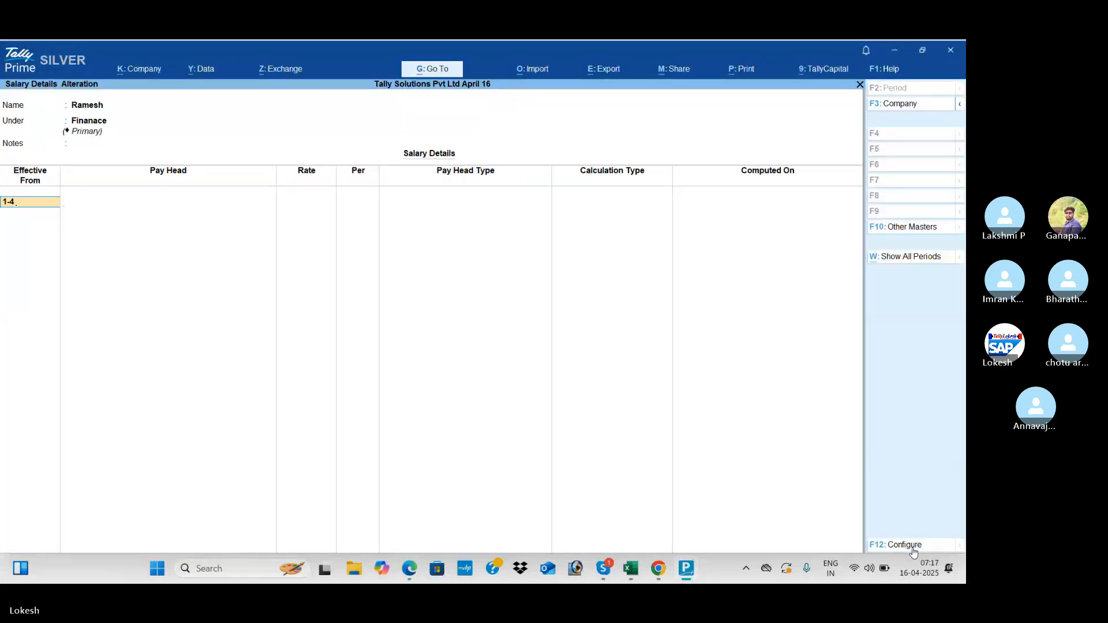
pyautogui.press('Return')
pyautogui.press('Return')
pyautogui.press('Return')
pyautogui.press('Return')
# - Set Basic Pay to 18,000 and House Rent Allowance to 20%
pyautogui.hotkey('alt', 'Tab')
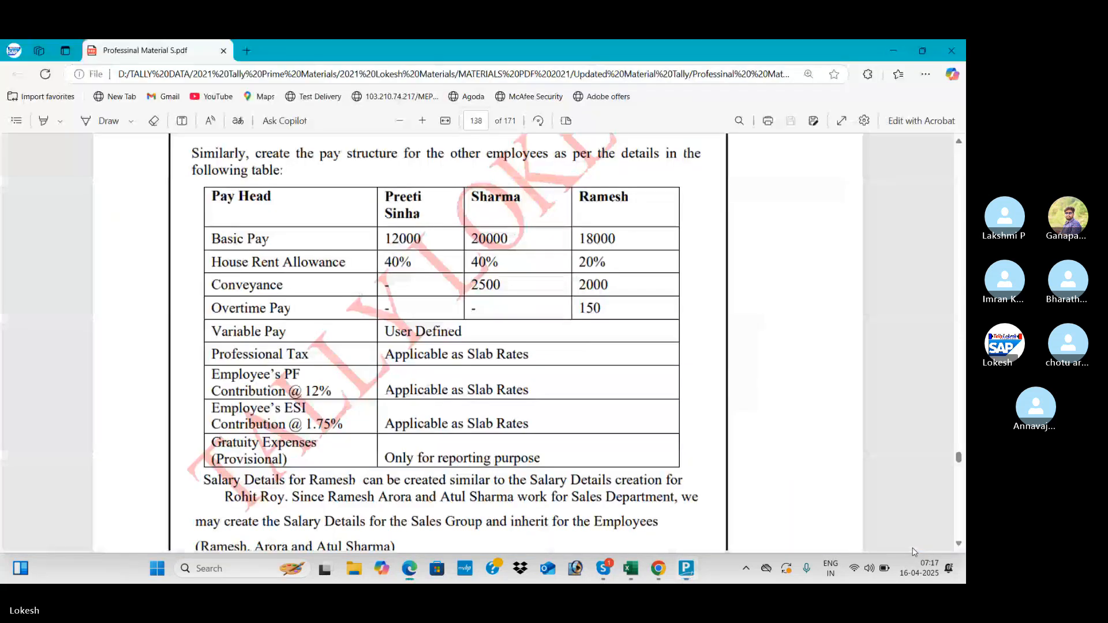
pyautogui.hotkey('alt', 'Tab')
pyautogui.write('180')
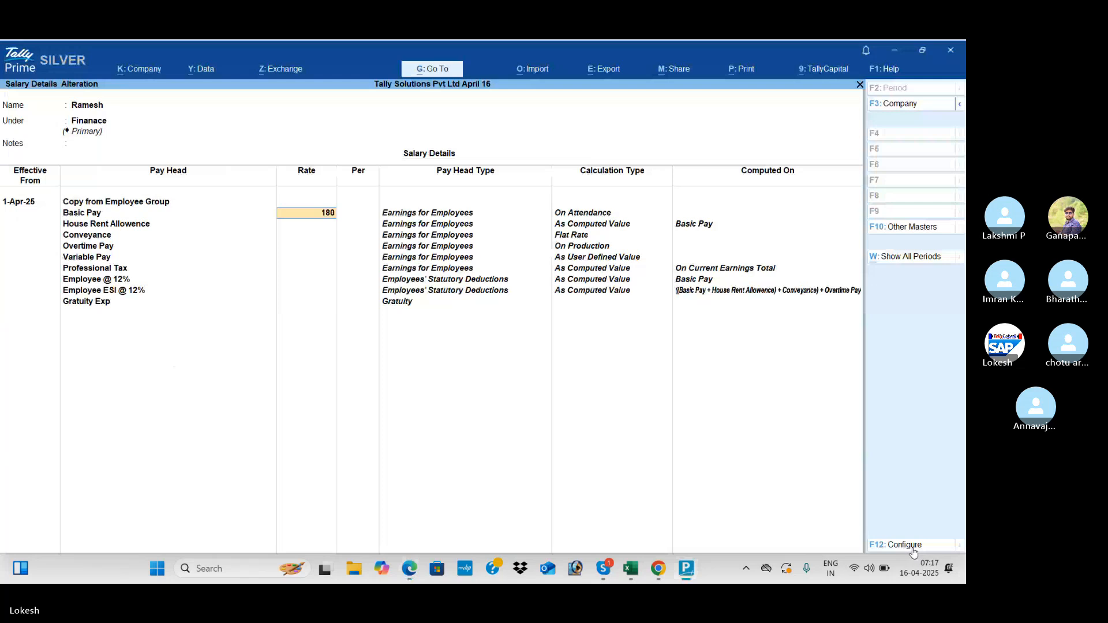
pyautogui.write('00')
pyautogui.press('Return')
pyautogui.press('Return')
pyautogui.hotkey('alt', 'Tab')
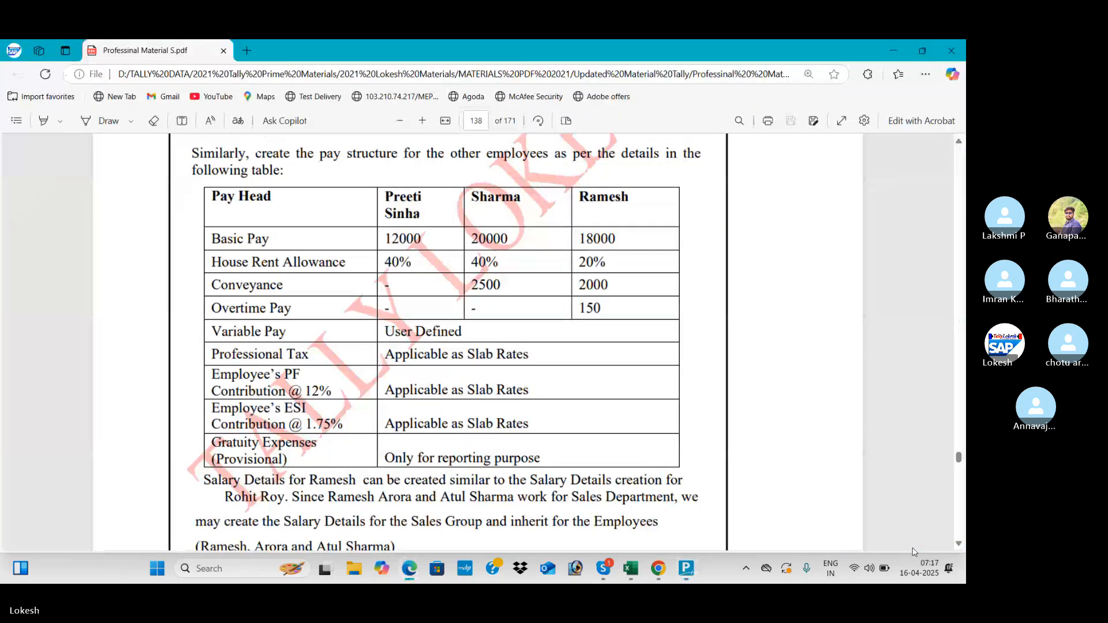
pyautogui.hotkey('alt', 'Tab')
pyautogui.write('20')
pyautogui.press('Return')
pyautogui.press('Return')
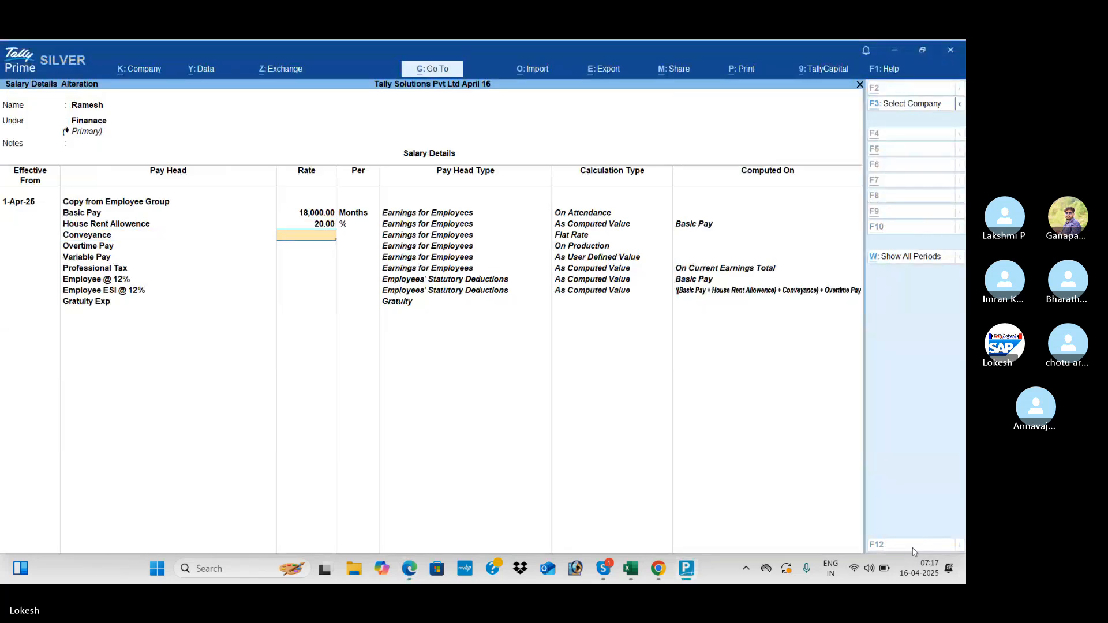
# - Set Conveyance to 2,000 and Overtime Pay to 150 per hour, then save
pyautogui.hotkey('alt', 'Tab')
pyautogui.hotkey('alt', 'Tab')
pyautogui.write('200')
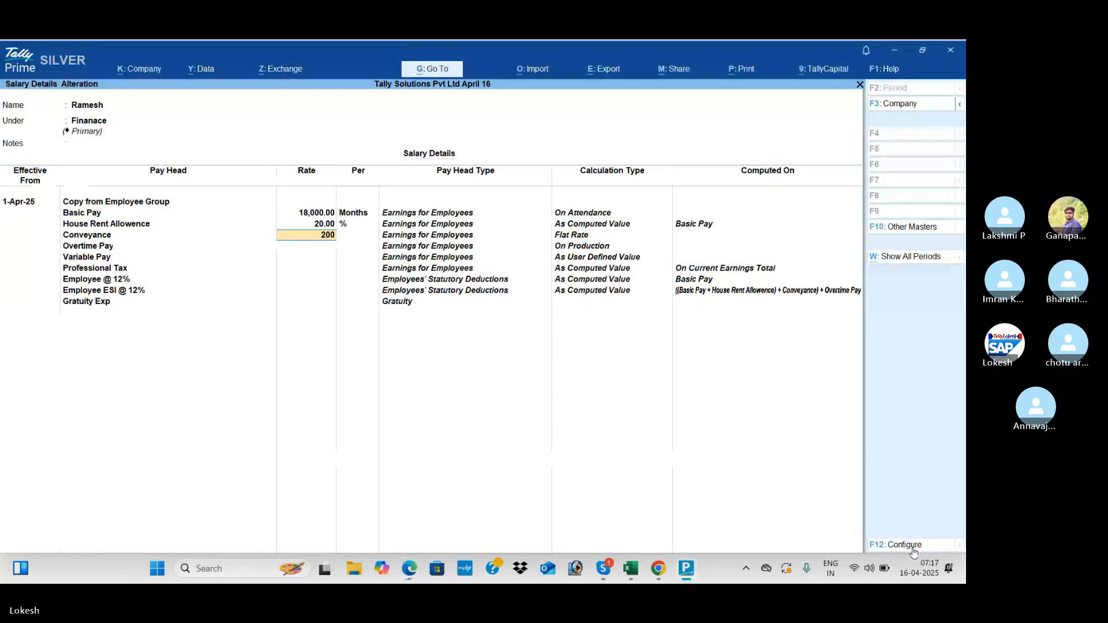
pyautogui.write('0')
pyautogui.press('Return')
pyautogui.press('Return')
pyautogui.press('Return')
pyautogui.hotkey('alt', 'Tab')
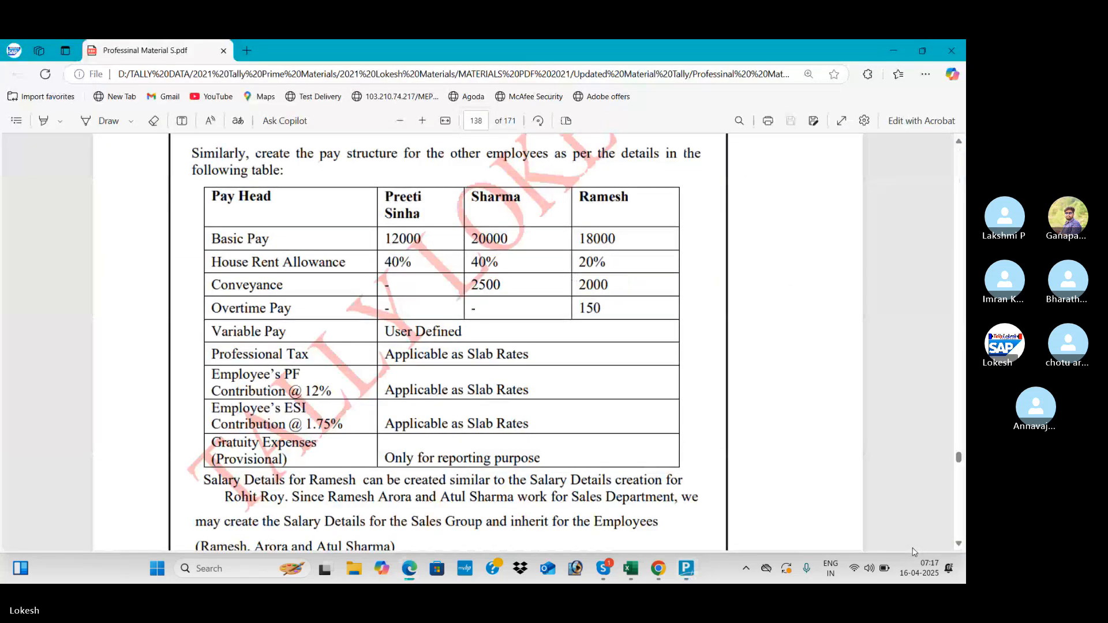
pyautogui.hotkey('alt', 'Tab')
pyautogui.write('150')
pyautogui.press('Return')
pyautogui.press('Return')
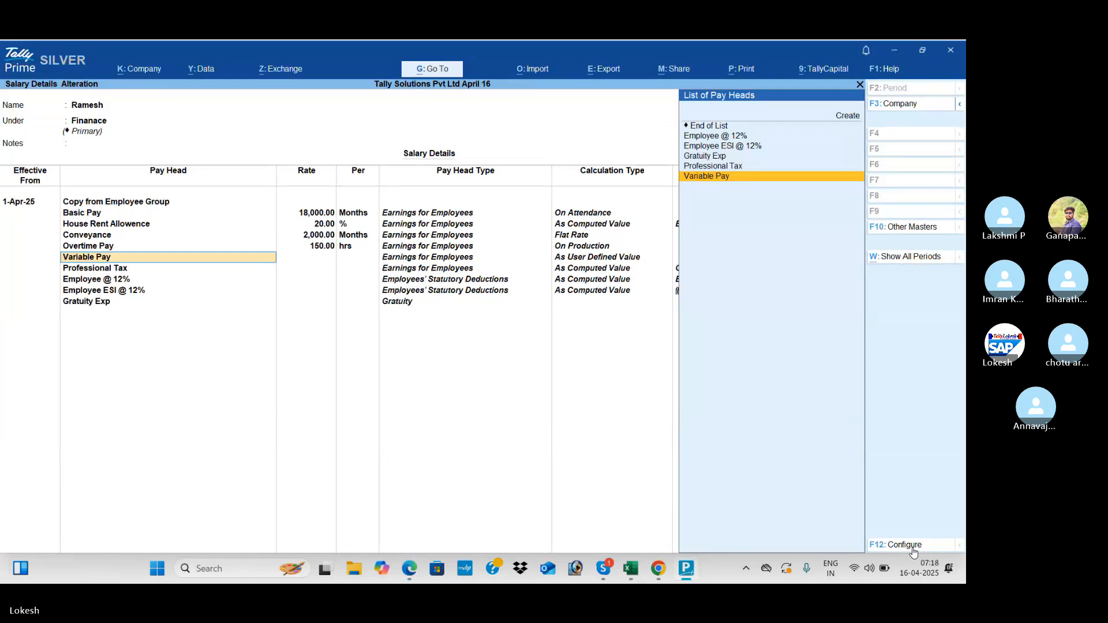
pyautogui.hotkey('ctrl', 'a')
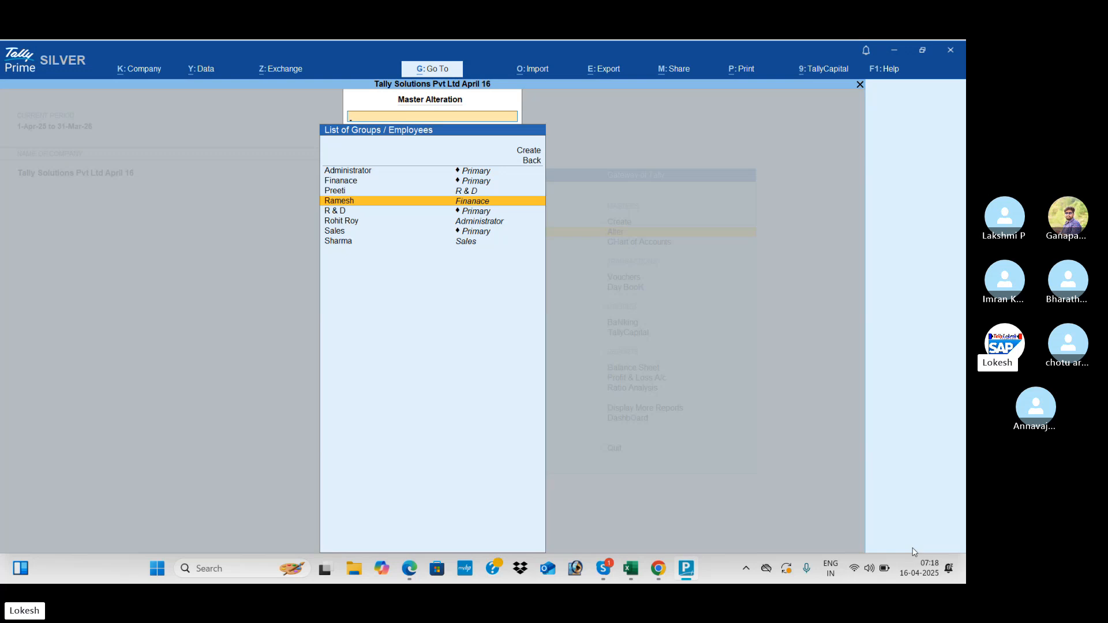
# - Scroll the training PDF from page 139 to Example 1's 31 May 2023 attendance table
pyautogui.hotkey('alt', 'Tab')
pyautogui.scroll(-10, 914, 543)
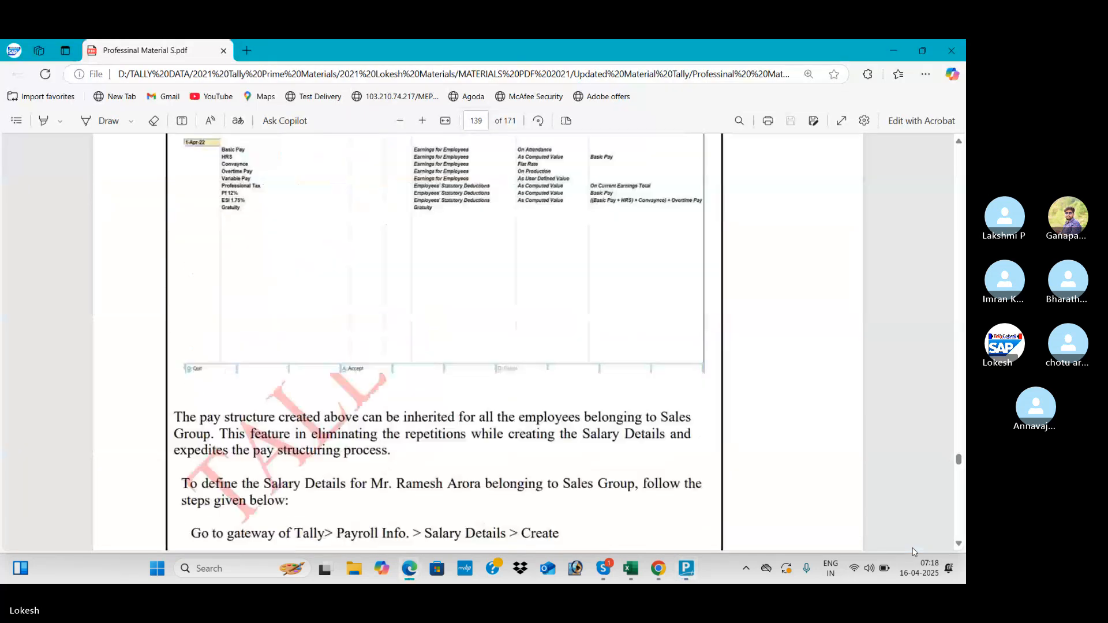
pyautogui.scroll(-8, 914, 543)
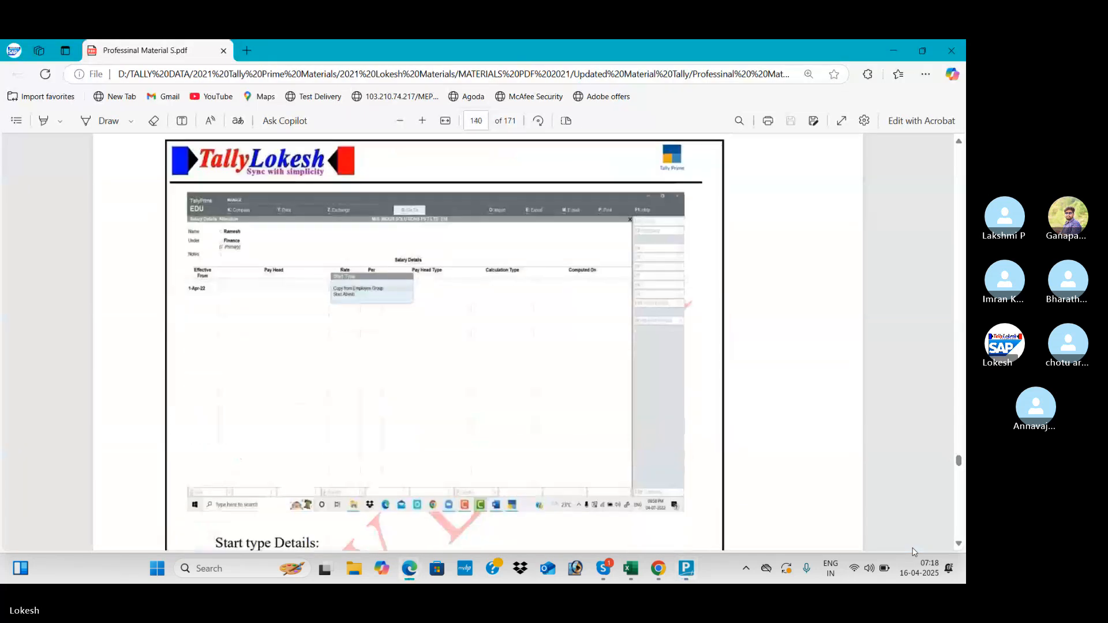
pyautogui.scroll(-10, 913, 552)
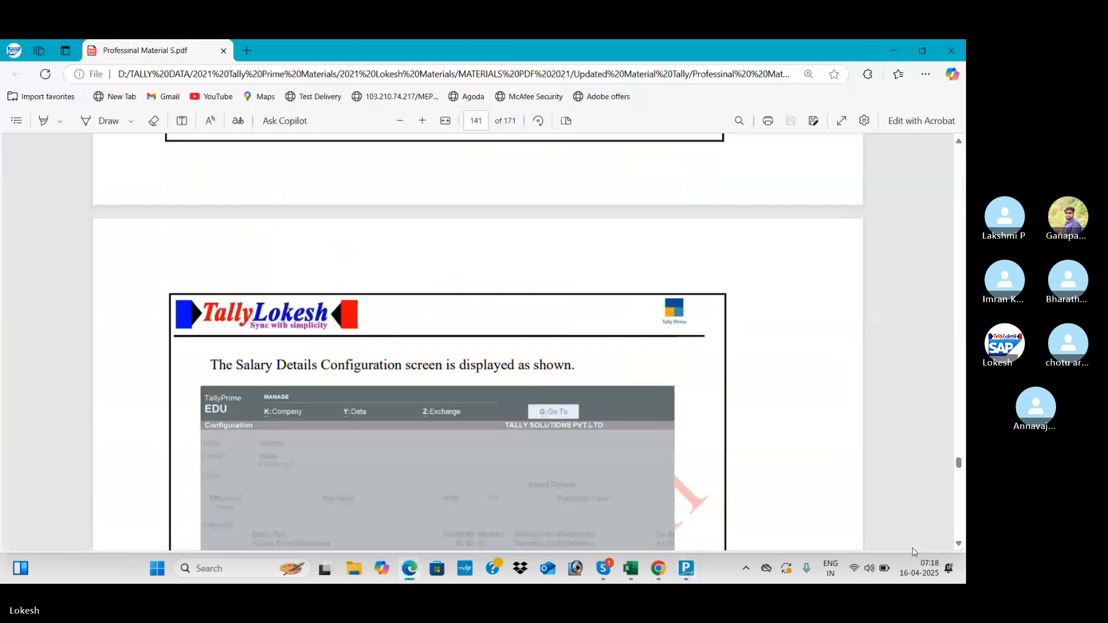
pyautogui.scroll(-10, 914, 551)
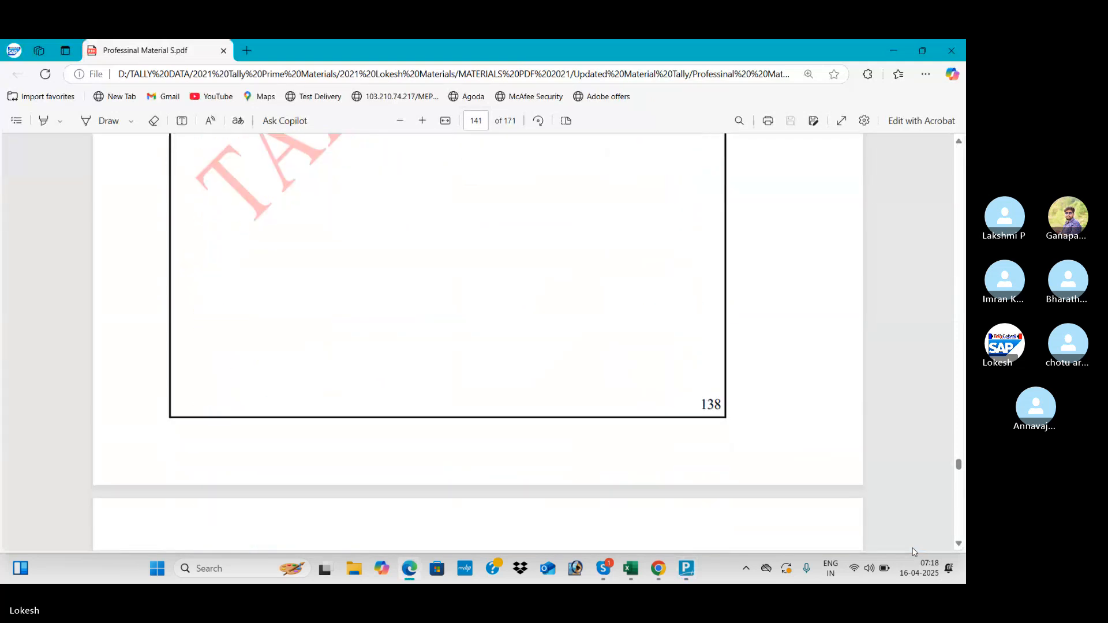
pyautogui.scroll(-10, 913, 552)
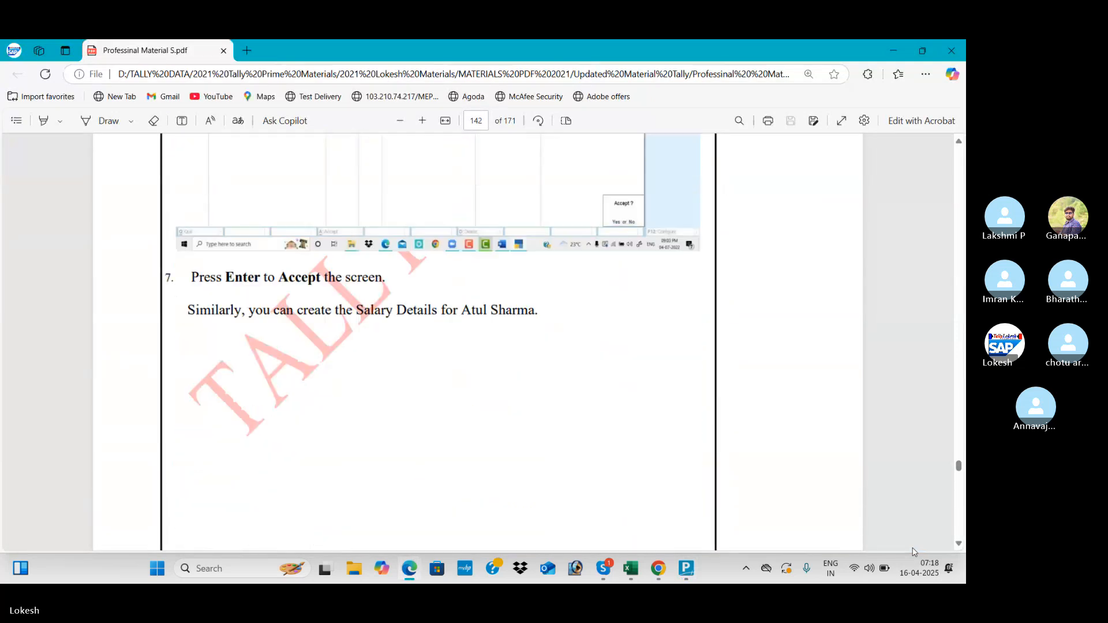
pyautogui.scroll(-4, 914, 552)
pyautogui.scroll(-10, 914, 552)
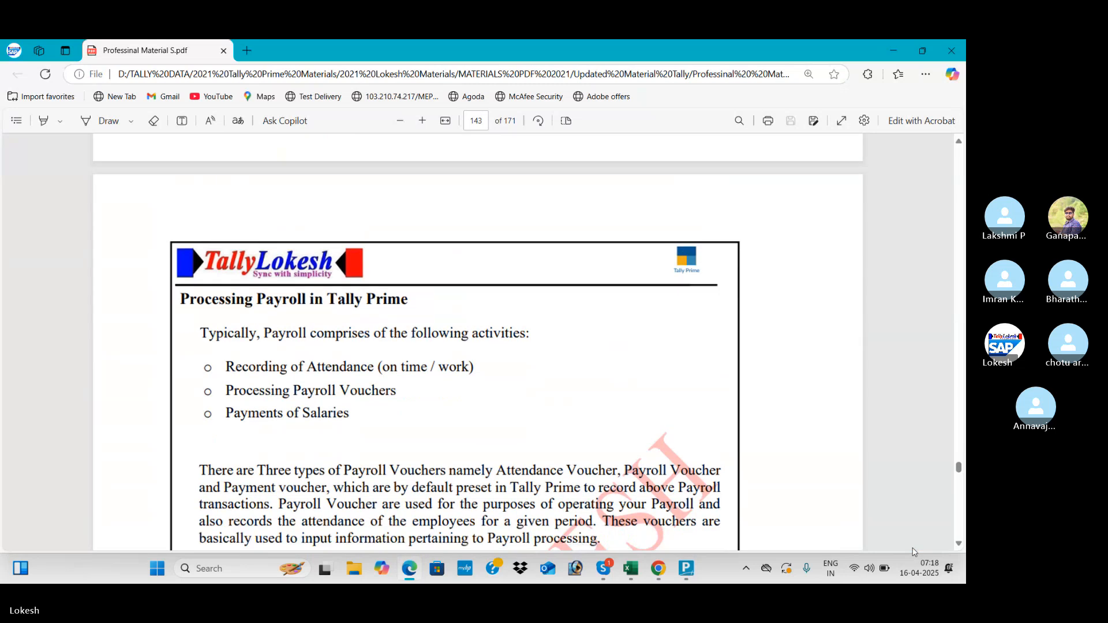
pyautogui.scroll(-10, 913, 551)
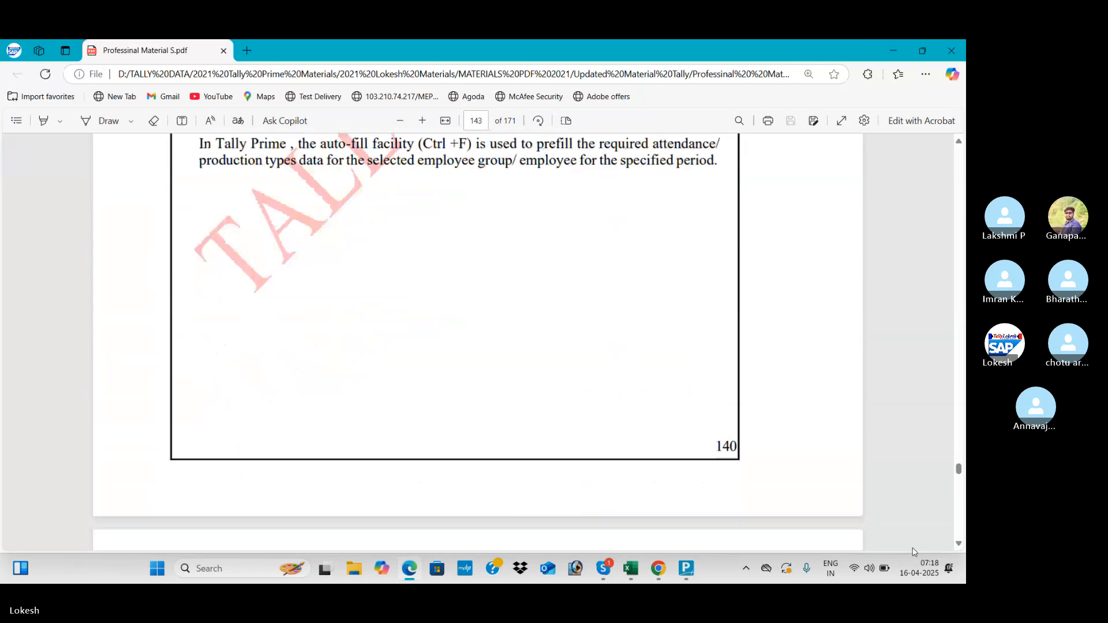
pyautogui.scroll(-4, 914, 552)
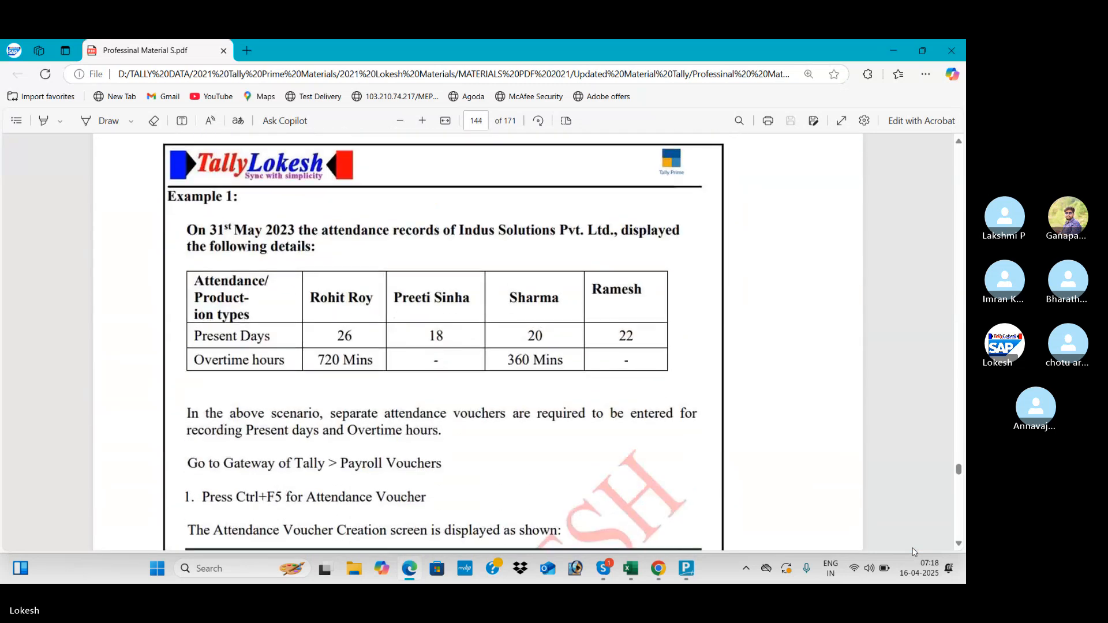
pyautogui.scroll(-1, 914, 552)
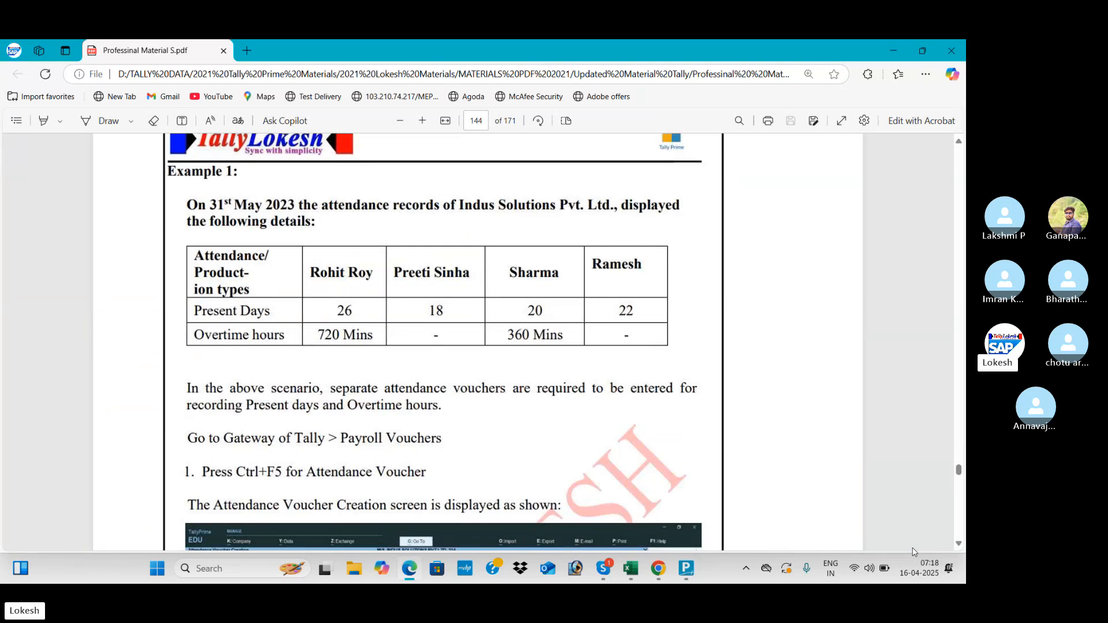
# - Go back to the Gateway and start a new Attendance voucher
pyautogui.hotkey('alt', 'Tab')
pyautogui.press('Escape')
pyautogui.press('Escape')
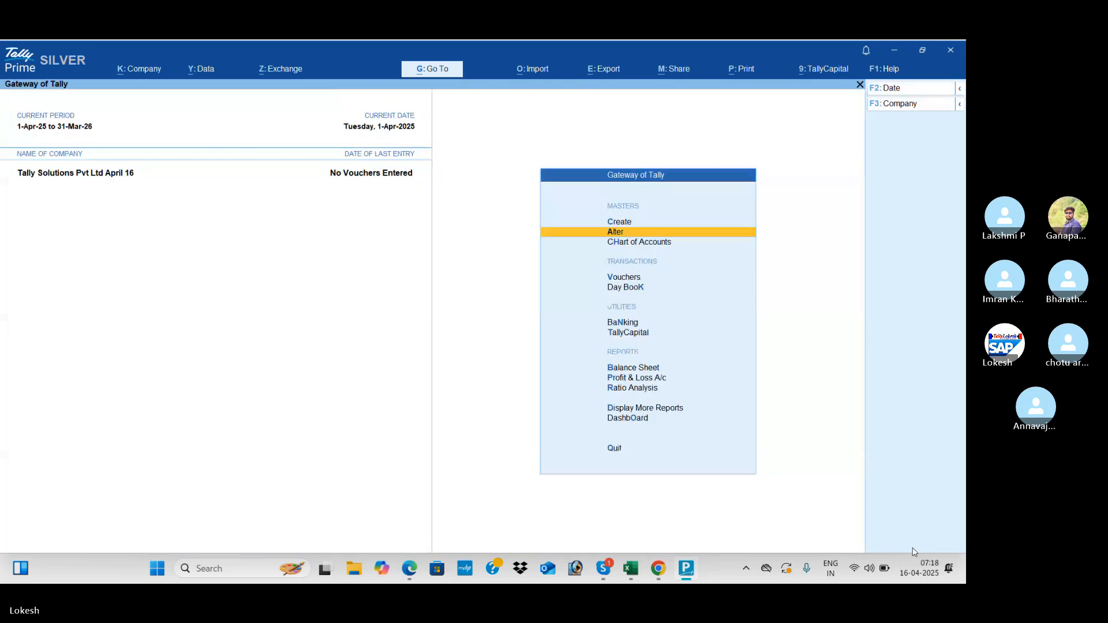
pyautogui.press('Down')
pyautogui.press('Down')
pyautogui.press('Down')
pyautogui.press('Up')
pyautogui.press('Return')
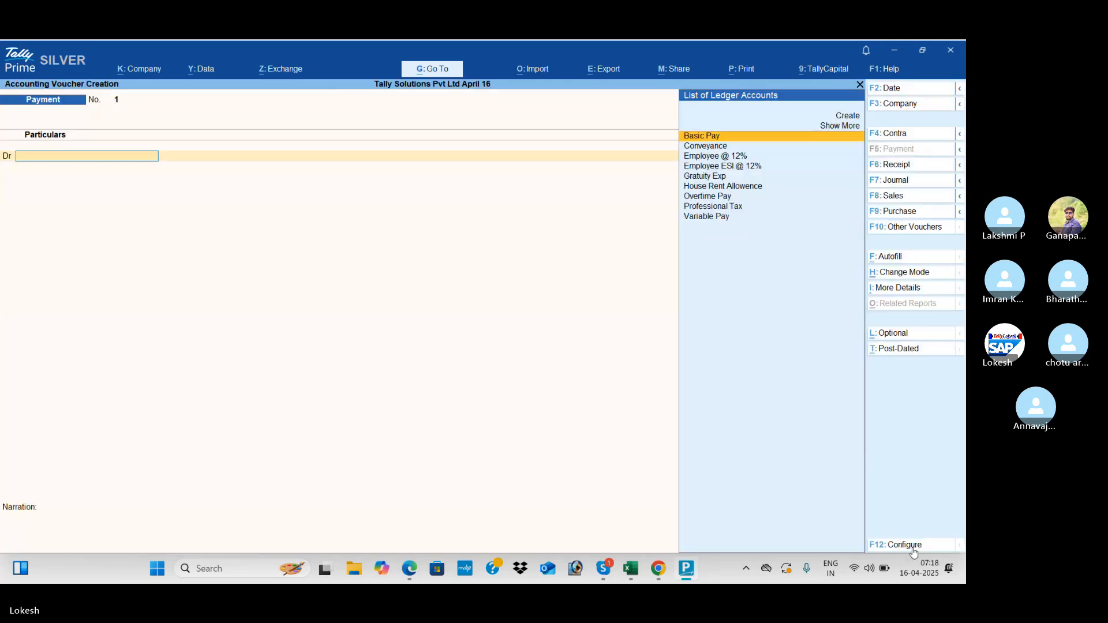
pyautogui.click(918, 231)
pyautogui.press('Down')
pyautogui.press('Down')
pyautogui.press('Down')
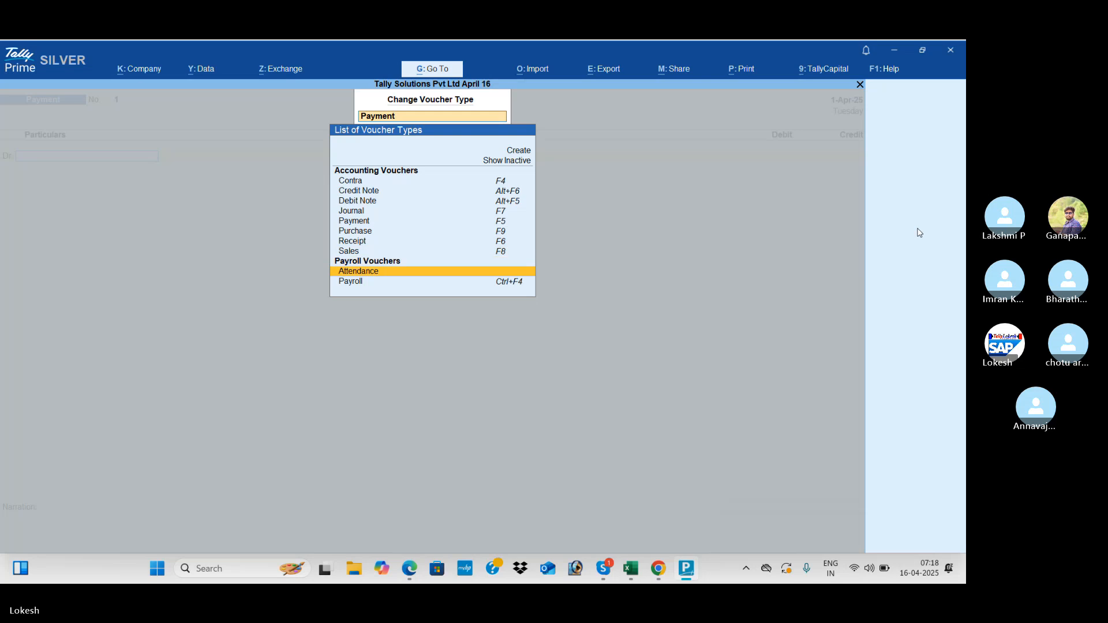
pyautogui.press('Return')
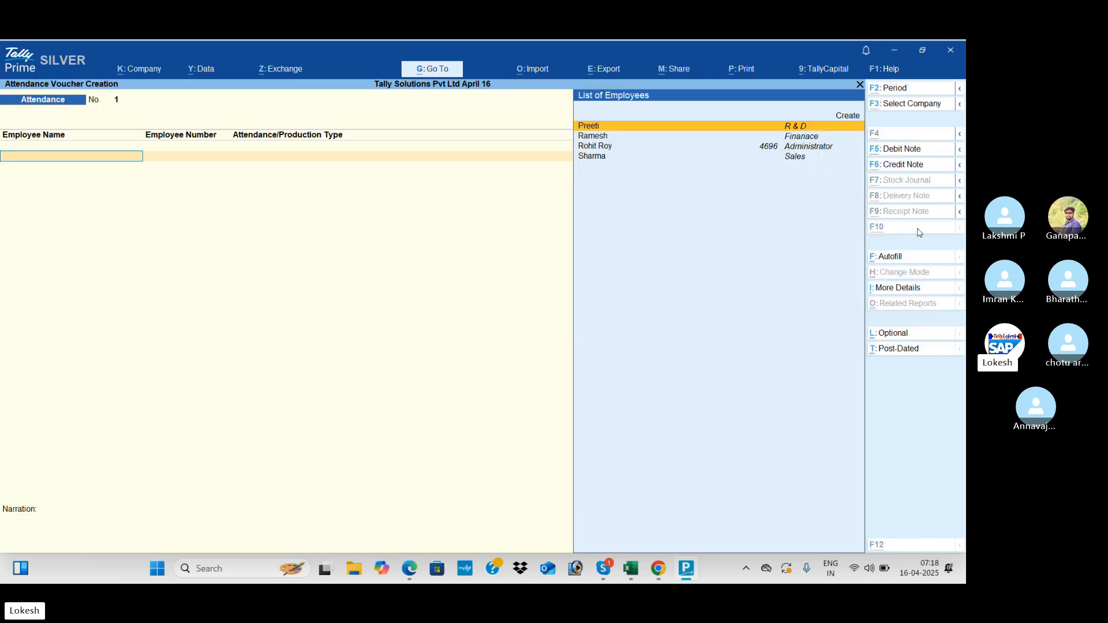
# - Date the Attendance voucher 31-May-25
pyautogui.hotkey('alt', 'Tab')
pyautogui.hotkey('alt', 'Tab')
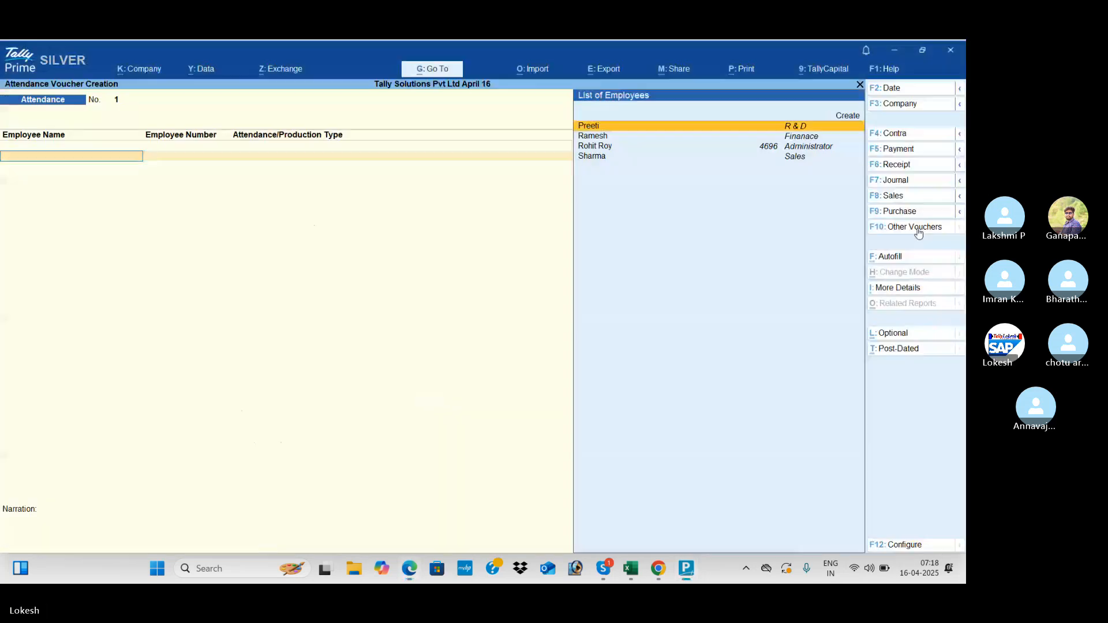
pyautogui.click(913, 92)
pyautogui.write('3')
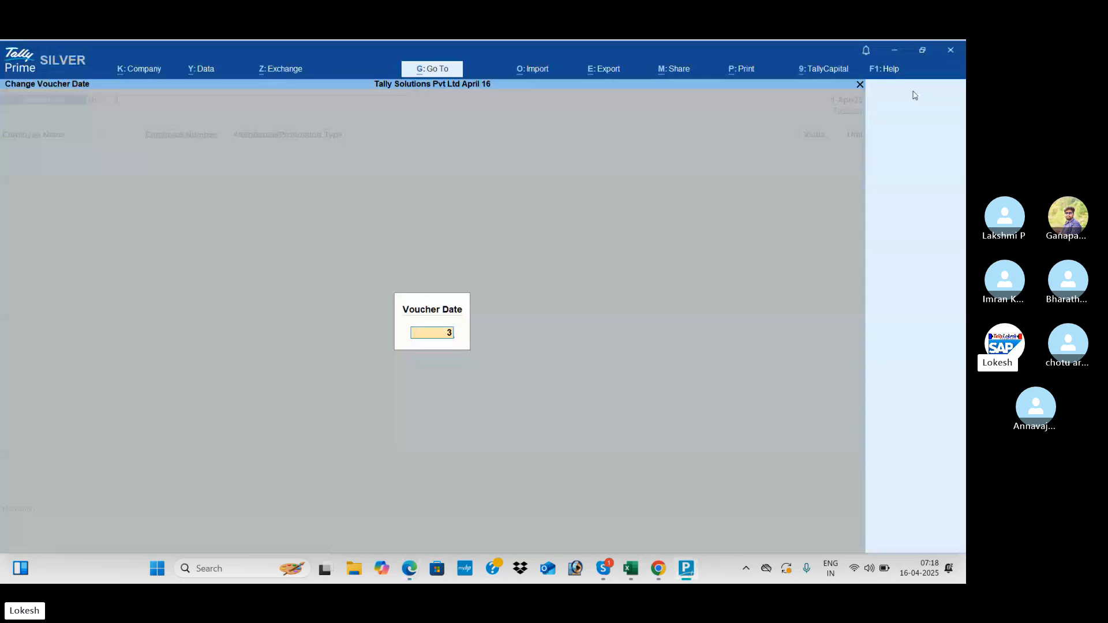
pyautogui.write('1.5')
pyautogui.press('Return')
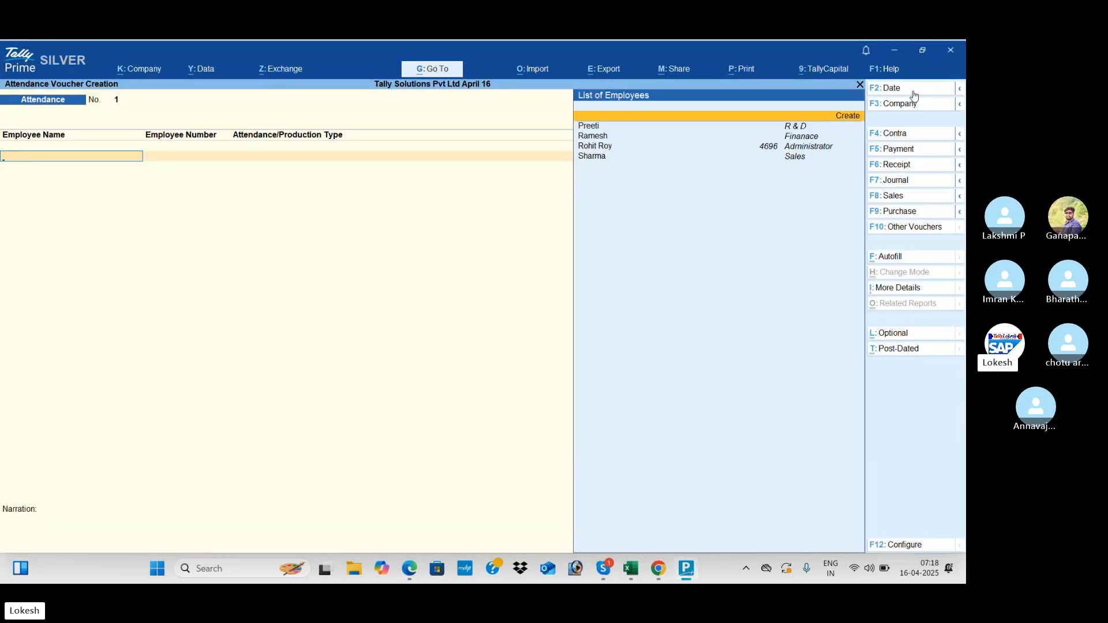
# - Autofill the attendance voucher with Present as the attendance type
pyautogui.click(898, 257)
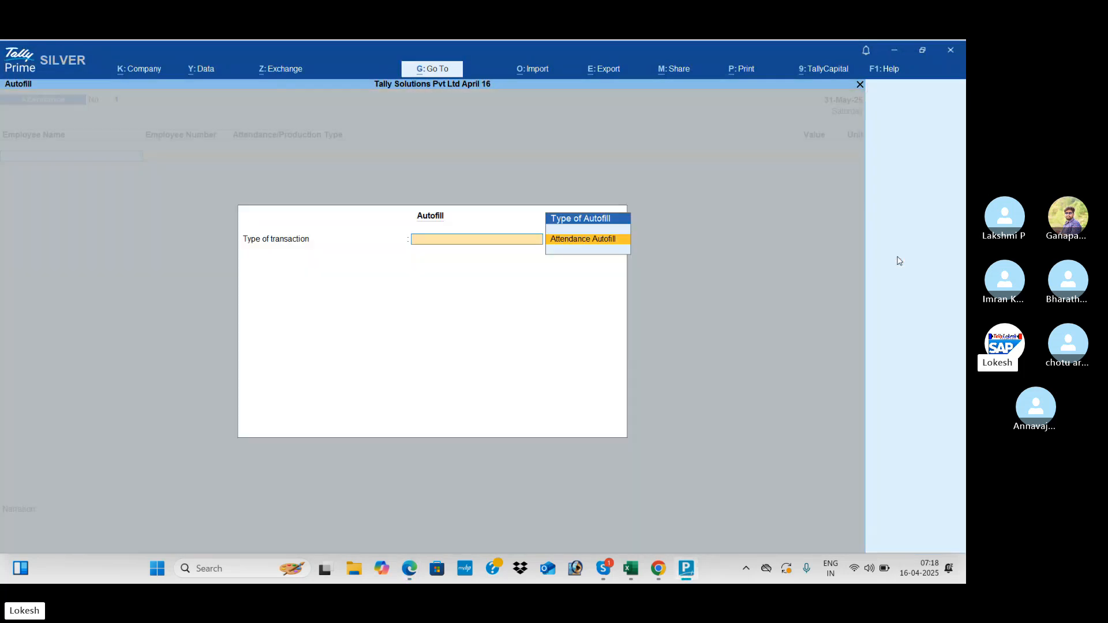
pyautogui.press('Return')
pyautogui.press('Return')
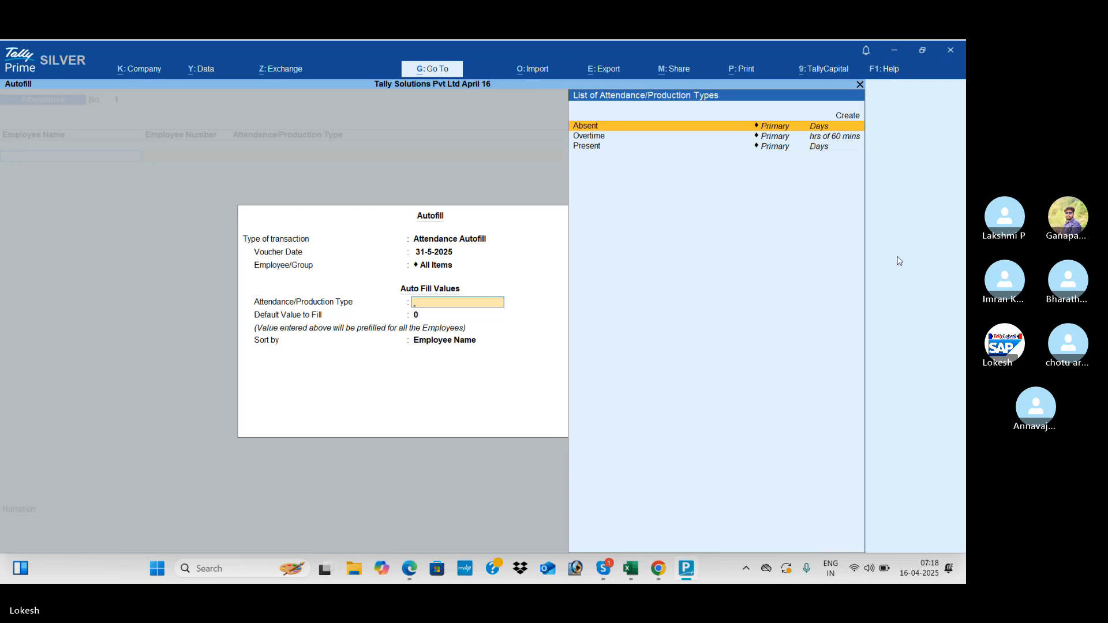
pyautogui.press('Down')
pyautogui.press('Down')
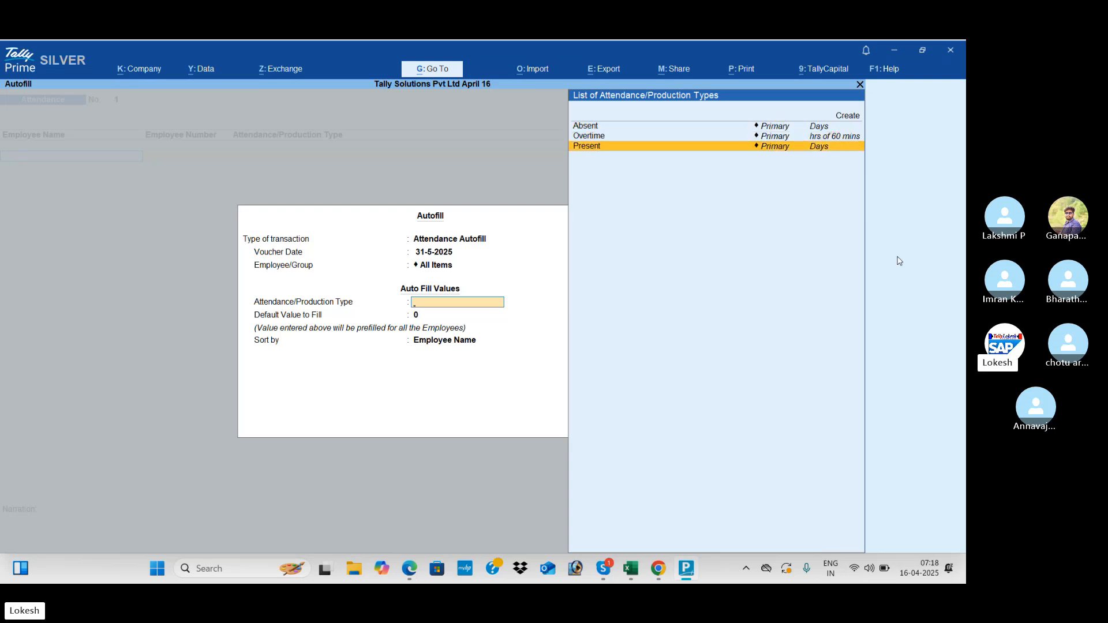
pyautogui.press('Return')
pyautogui.press('Return')
pyautogui.press('Return')
pyautogui.press('Return')
pyautogui.hotkey('alt', 'Tab')
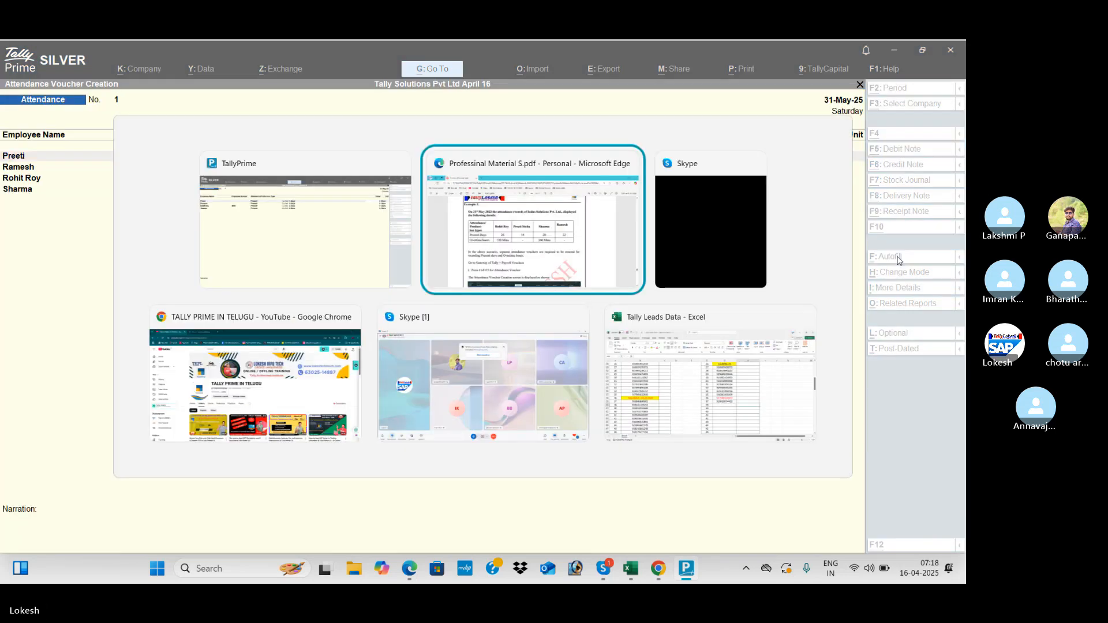
pyautogui.hotkey('alt', 'Tab')
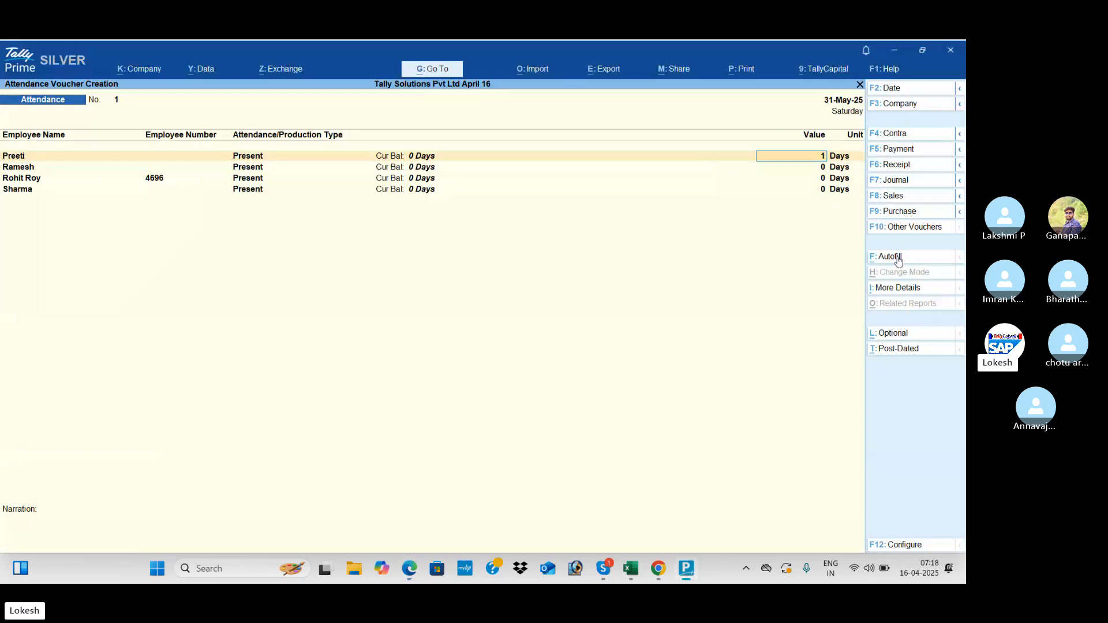
# - Enter 18, 22 and 26 present days for the first three employees
pyautogui.write('18')
pyautogui.press('Return')
pyautogui.hotkey('alt', 'Tab')
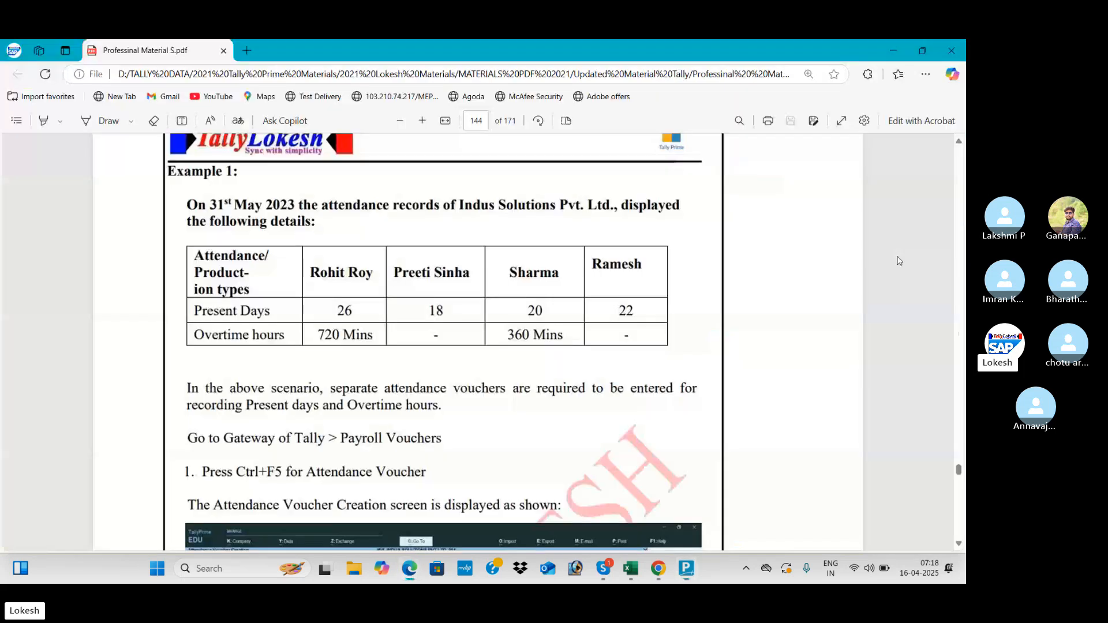
pyautogui.hotkey('alt', 'Tab')
pyautogui.write('22')
pyautogui.press('Return')
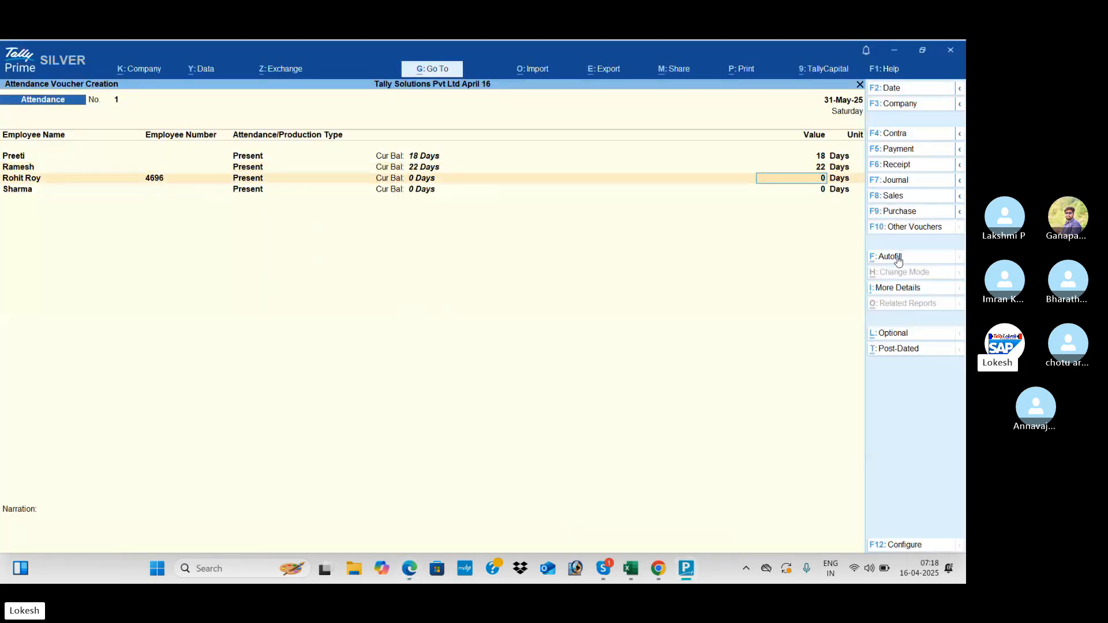
pyautogui.hotkey('alt', 'Tab')
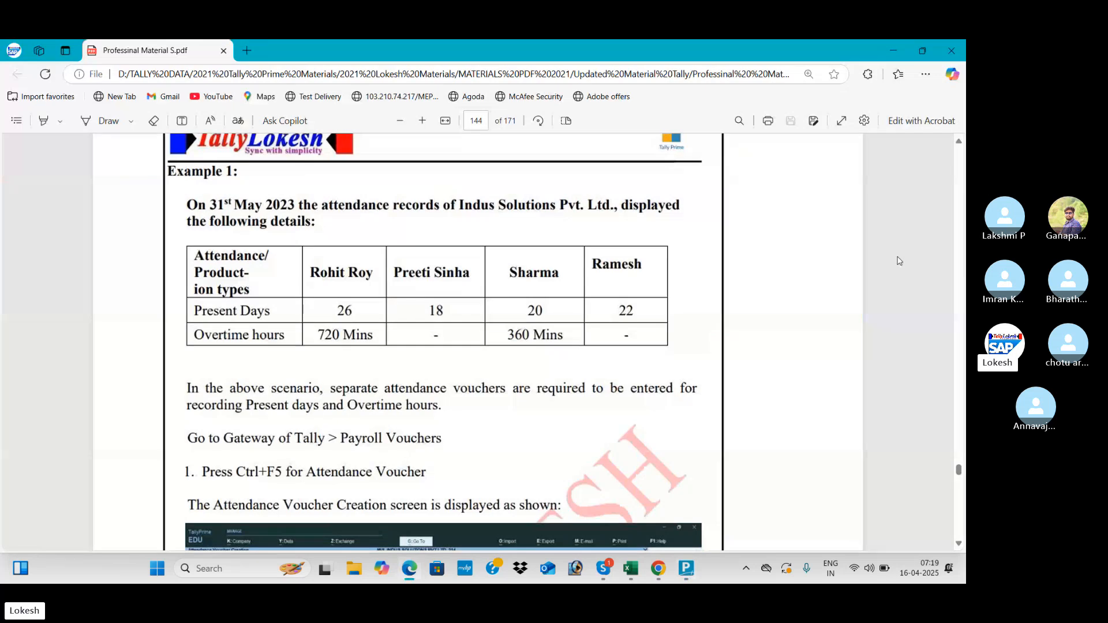
pyautogui.hotkey('alt', 'Tab')
pyautogui.write('26')
pyautogui.press('Return')
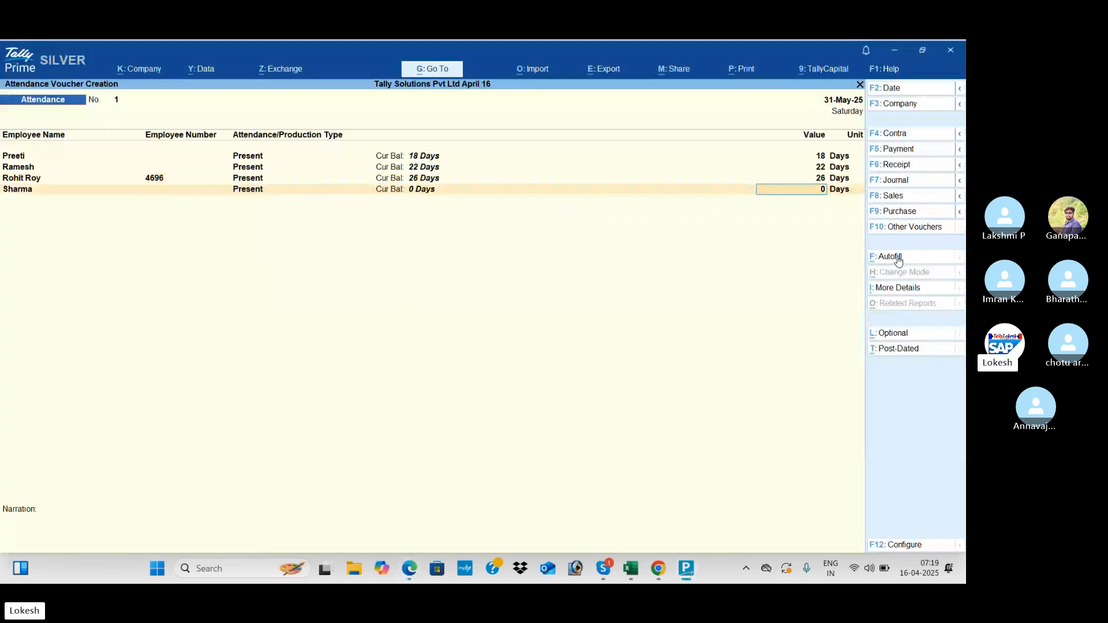
# - Enter 20 present days for the fourth employee and save the voucher
pyautogui.hotkey('alt', 'Tab')
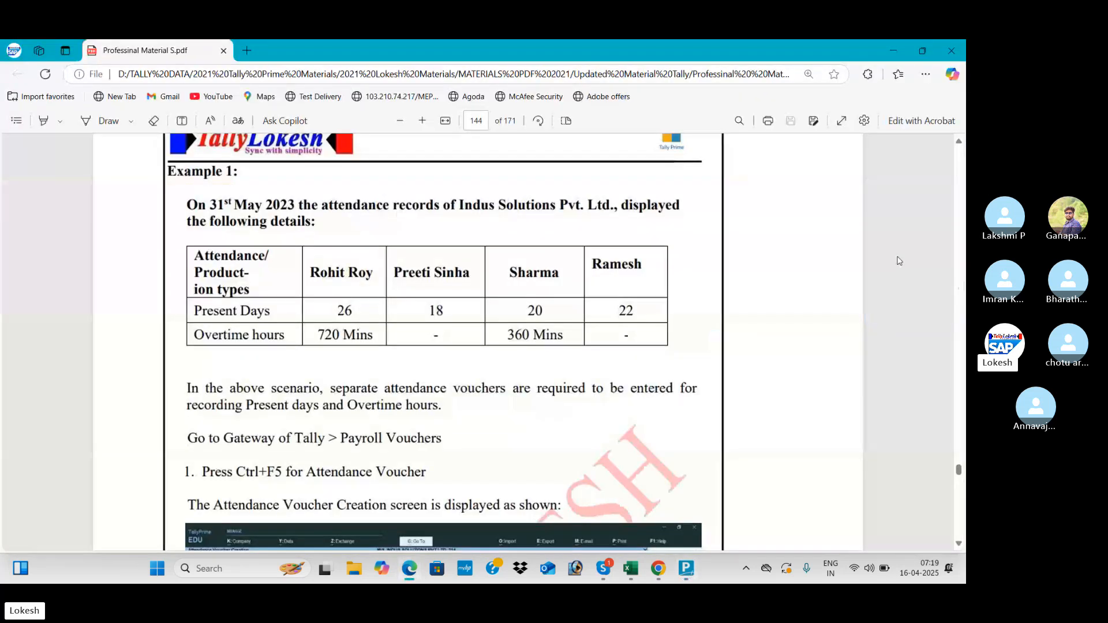
pyautogui.hotkey('alt', 'Tab')
pyautogui.write('20')
pyautogui.press('Return')
pyautogui.press('Return')
pyautogui.press('Return')
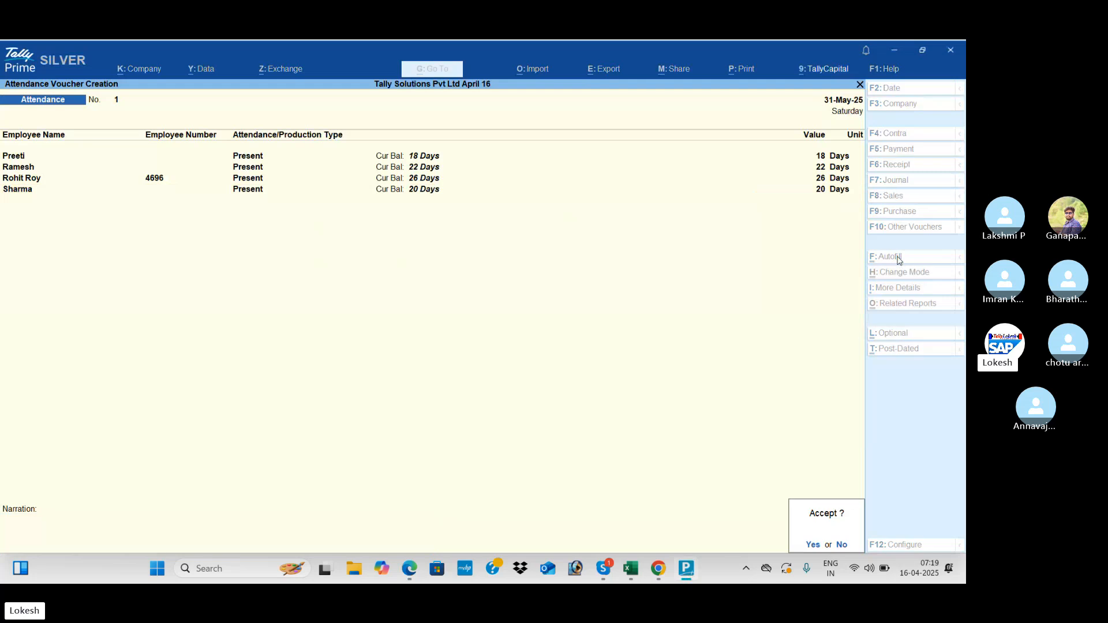
pyautogui.press('Return')
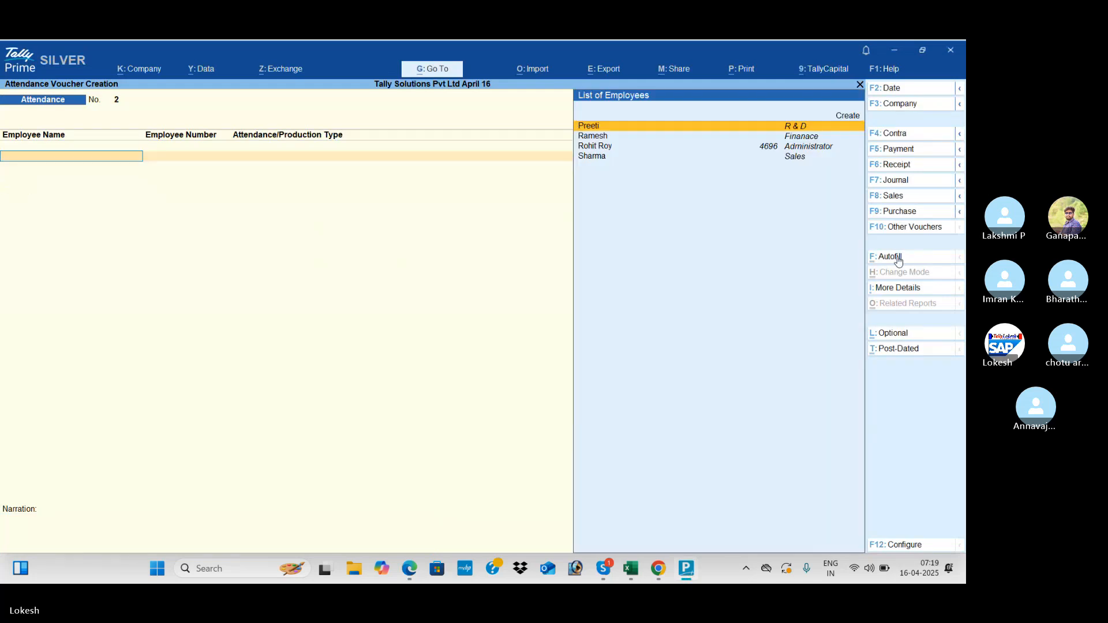
# - Autofill attendance voucher 2 with Overtime listed for every employee
pyautogui.click(899, 259)
pyautogui.press('Return')
pyautogui.press('Return')
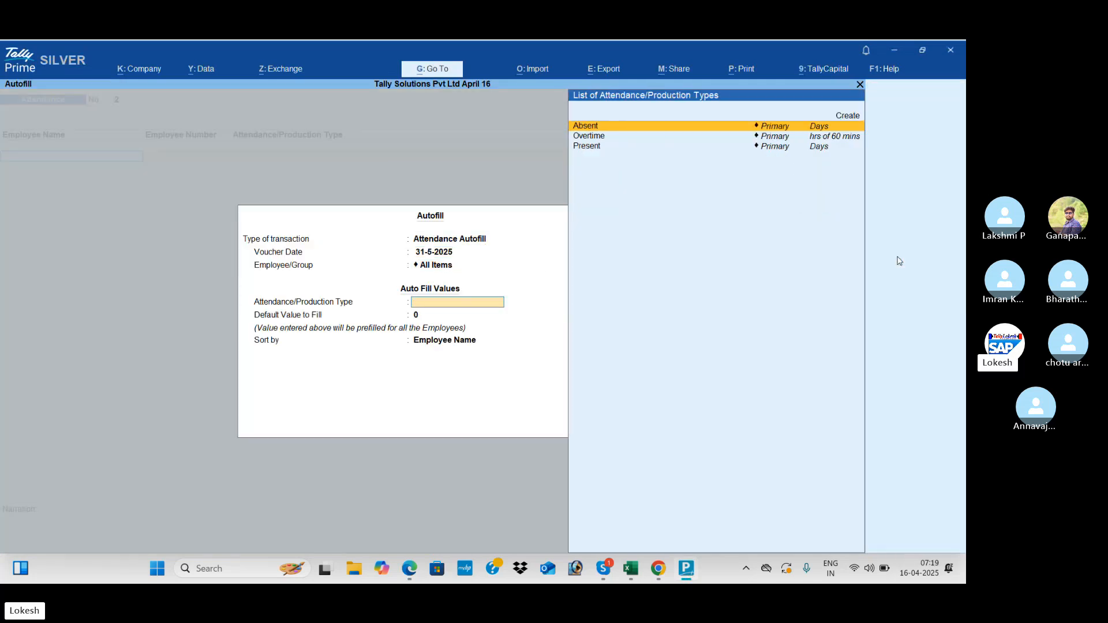
pyautogui.press('Down')
pyautogui.hotkey('alt', 'Tab')
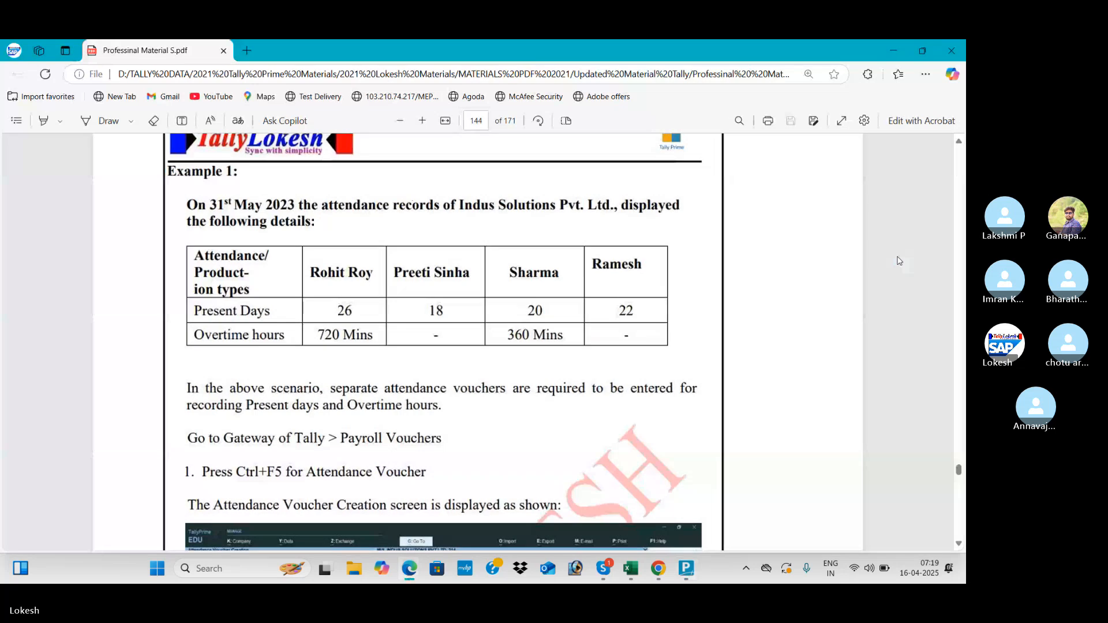
pyautogui.hotkey('alt', 'Tab')
pyautogui.press('Return')
pyautogui.press('Return')
pyautogui.press('Return')
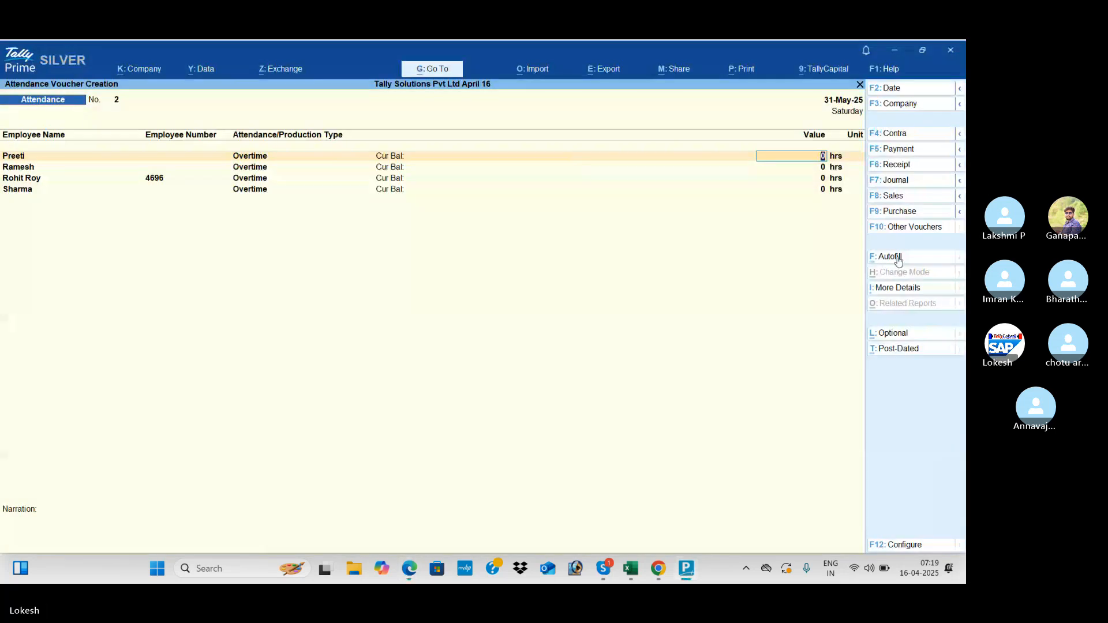
pyautogui.press('Return')
pyautogui.press('Return')
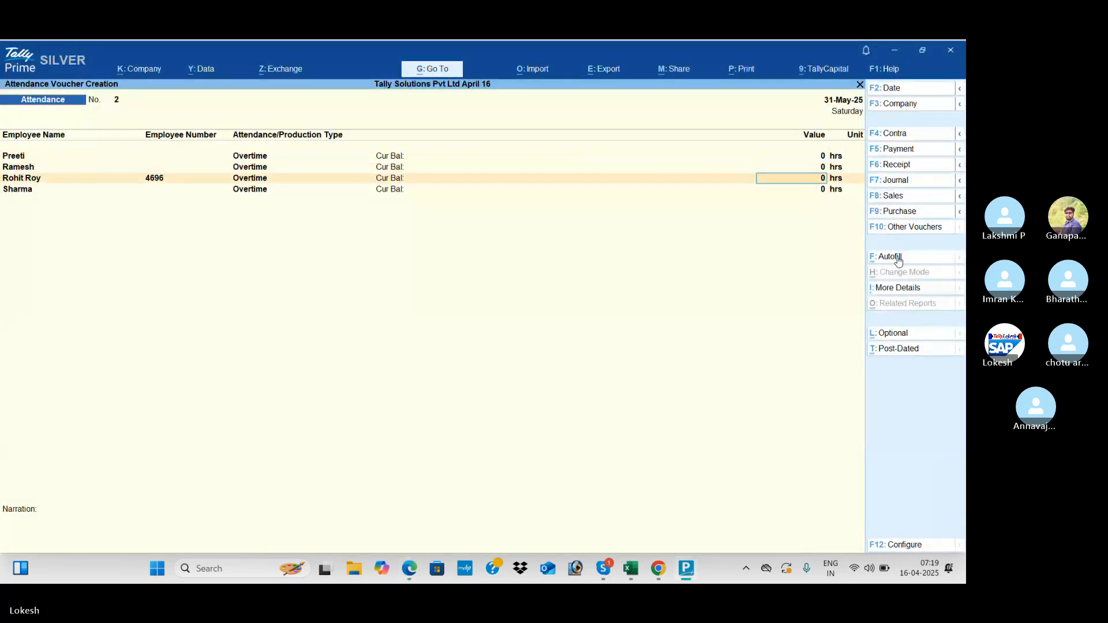
pyautogui.hotkey('alt', 'Tab')
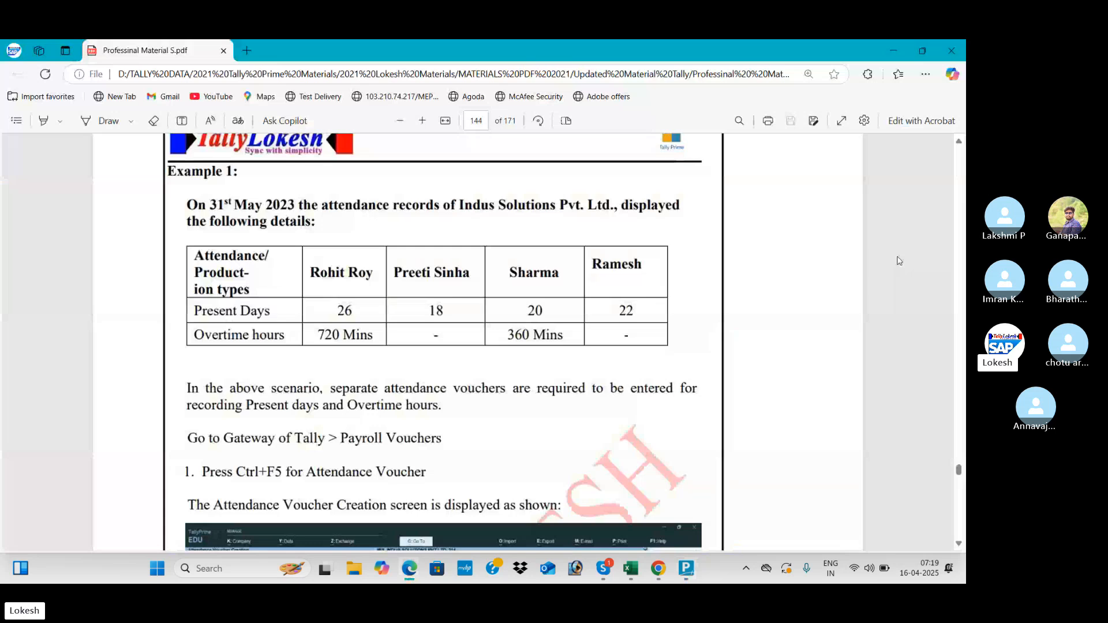
pyautogui.hotkey('alt', 'Tab')
# - Enter 720 mins of overtime for the third employee
pyautogui.write('720')
pyautogui.press('Return')
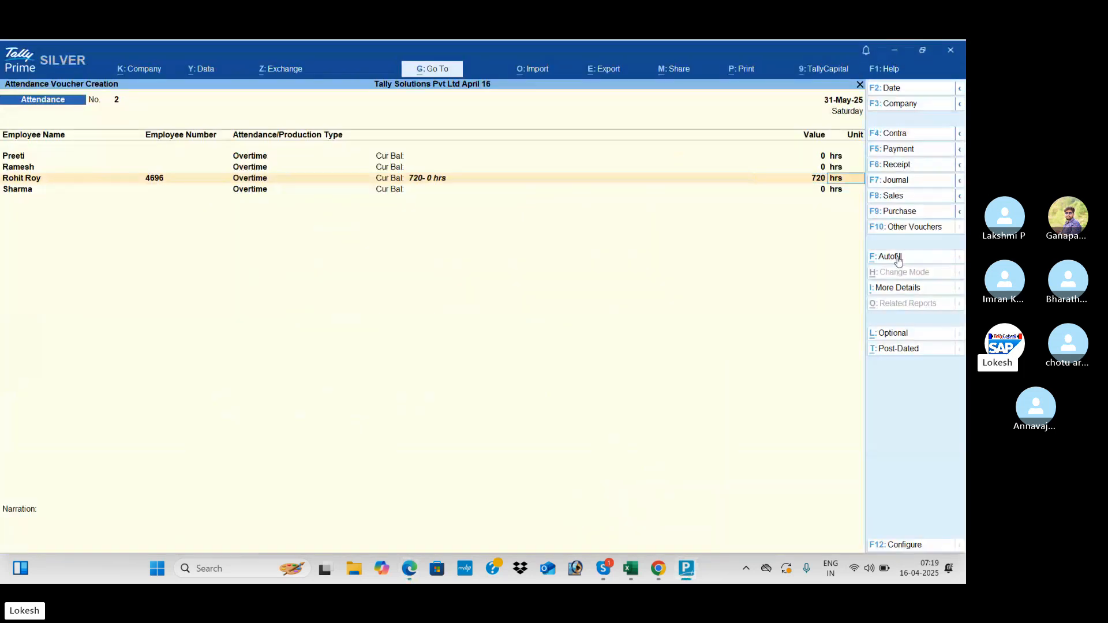
pyautogui.press('Return')
pyautogui.press('BackSpace')
pyautogui.write('mi')
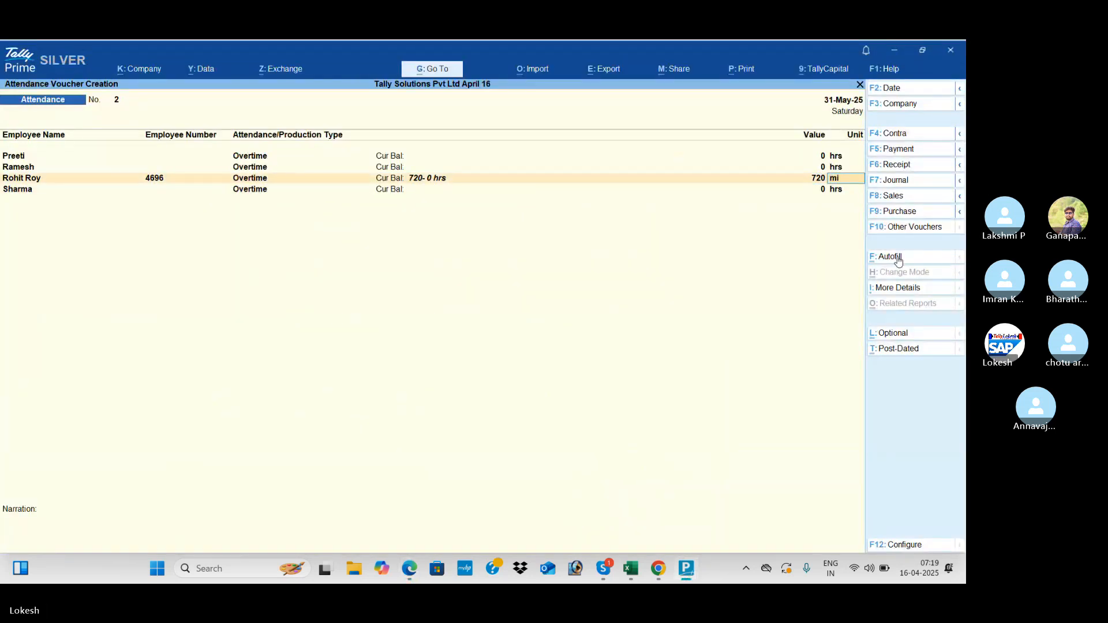
pyautogui.write('s')
pyautogui.press('Return')
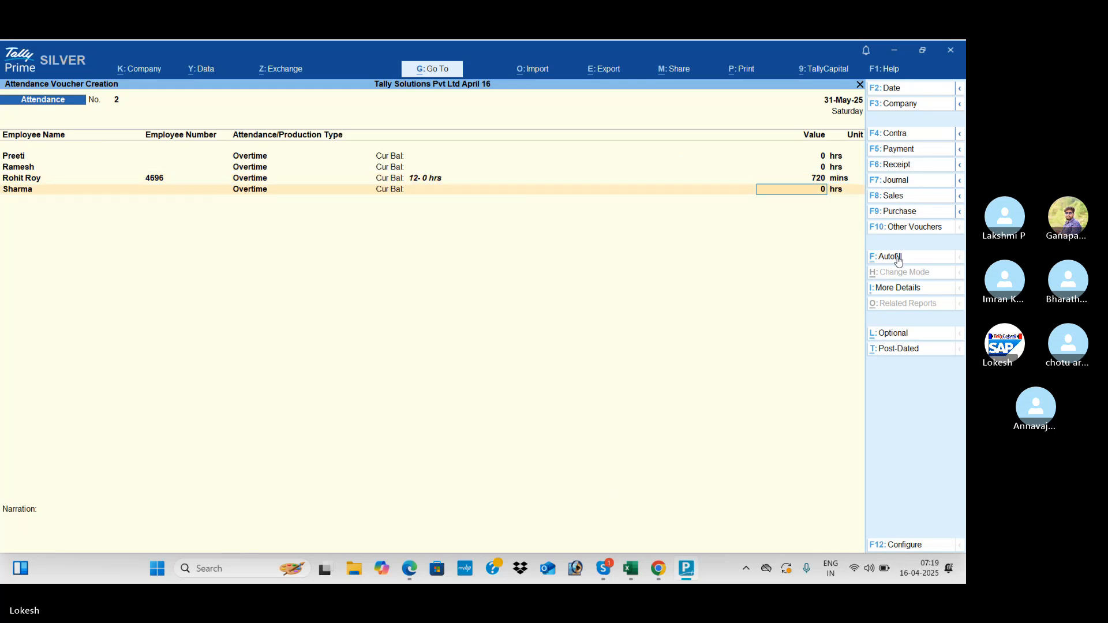
# - Enter 360 mins of overtime for the fourth employee and save the voucher
pyautogui.hotkey('alt', 'Tab')
pyautogui.hotkey('alt', 'Tab')
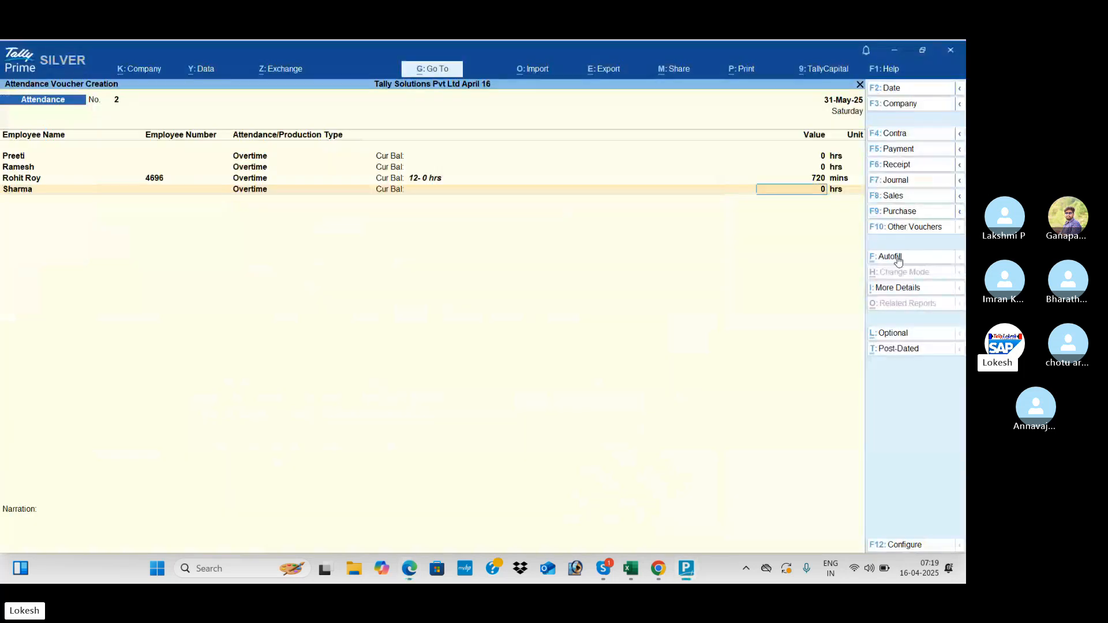
pyautogui.write('360')
pyautogui.press('Return')
pyautogui.write('mins')
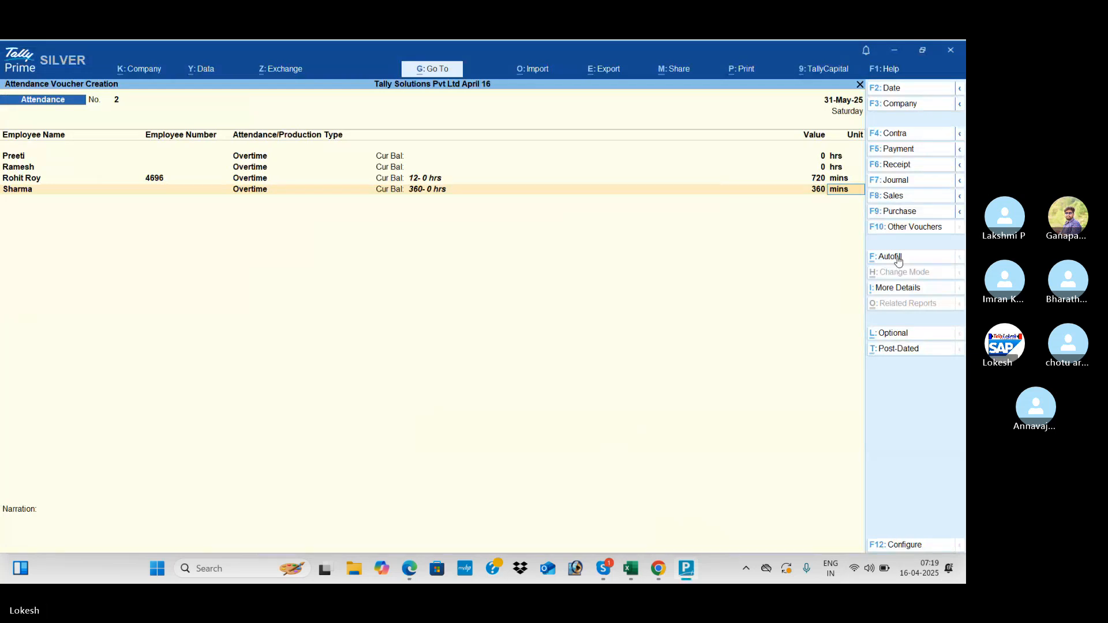
pyautogui.press('Return')
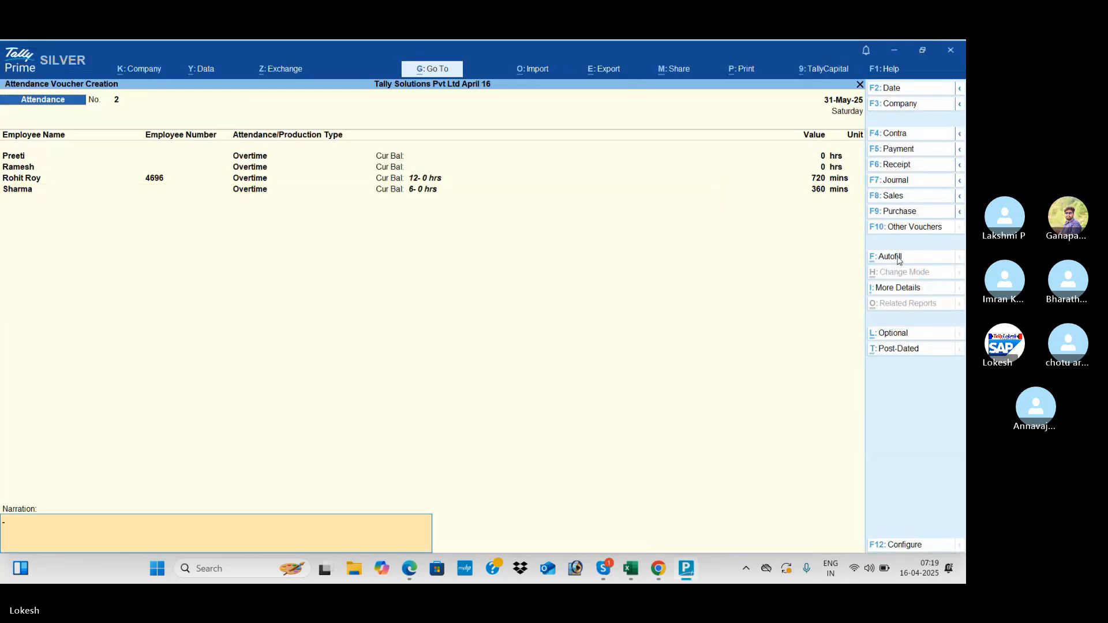
pyautogui.press('Return')
pyautogui.press('Return')
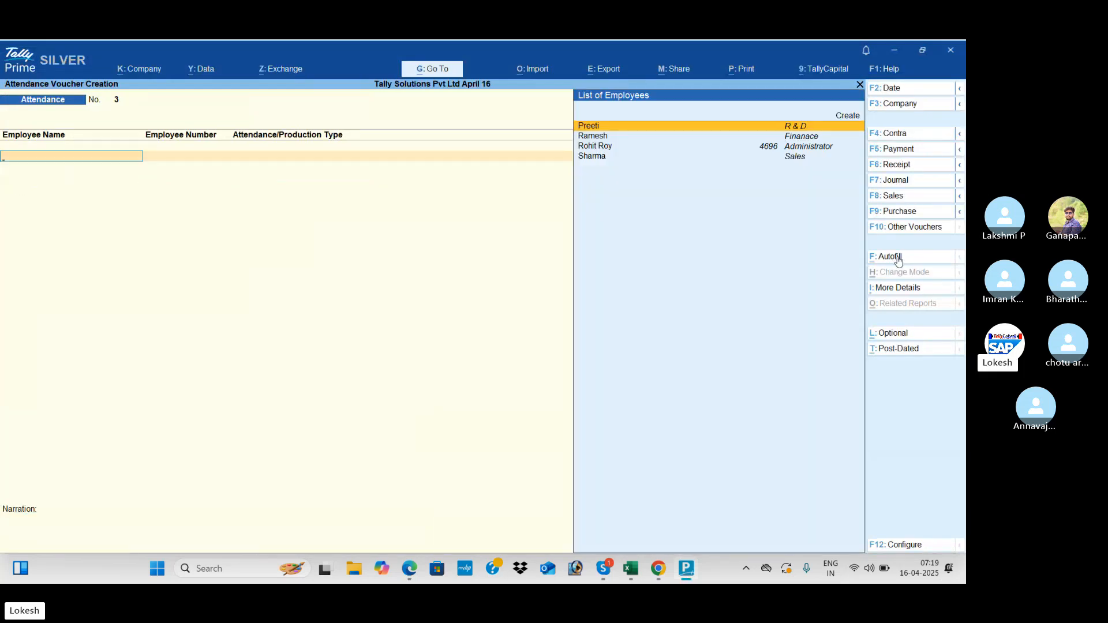
pyautogui.hotkey('alt', 'Tab')
pyautogui.hotkey('alt', 'Tab')
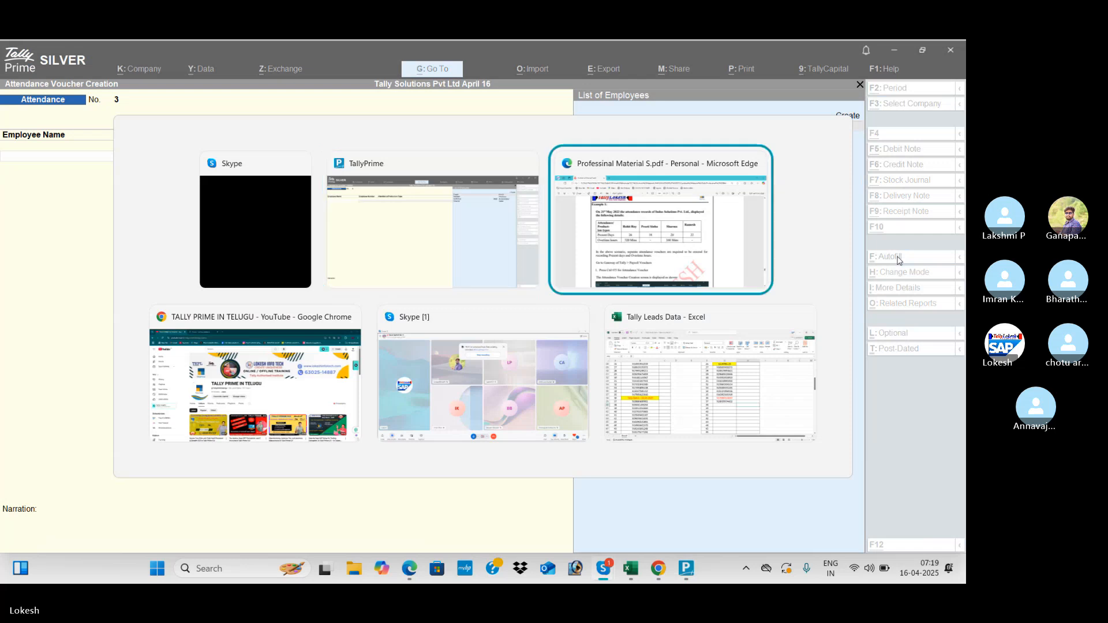
# - Scroll the PDF down to the Example 2 Variable Pay table on page 146
pyautogui.scroll(-1, 899, 261)
pyautogui.scroll(-10, 899, 261)
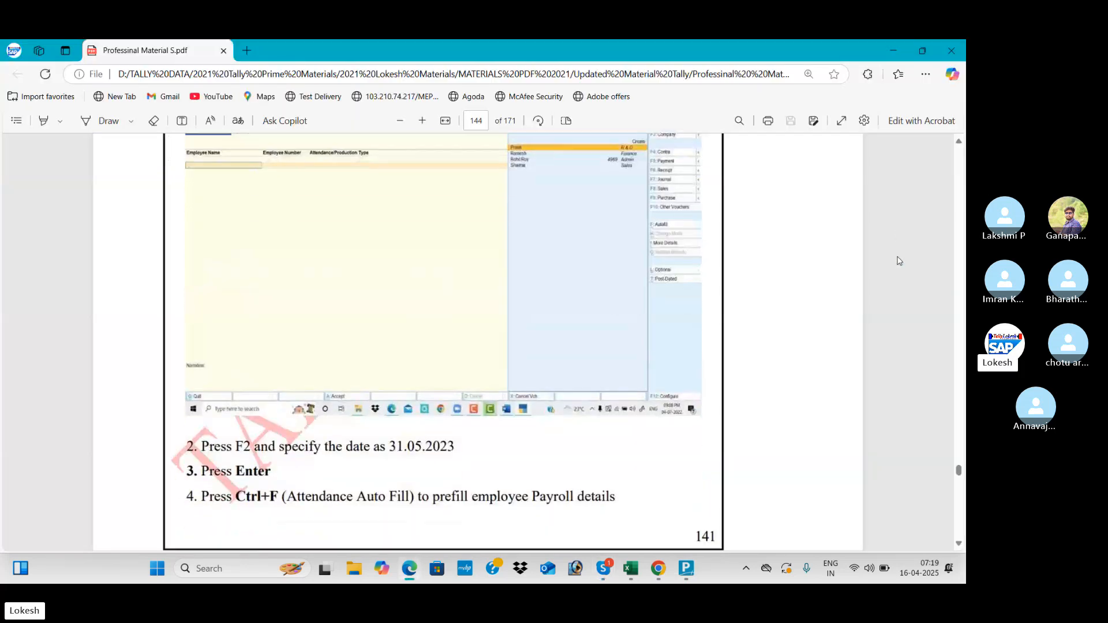
pyautogui.scroll(-10, 900, 261)
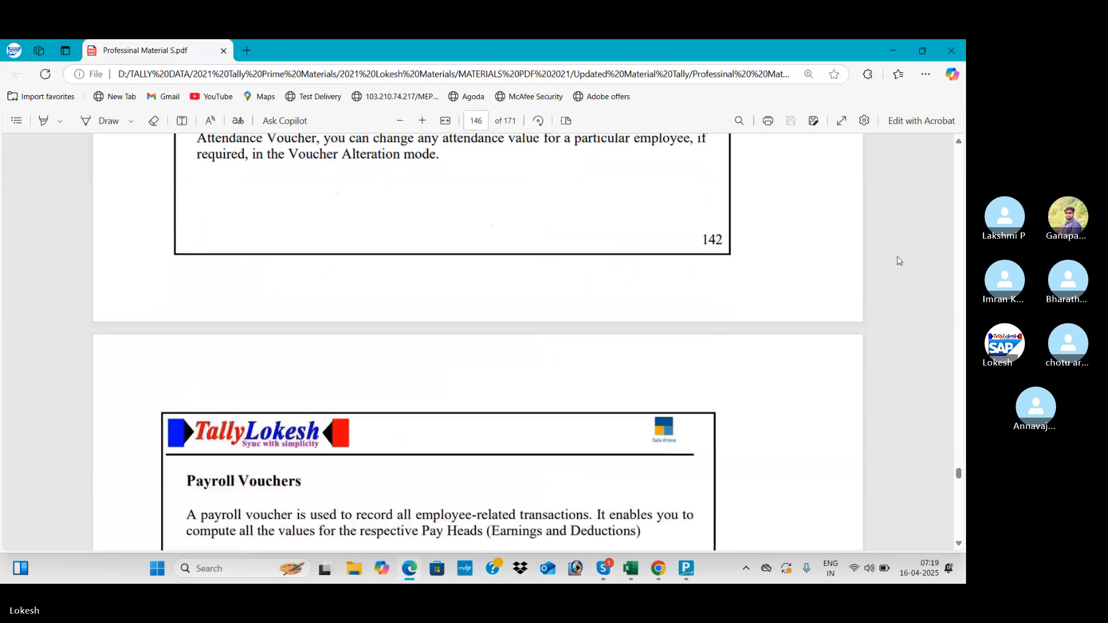
pyautogui.scroll(-5, 899, 261)
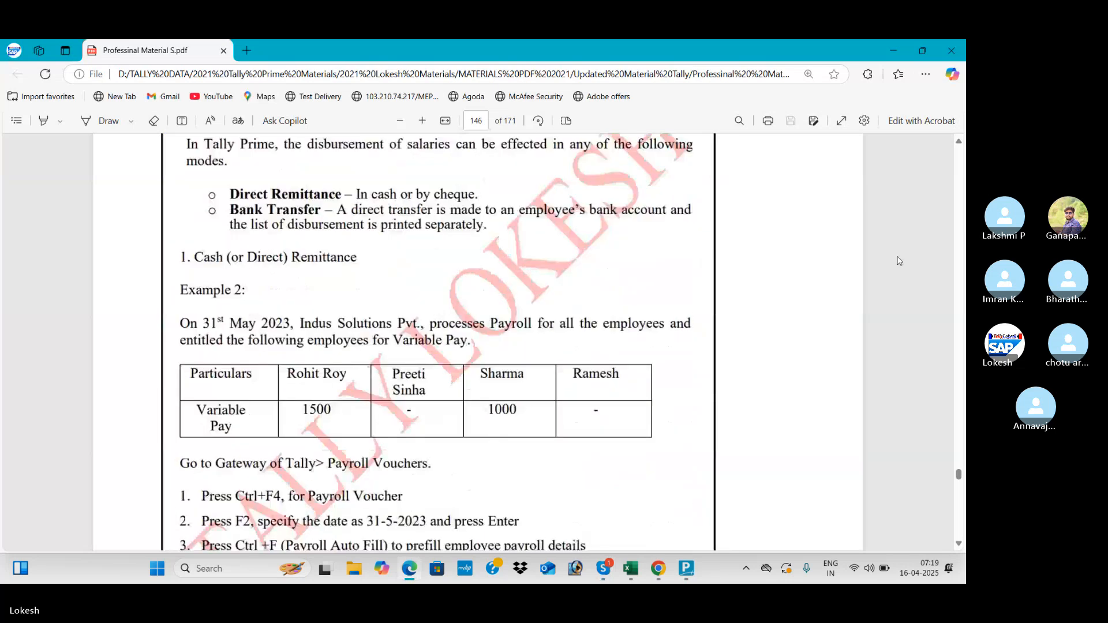
pyautogui.scroll(-2, 899, 261)
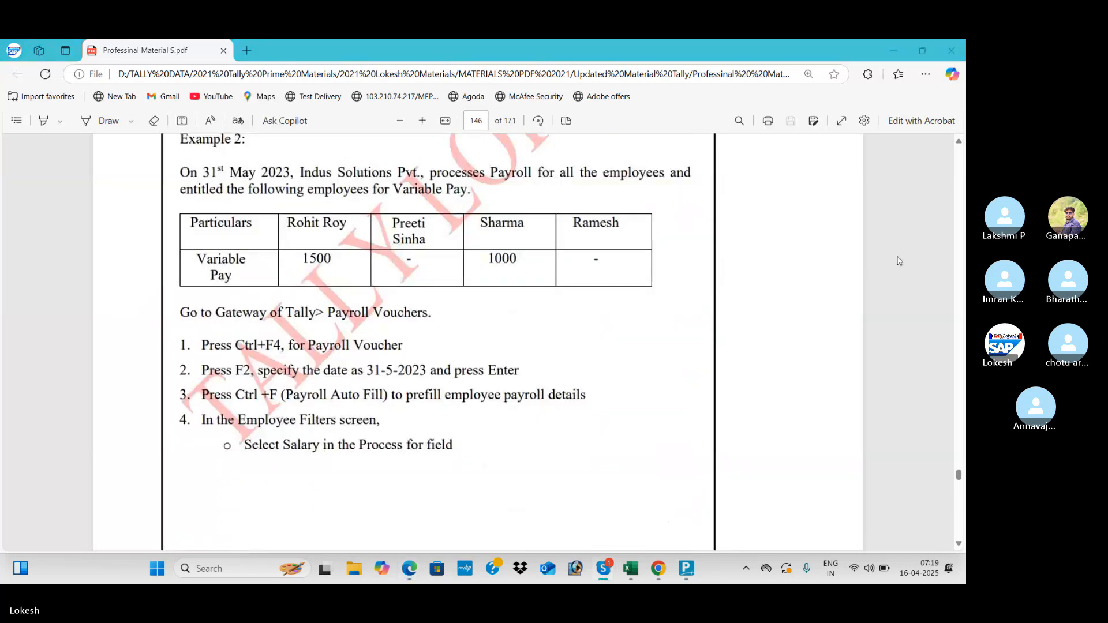
# - Start a new Payroll voucher in TallyPrime with Ctrl+F4
pyautogui.hotkey('alt', 'Tab')
pyautogui.press('ctrl')
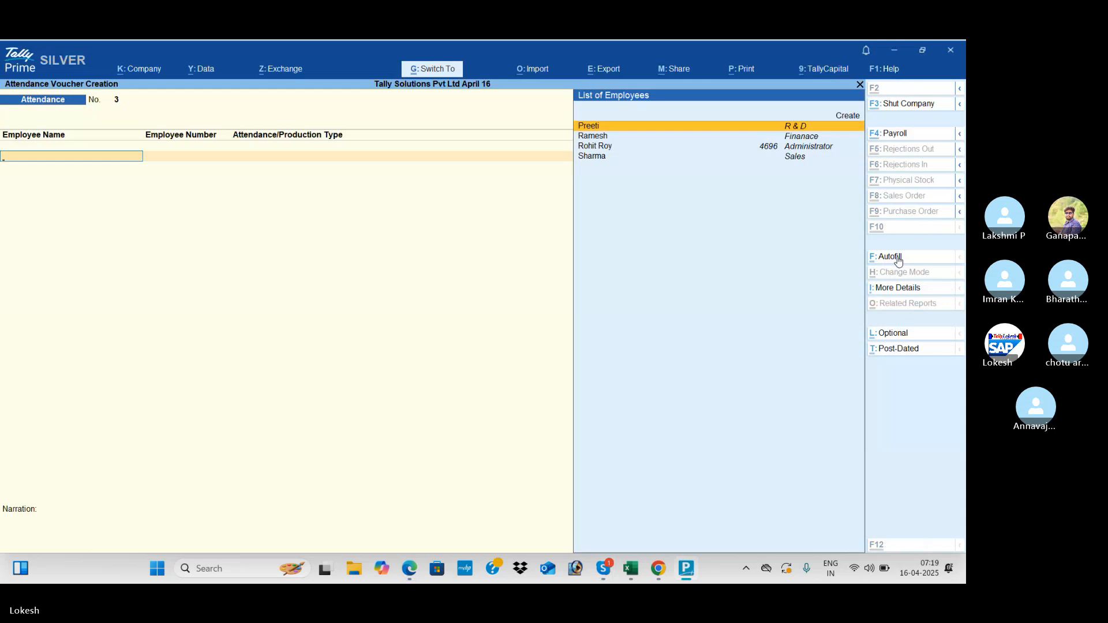
pyautogui.hotkey('ctrl', 'F4')
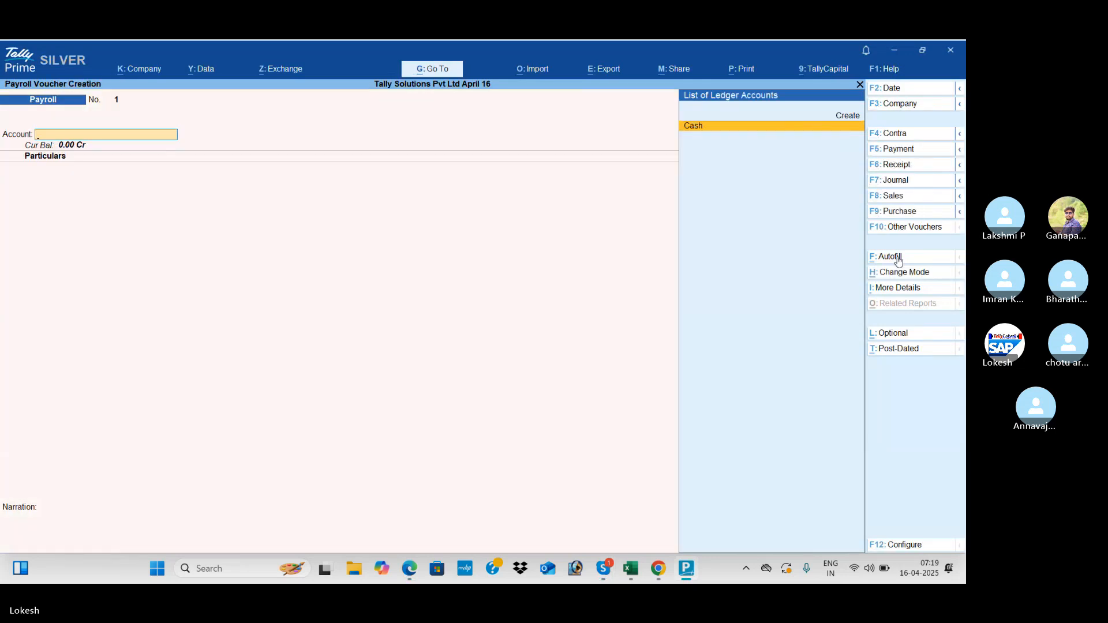
# - Date payroll voucher No. 1 as 31-May-25, checking the PDF guide
pyautogui.hotkey('alt', 'Tab')
pyautogui.hotkey('alt', 'Tab')
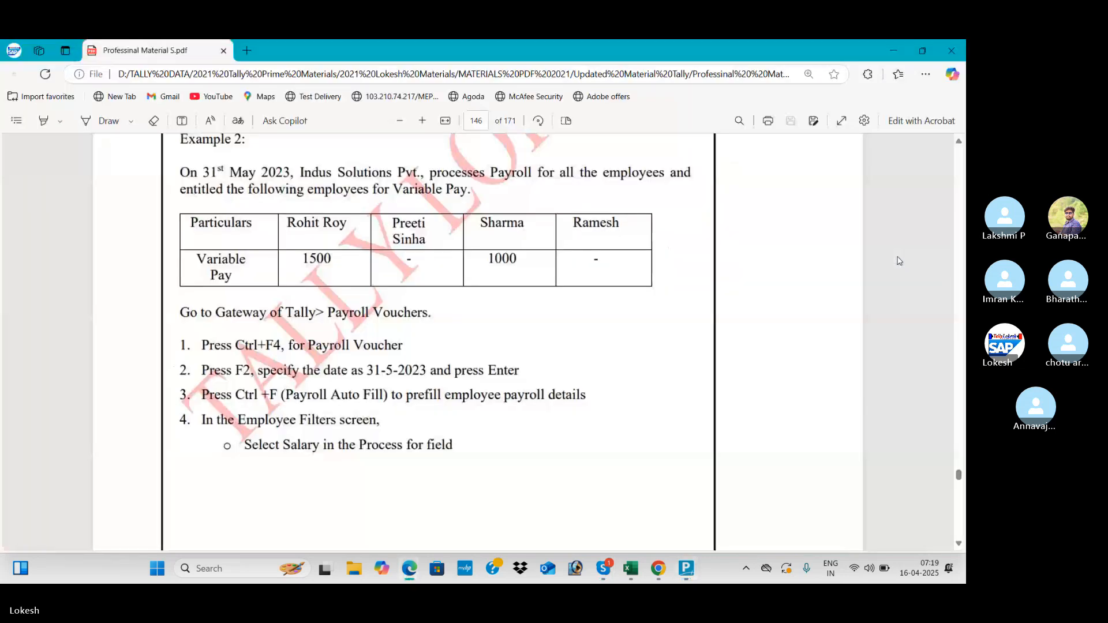
pyautogui.hotkey('alt', 'Tab')
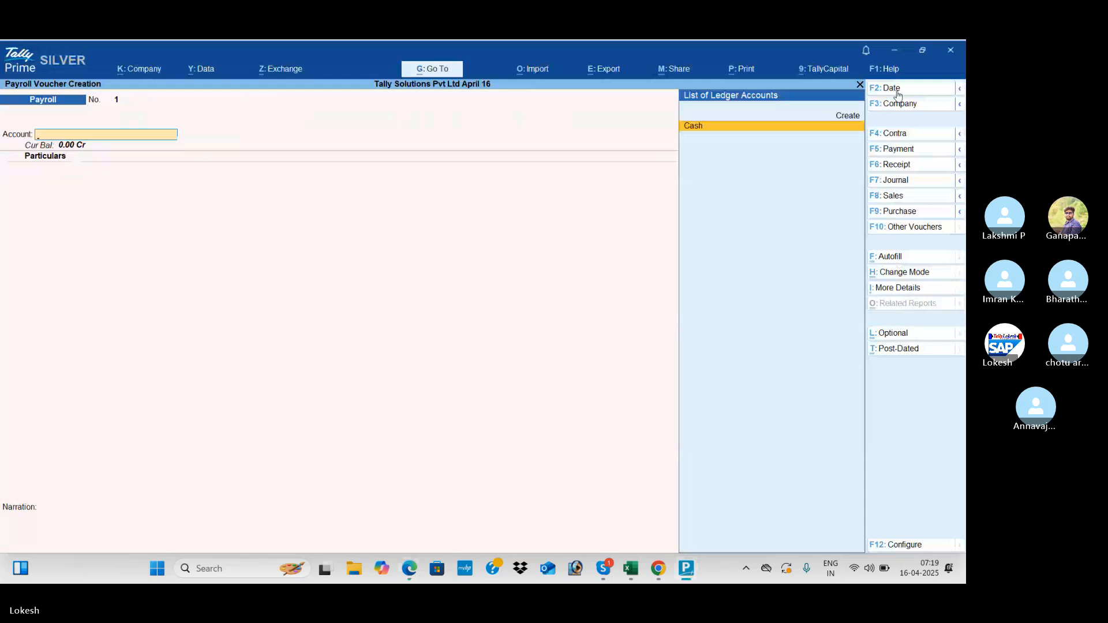
pyautogui.click(892, 88)
pyautogui.write('31-')
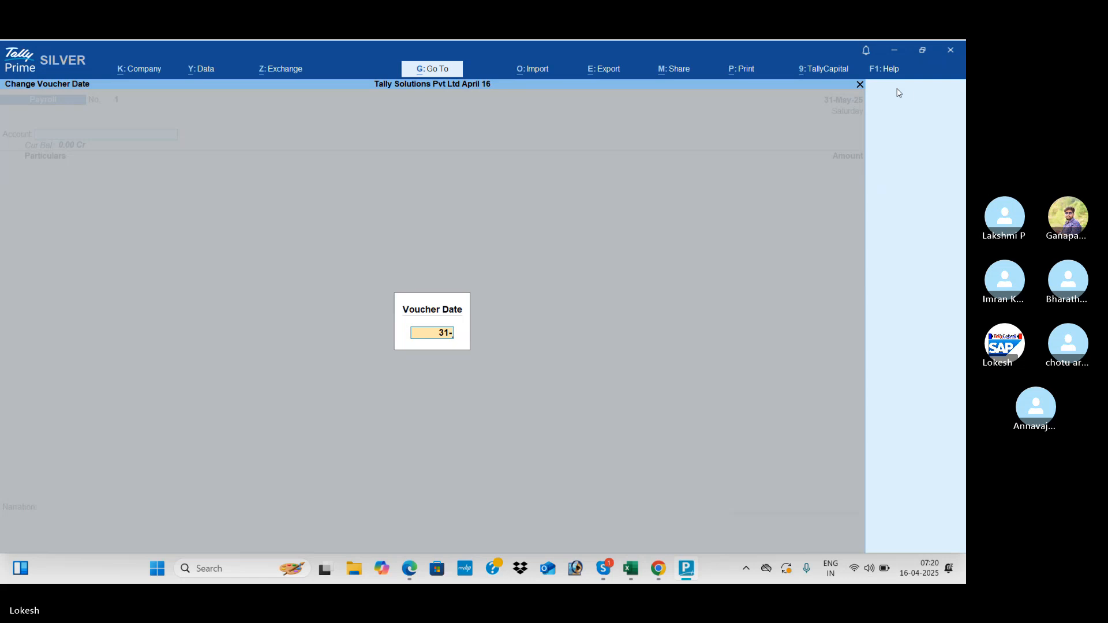
pyautogui.write('5')
pyautogui.press('Return')
pyautogui.hotkey('alt', 'Tab')
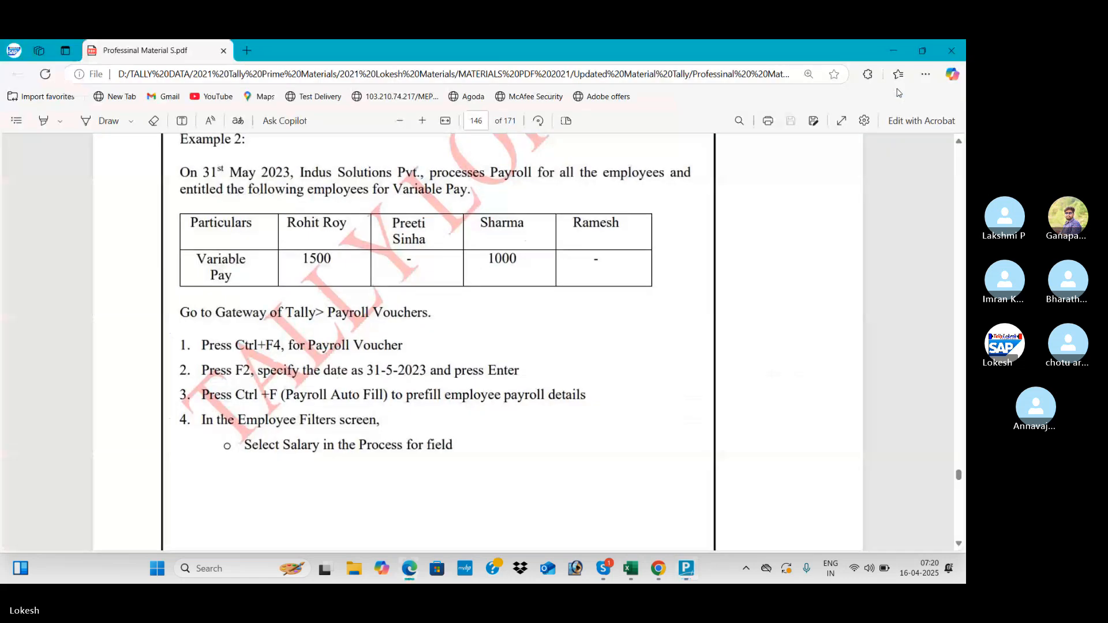
pyautogui.hotkey('alt', 'Tab')
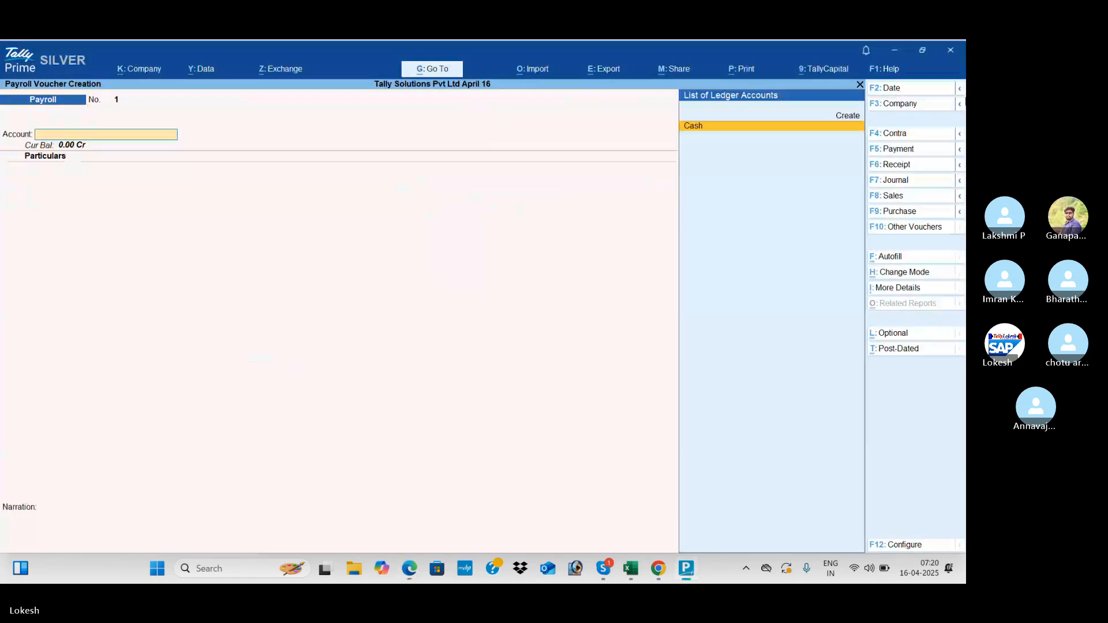
# - Autofill Salary for all four employees via Cash (64,306.16 Cr) and save voucher 1
pyautogui.click(904, 260)
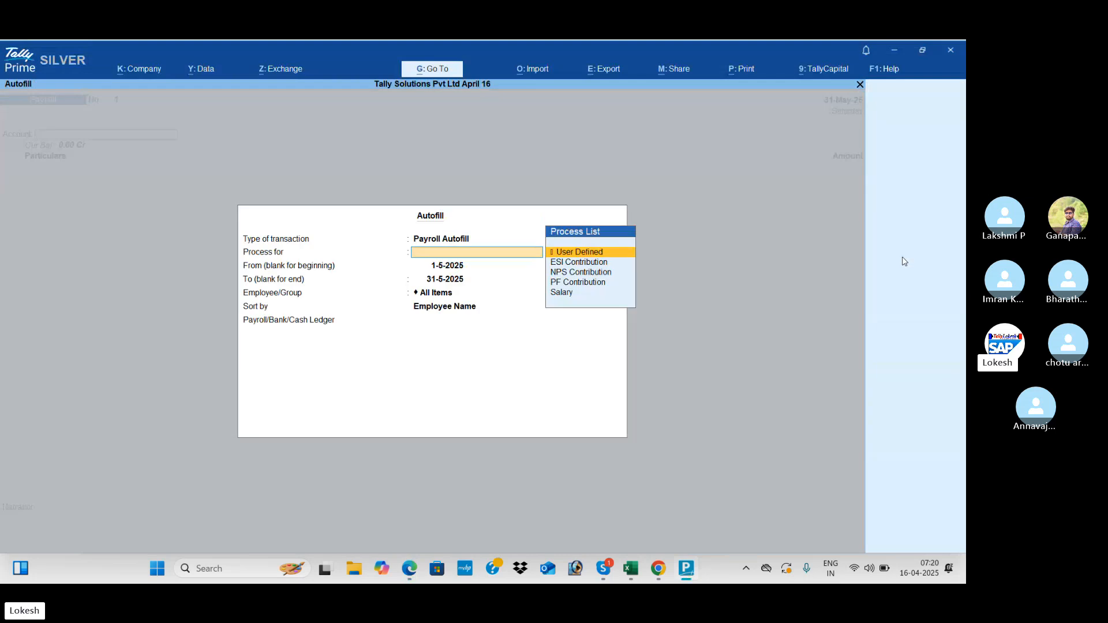
pyautogui.press('Down')
pyautogui.press('Down')
pyautogui.press('Down')
pyautogui.press('Down')
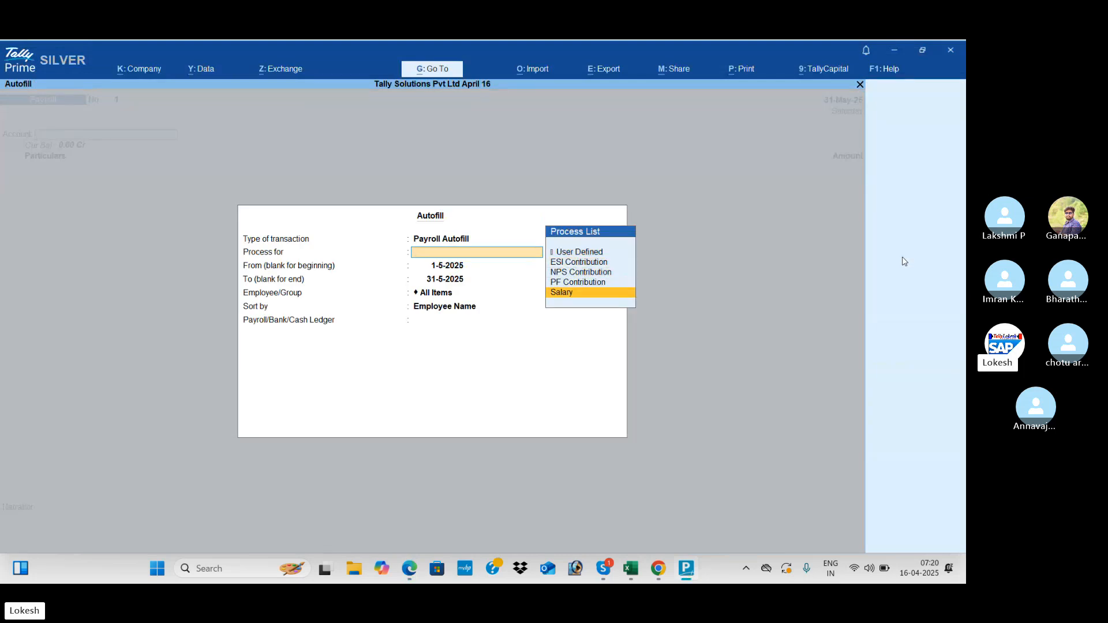
pyautogui.press('Return')
pyautogui.press('Return')
pyautogui.press('Return')
pyautogui.press('Return')
pyautogui.press('Return')
pyautogui.press('Return')
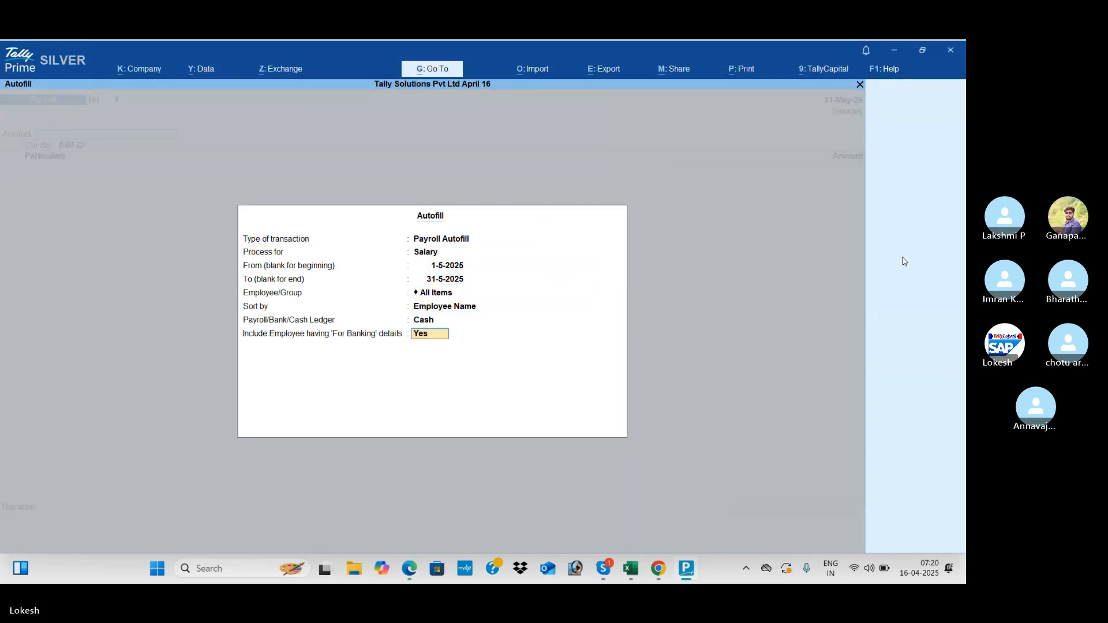
pyautogui.press('Return')
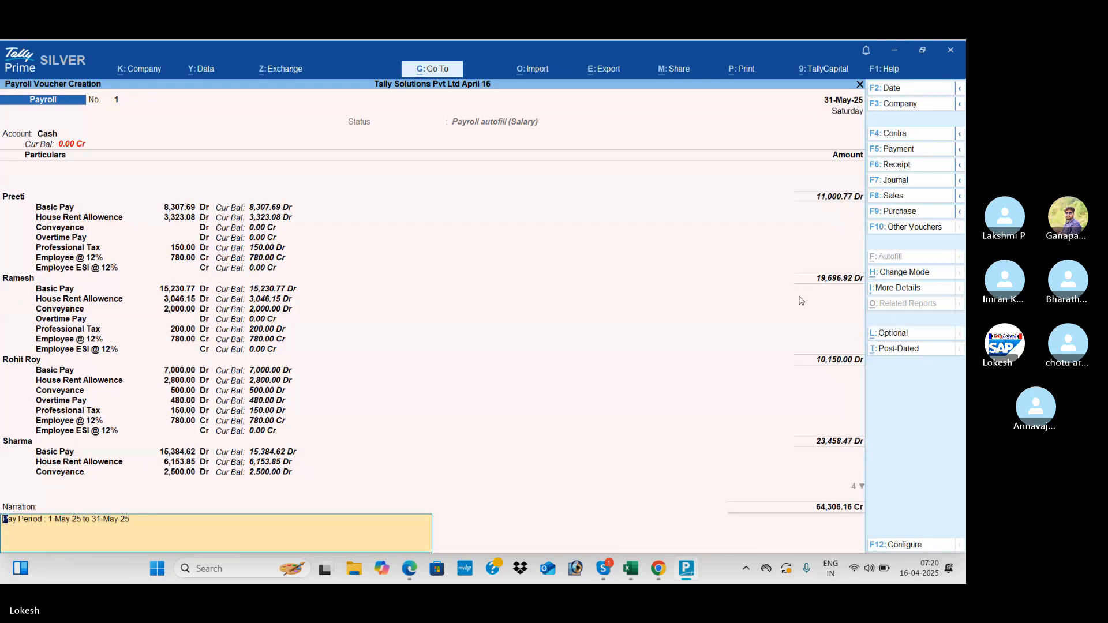
pyautogui.press('Return')
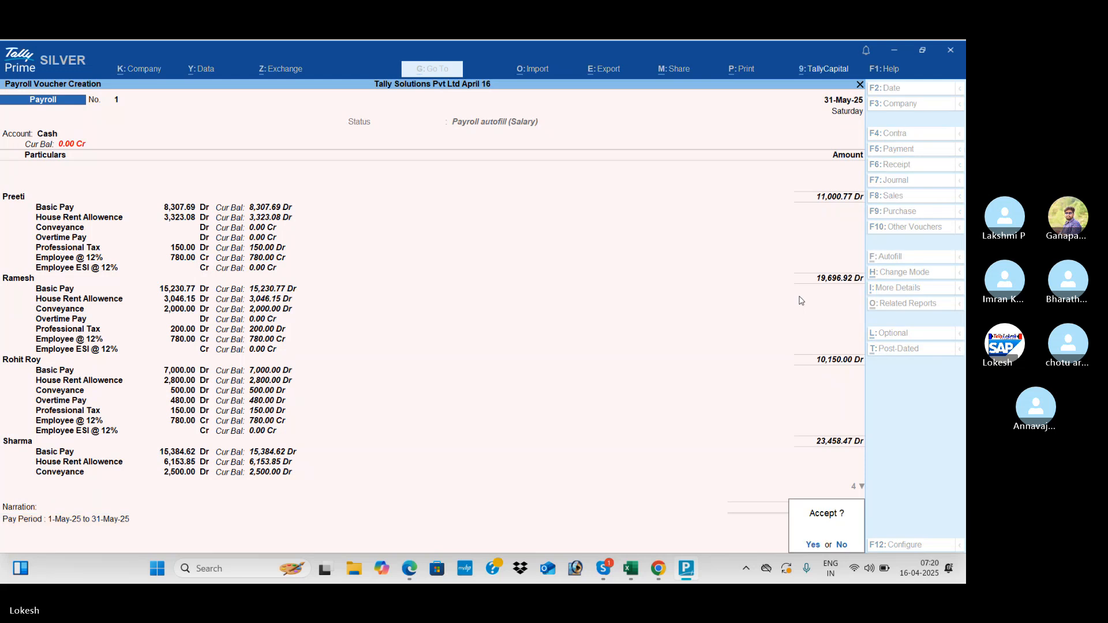
pyautogui.press('Return')
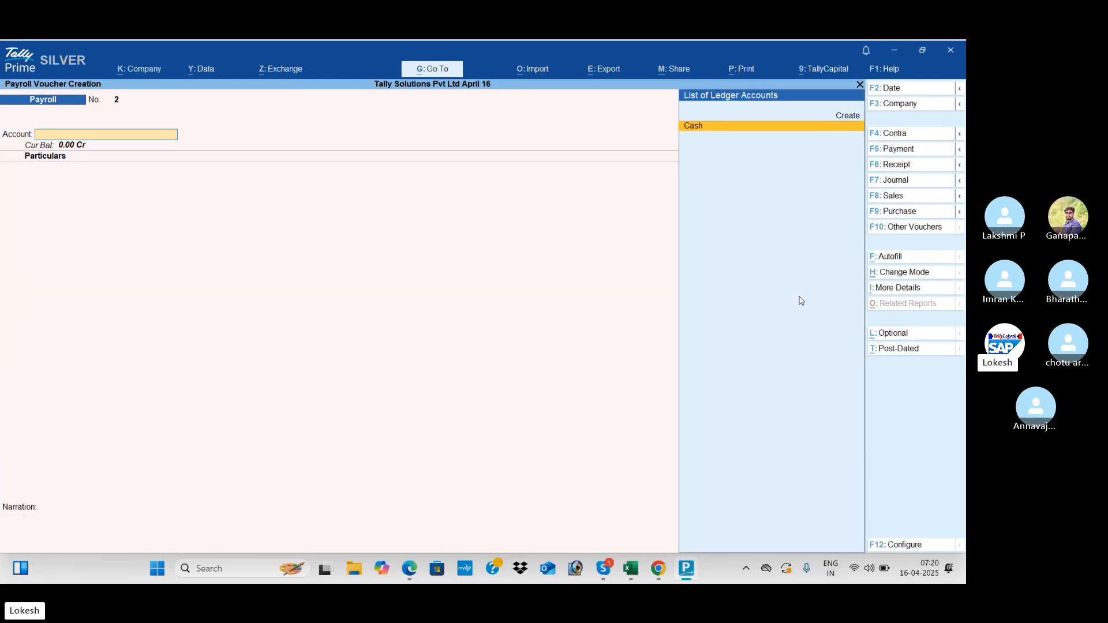
pyautogui.press('pageup')
pyautogui.hotkey('alt', 'Tab')
# - Scroll the PDF to the page 147 sample voucher and back to Example 2
pyautogui.scroll(-15, 801, 300)
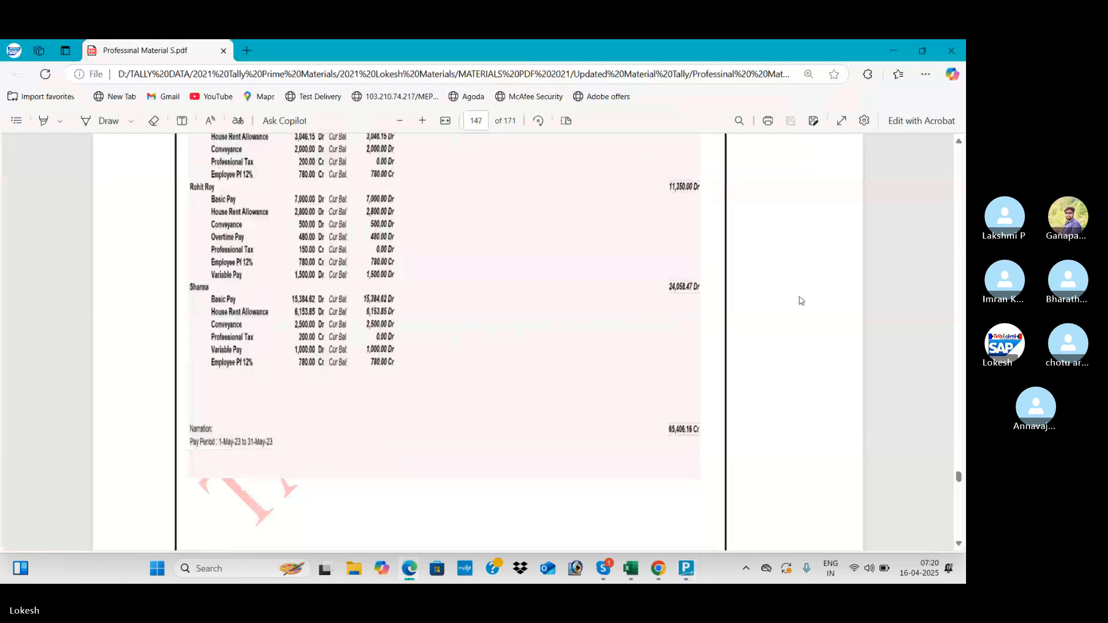
pyautogui.scroll(5, 801, 301)
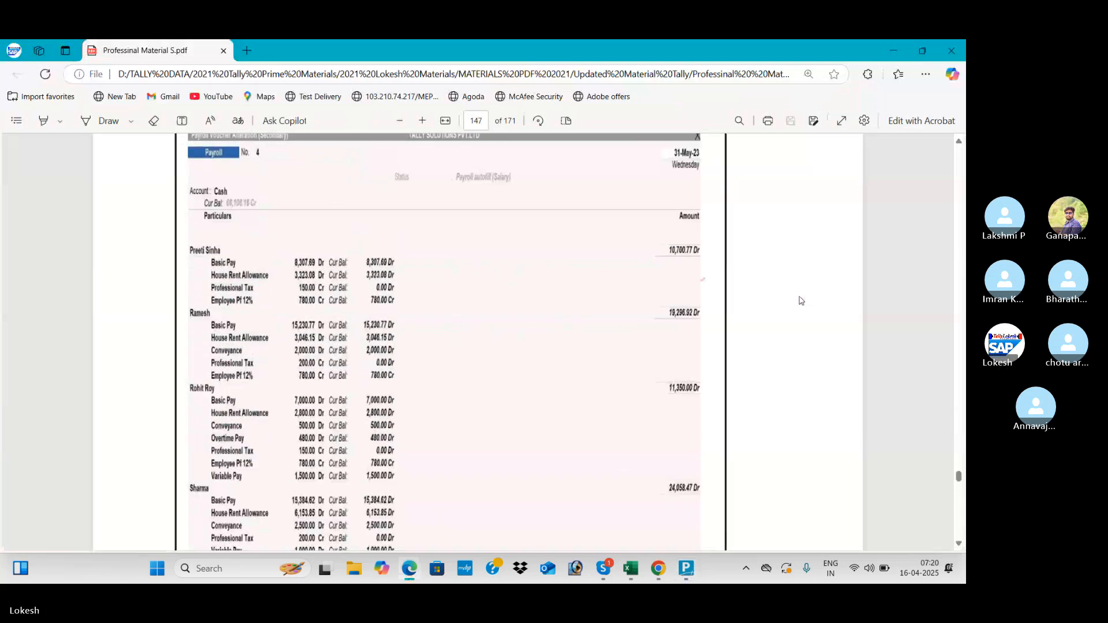
pyautogui.scroll(10, 801, 301)
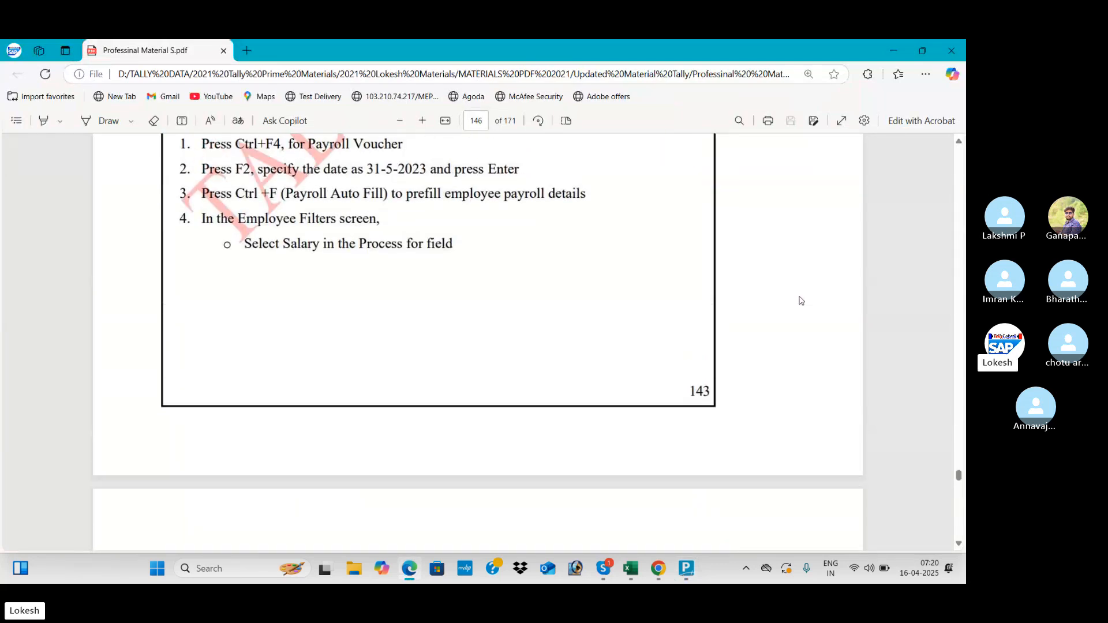
pyautogui.scroll(3, 801, 301)
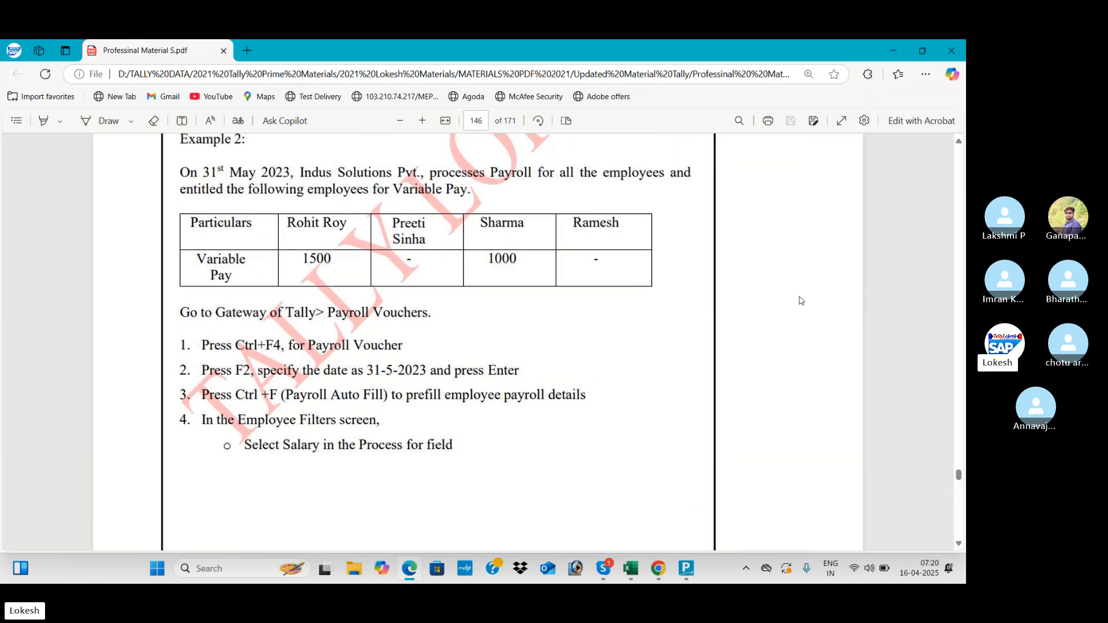
pyautogui.hotkey('alt', 'Tab')
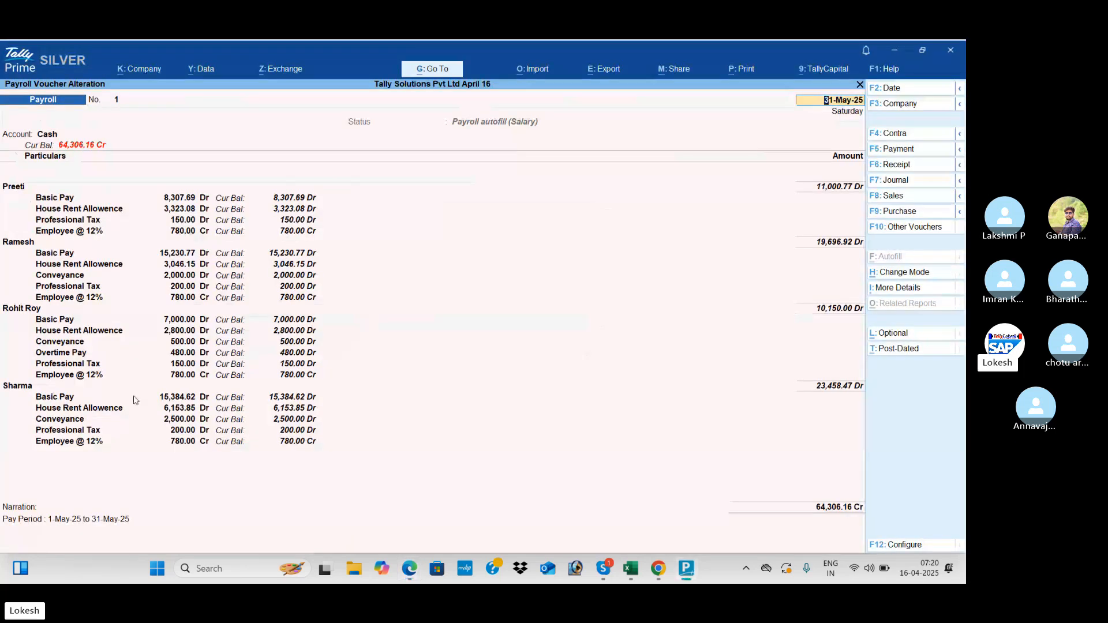
# - Add a Variable Pay line of 1,500 Dr under the third employee
pyautogui.click(64, 386)
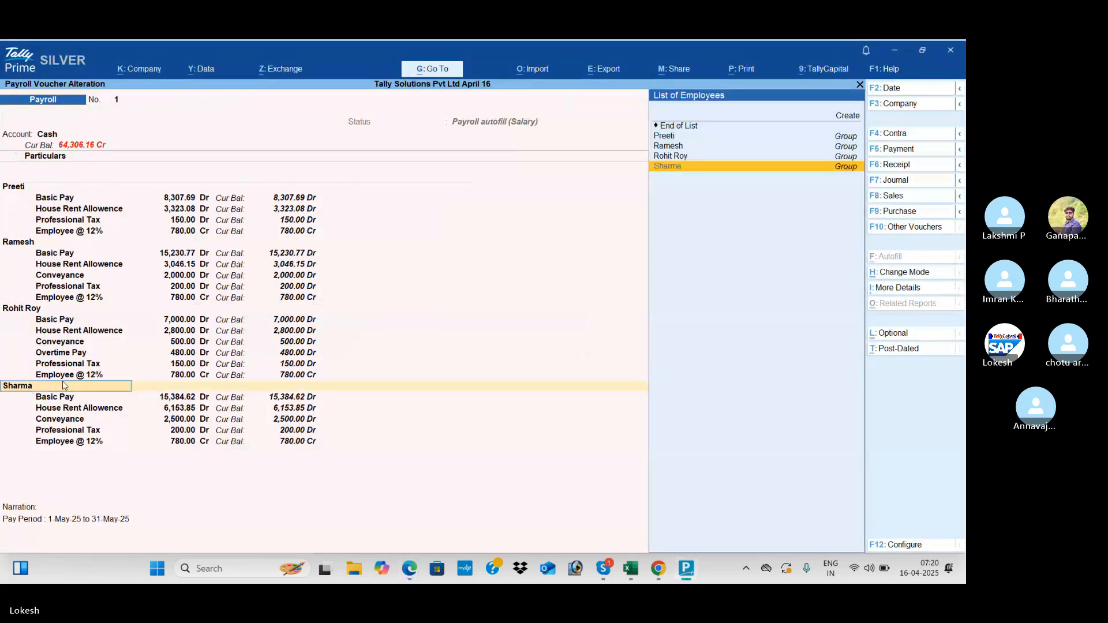
pyautogui.click(78, 375)
pyautogui.press('Return')
pyautogui.press('Return')
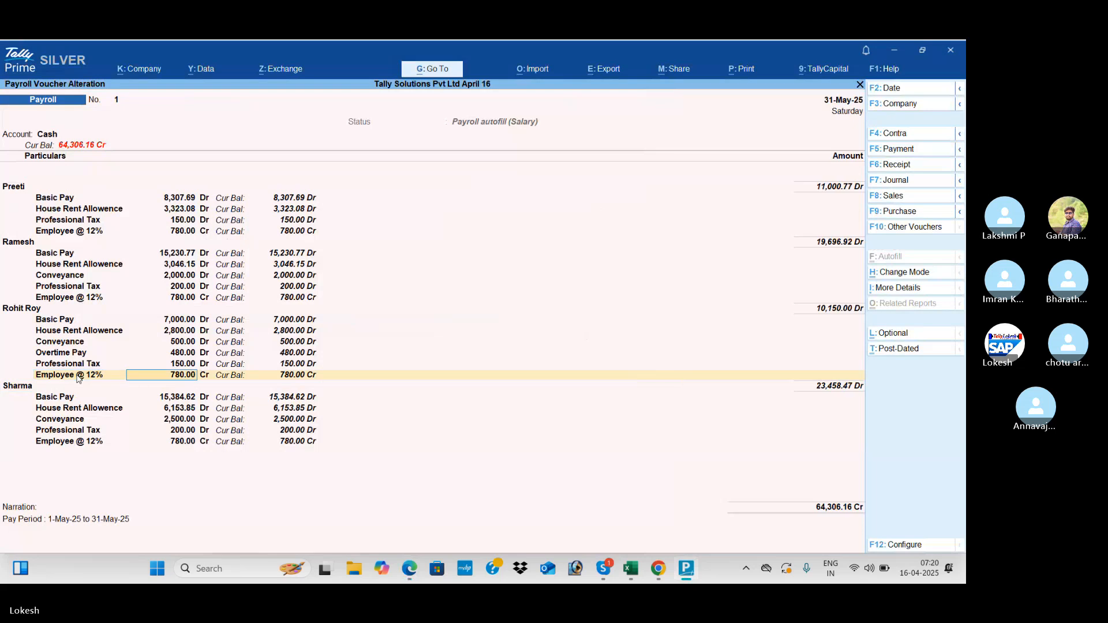
pyautogui.press('Return')
pyautogui.write('R')
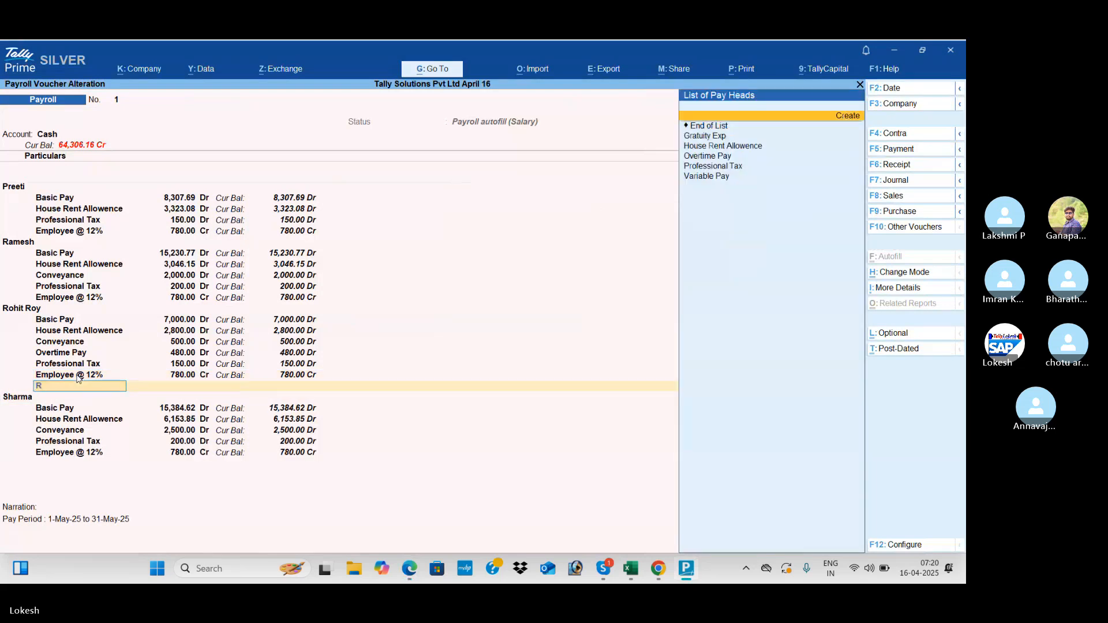
pyautogui.press('BackSpace')
pyautogui.write('C')
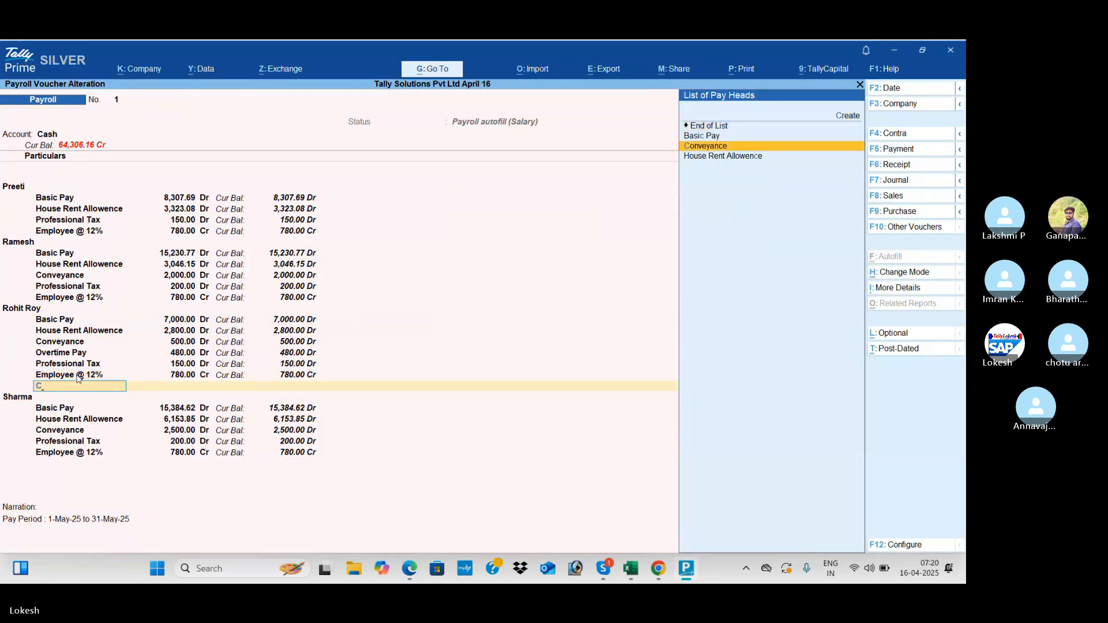
pyautogui.press('BackSpace')
pyautogui.write('V')
pyautogui.press('Return')
pyautogui.hotkey('alt', 'Tab')
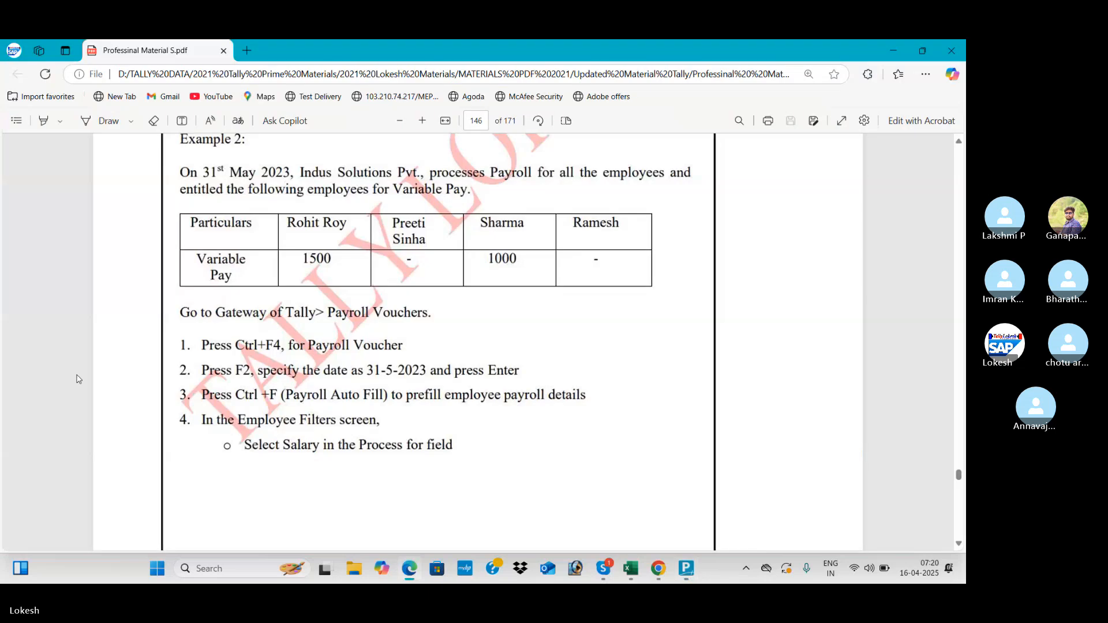
pyautogui.hotkey('alt', 'Tab')
pyautogui.write('1500')
pyautogui.press('Return')
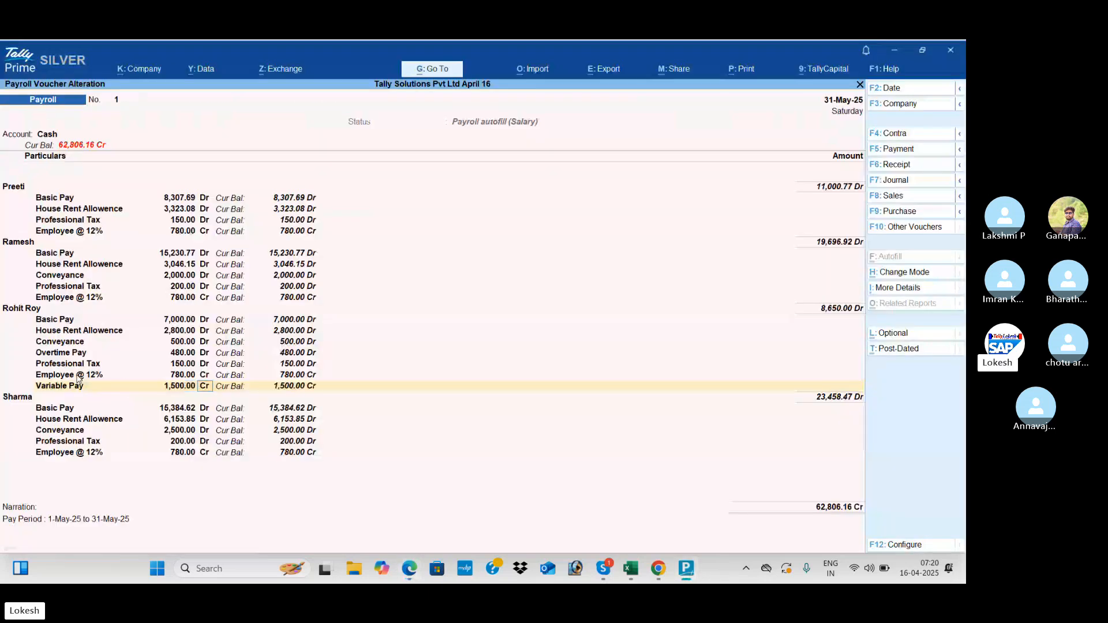
pyautogui.press('d')
pyautogui.press('Return')
pyautogui.press('Return')
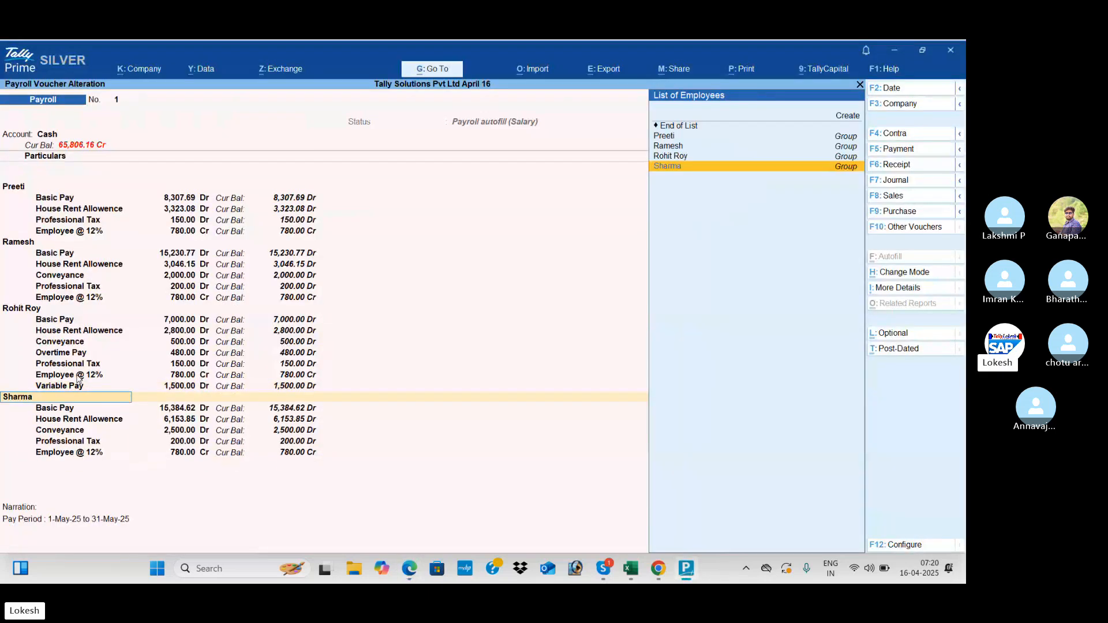
# - Add Variable Pay of 1,000 Dr for the fourth employee and save the voucher at 66,806.16
pyautogui.click(54, 454)
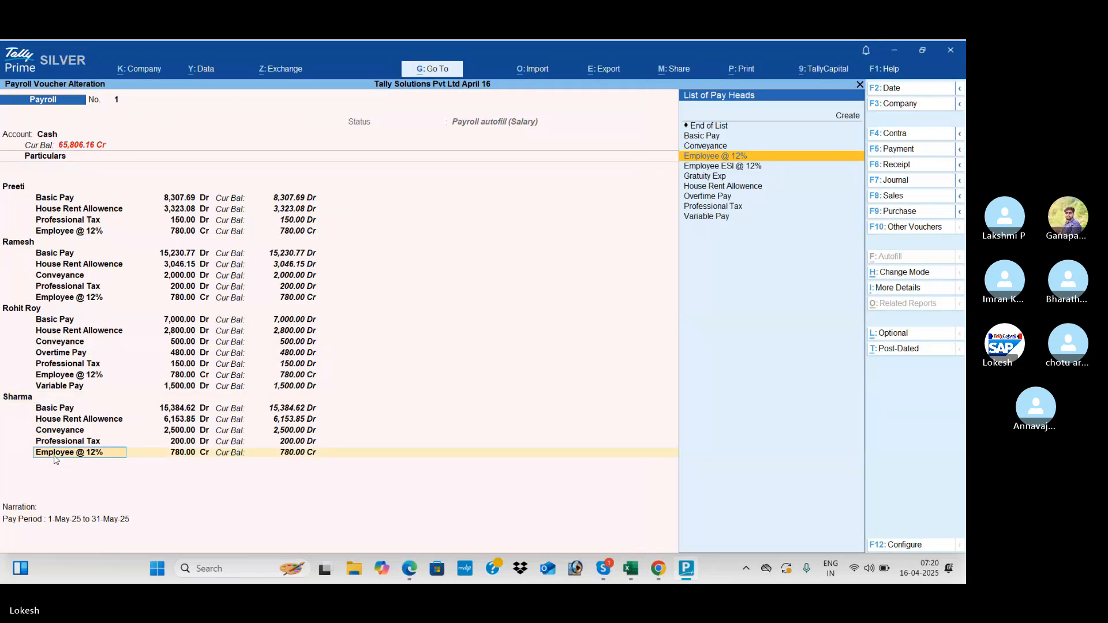
pyautogui.press('Return')
pyautogui.press('Return')
pyautogui.press('Return')
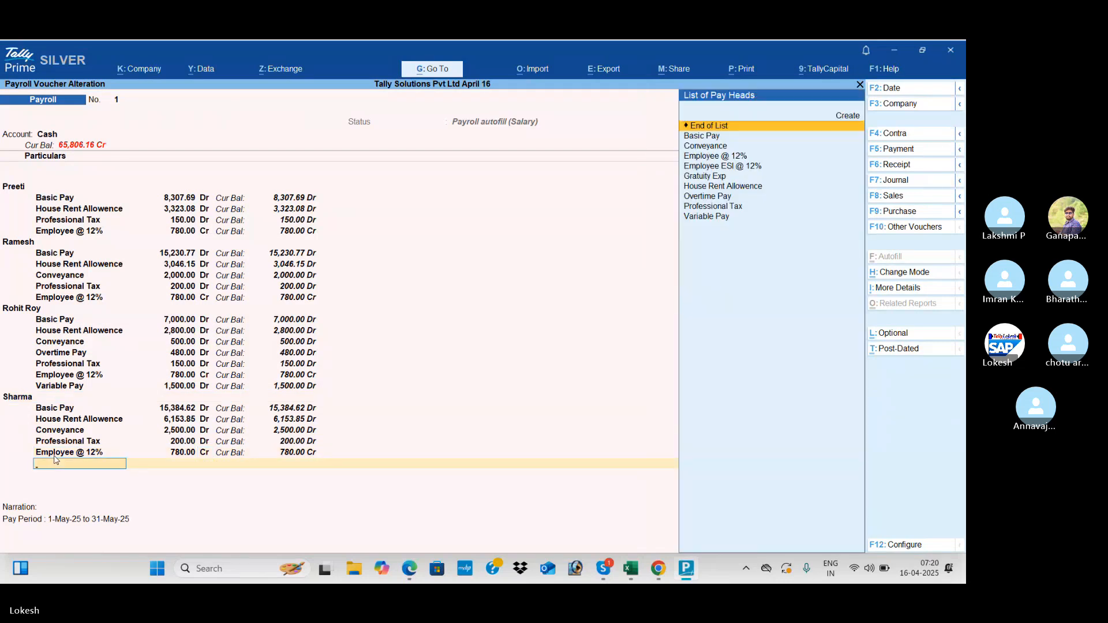
pyautogui.write('v')
pyautogui.press('Return')
pyautogui.hotkey('alt', 'Tab')
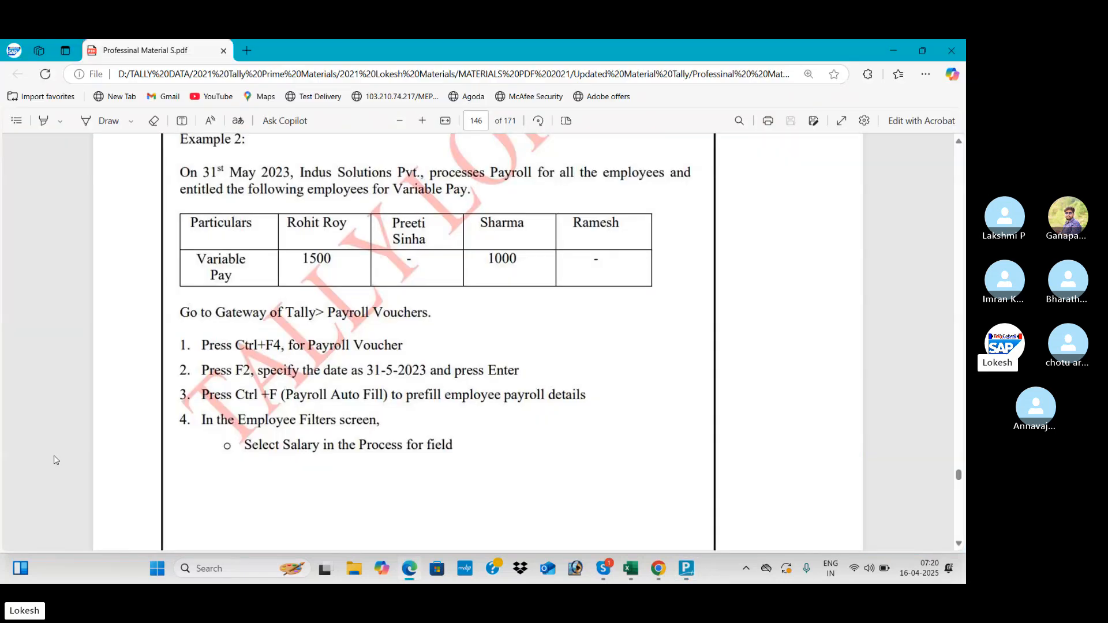
pyautogui.hotkey('alt', 'Tab')
pyautogui.write('1,00')
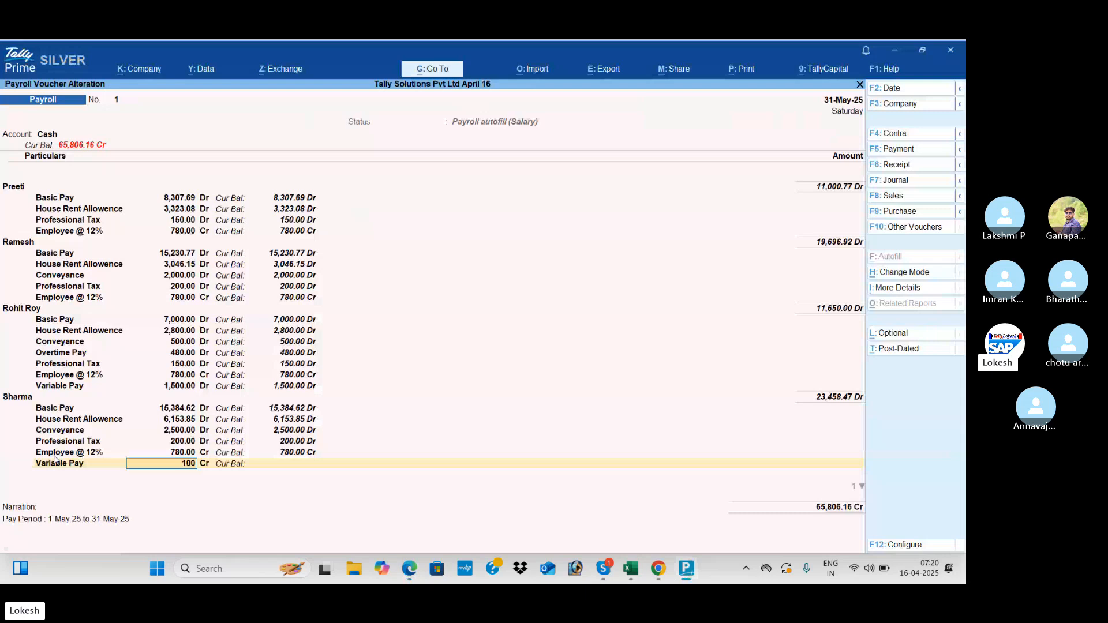
pyautogui.write('0')
pyautogui.press('Return')
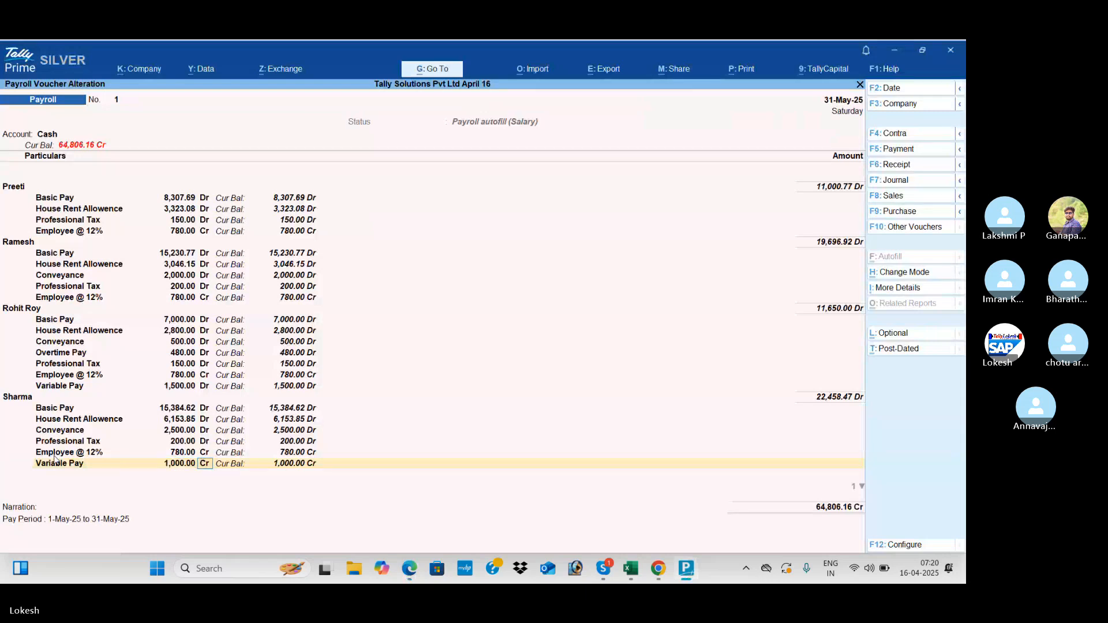
pyautogui.press('d')
pyautogui.press('Return')
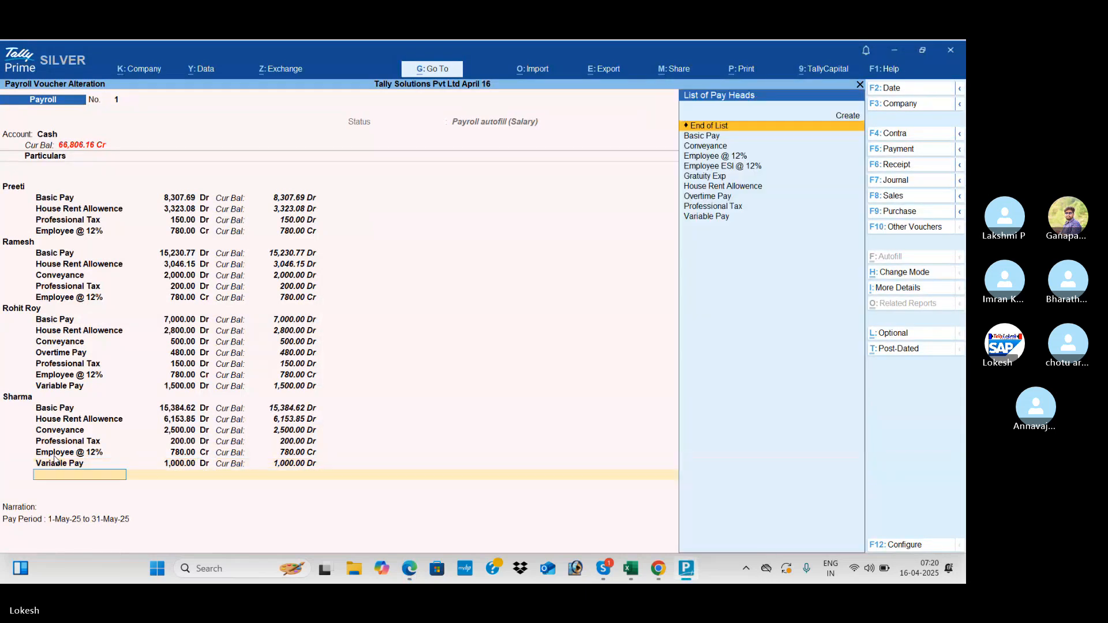
pyautogui.press('Return')
pyautogui.press('Return')
pyautogui.hotkey('alt', 'Tab')
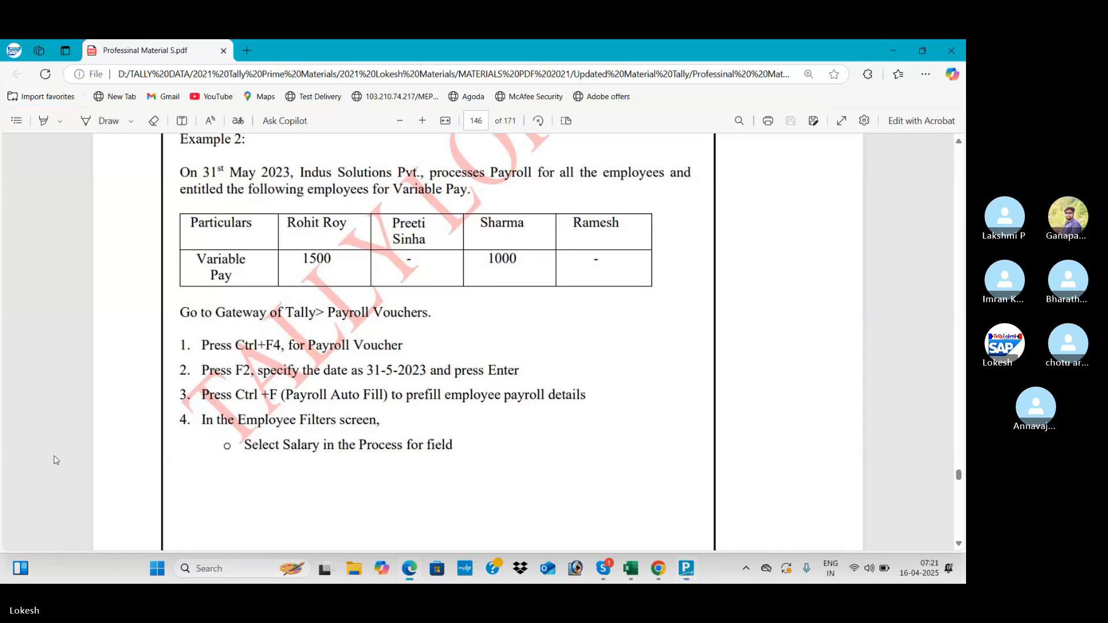
pyautogui.hotkey('alt', 'Tab')
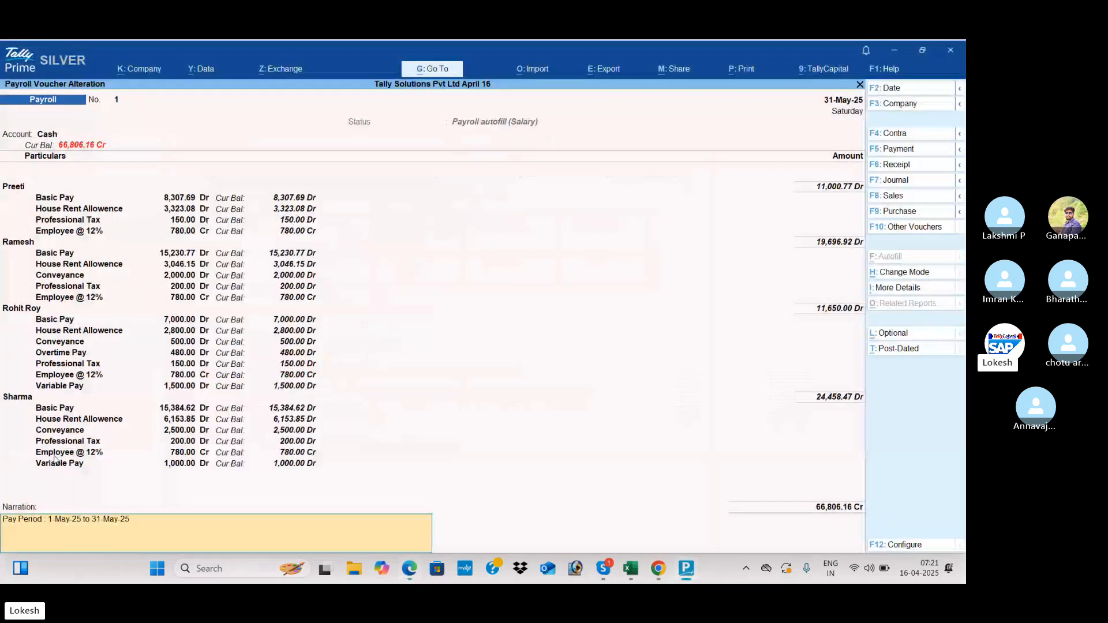
pyautogui.press('Return')
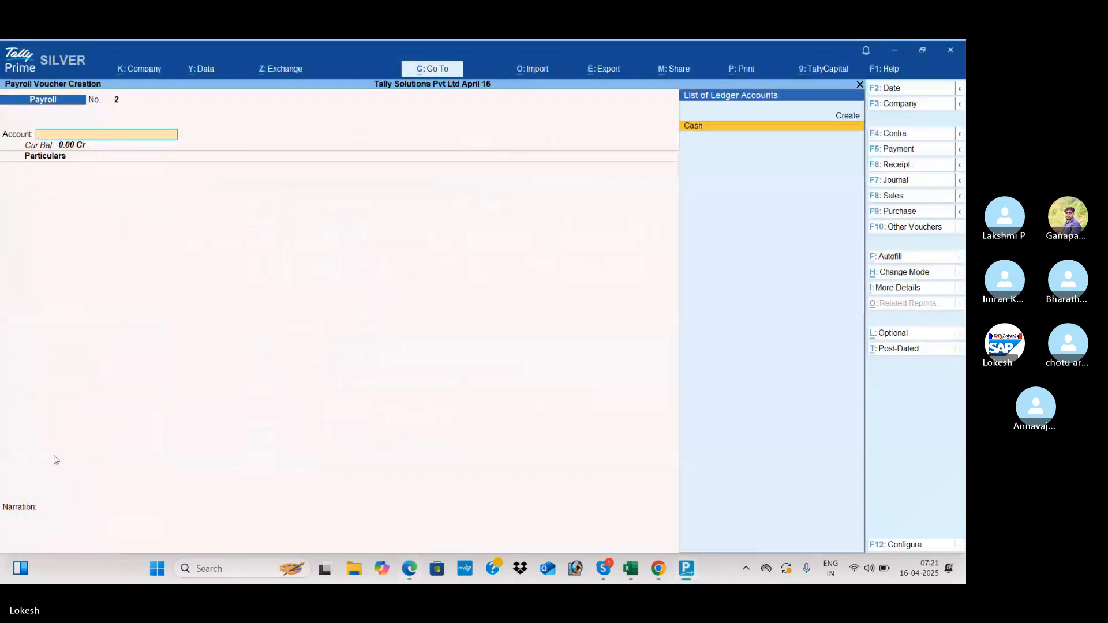
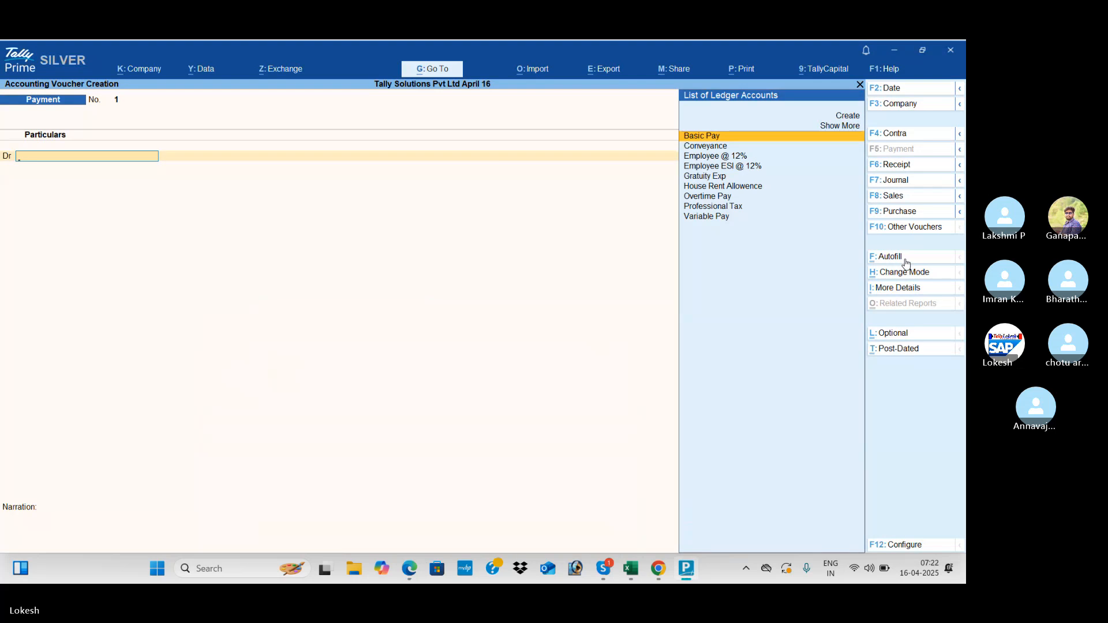
# - Run Payroll Autofill for Professional Tax Payment from 1-5-2025 to 31-5-2025 for all employees
pyautogui.click(906, 261)
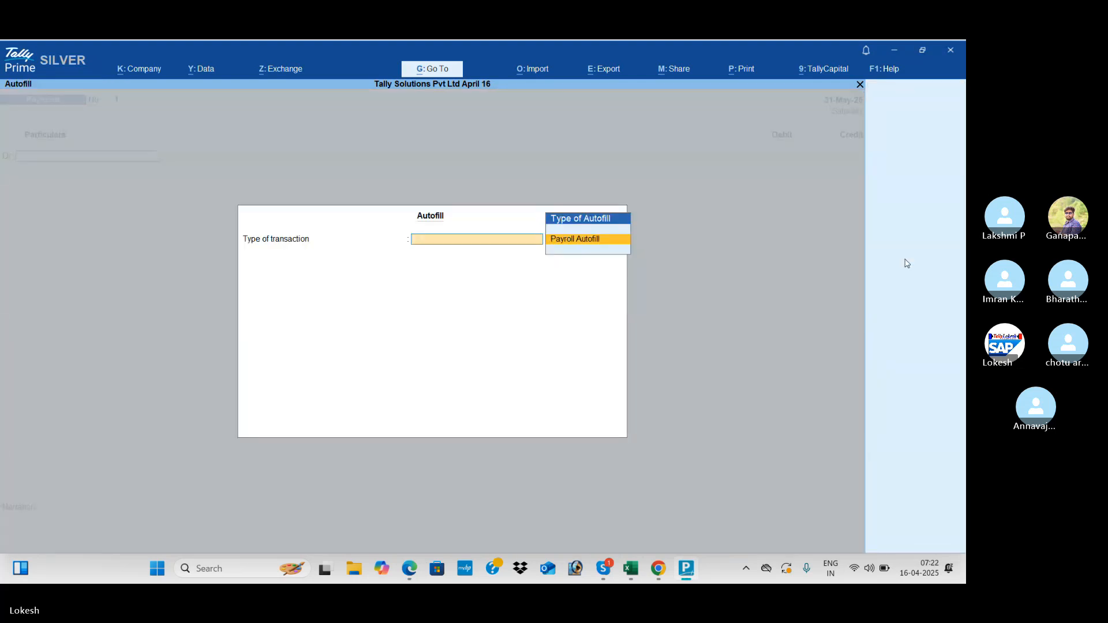
pyautogui.press('Return')
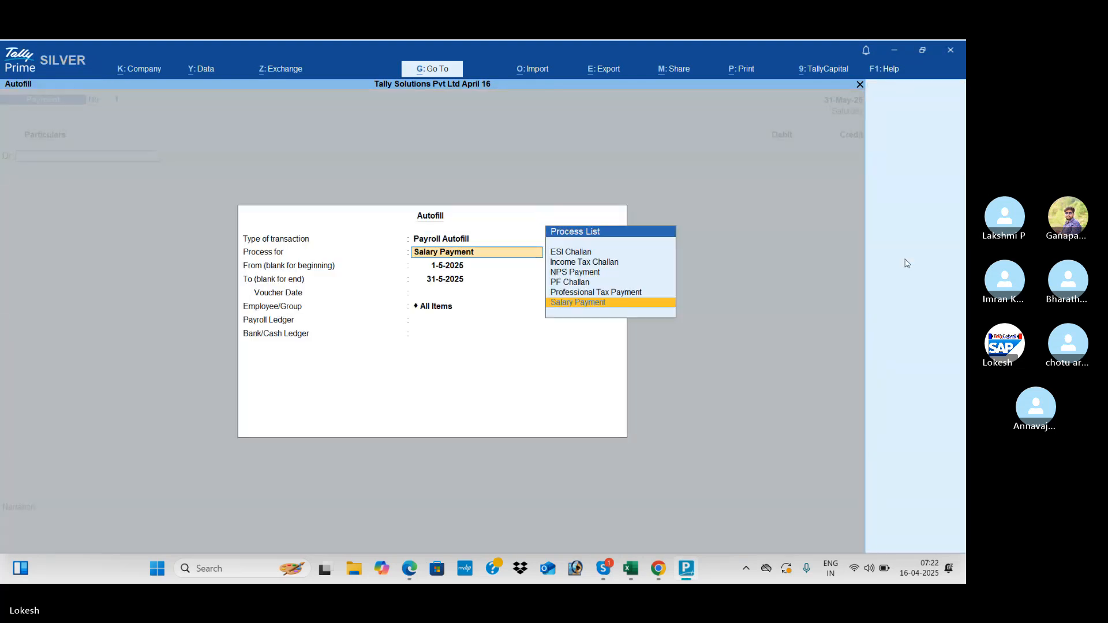
pyautogui.press('Up')
pyautogui.press('Up')
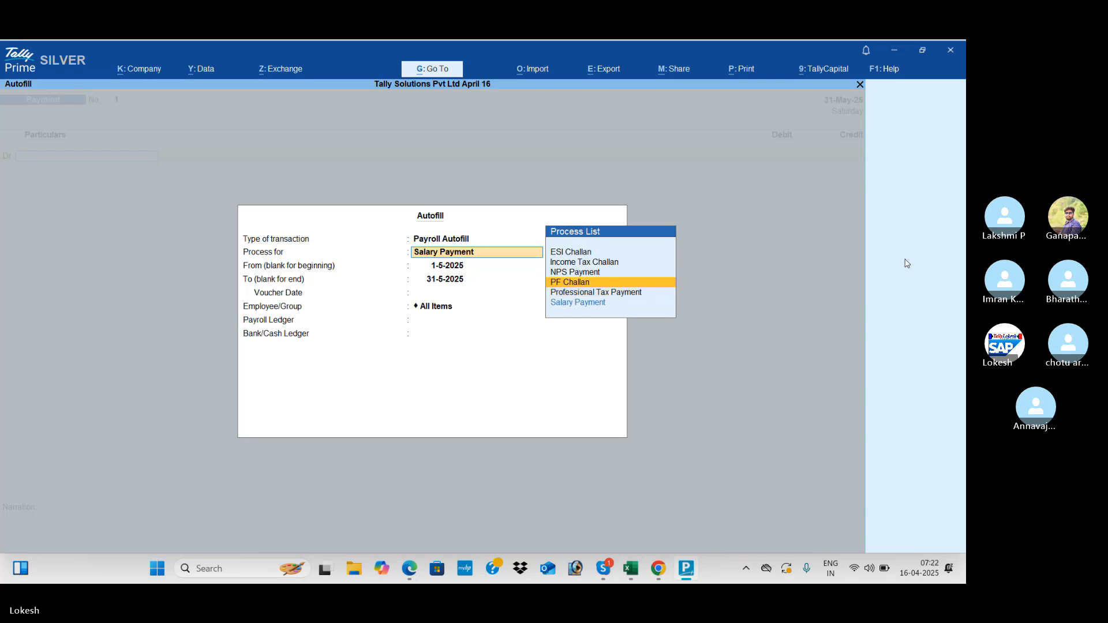
pyautogui.press('Down')
pyautogui.press('Return')
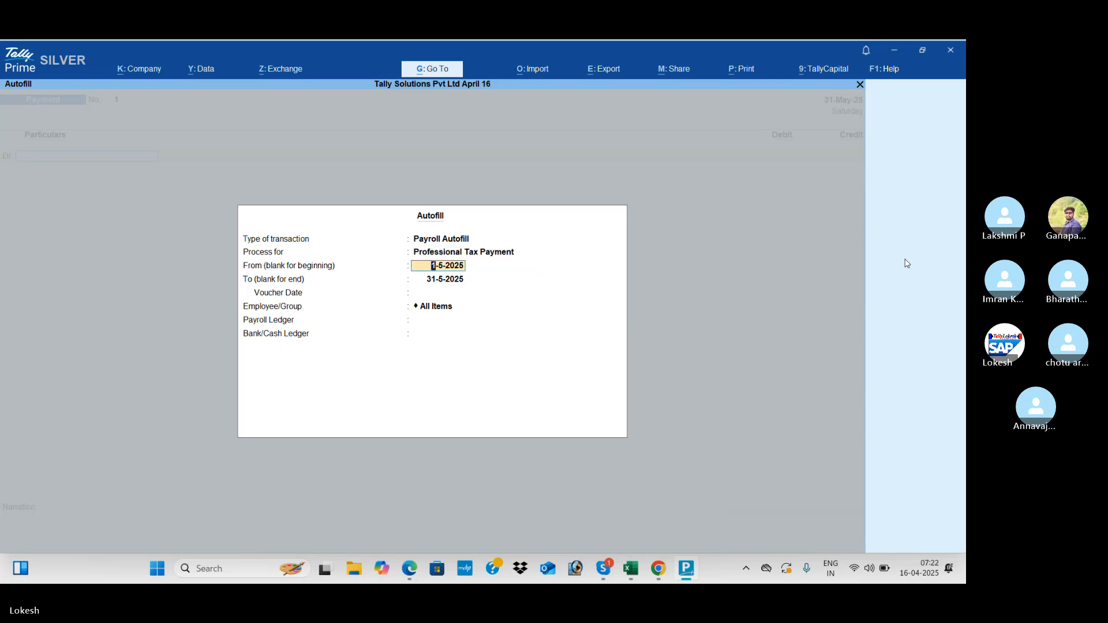
pyautogui.press('Return')
pyautogui.press('Return')
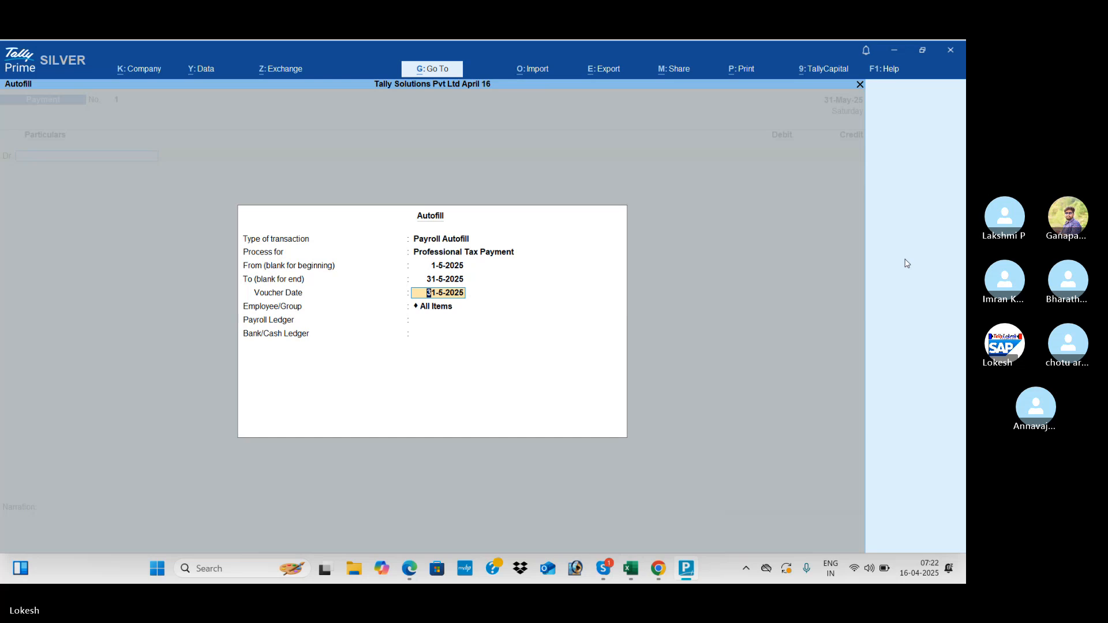
pyautogui.press('Return')
pyautogui.press('Return')
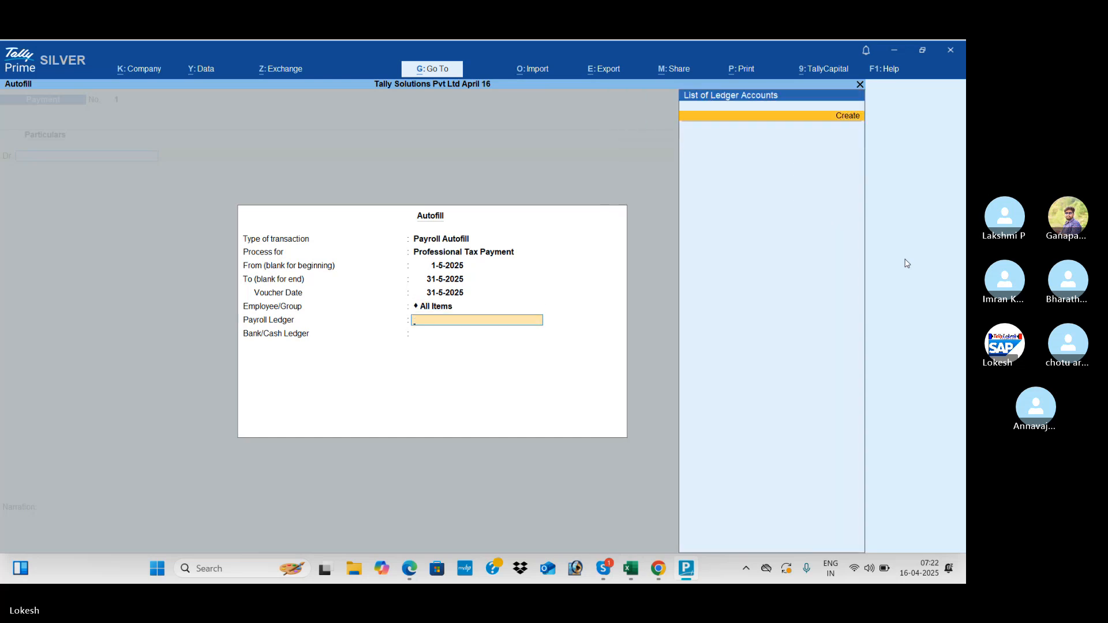
# - Discard the new pay head screen and the payment voucher without saving
pyautogui.press('Return')
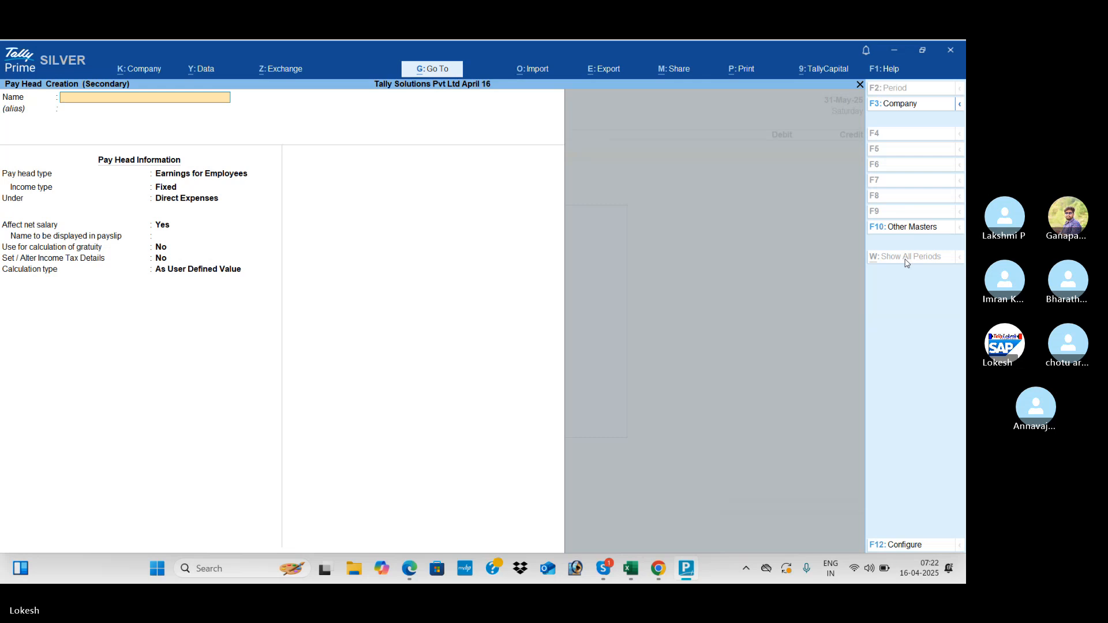
pyautogui.press('Escape')
pyautogui.press('Return')
pyautogui.press('Escape')
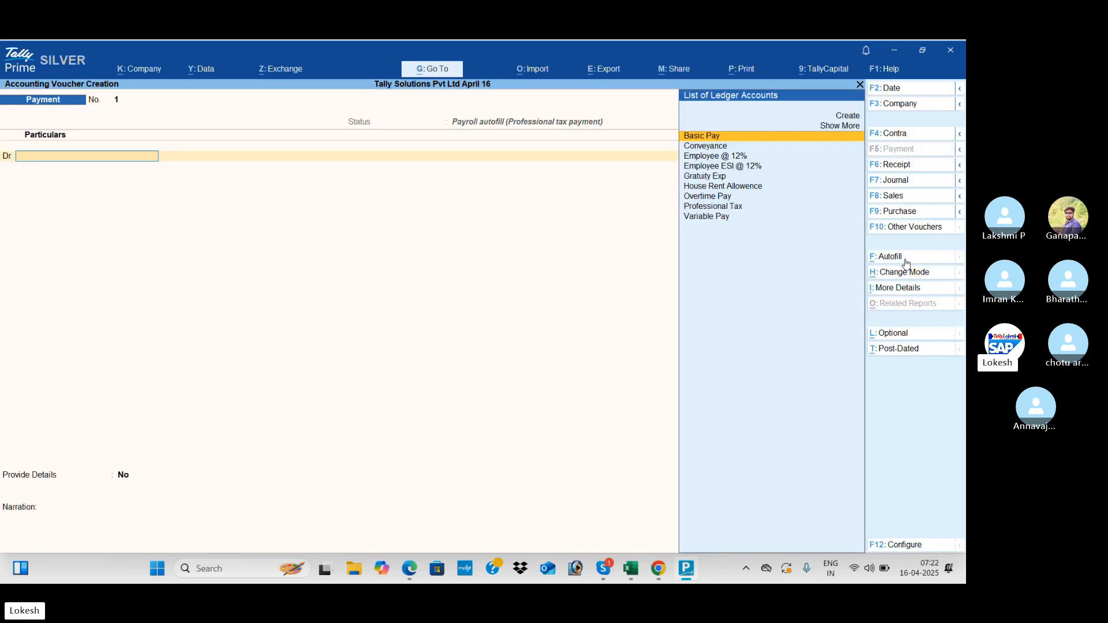
pyautogui.press('Escape')
pyautogui.press('Down')
# - Show the Day Book for the period 1-Apr-25 to 31-May-25
pyautogui.press('Return')
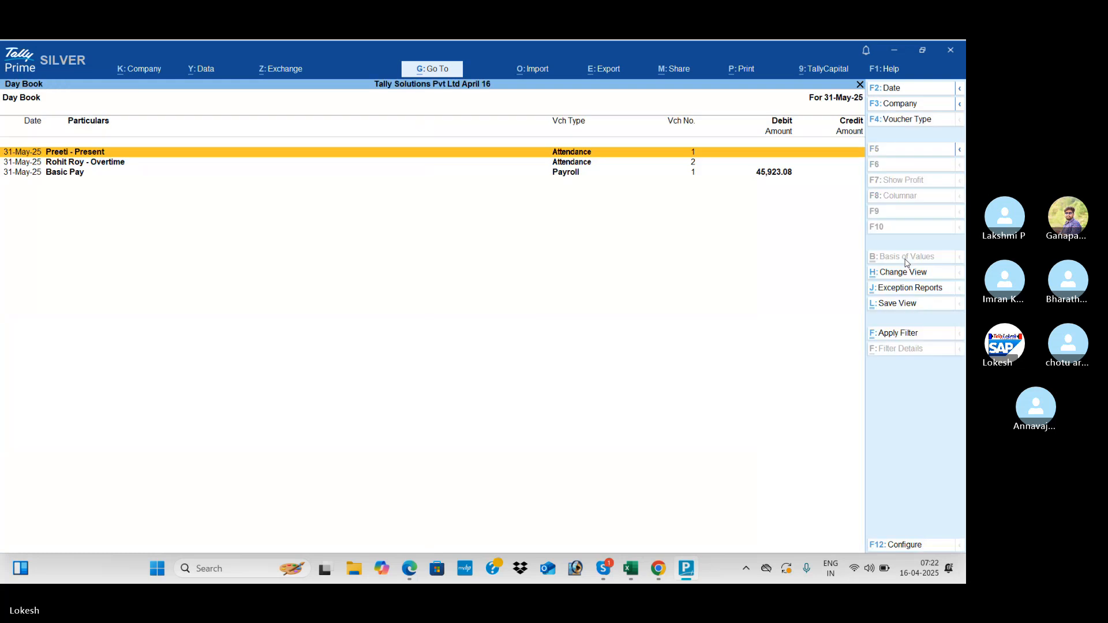
pyautogui.hotkey('alt', 'F2')
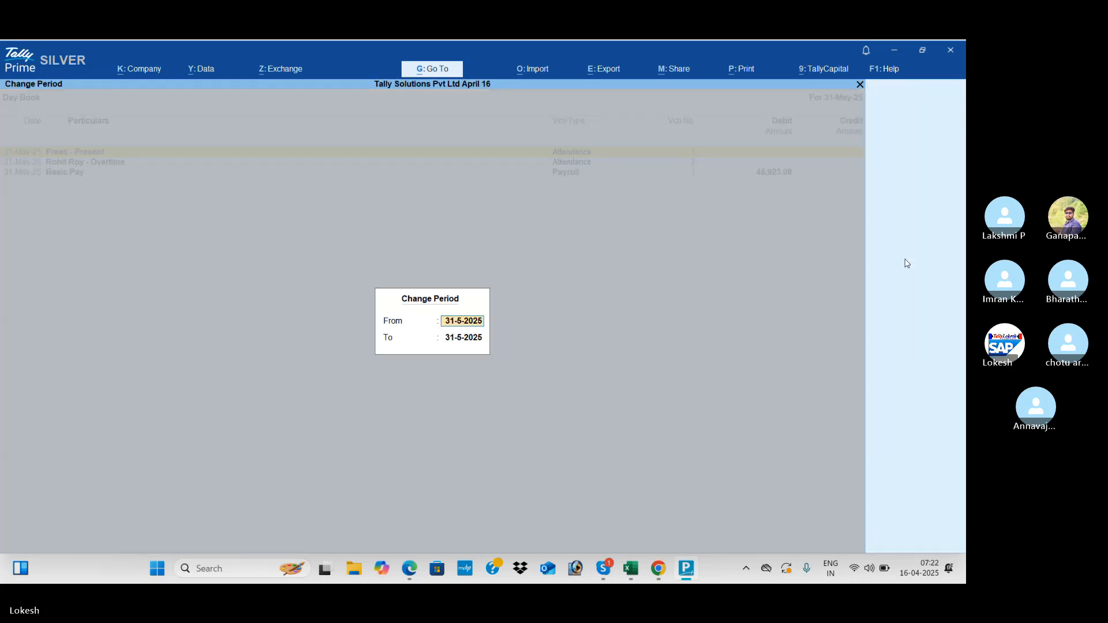
pyautogui.press('Return')
pyautogui.press('Return')
pyautogui.press('Down')
pyautogui.press('Down')
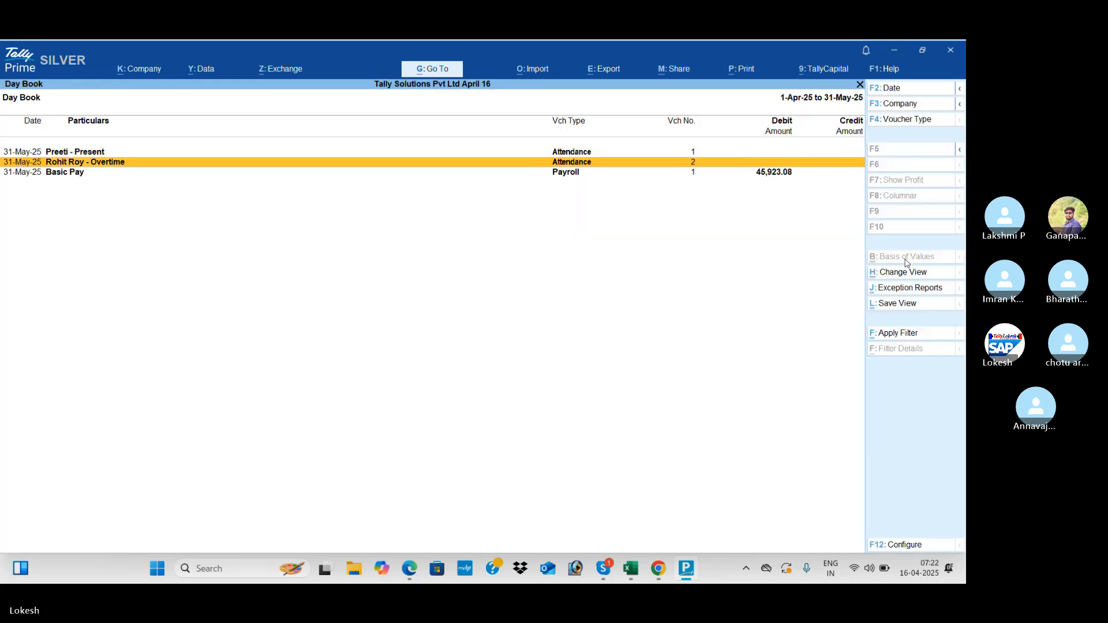
pyautogui.press('Return')
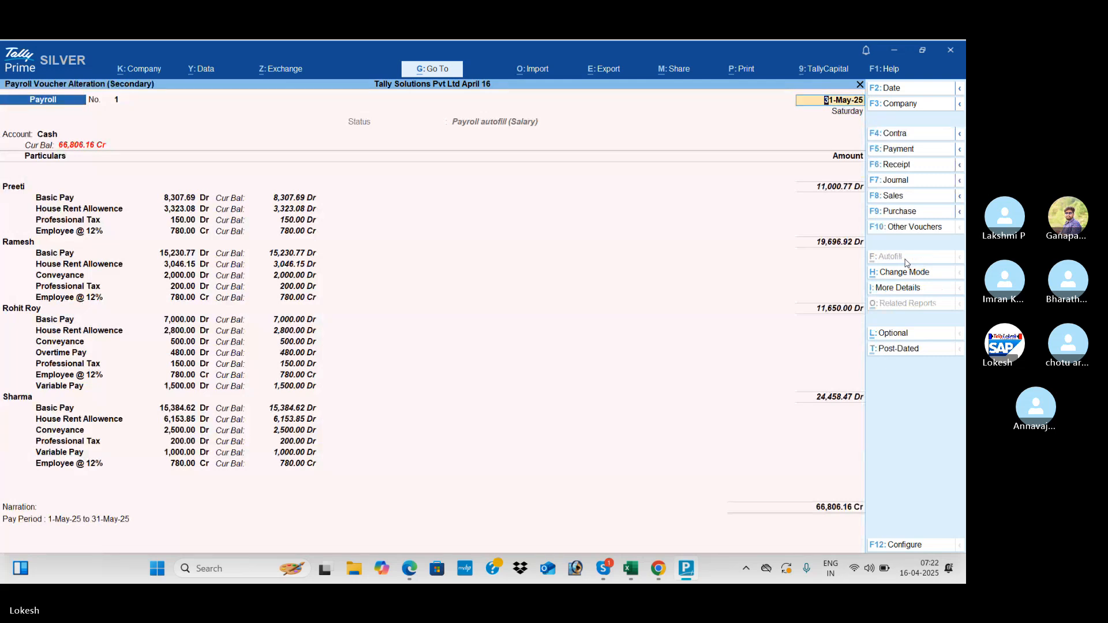
# - Review the Basic Pay payroll voucher and both attendance vouchers without changes
pyautogui.press('Escape')
pyautogui.press('Escape')
pyautogui.press('Up')
pyautogui.press('Return')
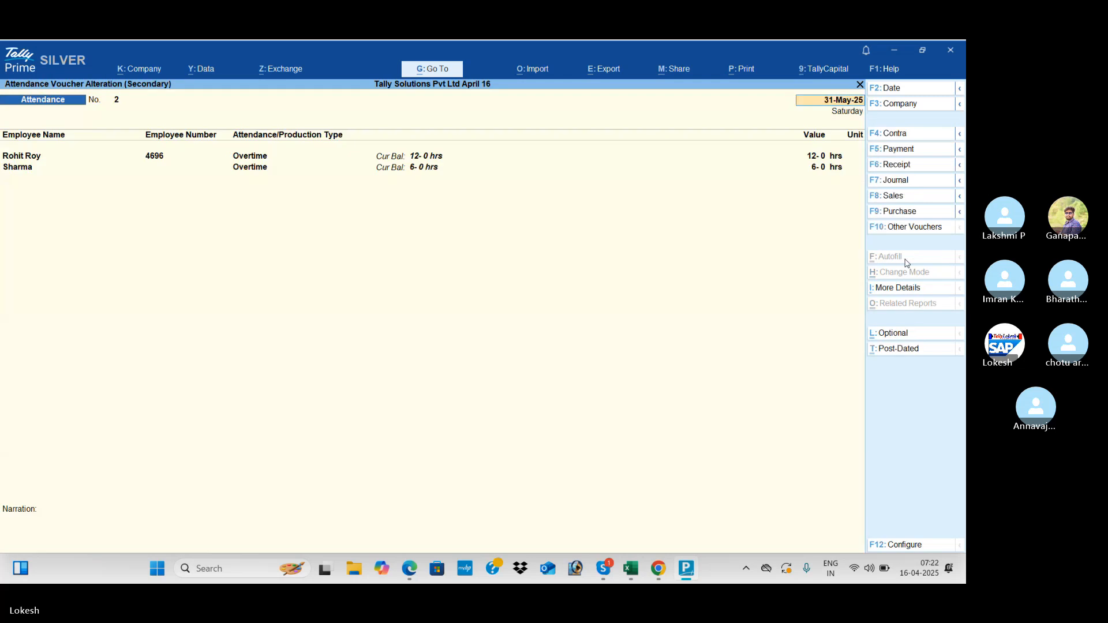
pyautogui.press('Escape')
pyautogui.press('Return')
pyautogui.press('Up')
pyautogui.press('Return')
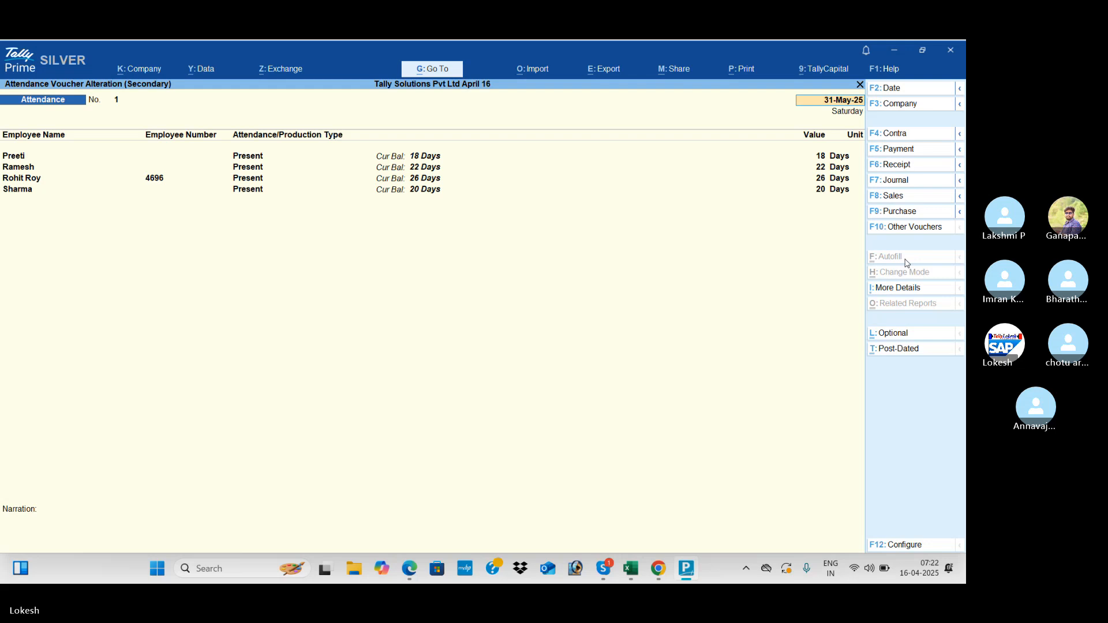
pyautogui.press('Escape')
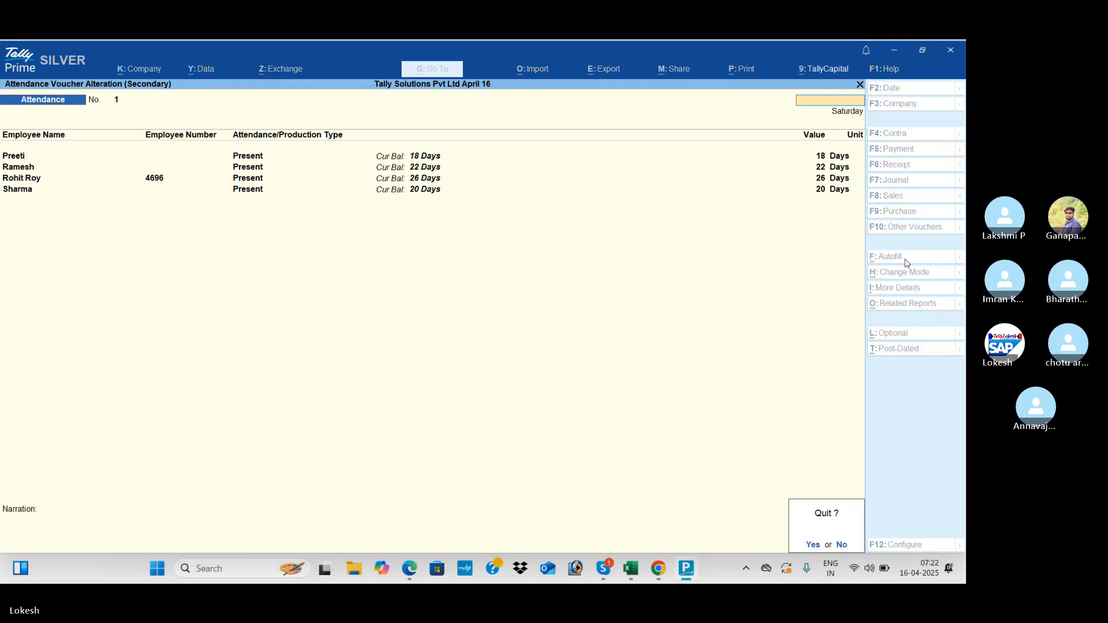
pyautogui.press('Return')
# - Open the Define Salary employee list under Alter from the Gateway of Tally
pyautogui.press('Escape')
pyautogui.press('Up')
pyautogui.press('Up')
pyautogui.press('Up')
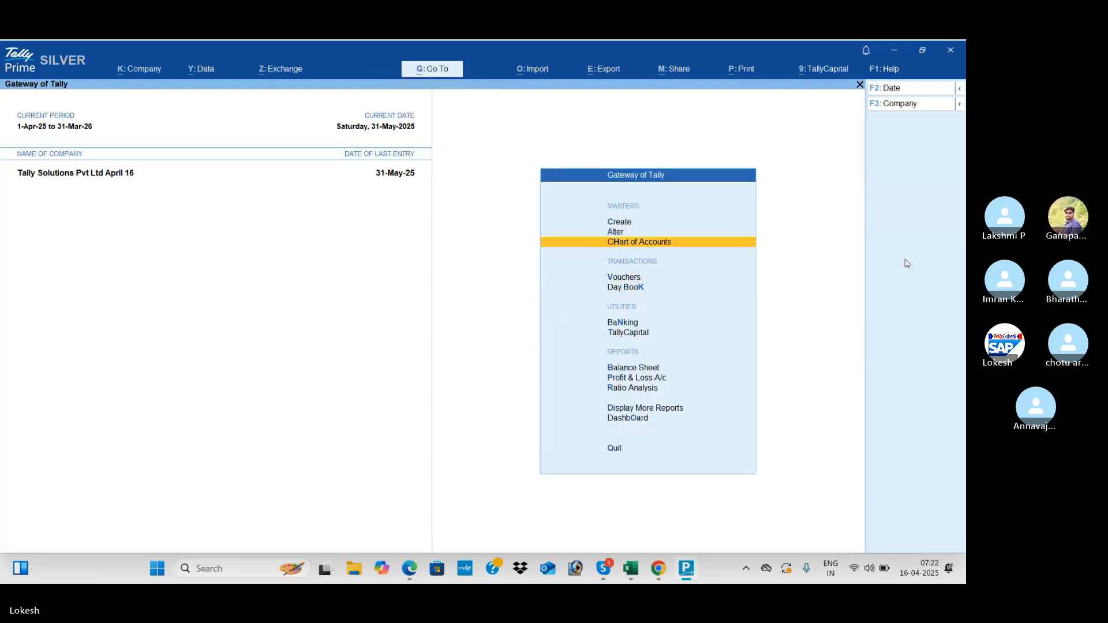
pyautogui.press('Return')
pyautogui.press('Down')
pyautogui.press('Down')
pyautogui.press('Down')
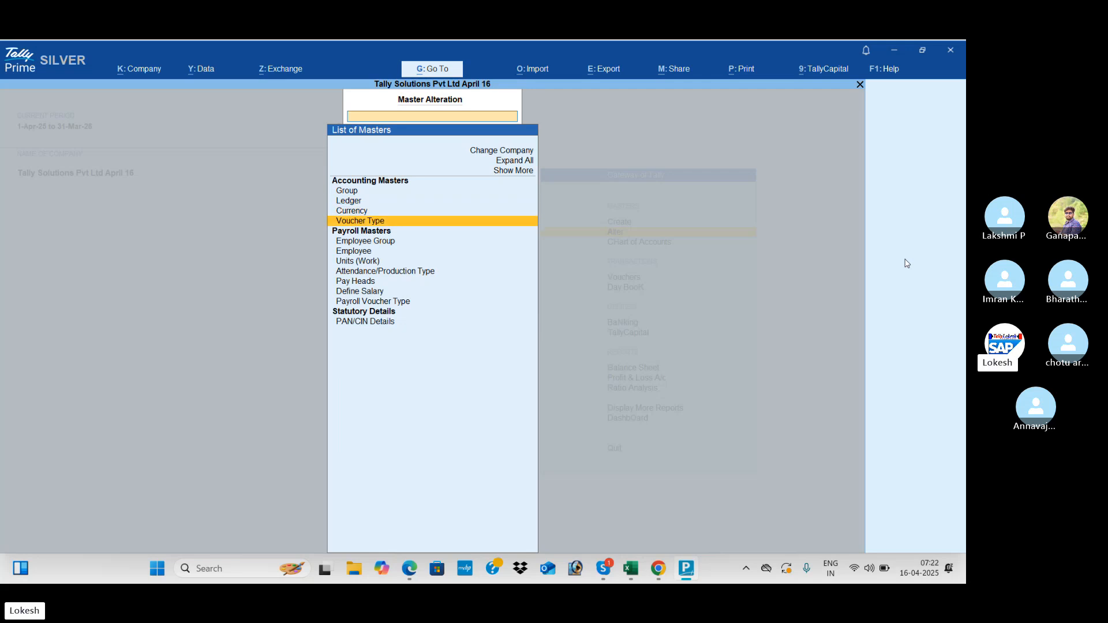
pyautogui.press('Down')
pyautogui.press('Down')
pyautogui.press('Down')
pyautogui.press('Down')
pyautogui.press('Down')
pyautogui.press('Down')
pyautogui.press('Return')
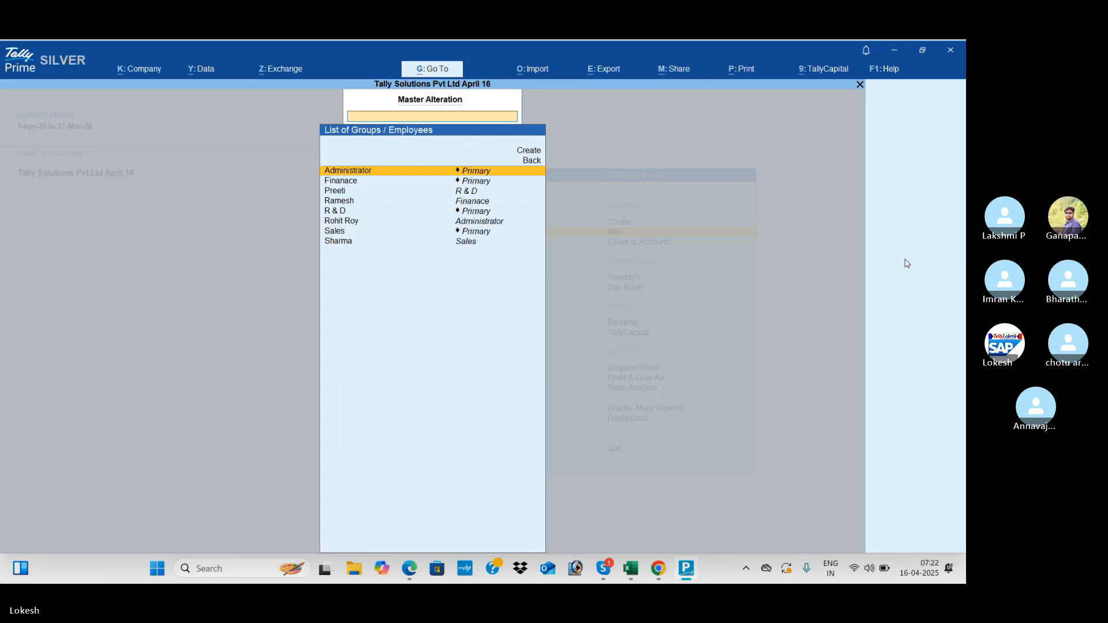
pyautogui.press('Down')
pyautogui.press('Down')
pyautogui.press('Down')
pyautogui.press('Down')
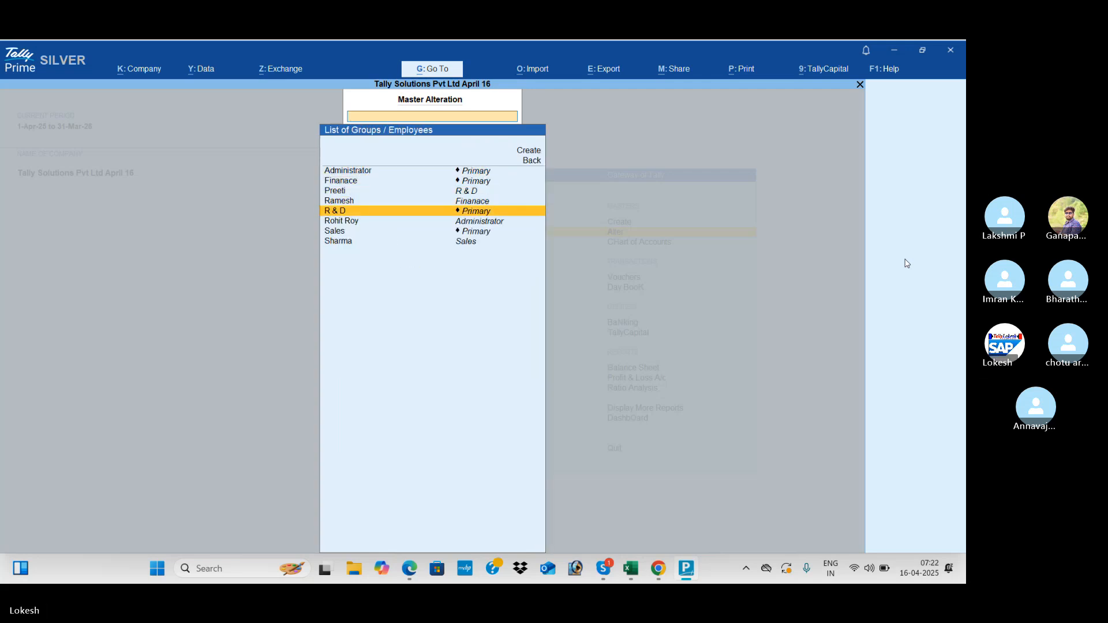
pyautogui.hotkey('alt', 'Tab')
# - Scroll the PDF up to page 138's pay-structure table, then return to TallyPrime's employee list
pyautogui.scroll(10, 905, 263)
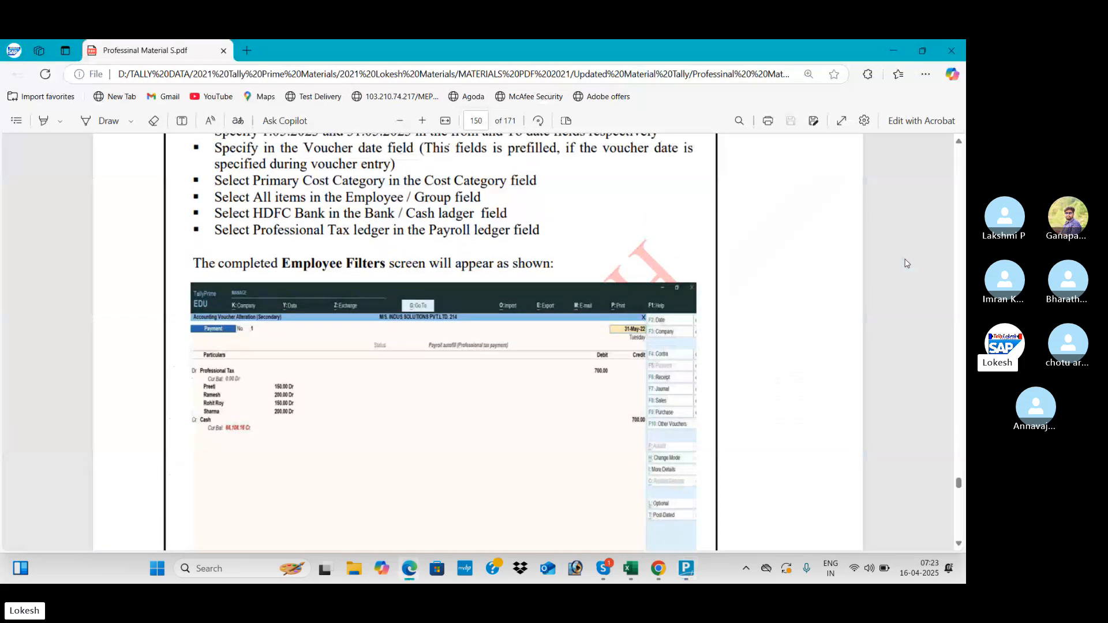
pyautogui.scroll(4, 905, 263)
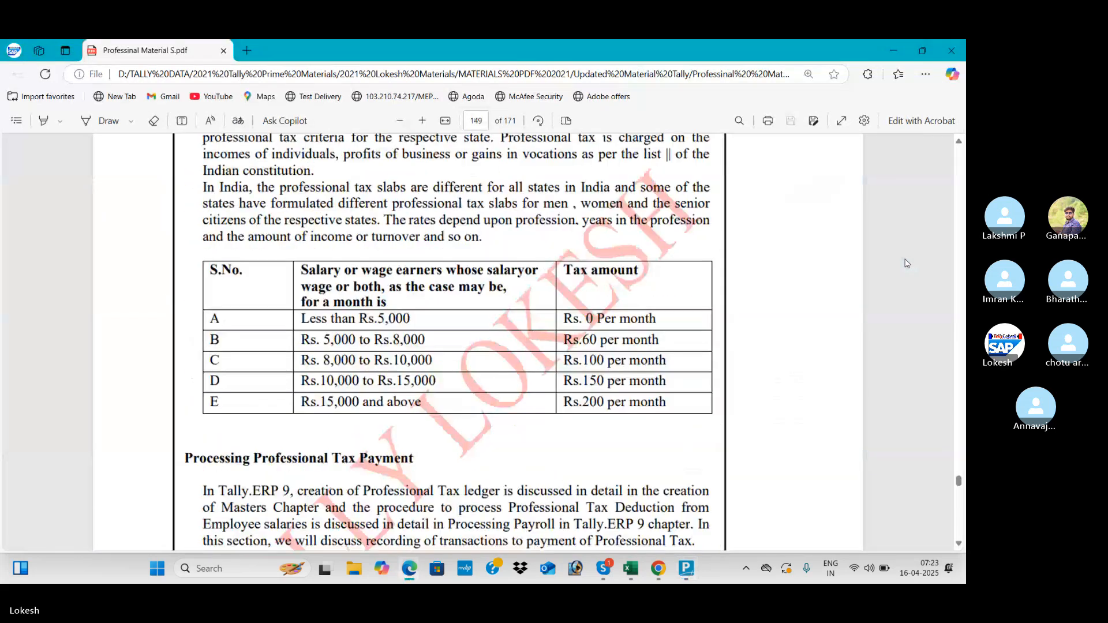
pyautogui.scroll(-5, 905, 263)
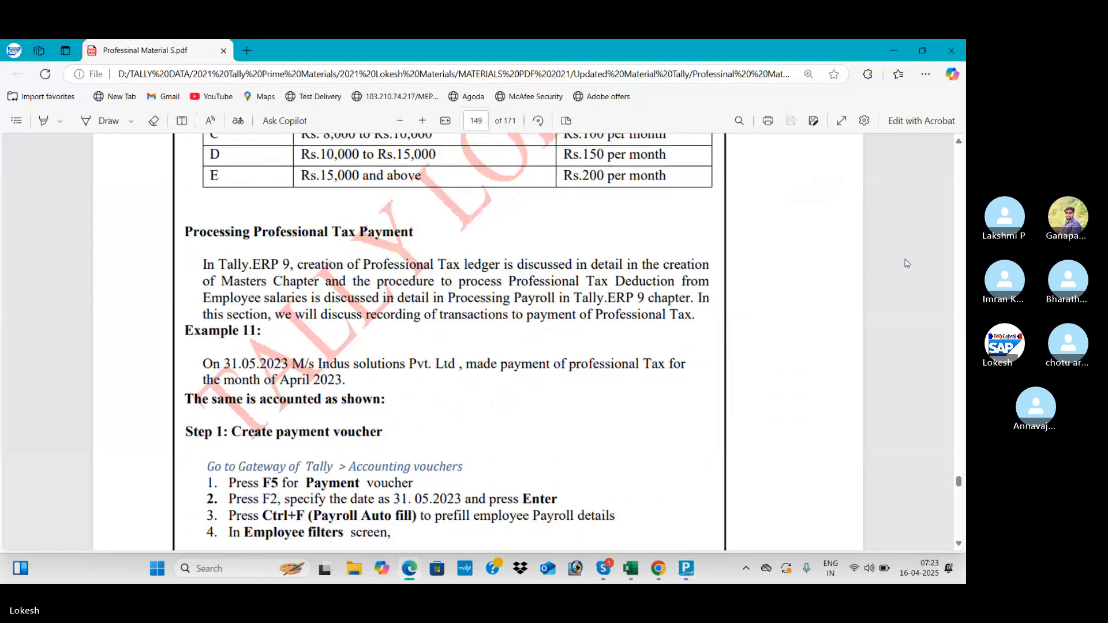
pyautogui.scroll(13, 905, 263)
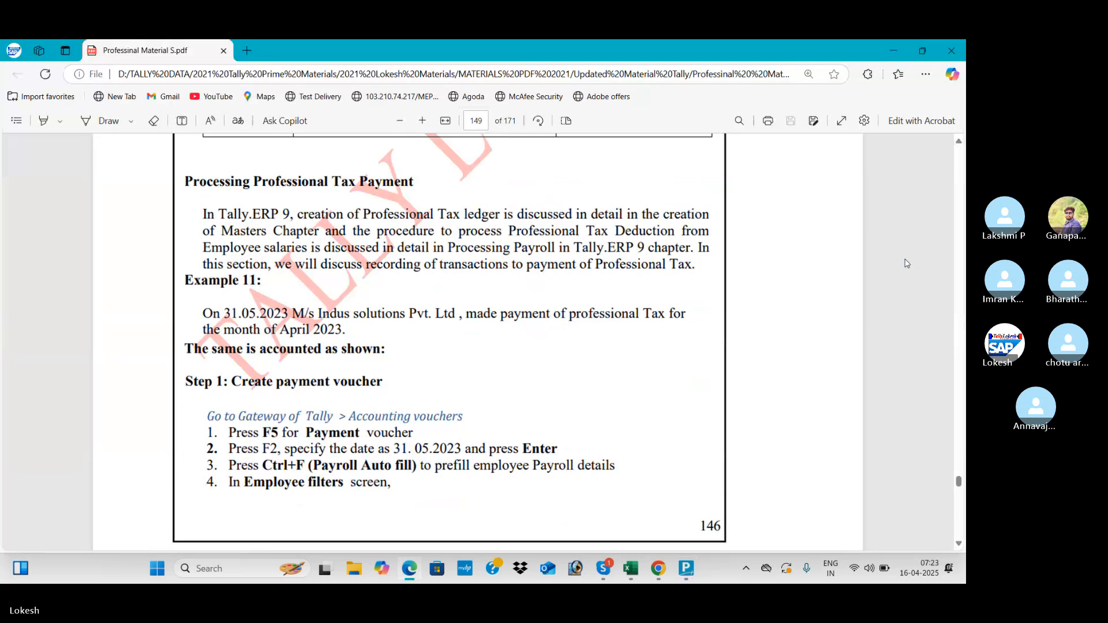
pyautogui.scroll(12, 905, 263)
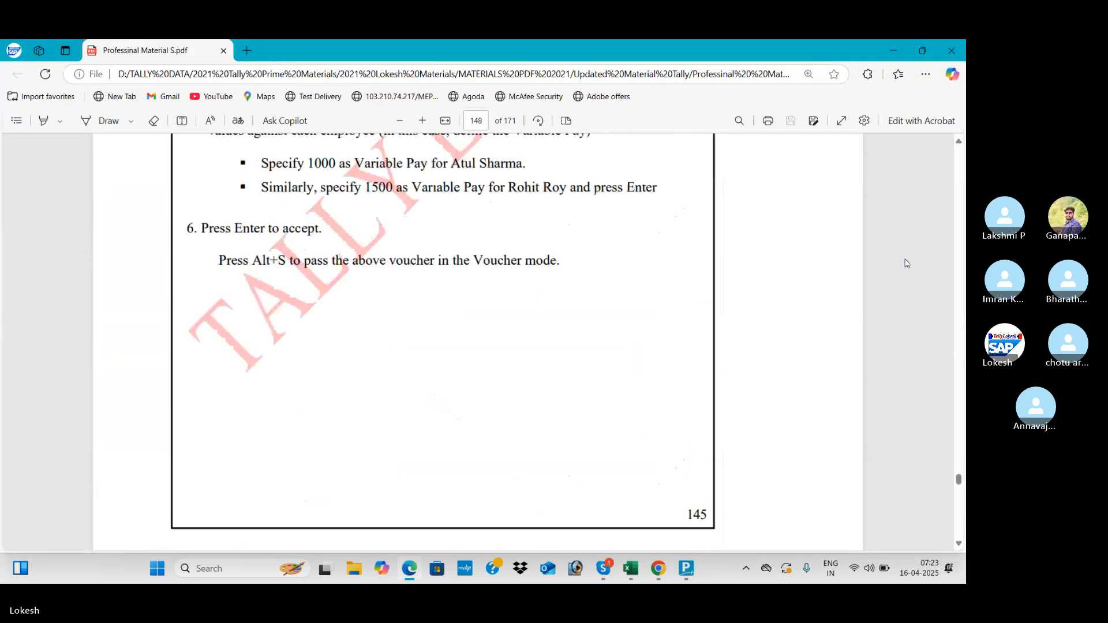
pyautogui.scroll(2, 905, 263)
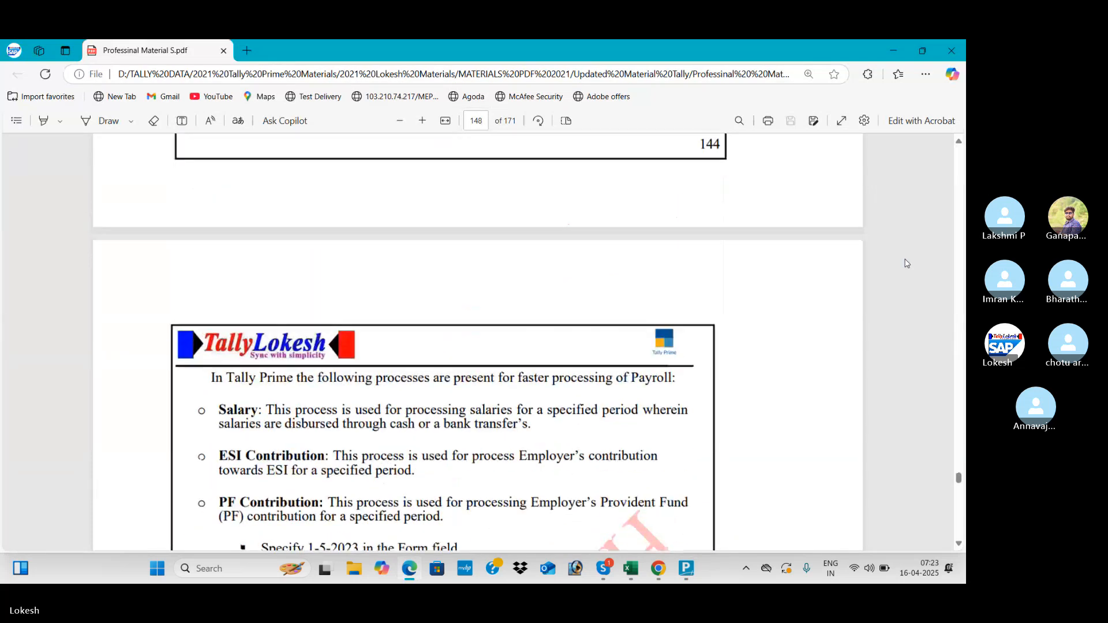
pyautogui.scroll(10, 905, 263)
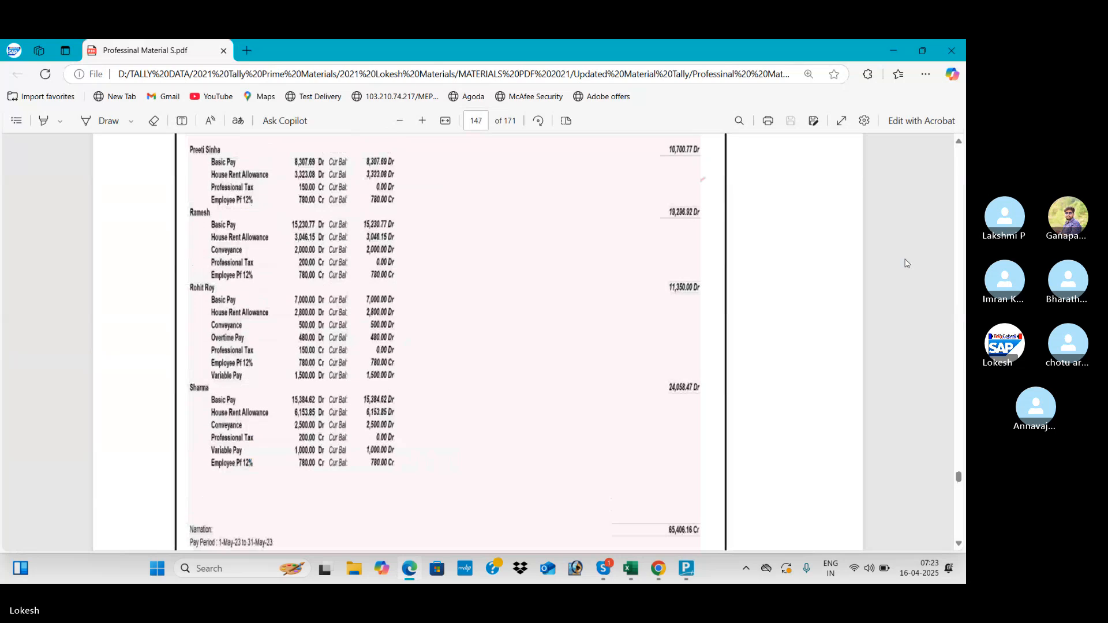
pyautogui.scroll(10, 906, 263)
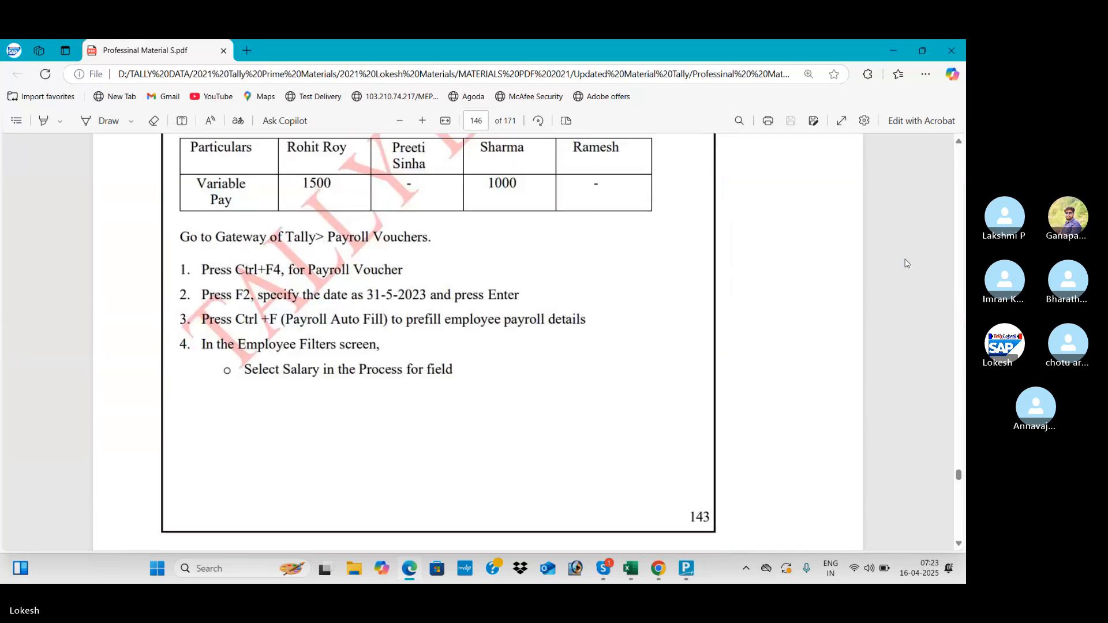
pyautogui.scroll(10, 905, 263)
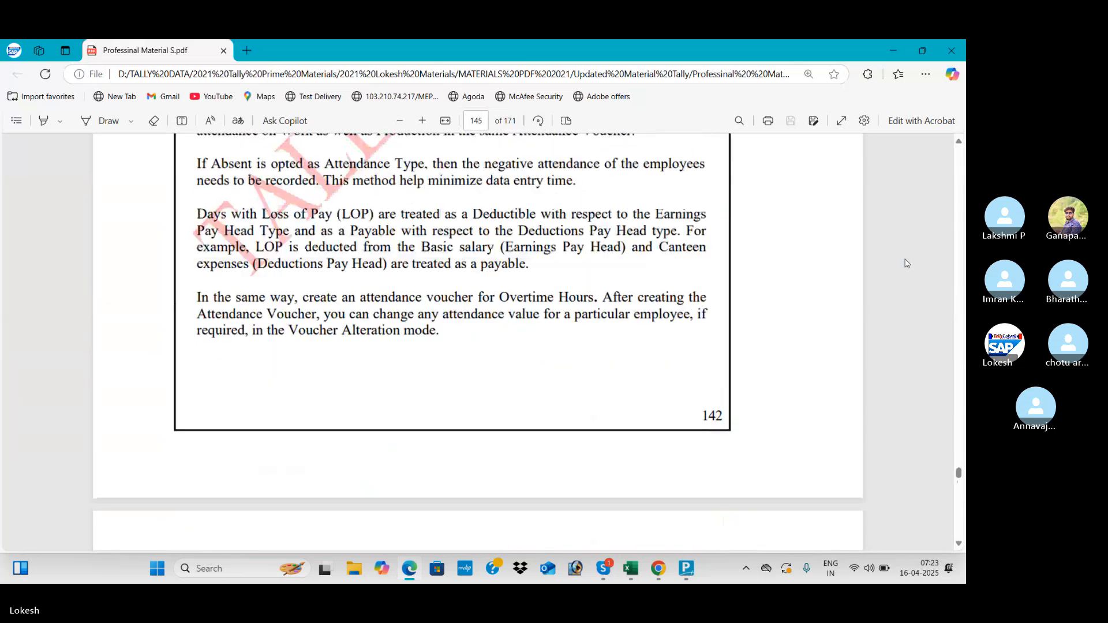
pyautogui.scroll(15, 905, 263)
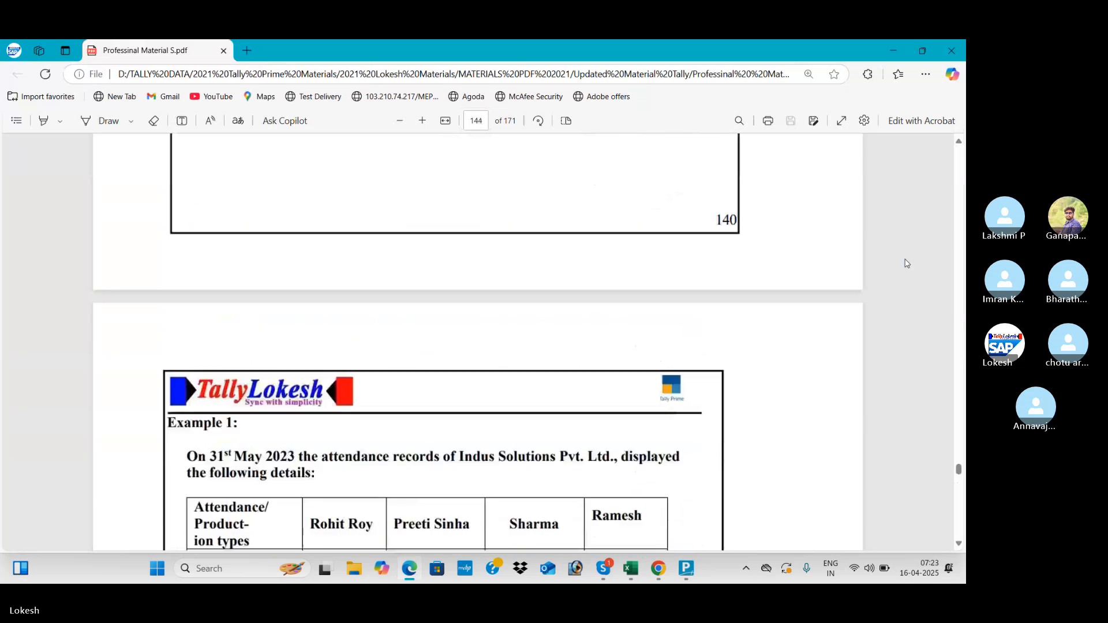
pyautogui.scroll(15, 905, 263)
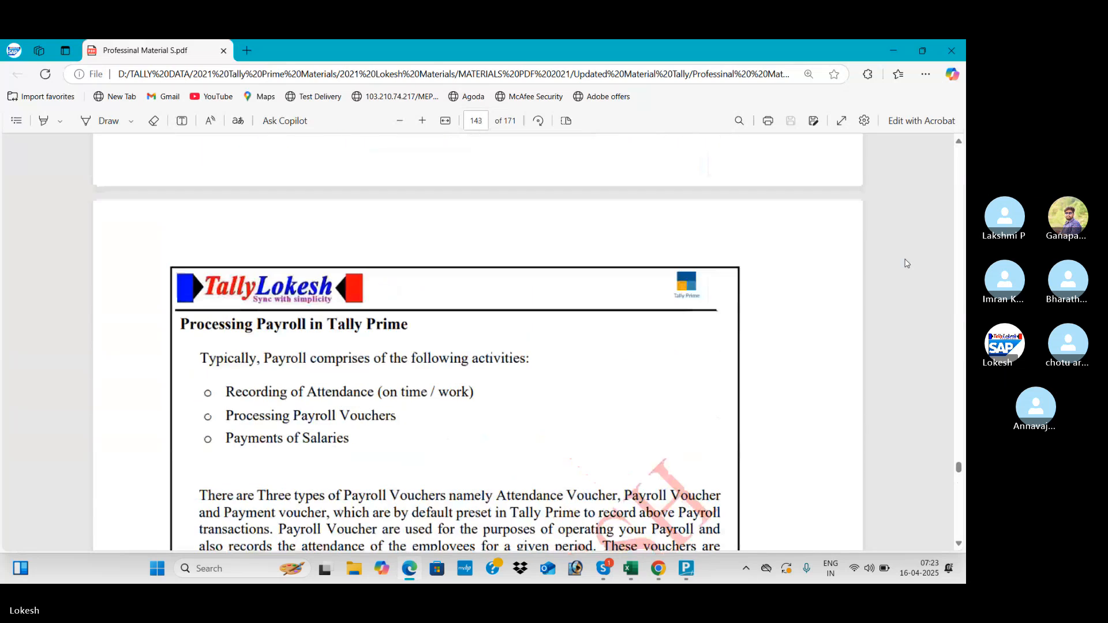
pyautogui.scroll(15, 905, 263)
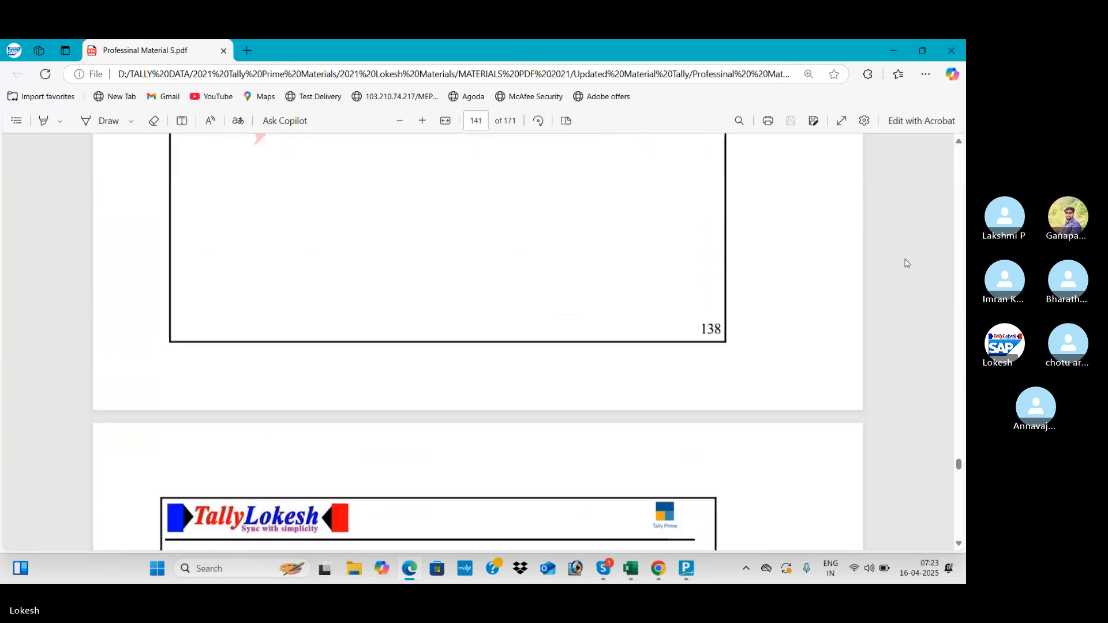
pyautogui.scroll(15, 905, 264)
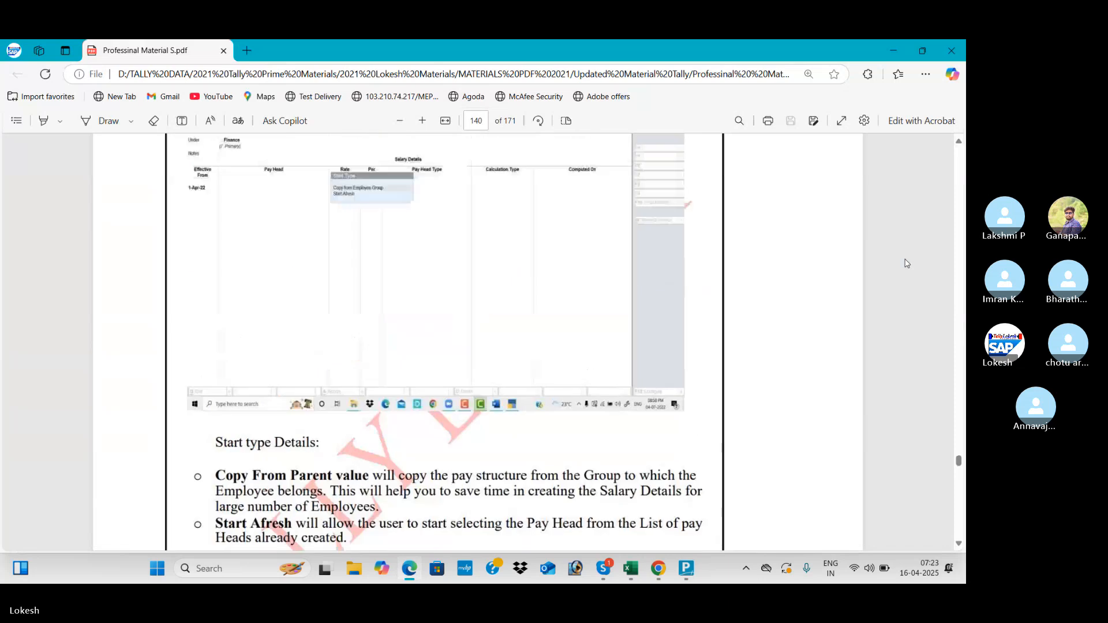
pyautogui.scroll(15, 905, 263)
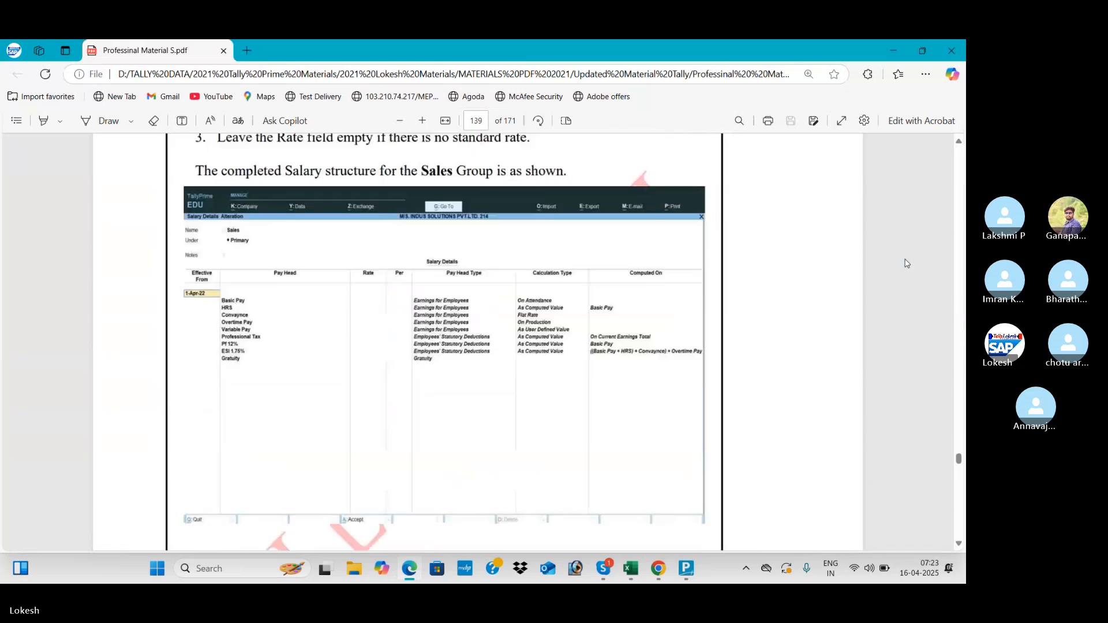
pyautogui.scroll(4, 905, 263)
pyautogui.scroll(10, 905, 263)
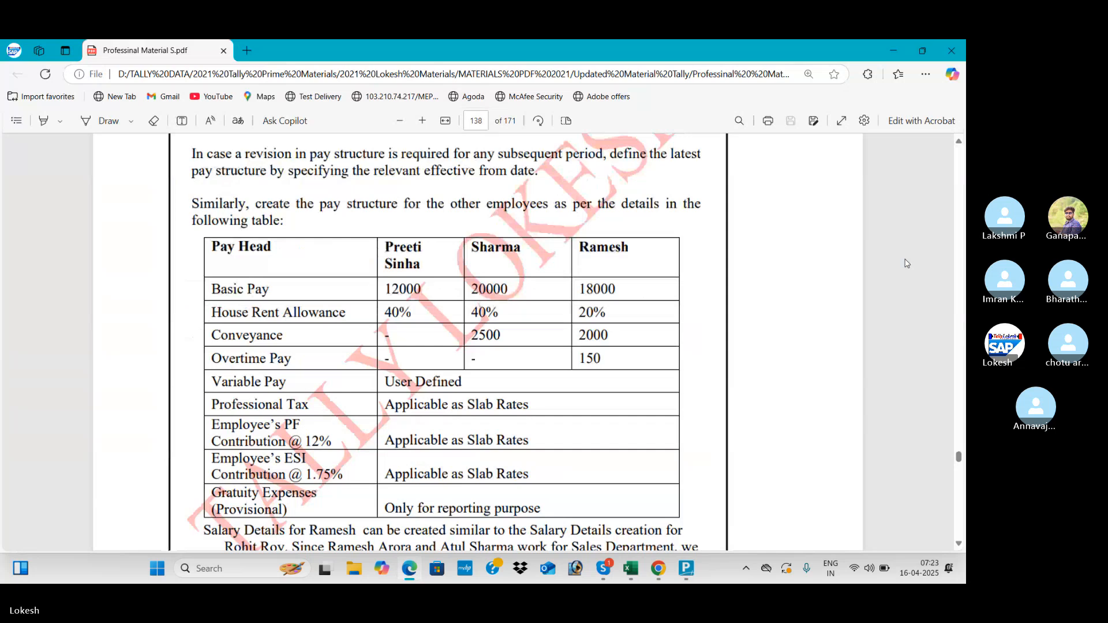
pyautogui.hotkey('alt', 'Tab')
pyautogui.press('Down')
pyautogui.press('Down')
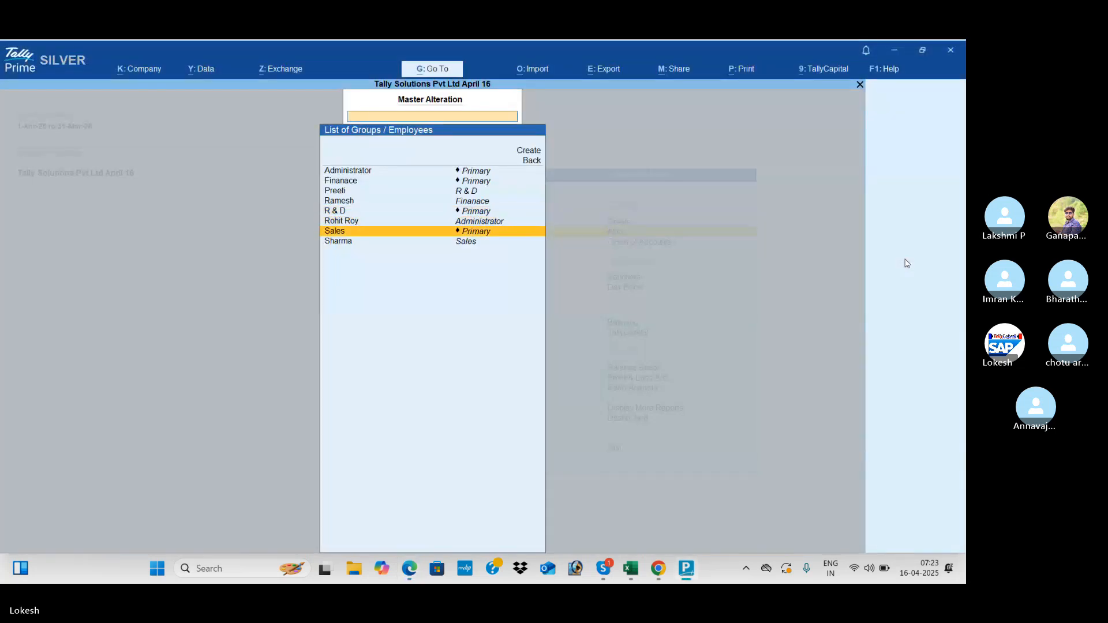
pyautogui.press('Up')
pyautogui.press('Return')
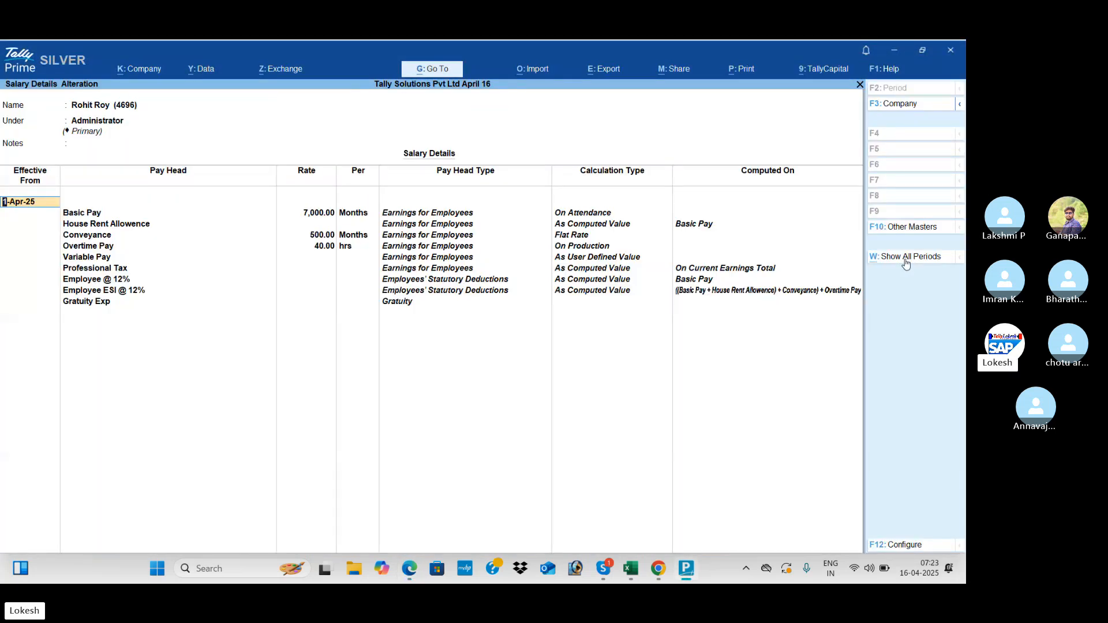
pyautogui.hotkey('alt', 'Tab')
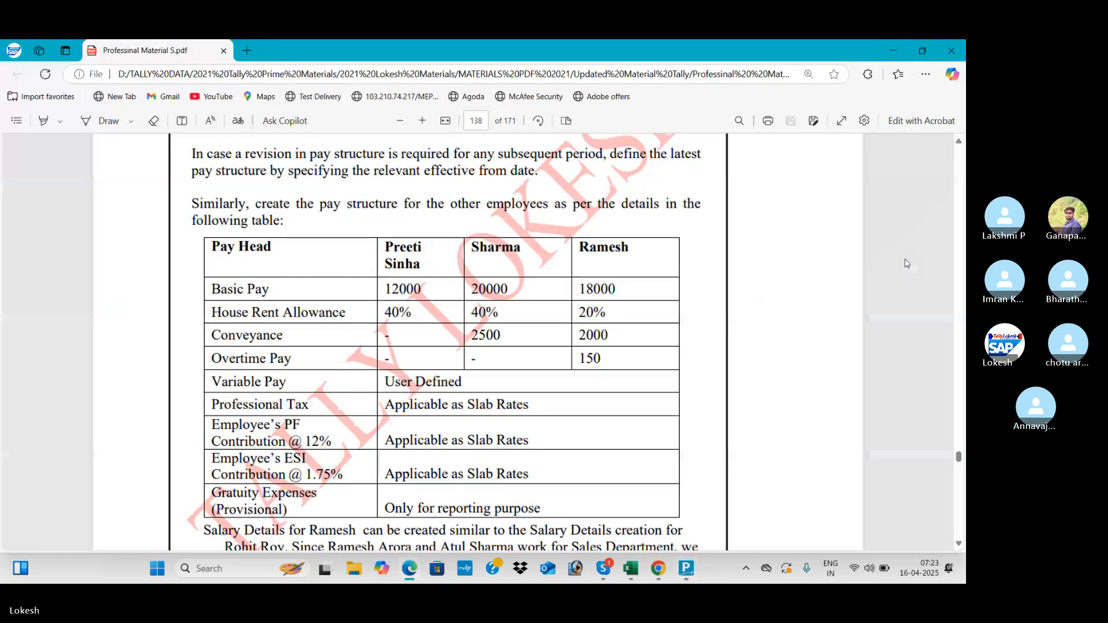
pyautogui.scroll(15, 907, 264)
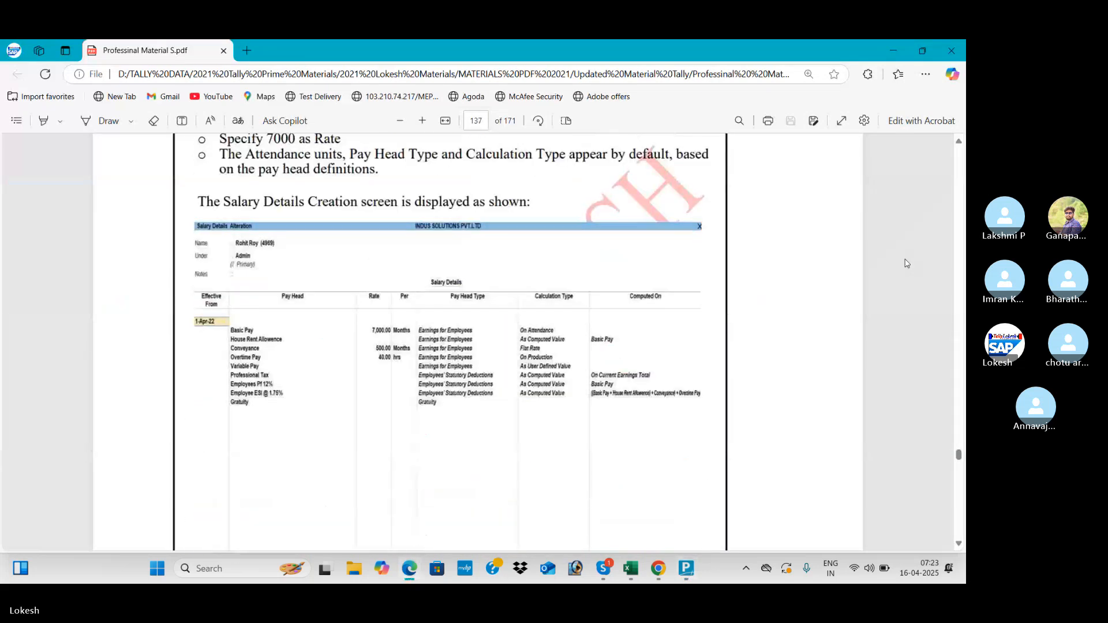
pyautogui.hotkey('alt', 'Tab')
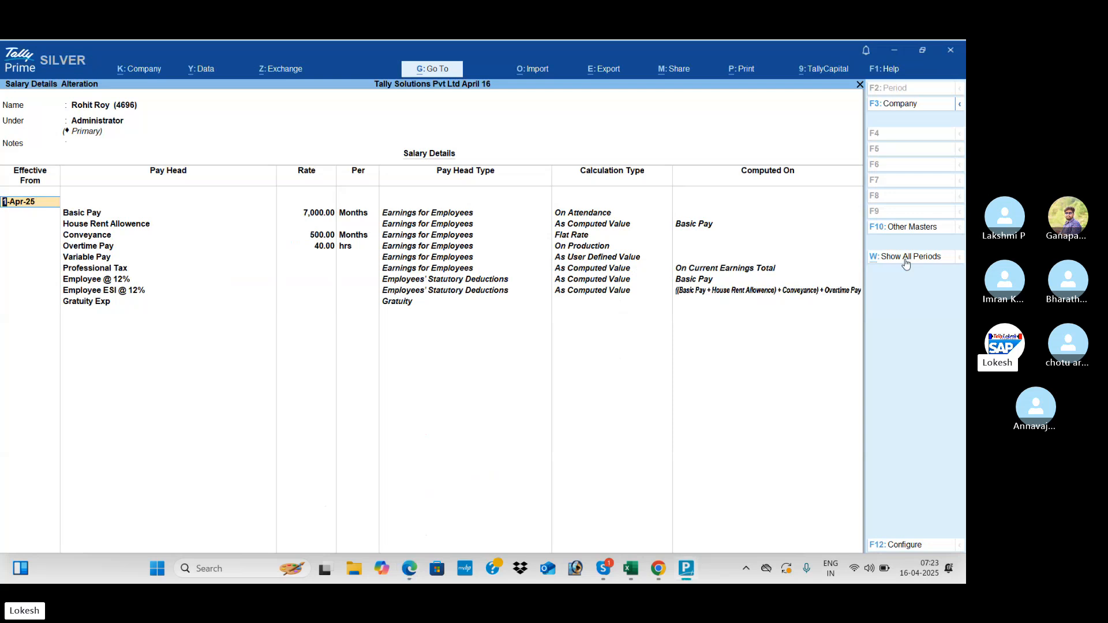
pyautogui.hotkey('alt', 'Tab')
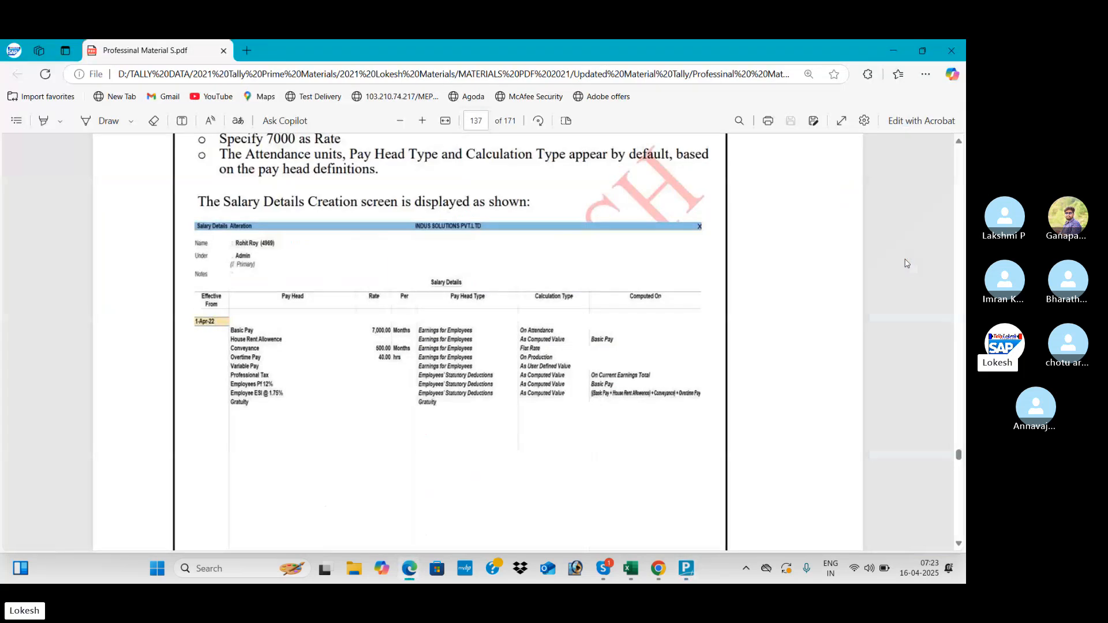
pyautogui.hotkey('alt', 'Tab')
pyautogui.press('Return')
pyautogui.press('Escape')
pyautogui.press('Escape')
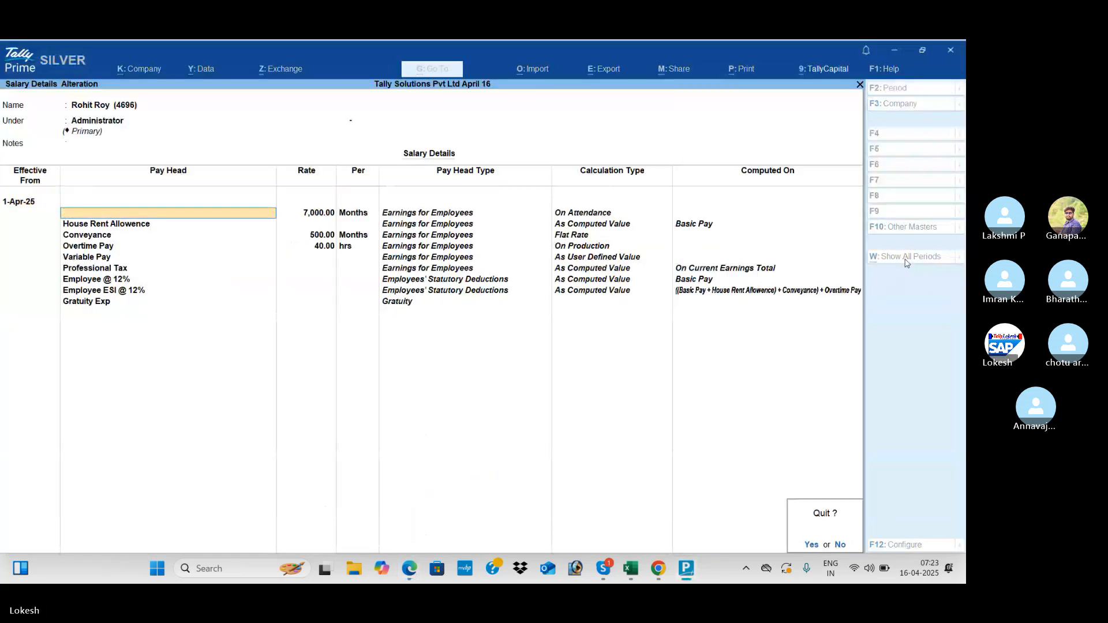
pyautogui.press('y')
pyautogui.hotkey('alt', 'Tab')
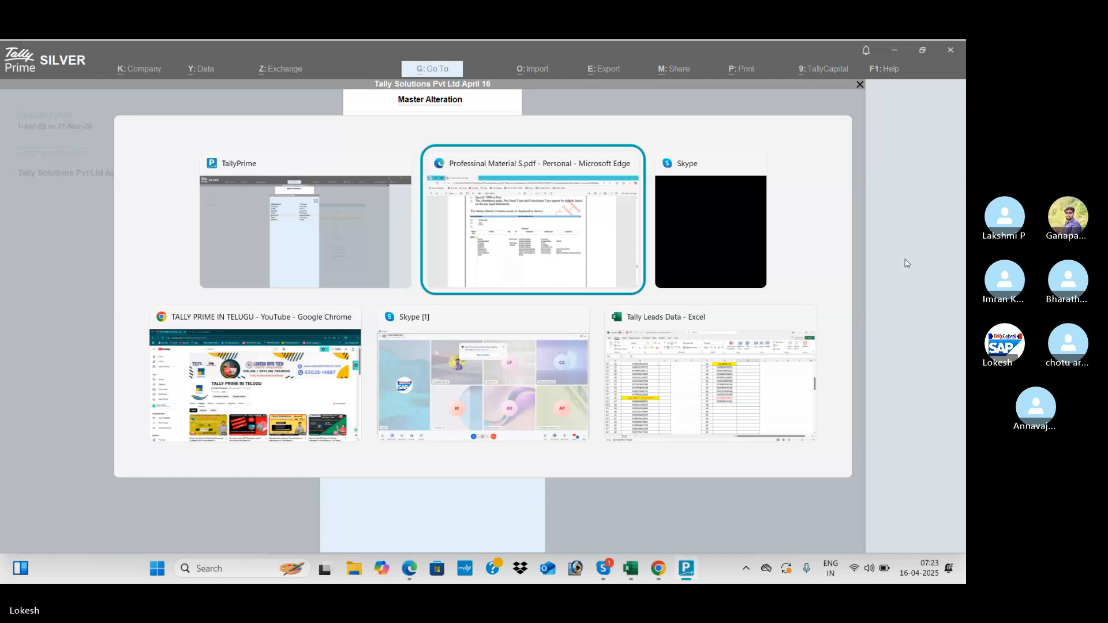
# - Check Preeti's salary details against the reference table and close them unchanged
pyautogui.scroll(-10, 907, 264)
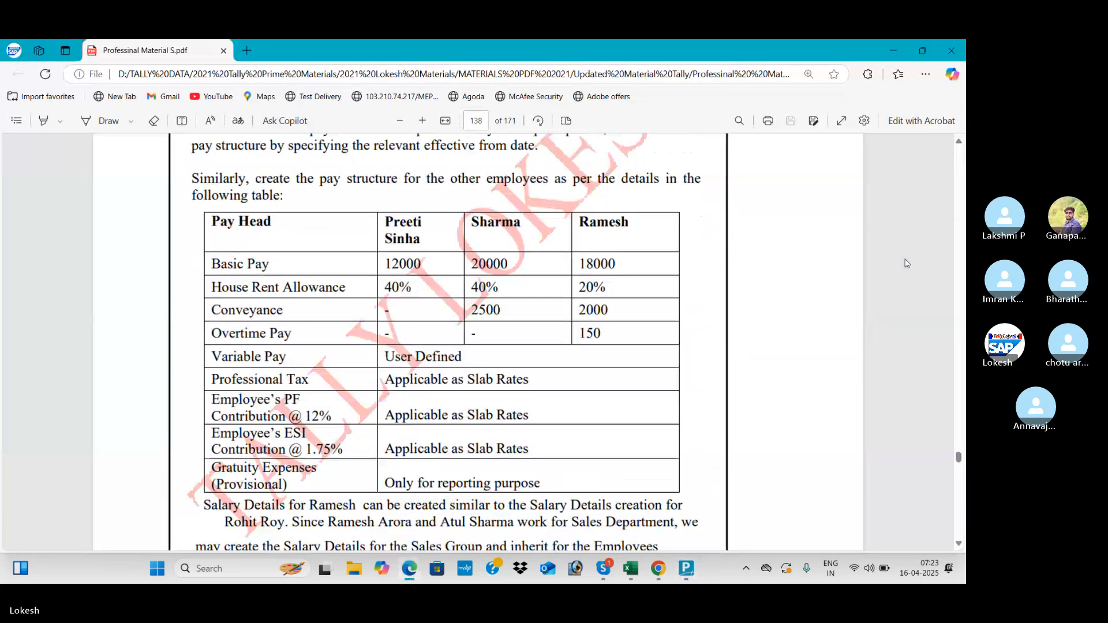
pyautogui.hotkey('alt', 'Tab')
pyautogui.press('Up')
pyautogui.press('Up')
pyautogui.press('Up')
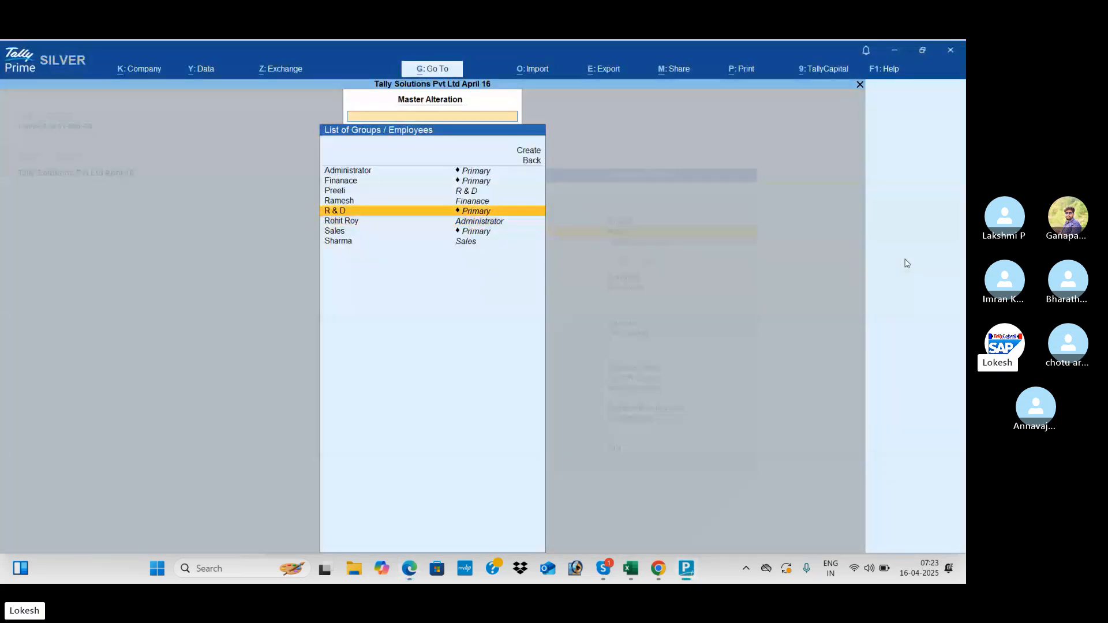
pyautogui.press('Return')
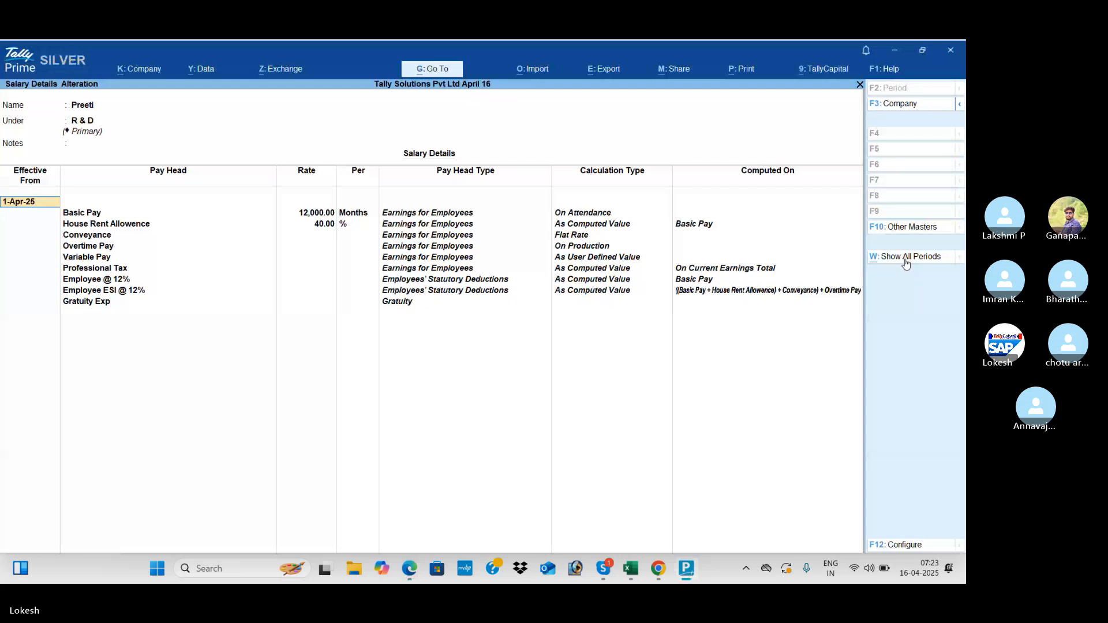
pyautogui.hotkey('alt', 'Tab')
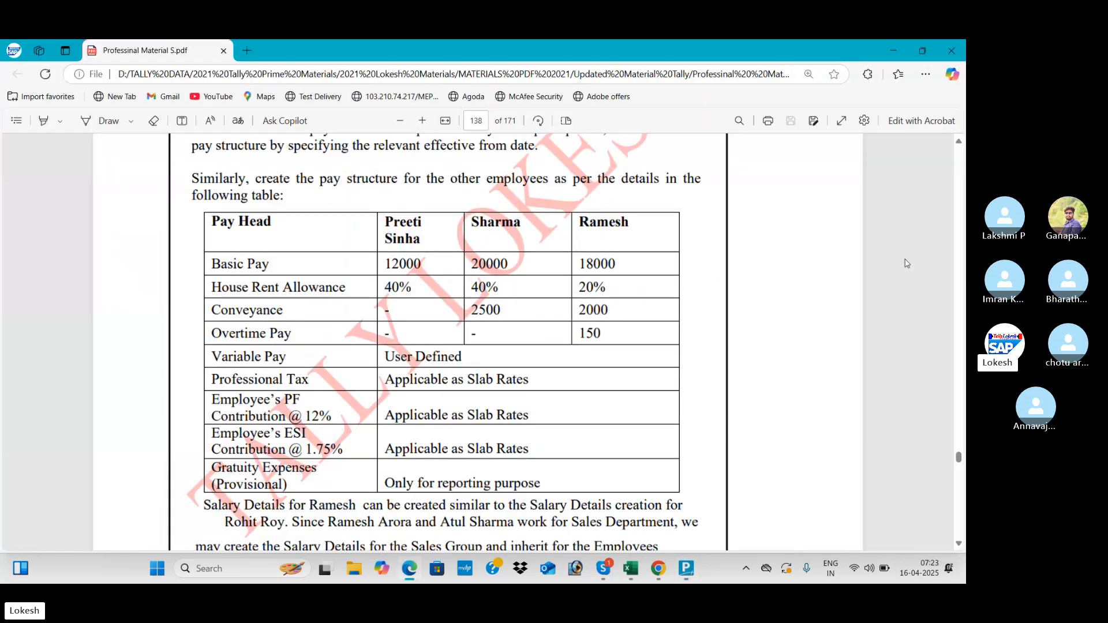
pyautogui.hotkey('alt', 'Tab')
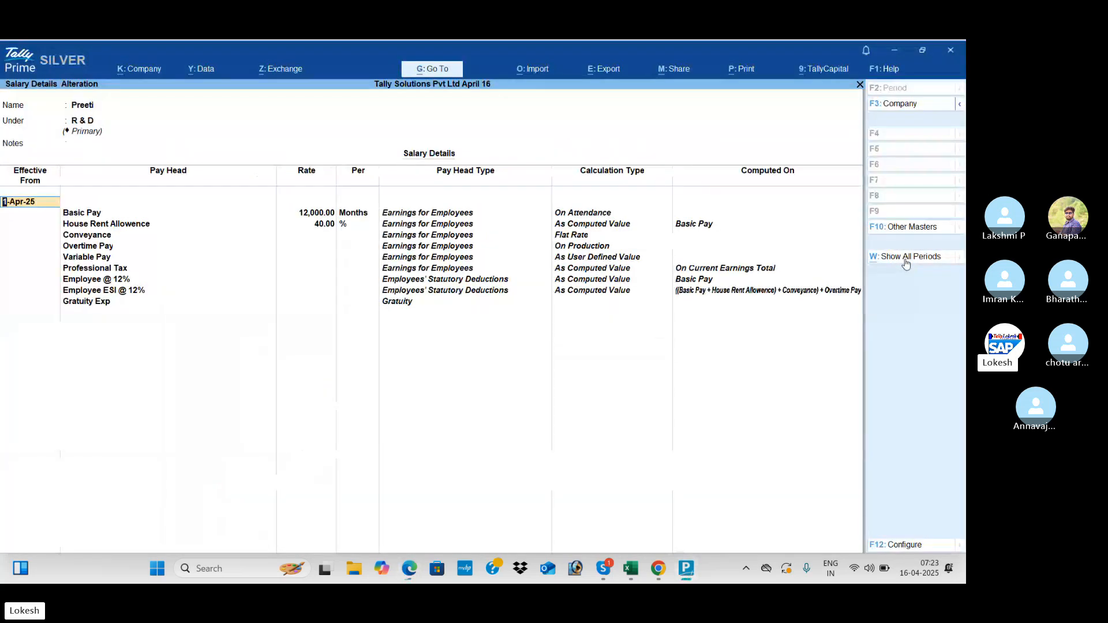
pyautogui.press('Escape')
pyautogui.press('y')
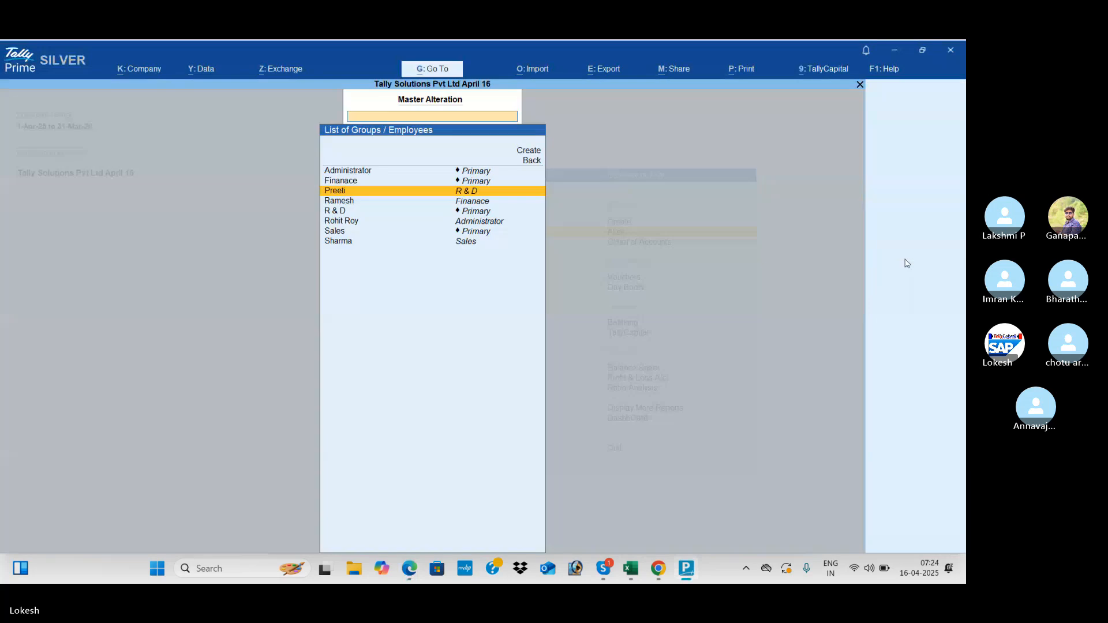
# - Compare Sharma's Basic Pay through Conveyance rates with the table and re-save them
pyautogui.hotkey('alt', 'Tab')
pyautogui.hotkey('alt', 'Tab')
pyautogui.press('Down')
pyautogui.press('Down')
pyautogui.press('Down')
pyautogui.press('Down')
pyautogui.press('Down')
pyautogui.press('Return')
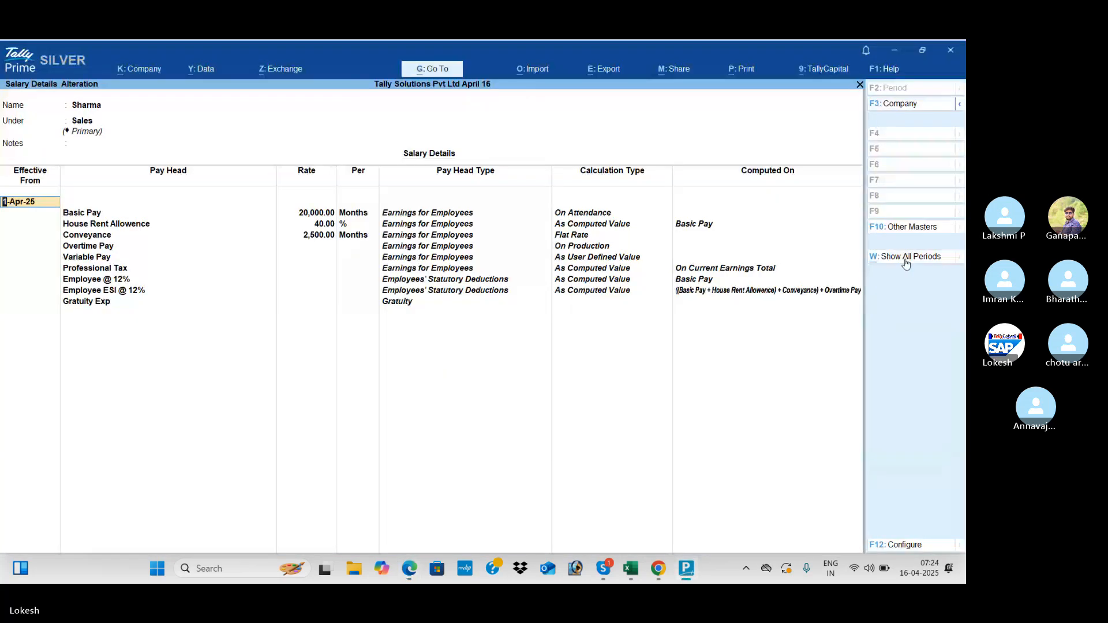
pyautogui.hotkey('alt', 'Tab')
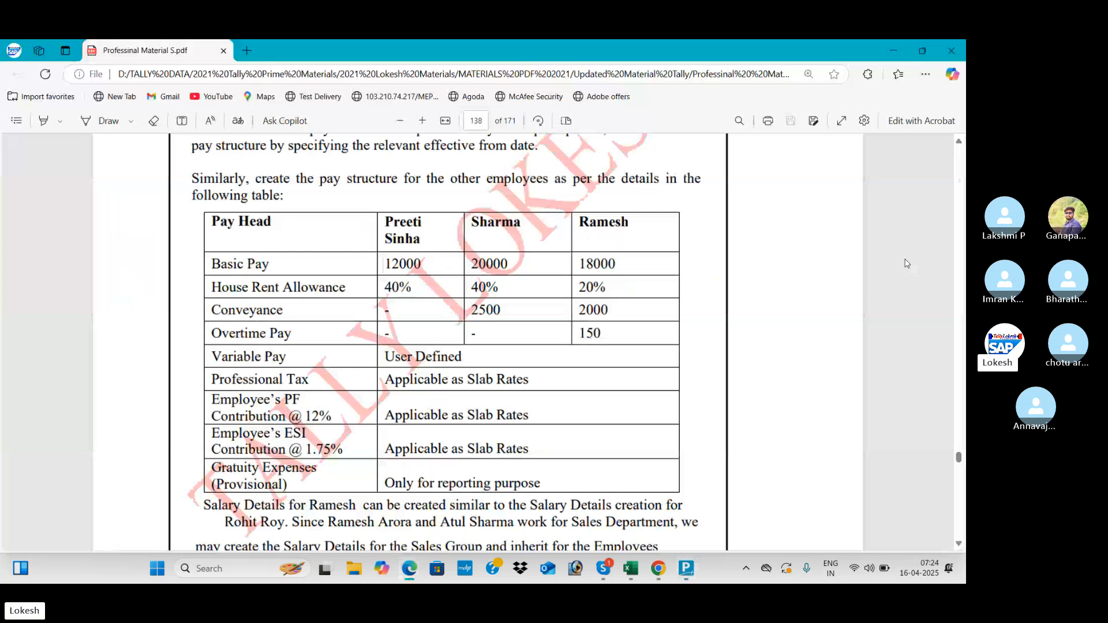
pyautogui.hotkey('alt', 'Tab')
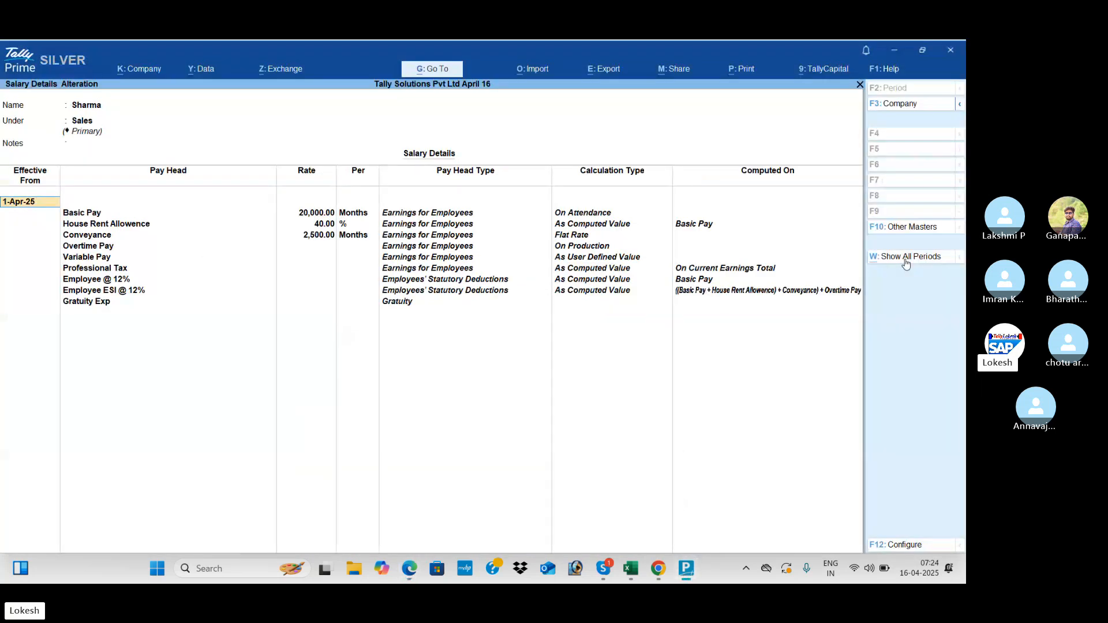
pyautogui.press('Return')
pyautogui.press('Down')
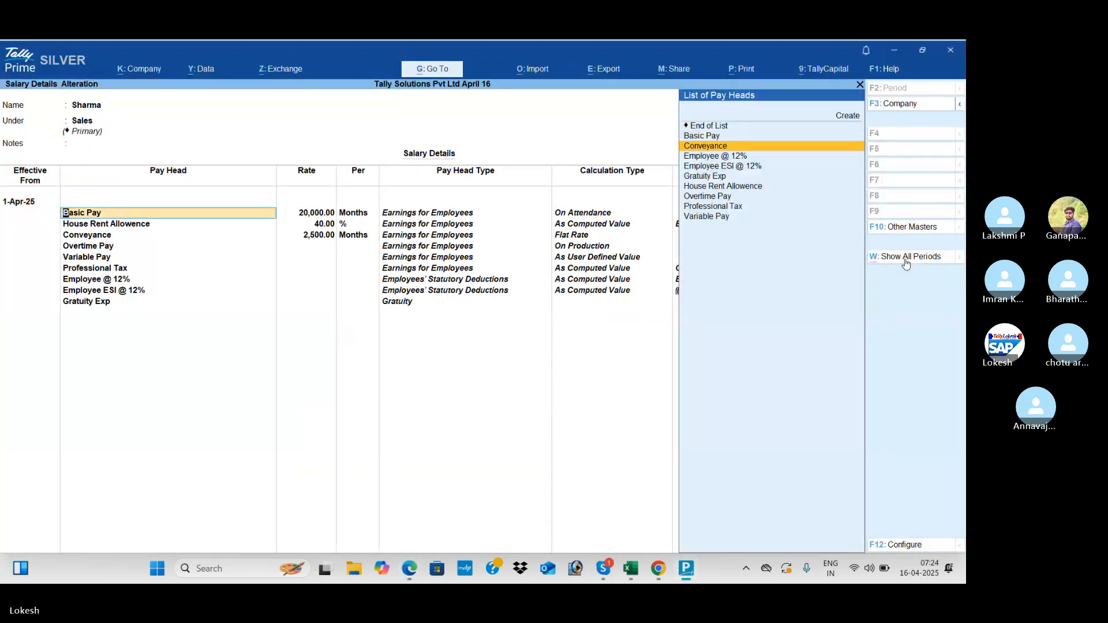
pyautogui.press('Up')
pyautogui.press('Return')
pyautogui.press('Return')
pyautogui.press('Return')
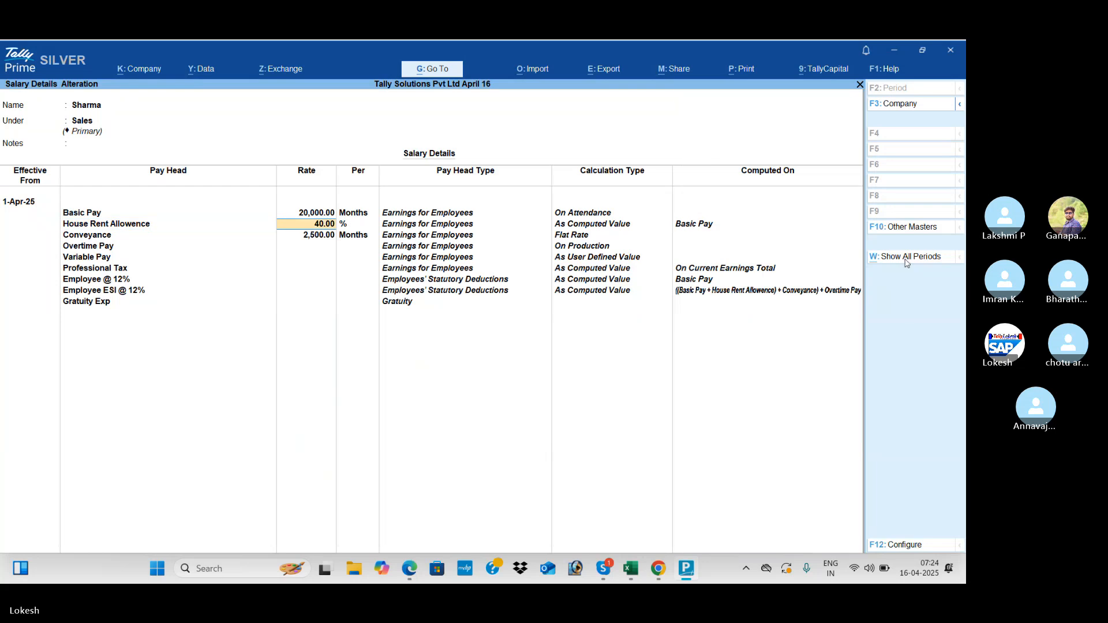
pyautogui.press('Return')
pyautogui.press('Return')
pyautogui.hotkey('alt', 'Tab')
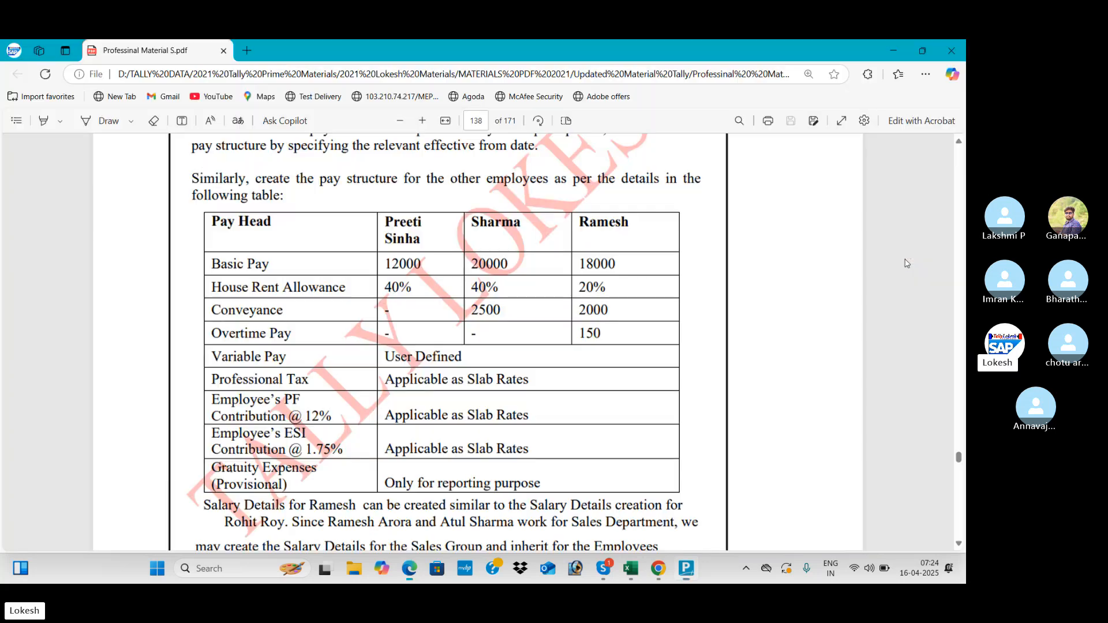
pyautogui.hotkey('alt', 'Tab')
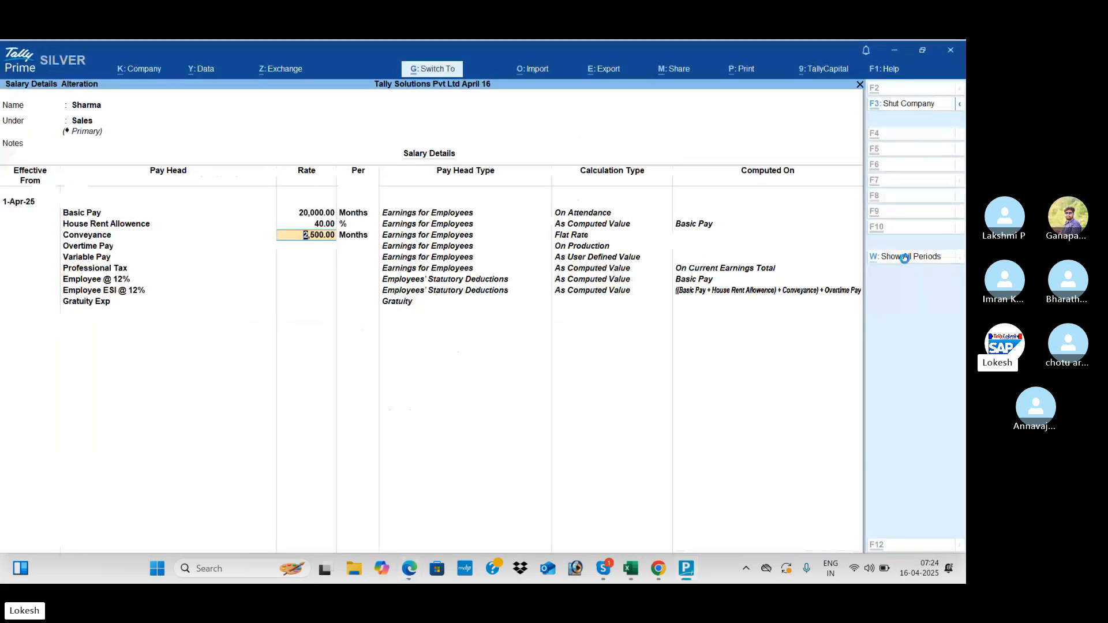
pyautogui.hotkey('ctrl', 'a')
# - Verify Ramesh's salary details against the table and re-save them
pyautogui.hotkey('alt', 'Tab')
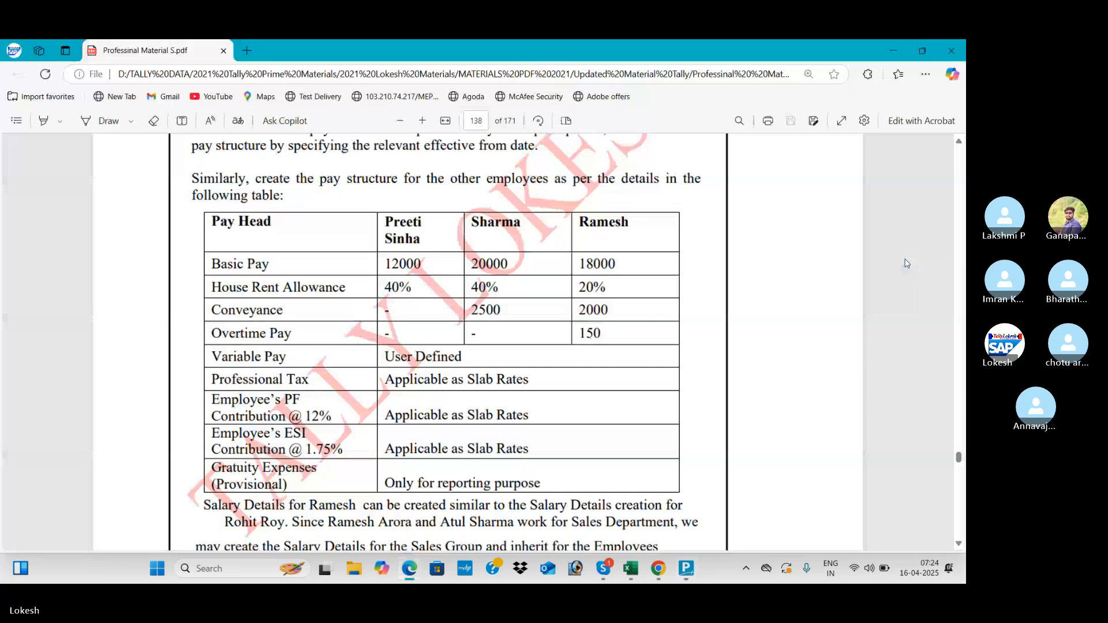
pyautogui.hotkey('alt', 'Tab')
pyautogui.press('Up')
pyautogui.press('Up')
pyautogui.press('Up')
pyautogui.press('Up')
pyautogui.press('Return')
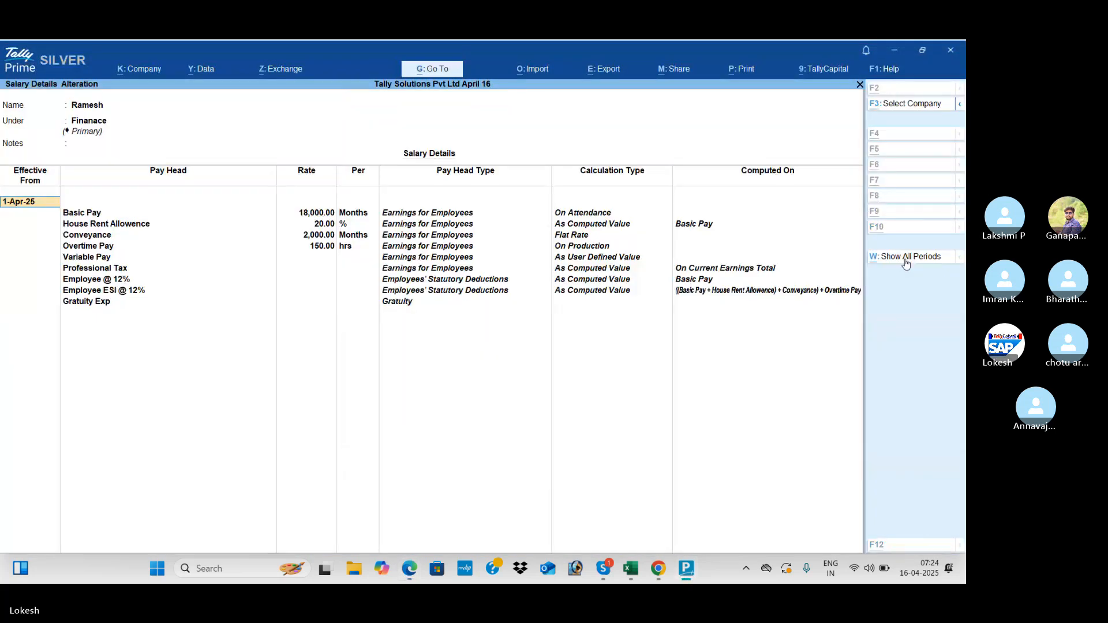
pyautogui.hotkey('alt', 'Tab')
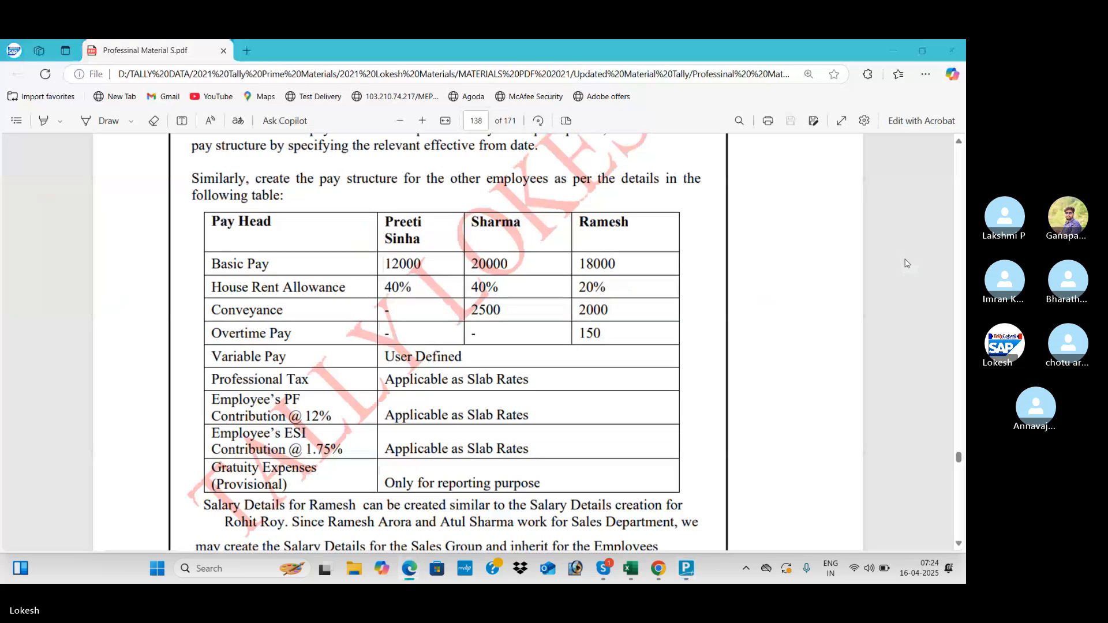
pyautogui.hotkey('alt', 'Tab')
pyautogui.hotkey('alt', 'Tab')
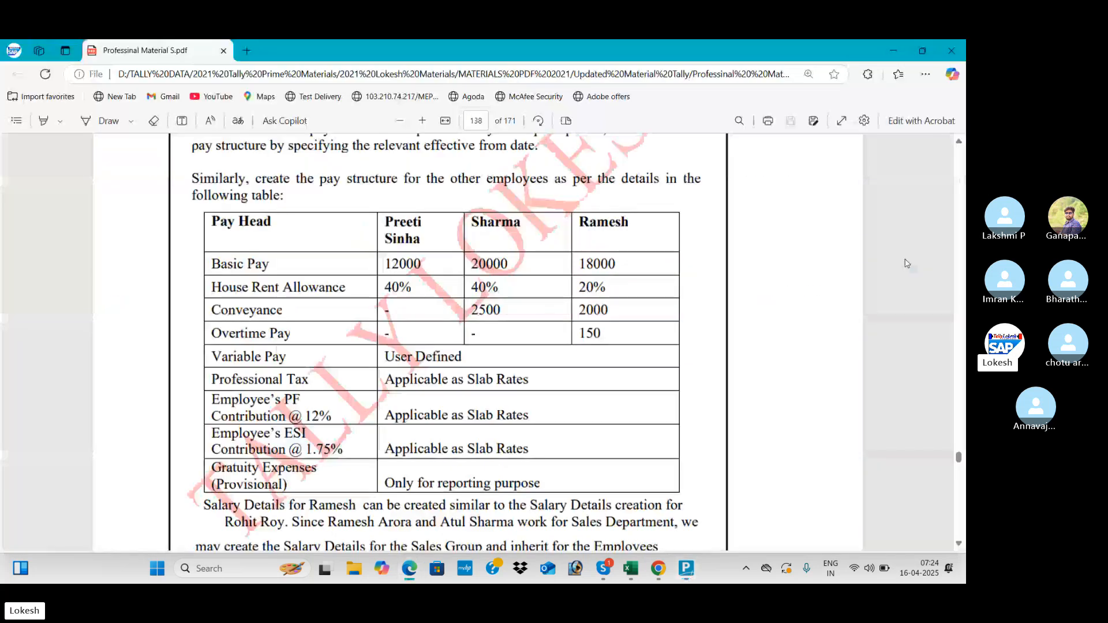
pyautogui.hotkey('alt', 'Tab')
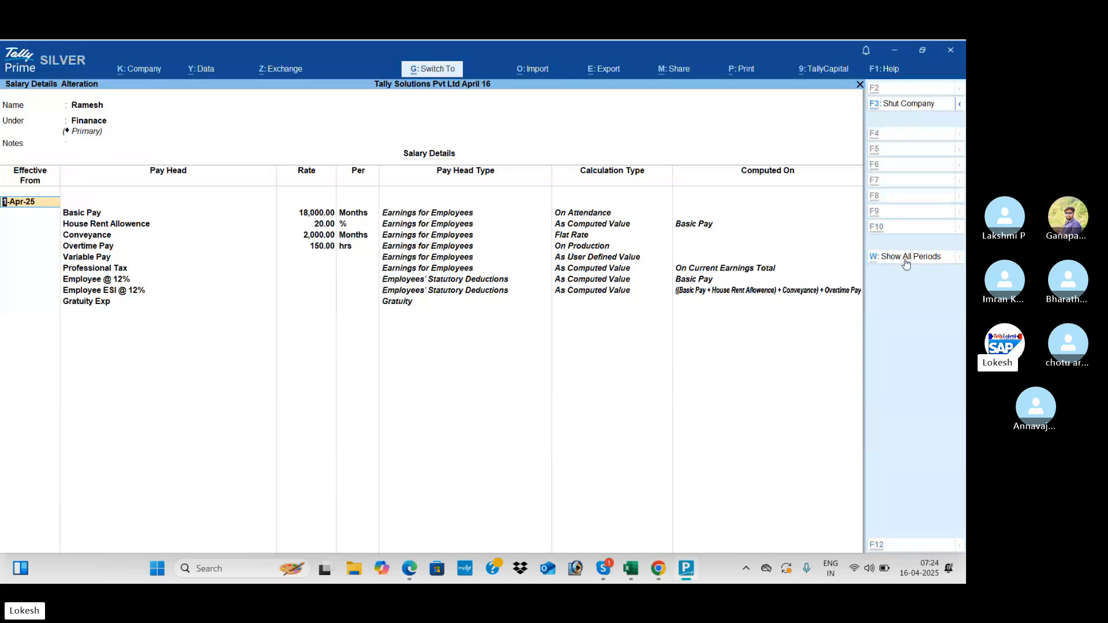
pyautogui.hotkey('ctrl', 'a')
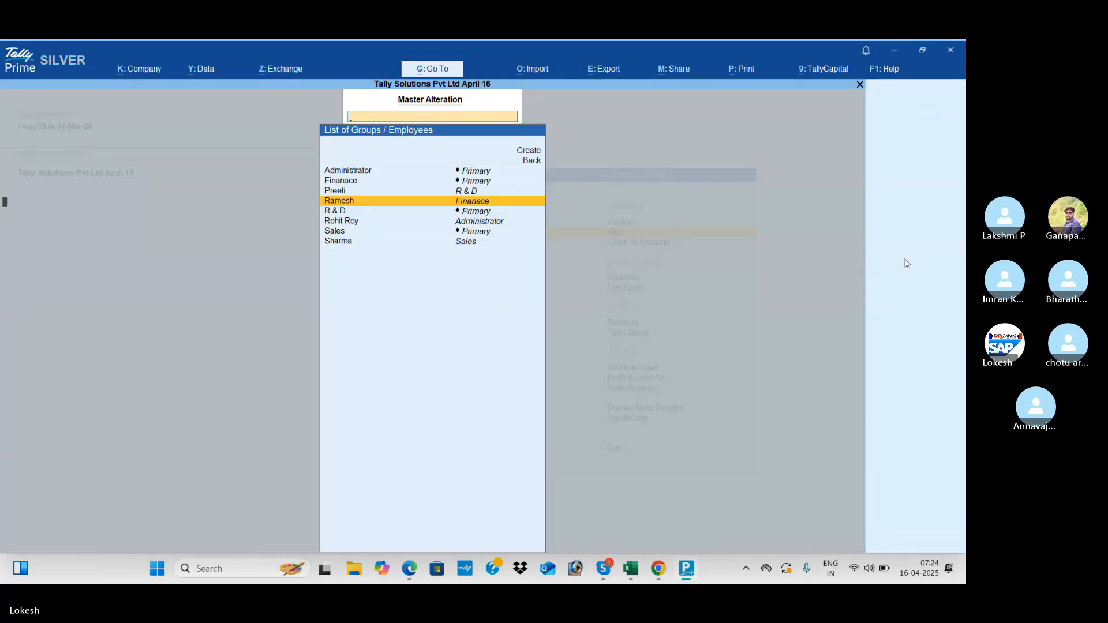
pyautogui.press('Return')
pyautogui.press('Escape')
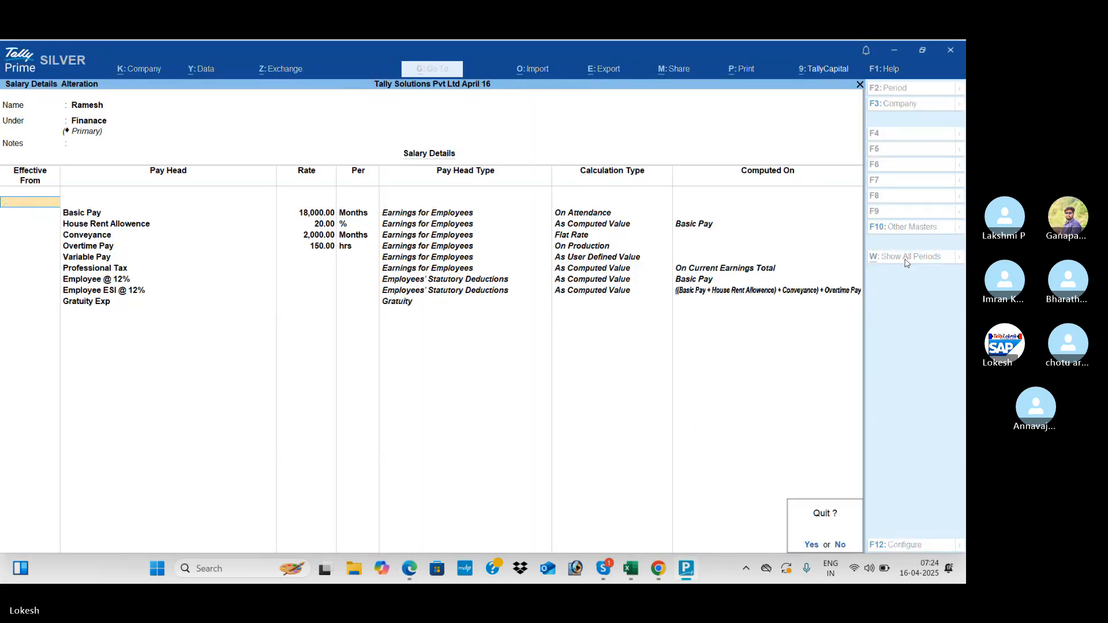
# - Quit the salary screen without changes and open the Day Book from Gateway of Tally
pyautogui.press('y')
pyautogui.press('Escape')
pyautogui.press('Escape')
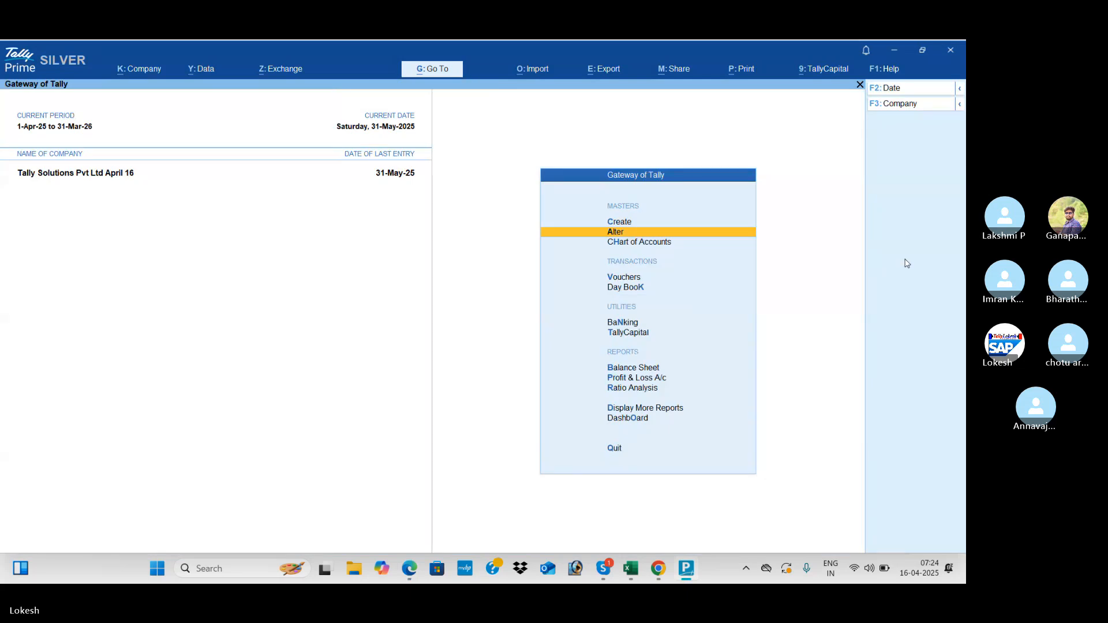
pyautogui.press('Down')
pyautogui.press('Down')
pyautogui.press('Down')
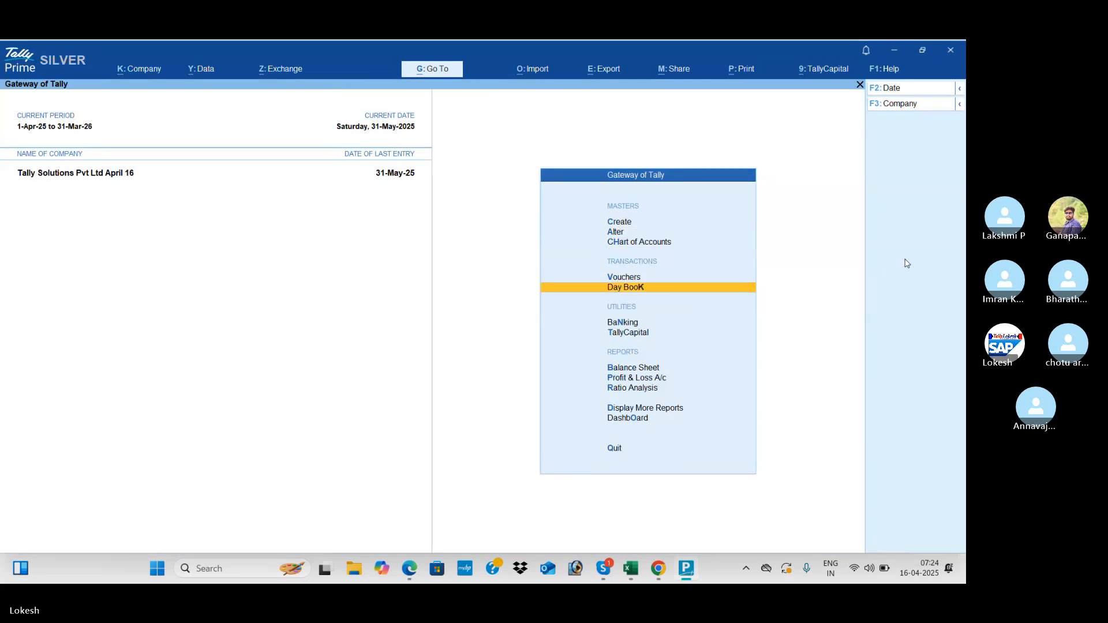
pyautogui.press('Return')
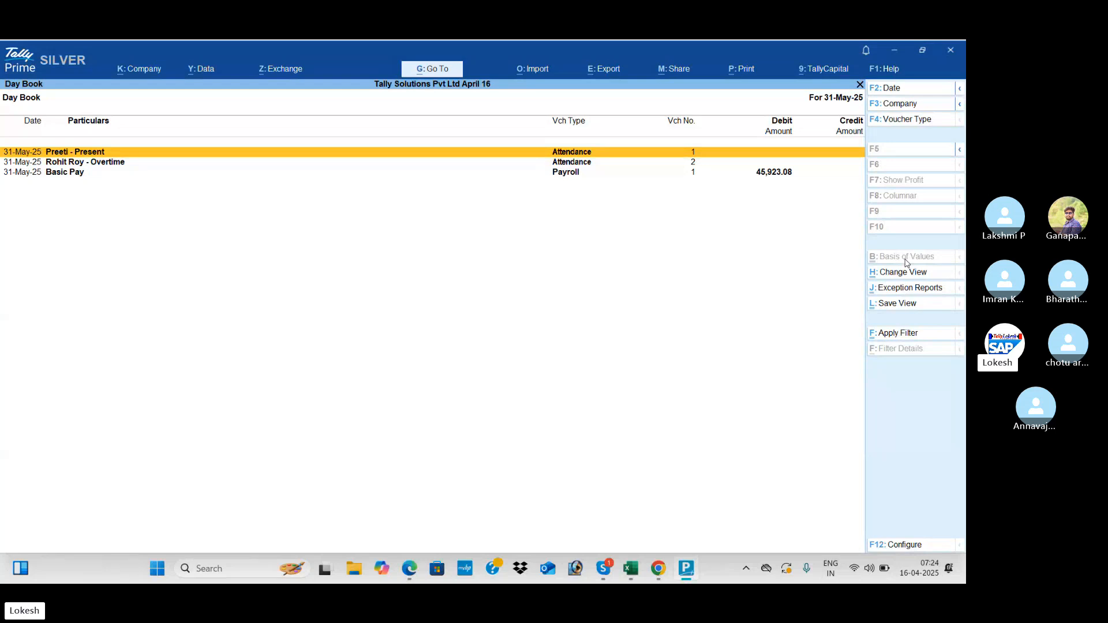
# - Scroll the training PDF down to page 144's 31 May attendance table
pyautogui.hotkey('alt', 'Tab')
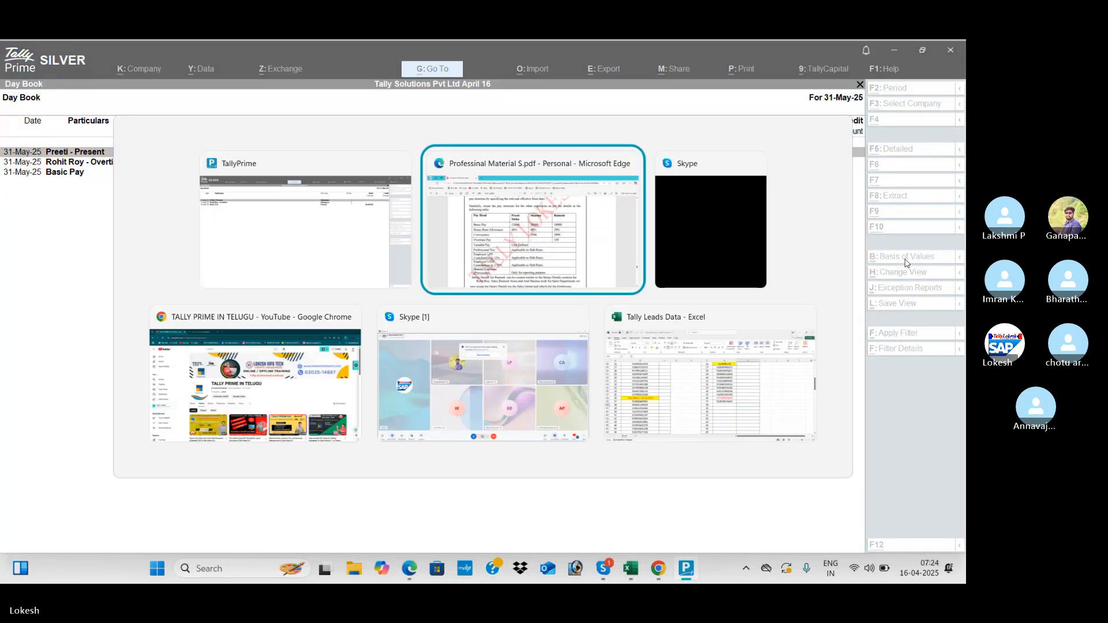
pyautogui.scroll(-10, 906, 263)
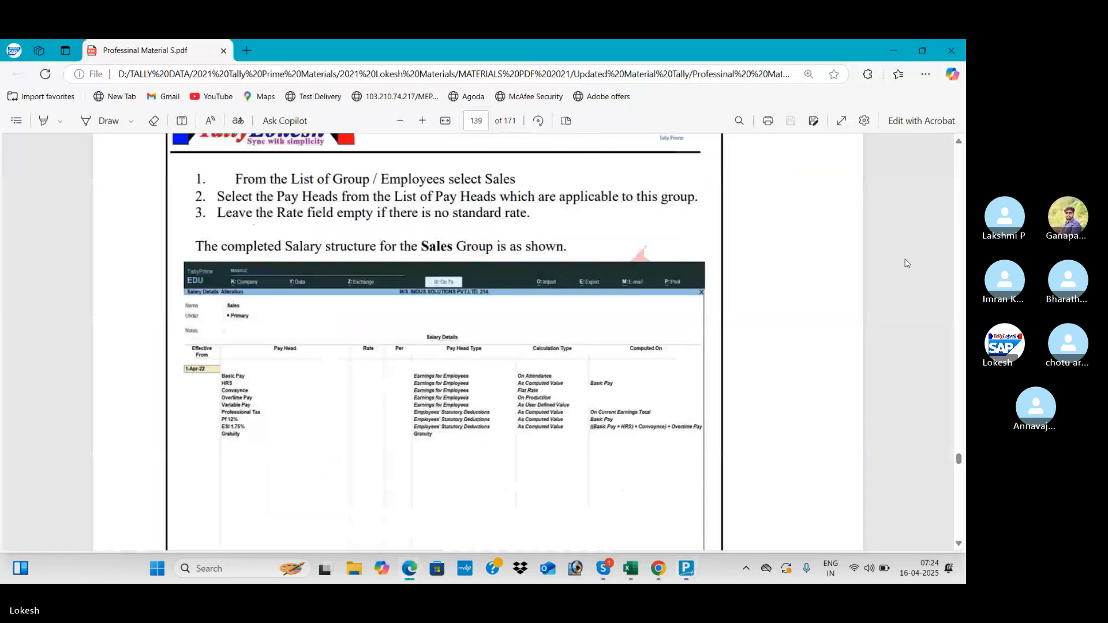
pyautogui.scroll(-15, 907, 263)
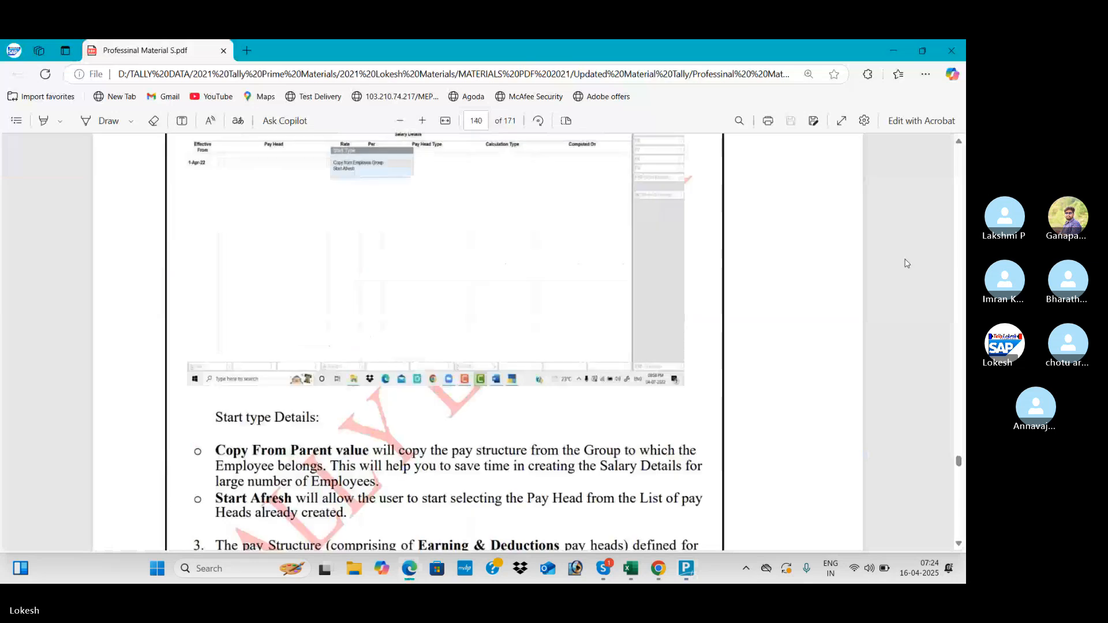
pyautogui.scroll(-15, 906, 263)
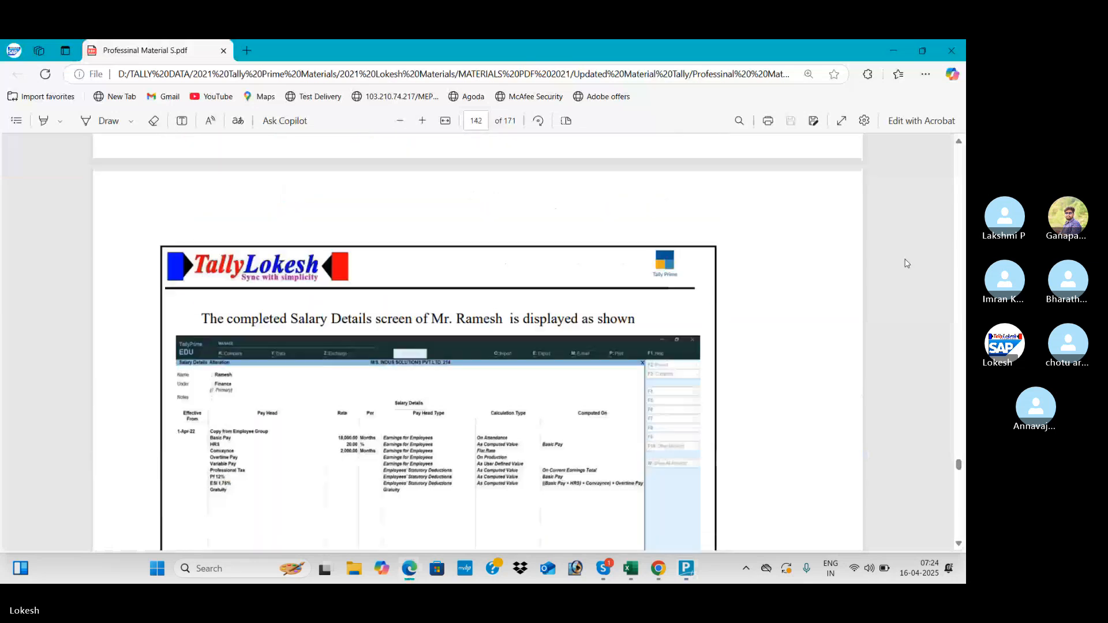
pyautogui.scroll(-15, 906, 263)
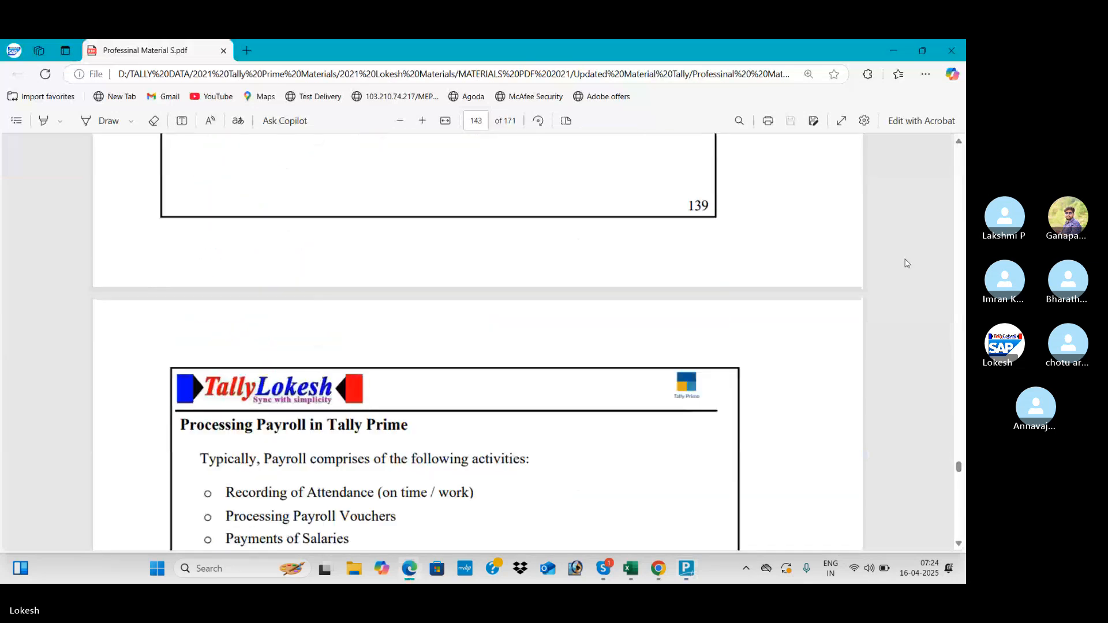
pyautogui.scroll(-8, 906, 264)
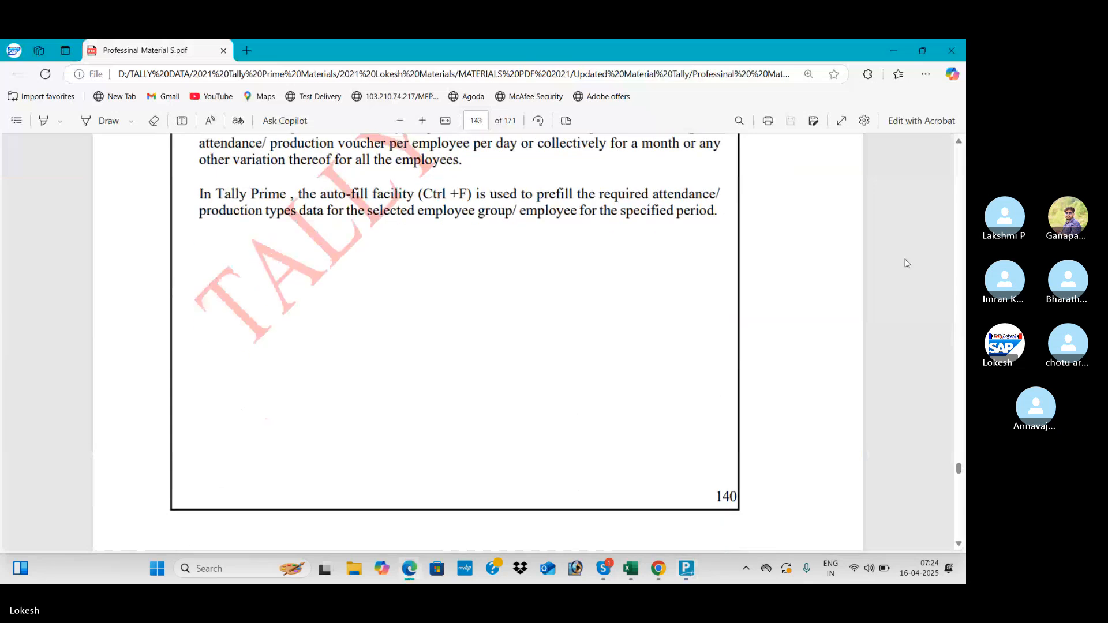
pyautogui.scroll(-10, 907, 264)
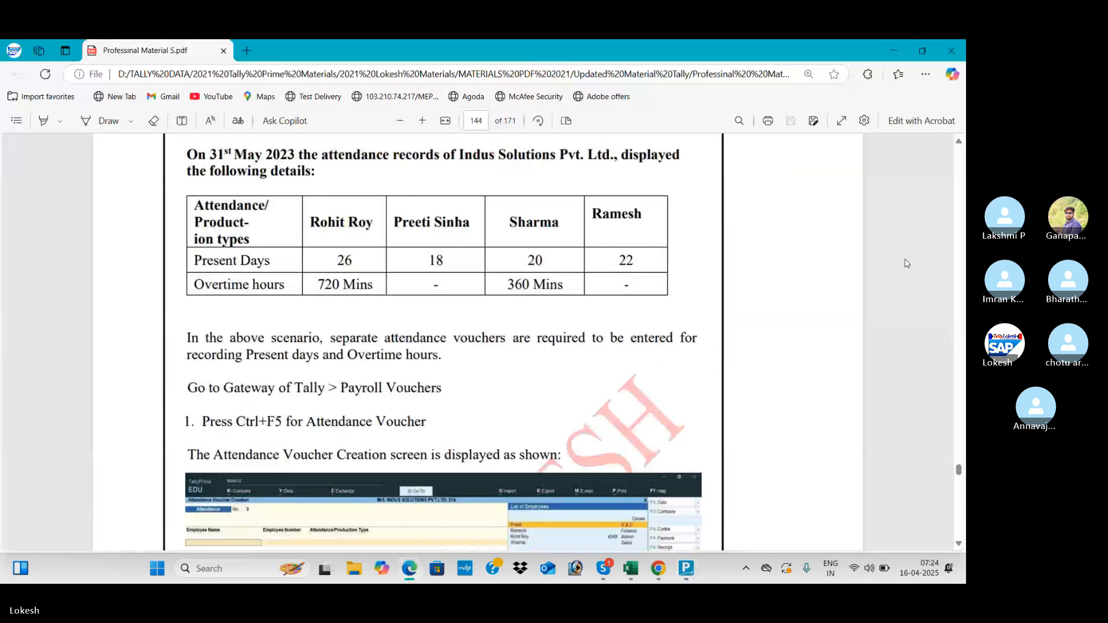
pyautogui.scroll(-1, 906, 263)
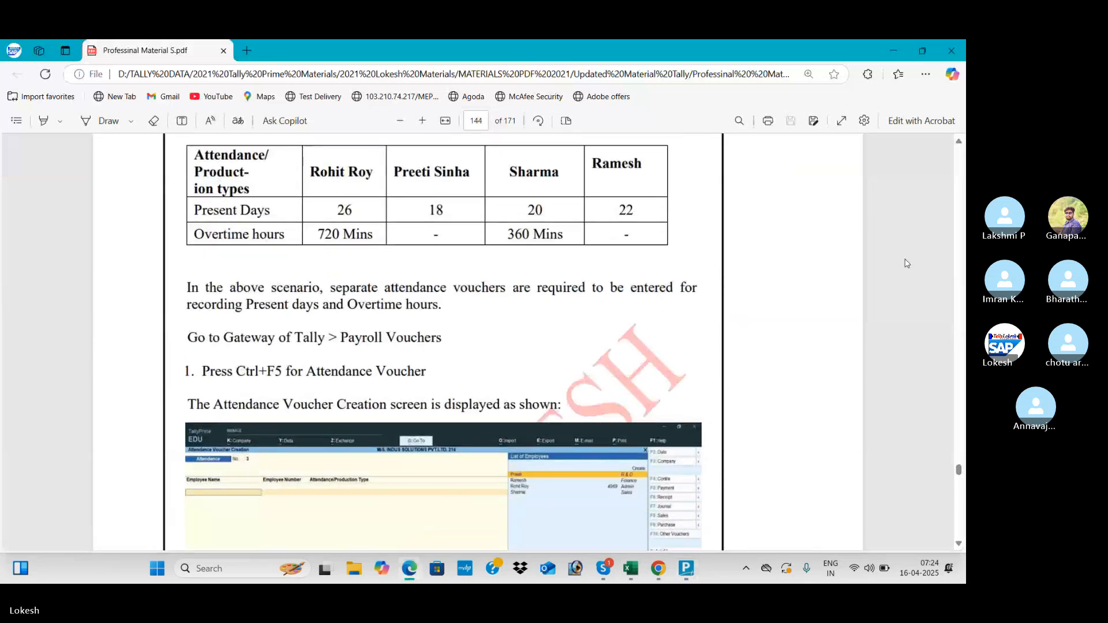
pyautogui.scroll(-1, 906, 263)
pyautogui.scroll(-2, 906, 264)
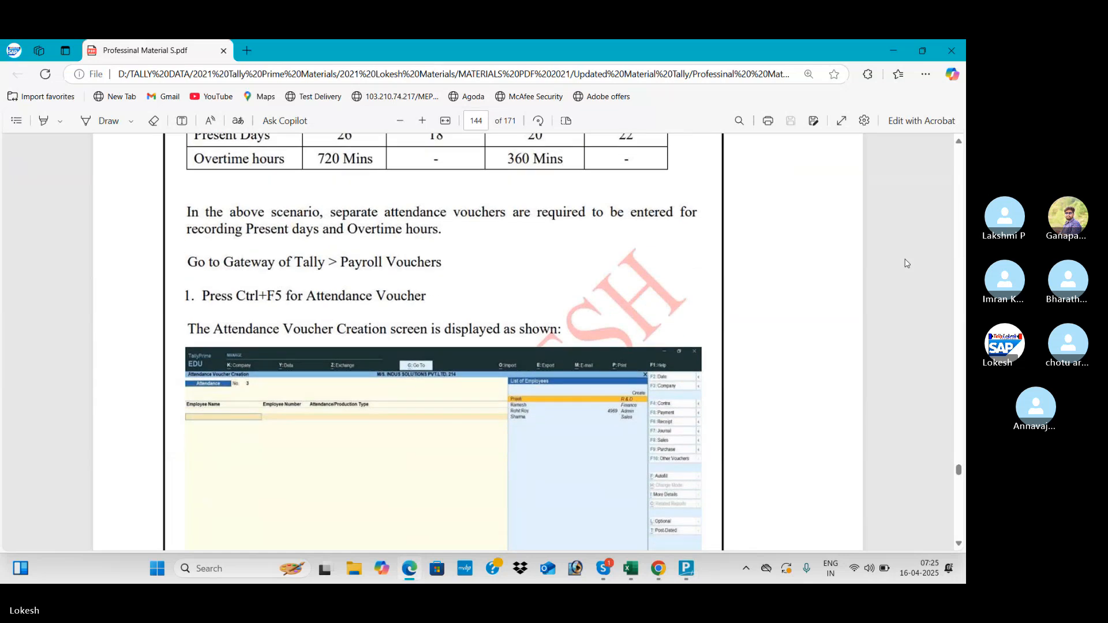
# - Compare attendance voucher No. 1 with the PDF's attendance table and close it unchanged
pyautogui.hotkey('alt', 'Tab')
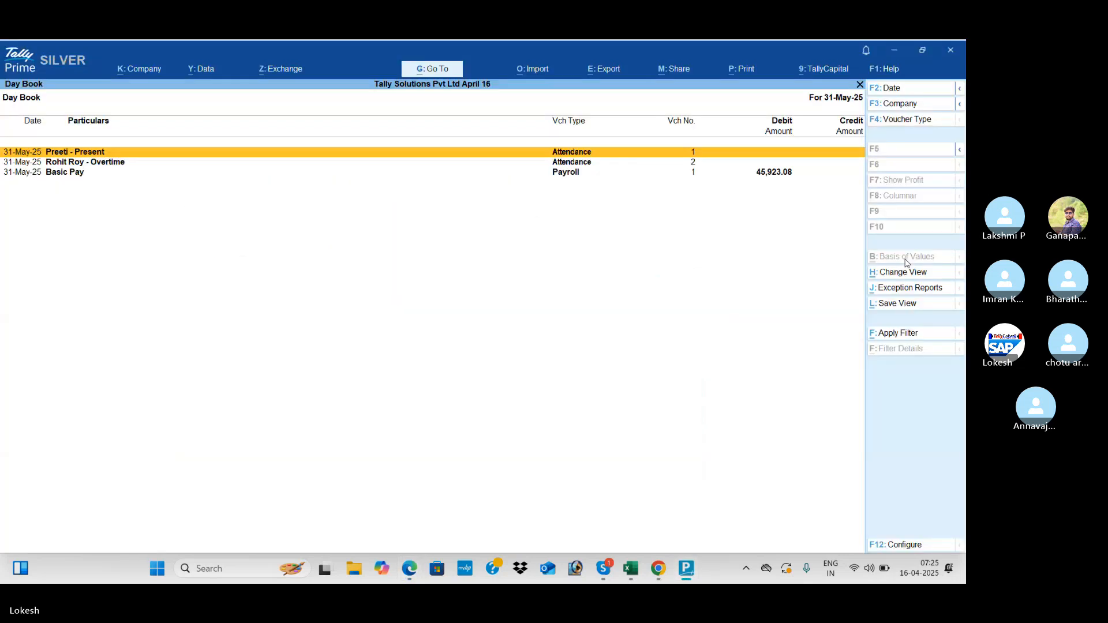
pyautogui.press('Return')
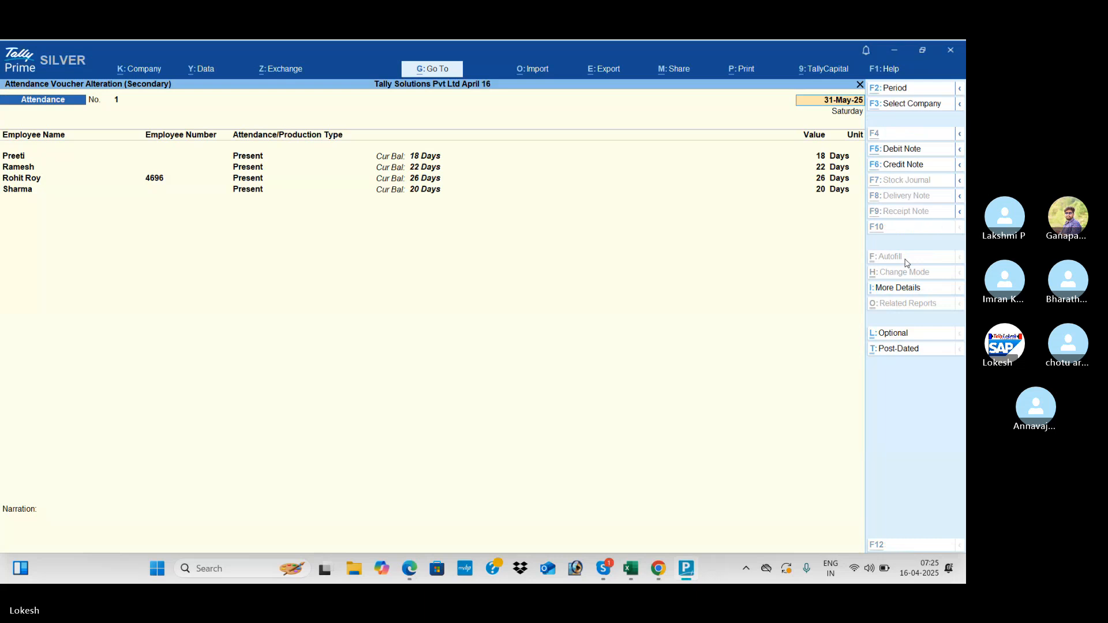
pyautogui.hotkey('alt', 'Tab')
pyautogui.scroll(2, 905, 263)
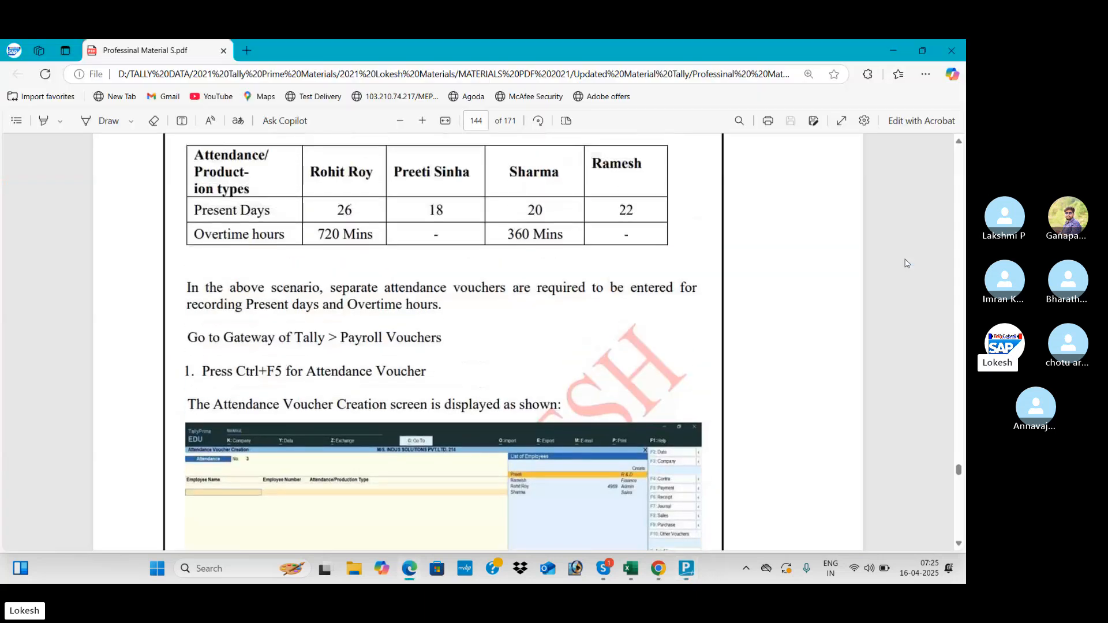
pyautogui.hotkey('alt', 'Tab')
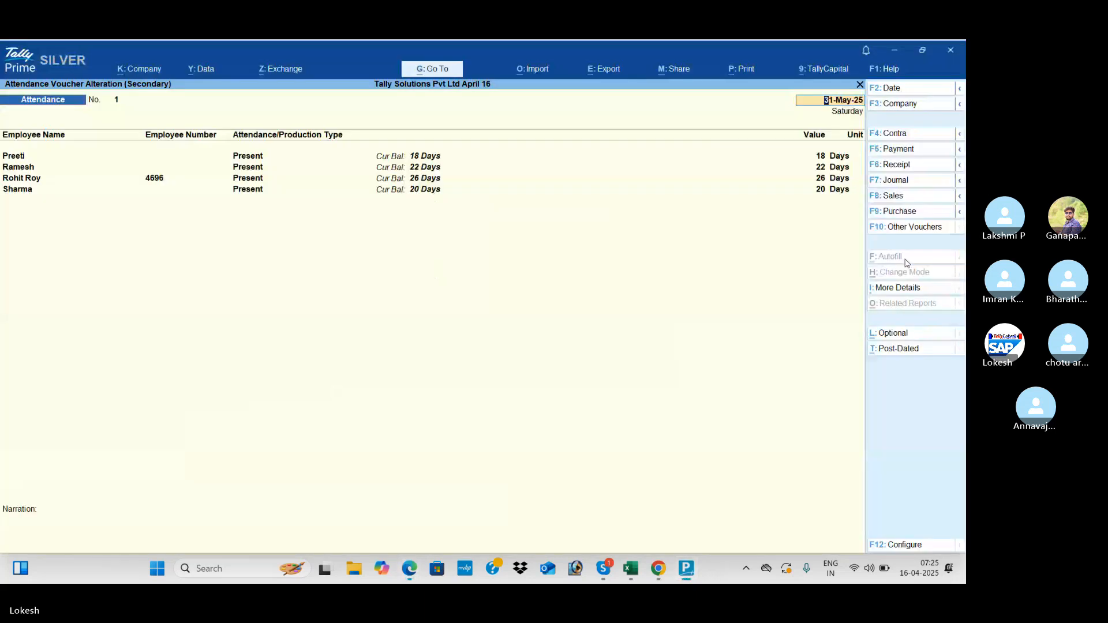
pyautogui.hotkey('alt', 'Tab')
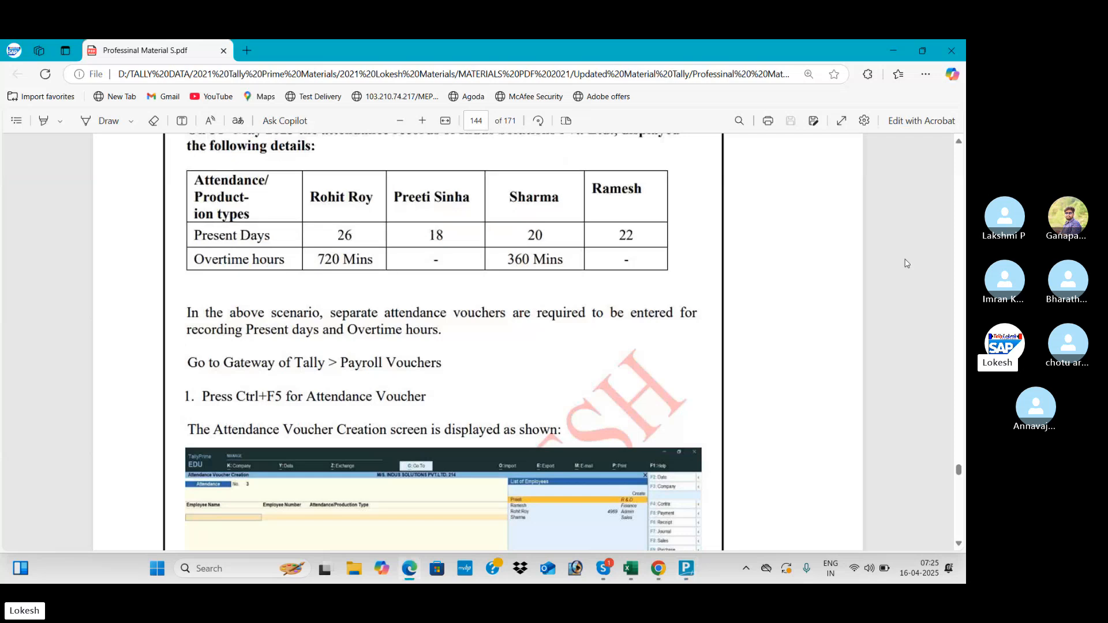
pyautogui.hotkey('alt', 'Tab')
pyautogui.hotkey('alt', 'Tab')
pyautogui.hotkey('alt', 'Tab')
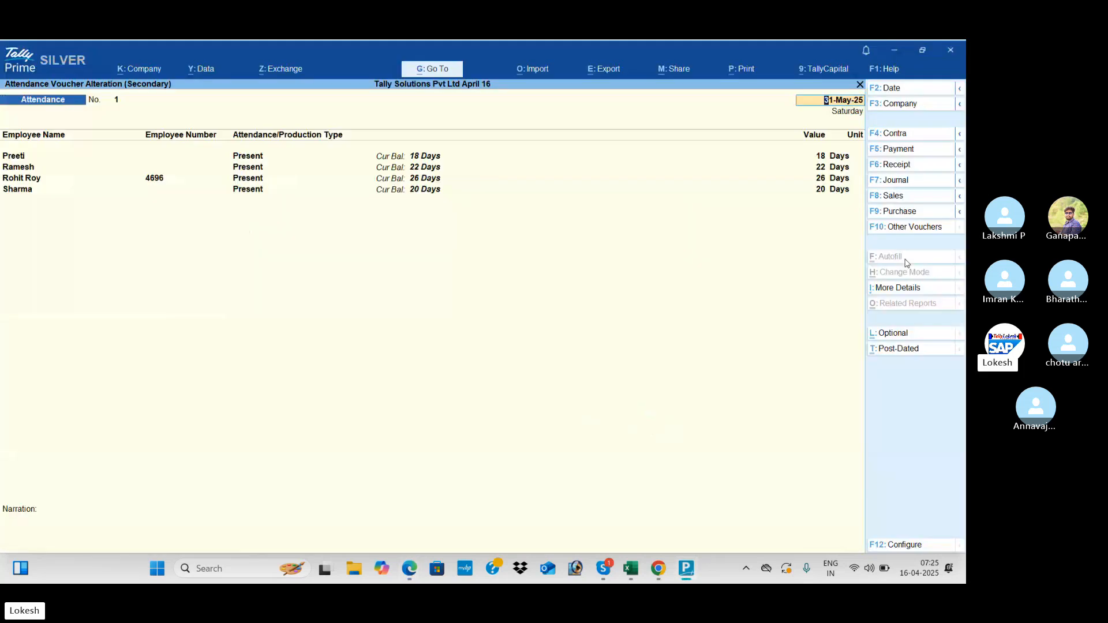
pyautogui.hotkey('alt', 'Tab')
pyautogui.hotkey('alt', 'Tab')
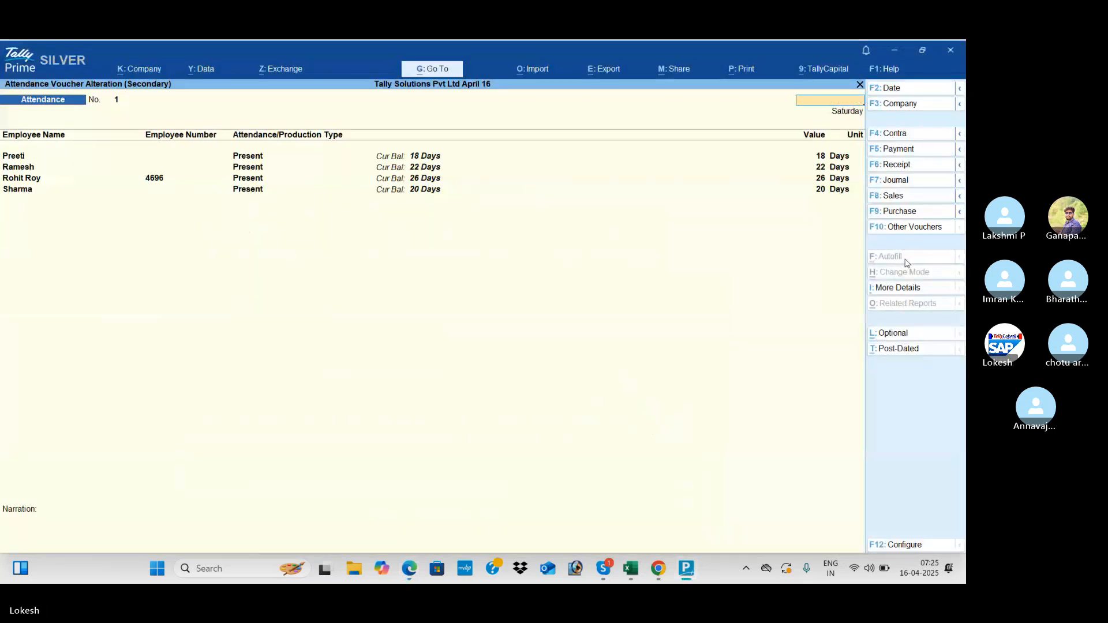
pyautogui.press('Escape')
pyautogui.press('y')
# - Check overtime attendance voucher No. 2 against the PDF and delete it
pyautogui.press('Down')
pyautogui.press('Return')
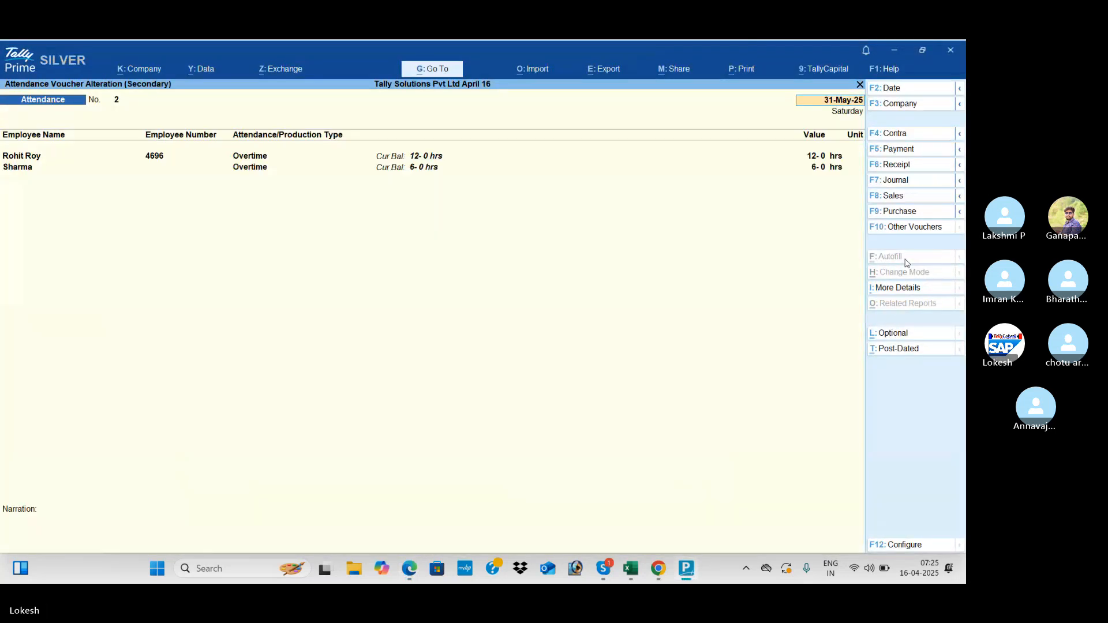
pyautogui.hotkey('alt', 'Tab')
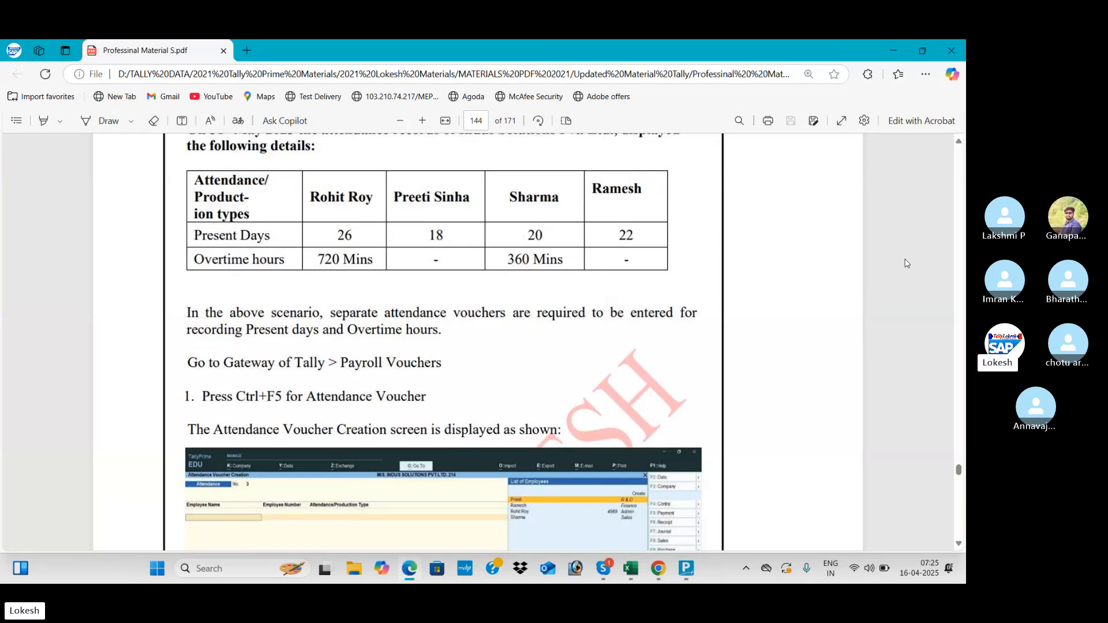
pyautogui.hotkey('alt', 'Tab')
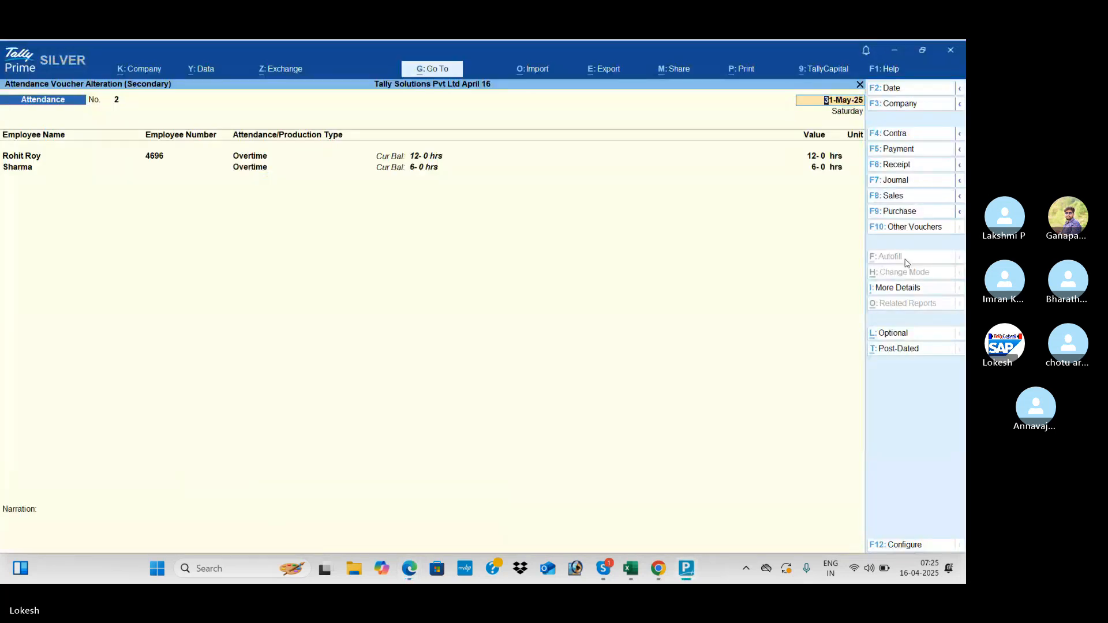
pyautogui.hotkey('alt', 'd')
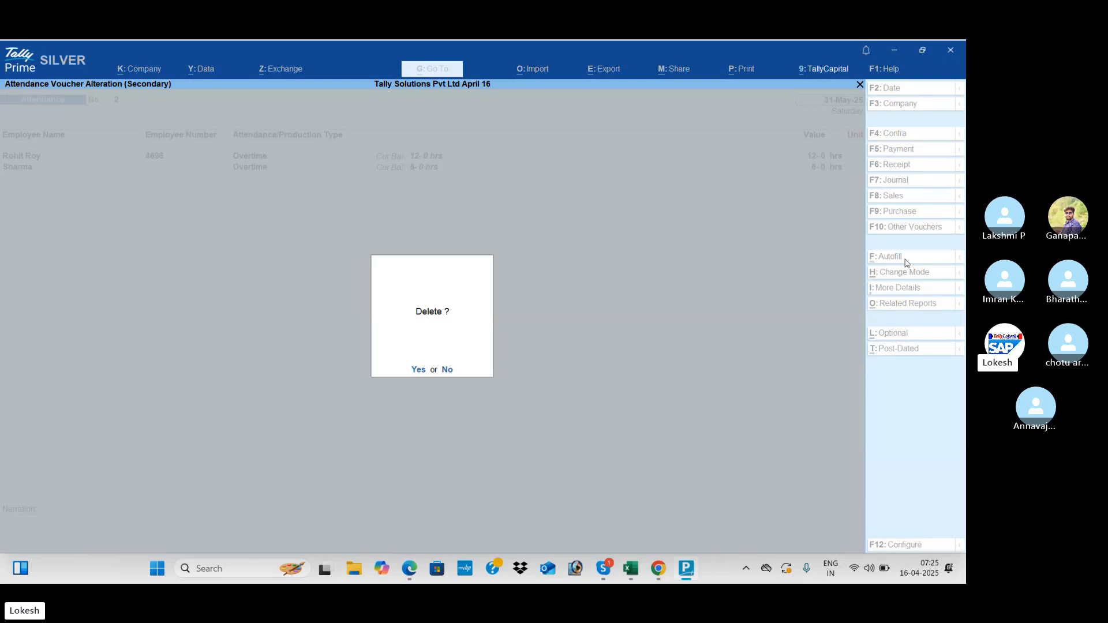
pyautogui.press('Return')
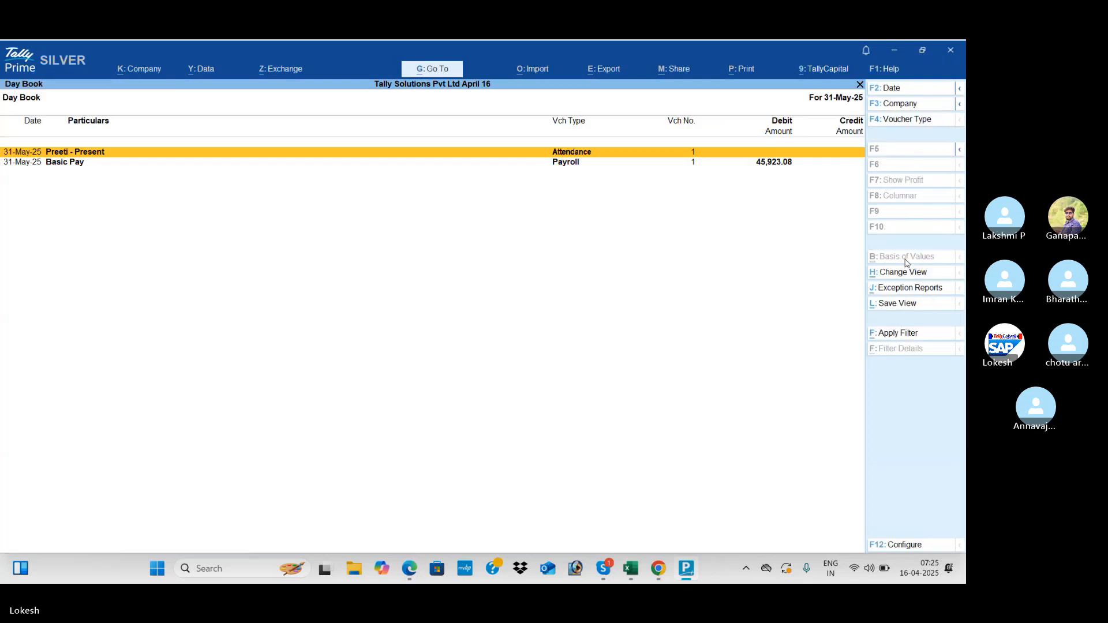
pyautogui.press('Escape')
# - Start a new attendance voucher dated 31-5-2025 autofilled with Overtime rows for all employees
pyautogui.press('Up')
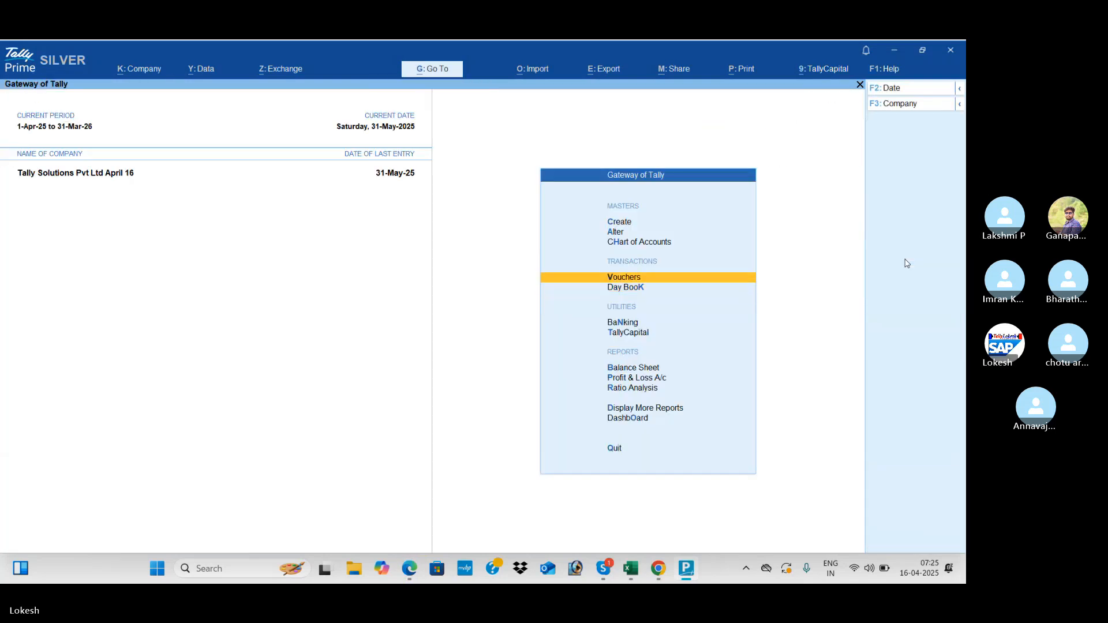
pyautogui.press('Return')
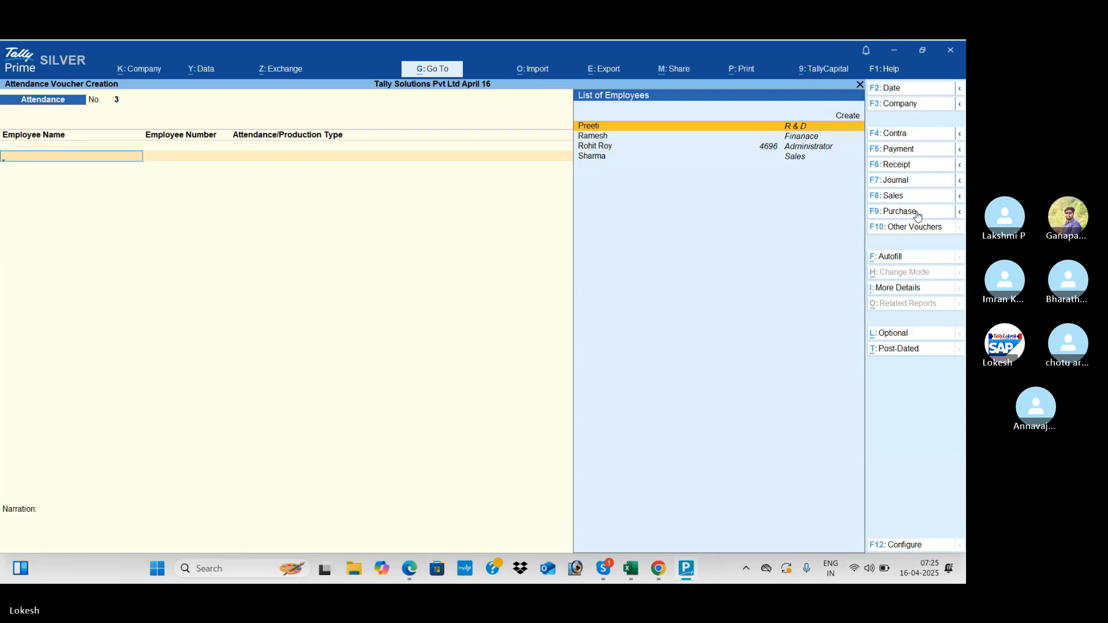
pyautogui.click(899, 258)
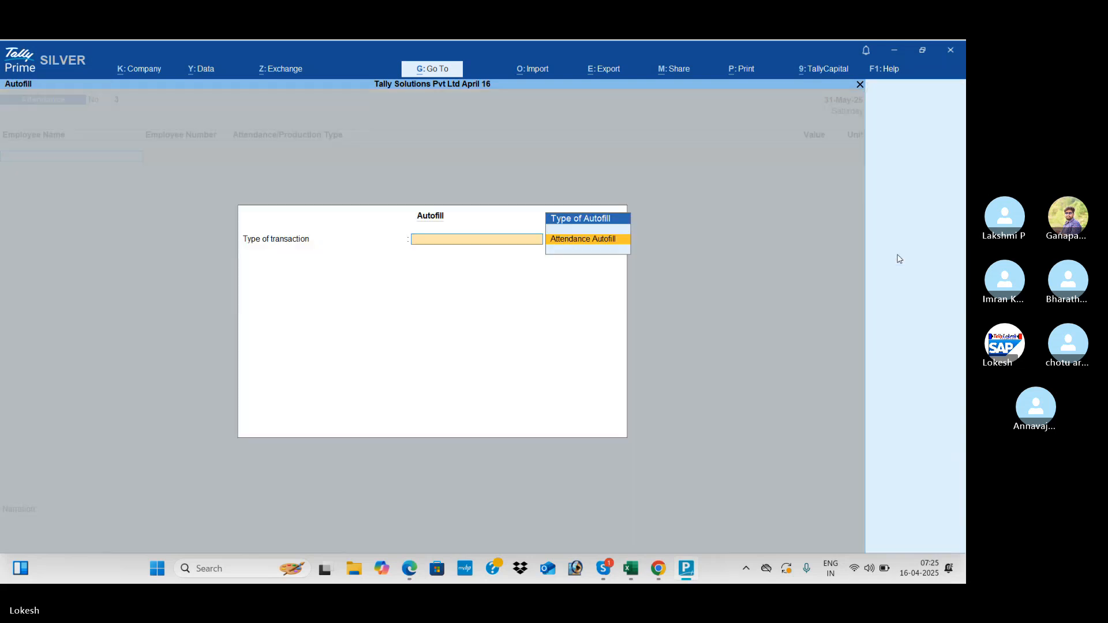
pyautogui.press('Return')
pyautogui.press('Return')
pyautogui.press('Return')
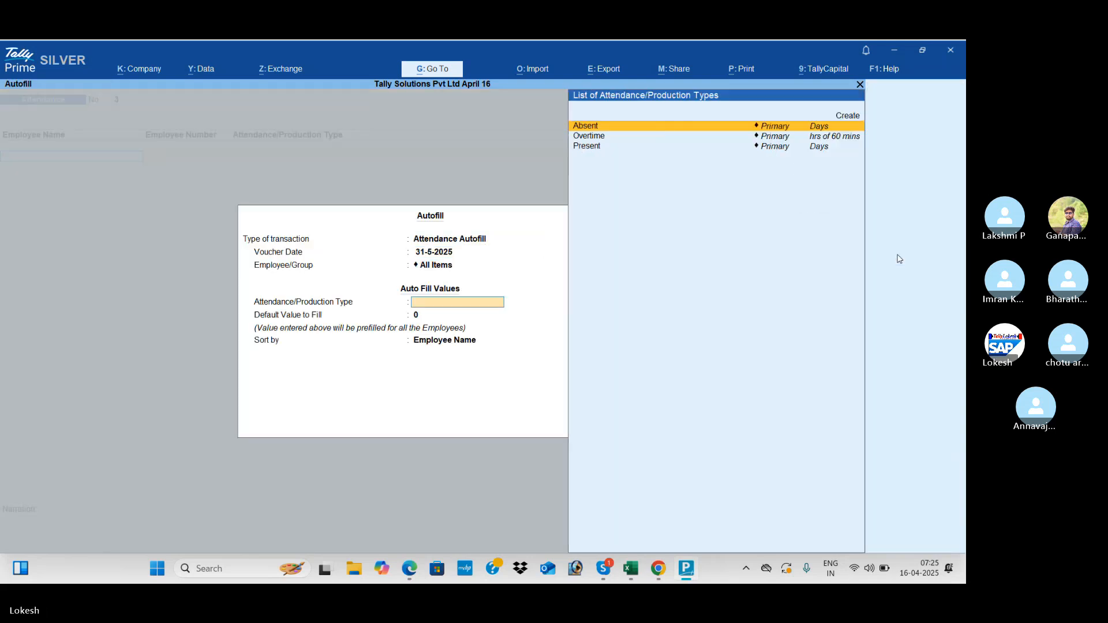
pyautogui.press('Down')
pyautogui.press('Return')
pyautogui.press('Return')
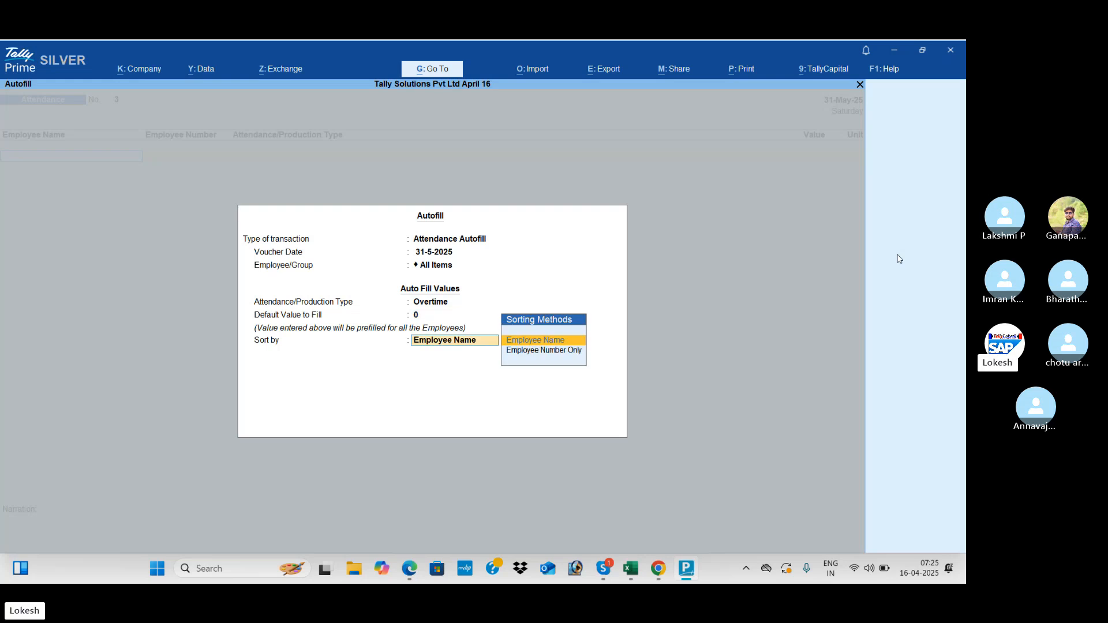
pyautogui.press('Return')
pyautogui.press('Return')
pyautogui.press('Return')
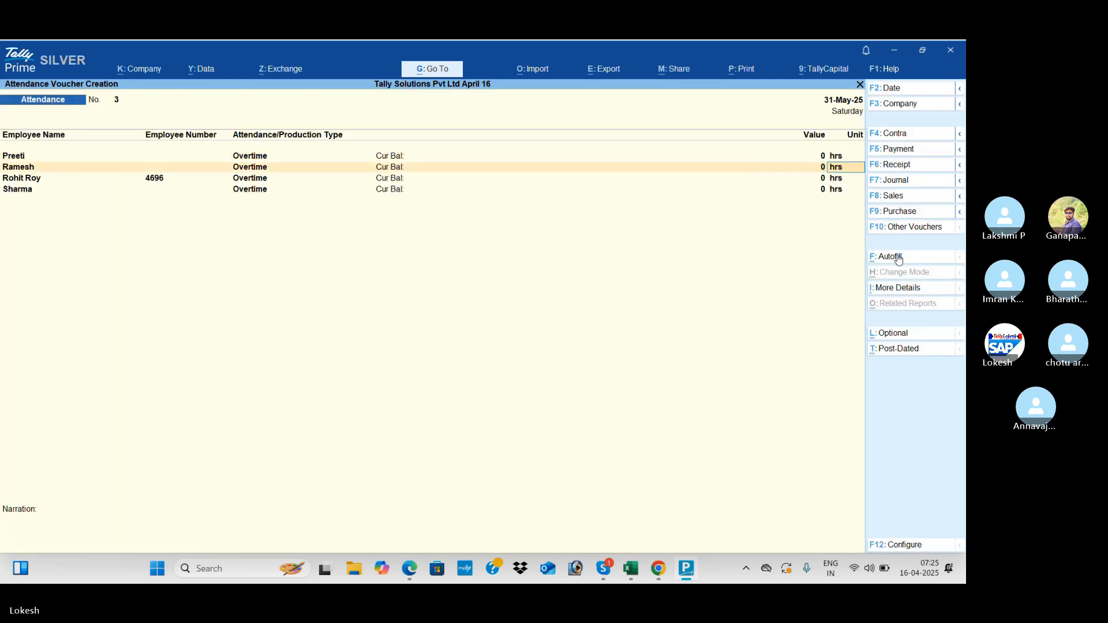
# - Enter 720 mins of overtime, read from the PDF
pyautogui.hotkey('alt', 'Tab')
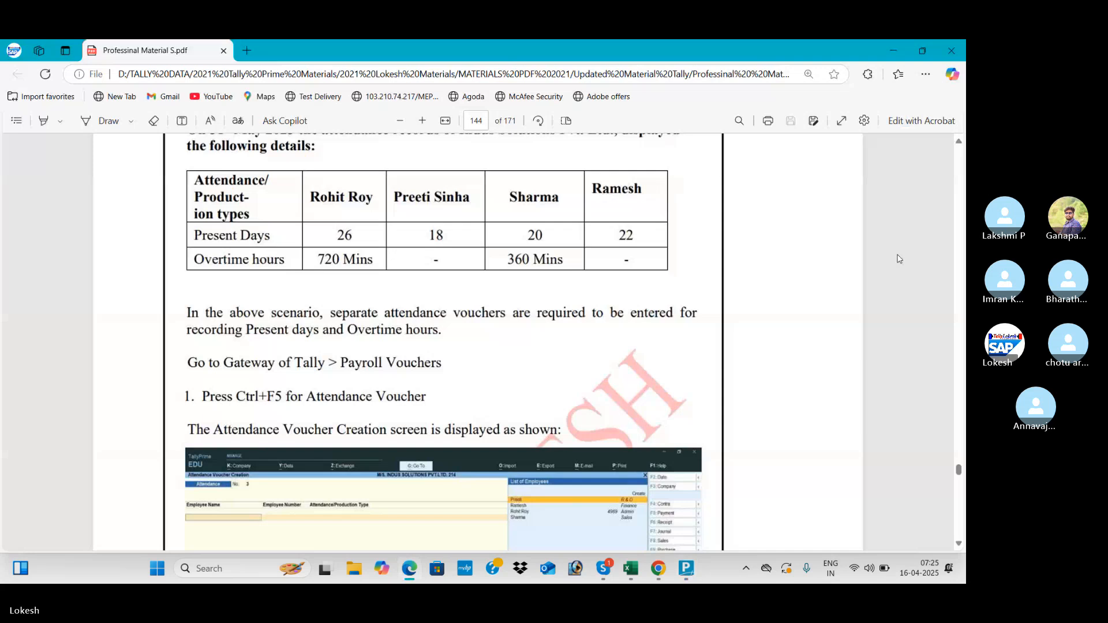
pyautogui.hotkey('alt', 'Tab')
pyautogui.write('720')
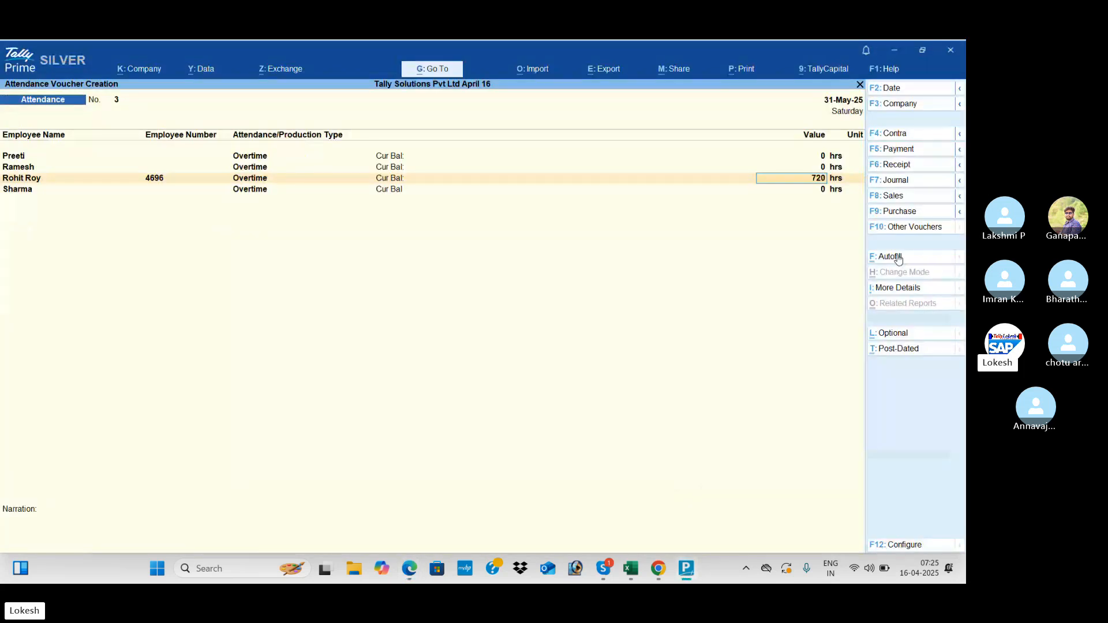
pyautogui.press('Return')
pyautogui.write('mins')
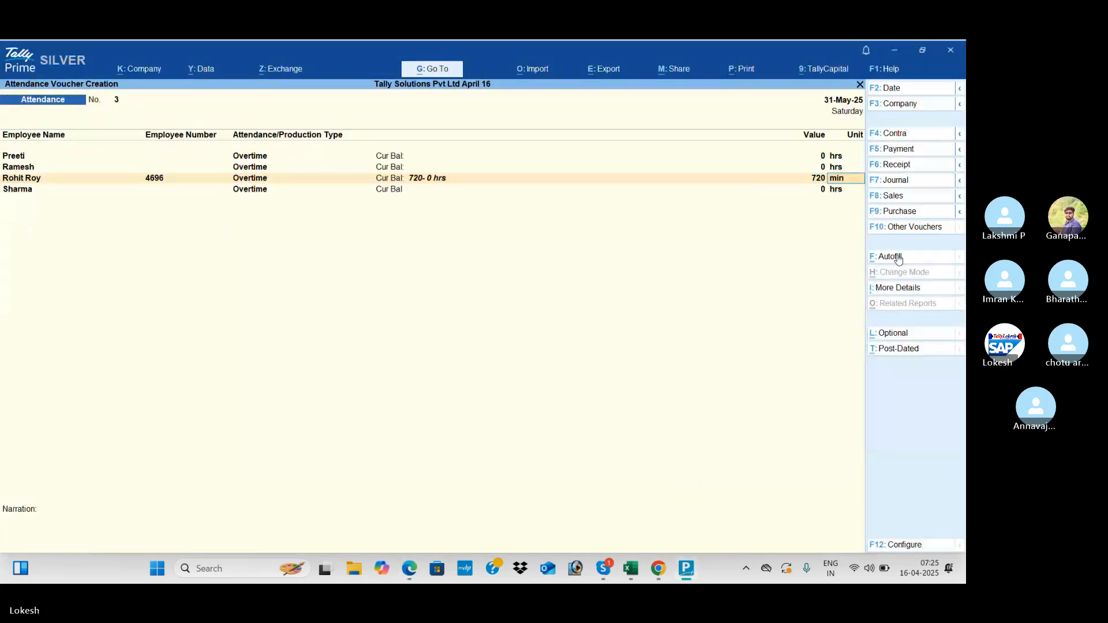
pyautogui.press('Return')
pyautogui.press('ctrl')
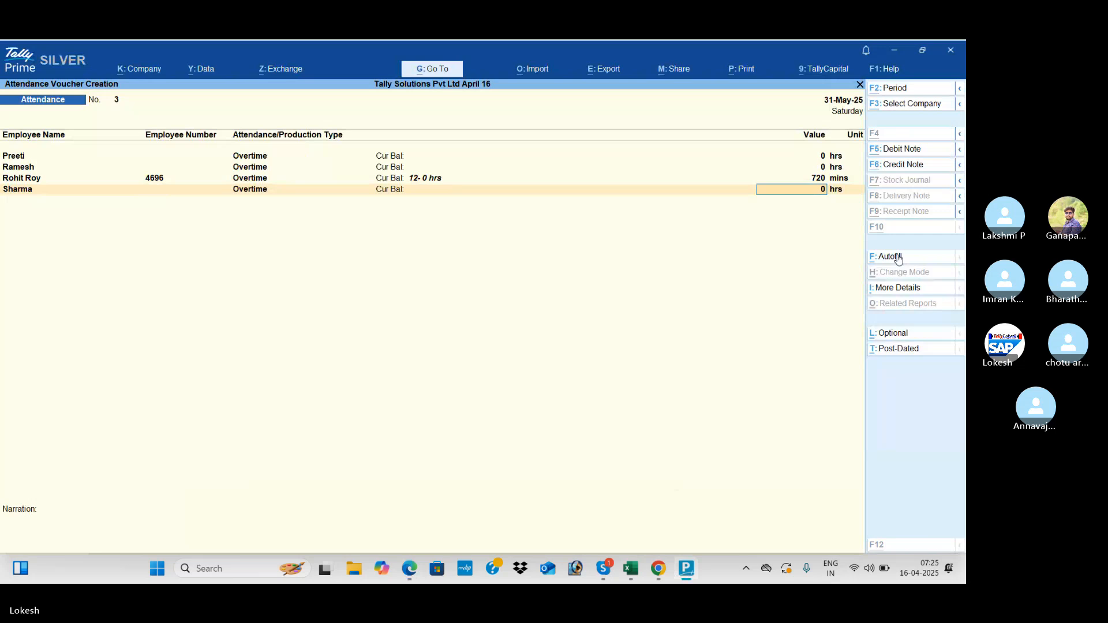
# - Enter 360 mins of overtime for the last employee and save attendance voucher 3
pyautogui.hotkey('alt', 'Tab')
pyautogui.hotkey('alt', 'Tab')
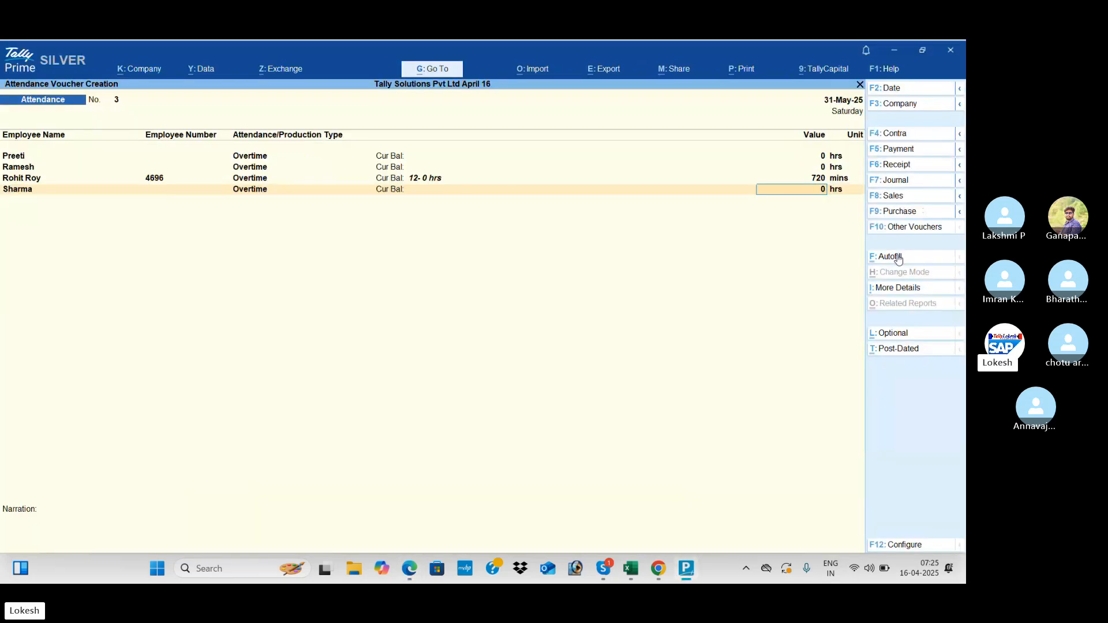
pyautogui.write('360')
pyautogui.press('Return')
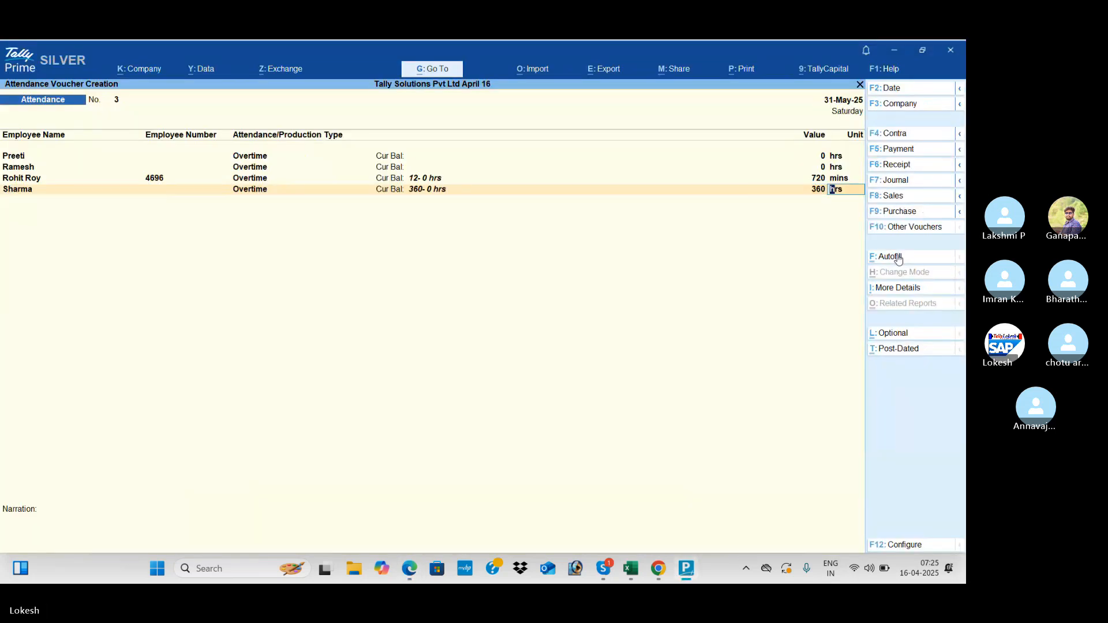
pyautogui.write('mins')
pyautogui.press('Return')
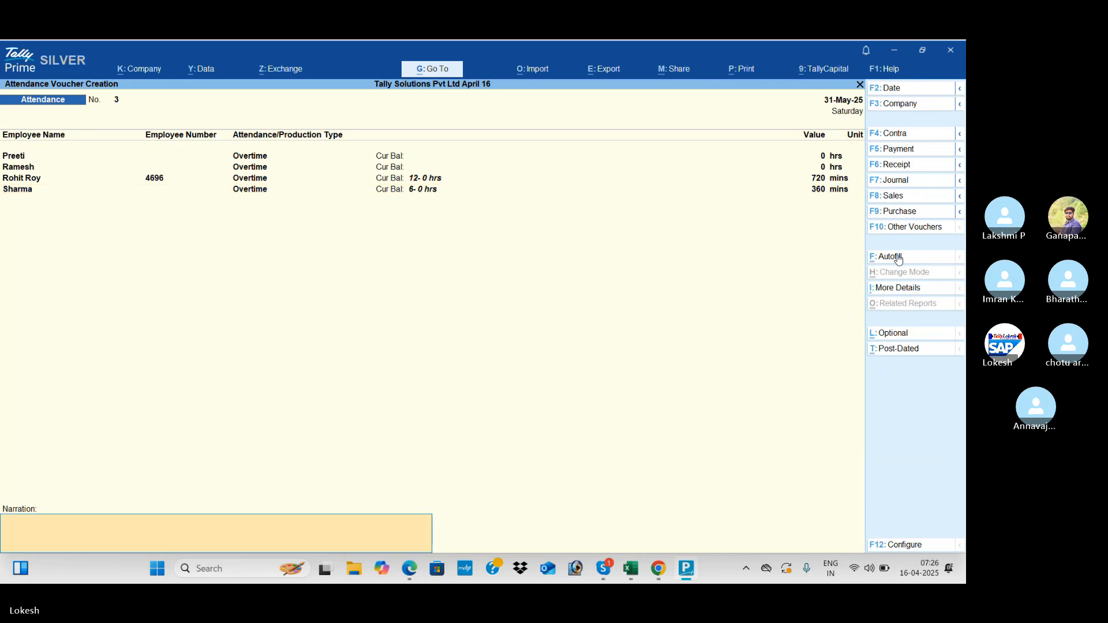
pyautogui.press('Return')
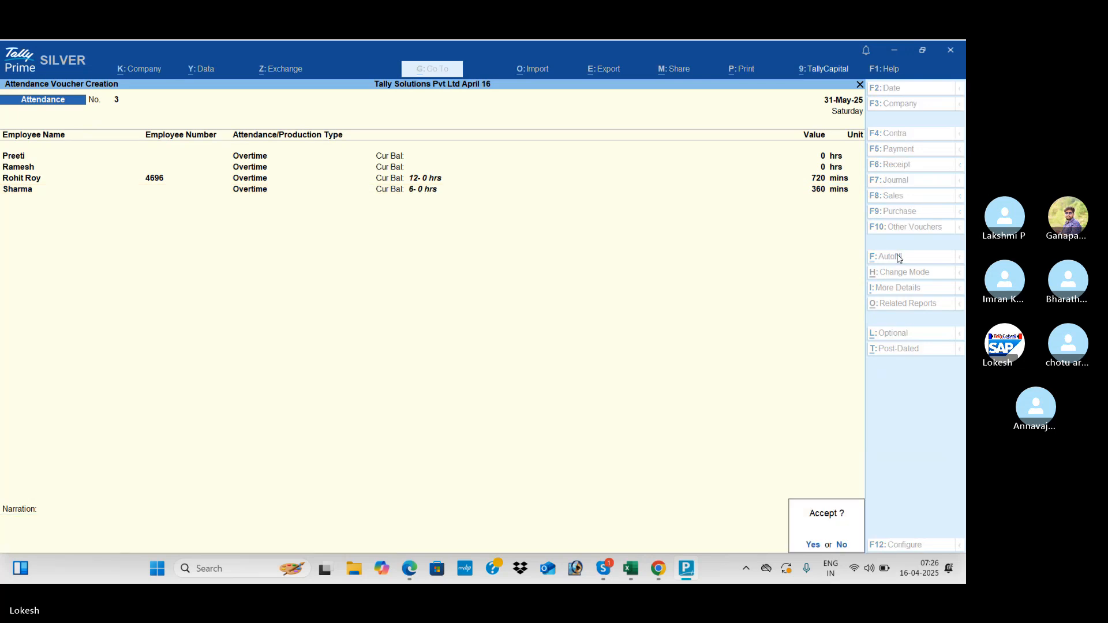
pyautogui.press('Return')
pyautogui.press('Escape')
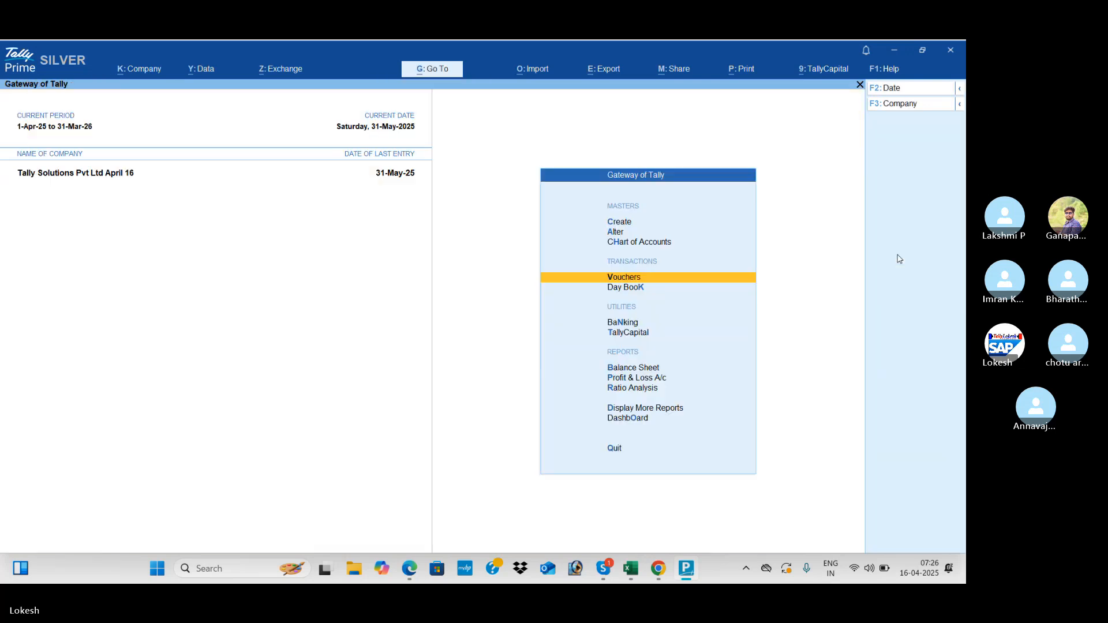
pyautogui.press('Down')
pyautogui.press('Return')
pyautogui.press('Return')
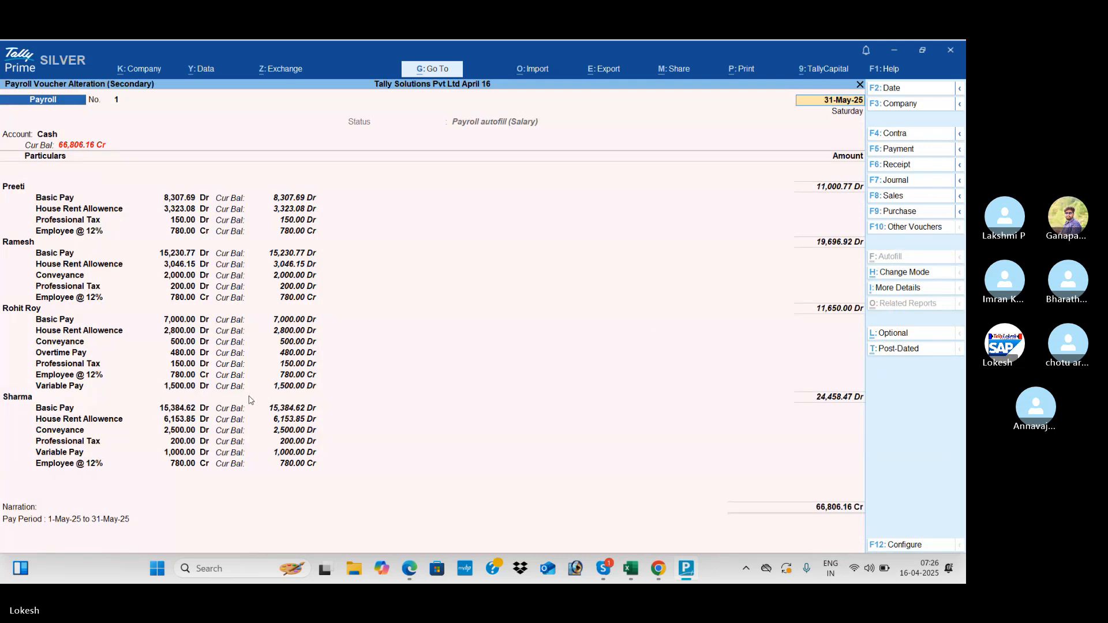
pyautogui.click(90, 464)
pyautogui.press('Return')
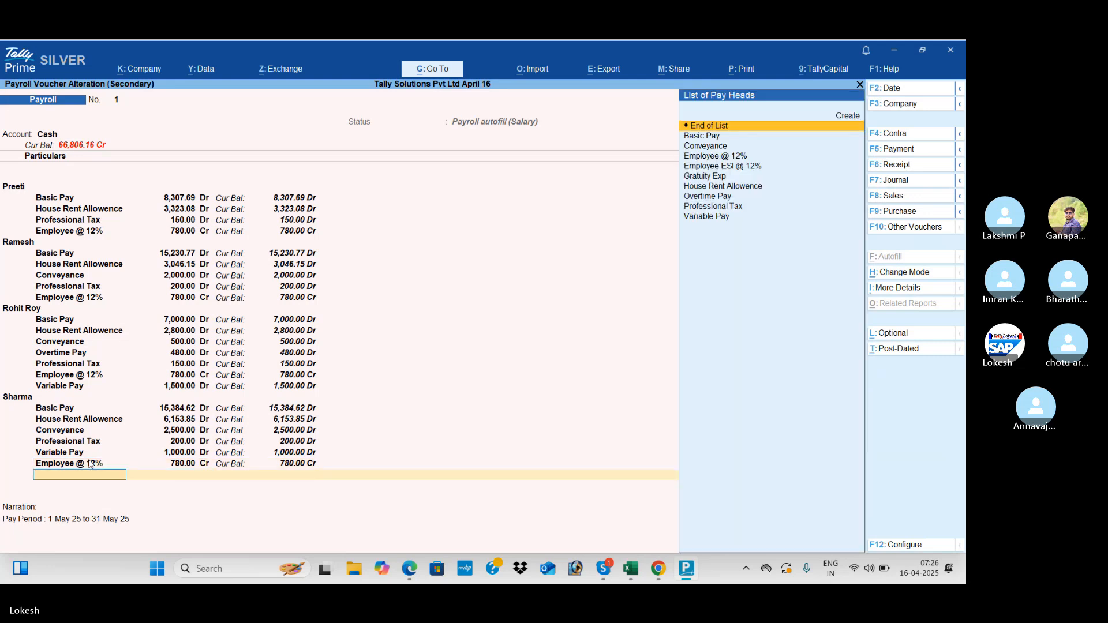
pyautogui.write('va')
pyautogui.press('Return')
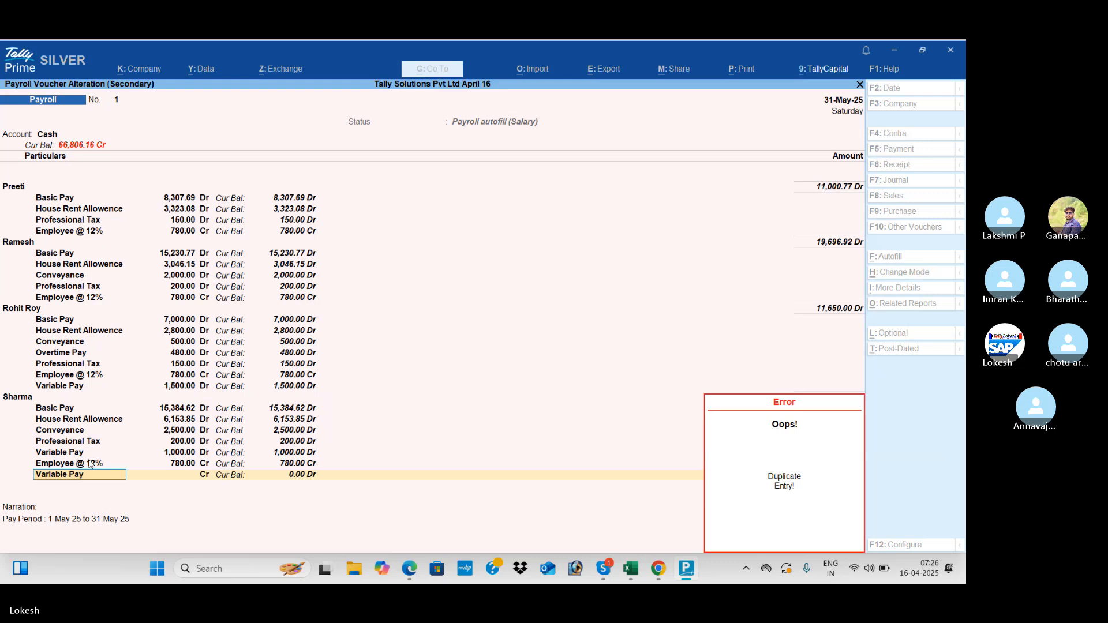
pyautogui.press('Escape')
pyautogui.press('Escape')
pyautogui.press('Escape')
pyautogui.press('Return')
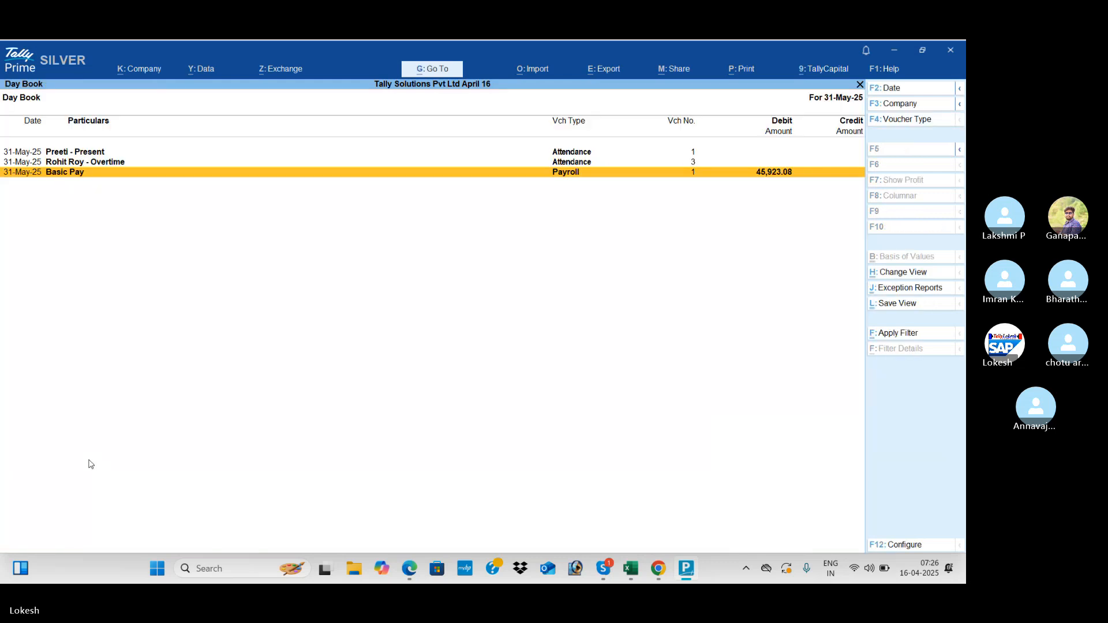
pyautogui.press('Escape')
pyautogui.press('Up')
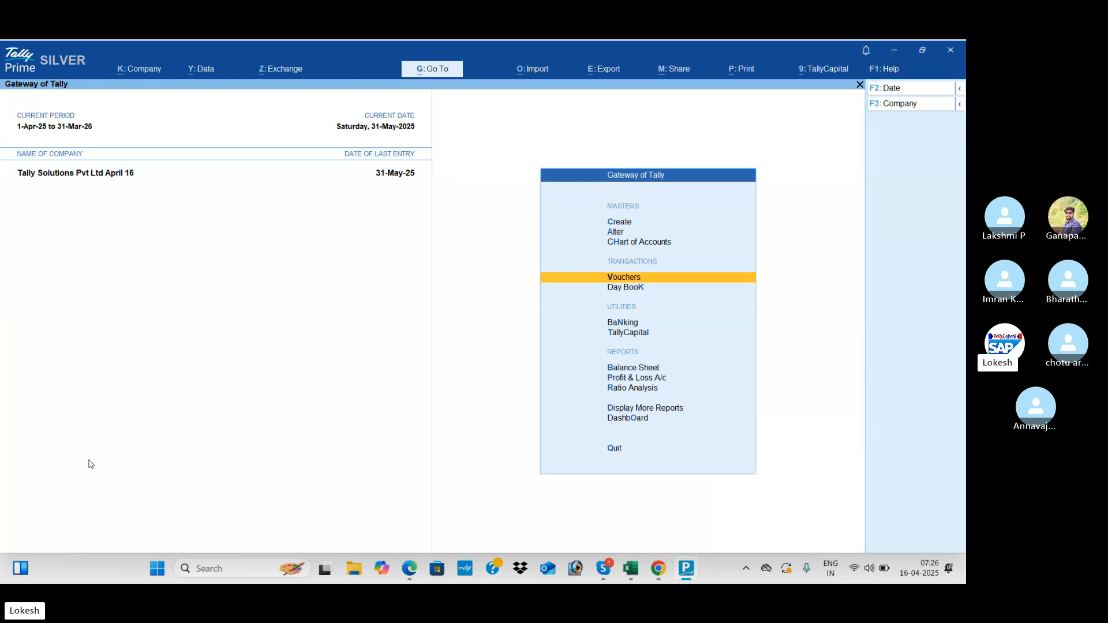
# - Start a Payment voucher with Payroll Autofill for Professional Tax Payment, May 2025, all employees
pyautogui.press('Return')
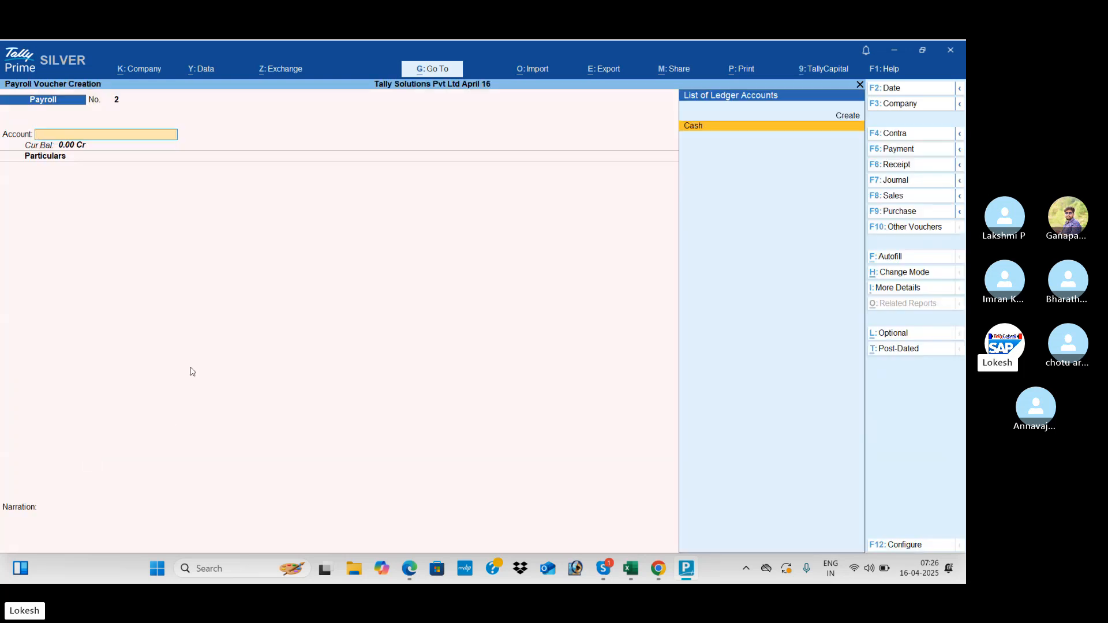
pyautogui.click(921, 151)
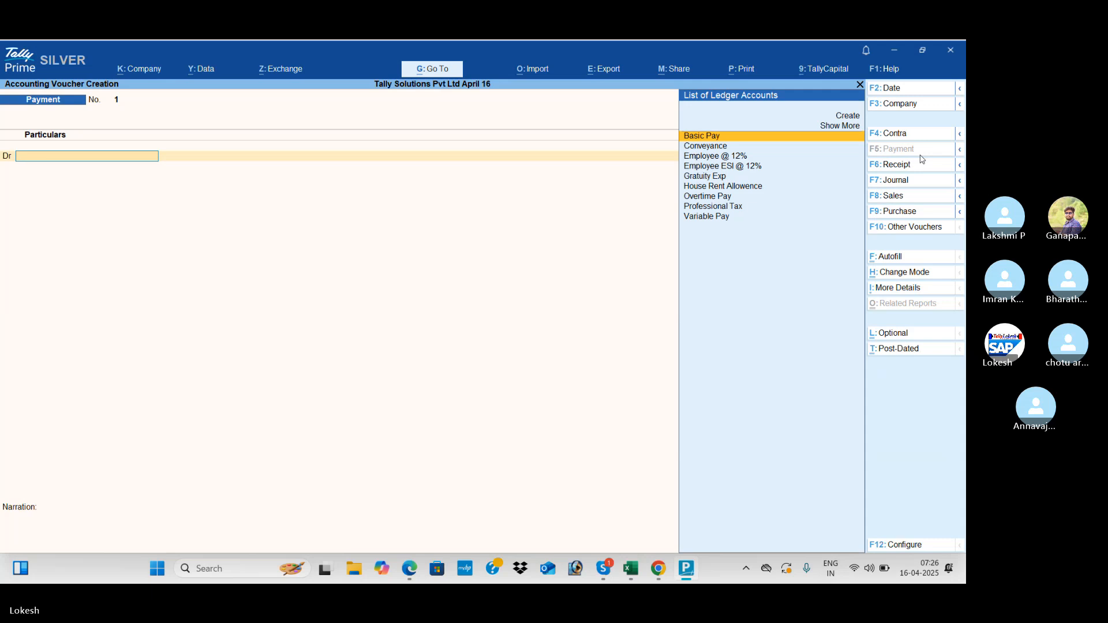
pyautogui.click(910, 261)
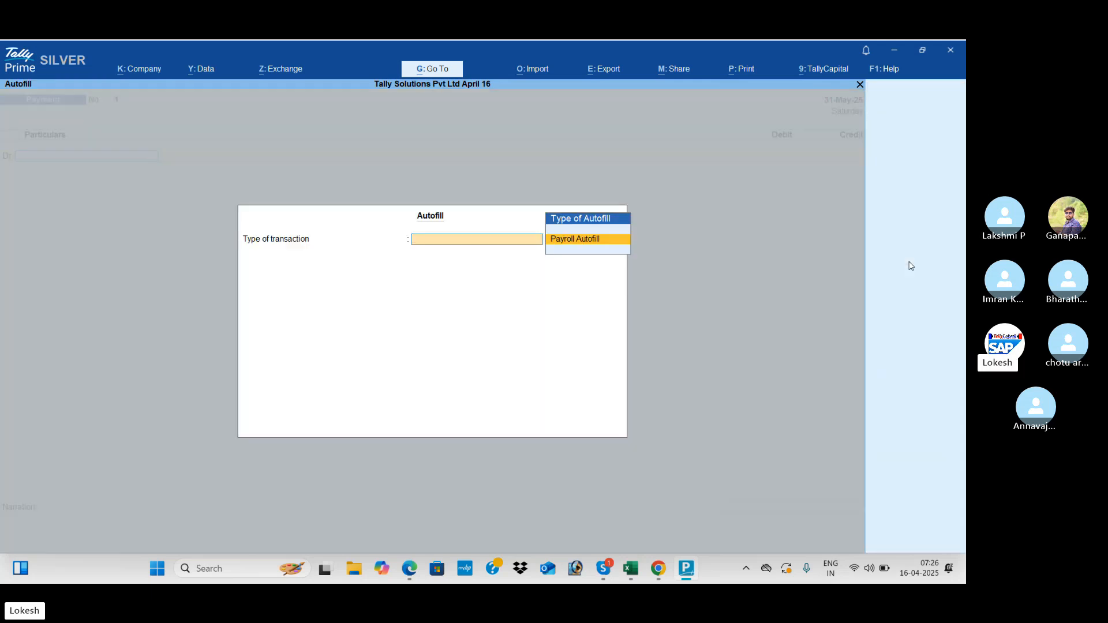
pyautogui.press('Return')
pyautogui.press('Up')
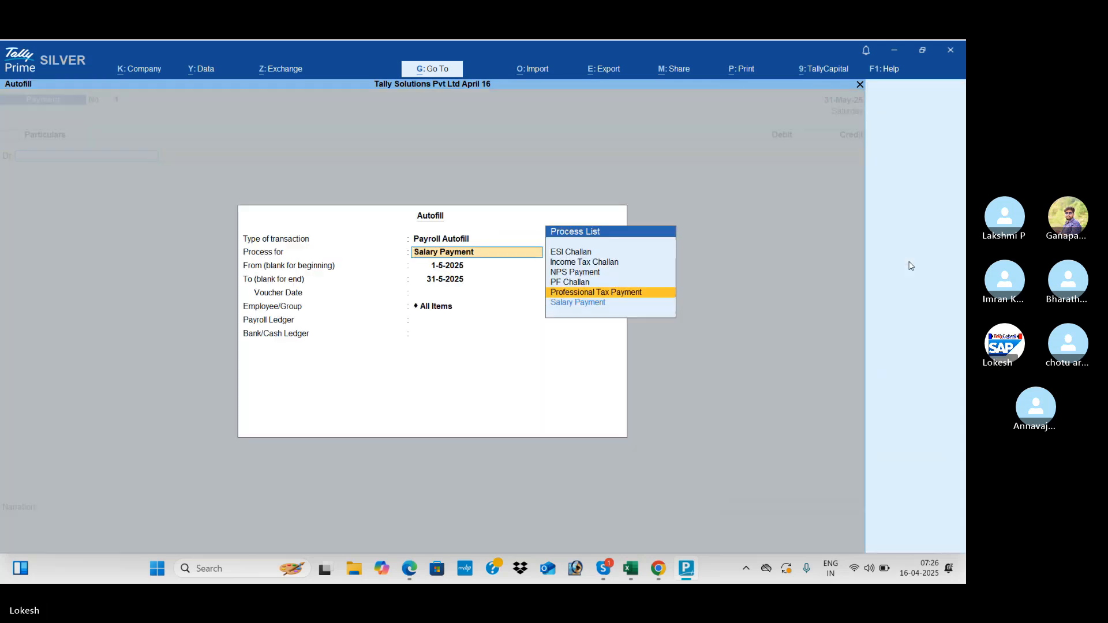
pyautogui.press('Return')
pyautogui.press('Return')
pyautogui.press('Return')
pyautogui.press('Return')
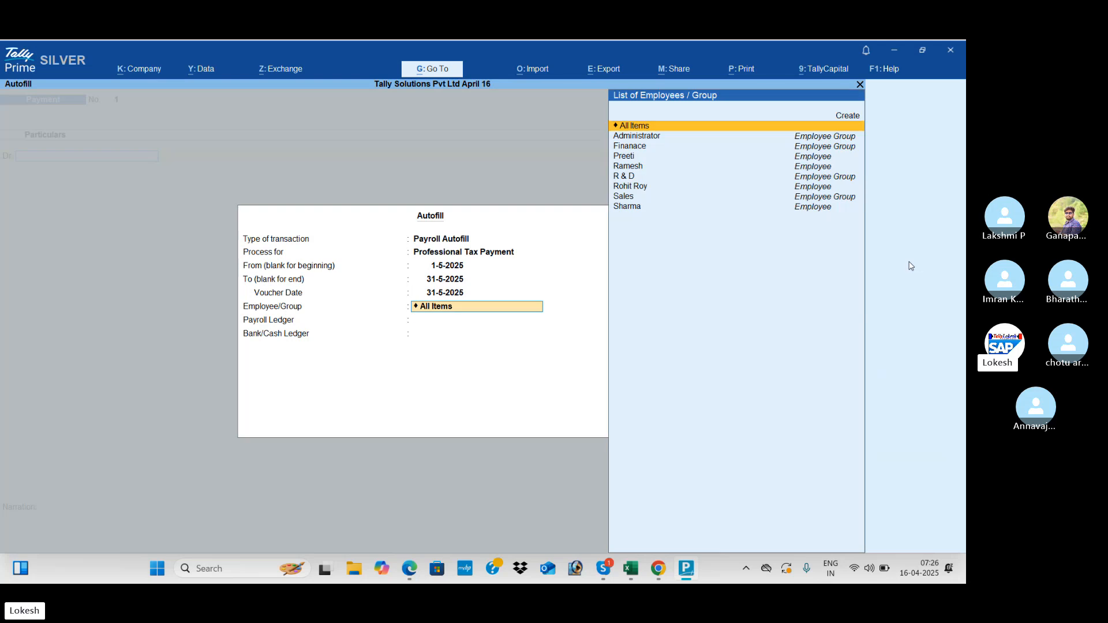
pyautogui.press('Return')
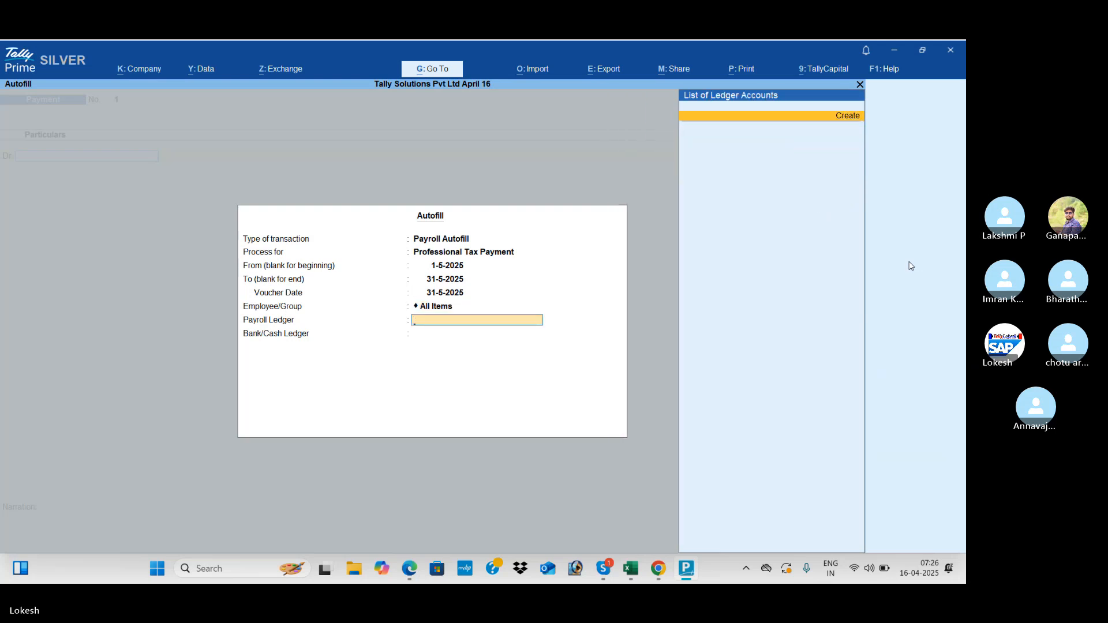
pyautogui.press('Return')
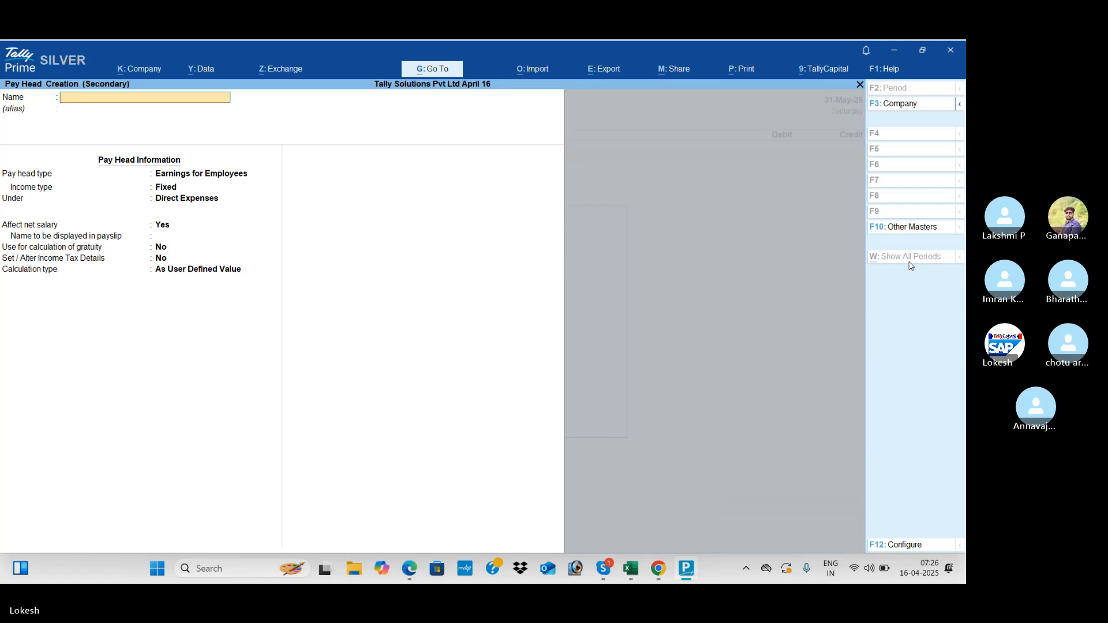
# - Discard the accidentally opened new pay head and switch to the PDF guide
pyautogui.press('Escape')
pyautogui.press('y')
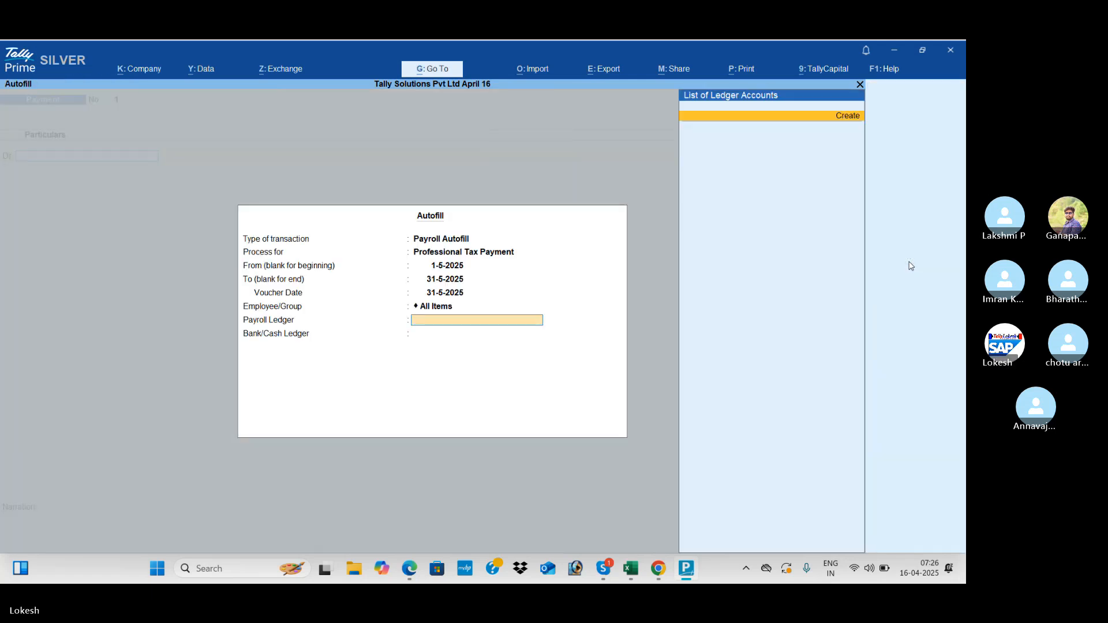
pyautogui.hotkey('alt', 'Tab')
# - Scroll the guide down to page 150's sample Professional Tax payment voucher totalling 700 from Cash
pyautogui.scroll(-5, 910, 266)
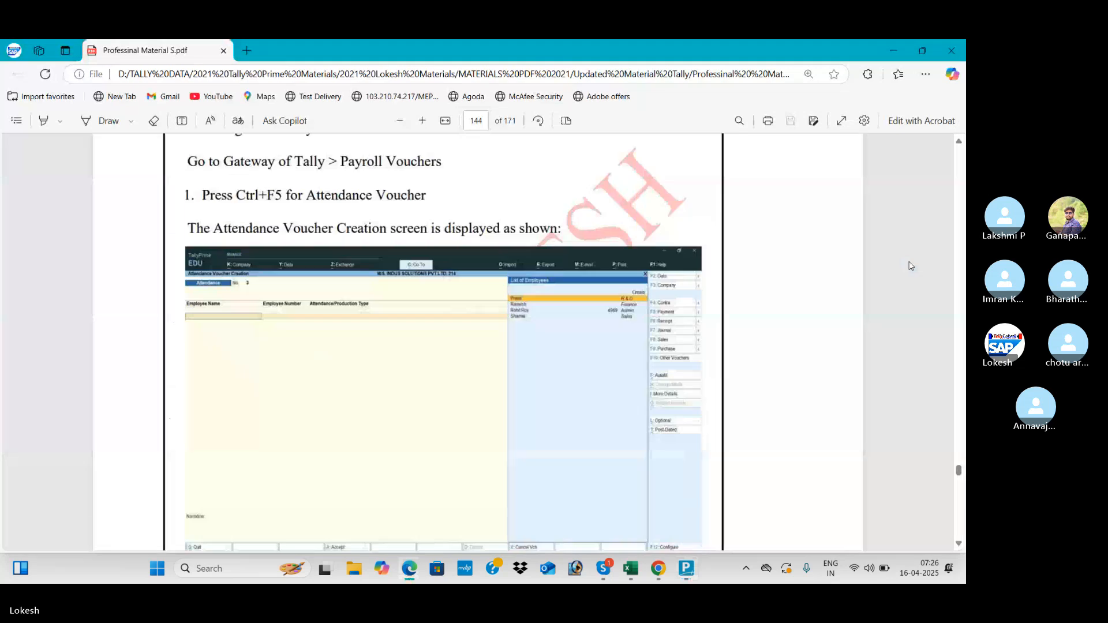
pyautogui.scroll(-15, 911, 266)
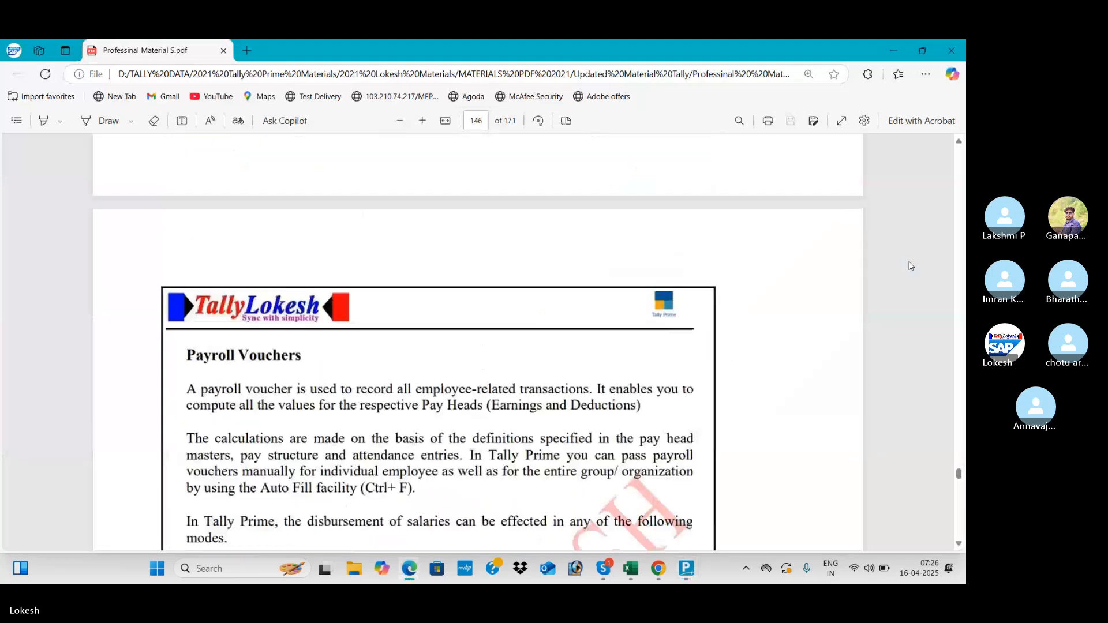
pyautogui.scroll(-8, 910, 266)
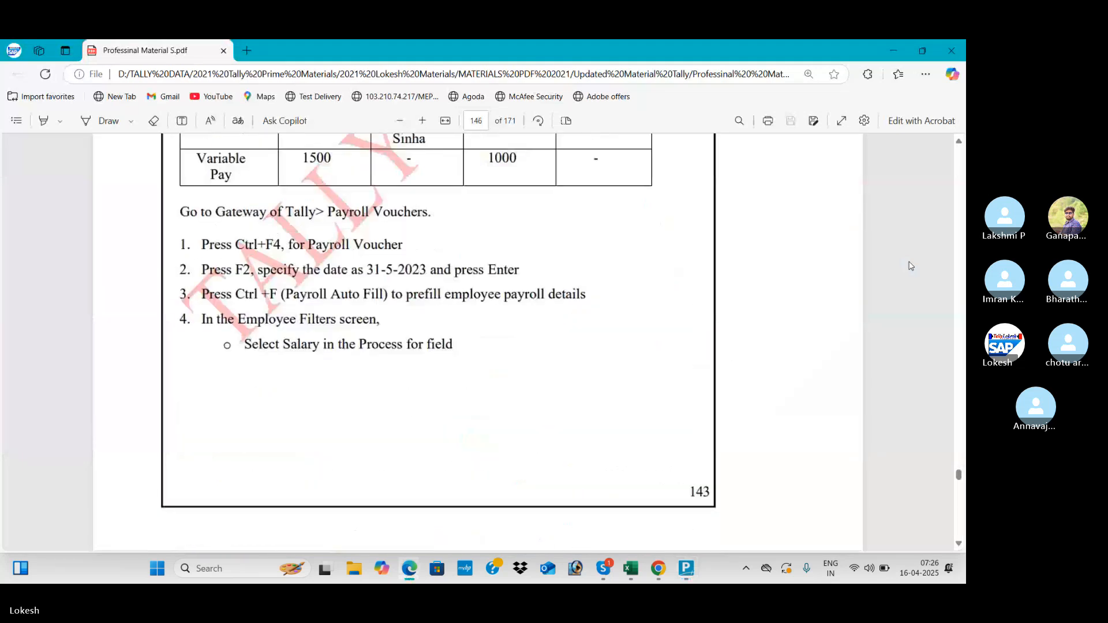
pyautogui.scroll(-10, 911, 266)
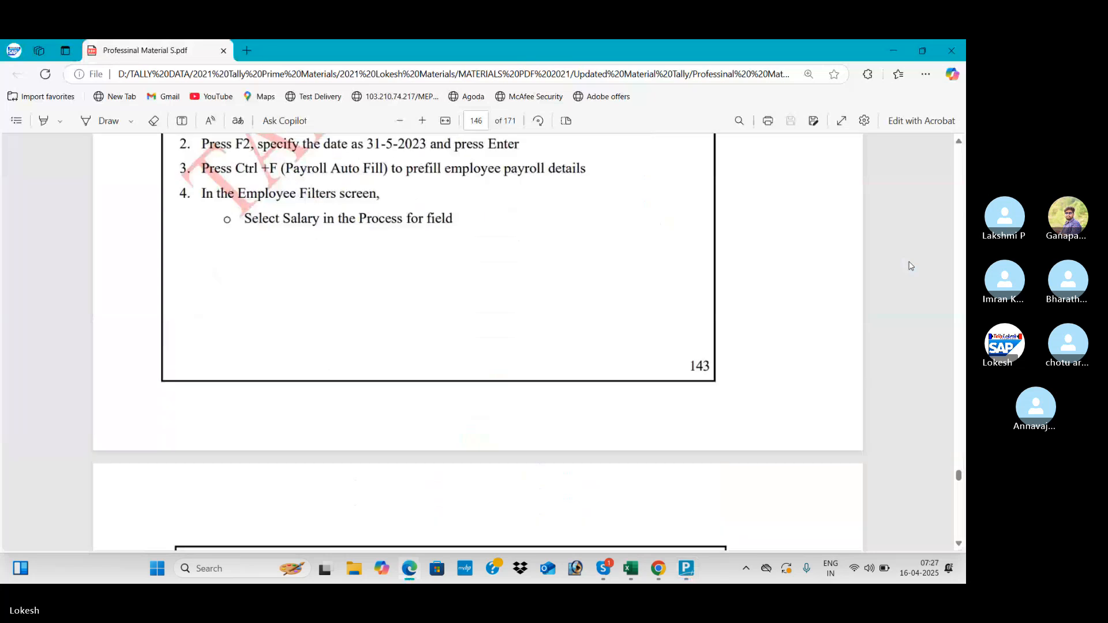
pyautogui.scroll(-15, 911, 266)
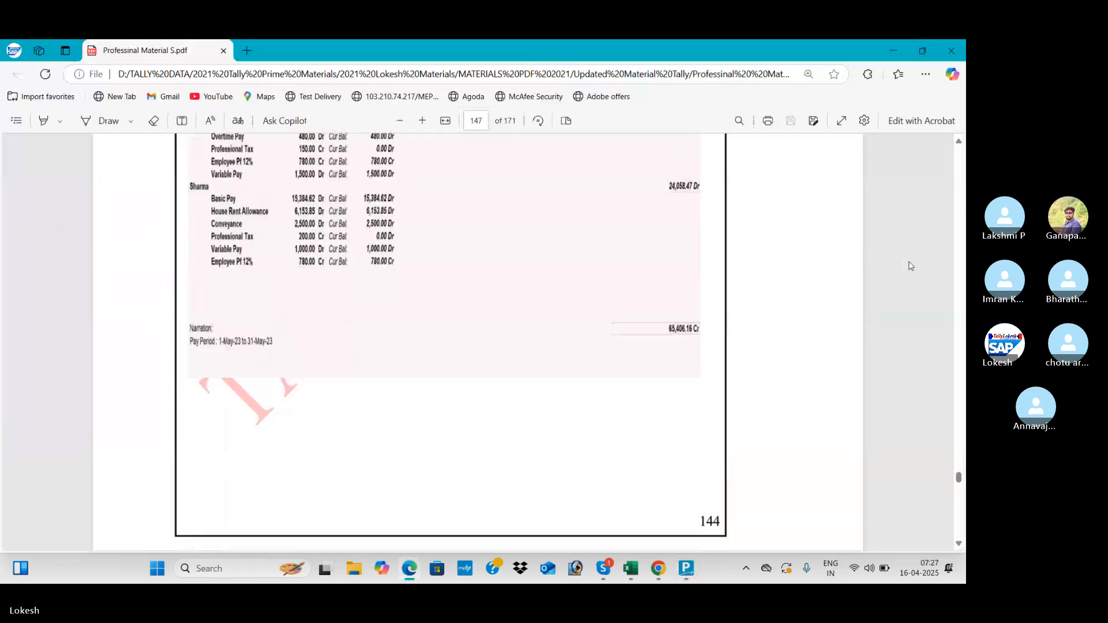
pyautogui.scroll(-15, 911, 266)
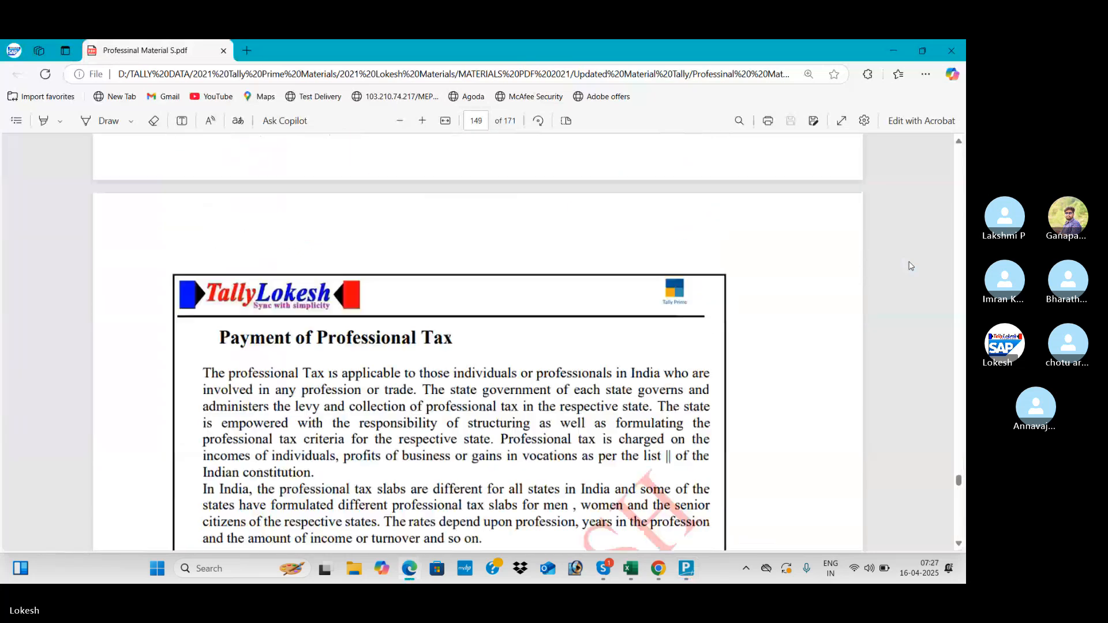
pyautogui.scroll(-8, 911, 266)
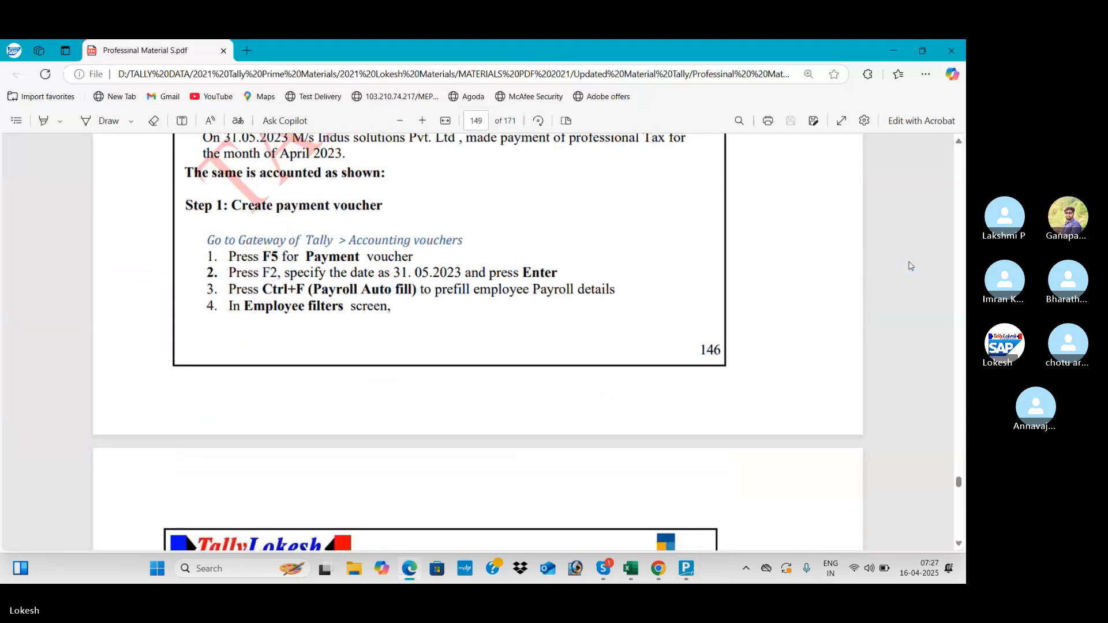
pyautogui.scroll(-5, 910, 266)
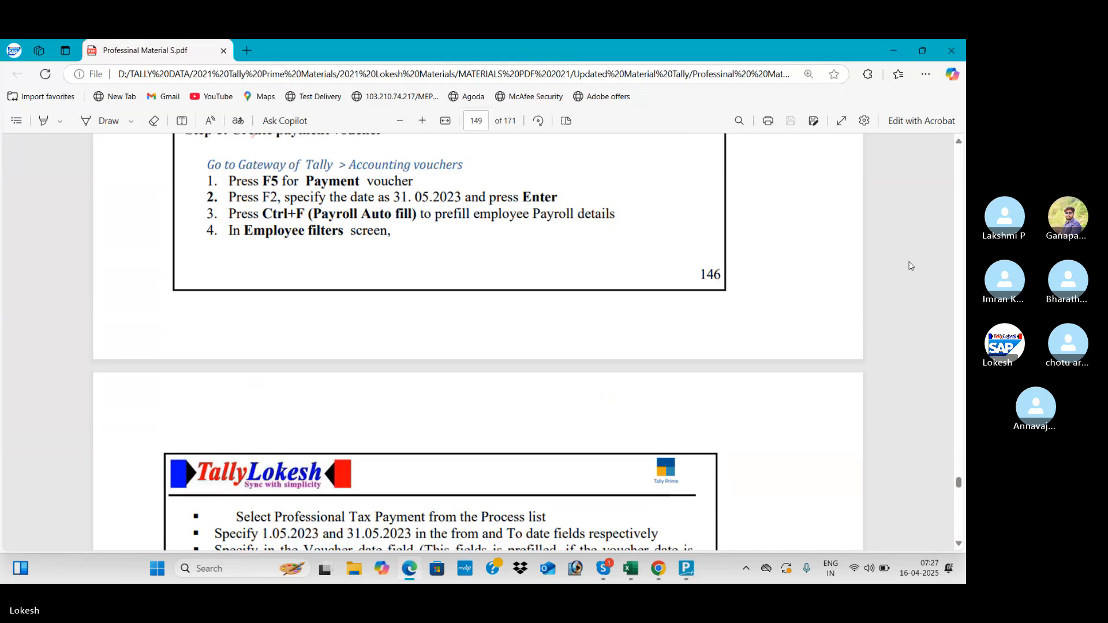
pyautogui.scroll(-3, 911, 266)
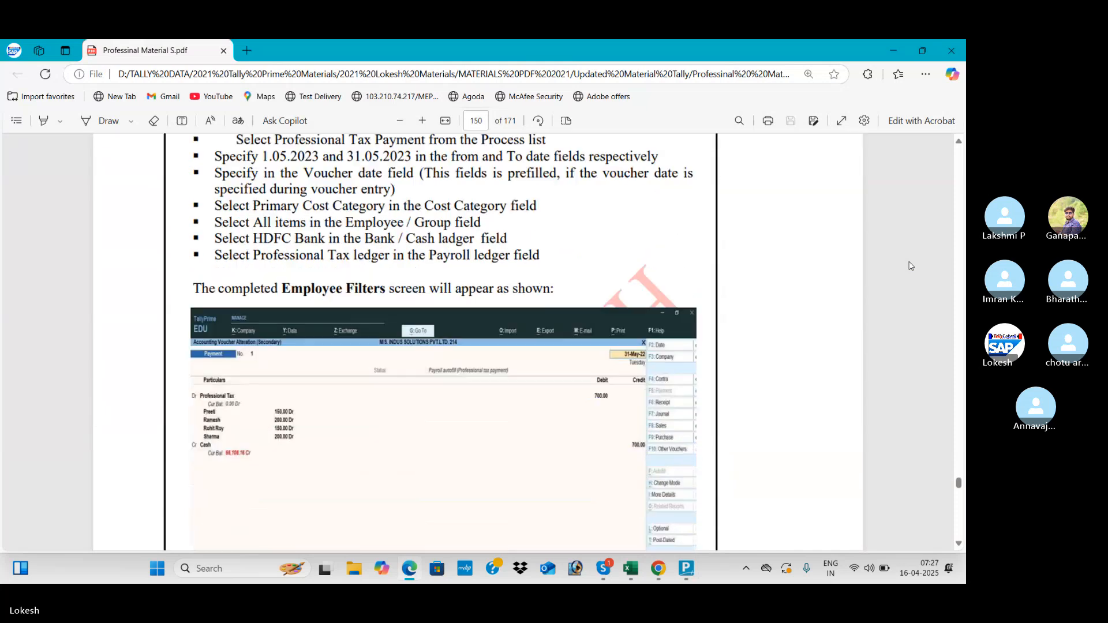
pyautogui.scroll(-3, 911, 266)
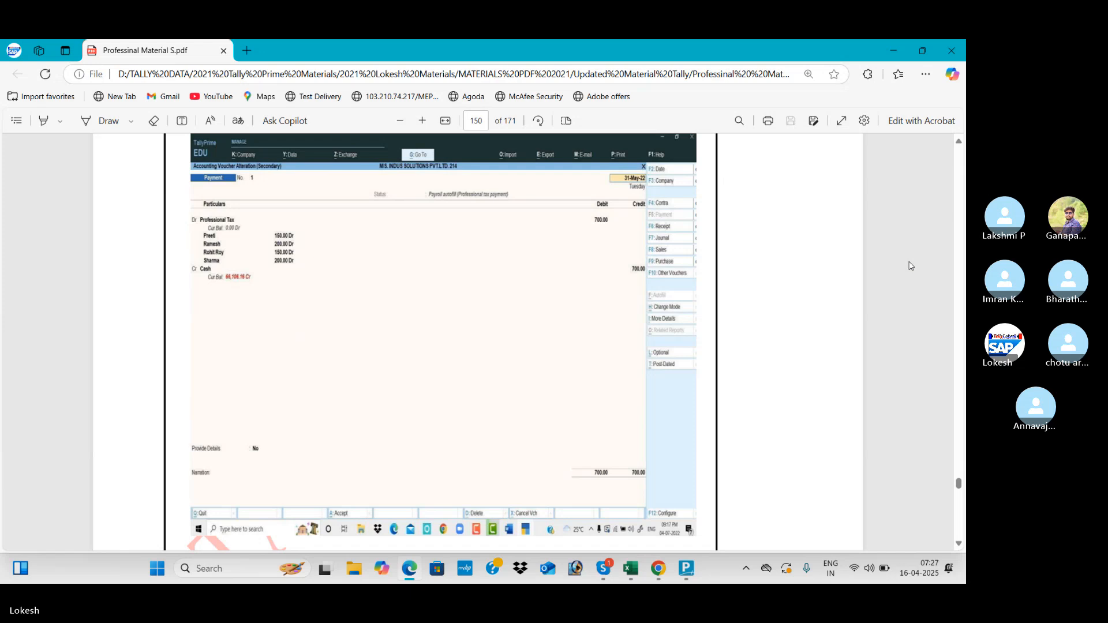
# - Return to TallyPrime and close the autofill setup, leaving Payment voucher No. 1 empty
pyautogui.hotkey('alt', 'Tab')
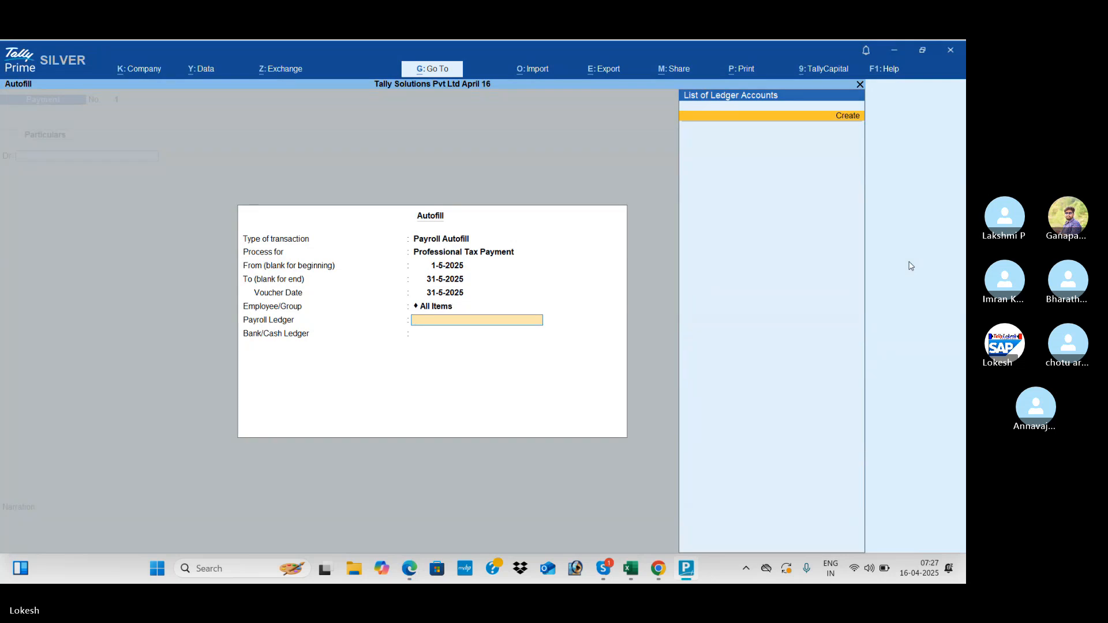
pyautogui.press('Escape')
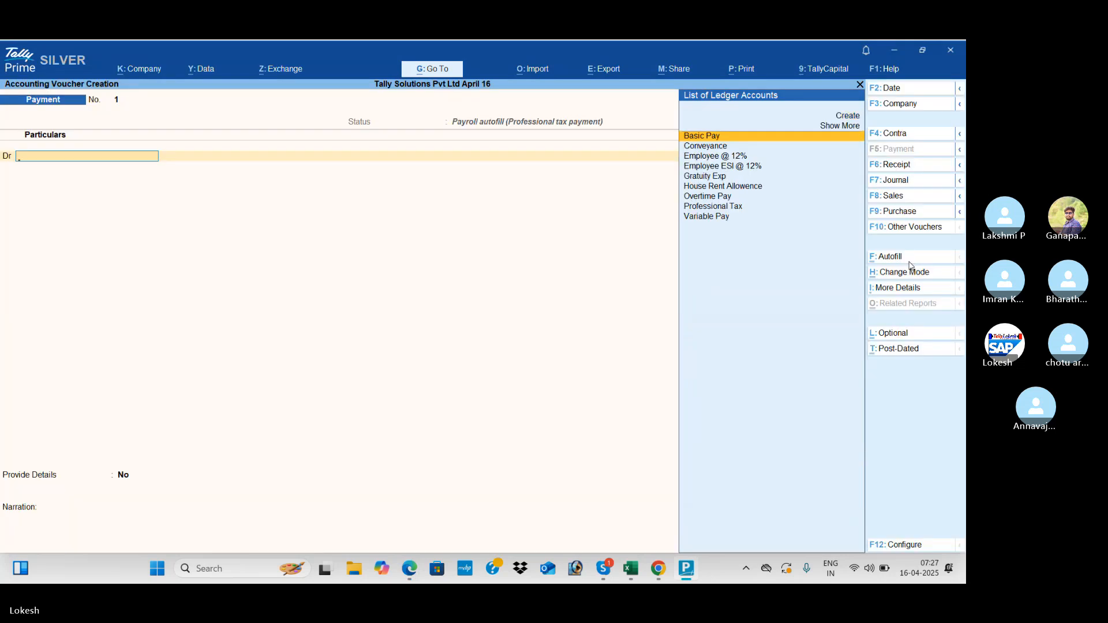
# - Quit the payment voucher and open the Alter list of pay heads
pyautogui.press('Escape')
pyautogui.press('Return')
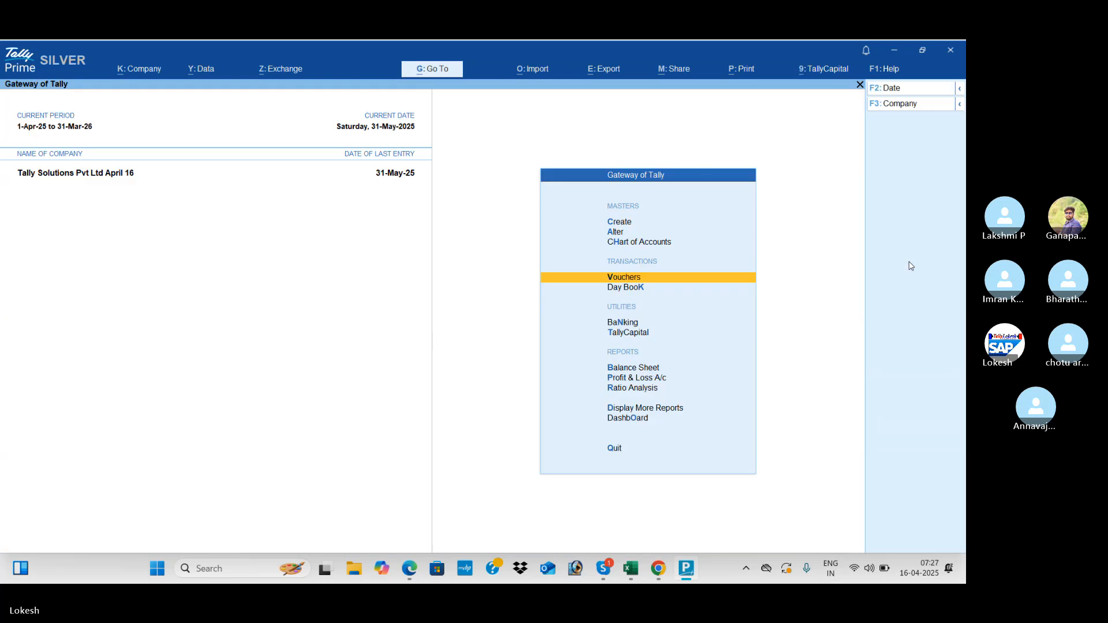
pyautogui.press('Up')
pyautogui.press('Up')
pyautogui.press('Return')
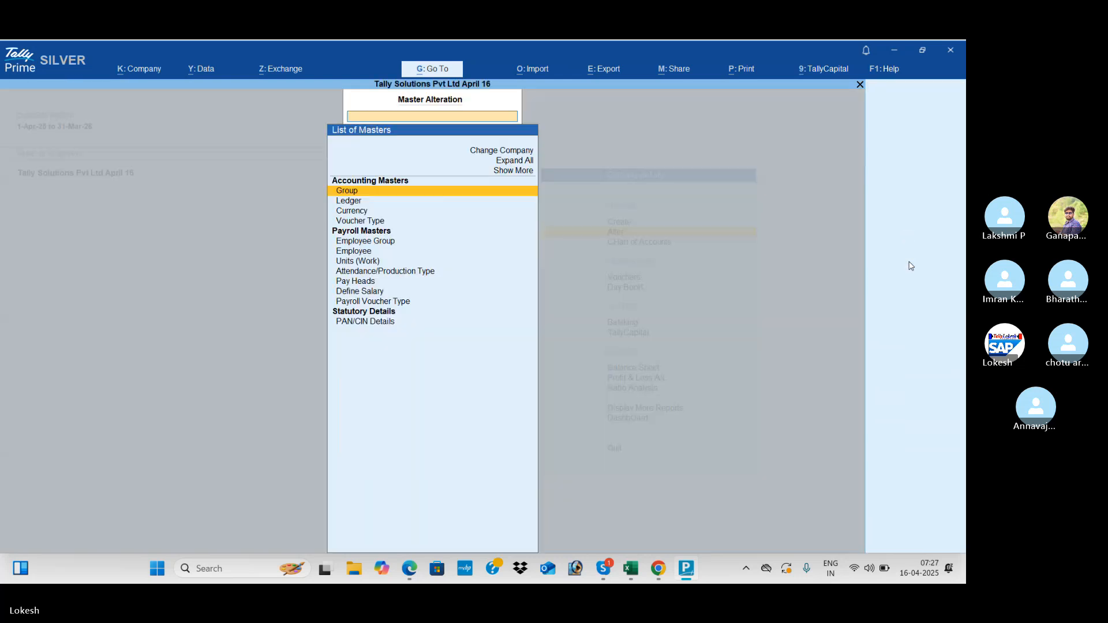
pyautogui.press('Down')
pyautogui.press('Down')
pyautogui.press('Down')
pyautogui.press('Down')
pyautogui.press('Down')
pyautogui.press('Down')
pyautogui.press('Down')
pyautogui.press('Down')
pyautogui.press('Return')
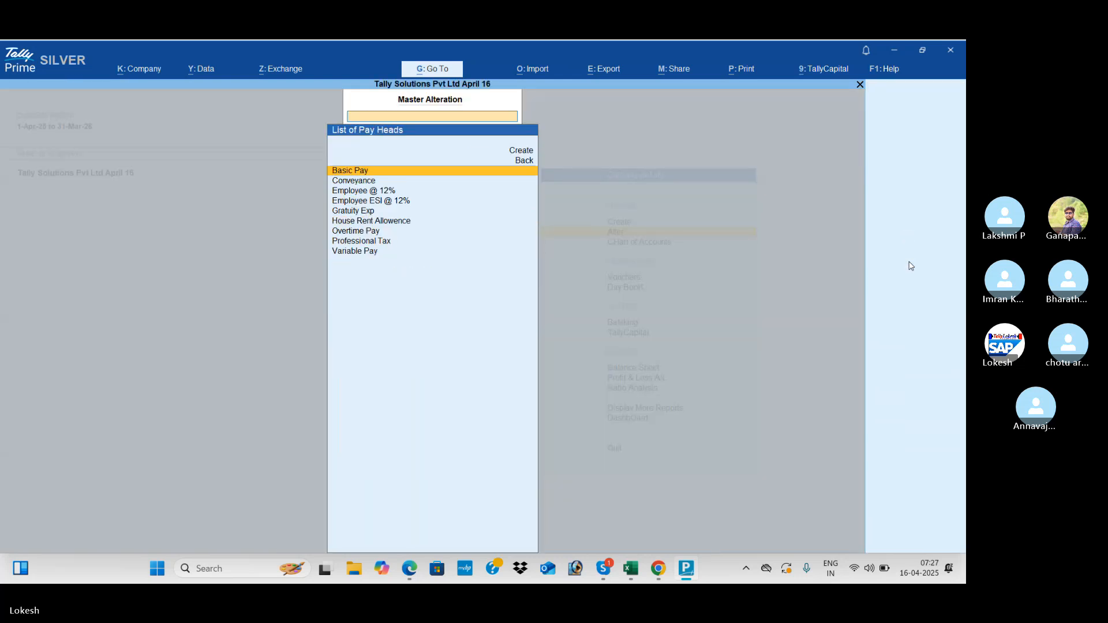
# - Review the Basic Pay and Gratuity Exp pay heads without changing them
pyautogui.press('Return')
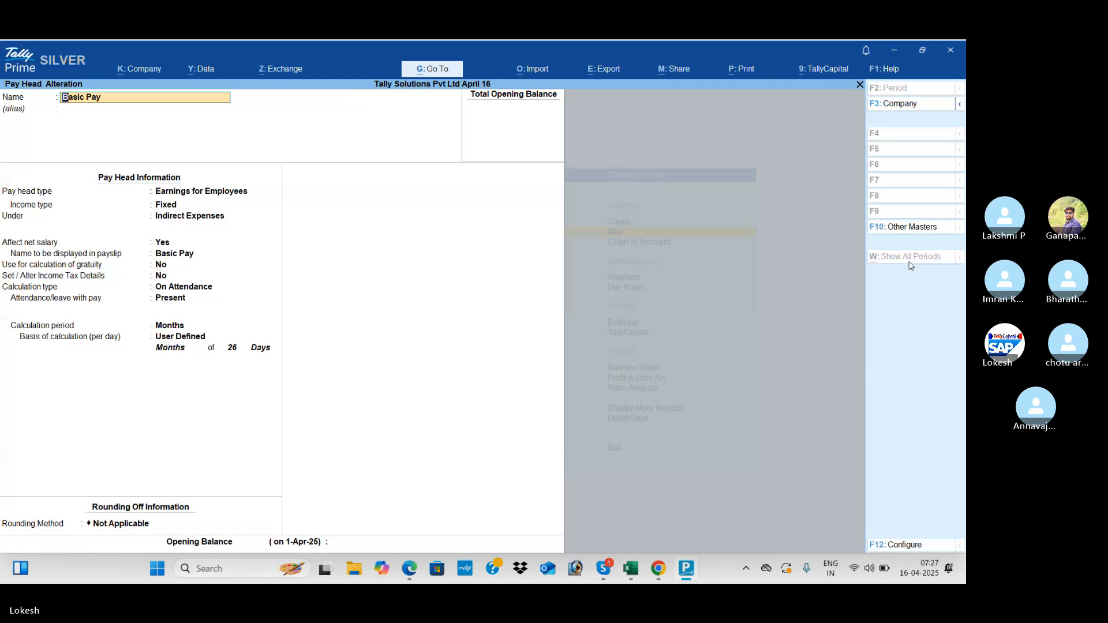
pyautogui.press('Escape')
pyautogui.press('Down')
pyautogui.press('Down')
pyautogui.press('Down')
pyautogui.press('Down')
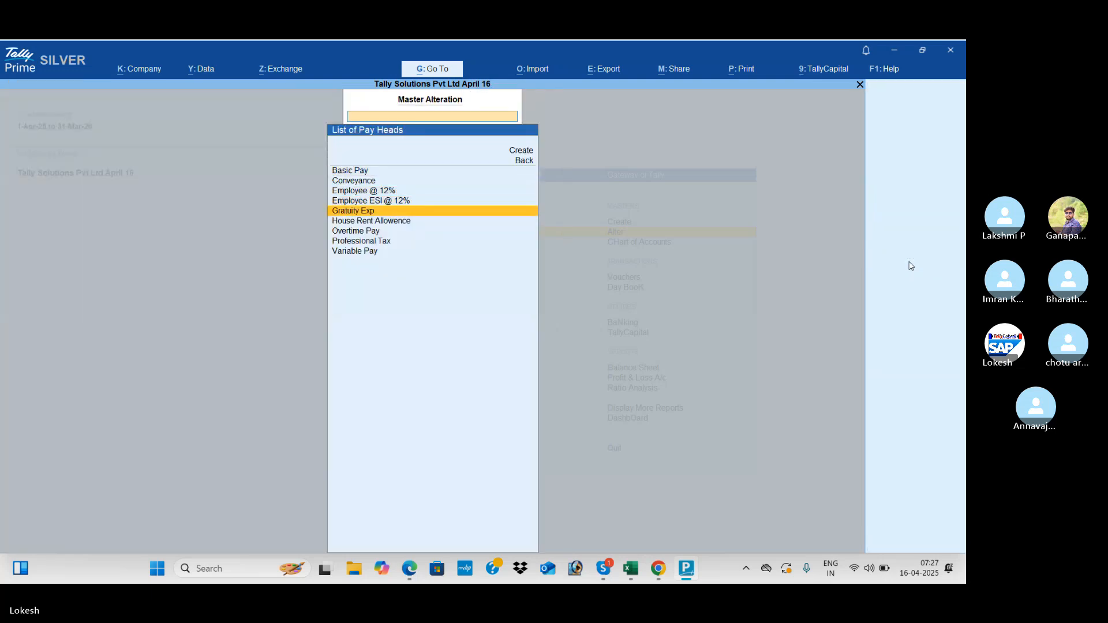
pyautogui.press('Return')
pyautogui.press('Return')
pyautogui.press('Return')
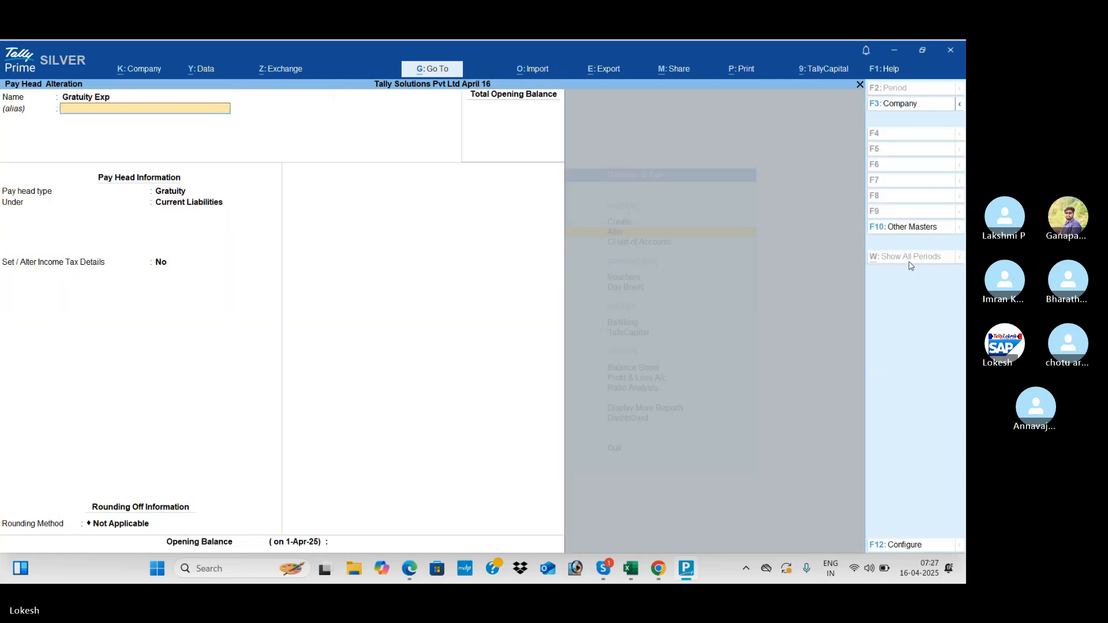
pyautogui.press('Return')
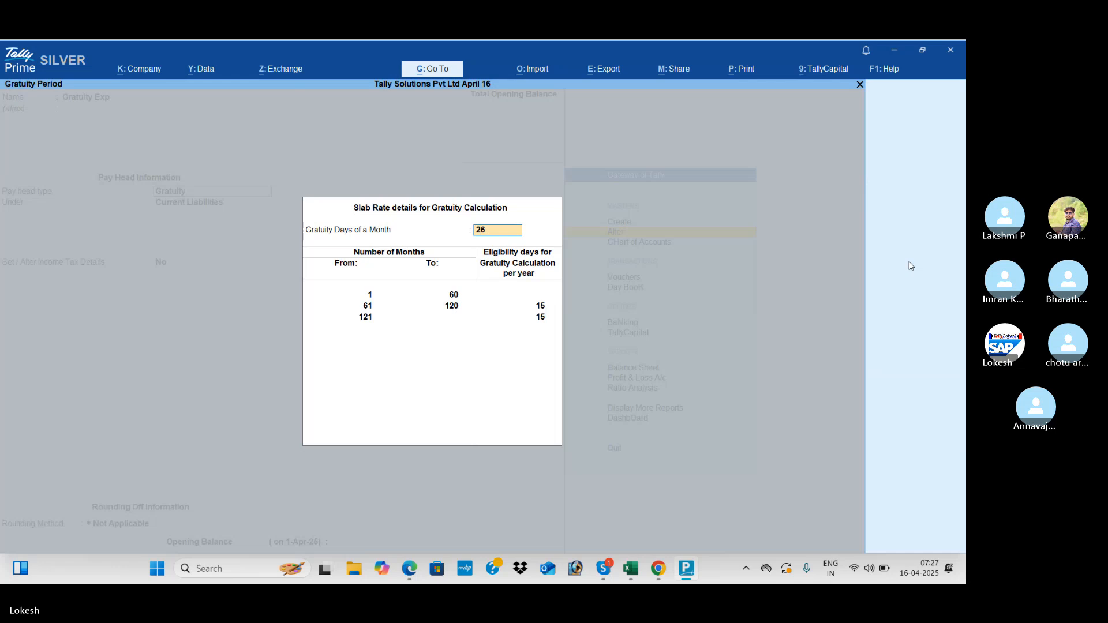
pyautogui.press('Escape')
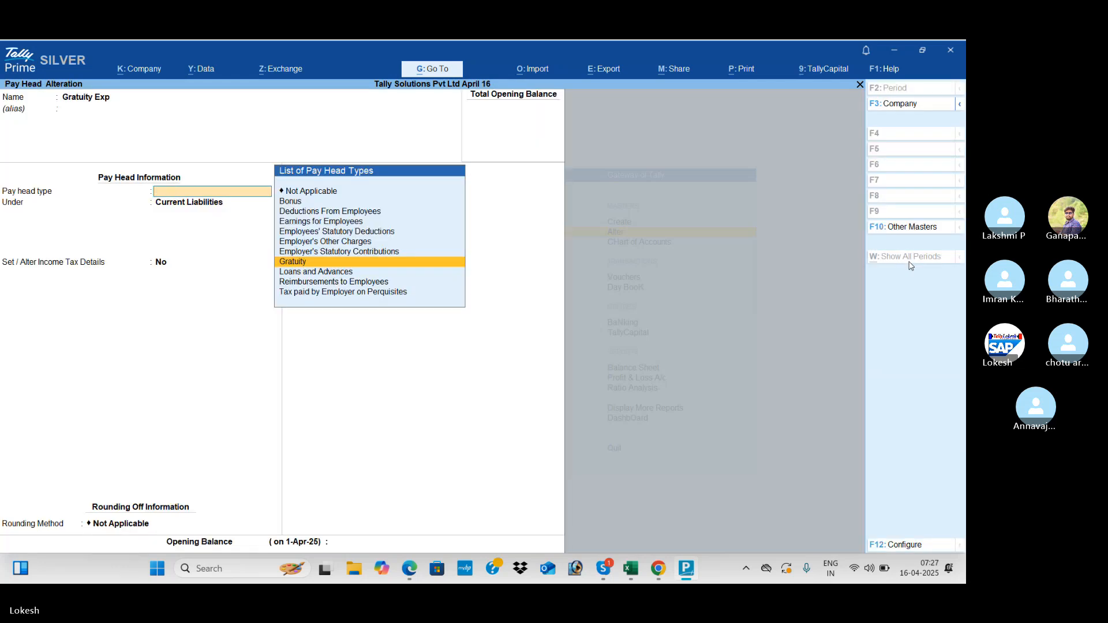
pyautogui.press('Escape')
# - Open the Professional Tax pay head for alteration and switch to the reference PDF
pyautogui.press('Down')
pyautogui.press('Down')
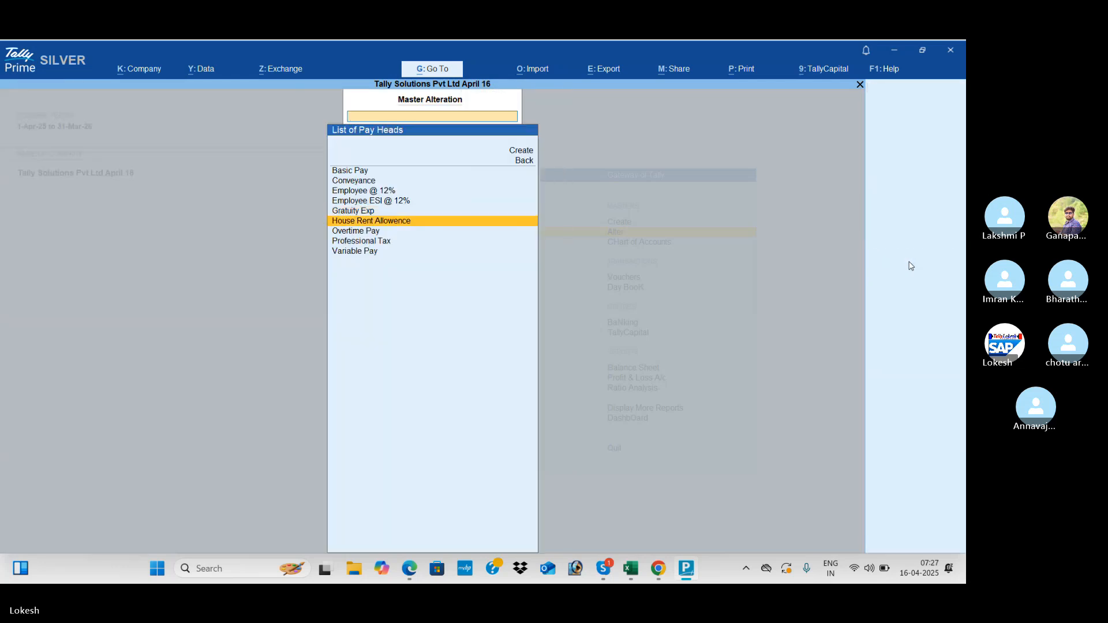
pyautogui.press('Down')
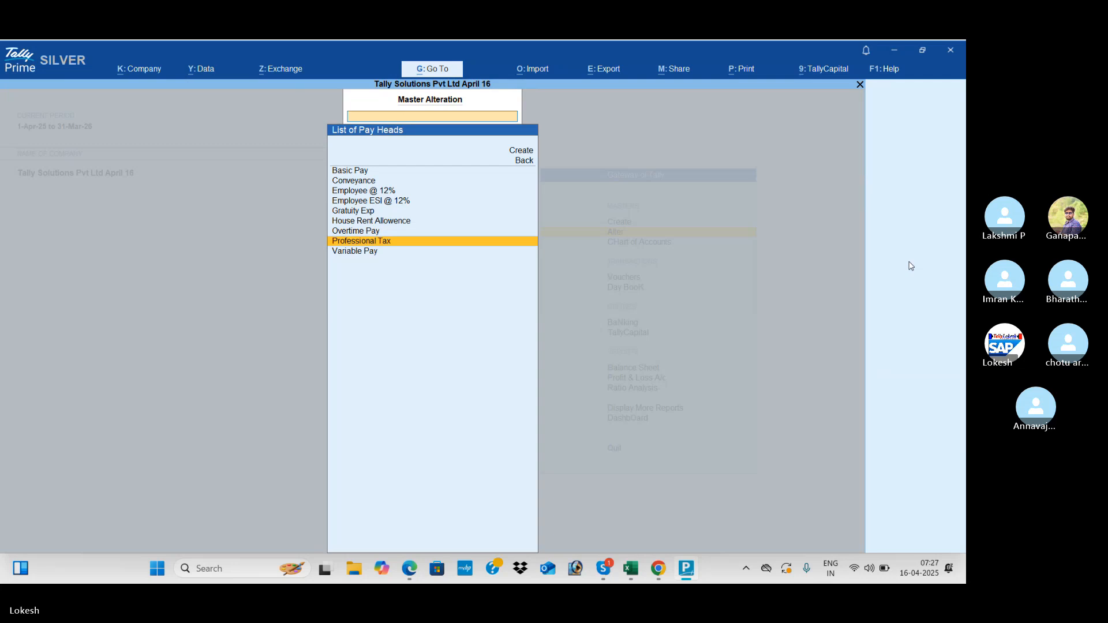
pyautogui.press('Return')
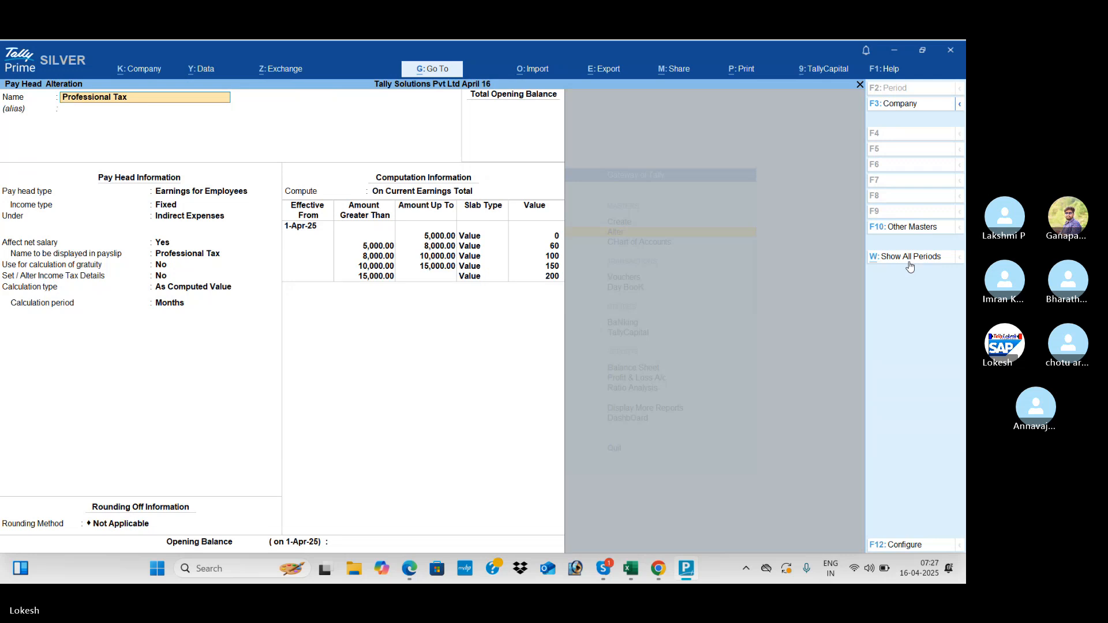
pyautogui.hotkey('alt', 'Tab')
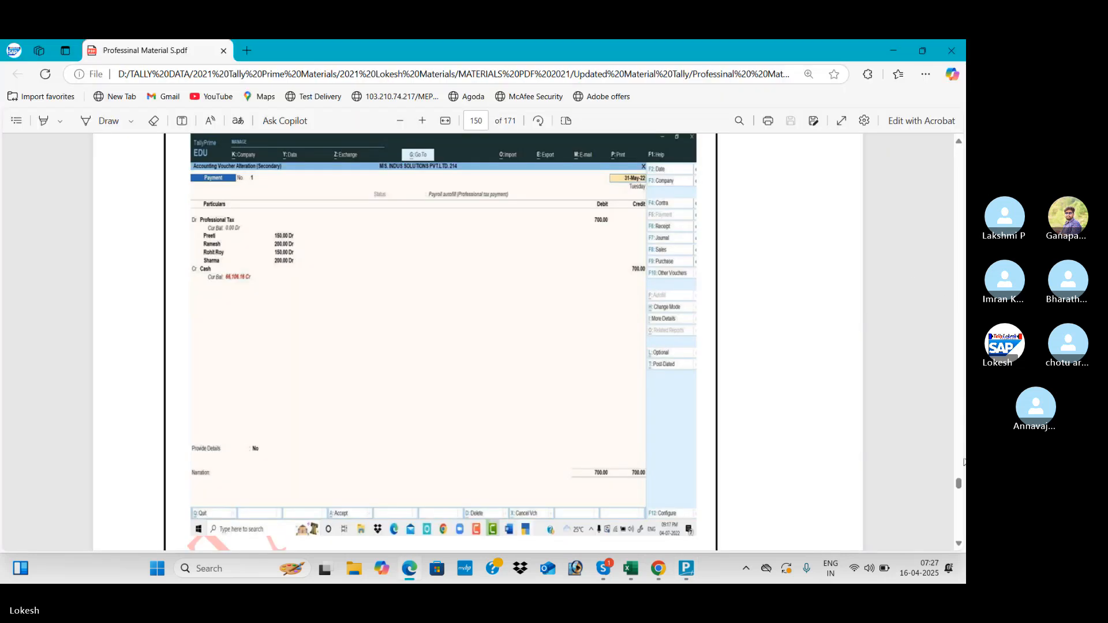
# - Bring up page 123's completed Basic Pay pay head screen (On Attendance, 26-day months) in the guide
pyautogui.moveTo(959, 483); pyautogui.dragTo(959, 352)
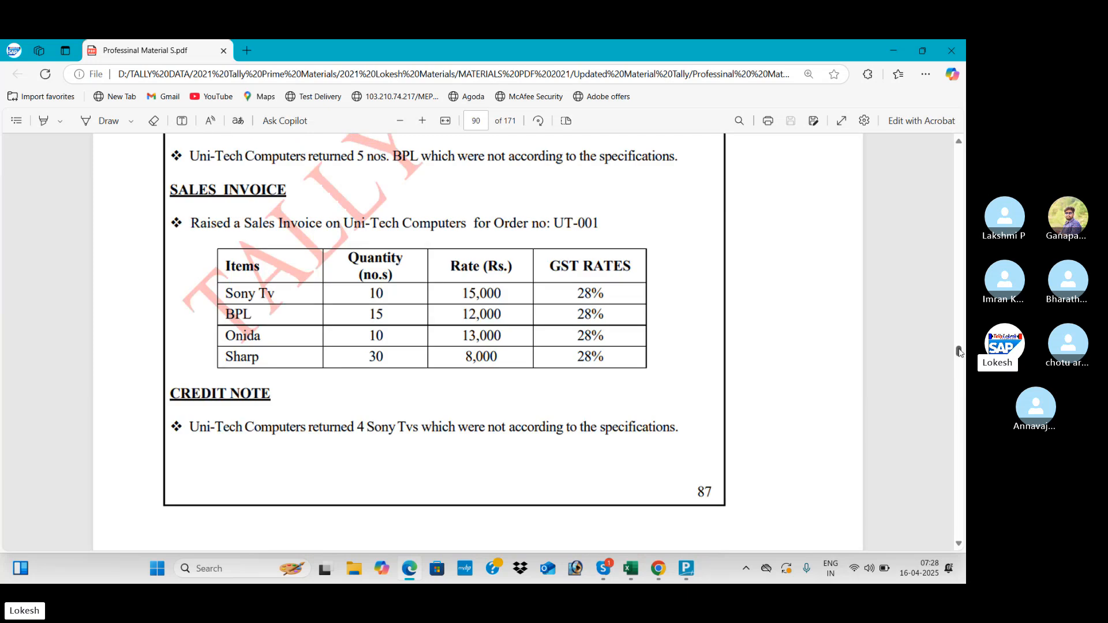
pyautogui.hotkey('alt', 'Tab')
pyautogui.hotkey('alt', 'Tab')
pyautogui.hotkey('alt', 'Tab')
pyautogui.hotkey('alt', 'Tab')
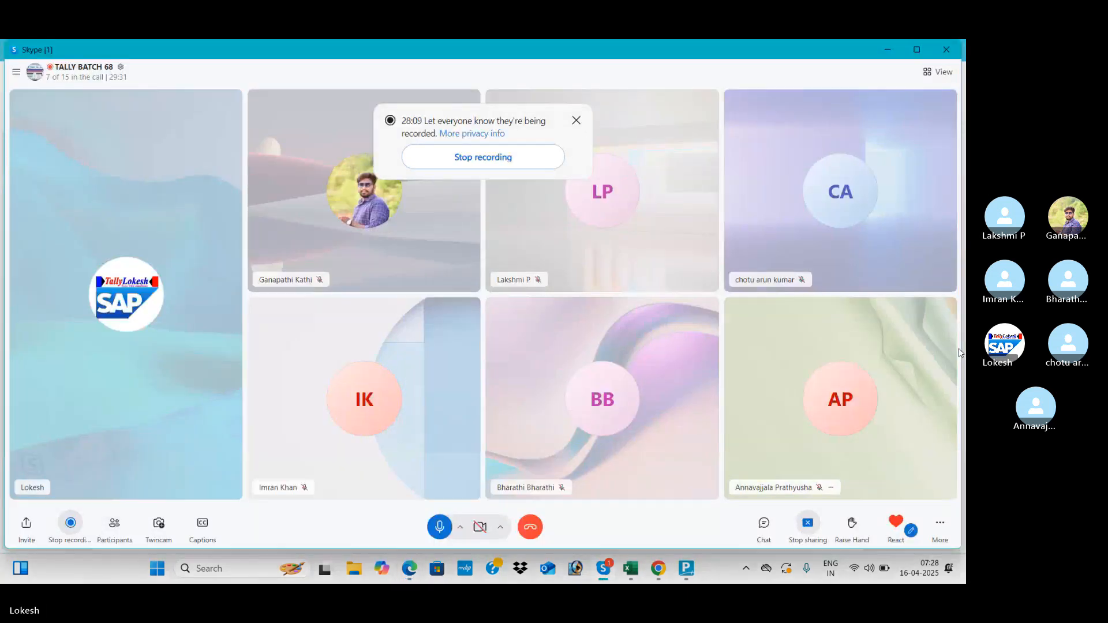
pyautogui.hotkey('alt', 'Tab')
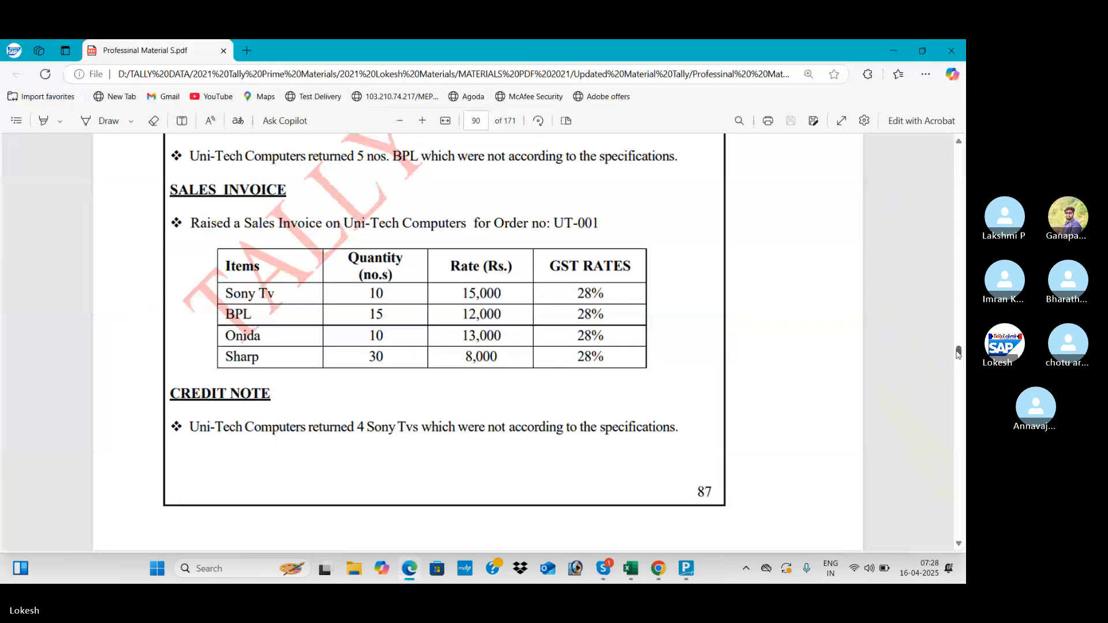
pyautogui.moveTo(959, 353); pyautogui.dragTo(958, 410)
pyautogui.scroll(5, 959, 409)
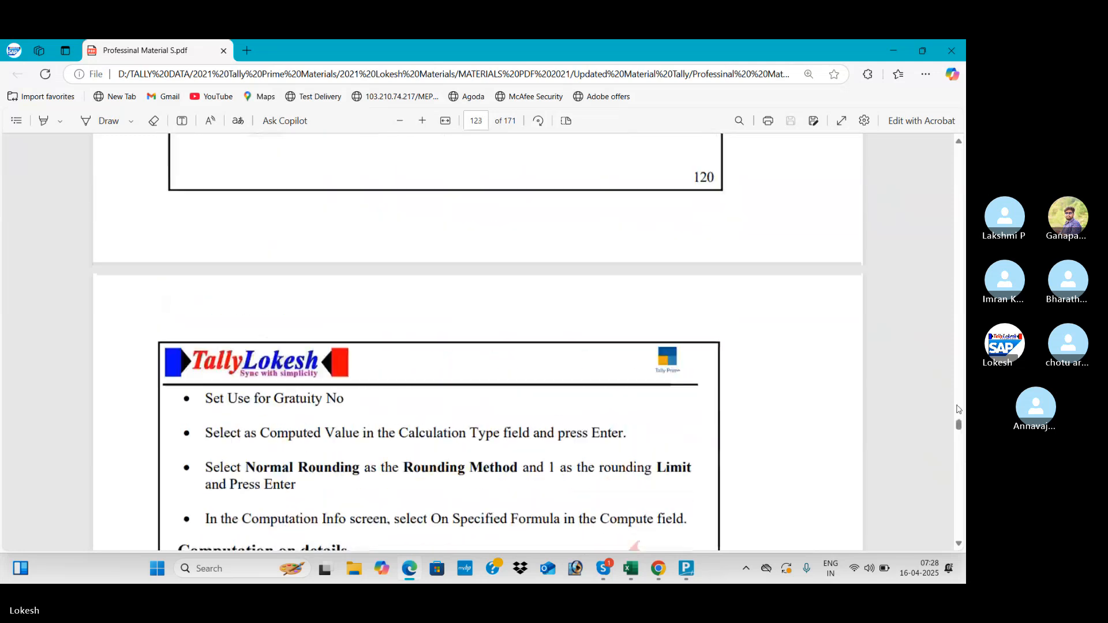
pyautogui.scroll(10, 958, 409)
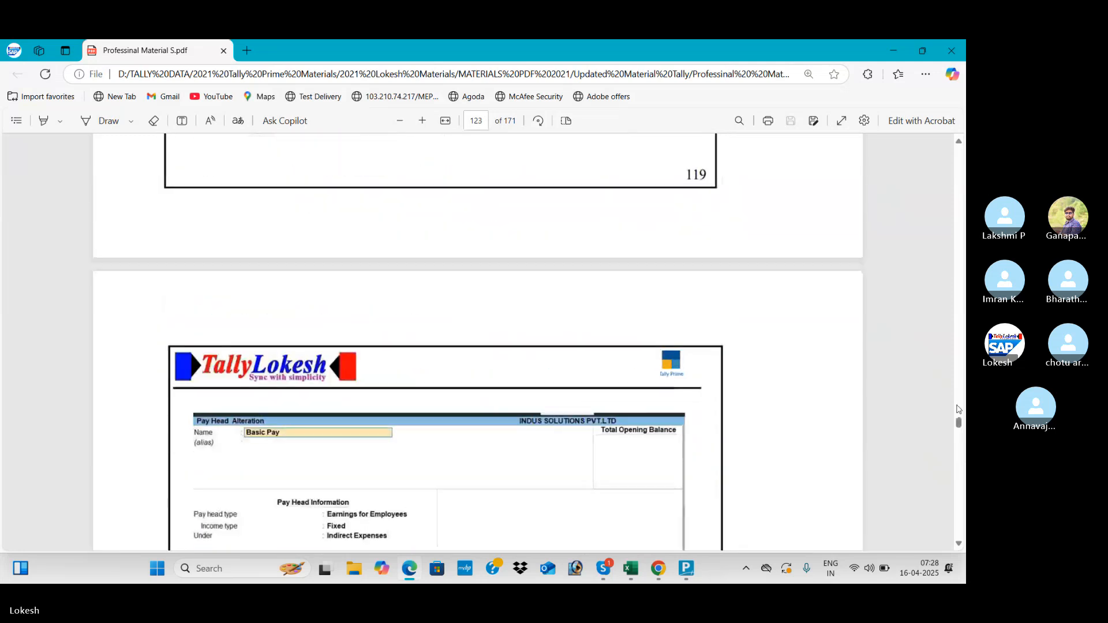
pyautogui.scroll(-4, 958, 409)
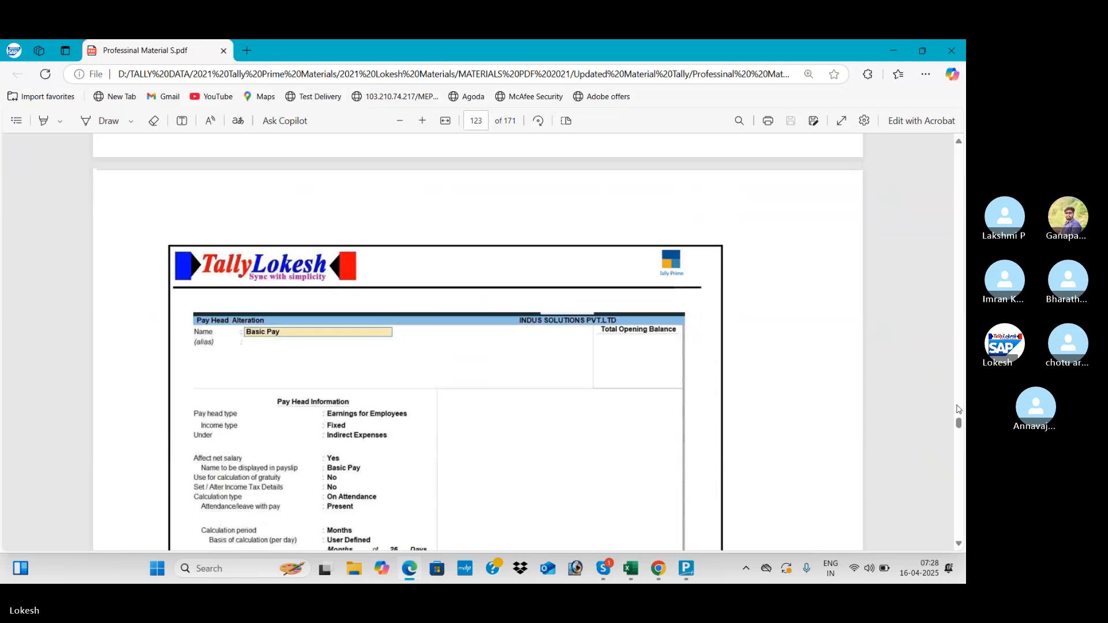
pyautogui.scroll(-2, 958, 409)
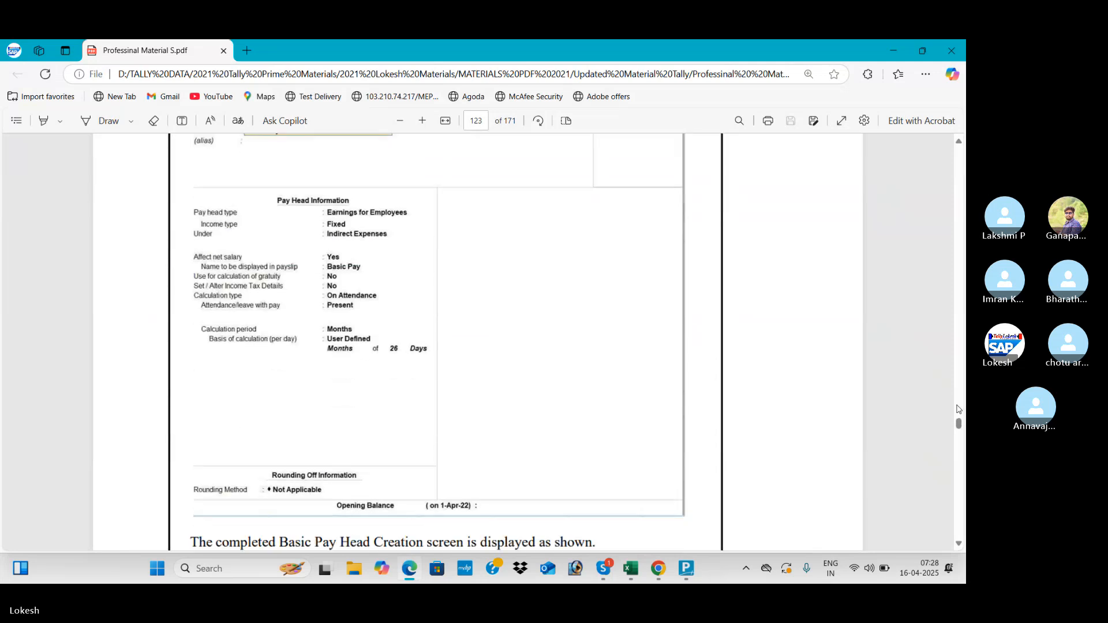
pyautogui.hotkey('alt', 'Tab')
pyautogui.hotkey('alt', 'Tab')
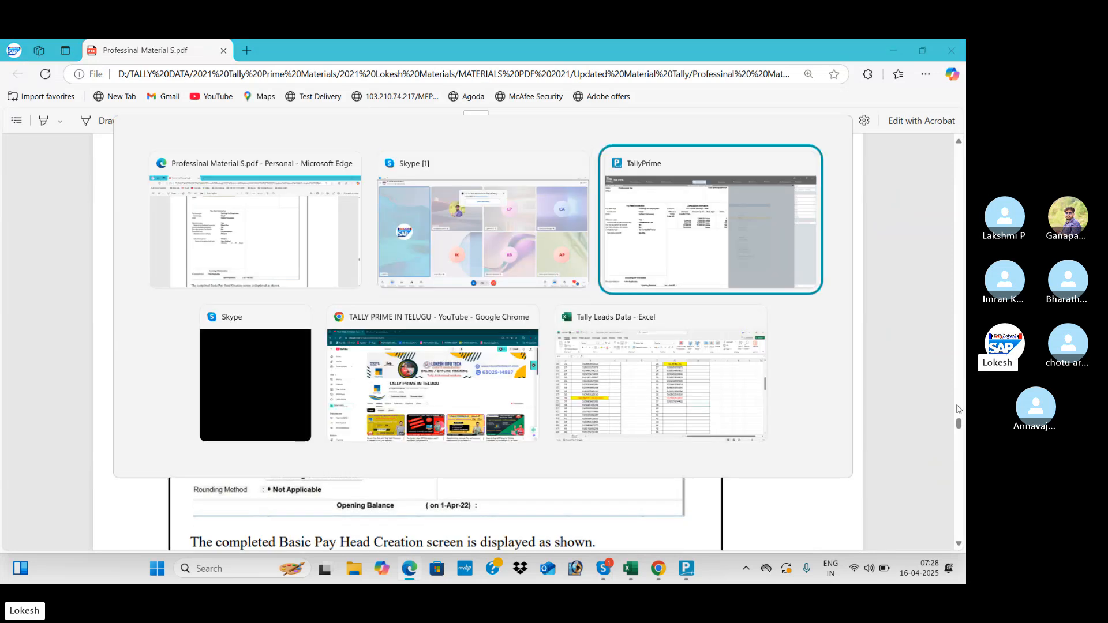
# - Quit Professional Tax unchanged and compare the Basic Pay pay head with the guide
pyautogui.press('Escape')
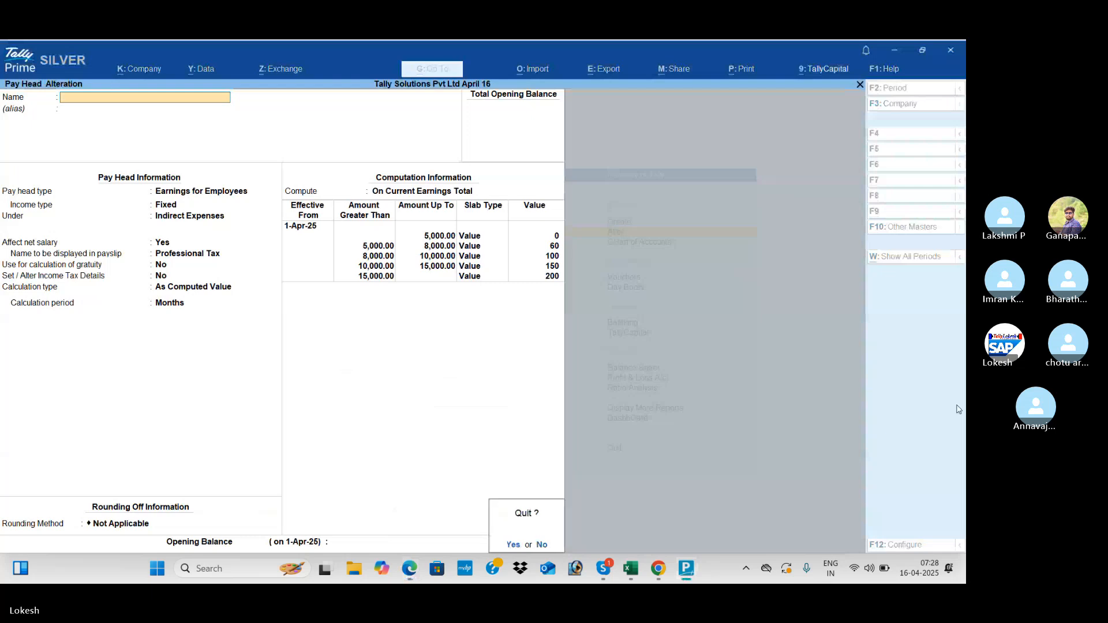
pyautogui.press('y')
pyautogui.press('Up')
pyautogui.press('Up')
pyautogui.press('Up')
pyautogui.press('Up')
pyautogui.press('Up')
pyautogui.press('Up')
pyautogui.press('Up')
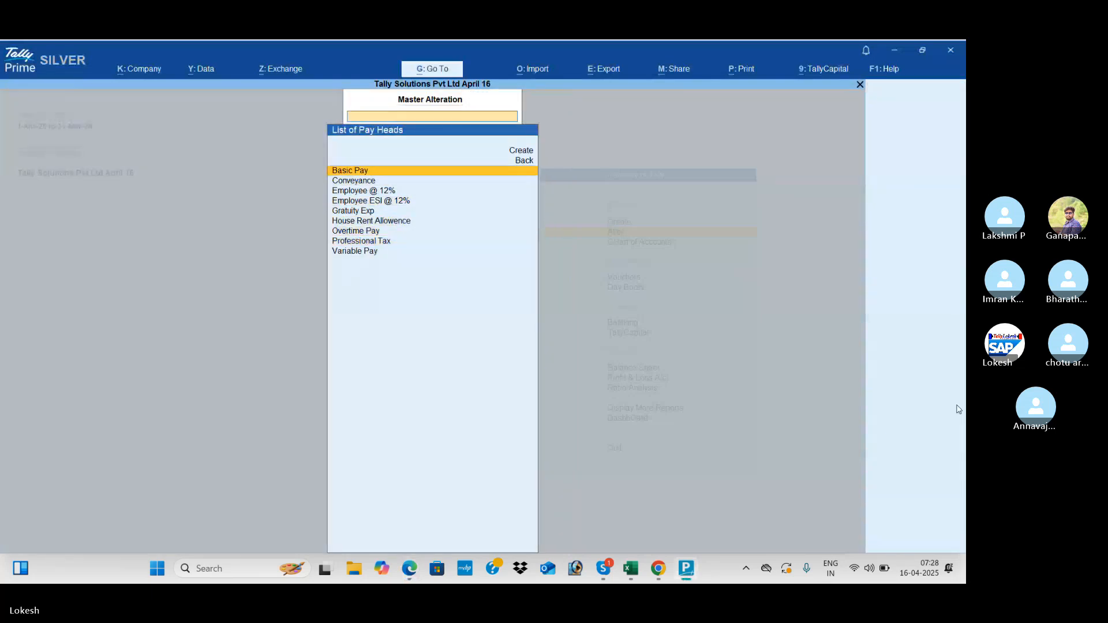
pyautogui.press('Return')
pyautogui.press('Return')
pyautogui.press('Return')
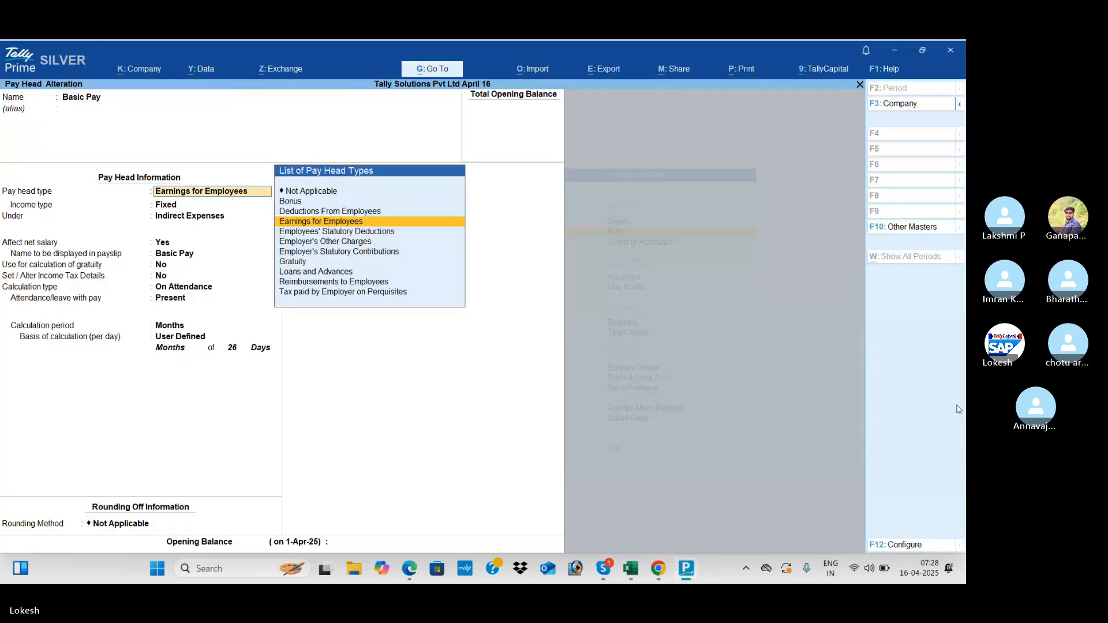
pyautogui.hotkey('alt', 'Tab')
pyautogui.hotkey('alt', 'Tab')
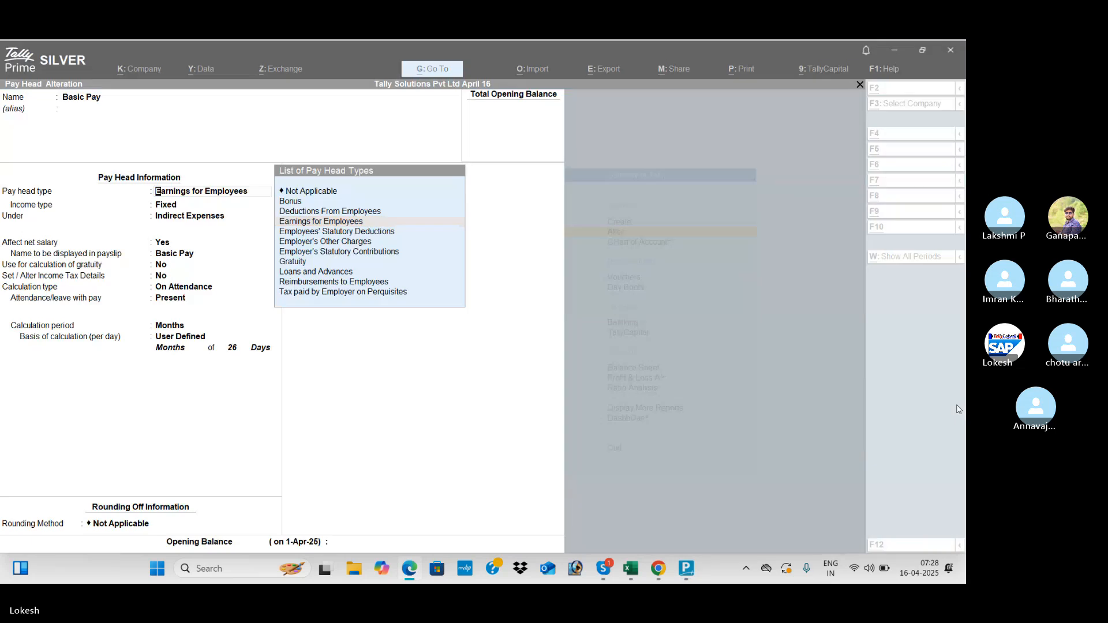
pyautogui.hotkey('alt', 'Tab')
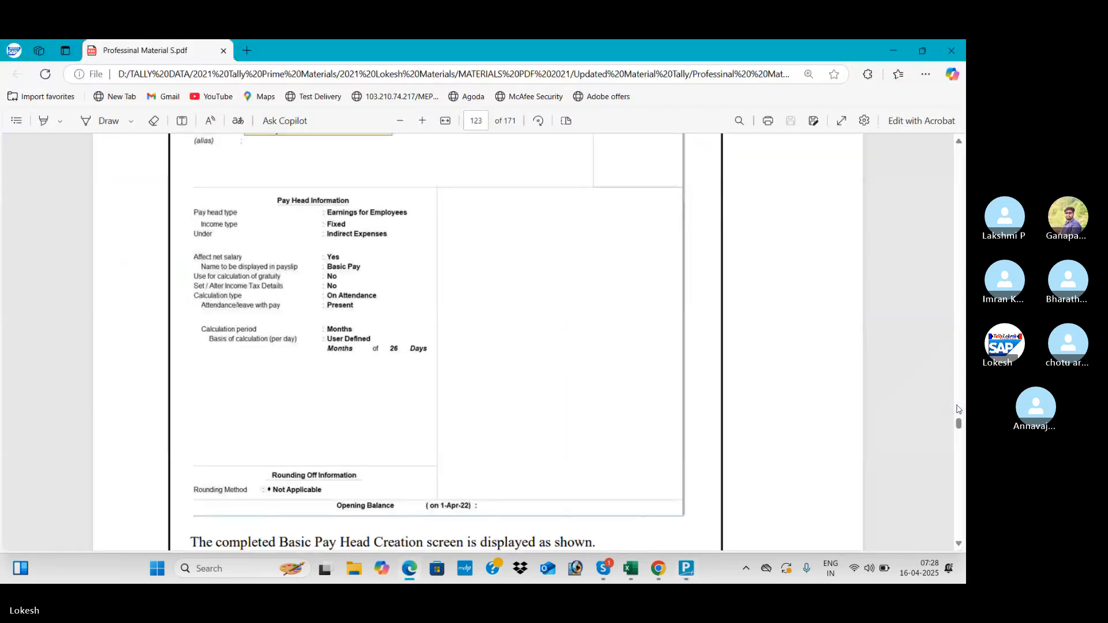
pyautogui.hotkey('alt', 'Tab')
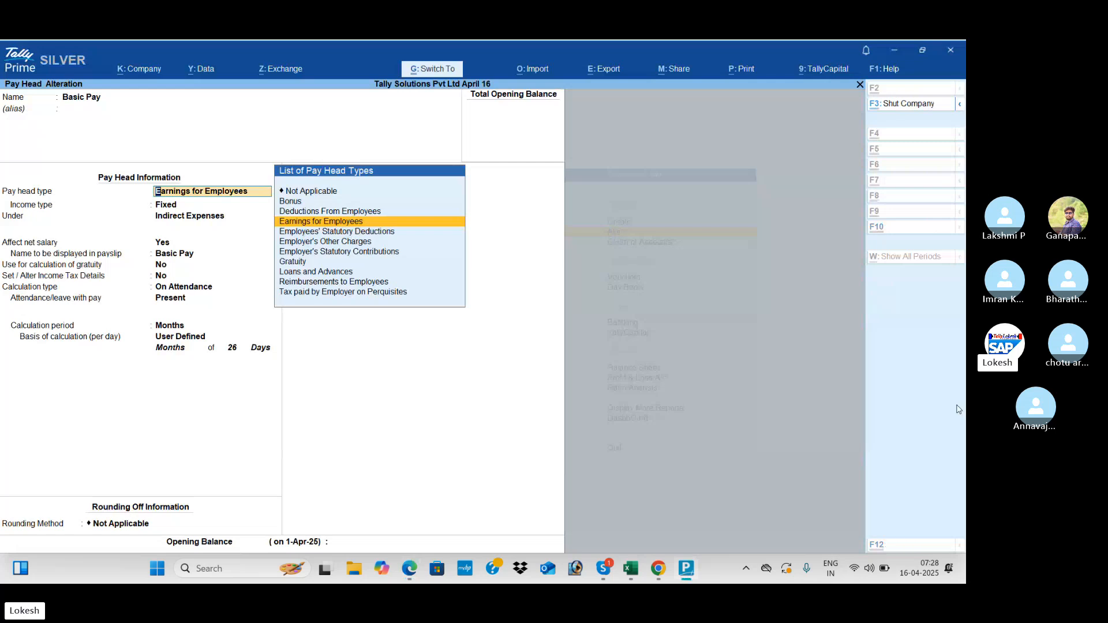
pyautogui.press('Escape')
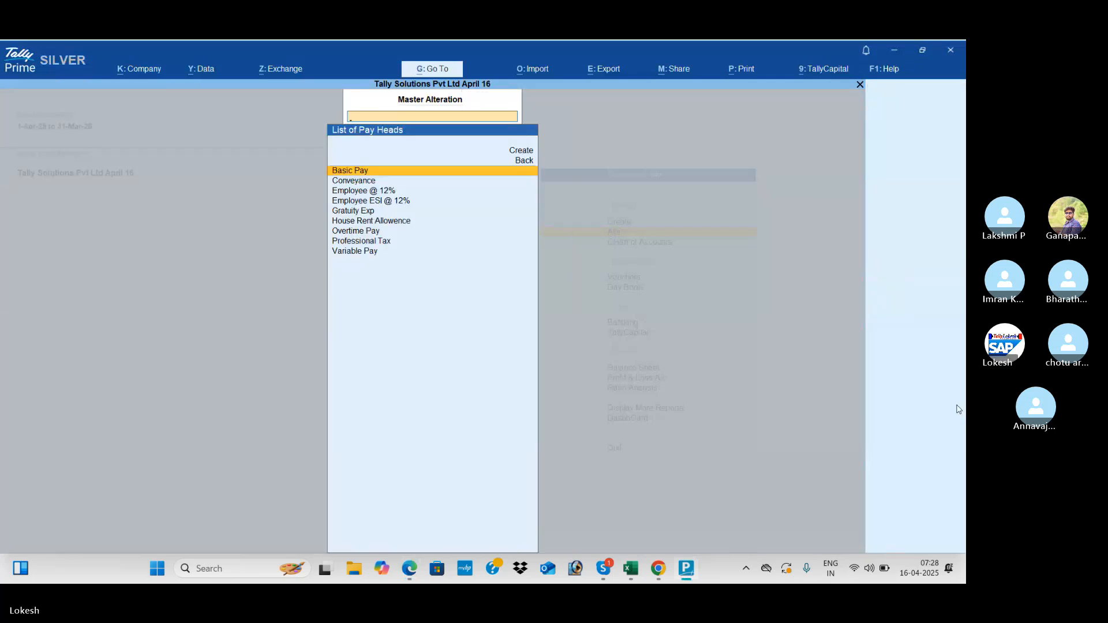
# - Open House Rent Allowence and scroll the guide to page 126's completed Conveyance pay head
pyautogui.press('Down')
pyautogui.press('Down')
pyautogui.press('Down')
pyautogui.press('Down')
pyautogui.press('Down')
pyautogui.press('Return')
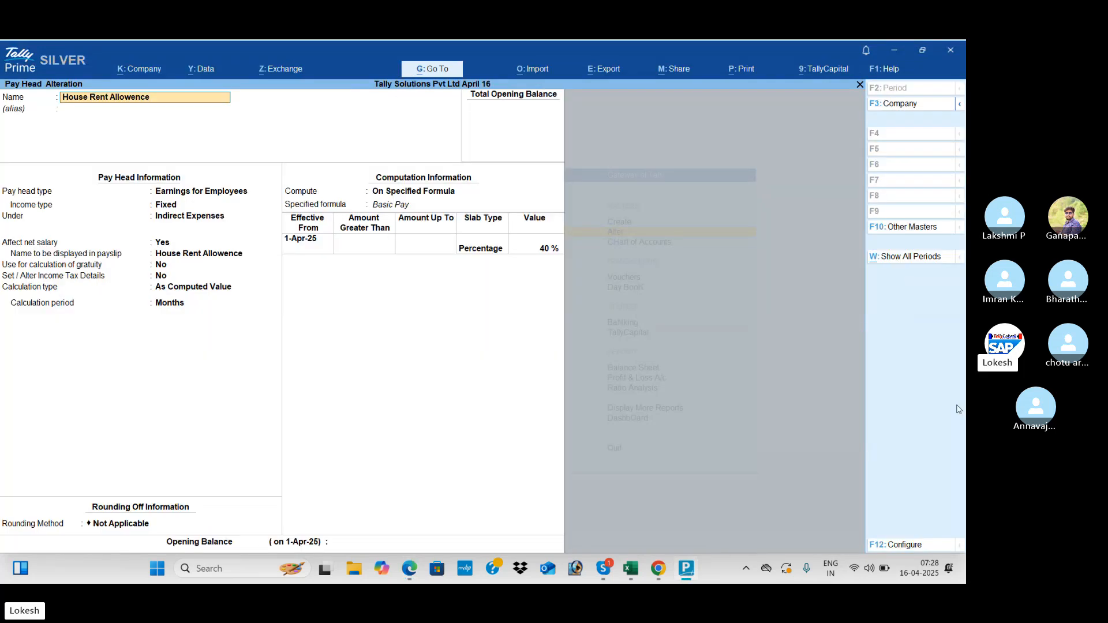
pyautogui.hotkey('alt', 'Tab')
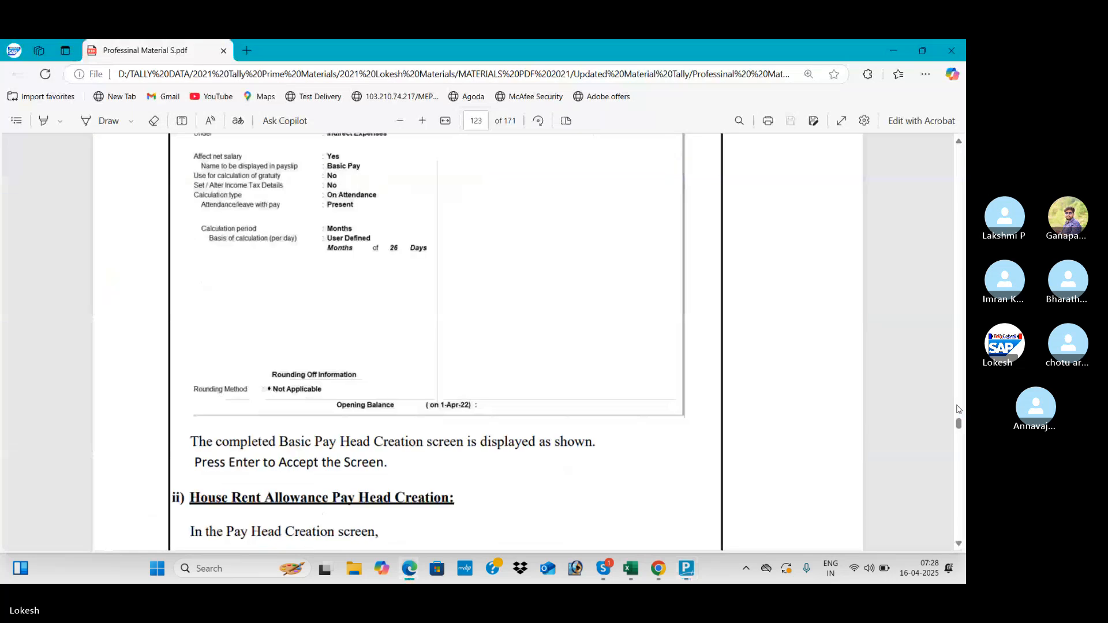
pyautogui.scroll(-10, 958, 409)
pyautogui.scroll(-8, 959, 409)
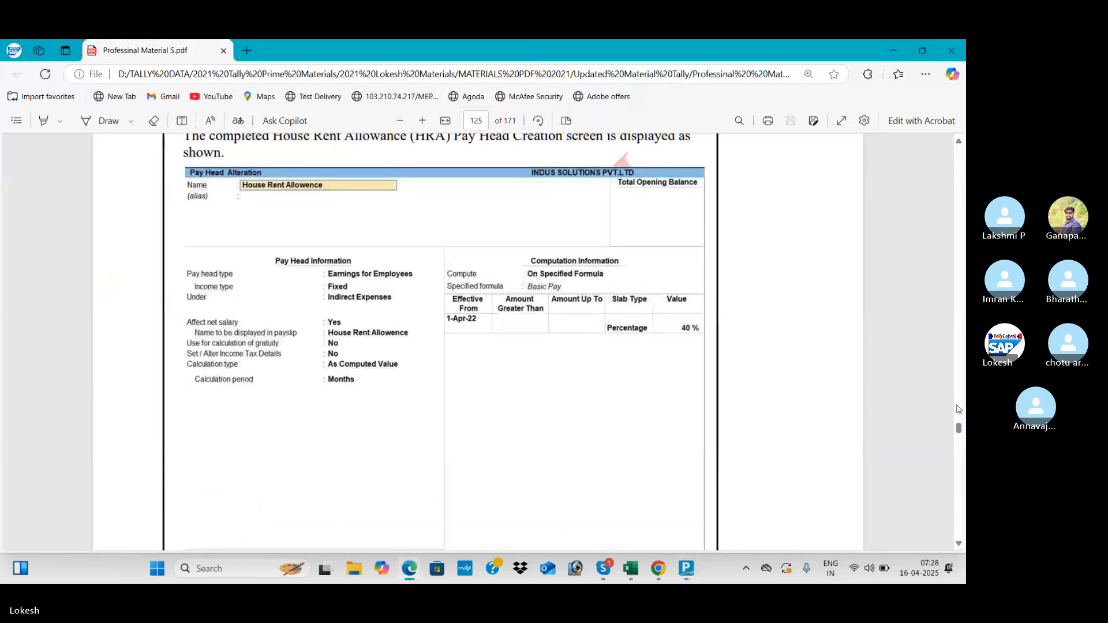
pyautogui.hotkey('alt', 'Tab')
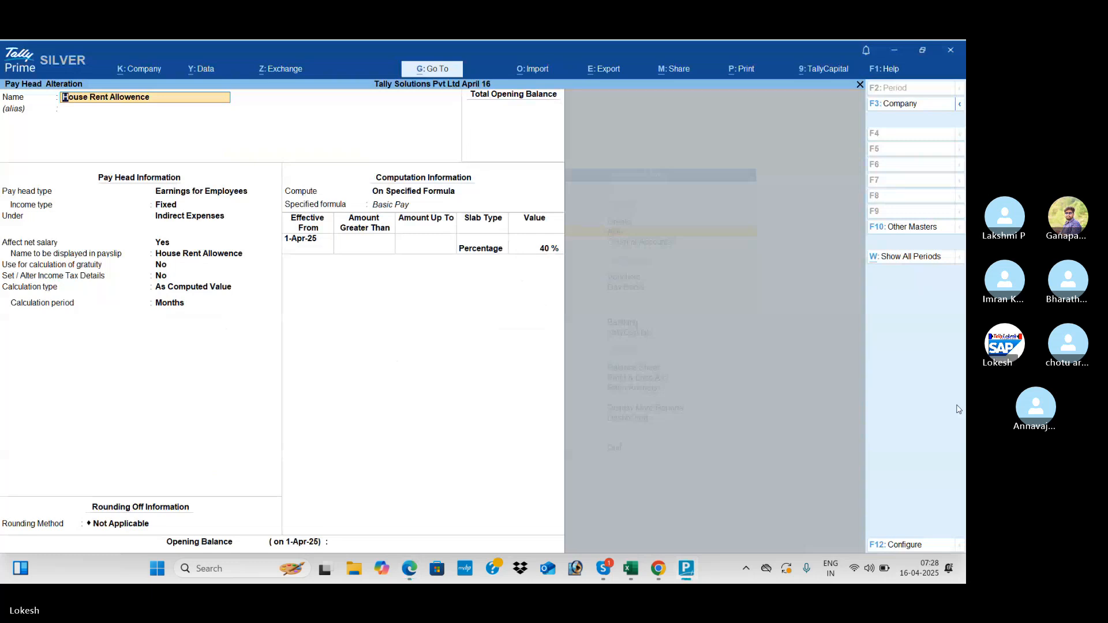
pyautogui.hotkey('alt', 'Tab')
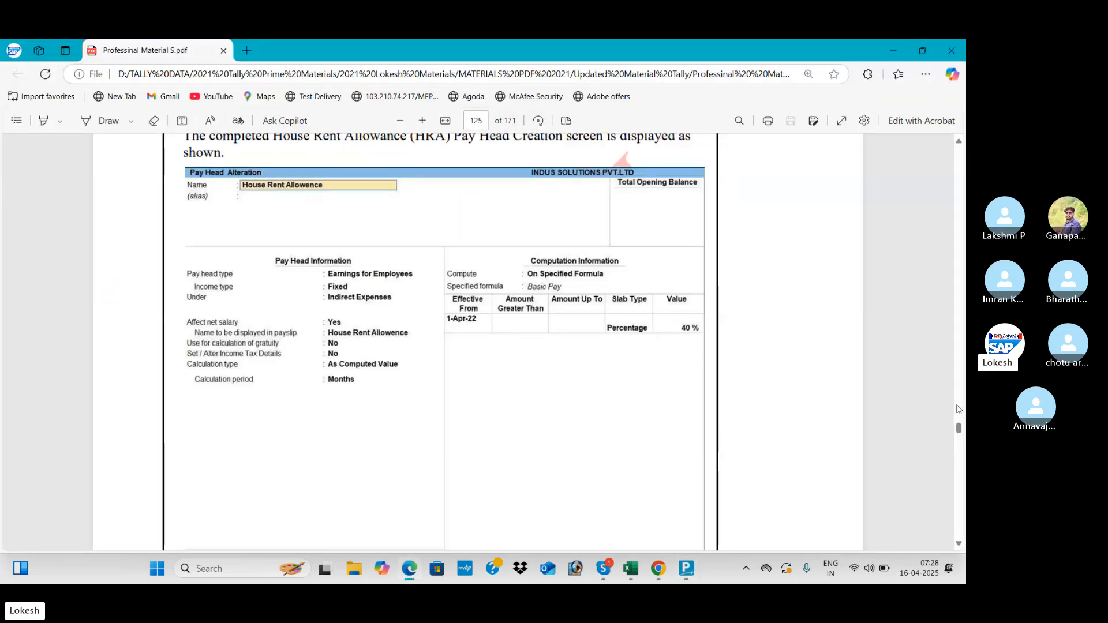
pyautogui.scroll(-10, 957, 409)
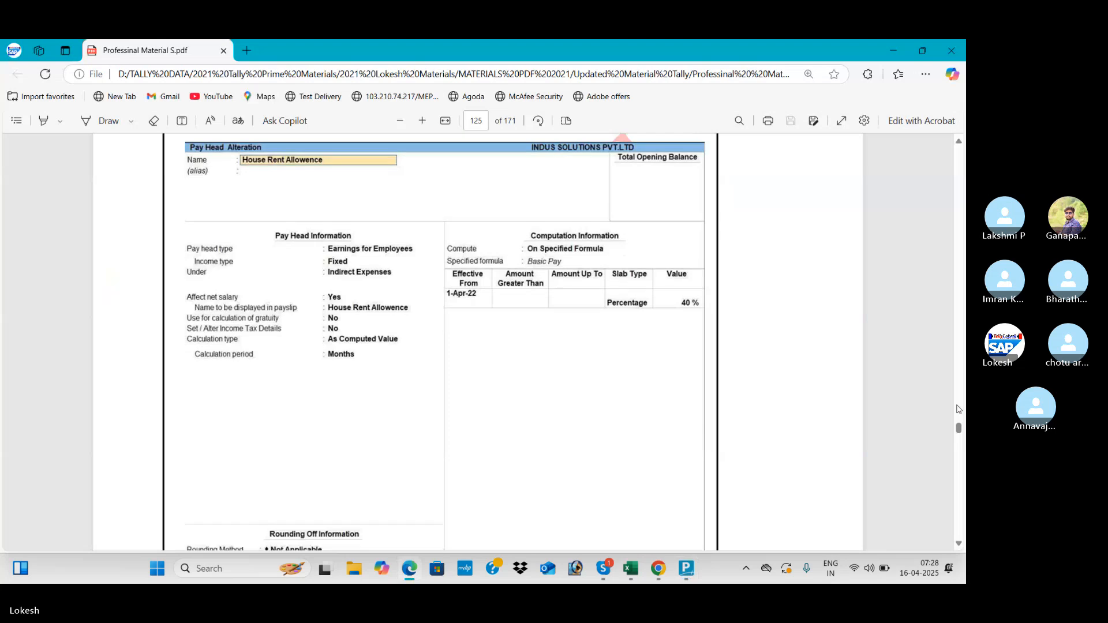
pyautogui.scroll(-5, 958, 409)
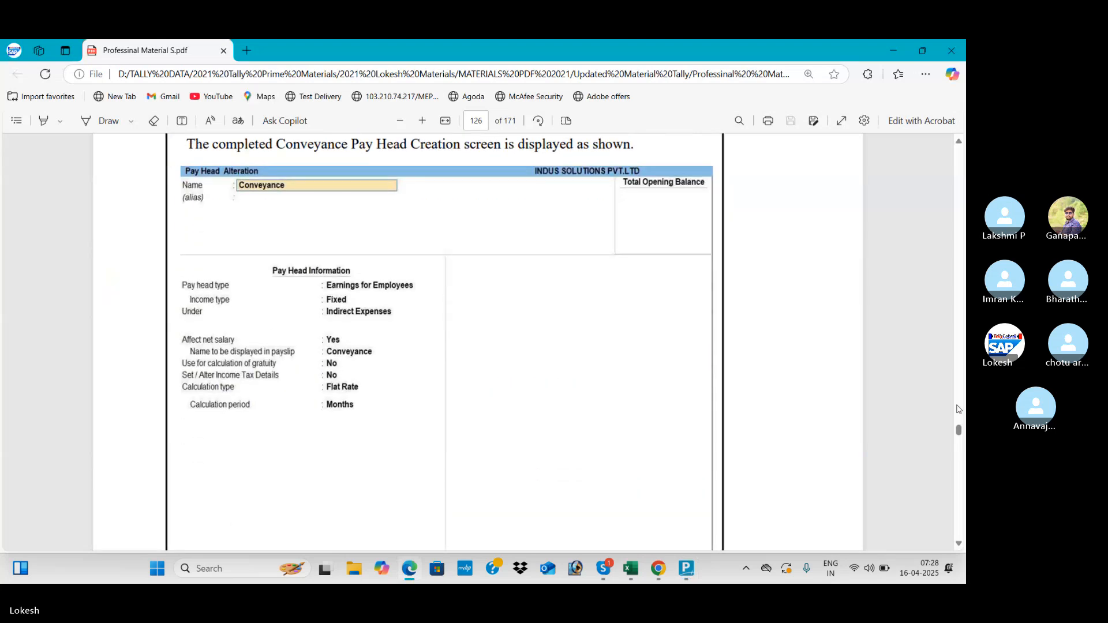
# - Open the Conveyance pay head and confirm it matches the guide's Flat Rate, monthly setup, leaving it unchanged
pyautogui.hotkey('alt', 'Tab')
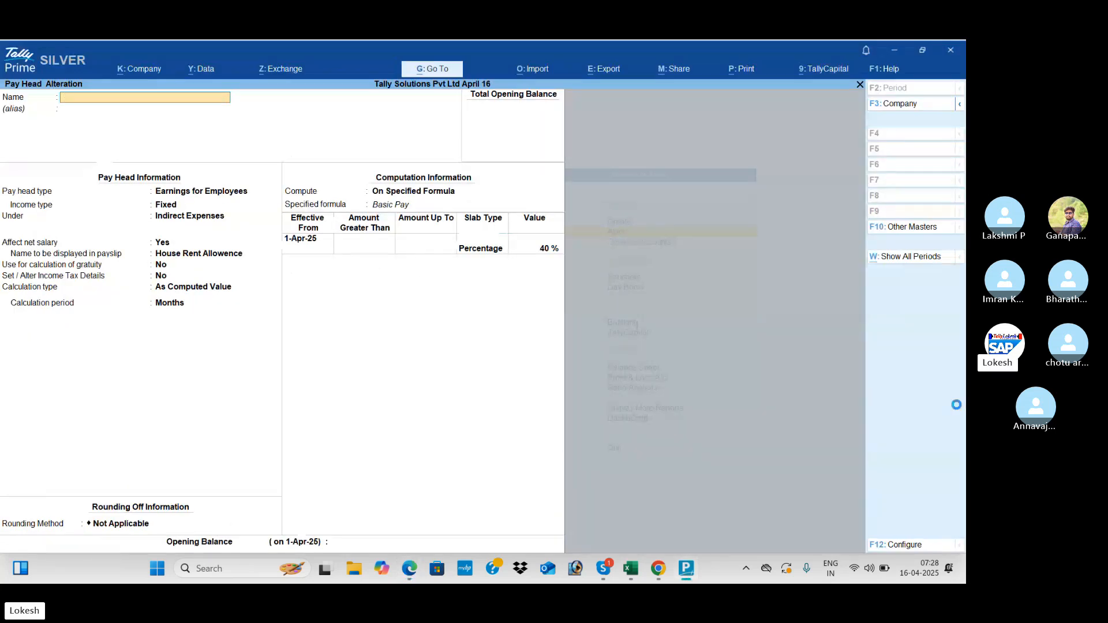
pyautogui.press('Escape')
pyautogui.press('Up')
pyautogui.press('Up')
pyautogui.press('Up')
pyautogui.press('Up')
pyautogui.press('Up')
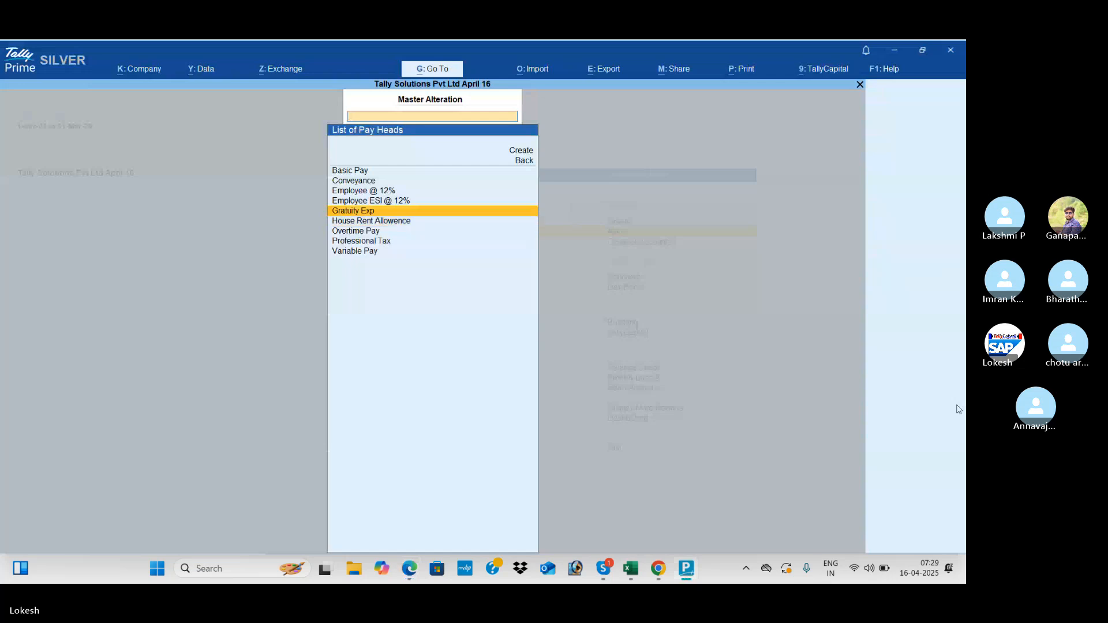
pyautogui.press('Down')
pyautogui.press('Return')
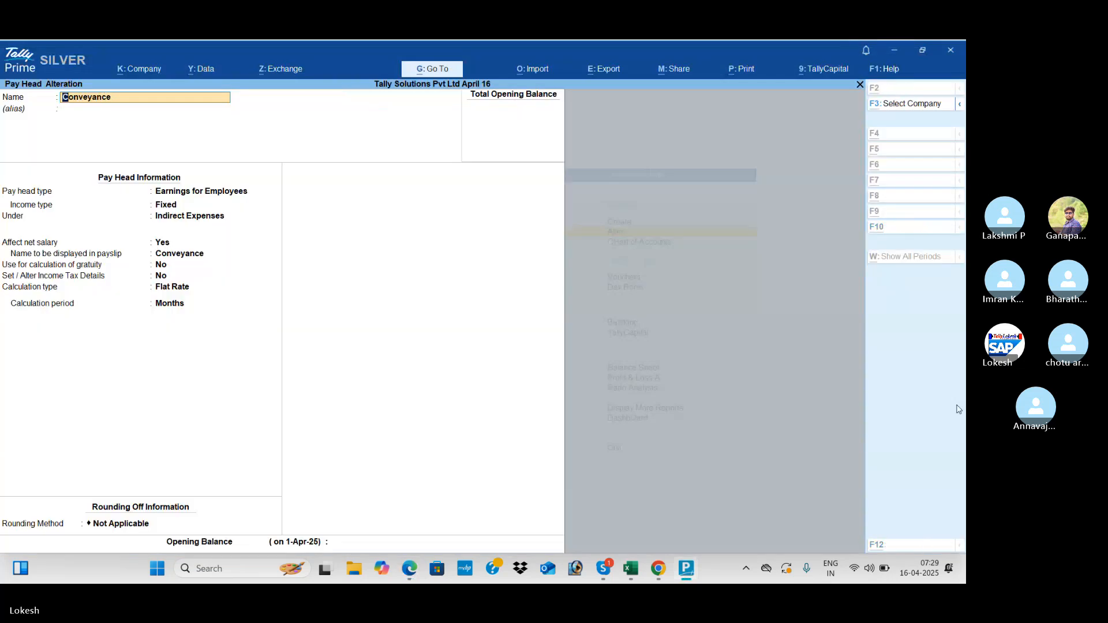
pyautogui.hotkey('alt', 'Tab')
pyautogui.hotkey('alt', 'Tab')
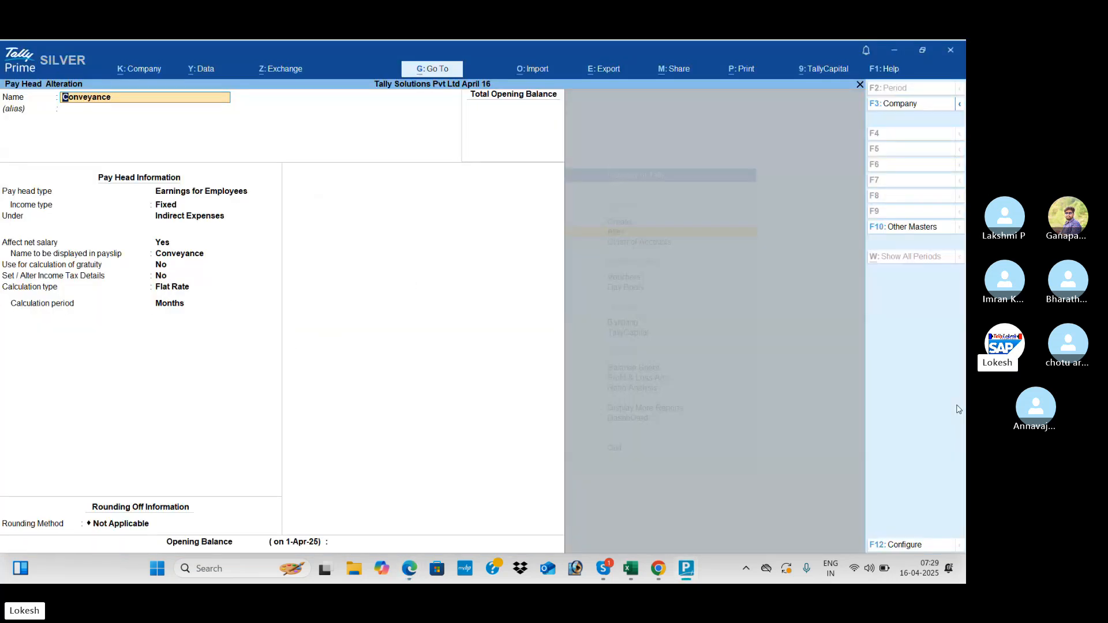
pyautogui.hotkey('alt', 'Tab')
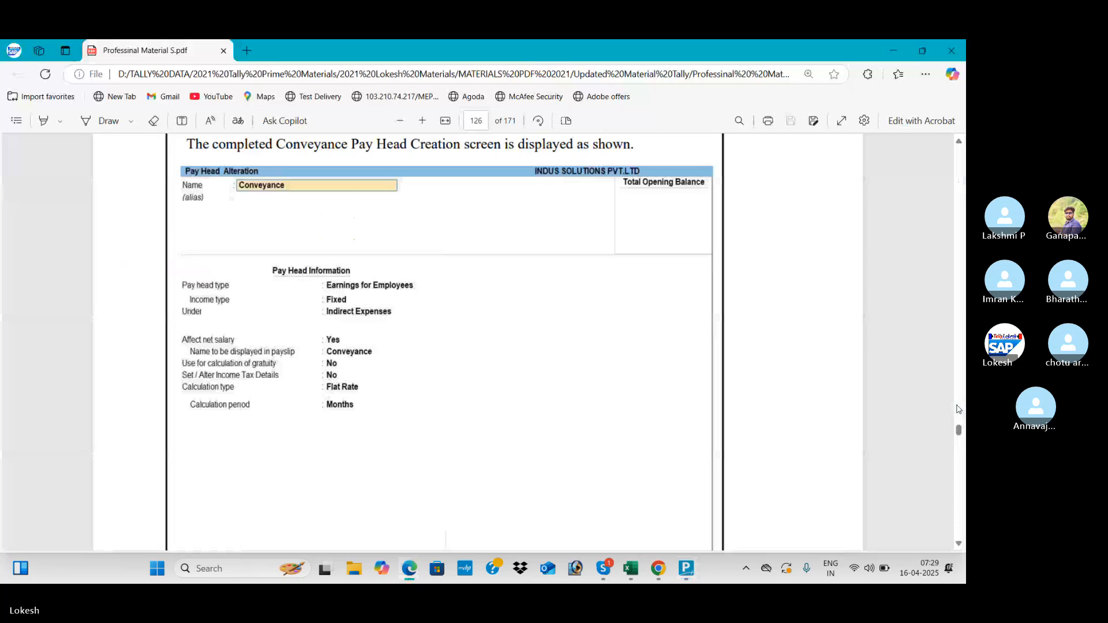
pyautogui.hotkey('alt', 'Tab')
pyautogui.press('Escape')
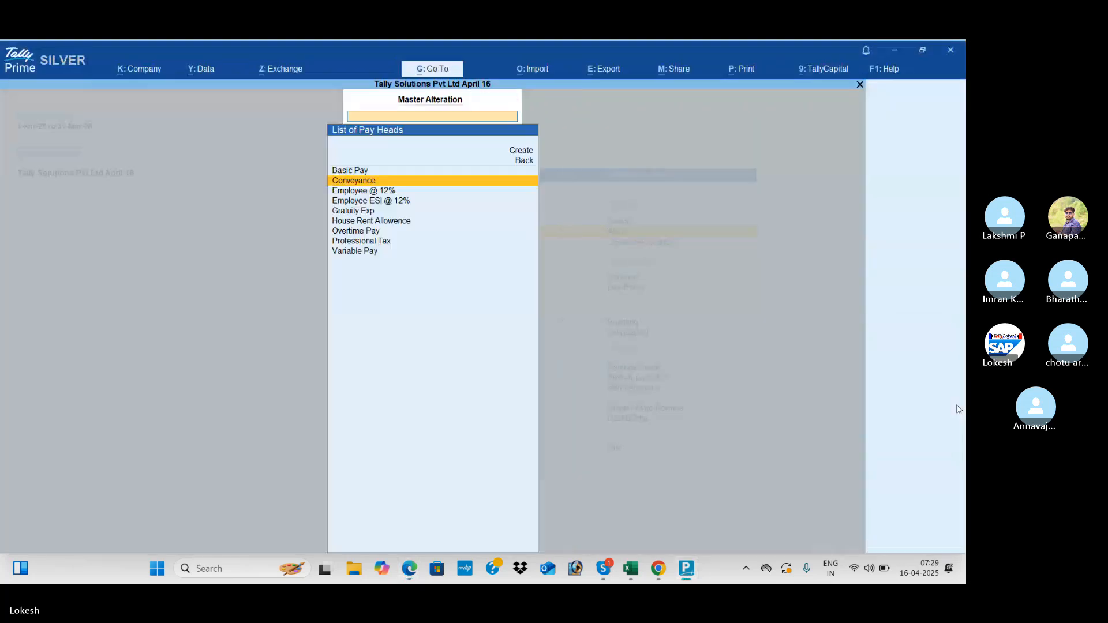
# - Scroll further in the guide, then move down the List of Pay Heads
pyautogui.hotkey('alt', 'Tab')
pyautogui.scroll(-10, 958, 410)
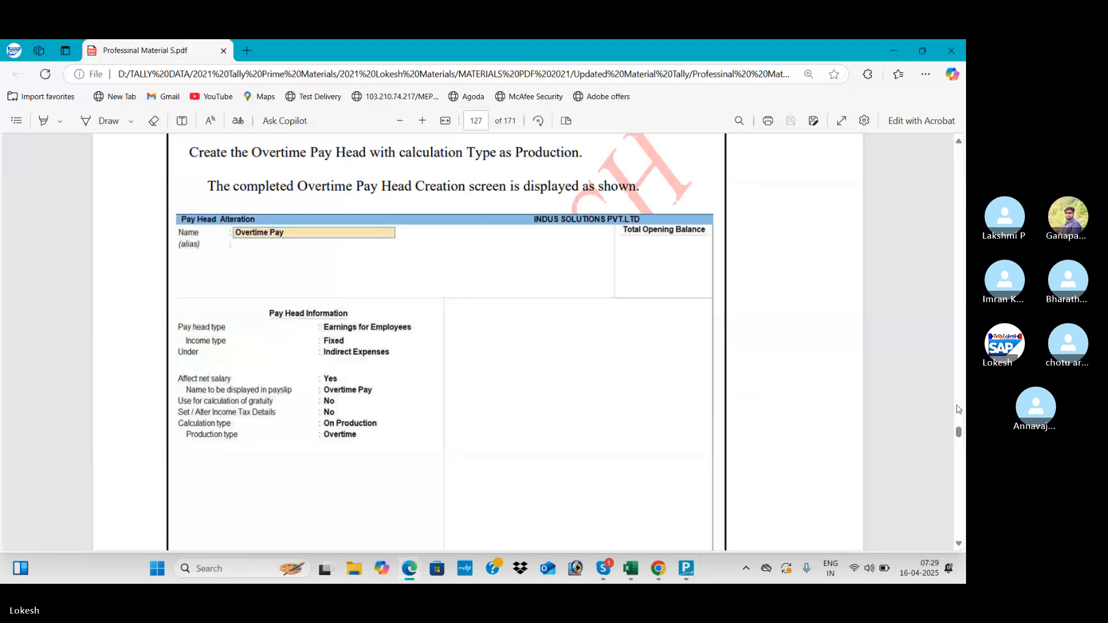
pyautogui.hotkey('alt', 'Tab')
pyautogui.press('Down')
pyautogui.press('Down')
pyautogui.press('Down')
pyautogui.press('Down')
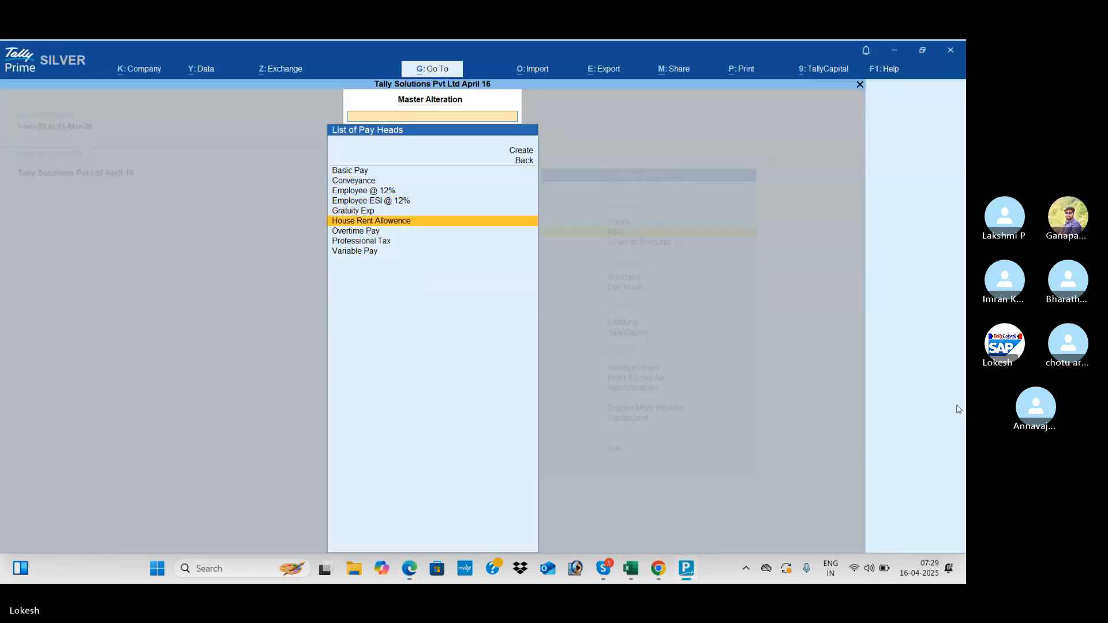
pyautogui.press('Down')
pyautogui.press('Return')
pyautogui.hotkey('alt', 'Tab')
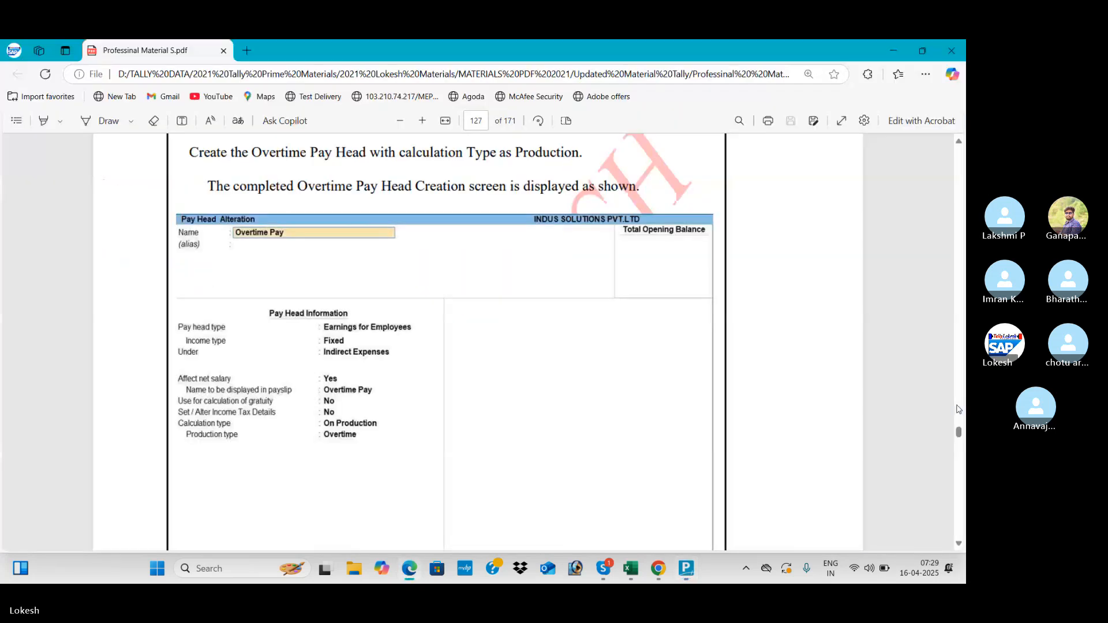
pyautogui.hotkey('alt', 'Tab')
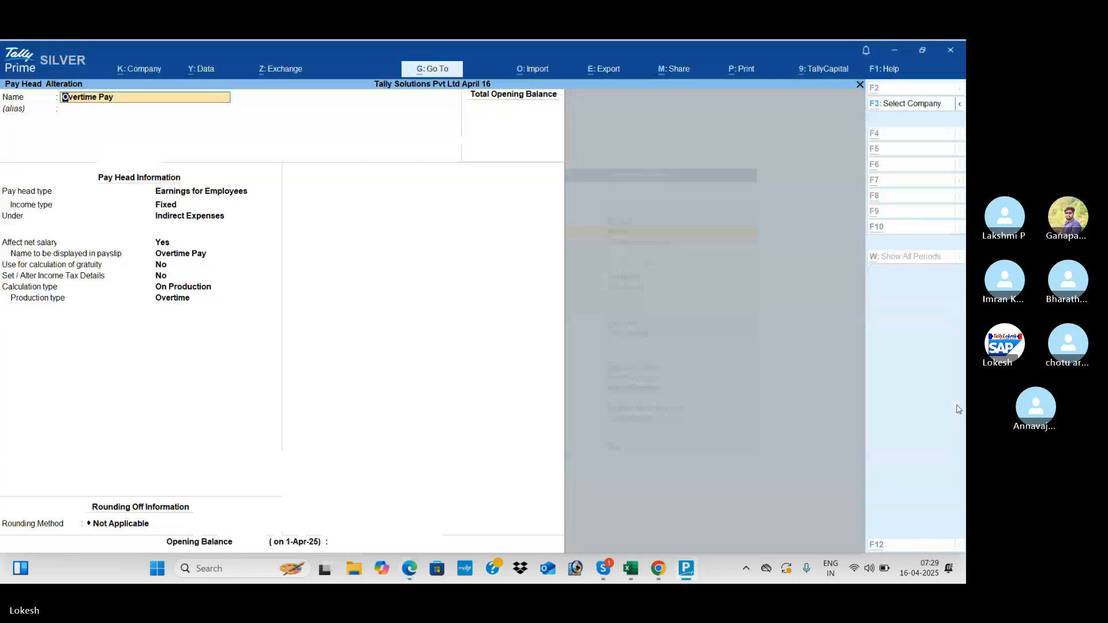
pyautogui.hotkey('alt', 'Tab')
pyautogui.hotkey('alt', 'Tab')
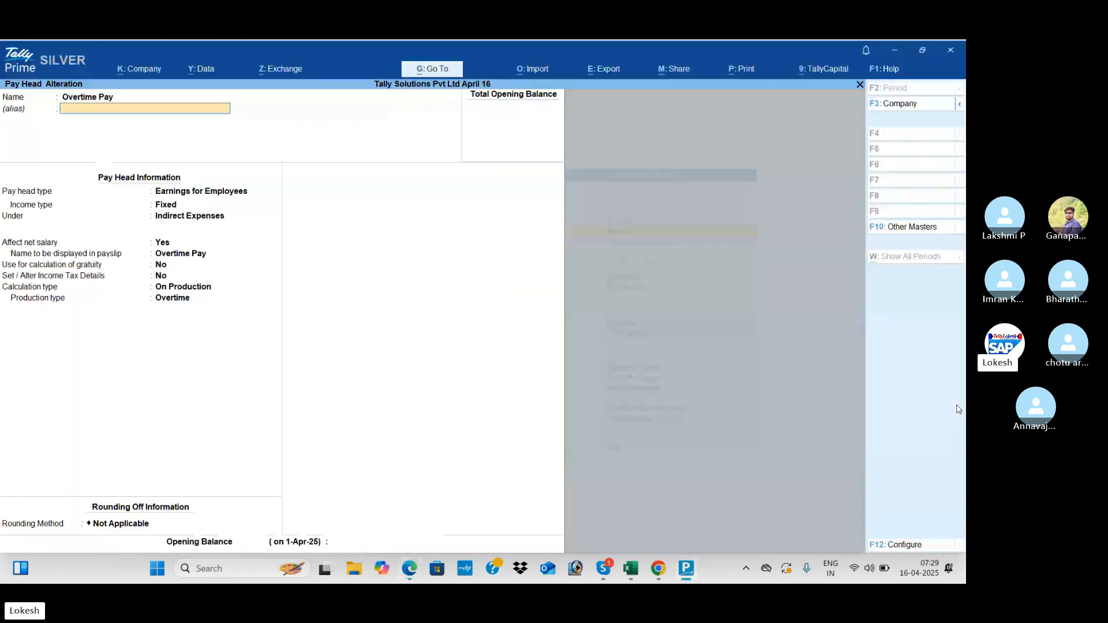
pyautogui.press('Escape')
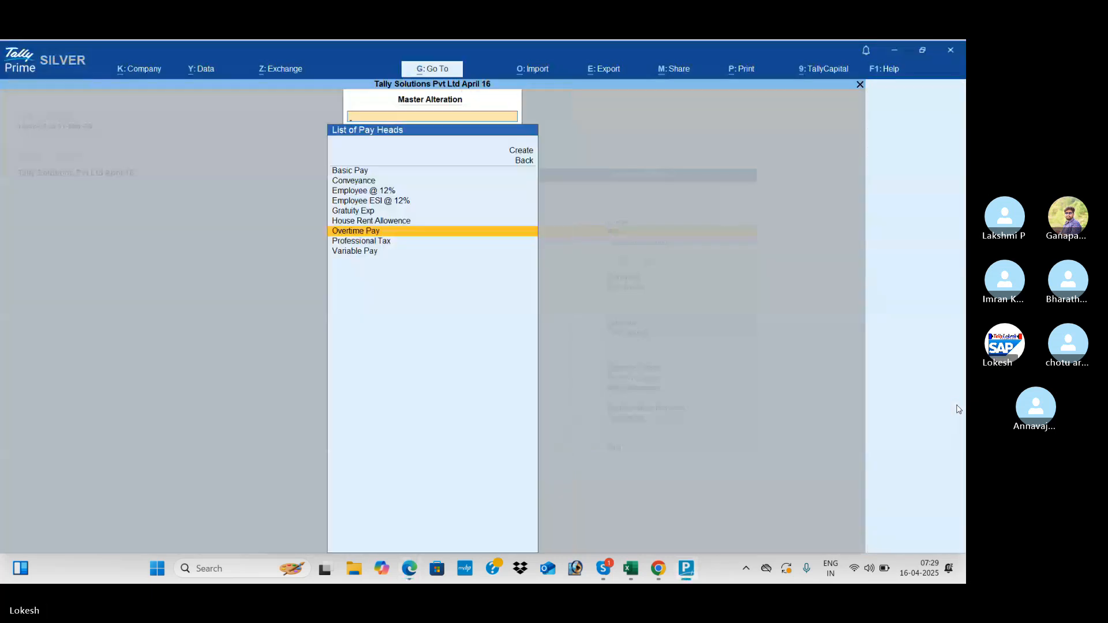
pyautogui.hotkey('alt', 'Tab')
pyautogui.scroll(-10, 959, 409)
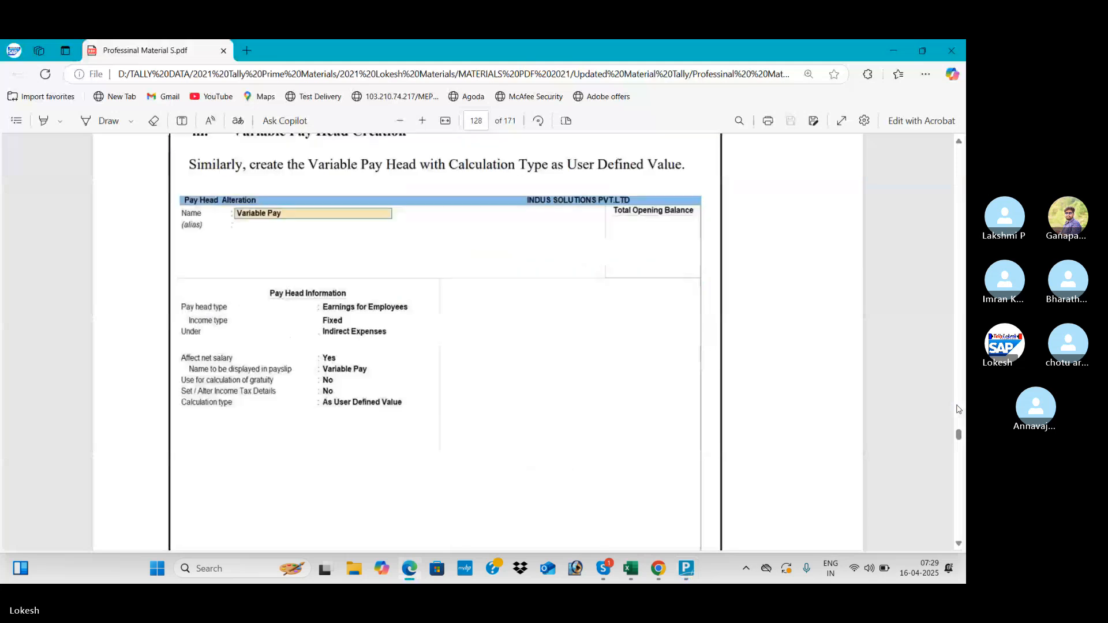
pyautogui.hotkey('alt', 'Tab')
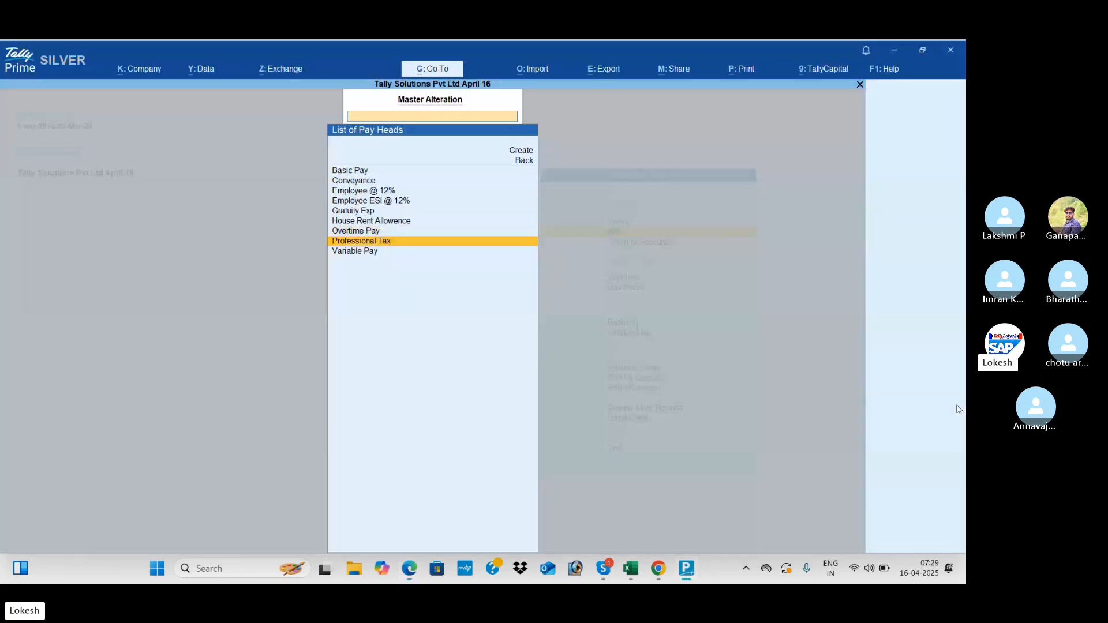
pyautogui.press('Down')
pyautogui.press('Return')
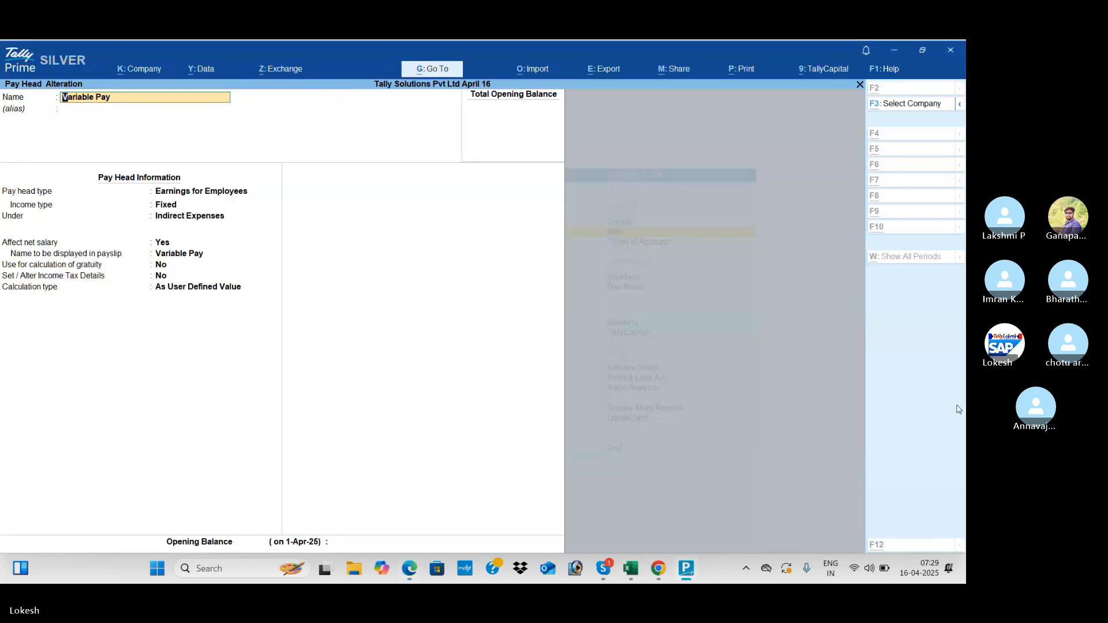
pyautogui.hotkey('alt', 'Tab')
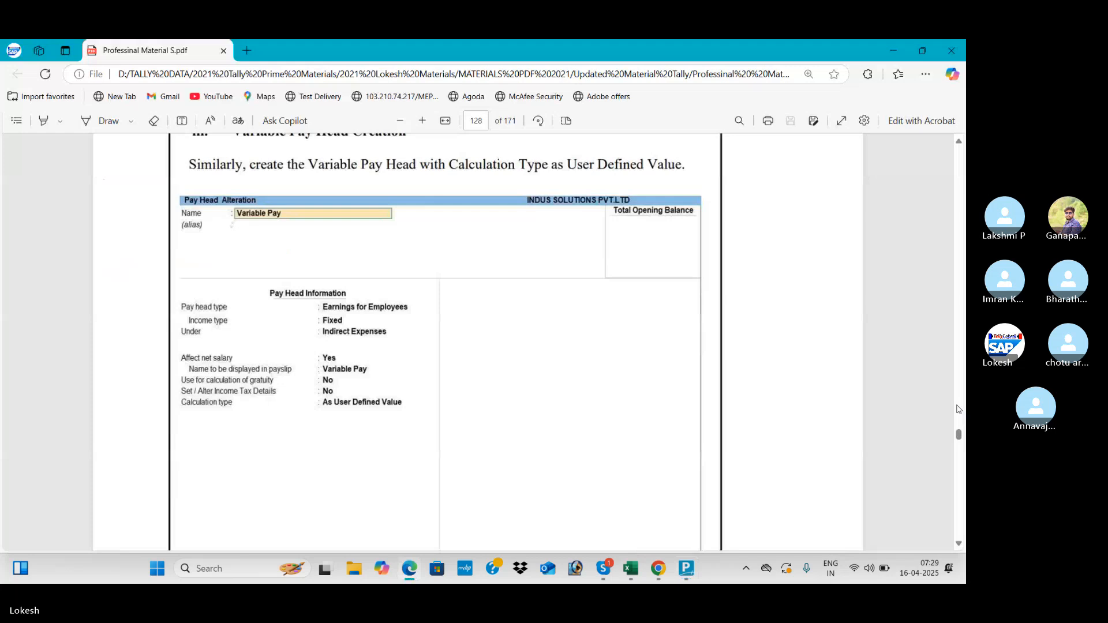
pyautogui.hotkey('alt', 'Tab')
pyautogui.press('BackSpace')
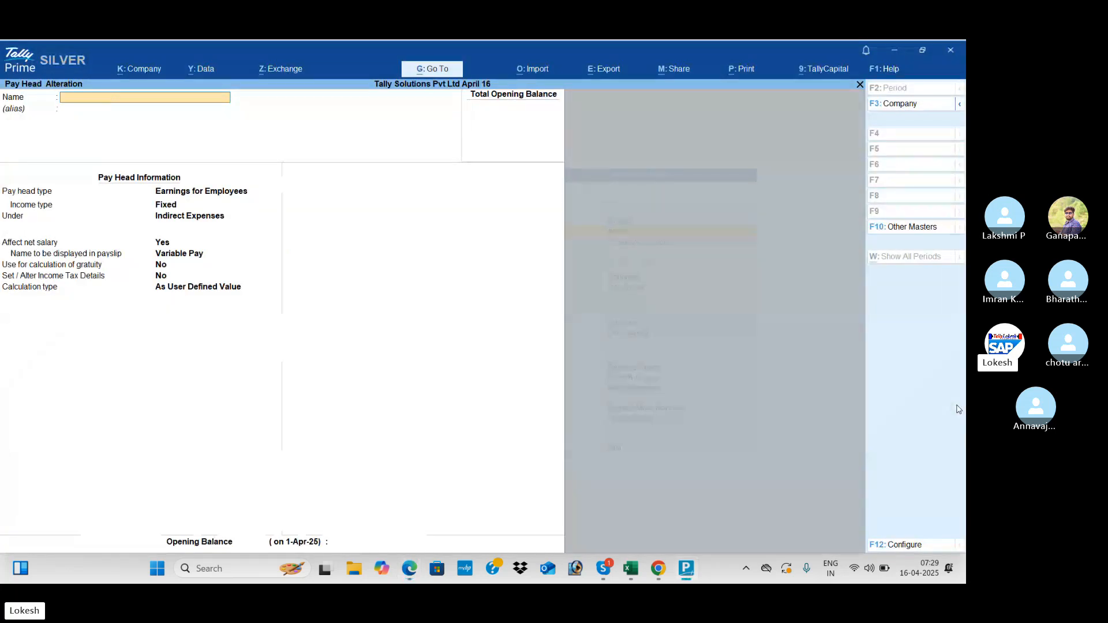
pyautogui.press('Escape')
pyautogui.hotkey('alt', 'Tab')
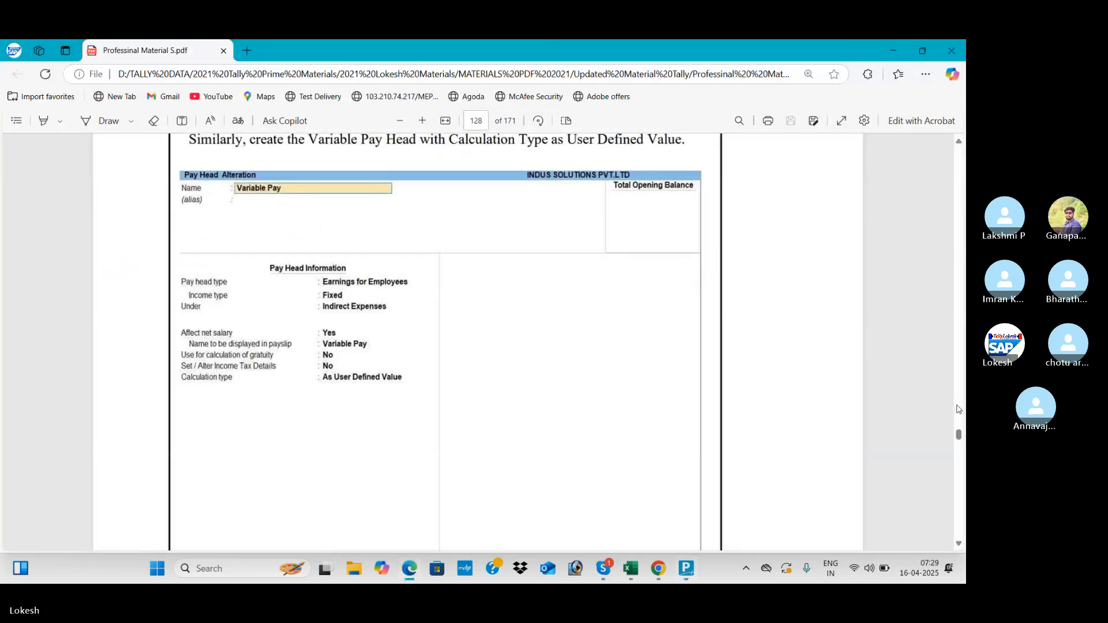
pyautogui.scroll(-20, 957, 409)
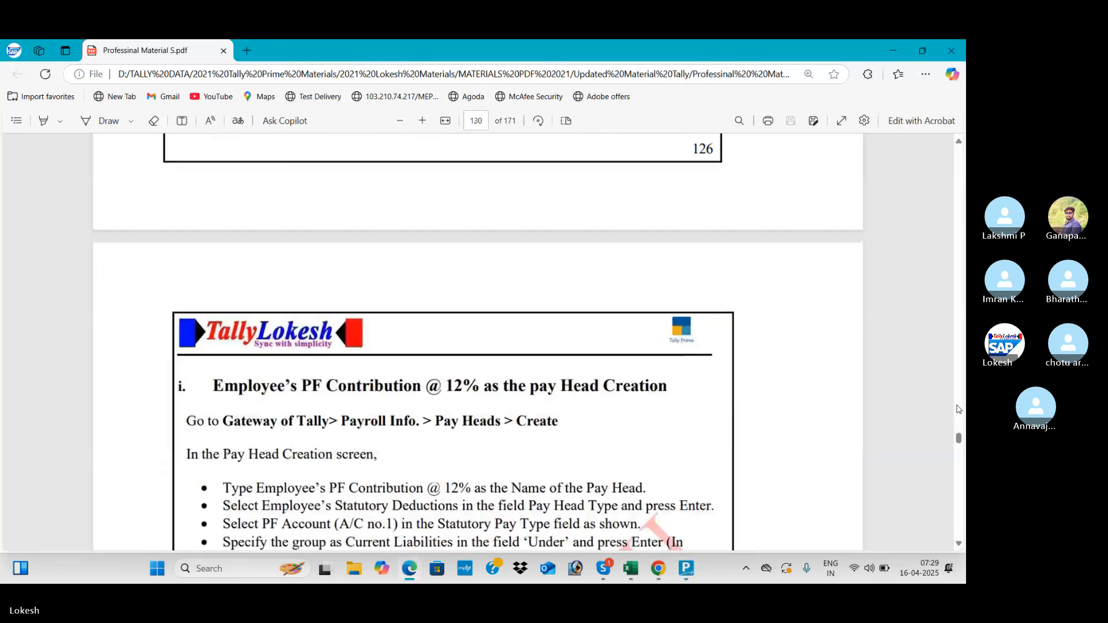
pyautogui.scroll(-12, 957, 409)
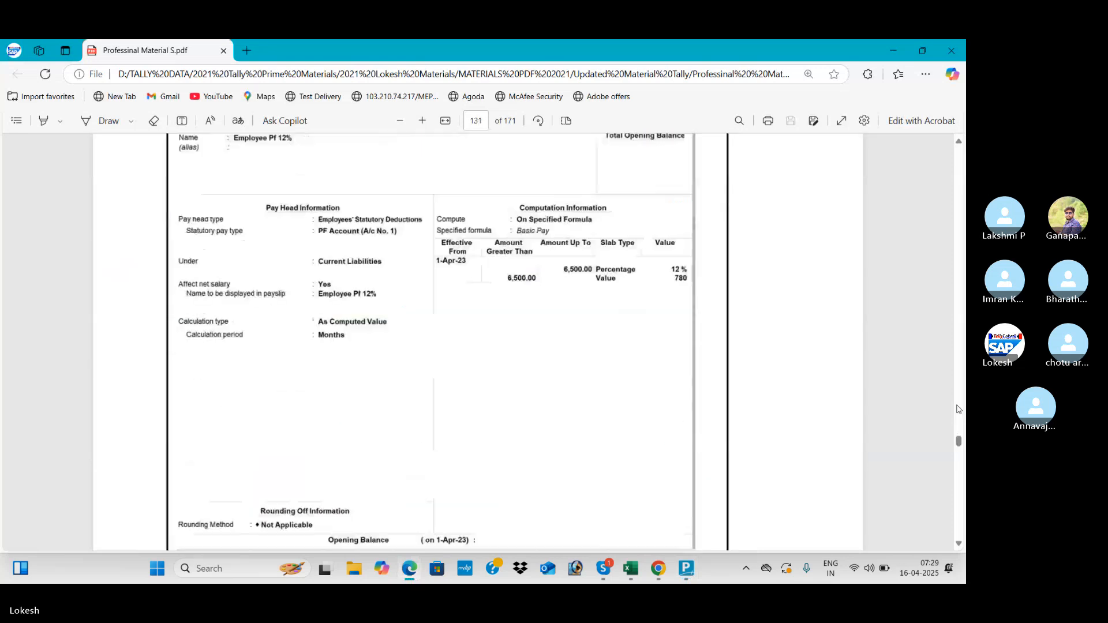
pyautogui.hotkey('alt', 'Tab')
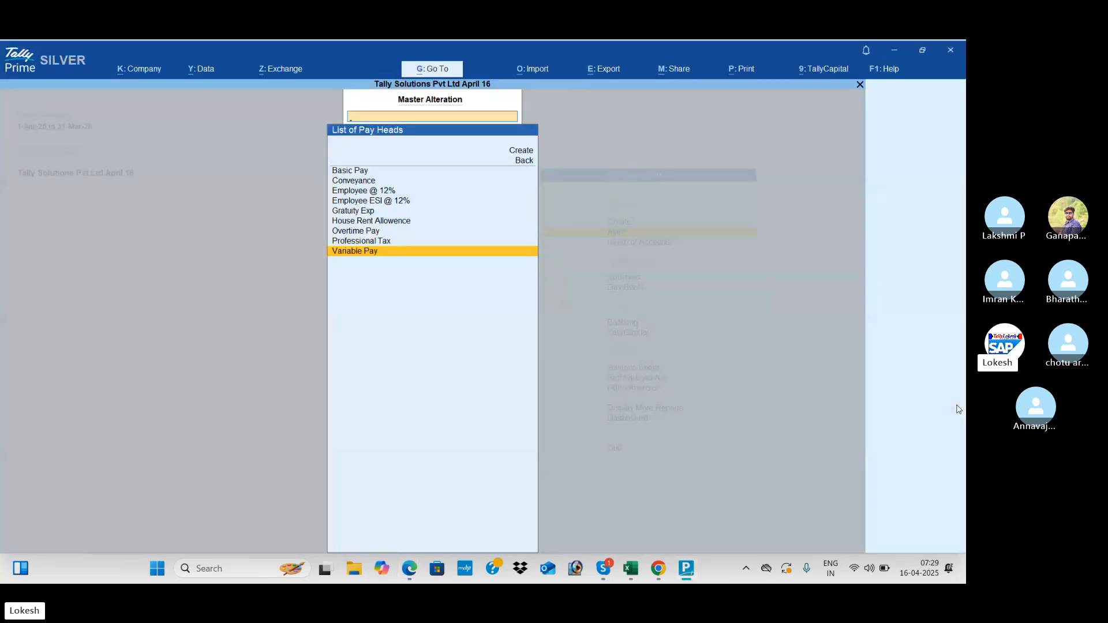
# - Open Employee @ 12% and compare it with the guide's page 131 PF pay head (12%, 780 cap)
pyautogui.press('Up')
pyautogui.press('Up')
pyautogui.press('Up')
pyautogui.press('Up')
pyautogui.press('Up')
pyautogui.press('Up')
pyautogui.press('Return')
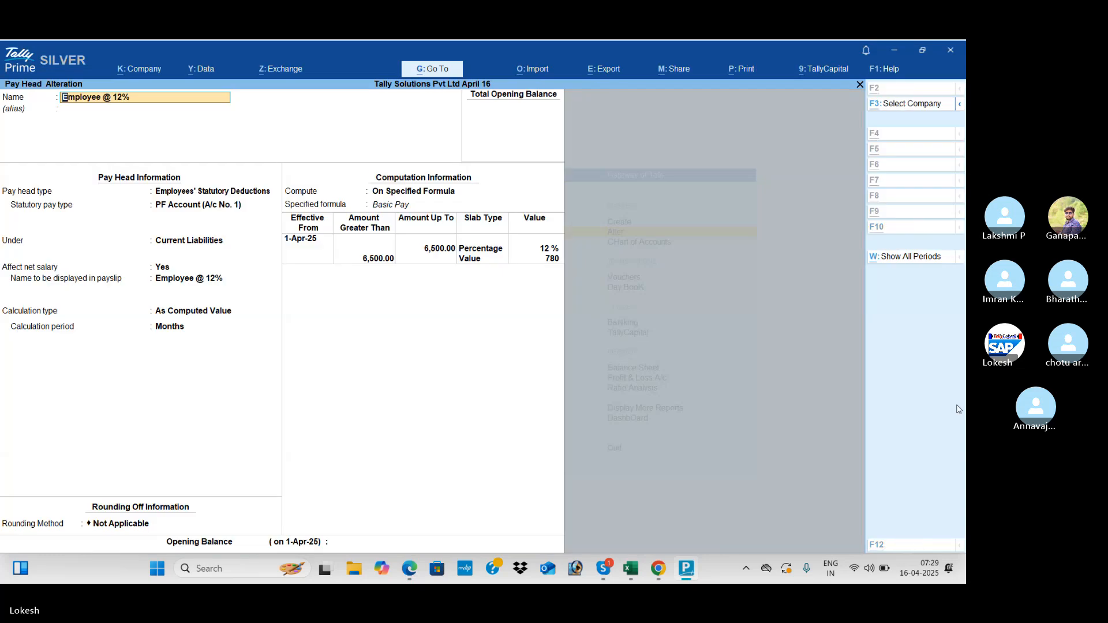
pyautogui.hotkey('alt', 'Tab')
pyautogui.hotkey('alt', 'Tab')
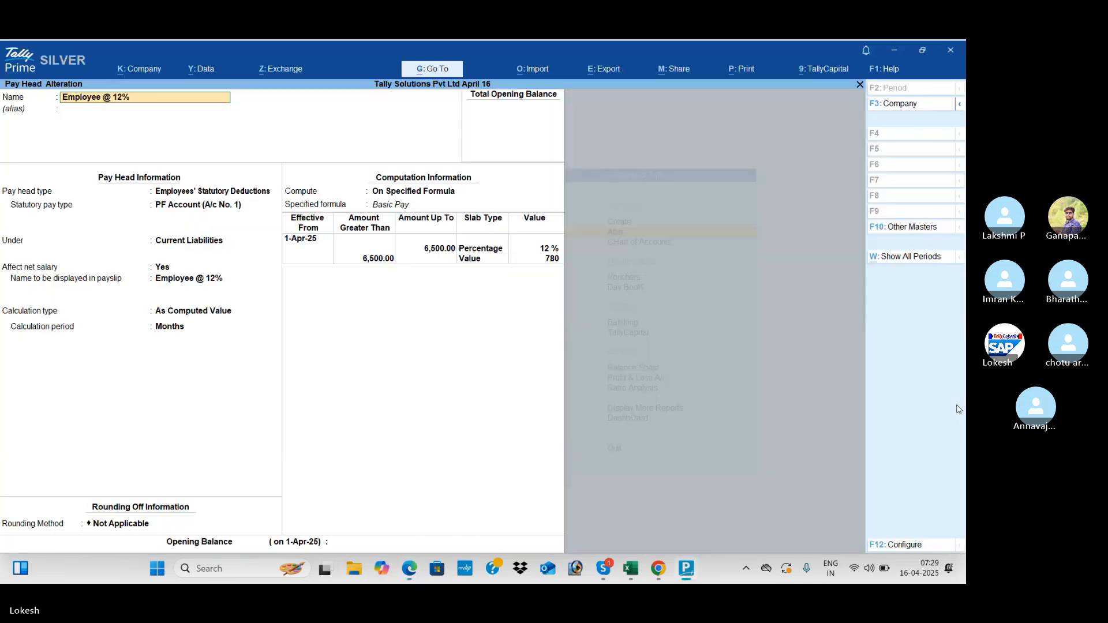
pyautogui.hotkey('alt', 'Tab')
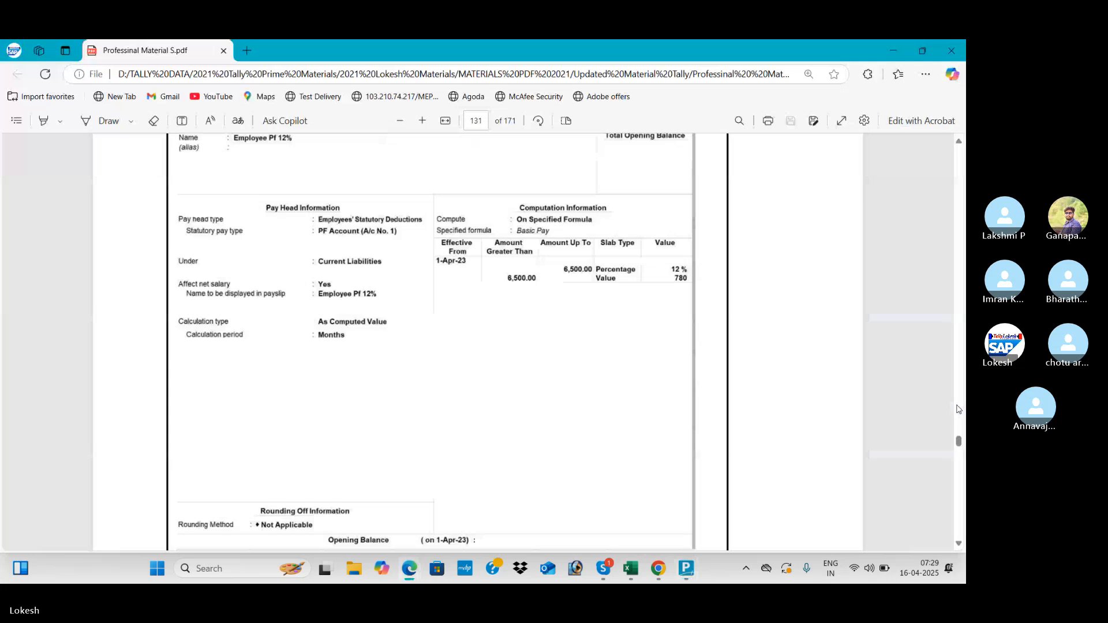
pyautogui.hotkey('alt', 'Tab')
pyautogui.hotkey('alt', 'Tab')
pyautogui.hotkey('alt', 'Tab')
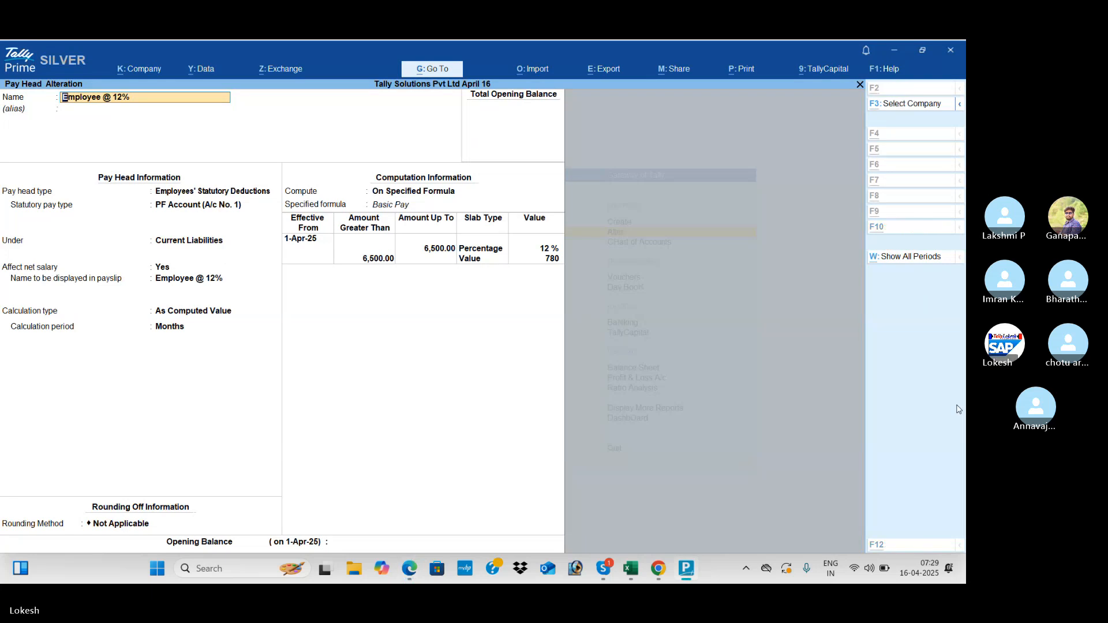
pyautogui.hotkey('alt', 'Tab')
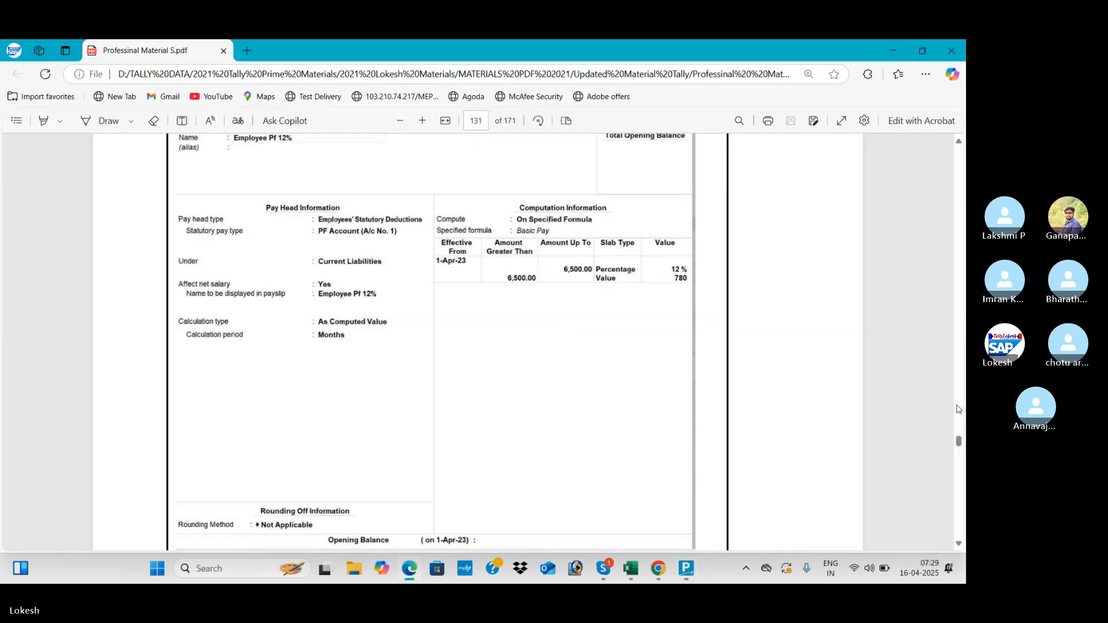
pyautogui.hotkey('alt', 'Tab')
# - Quit Employee @ 12% without changes and open the Employee ESI @ 12% pay head
pyautogui.press('Escape')
pyautogui.press('Escape')
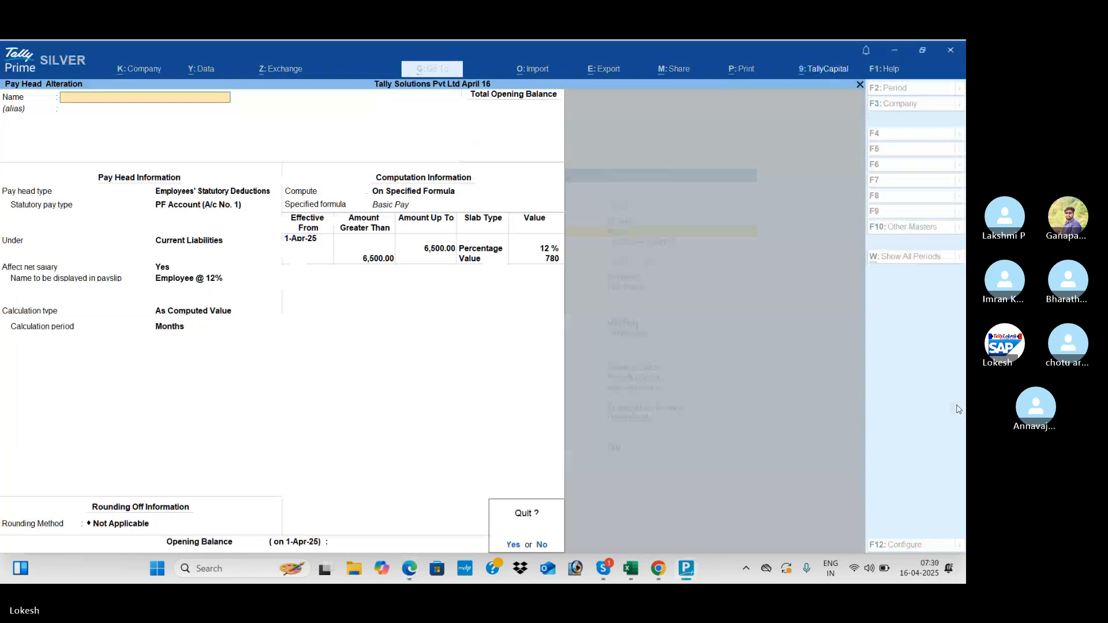
pyautogui.press('y')
pyautogui.press('Down')
pyautogui.press('Return')
# - Compare the Employee ESI @ 12% pay head with the guide's 1.75% specified-formula ESI setup
pyautogui.hotkey('alt', 'Tab')
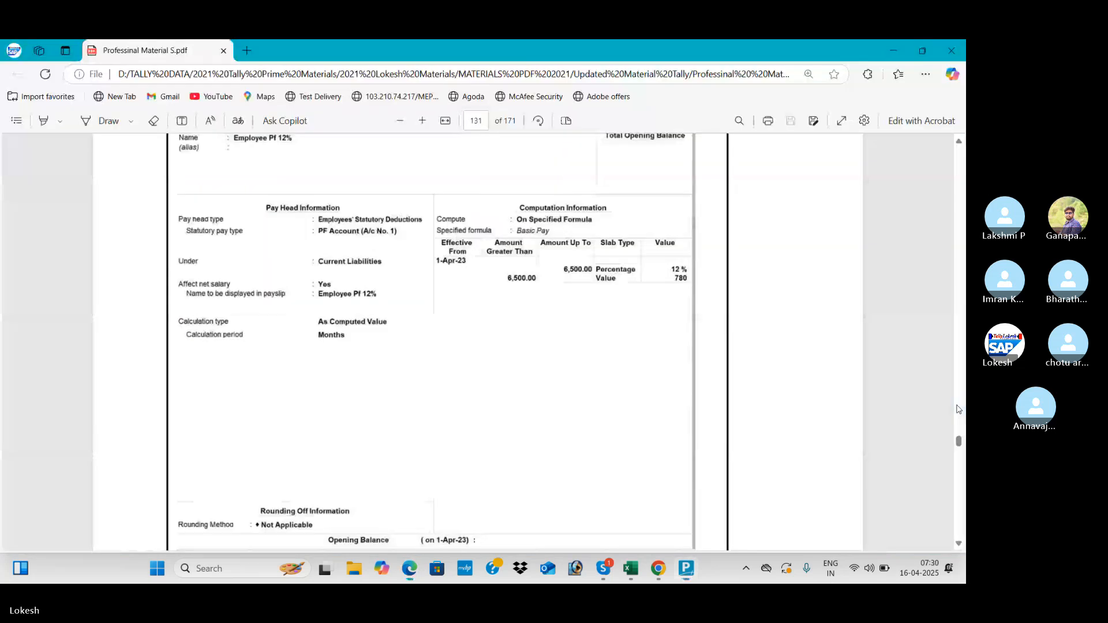
pyautogui.scroll(-10, 958, 409)
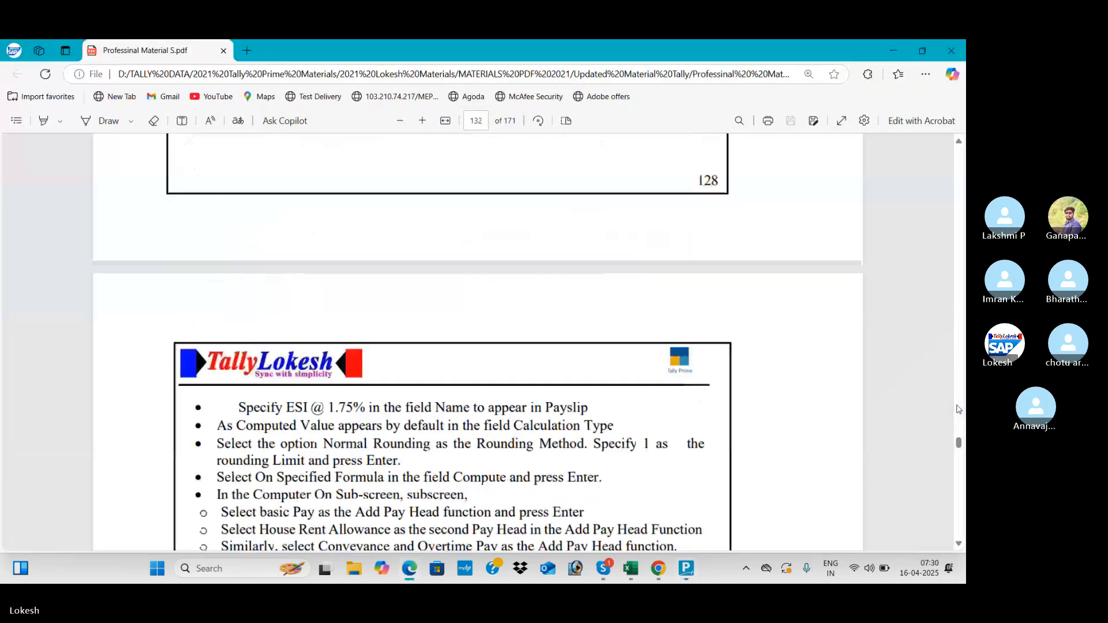
pyautogui.scroll(-8, 958, 409)
pyautogui.scroll(1, 958, 410)
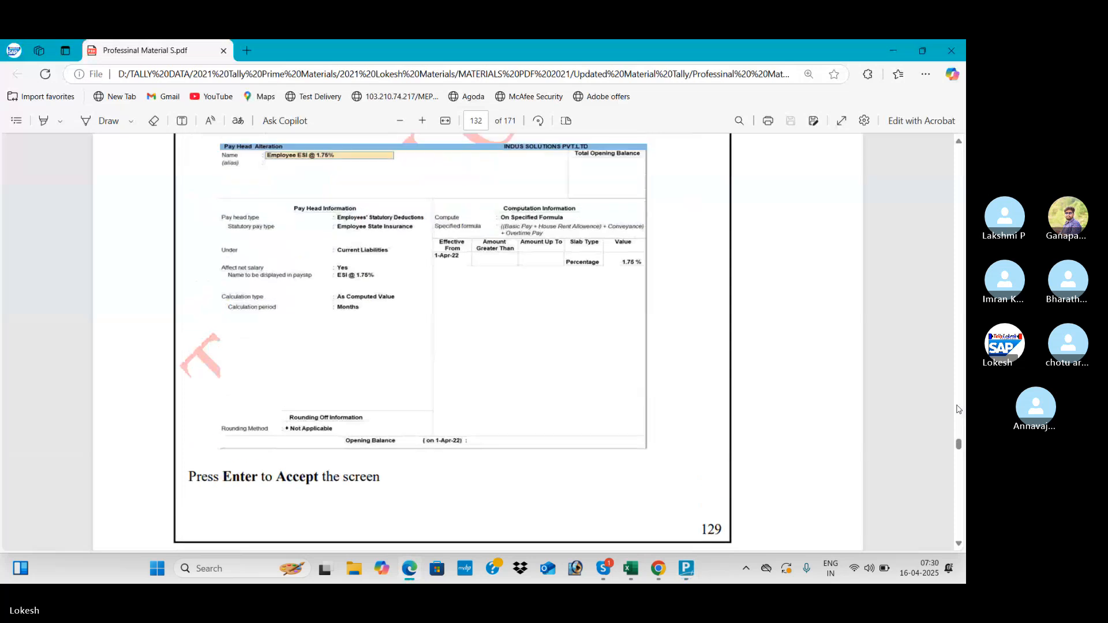
pyautogui.hotkey('alt', 'Tab')
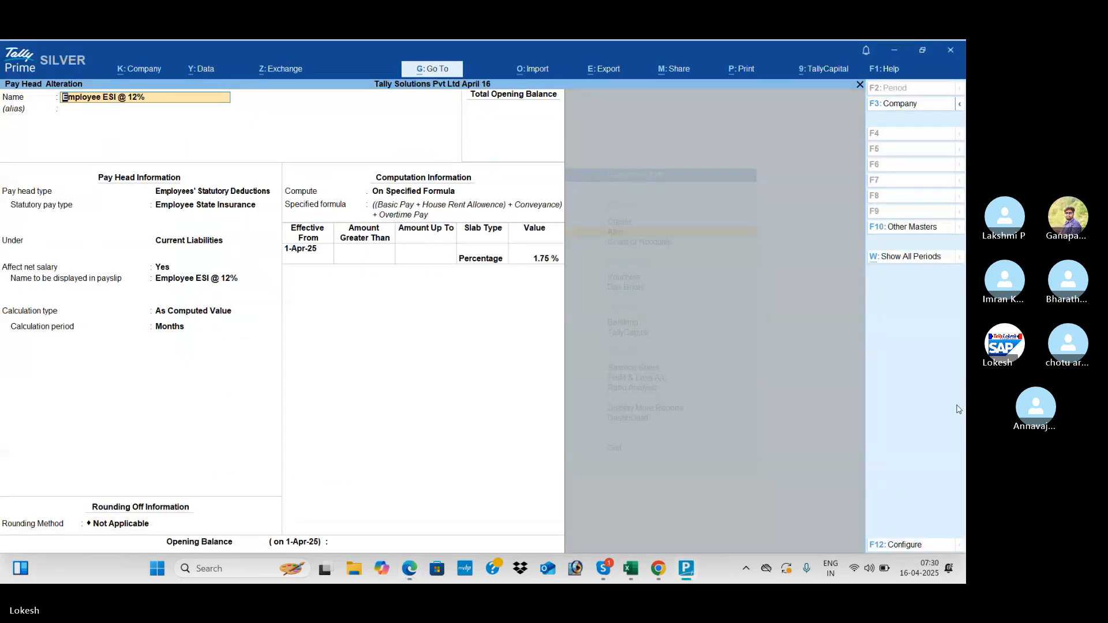
pyautogui.hotkey('alt', 'Tab')
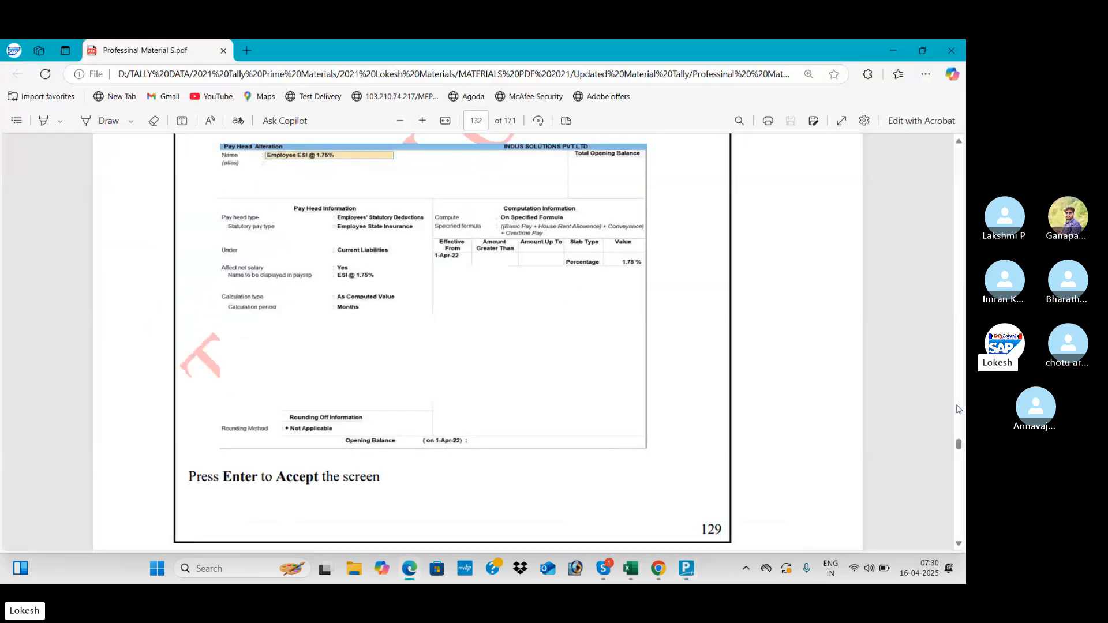
pyautogui.hotkey('alt', 'Tab')
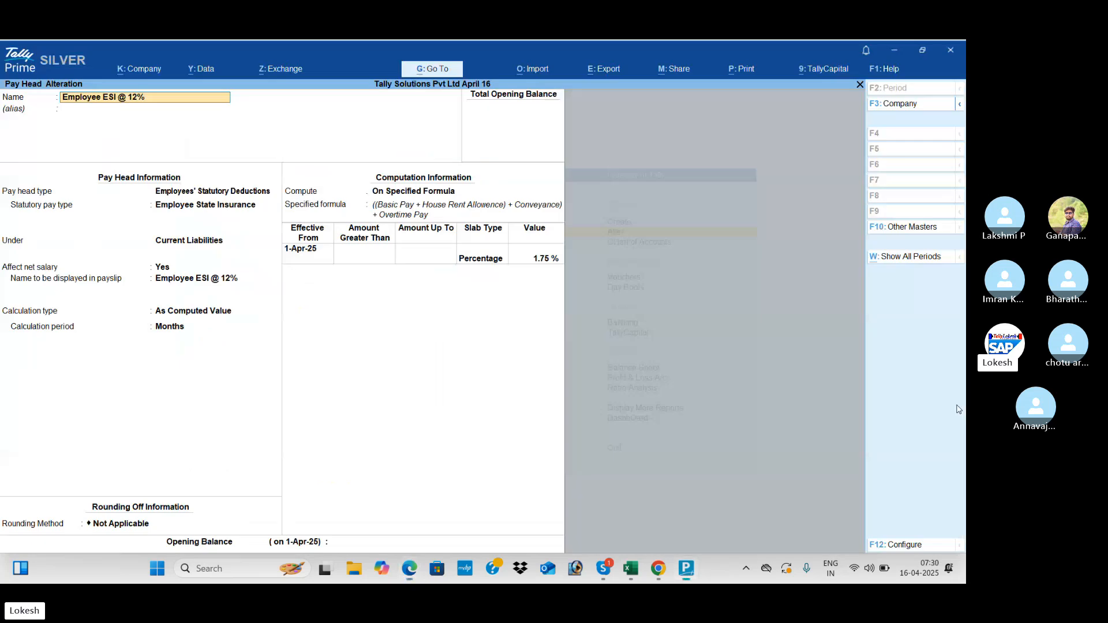
pyautogui.hotkey('alt', 'Tab')
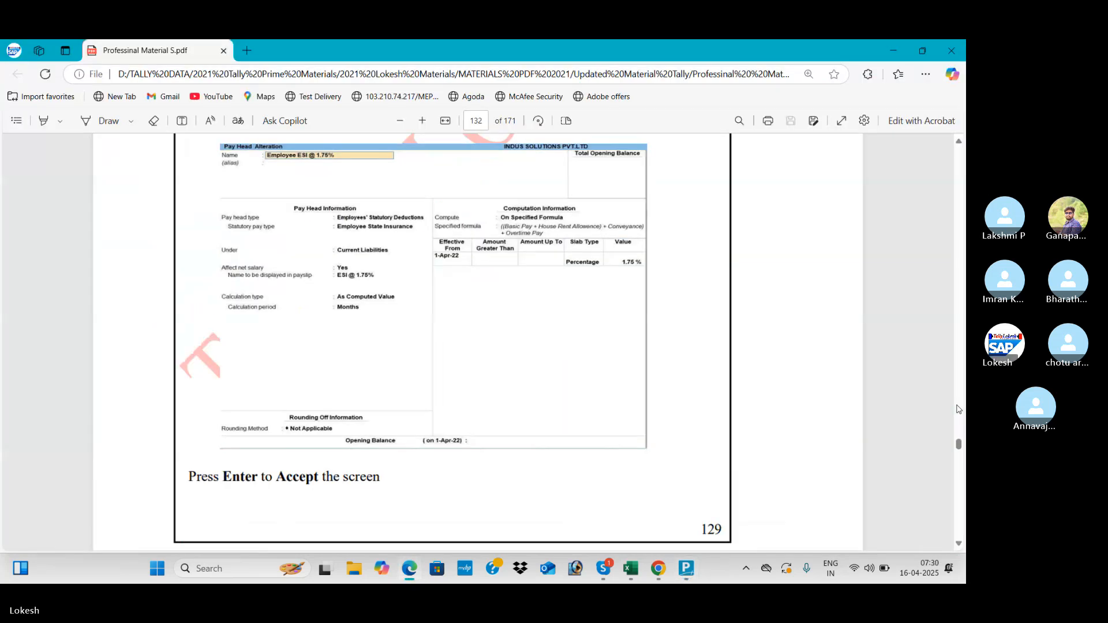
# - Finish the ESI comparison, close the pay head unchanged, and move down the pay head list
pyautogui.hotkey('alt', 'Tab')
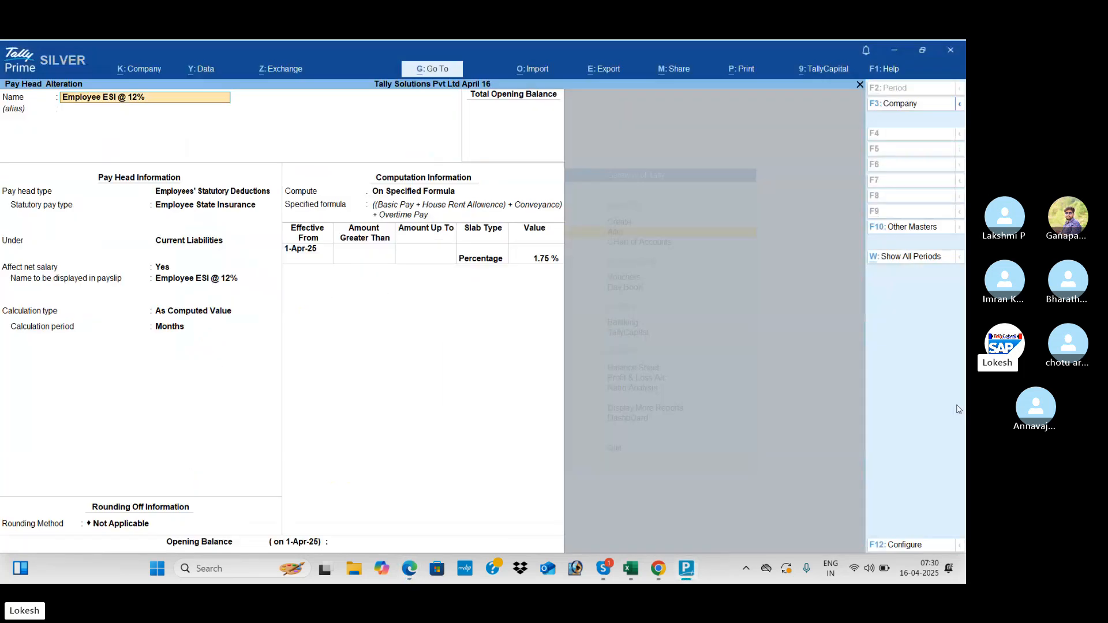
pyautogui.hotkey('alt', 'Tab')
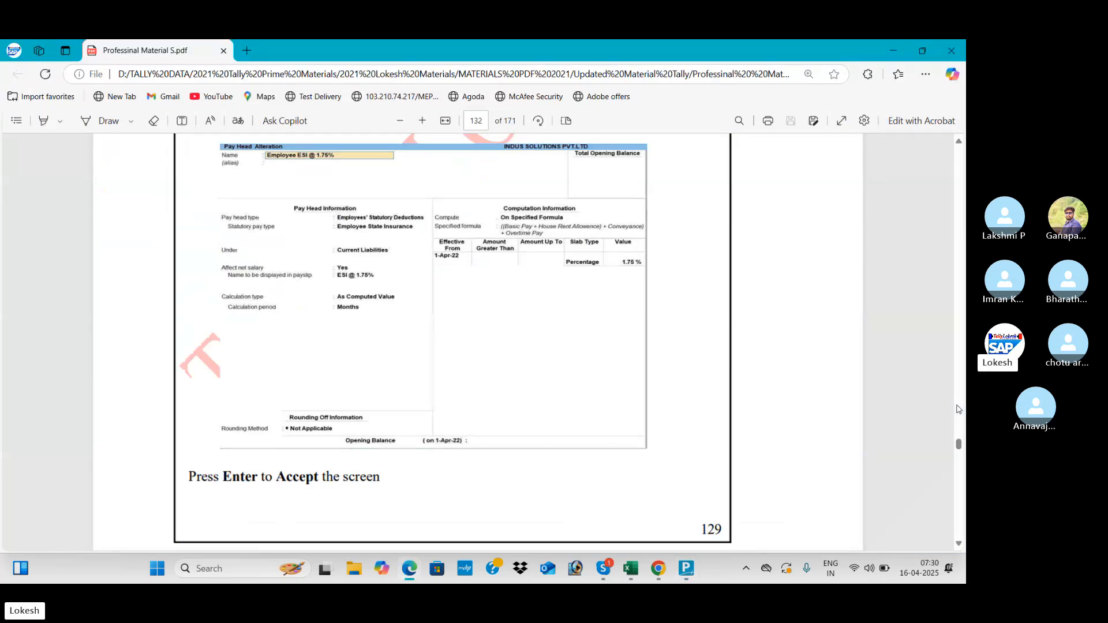
pyautogui.hotkey('alt', 'Tab')
pyautogui.hotkey('alt', 'Tab')
pyautogui.hotkey('alt', 'Tab')
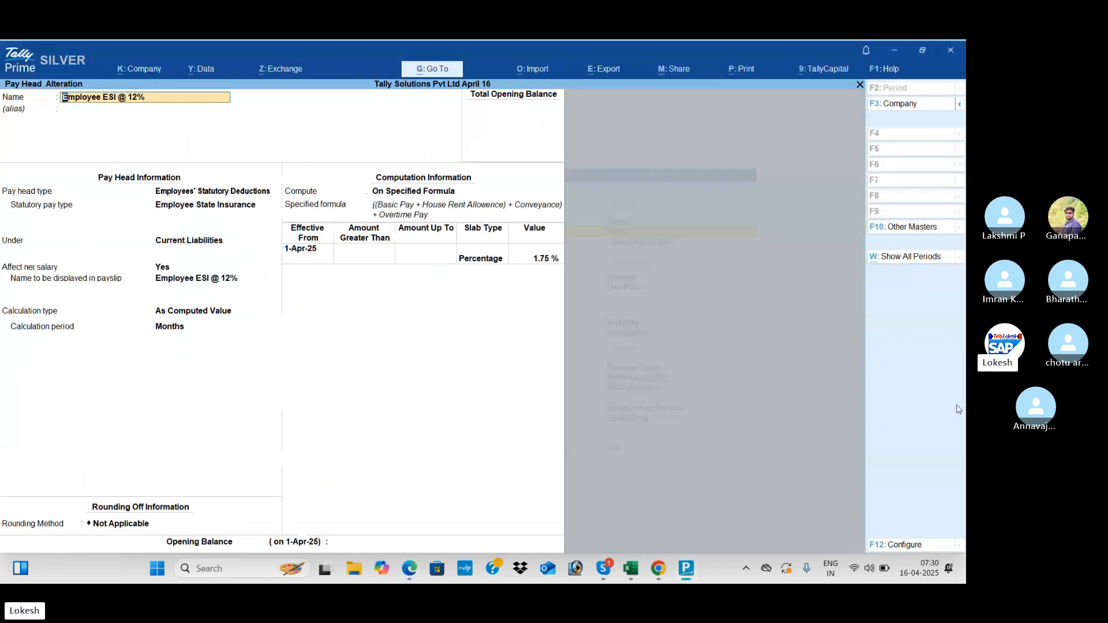
pyautogui.hotkey('alt', 'Tab')
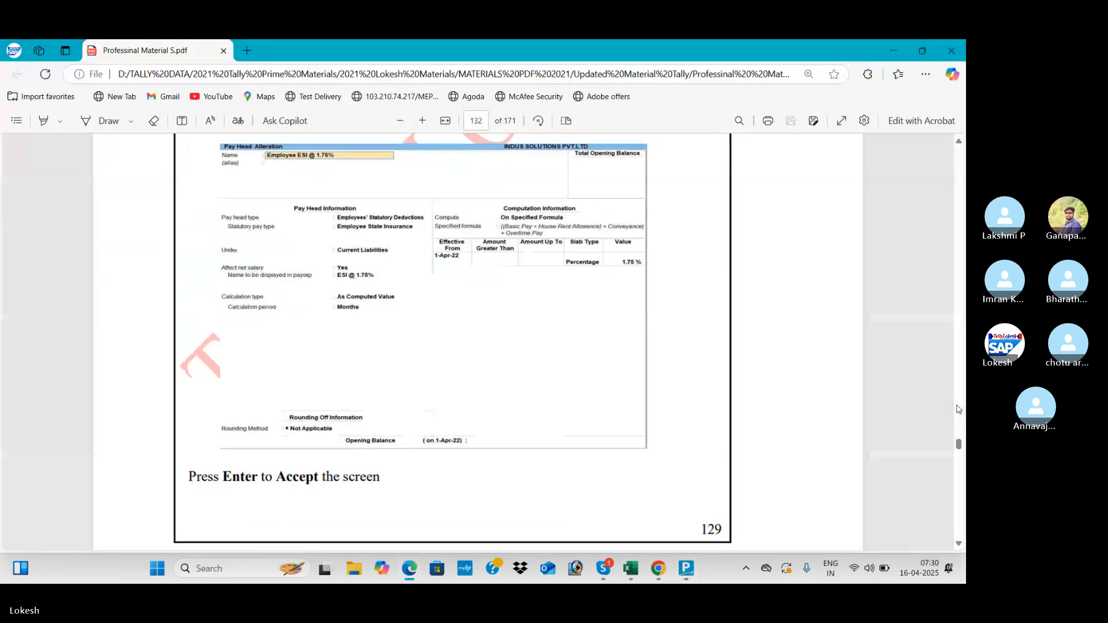
pyautogui.hotkey('alt', 'Tab')
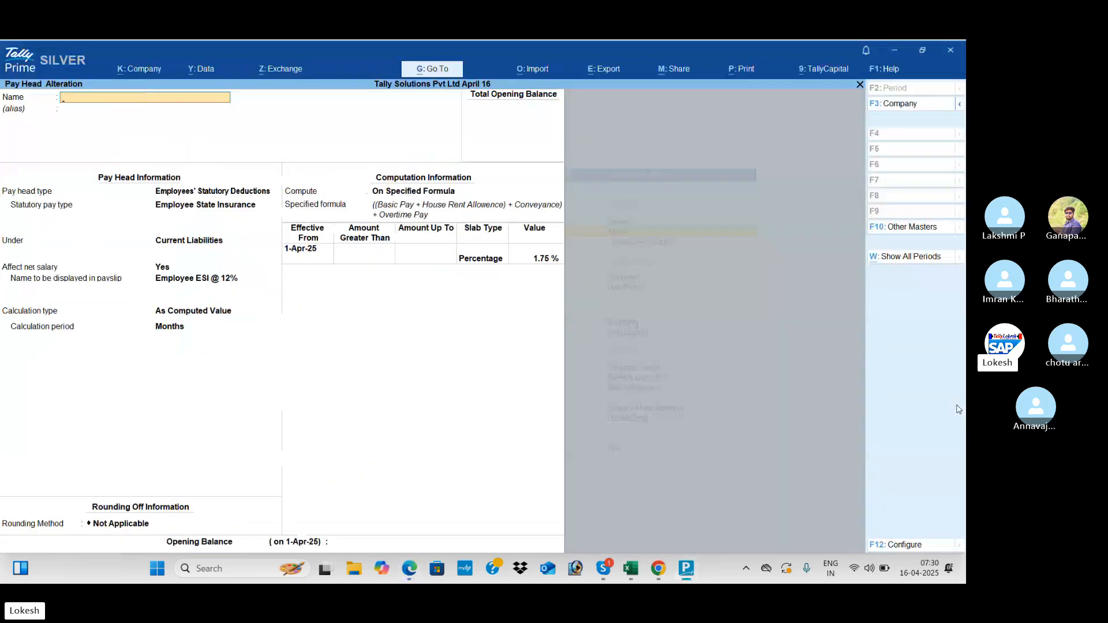
pyautogui.press('Escape')
pyautogui.press('Down')
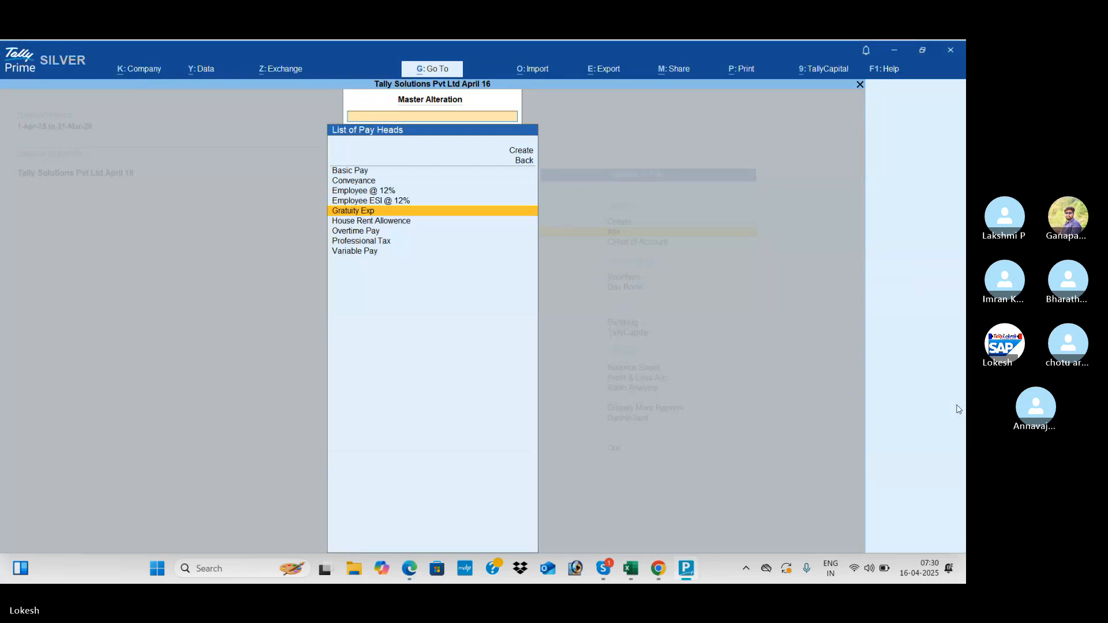
# - Open the Professional Tax pay head and check the manual's Professional Tax setup
pyautogui.press('Down')
pyautogui.press('Down')
pyautogui.press('Down')
pyautogui.press('Return')
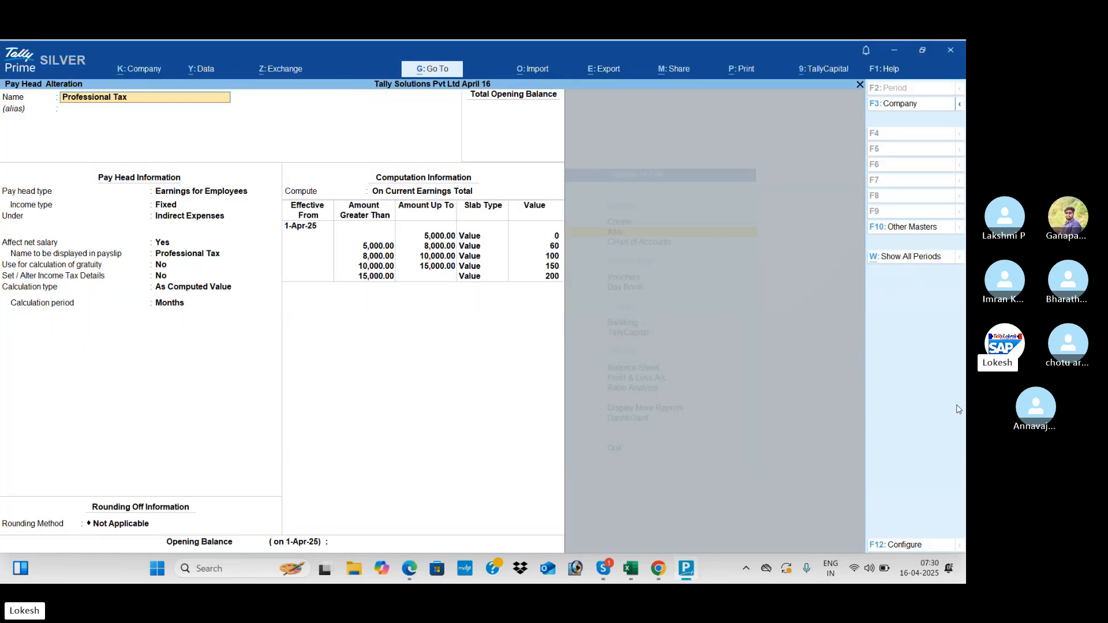
pyautogui.hotkey('alt', 'Tab')
pyautogui.scroll(-10, 959, 410)
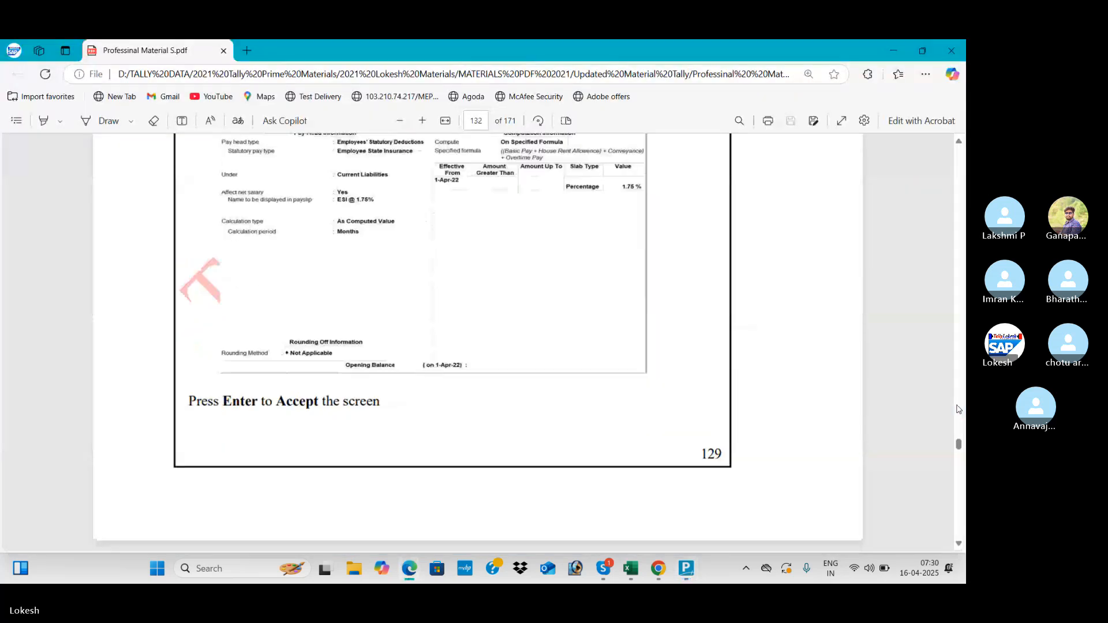
pyautogui.scroll(2, 958, 409)
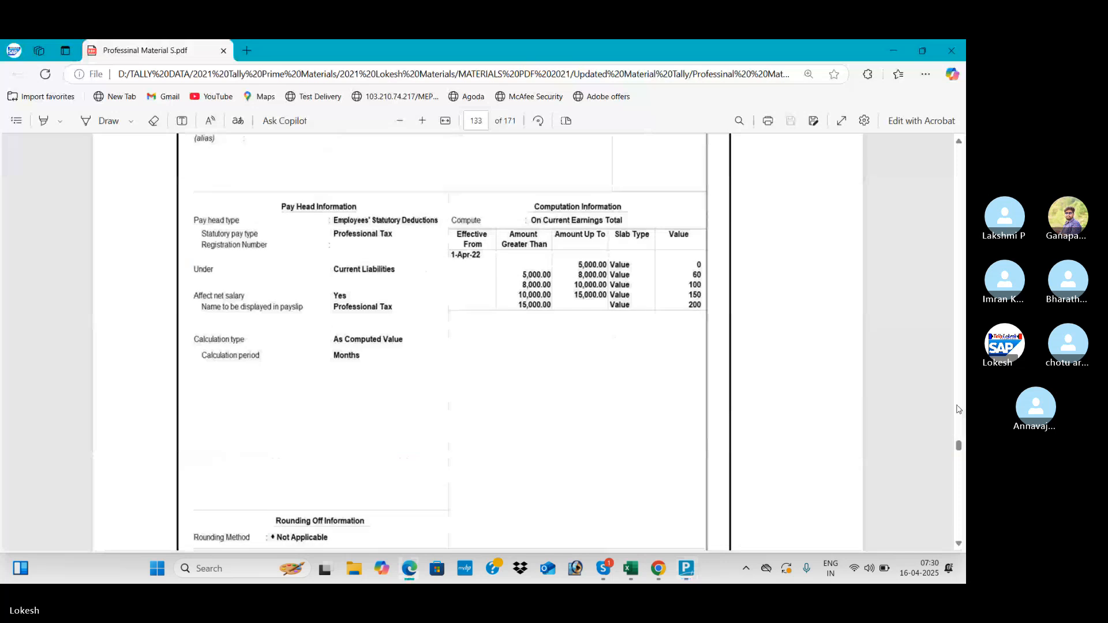
pyautogui.hotkey('alt', 'Tab')
pyautogui.hotkey('alt', 'Tab')
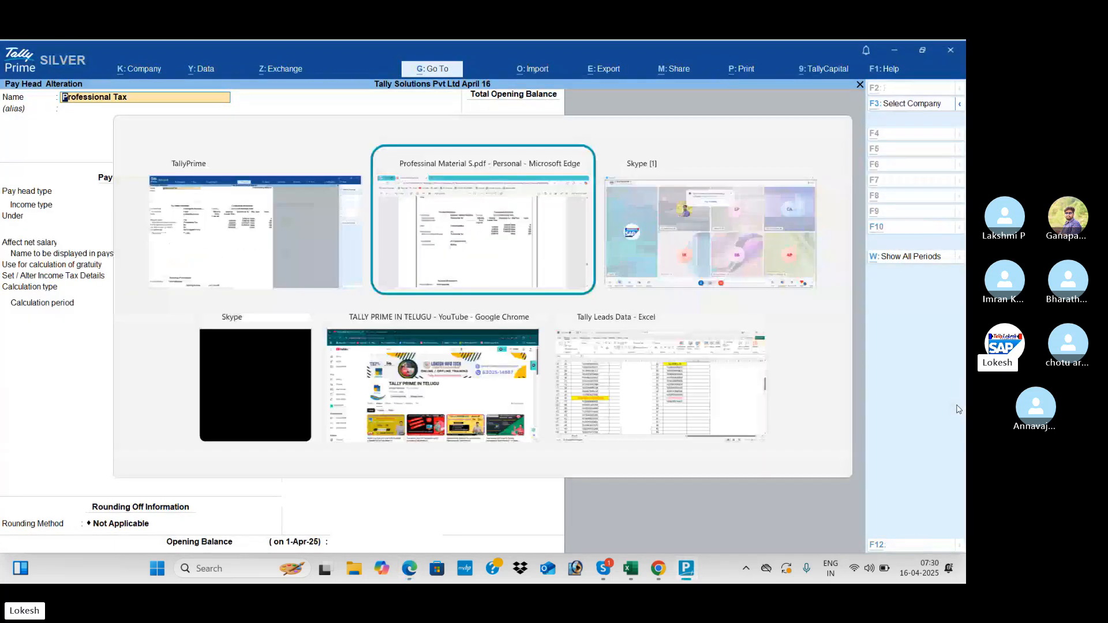
pyautogui.hotkey('alt', 'Tab')
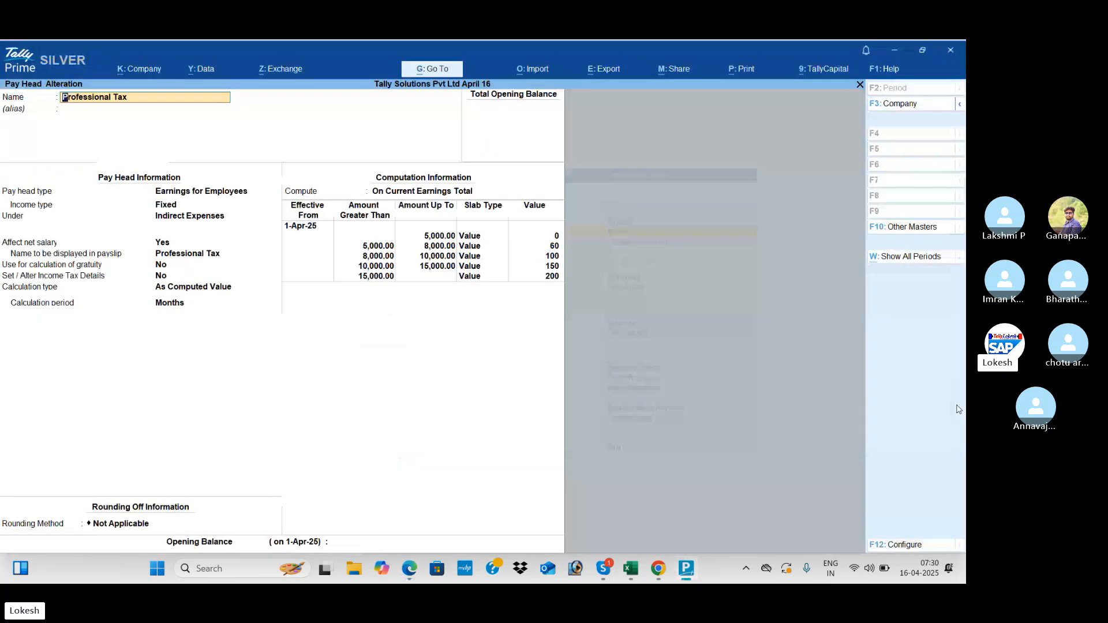
pyautogui.hotkey('alt', 'Tab')
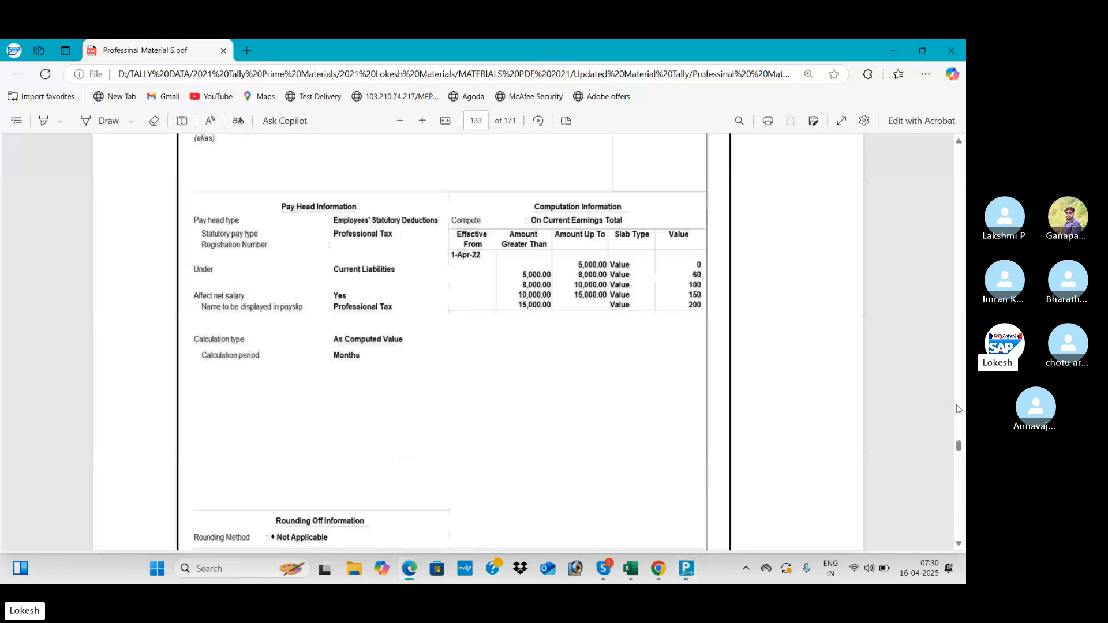
pyautogui.hotkey('alt', 'Tab')
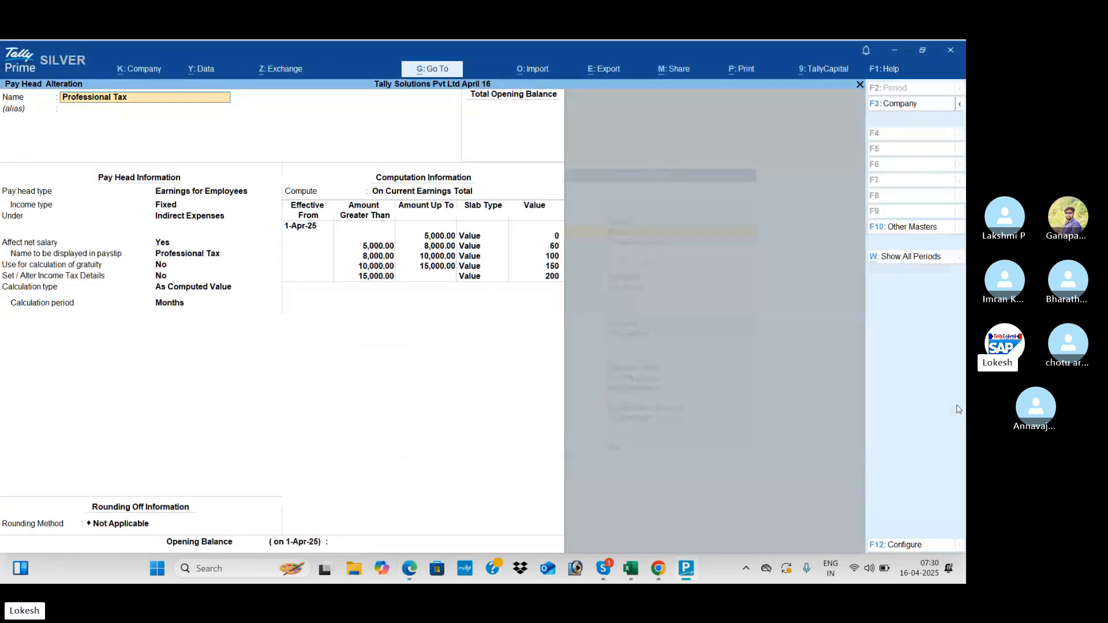
pyautogui.hotkey('alt', 'Tab')
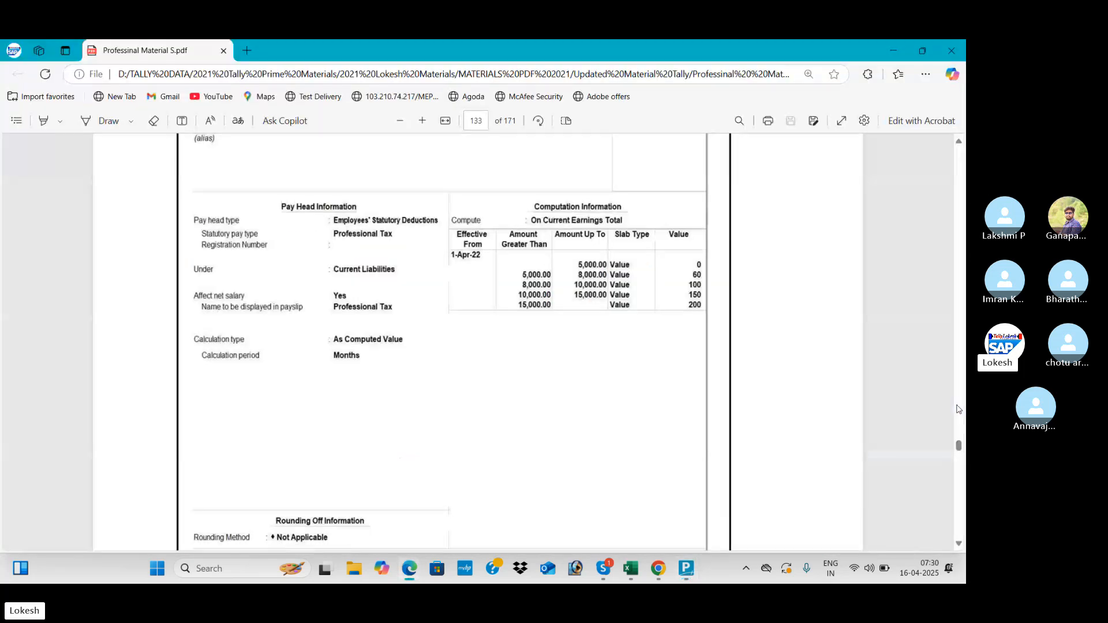
pyautogui.hotkey('alt', 'Tab')
pyautogui.hotkey('alt', 'Tab')
pyautogui.hotkey('alt', 'Tab')
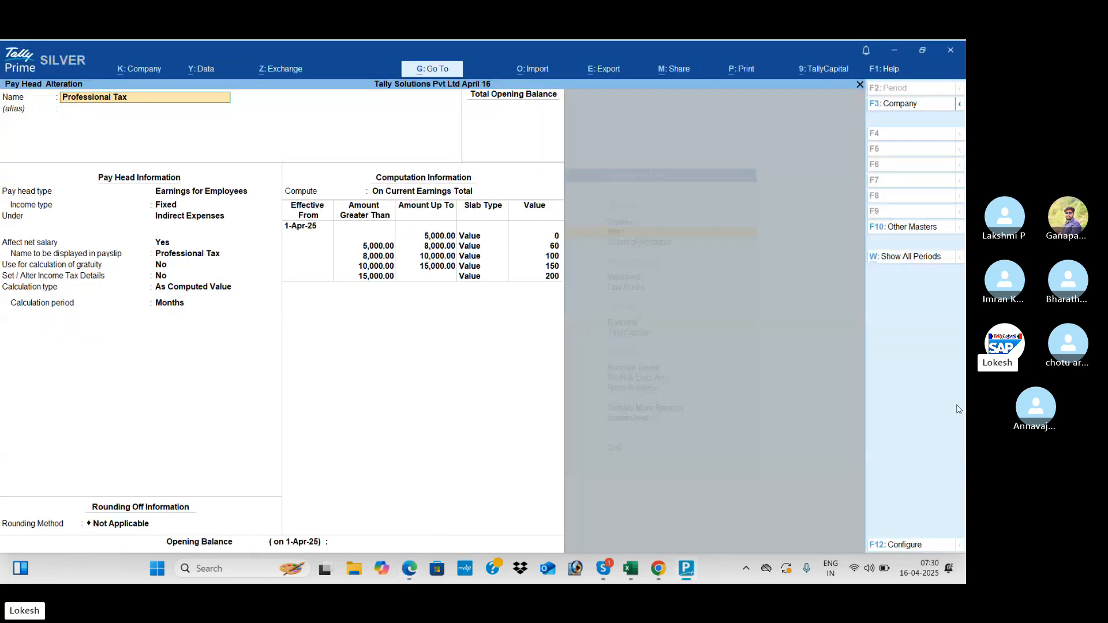
pyautogui.hotkey('alt', 'Tab')
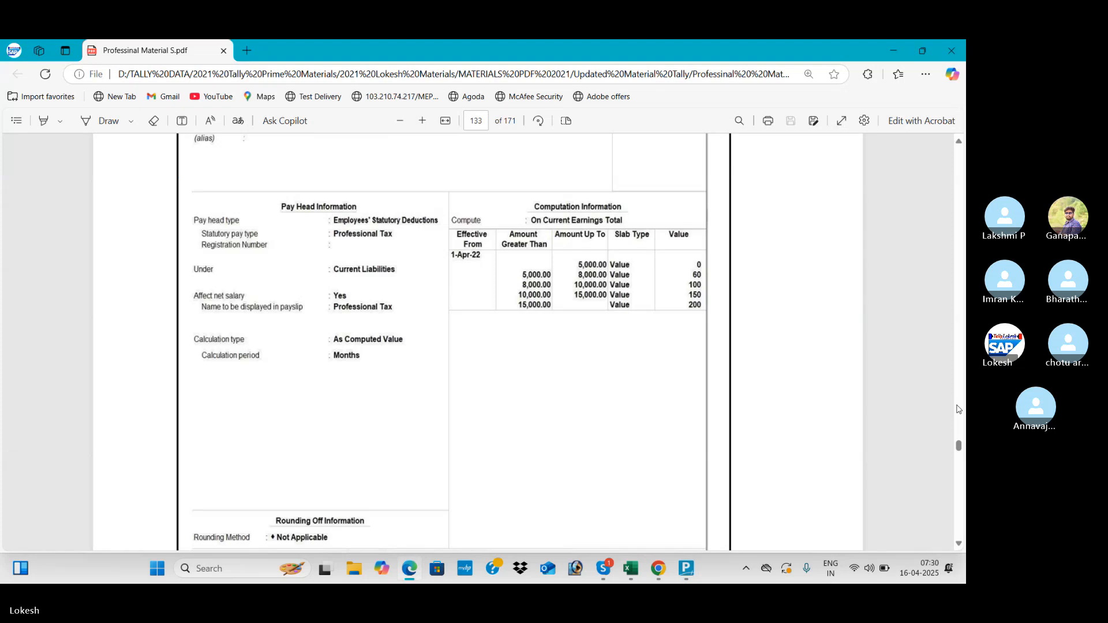
pyautogui.hotkey('alt', 'Tab')
# - Set type to Employees' Statutory Deductions, statutory type Professional Tax under Current Liabilities, and save
pyautogui.press('Return')
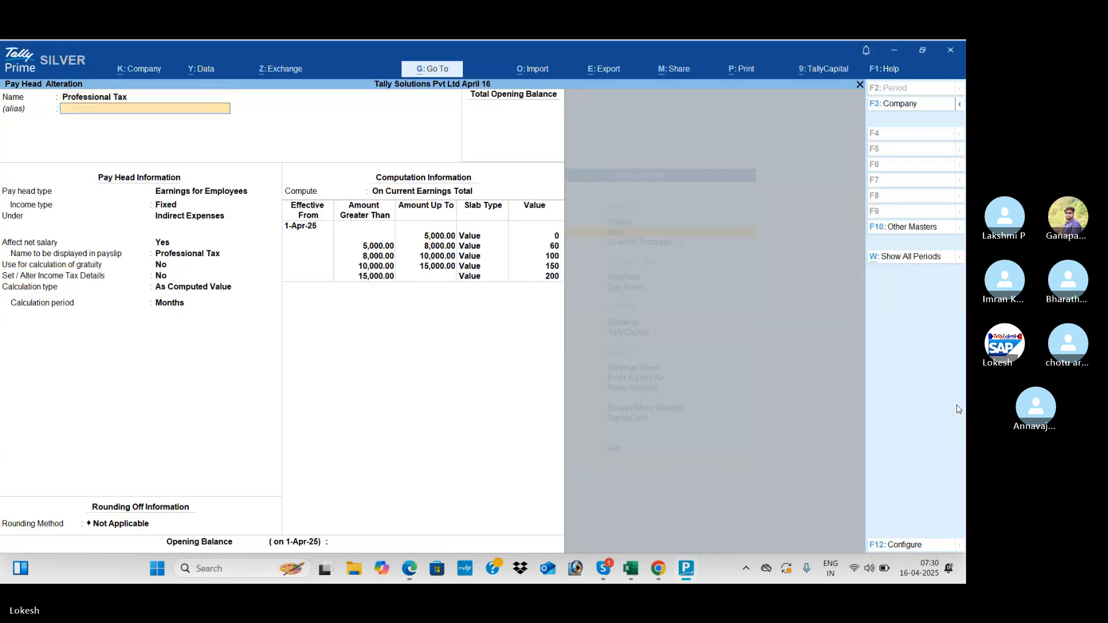
pyautogui.press('Return')
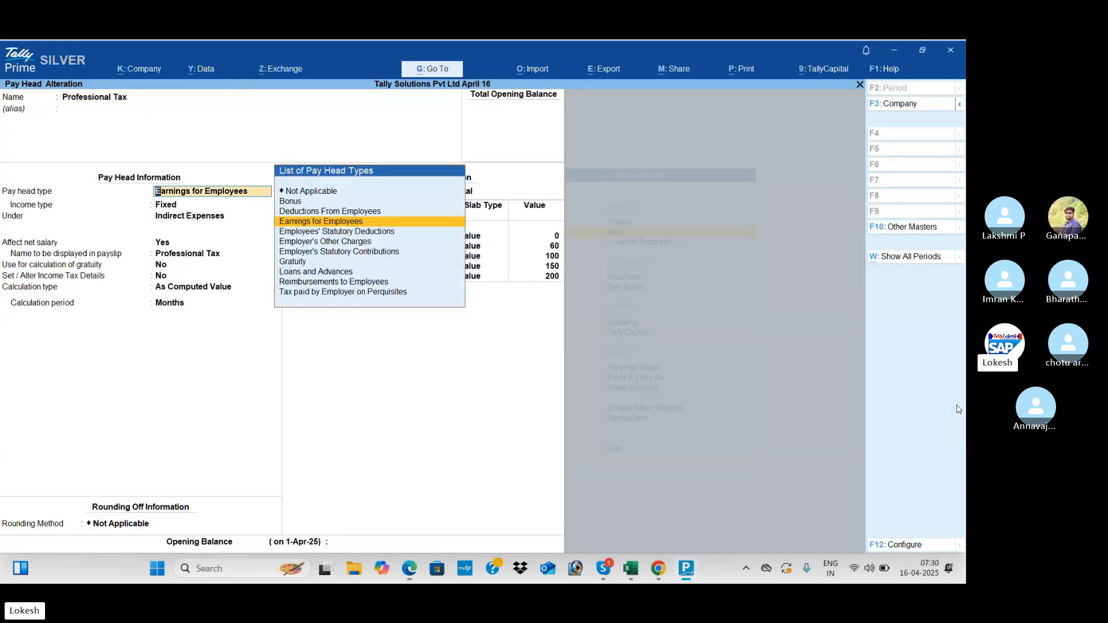
pyautogui.press('Down')
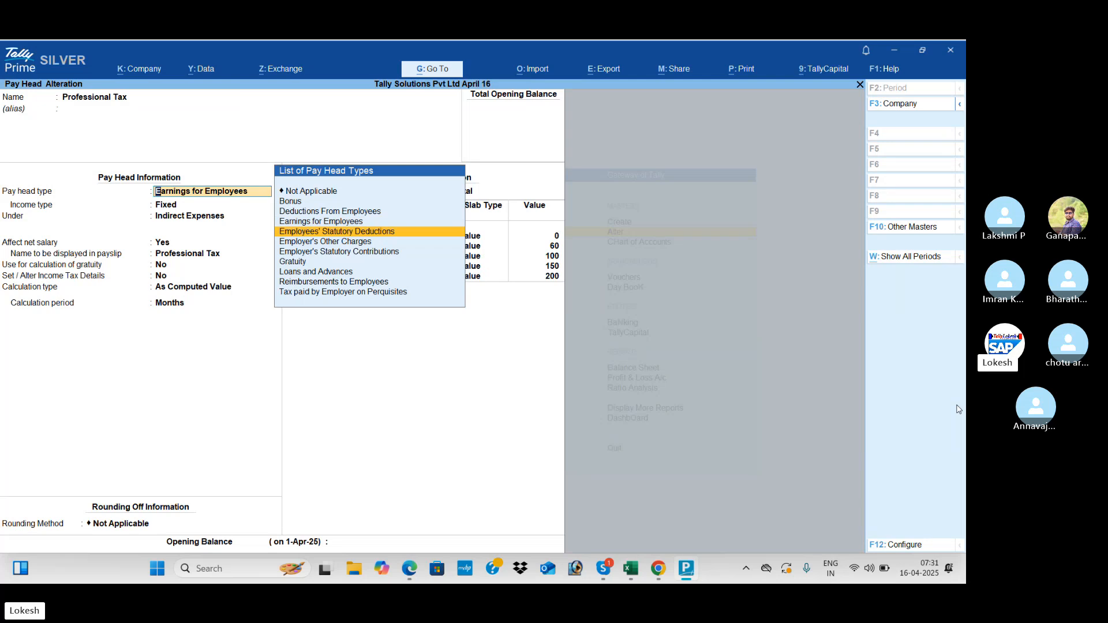
pyautogui.press('Return')
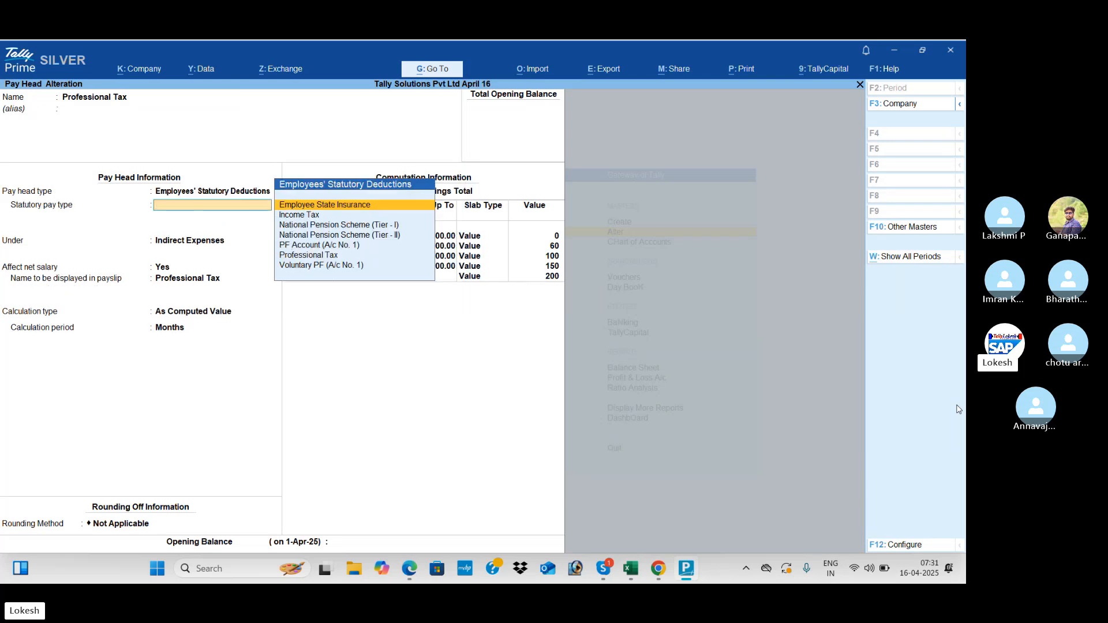
pyautogui.hotkey('alt', 'Tab')
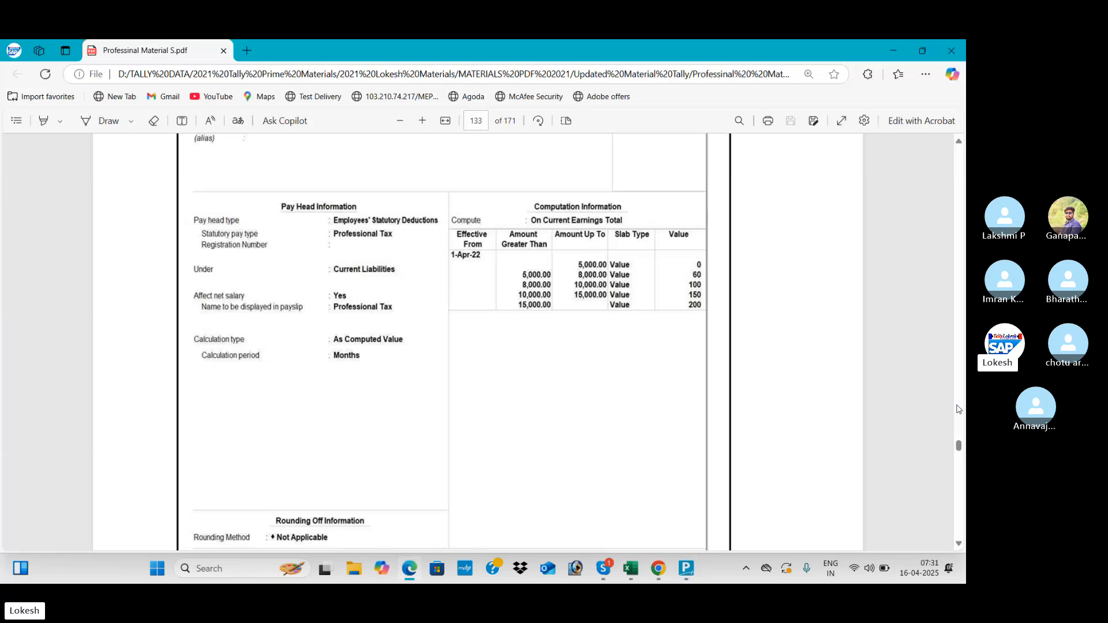
pyautogui.hotkey('alt', 'Tab')
pyautogui.press('Down')
pyautogui.press('Down')
pyautogui.press('Down')
pyautogui.press('Down')
pyautogui.press('Return')
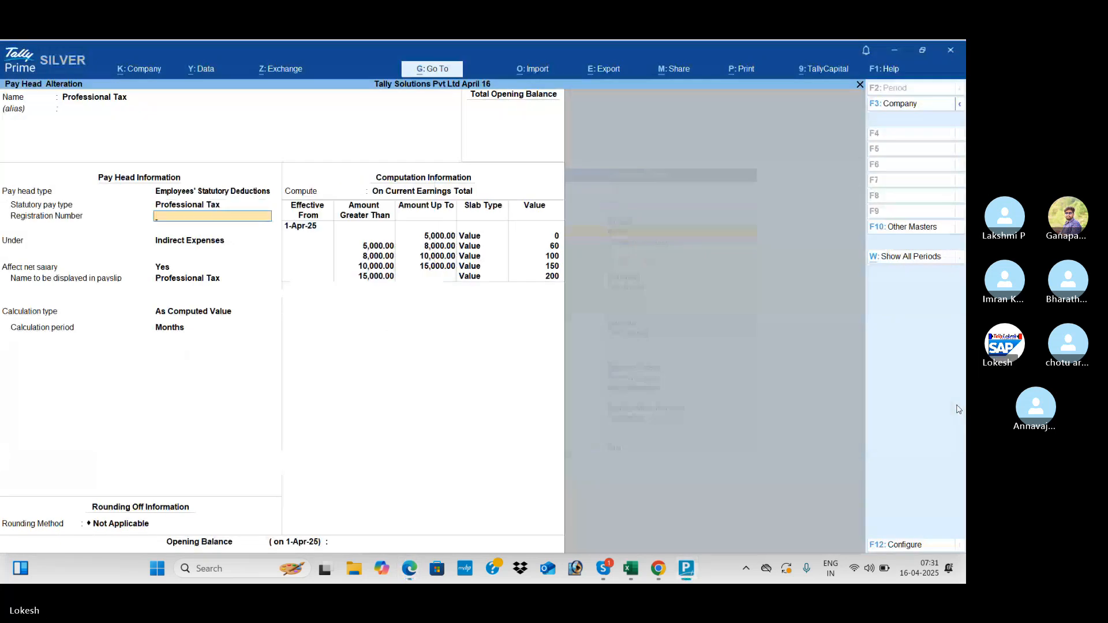
pyautogui.press('Return')
pyautogui.press('Return')
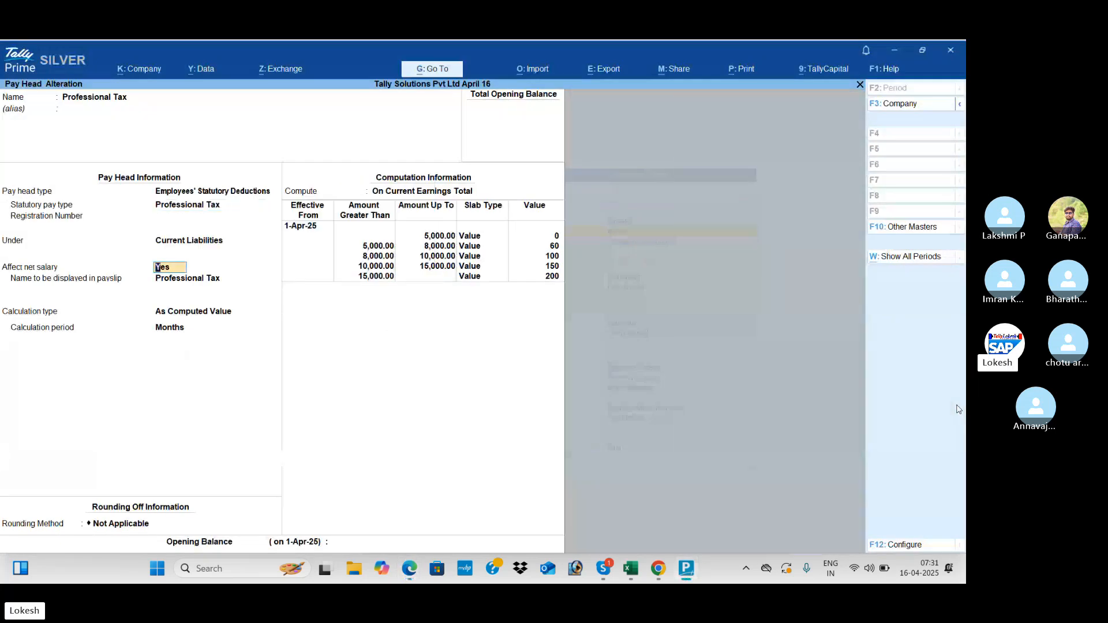
pyautogui.hotkey('ctrl', 'a')
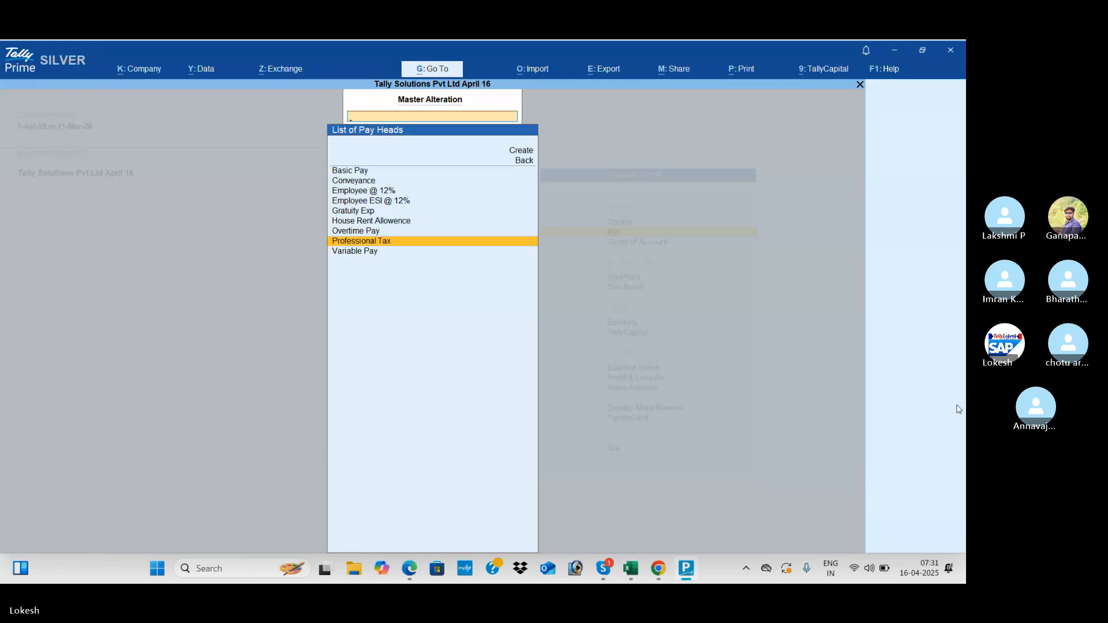
pyautogui.press('Escape')
# - Start a Payment voucher using Payroll Autofill for Professional Tax Payment from the Cash ledger
pyautogui.press('Down')
pyautogui.press('Down')
pyautogui.press('Return')
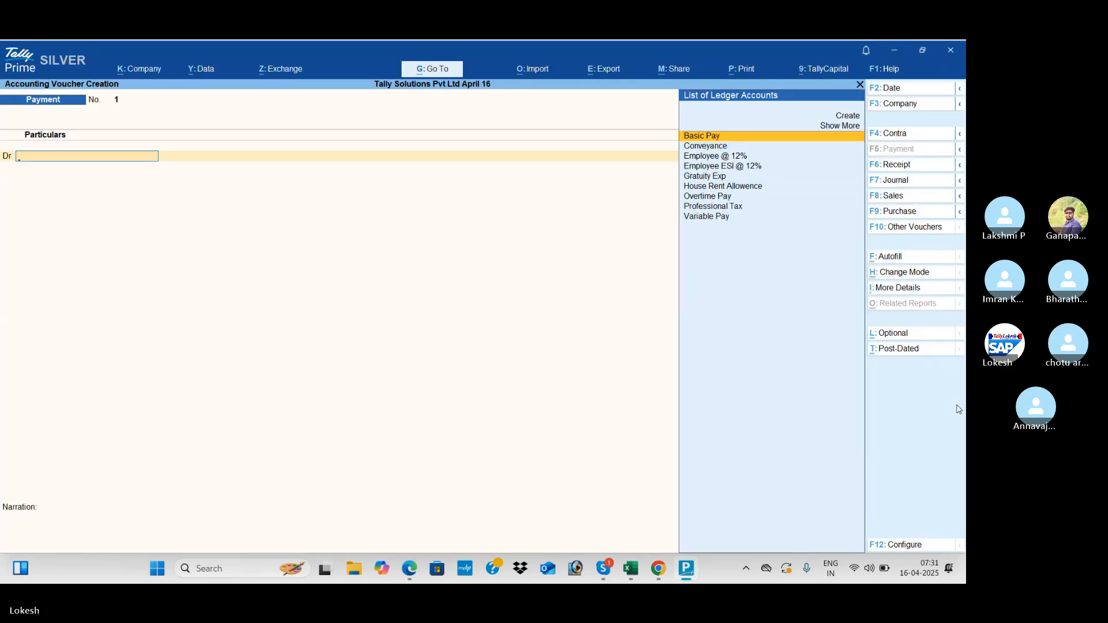
pyautogui.click(897, 261)
pyautogui.press('Return')
pyautogui.press('Up')
pyautogui.press('Return')
pyautogui.press('Return')
pyautogui.press('Return')
pyautogui.press('Return')
pyautogui.press('Return')
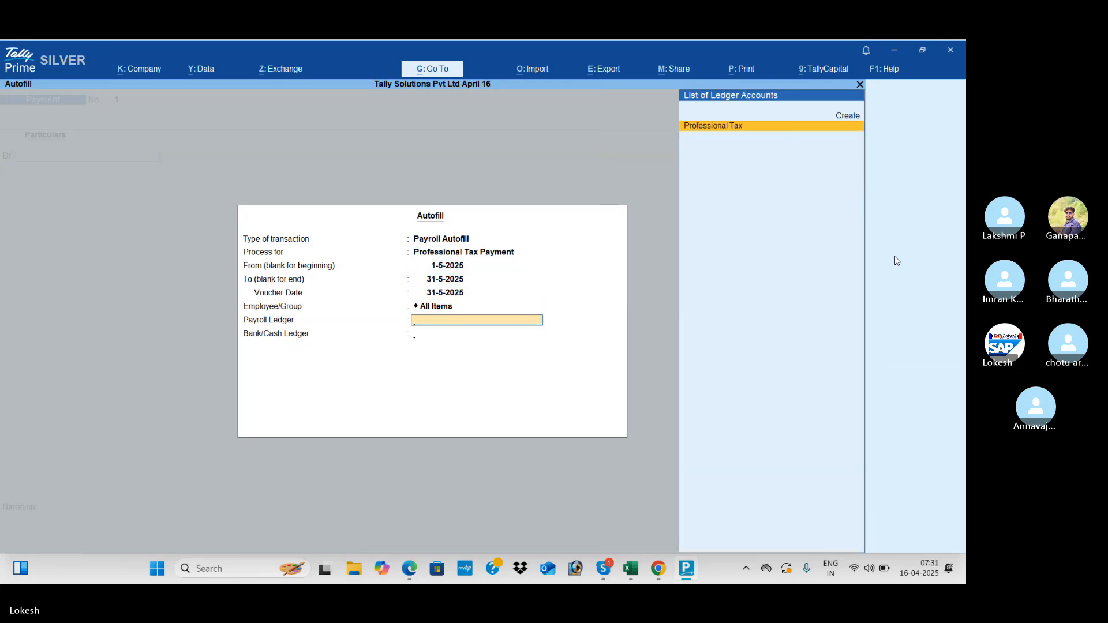
pyautogui.press('Return')
pyautogui.press('Return')
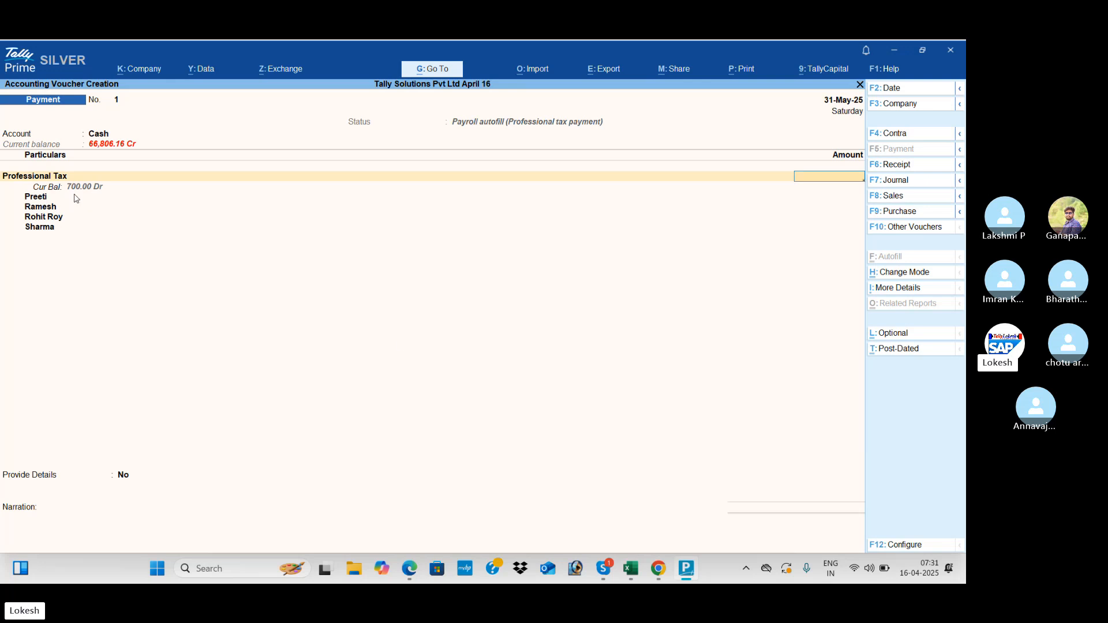
# - Enter 700 as the Professional Tax amount, save the voucher, and quit to Gateway of Tally
pyautogui.write('700')
pyautogui.press('Return')
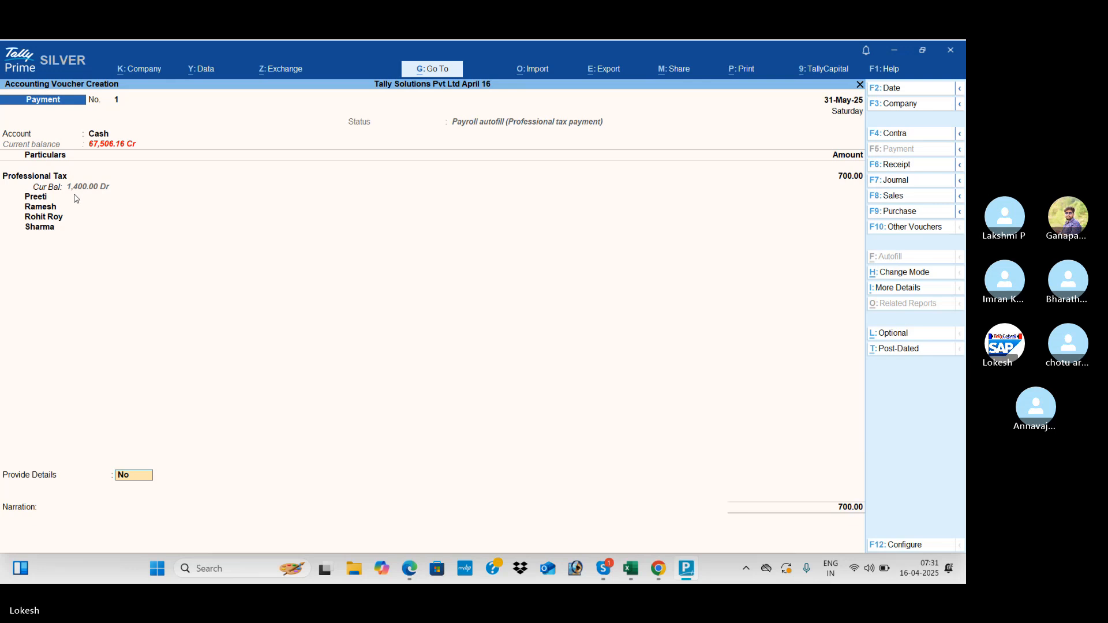
pyautogui.press('Return')
pyautogui.press('Return')
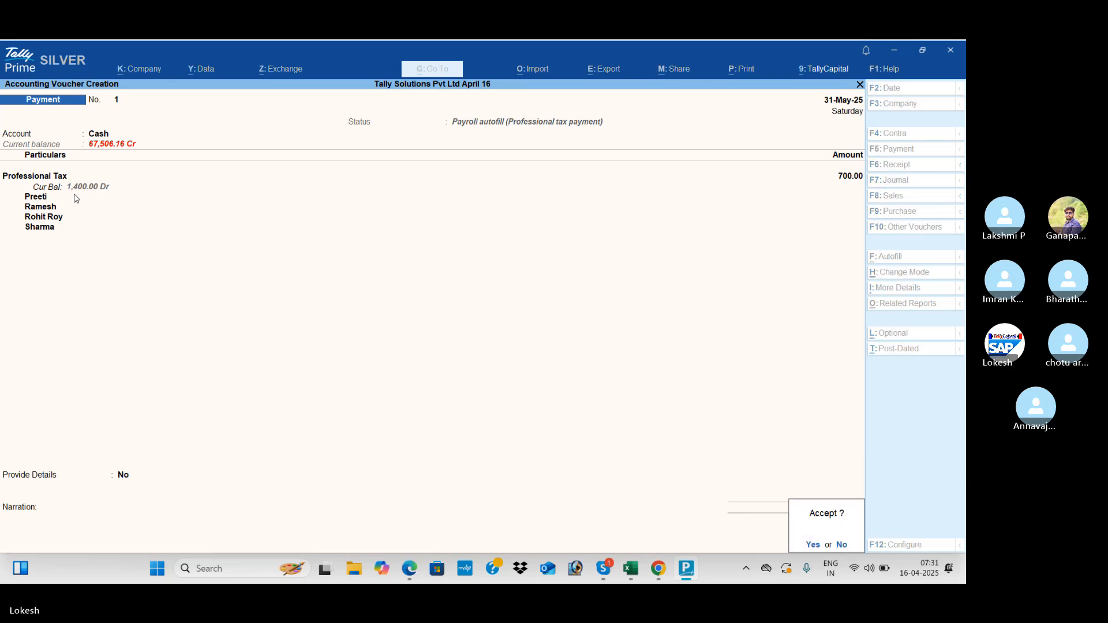
pyautogui.press('Return')
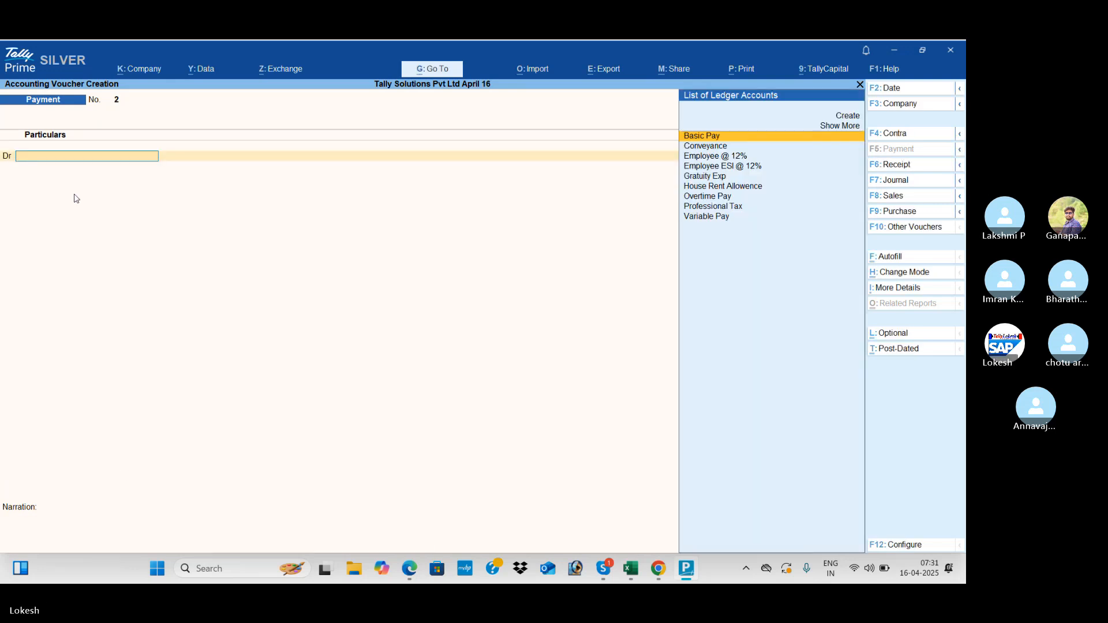
pyautogui.press('Escape')
pyautogui.press('Return')
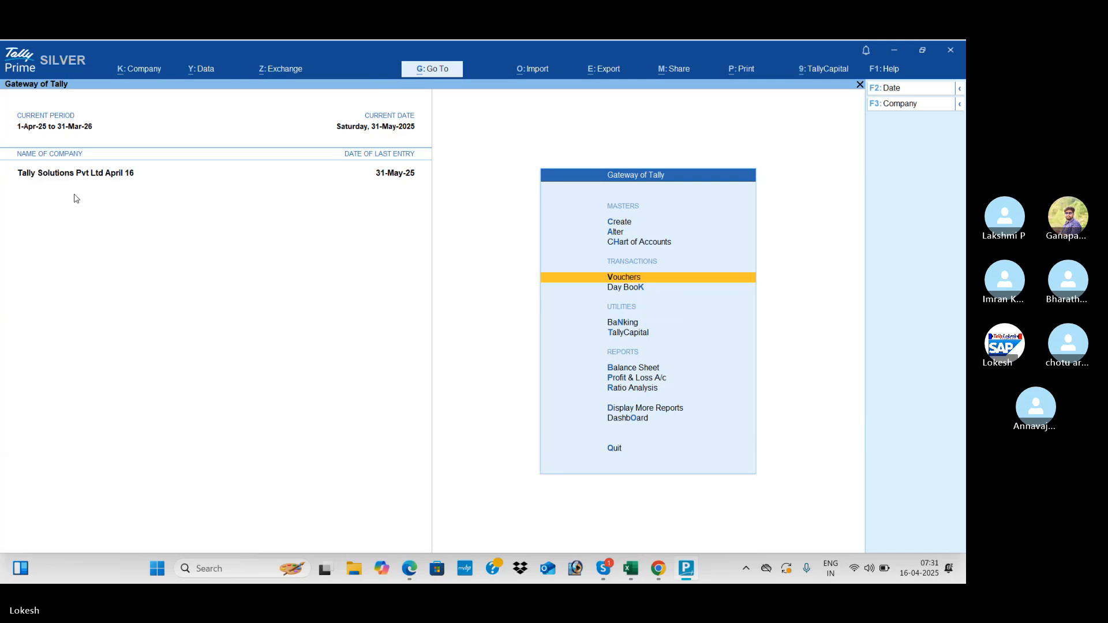
pyautogui.hotkey('alt', 'Tab')
pyautogui.scroll(-20, 73, 198)
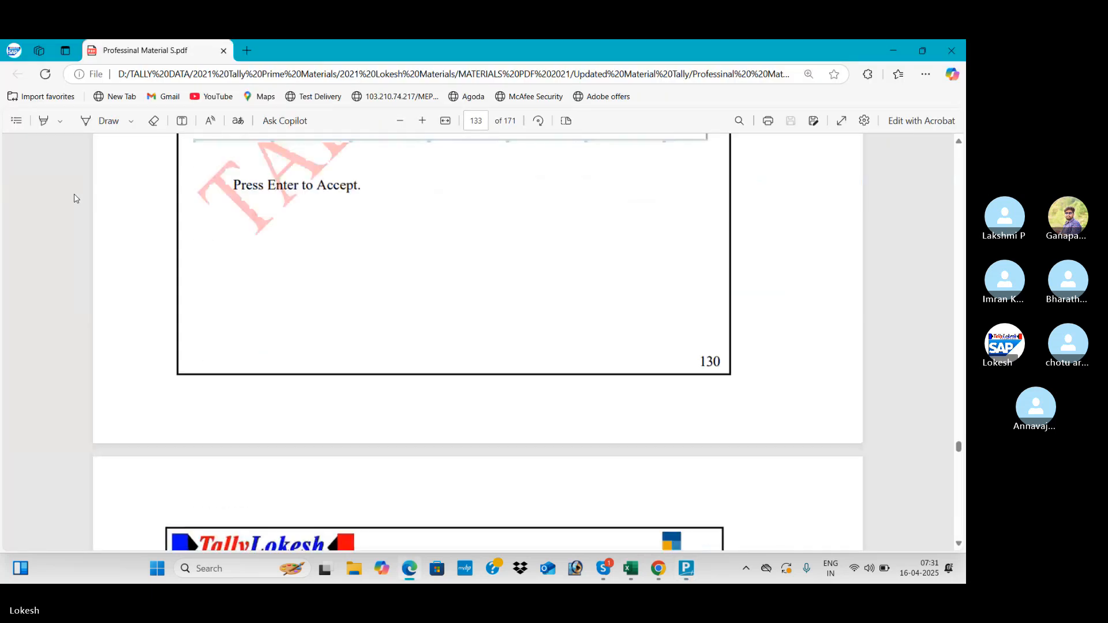
pyautogui.scroll(-15, 73, 198)
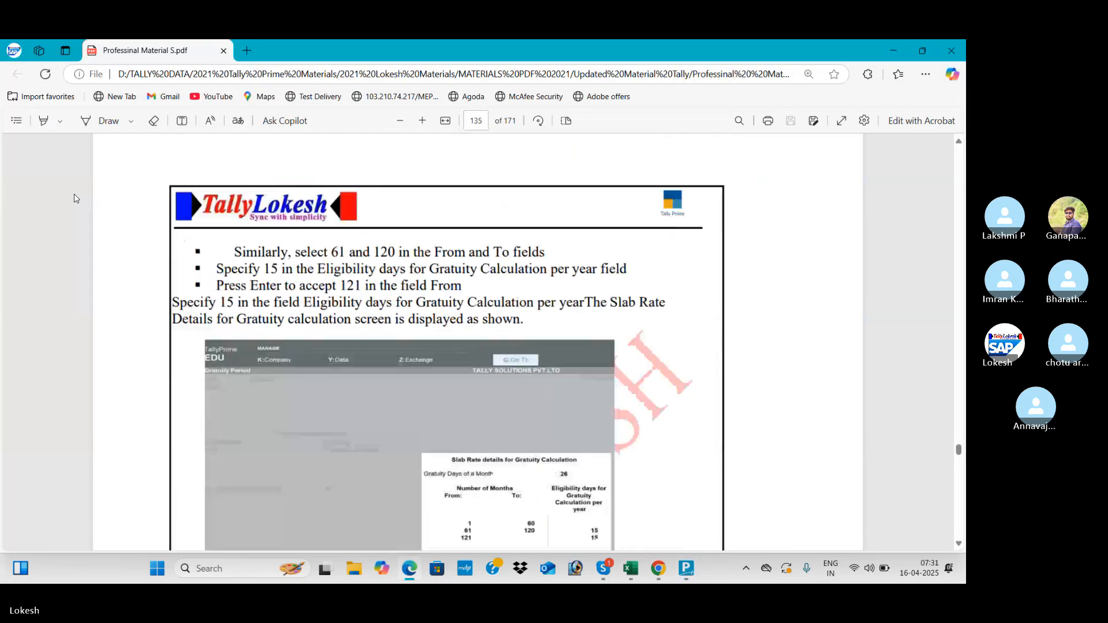
pyautogui.scroll(-20, 74, 198)
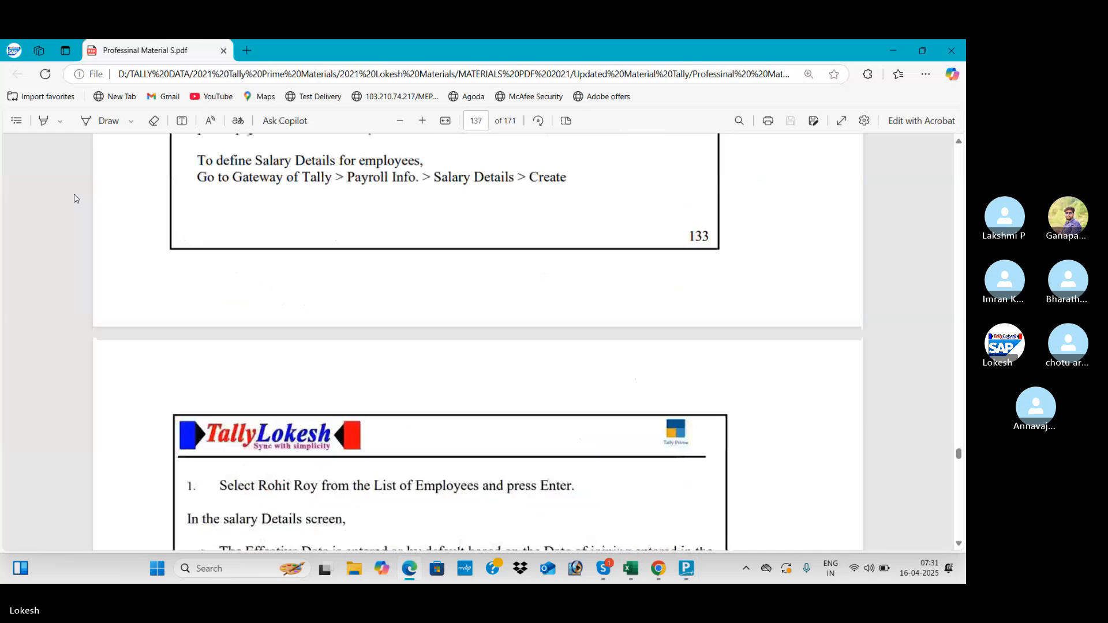
pyautogui.scroll(-15, 73, 198)
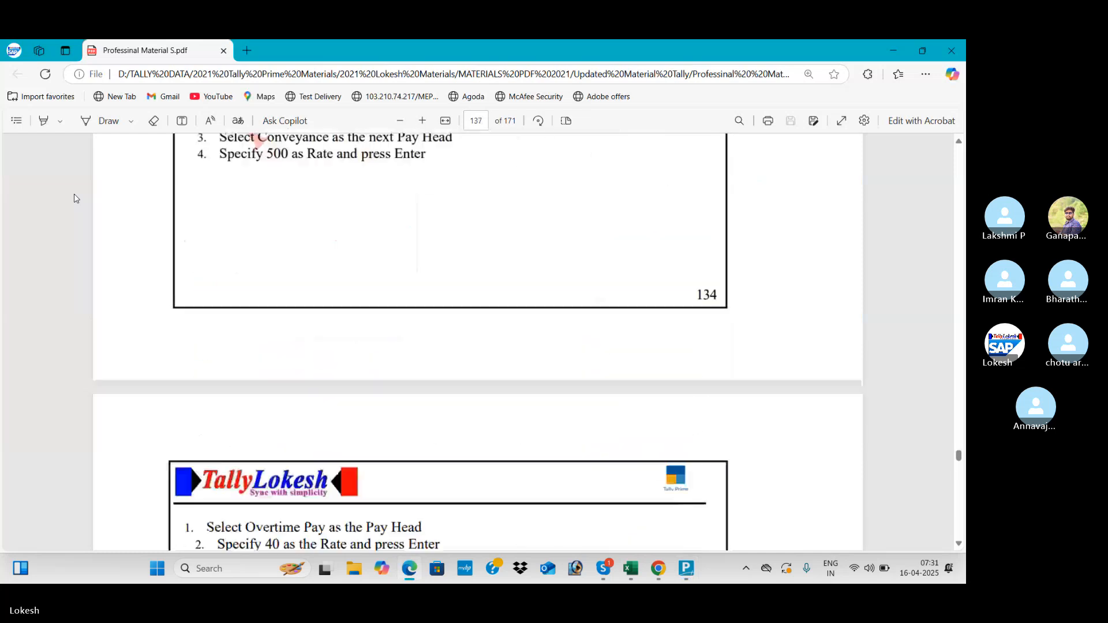
pyautogui.scroll(-20, 73, 198)
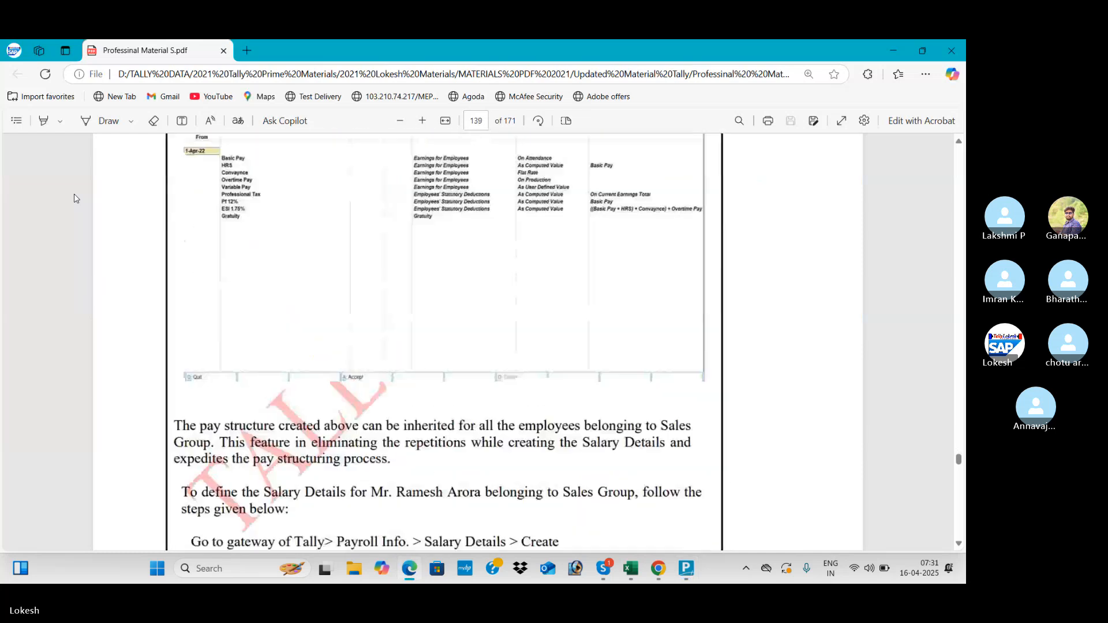
pyautogui.scroll(-20, 74, 198)
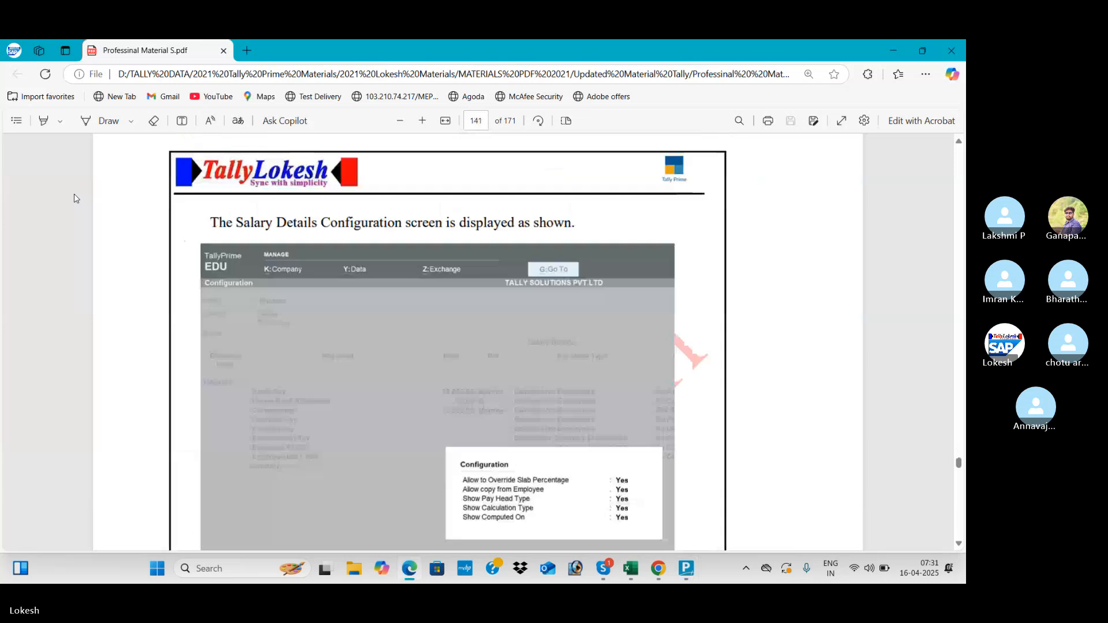
pyautogui.scroll(-20, 74, 198)
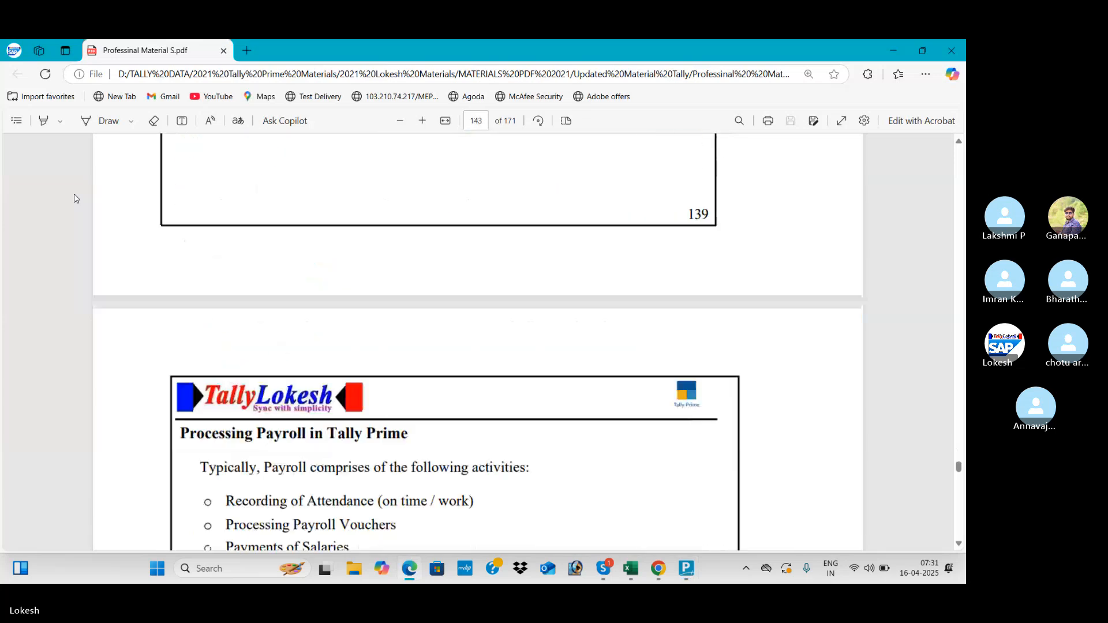
pyautogui.scroll(-20, 74, 197)
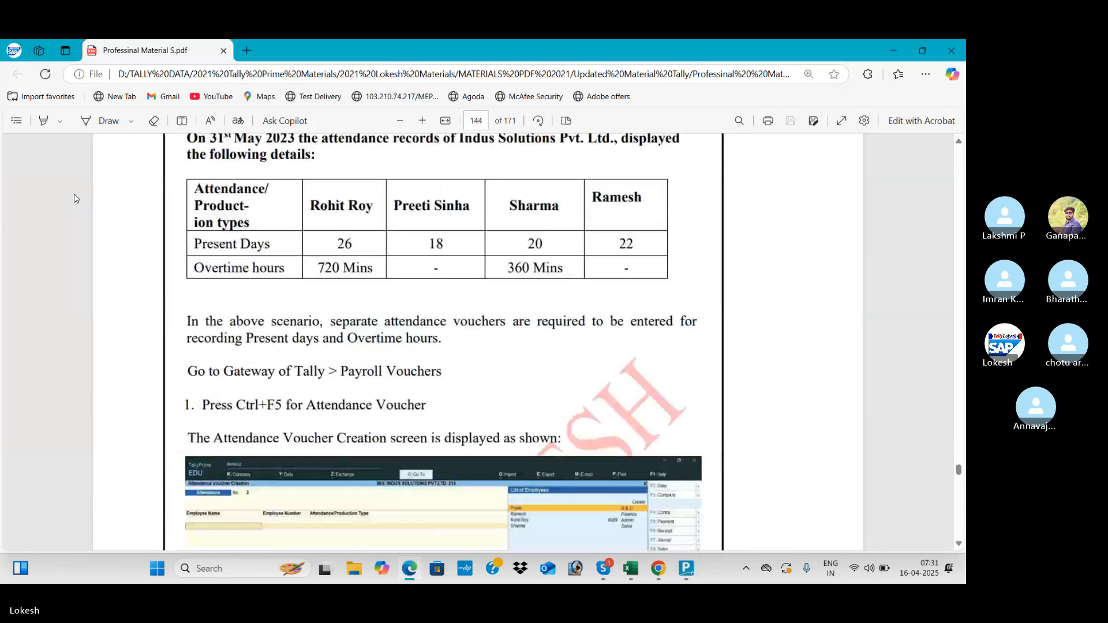
pyautogui.scroll(-10, 74, 198)
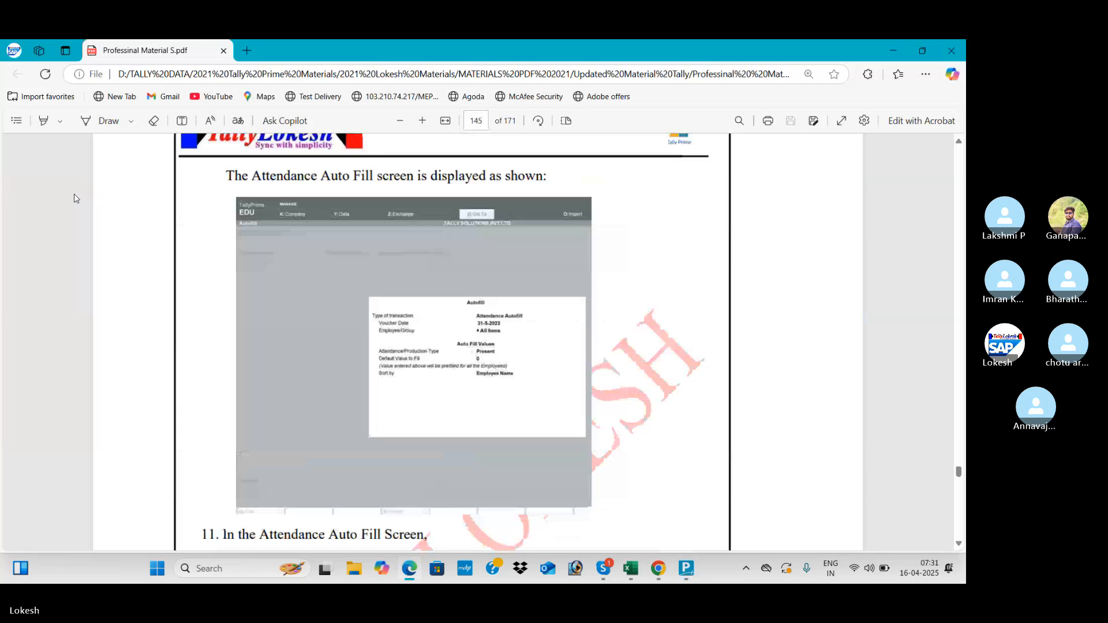
pyautogui.scroll(-20, 74, 198)
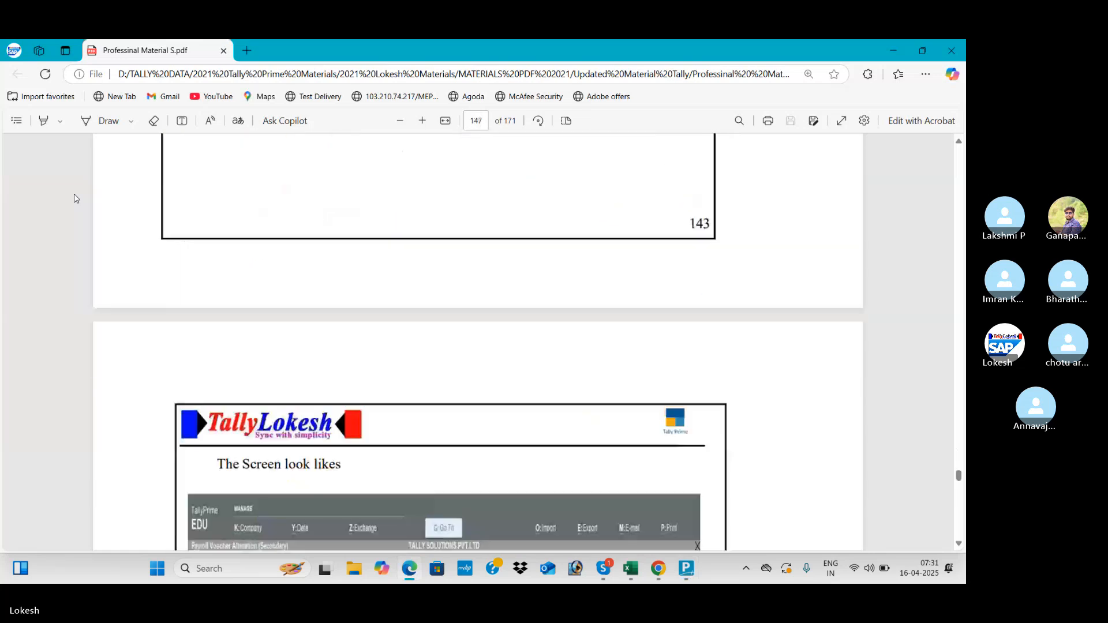
pyautogui.scroll(-20, 74, 198)
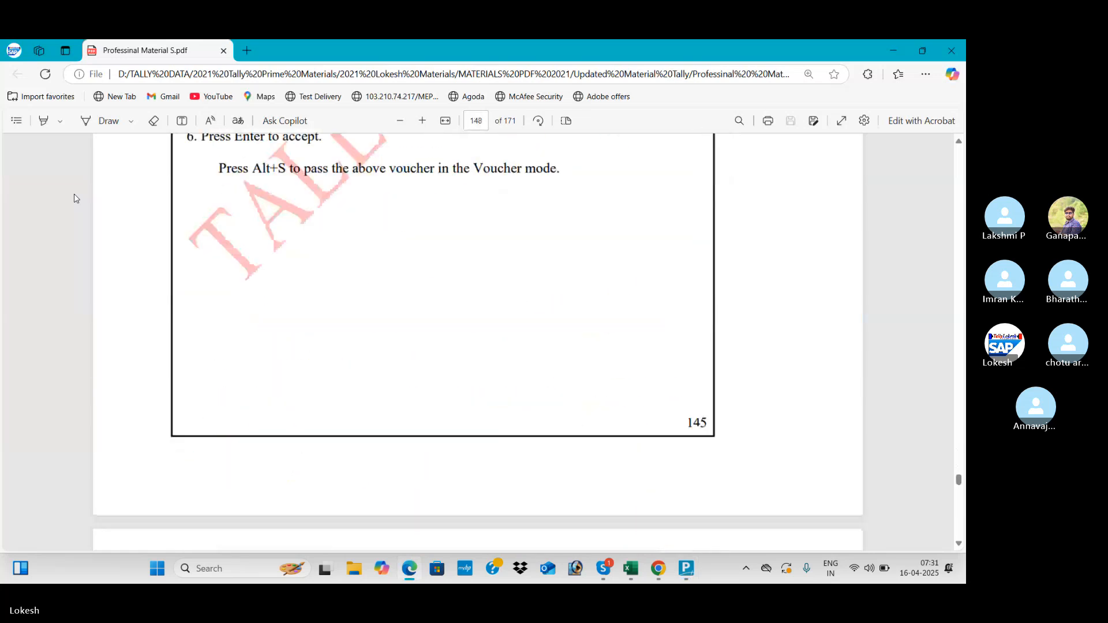
pyautogui.scroll(-20, 74, 198)
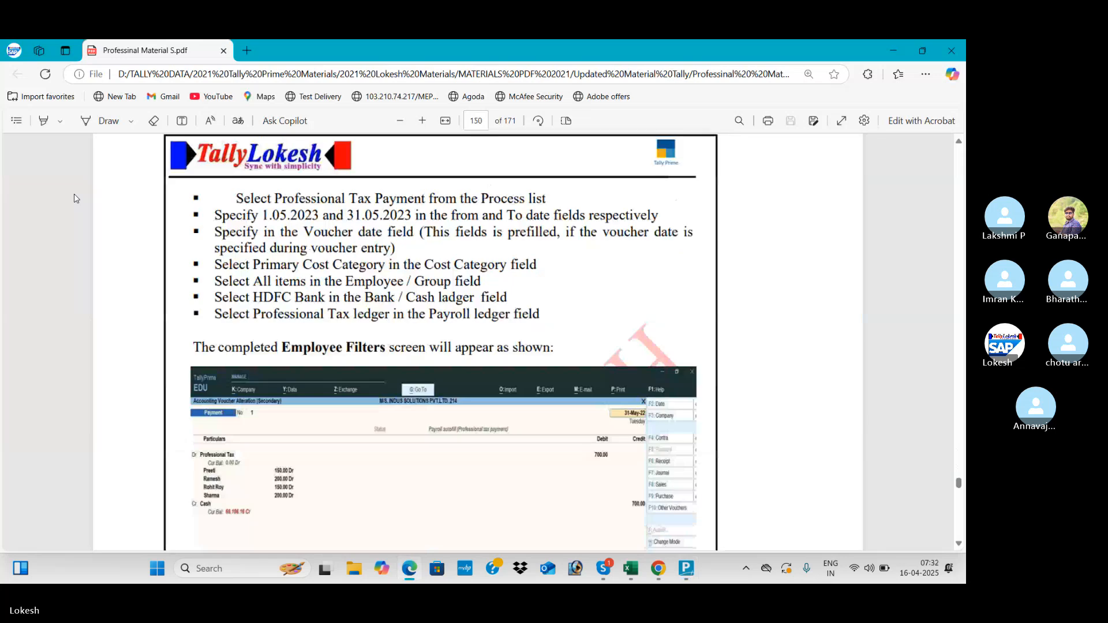
pyautogui.scroll(-3, 74, 198)
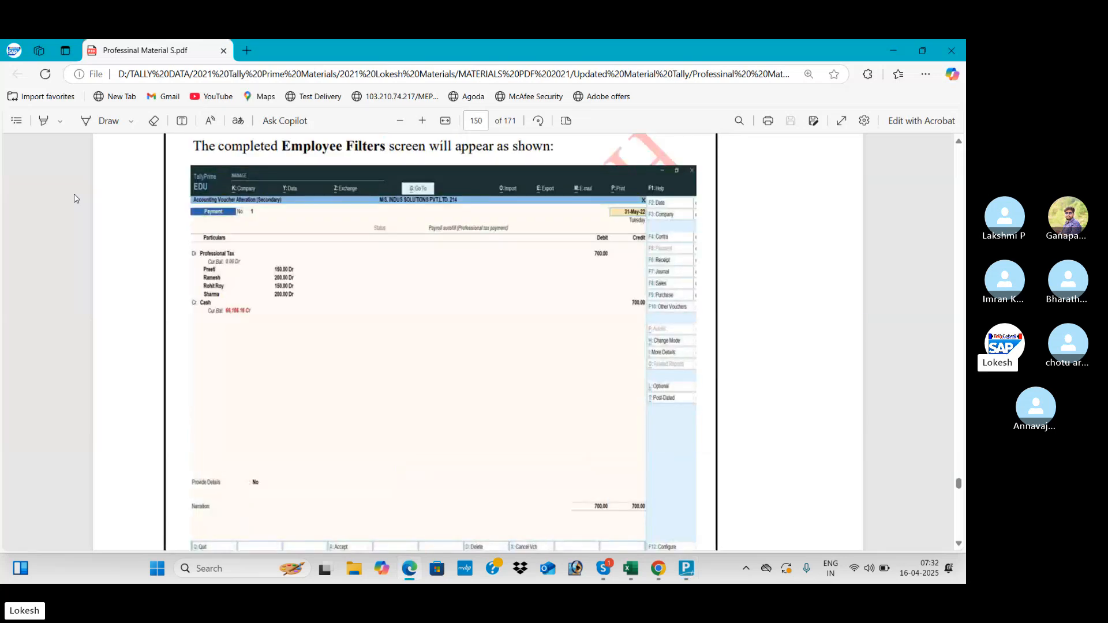
pyautogui.hotkey('alt', 'Tab')
# - Display the May-2025 pay slip of one employee via More Reports > Payroll Reports > Pay Slip
pyautogui.press('Down')
pyautogui.press('Down')
pyautogui.press('Down')
pyautogui.press('Down')
pyautogui.press('Down')
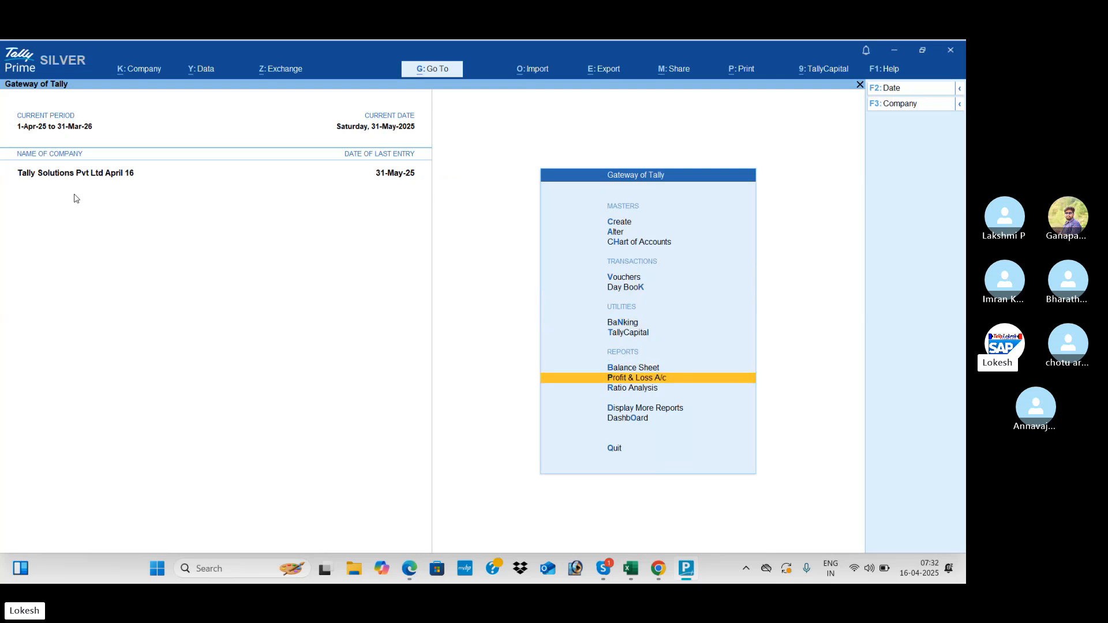
pyautogui.press('Return')
pyautogui.press('Down')
pyautogui.press('Down')
pyautogui.press('Down')
pyautogui.press('Down')
pyautogui.press('Down')
pyautogui.press('Down')
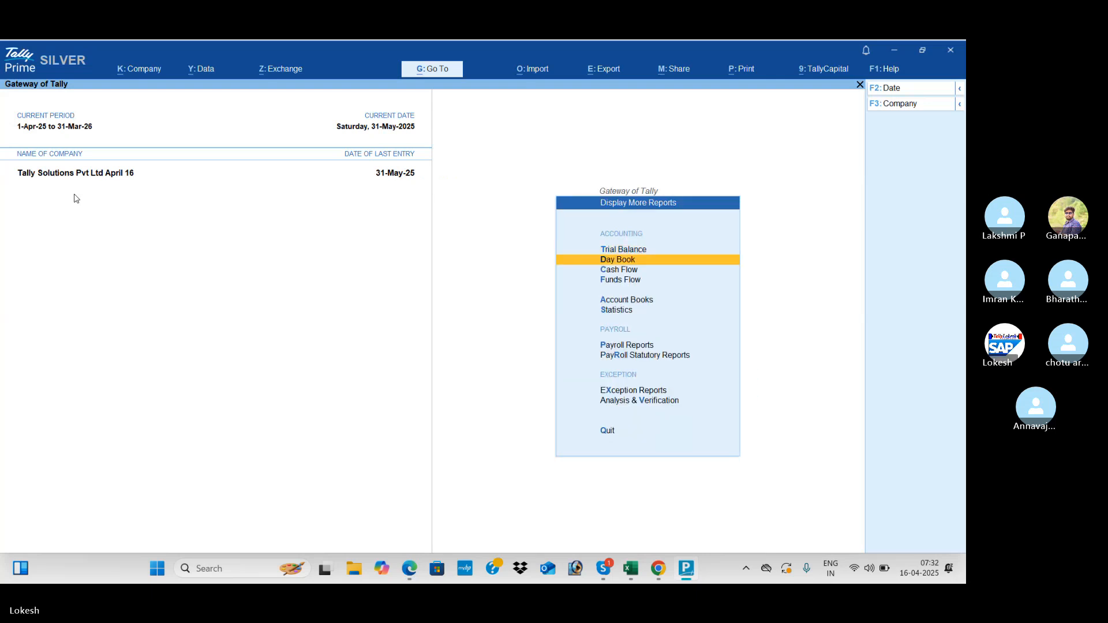
pyautogui.press('Return')
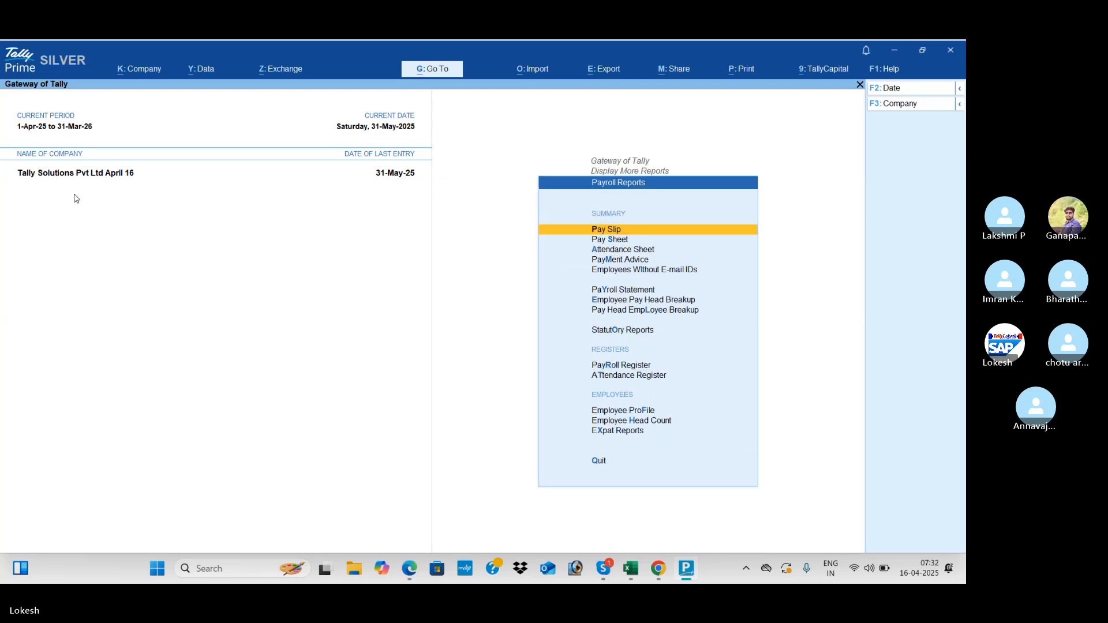
pyautogui.press('Return')
pyautogui.press('Down')
pyautogui.press('Down')
pyautogui.press('Down')
pyautogui.press('Down')
pyautogui.press('Down')
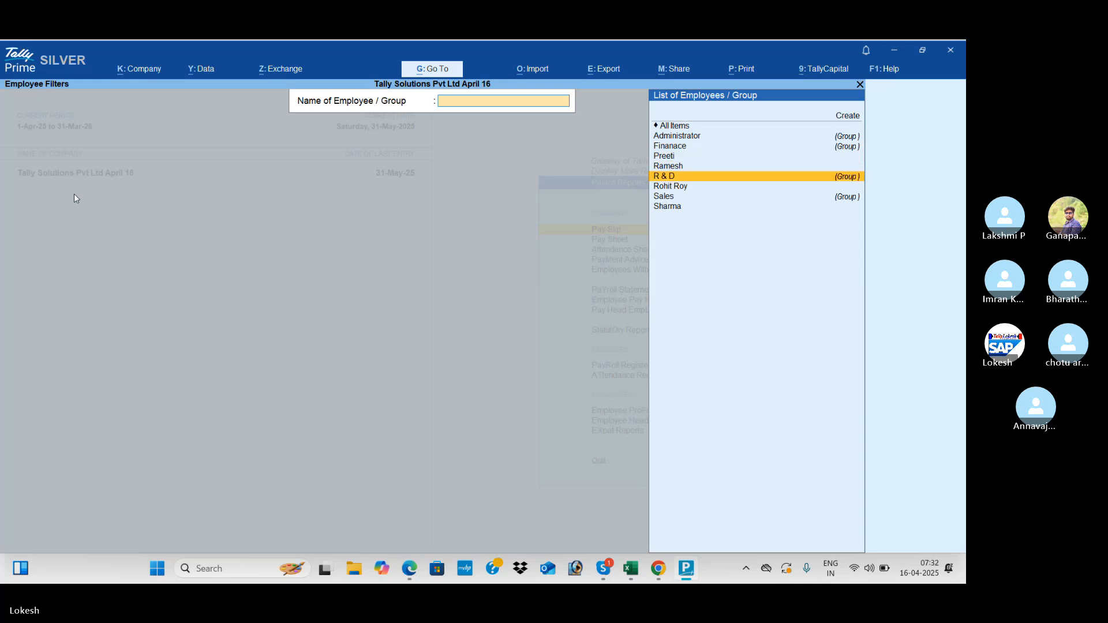
pyautogui.press('Down')
pyautogui.press('Return')
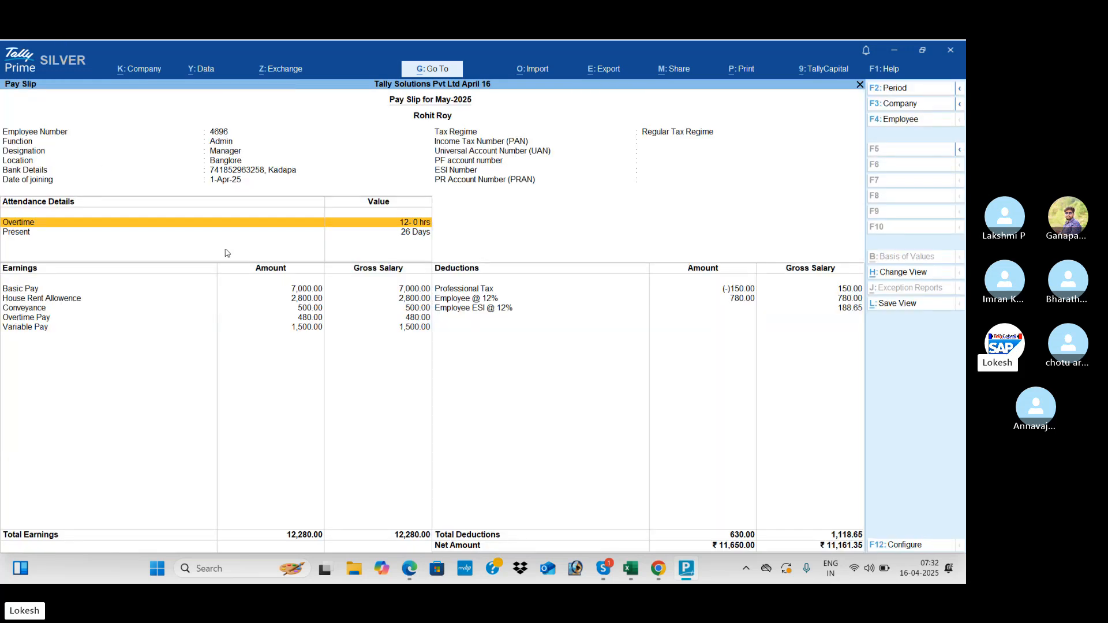
pyautogui.press('Down')
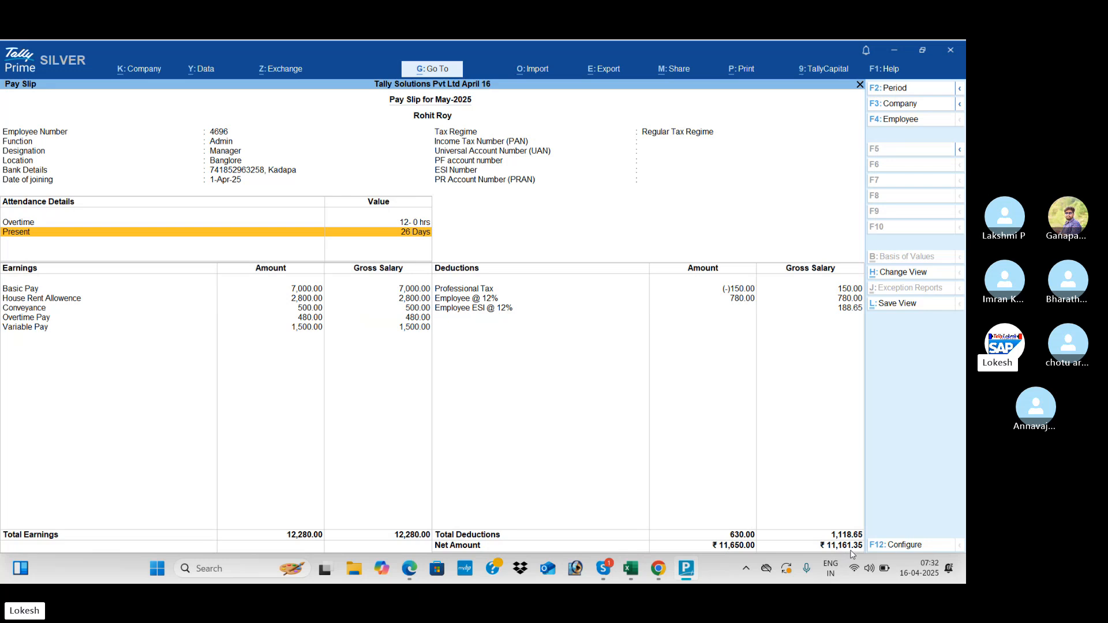
# - Switch the pay slip to two other employees in turn using F4: Employee
pyautogui.click(905, 121)
pyautogui.press('Down')
pyautogui.press('Return')
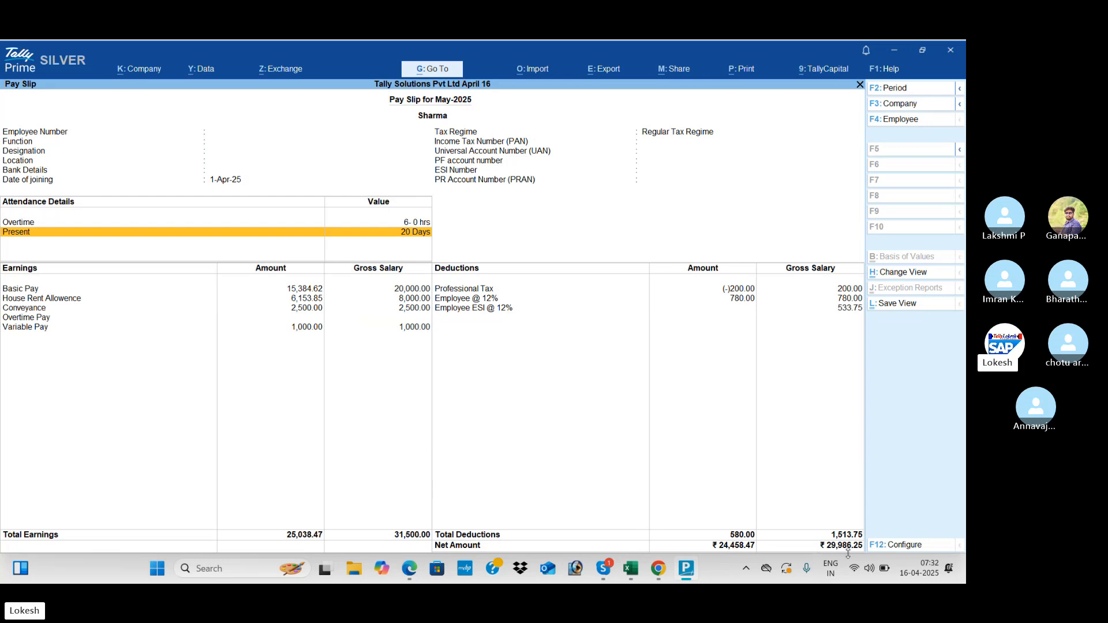
pyautogui.click(909, 125)
pyautogui.press('Up')
pyautogui.press('Up')
pyautogui.press('Return')
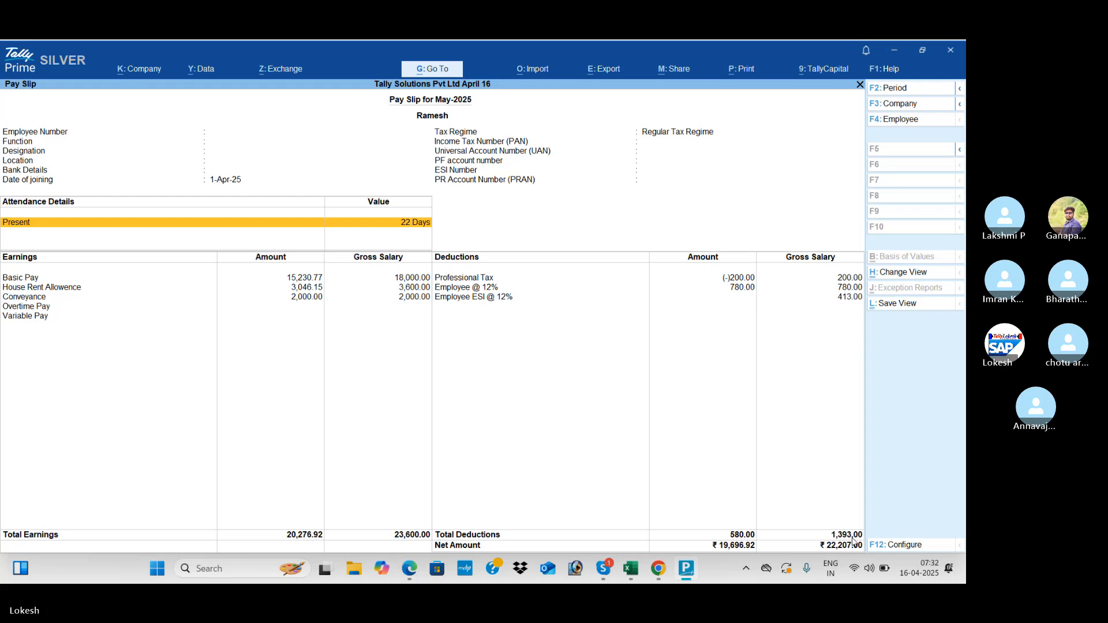
# - Return to Gateway of Tally and bring the Skype training call window to the front
pyautogui.press('Escape')
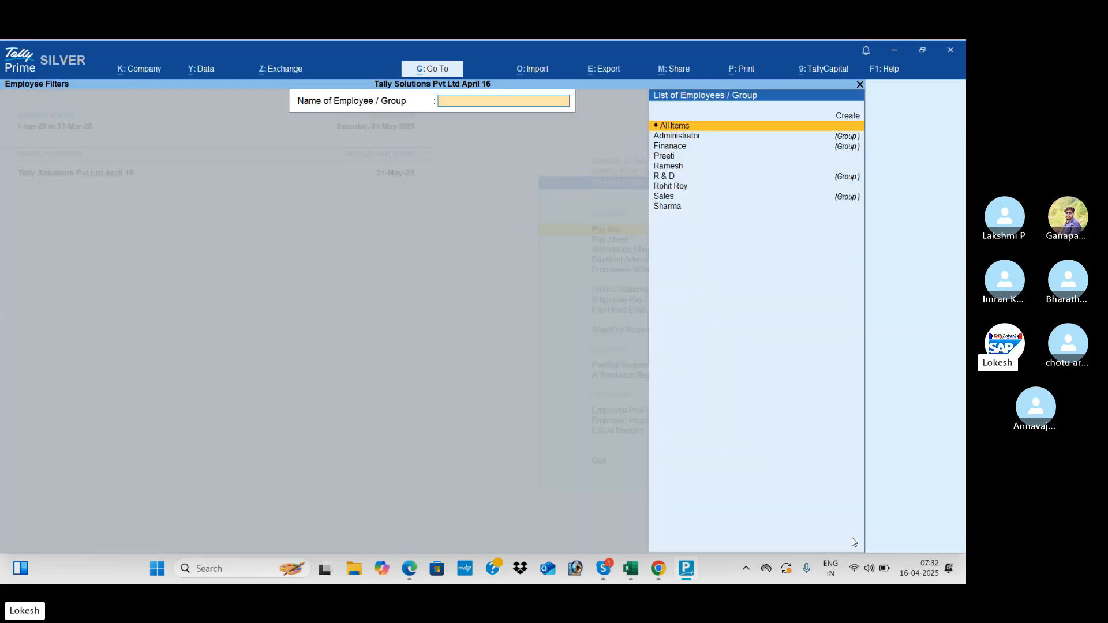
pyautogui.press('Escape')
pyautogui.press('Escape')
pyautogui.press('Escape')
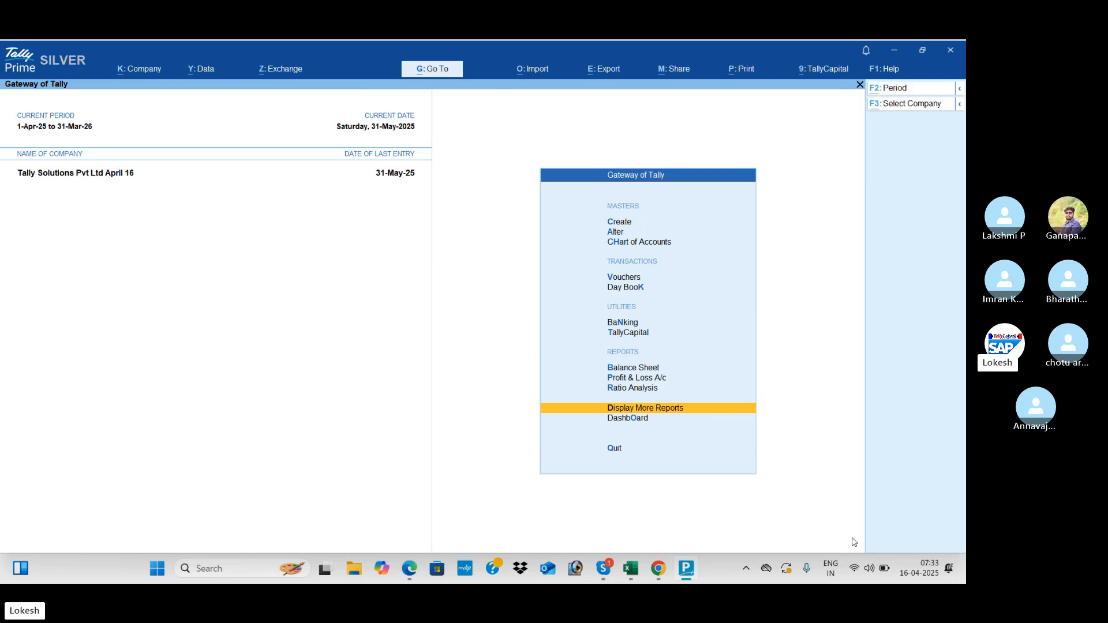
pyautogui.hotkey('alt', 'Tab')
pyautogui.hotkey('alt', 'Tab')
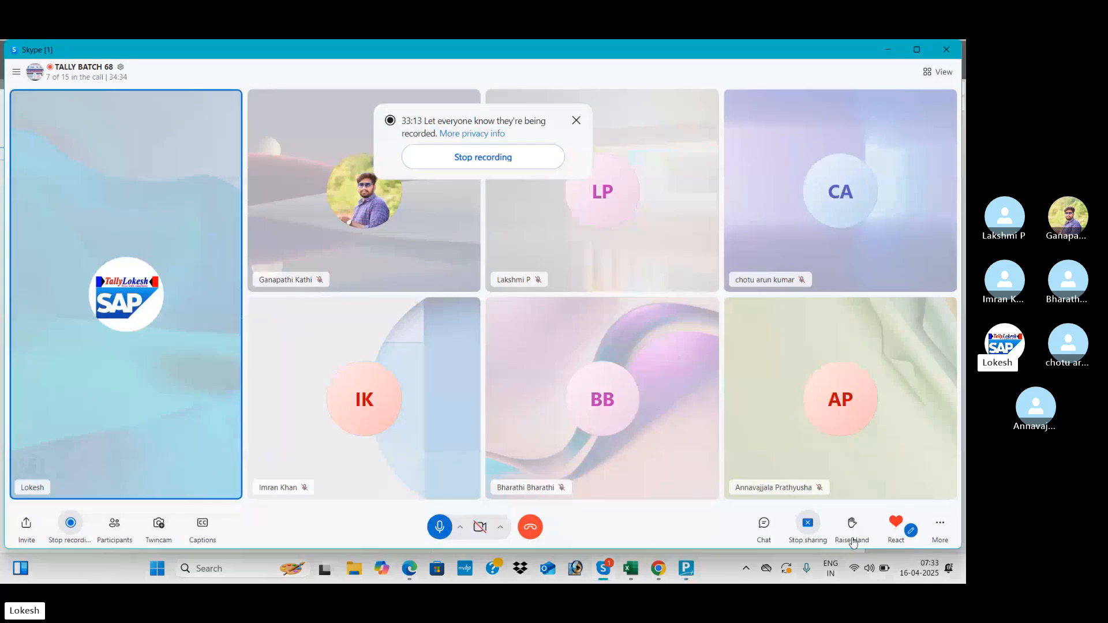